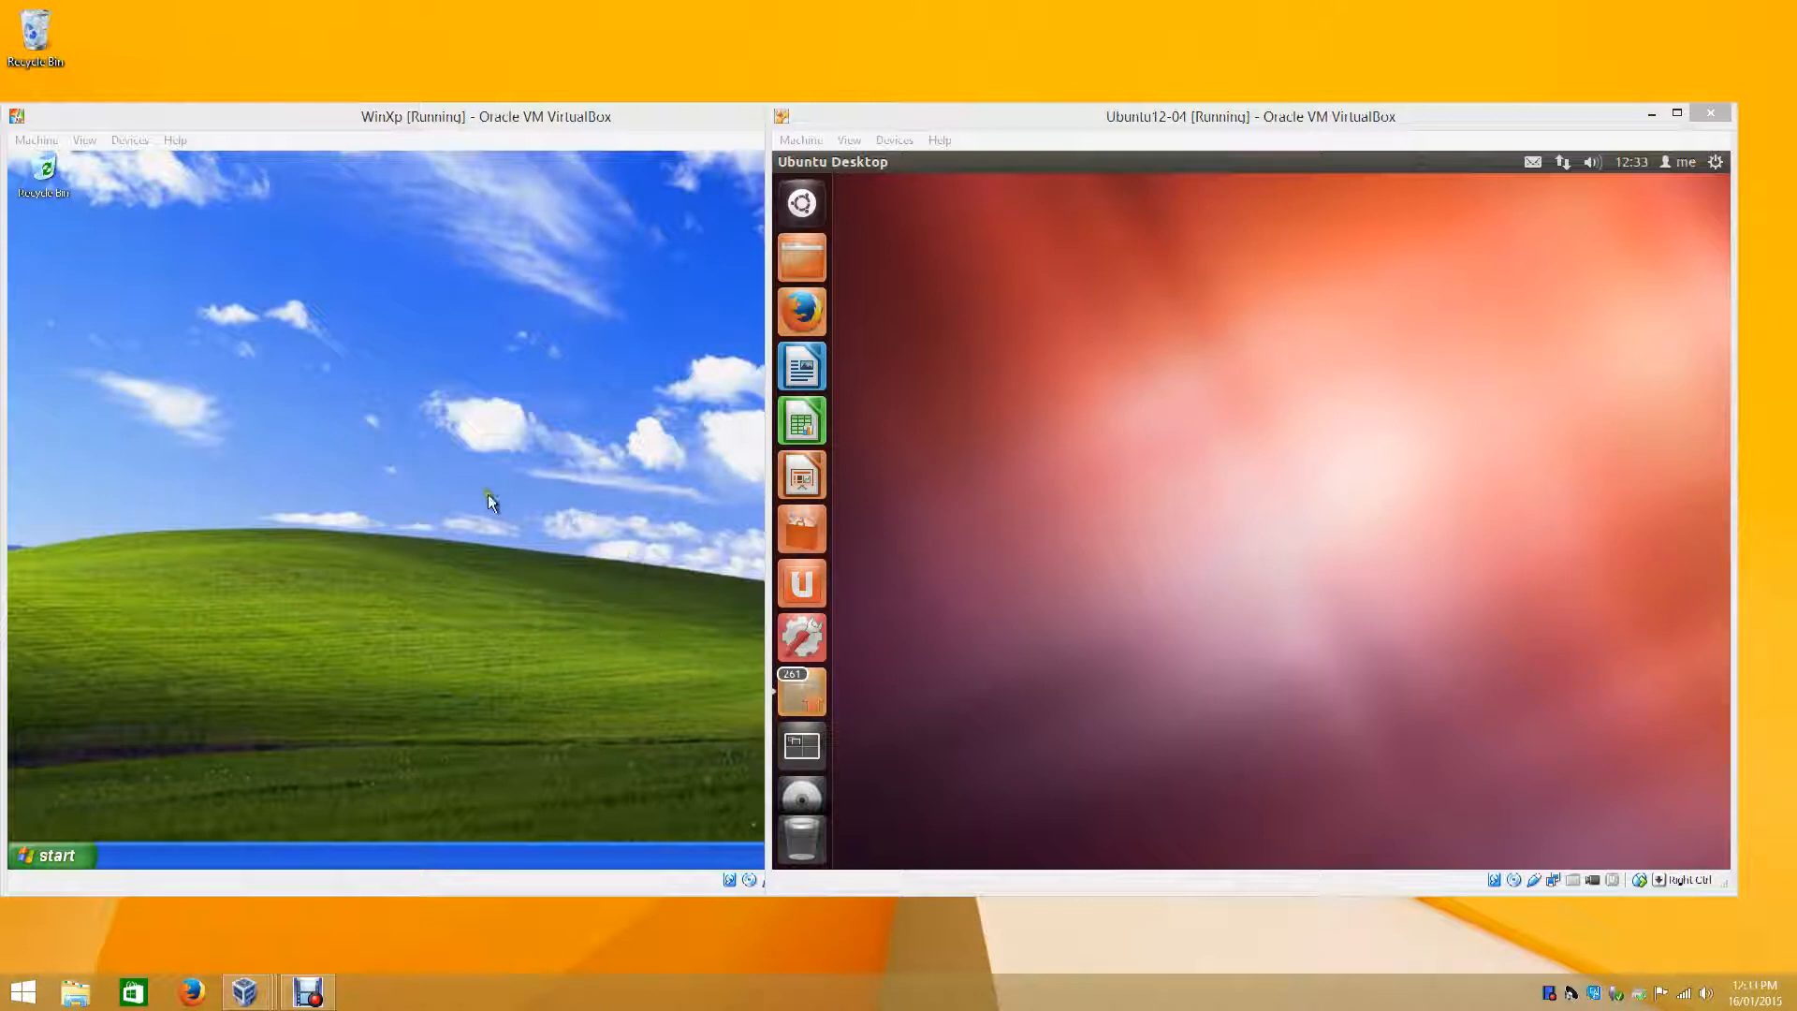
# - Compare the Windows XP and Ubuntu 12.04 desktops by bringing each virtual machine to the front alternately
pyautogui.click(515, 118)
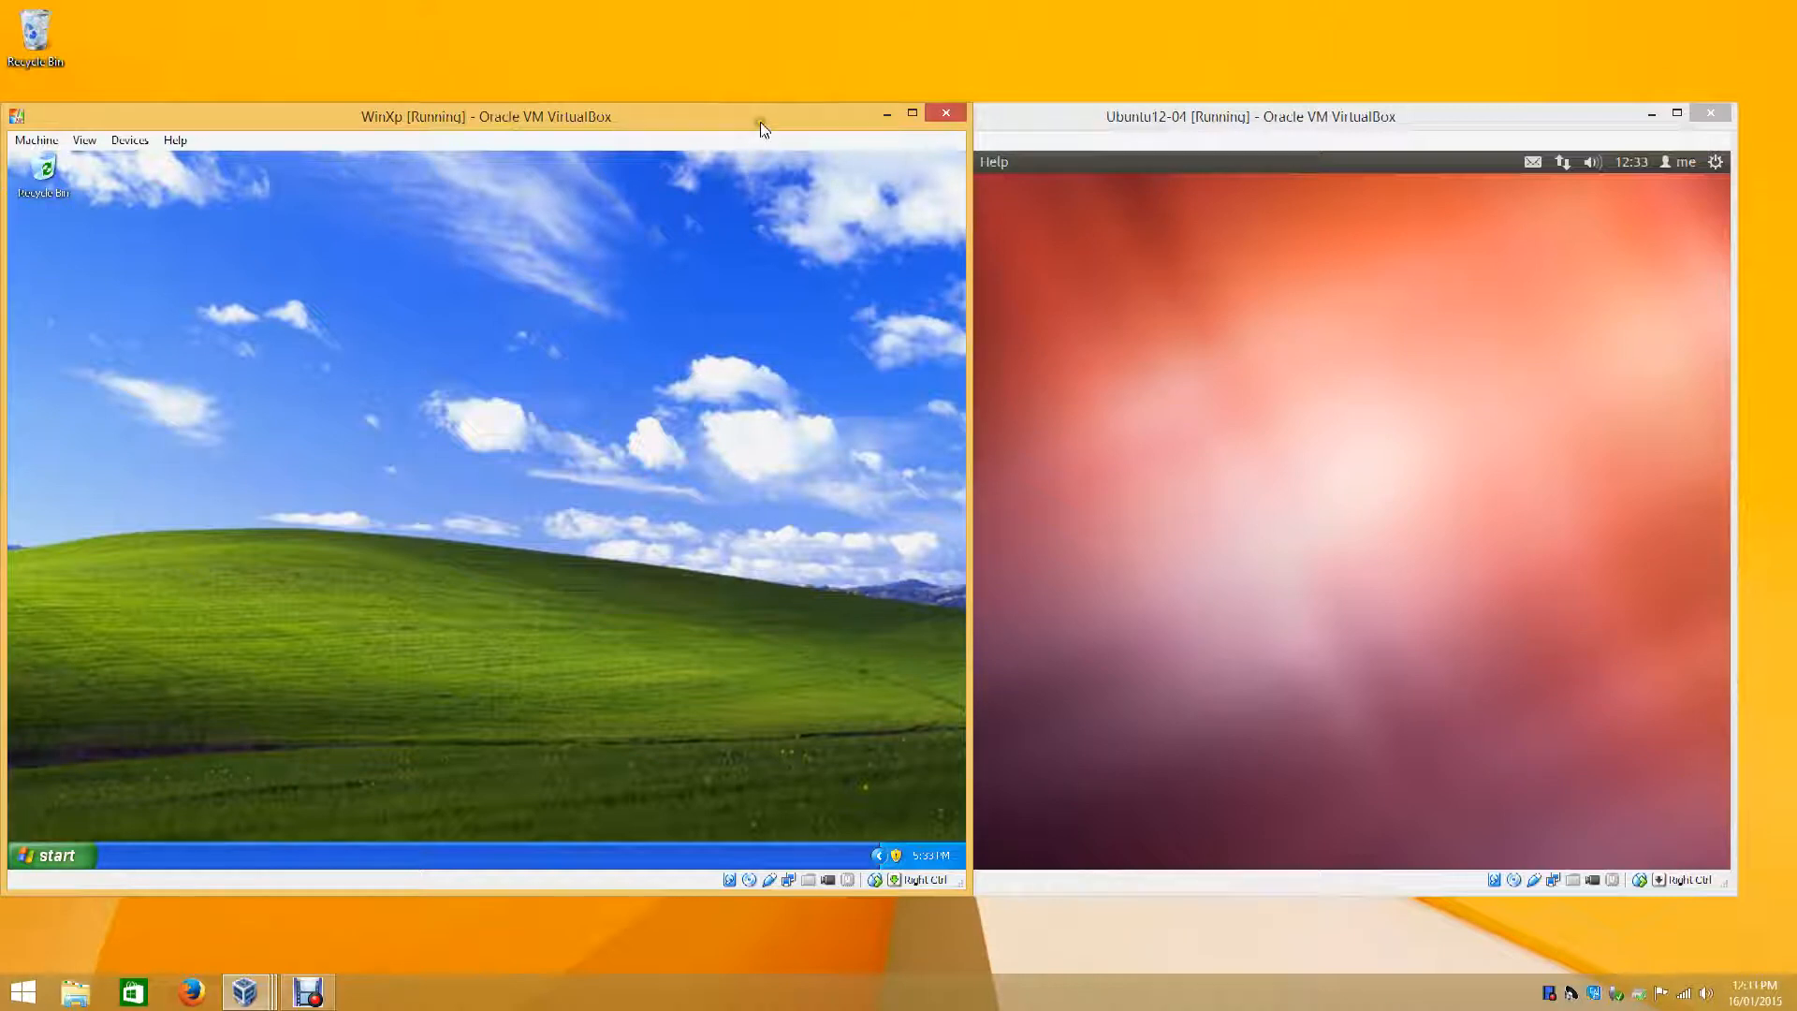
pyautogui.click(1302, 116)
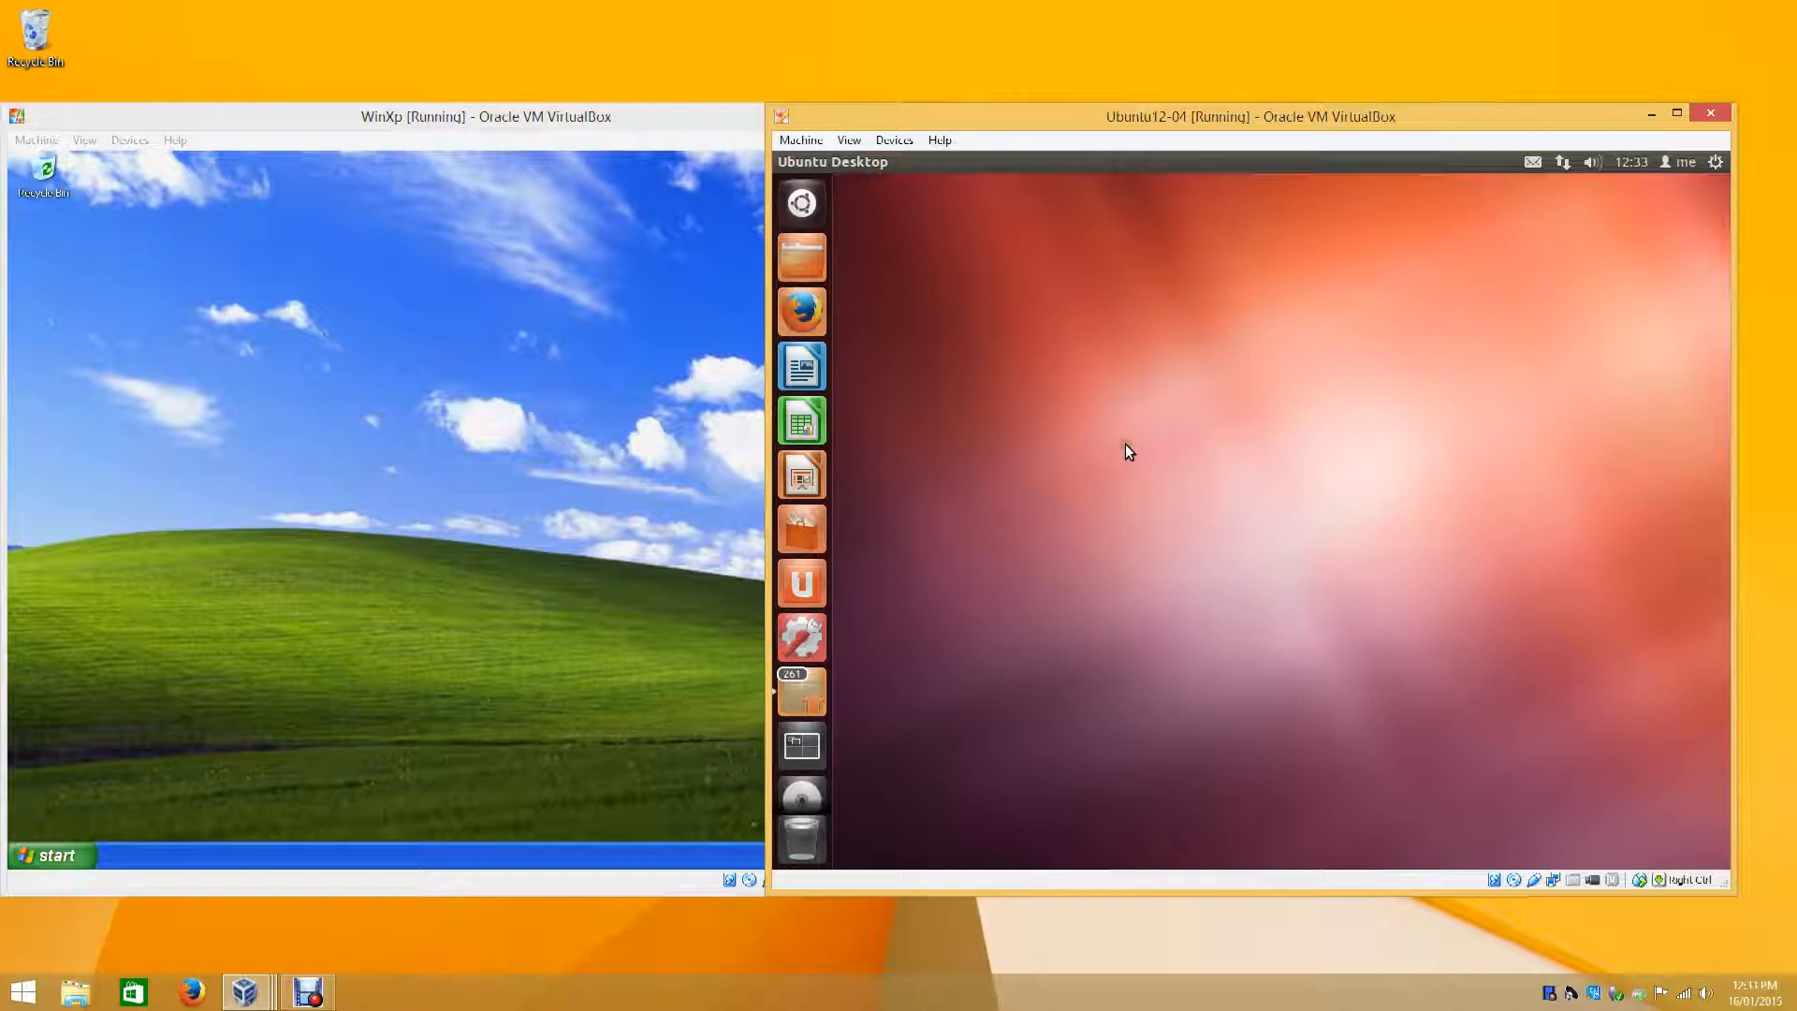
pyautogui.click(473, 559)
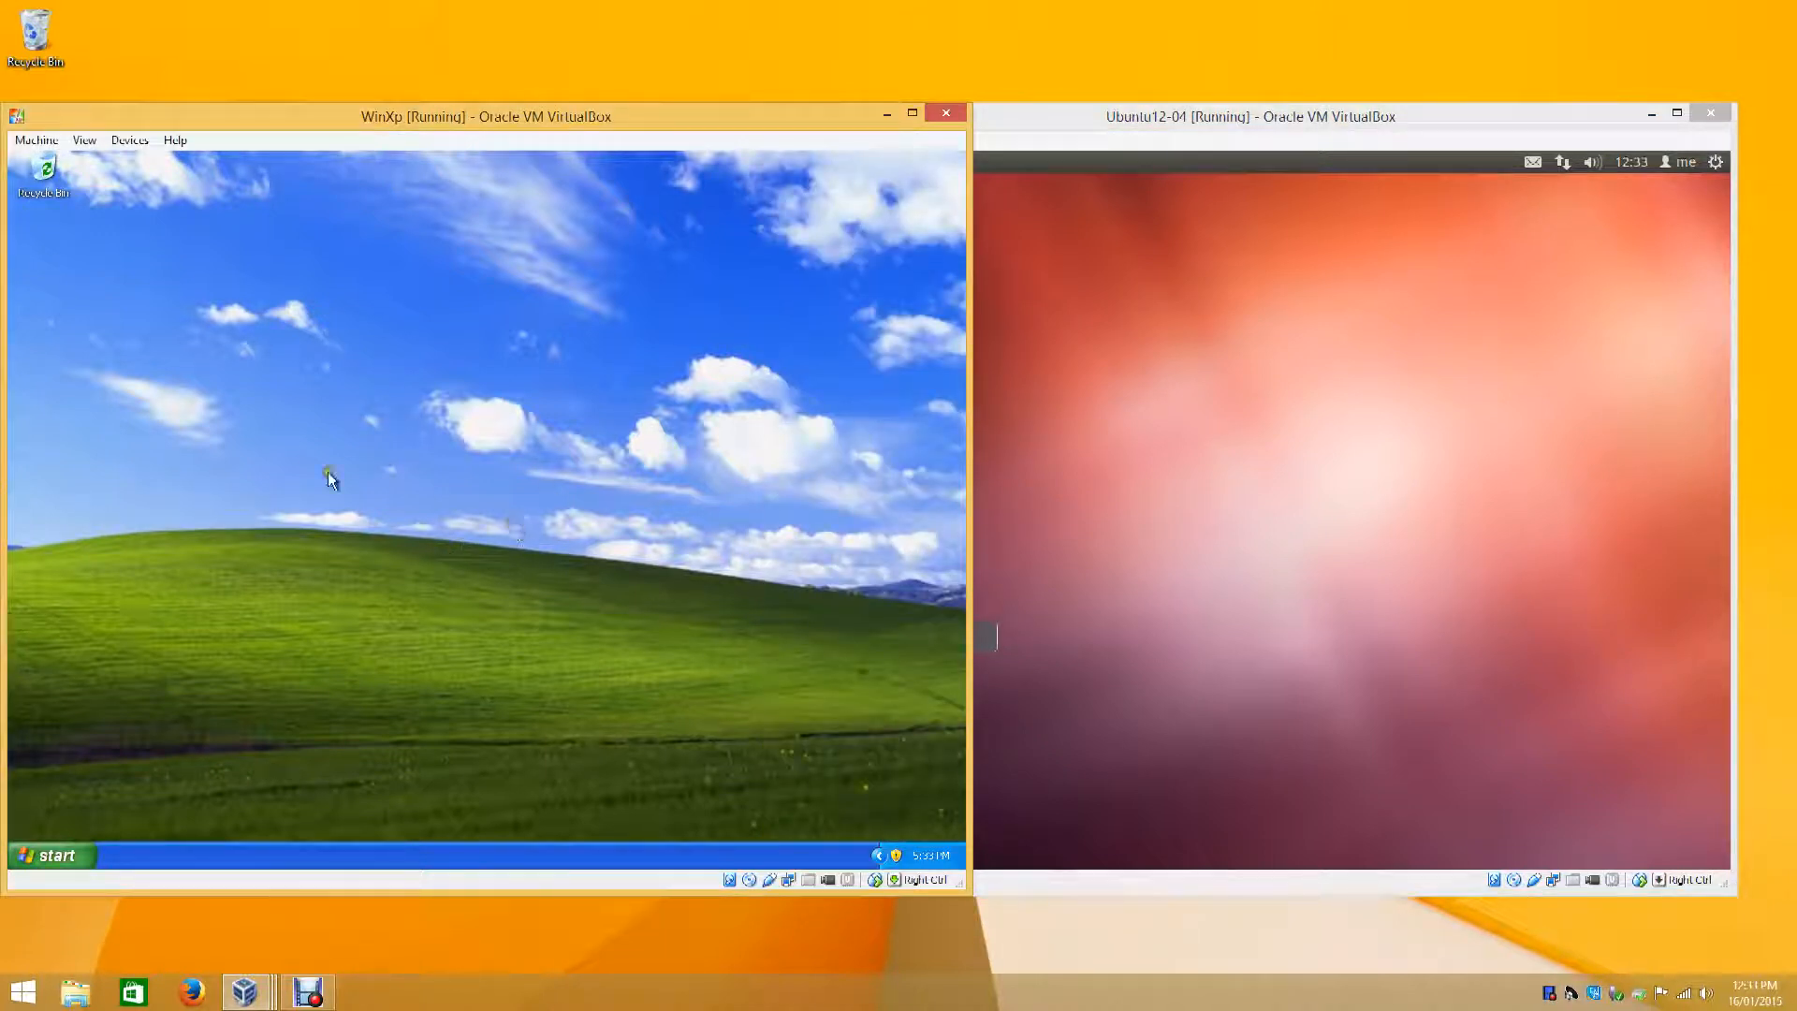
pyautogui.click(1077, 545)
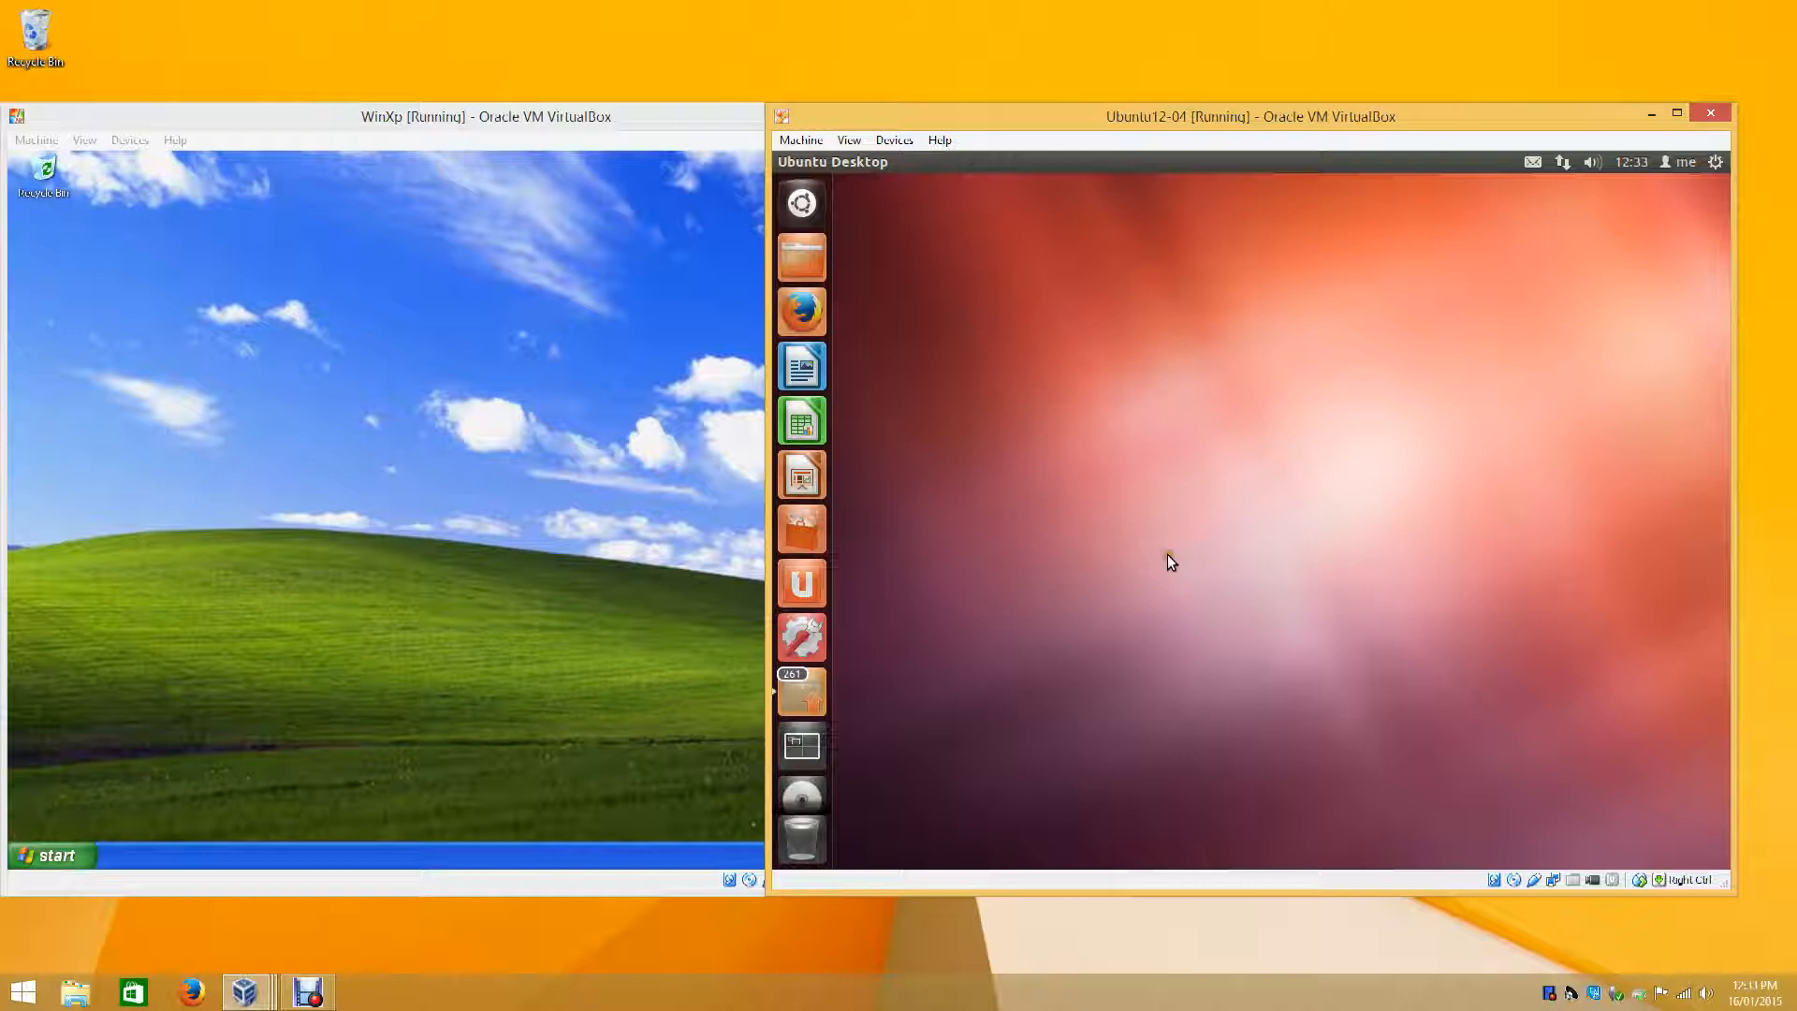
pyautogui.click(414, 463)
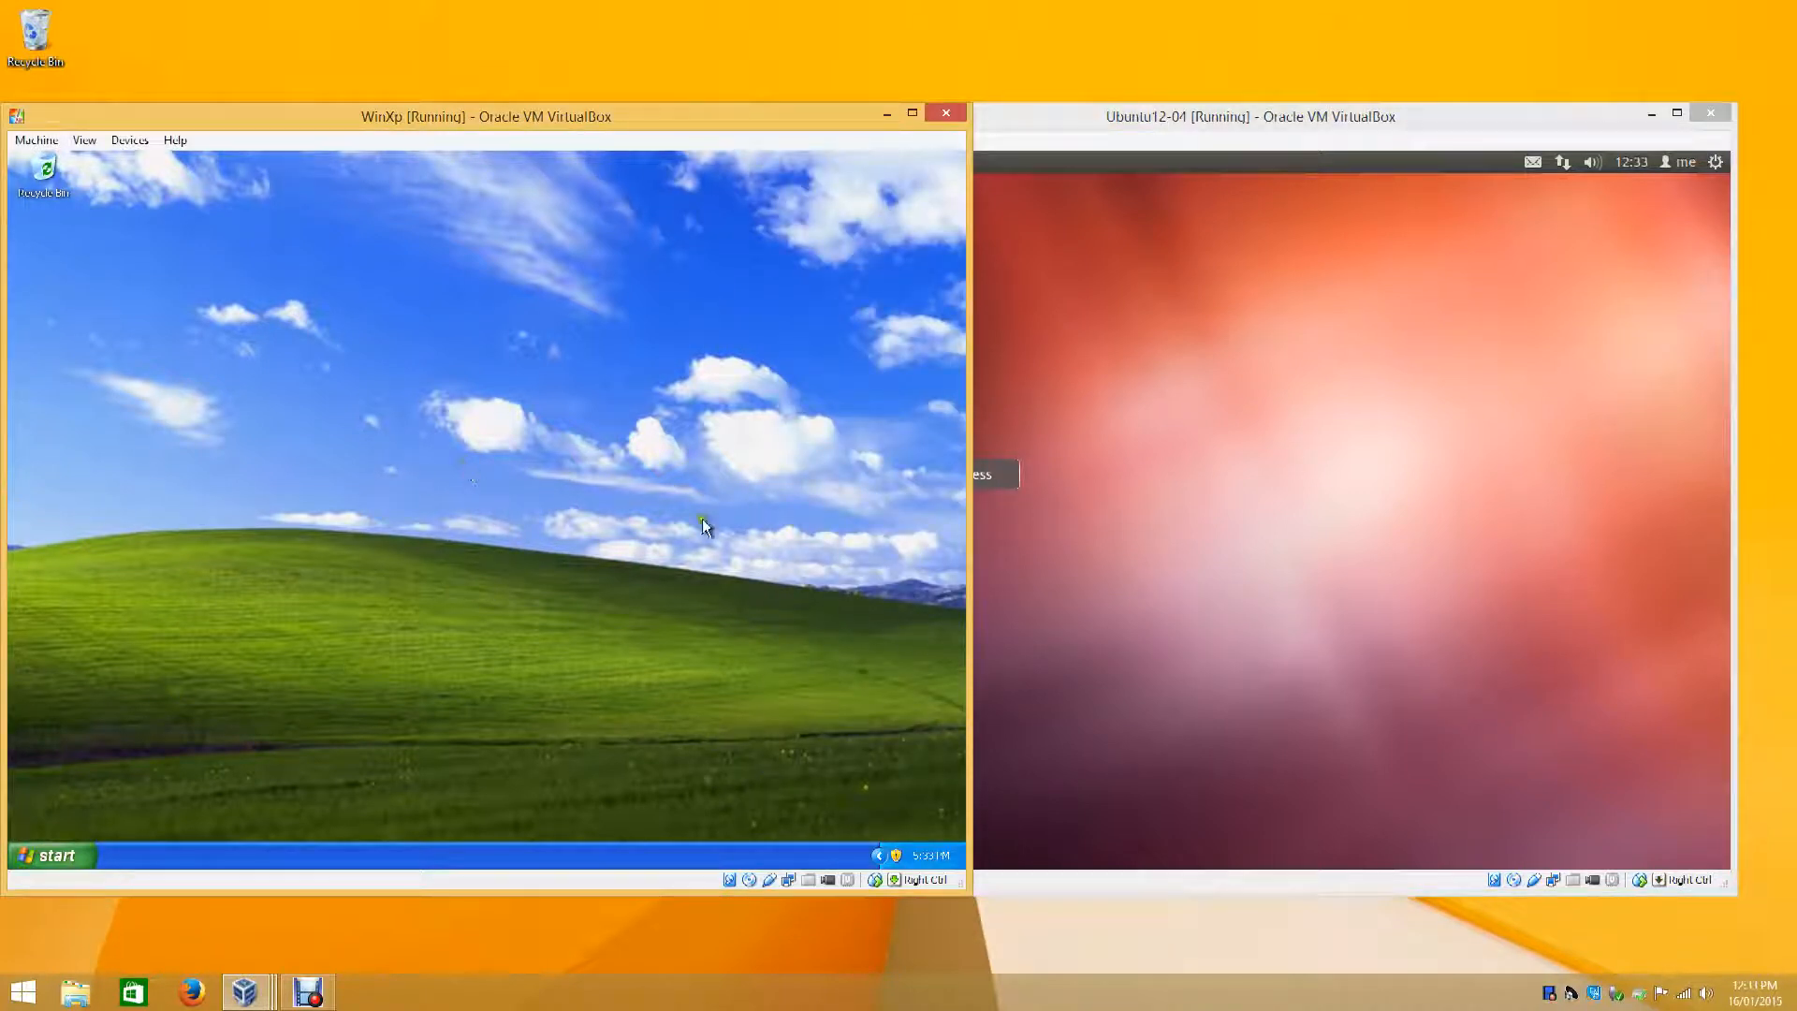
pyautogui.click(1305, 497)
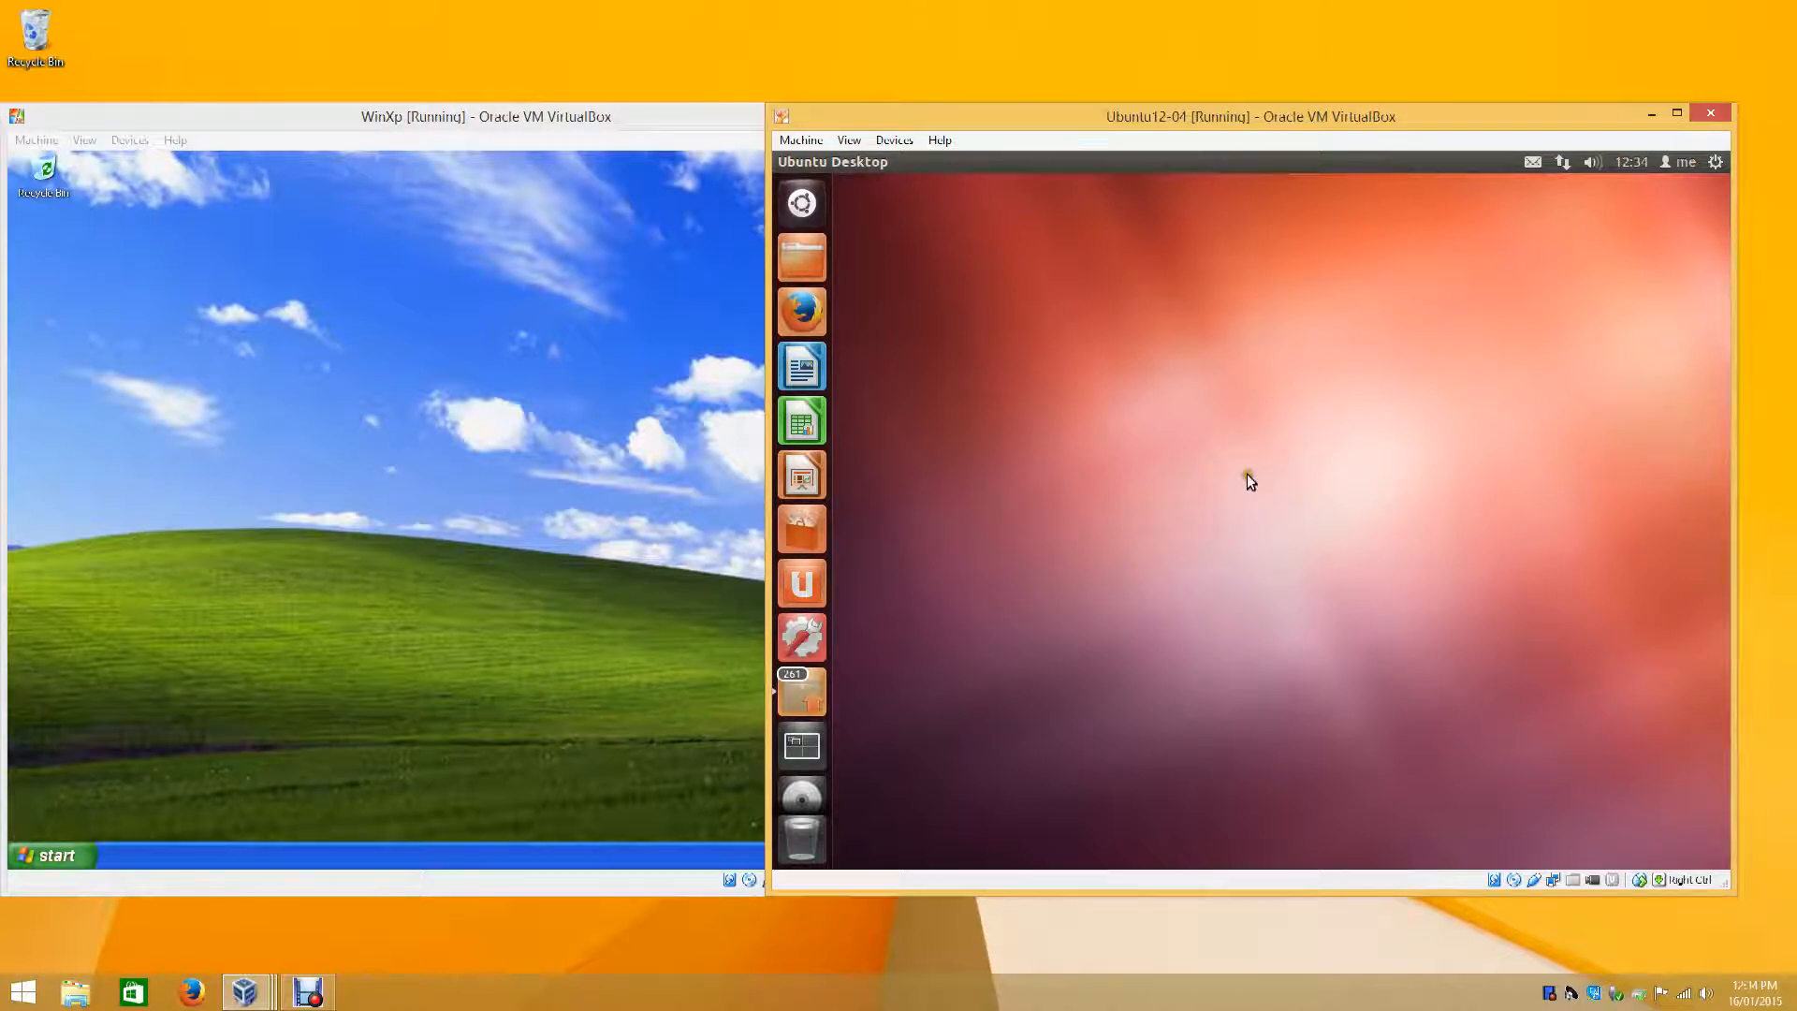
pyautogui.click(552, 486)
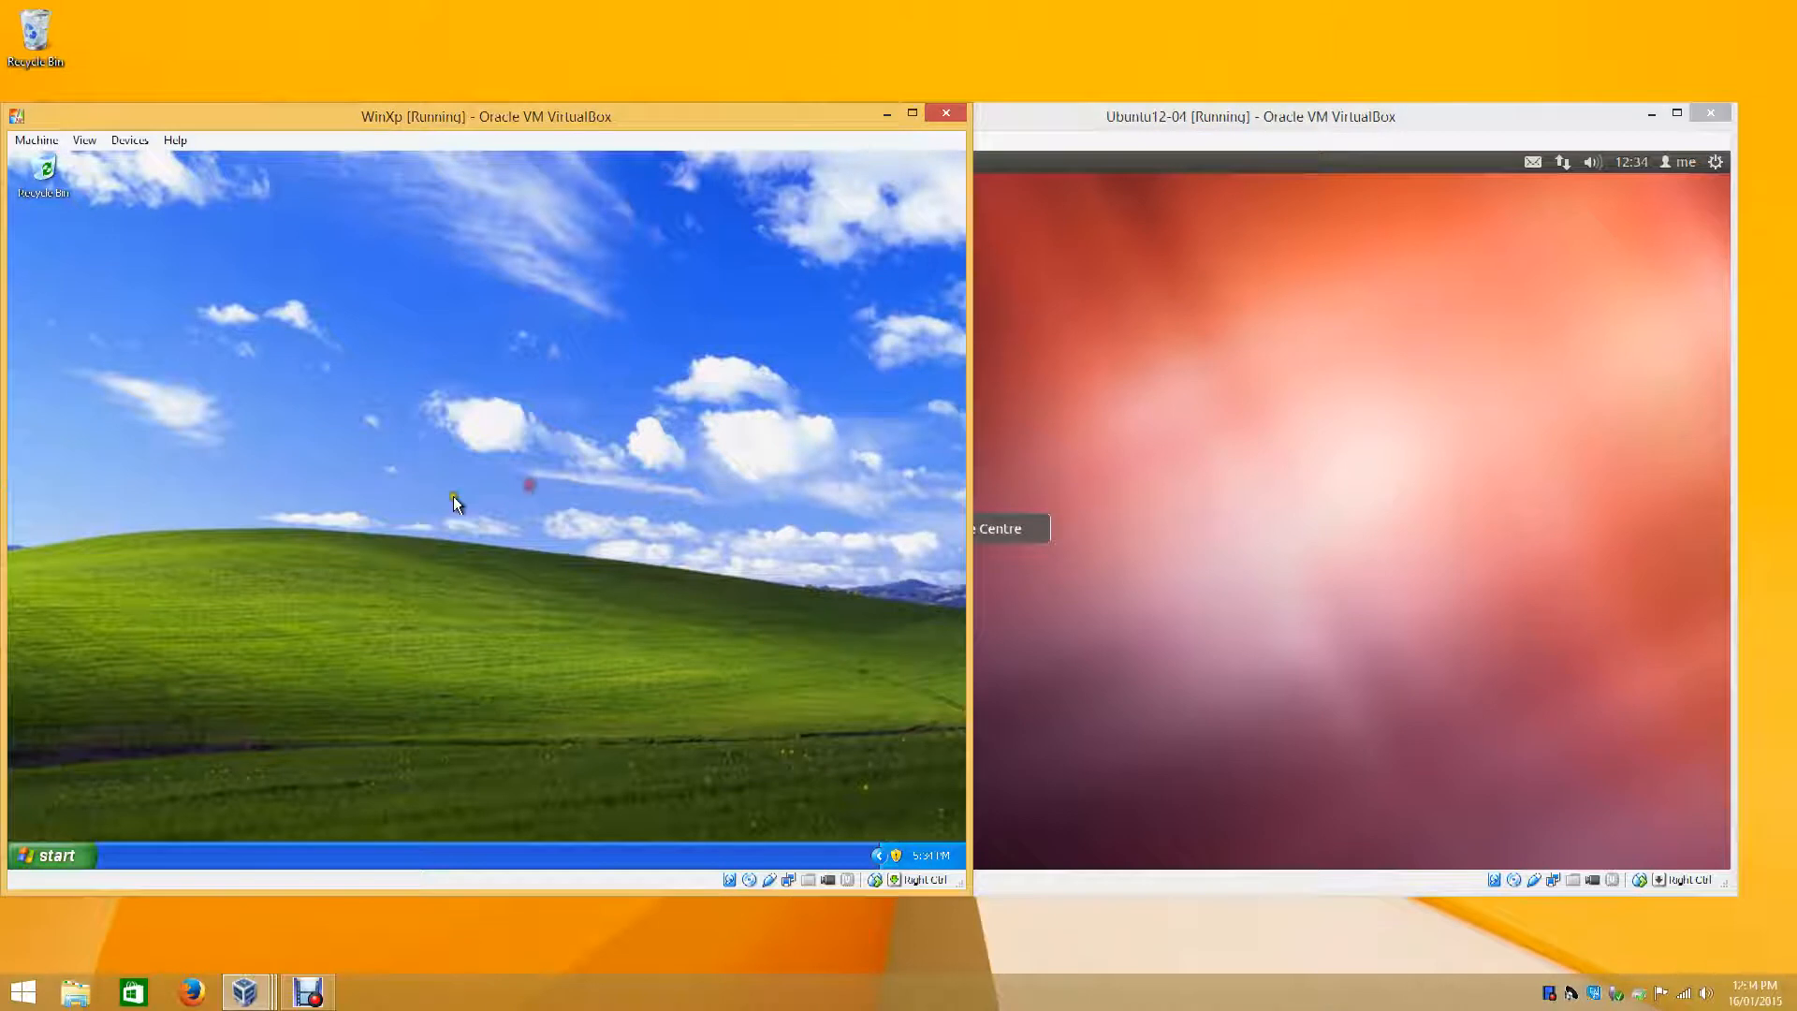
pyautogui.click(1221, 476)
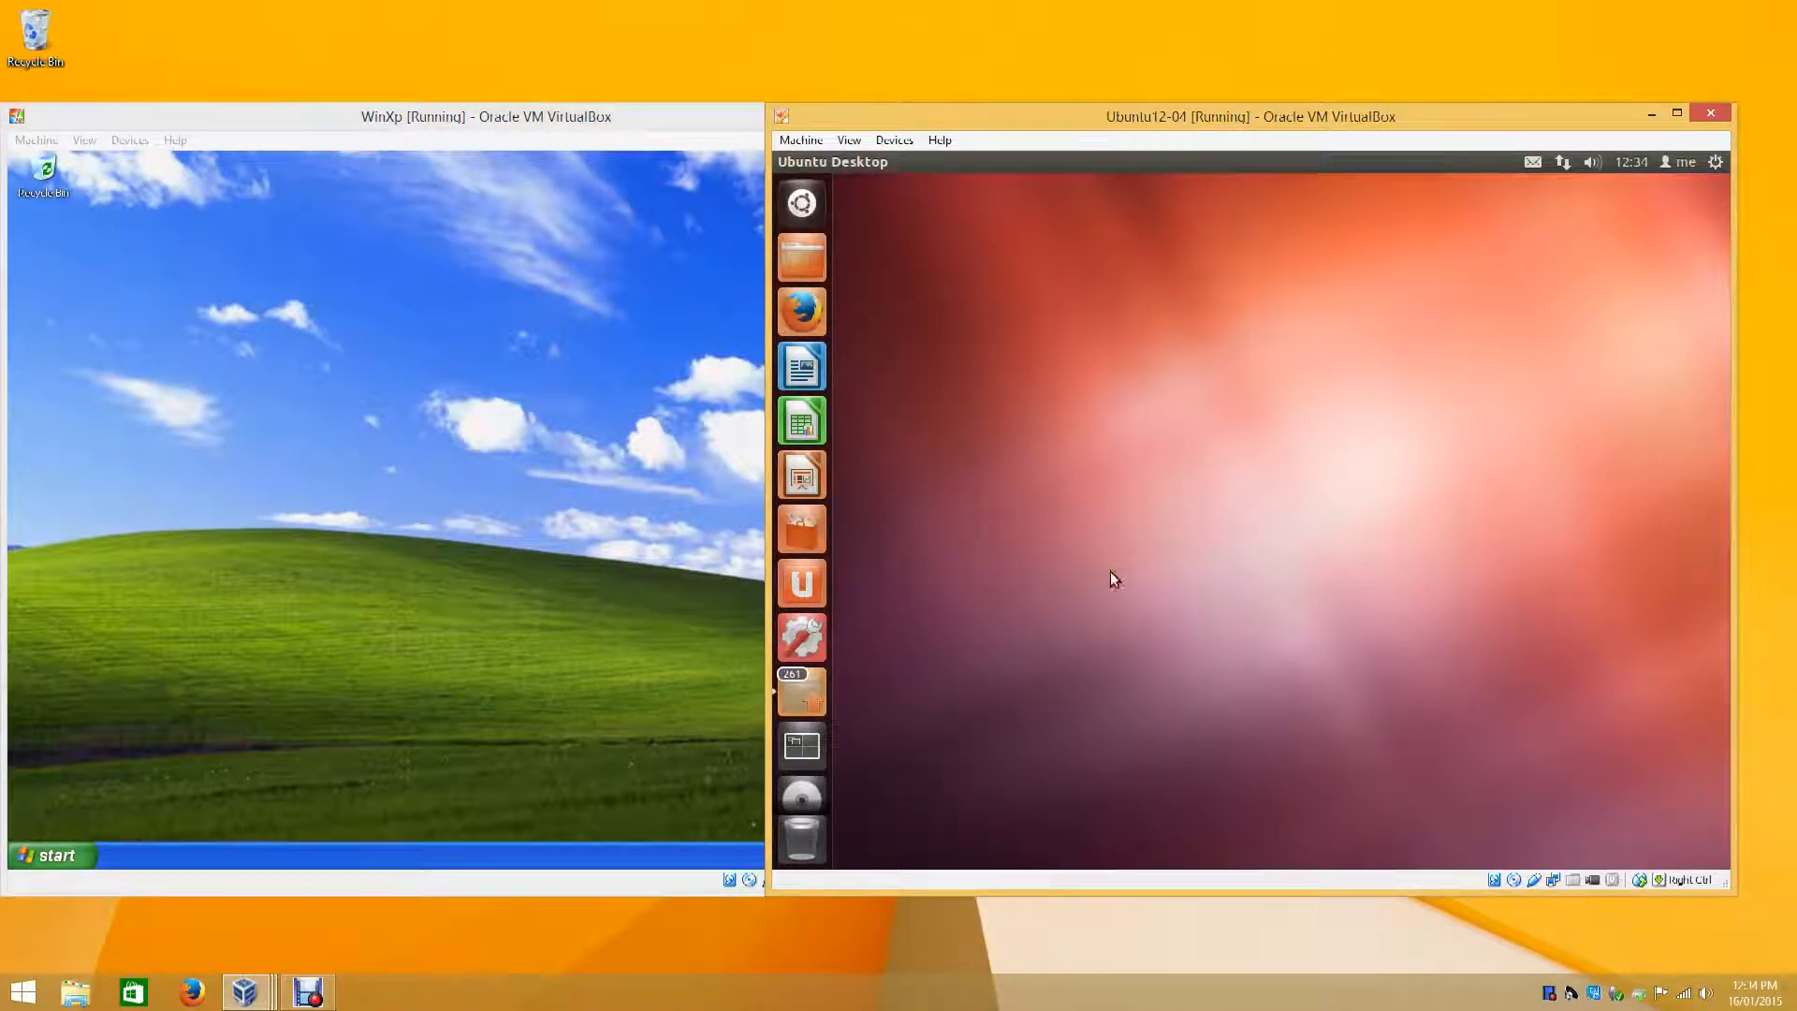
# - Look over the Start menu of the Windows XP virtual machine and dismiss it
pyautogui.click(477, 577)
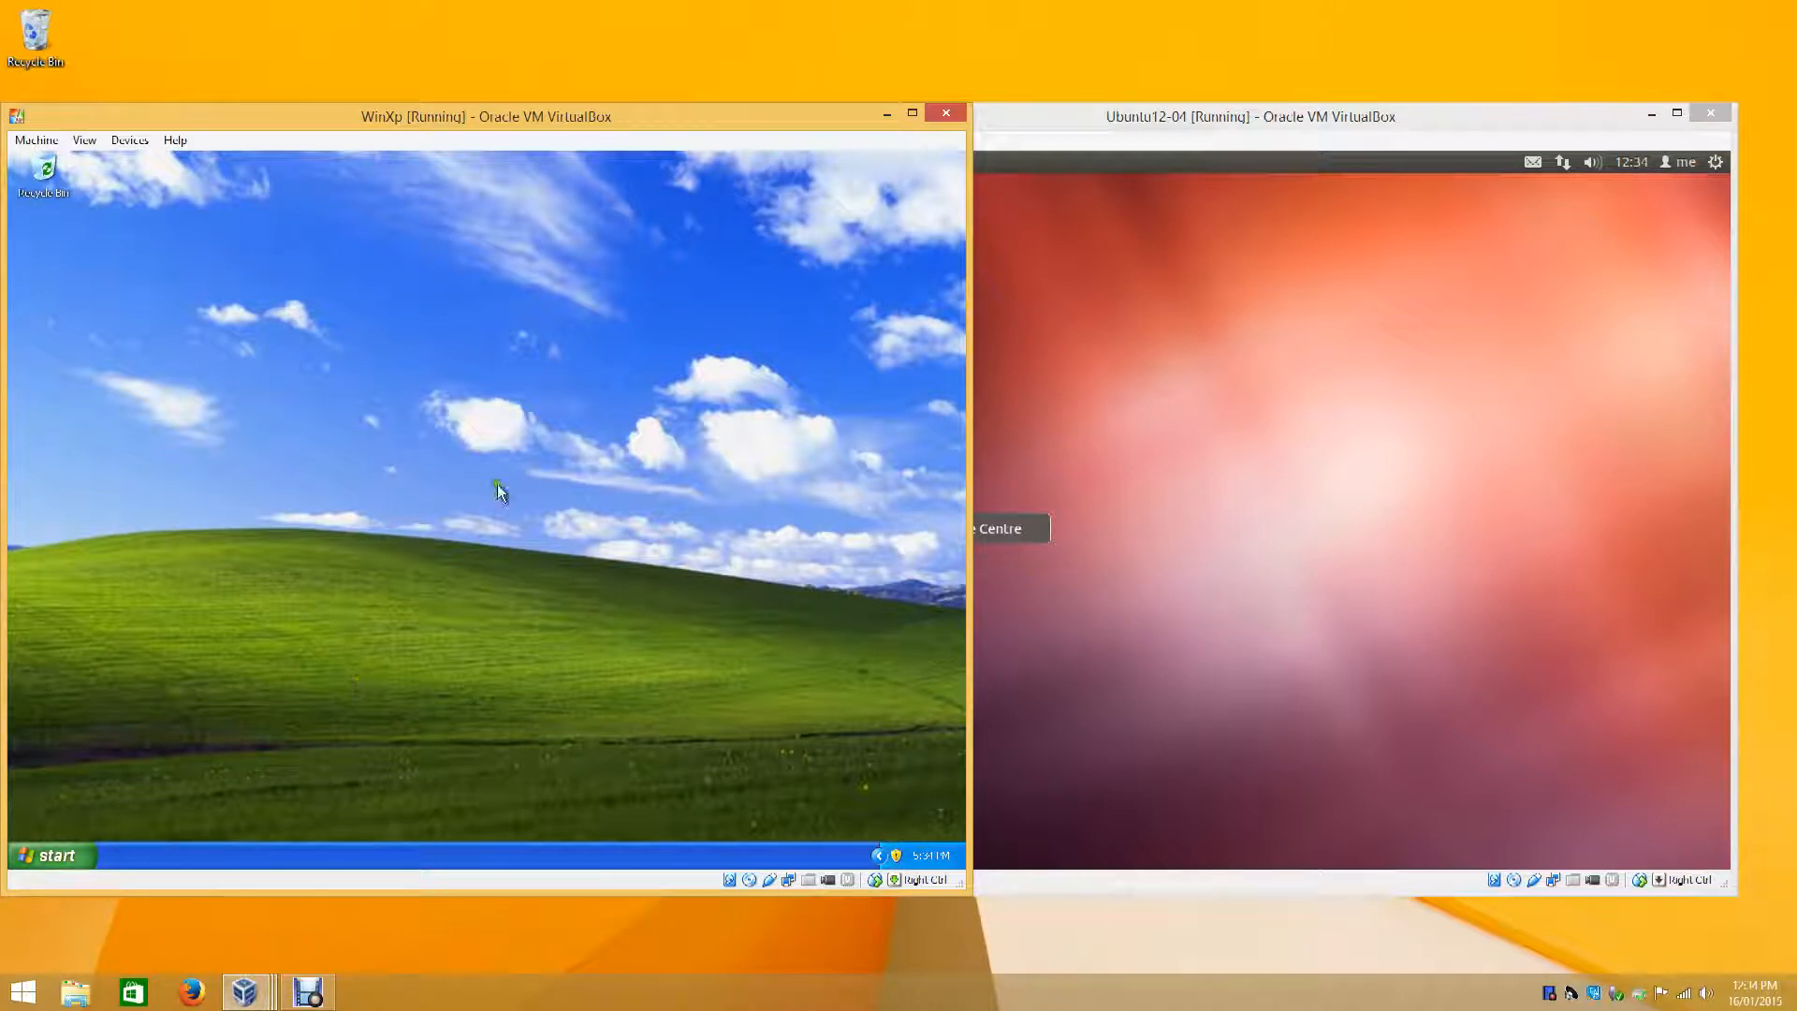
pyautogui.click(54, 851)
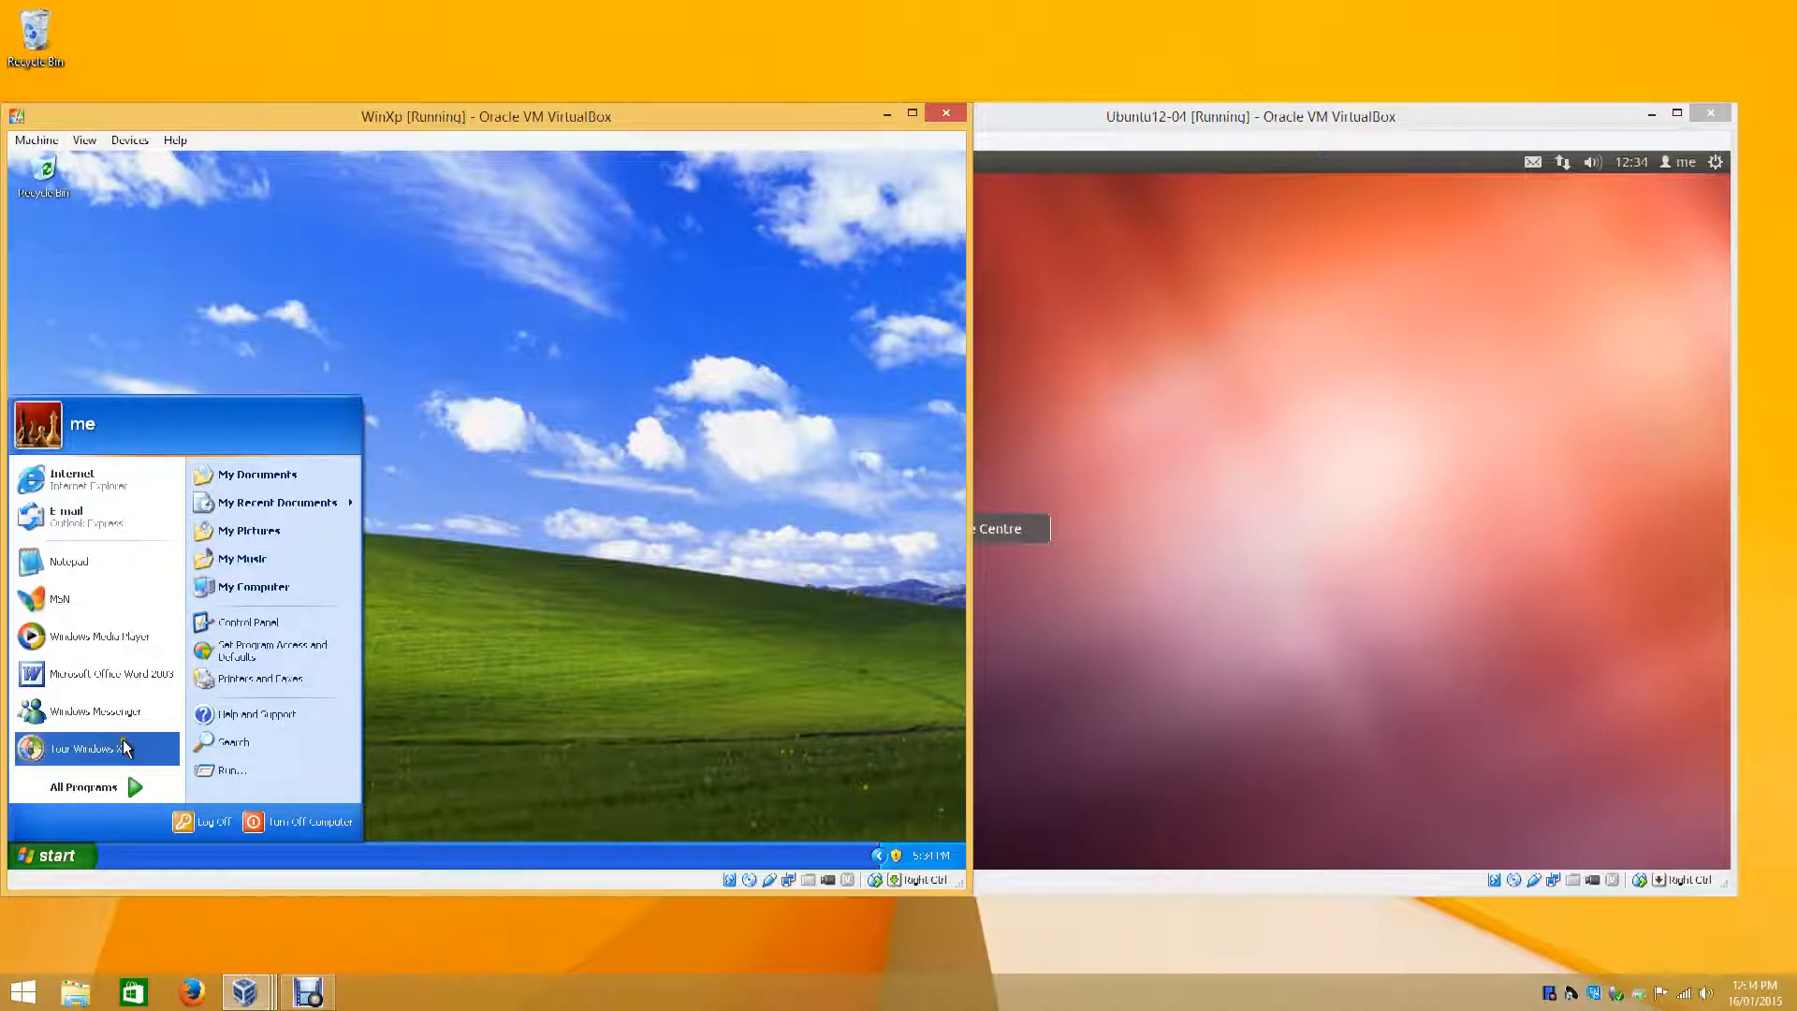
pyautogui.click(539, 639)
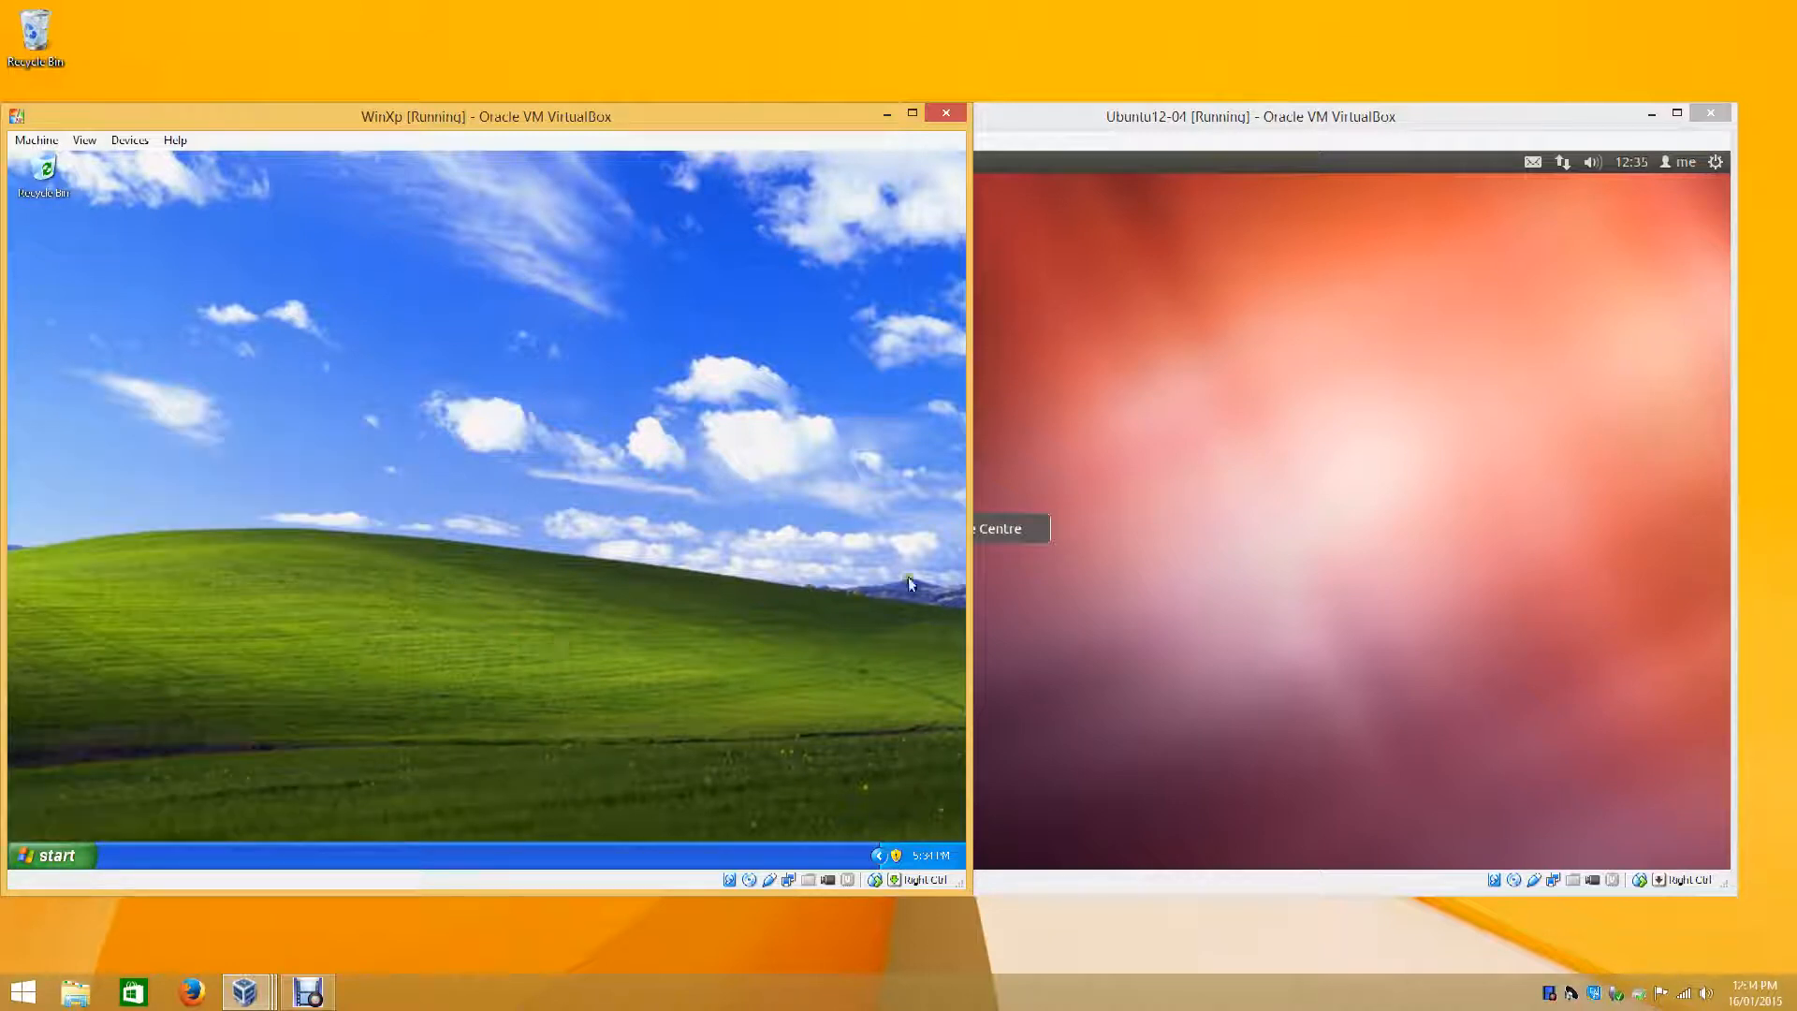
# - Browse the full set of installed applications in the Ubuntu Dash and collapse the expanded results
pyautogui.click(1263, 514)
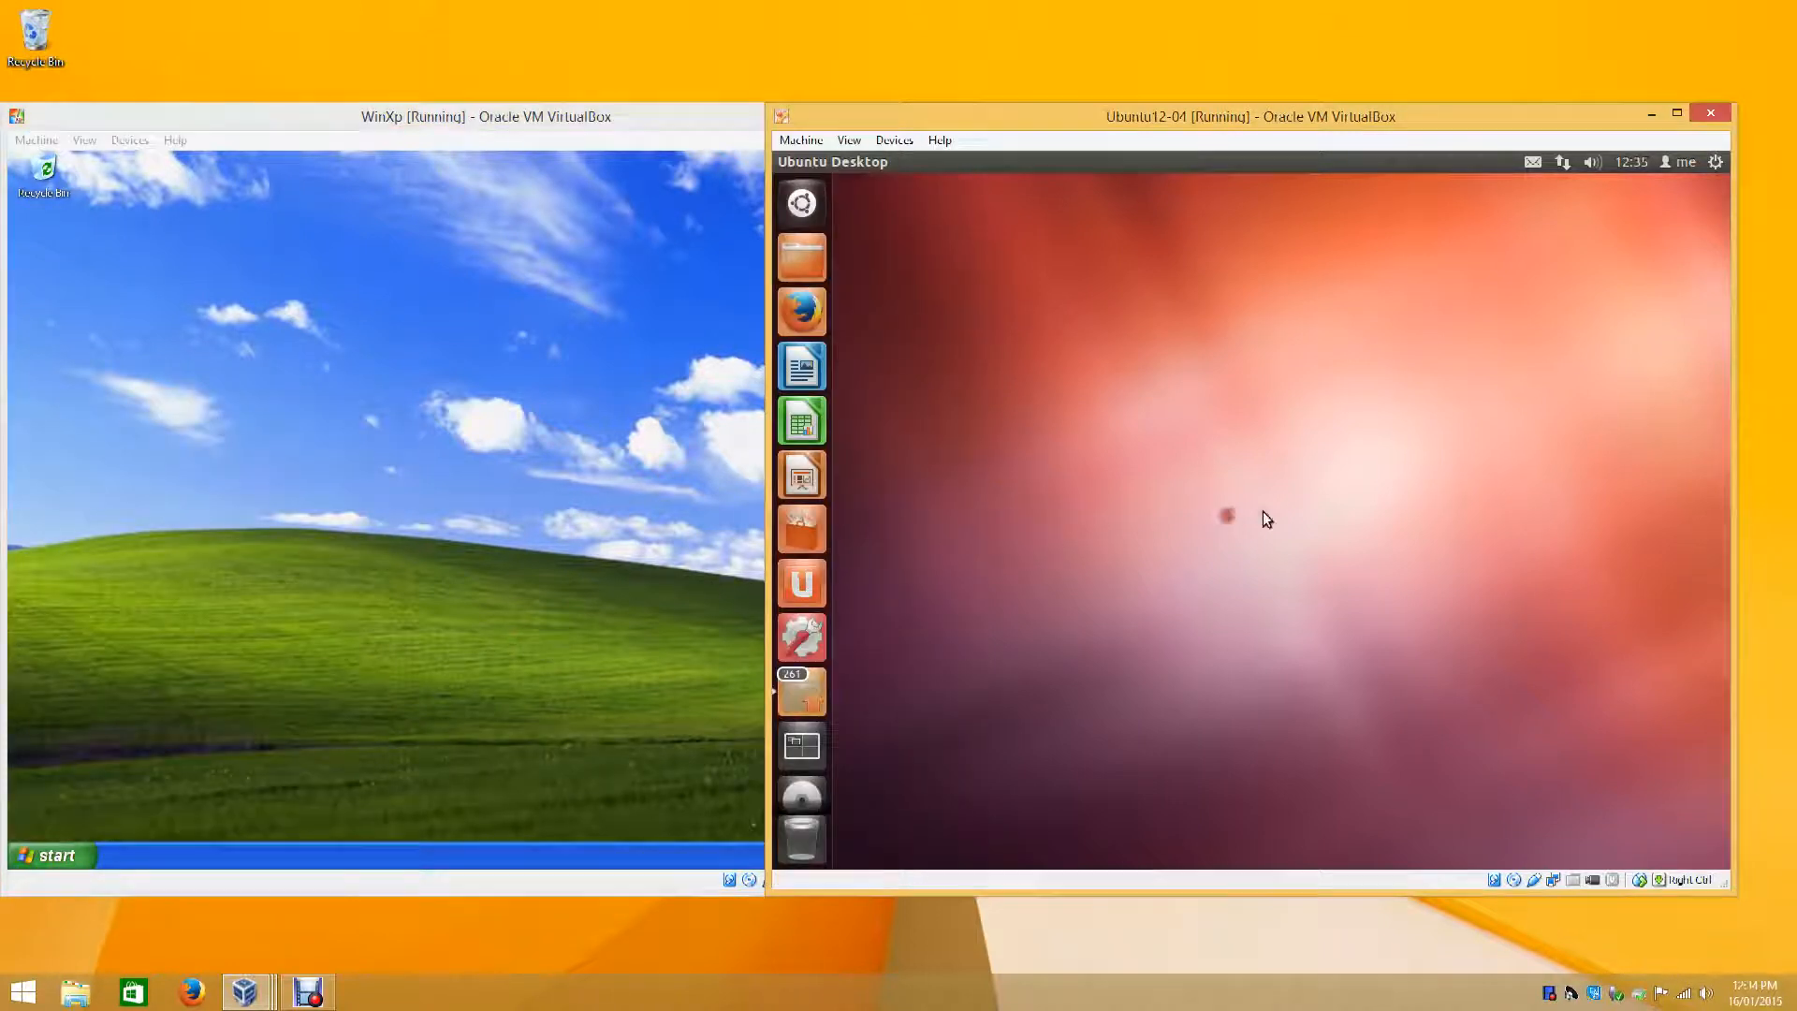
pyautogui.click(803, 204)
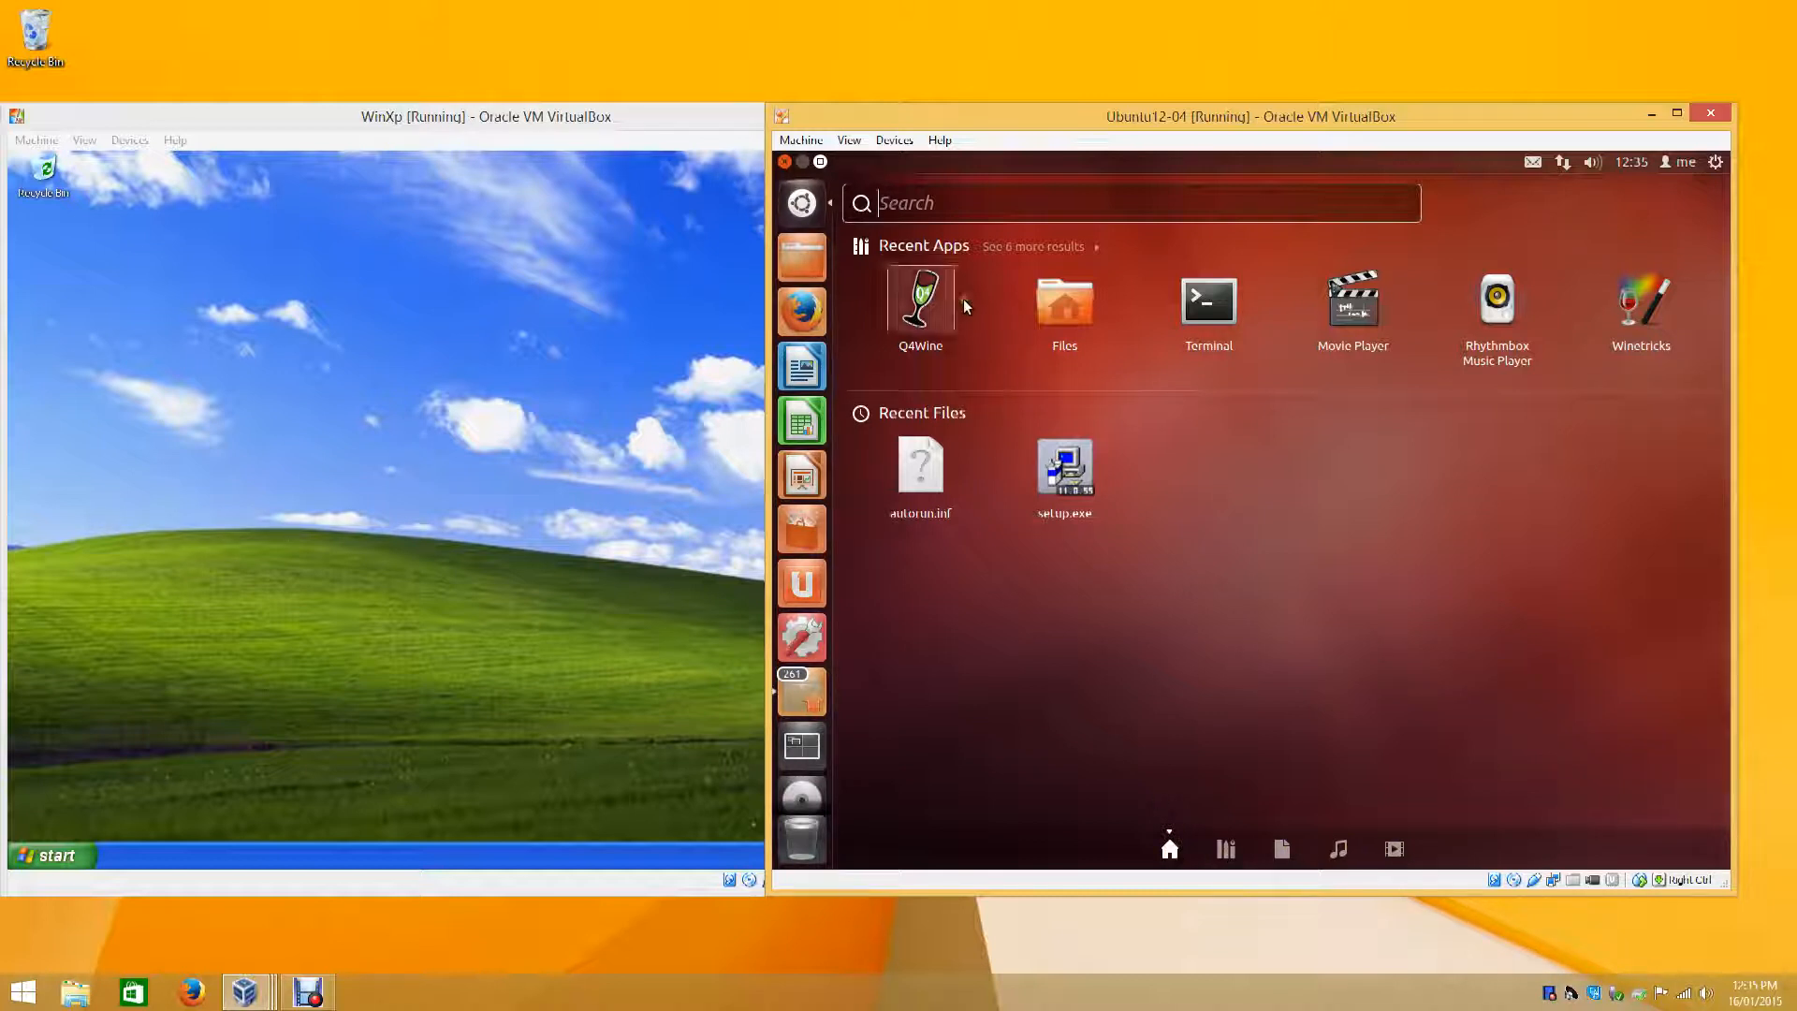
pyautogui.click(1229, 851)
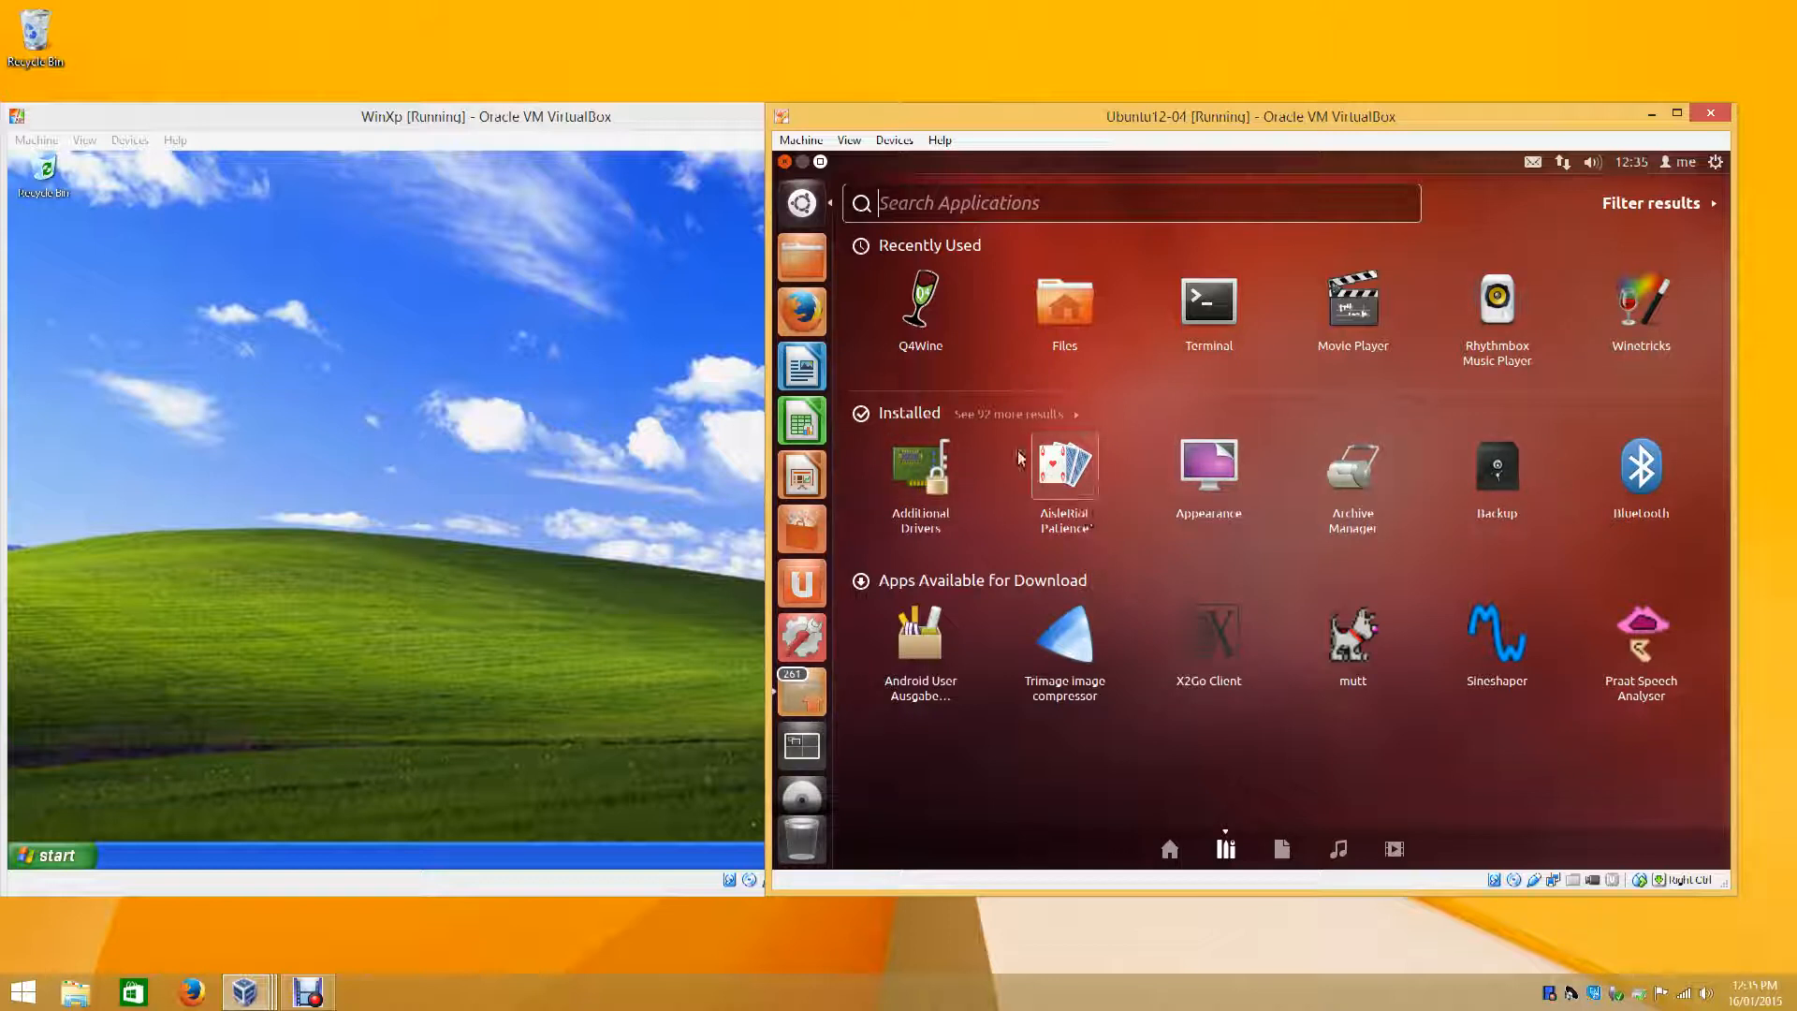
pyautogui.click(1005, 414)
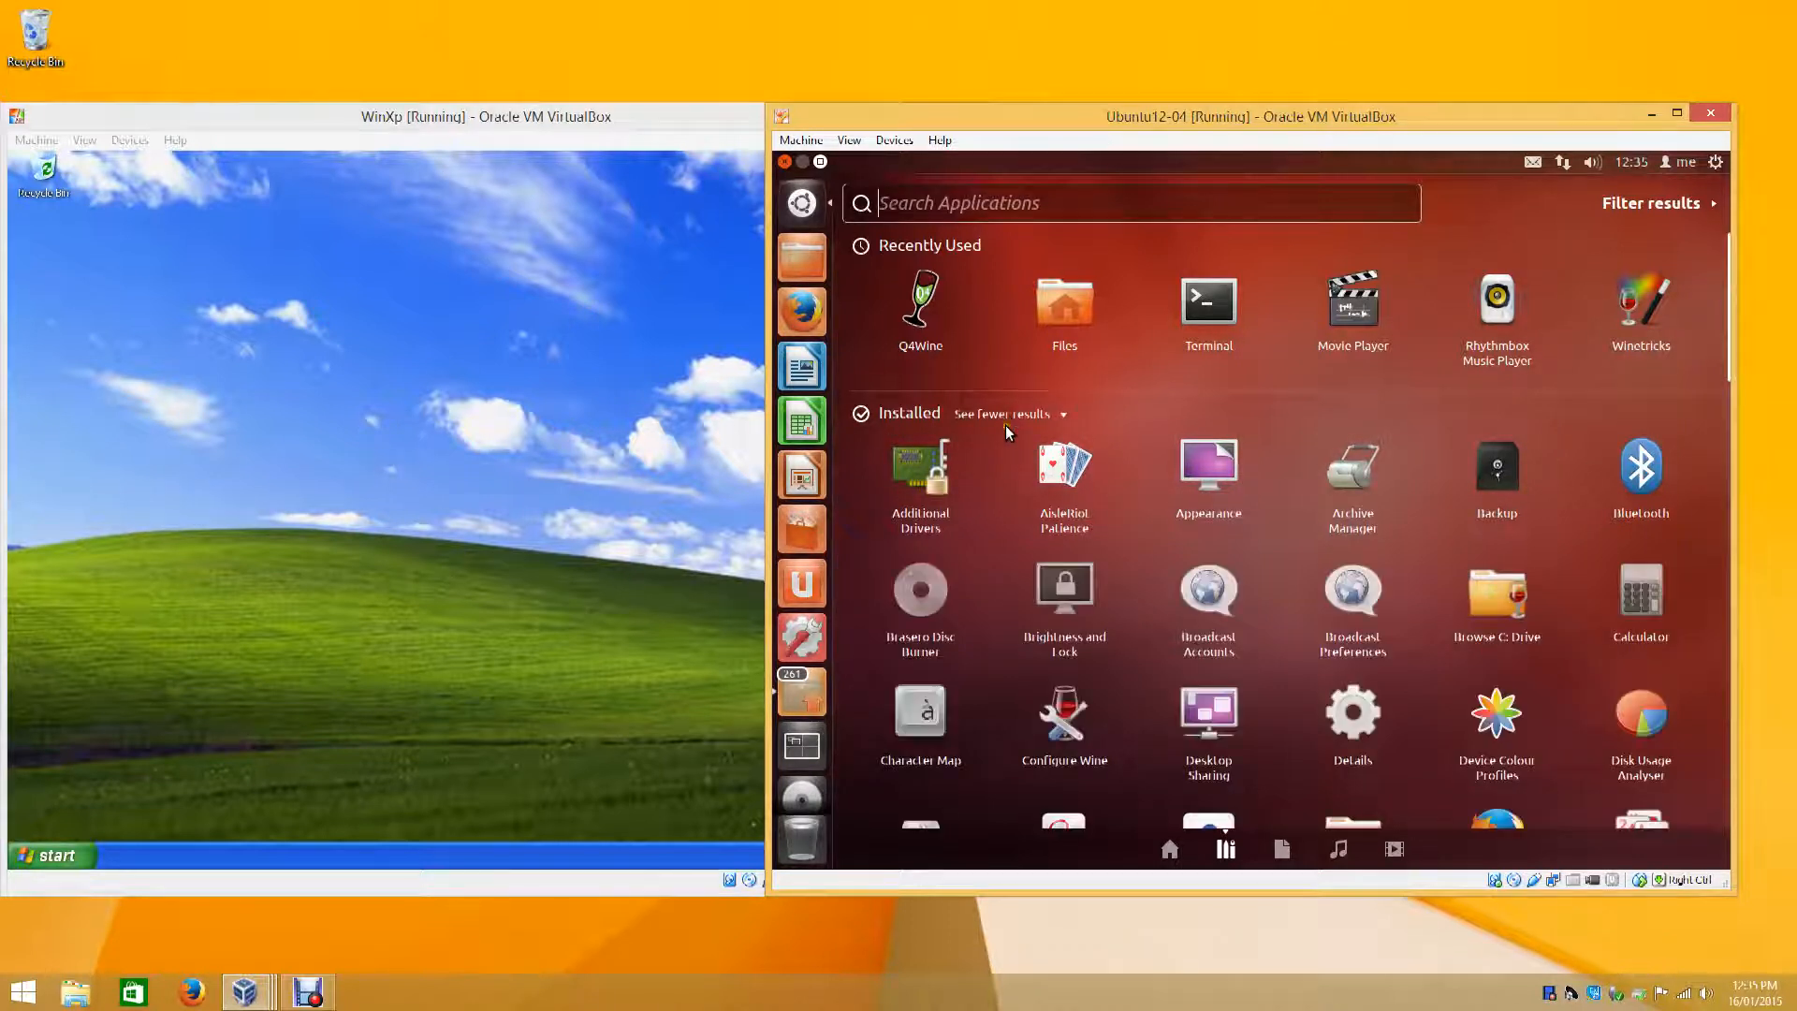
pyautogui.scroll(-15, 985, 482)
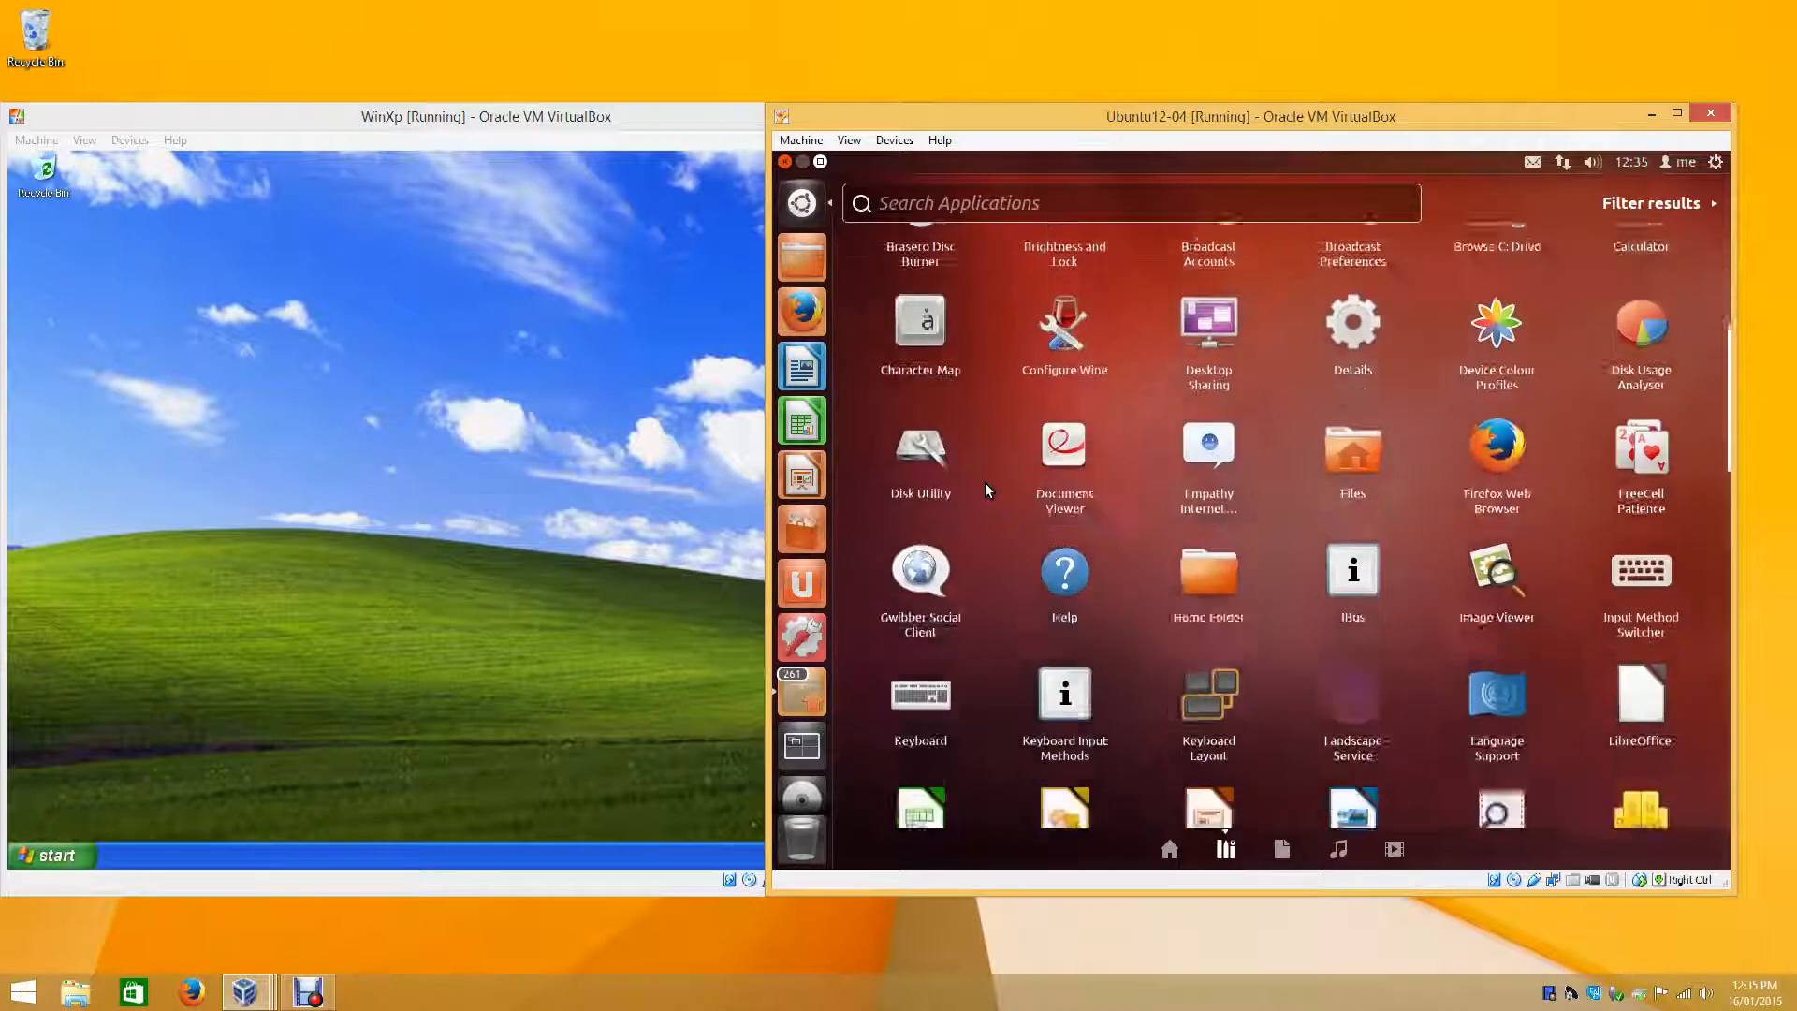
pyautogui.scroll(-10, 985, 483)
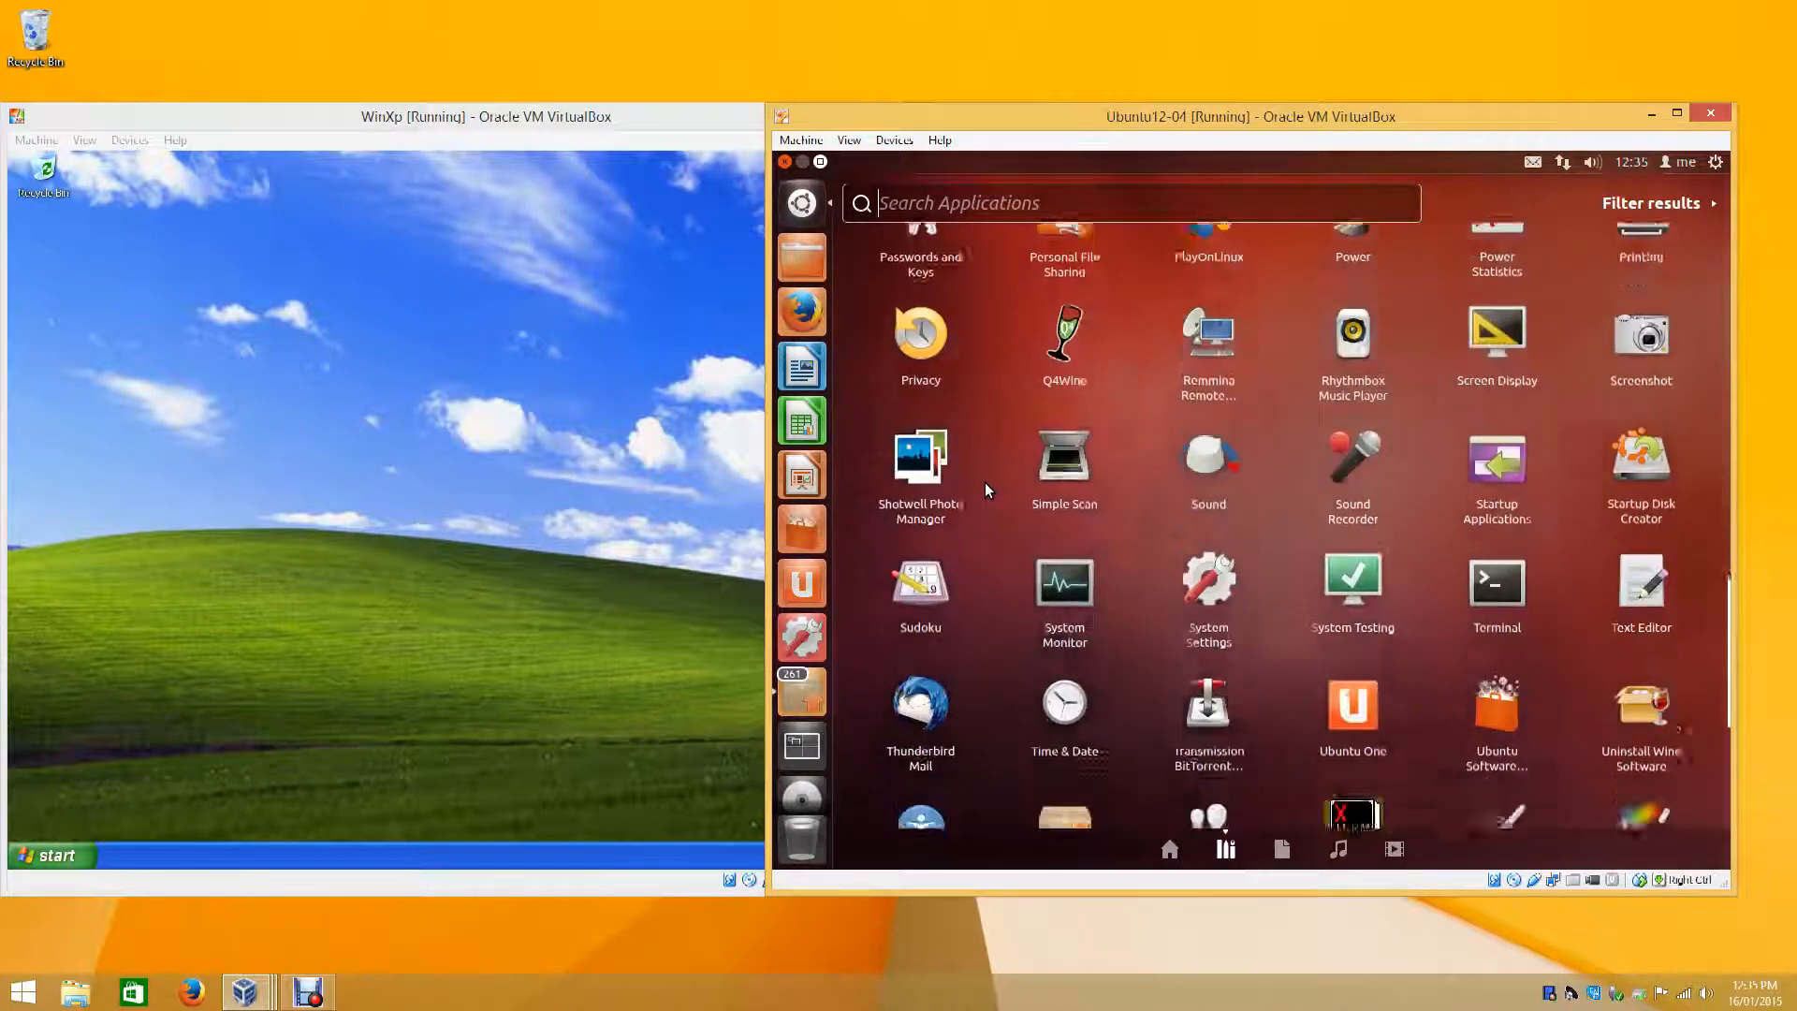
pyautogui.scroll(20, 984, 498)
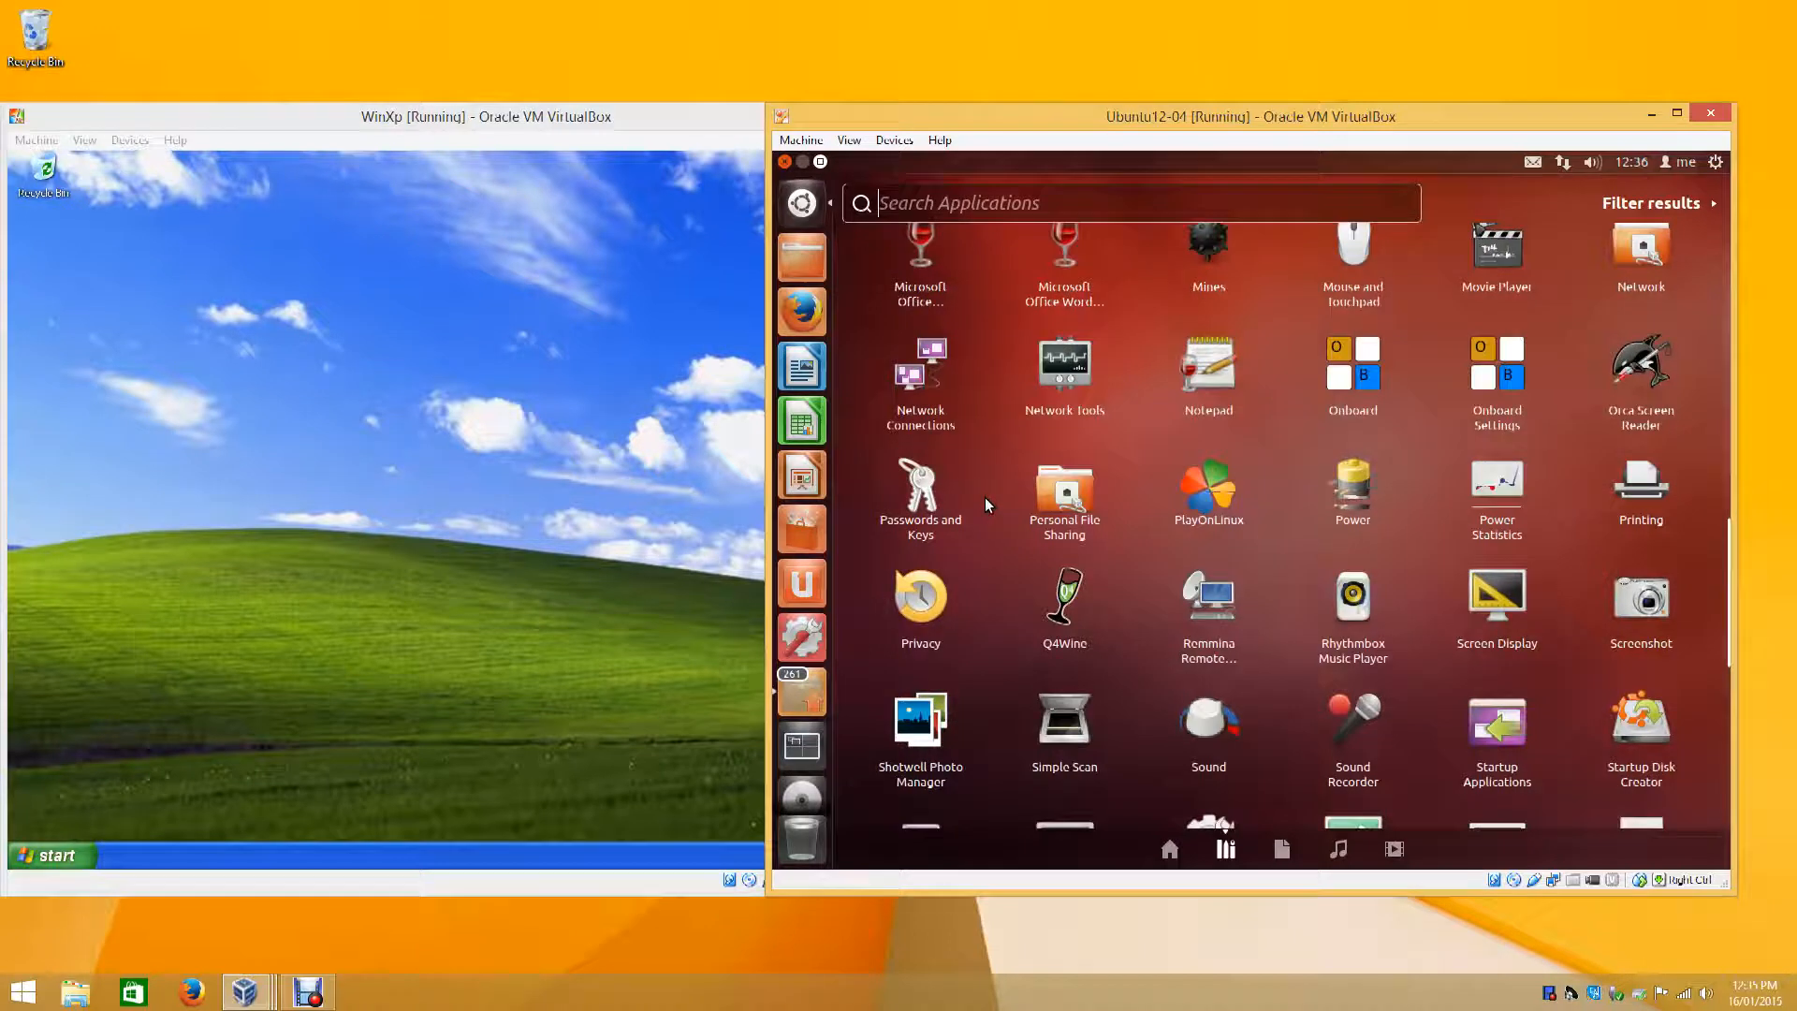
pyautogui.scroll(5, 984, 497)
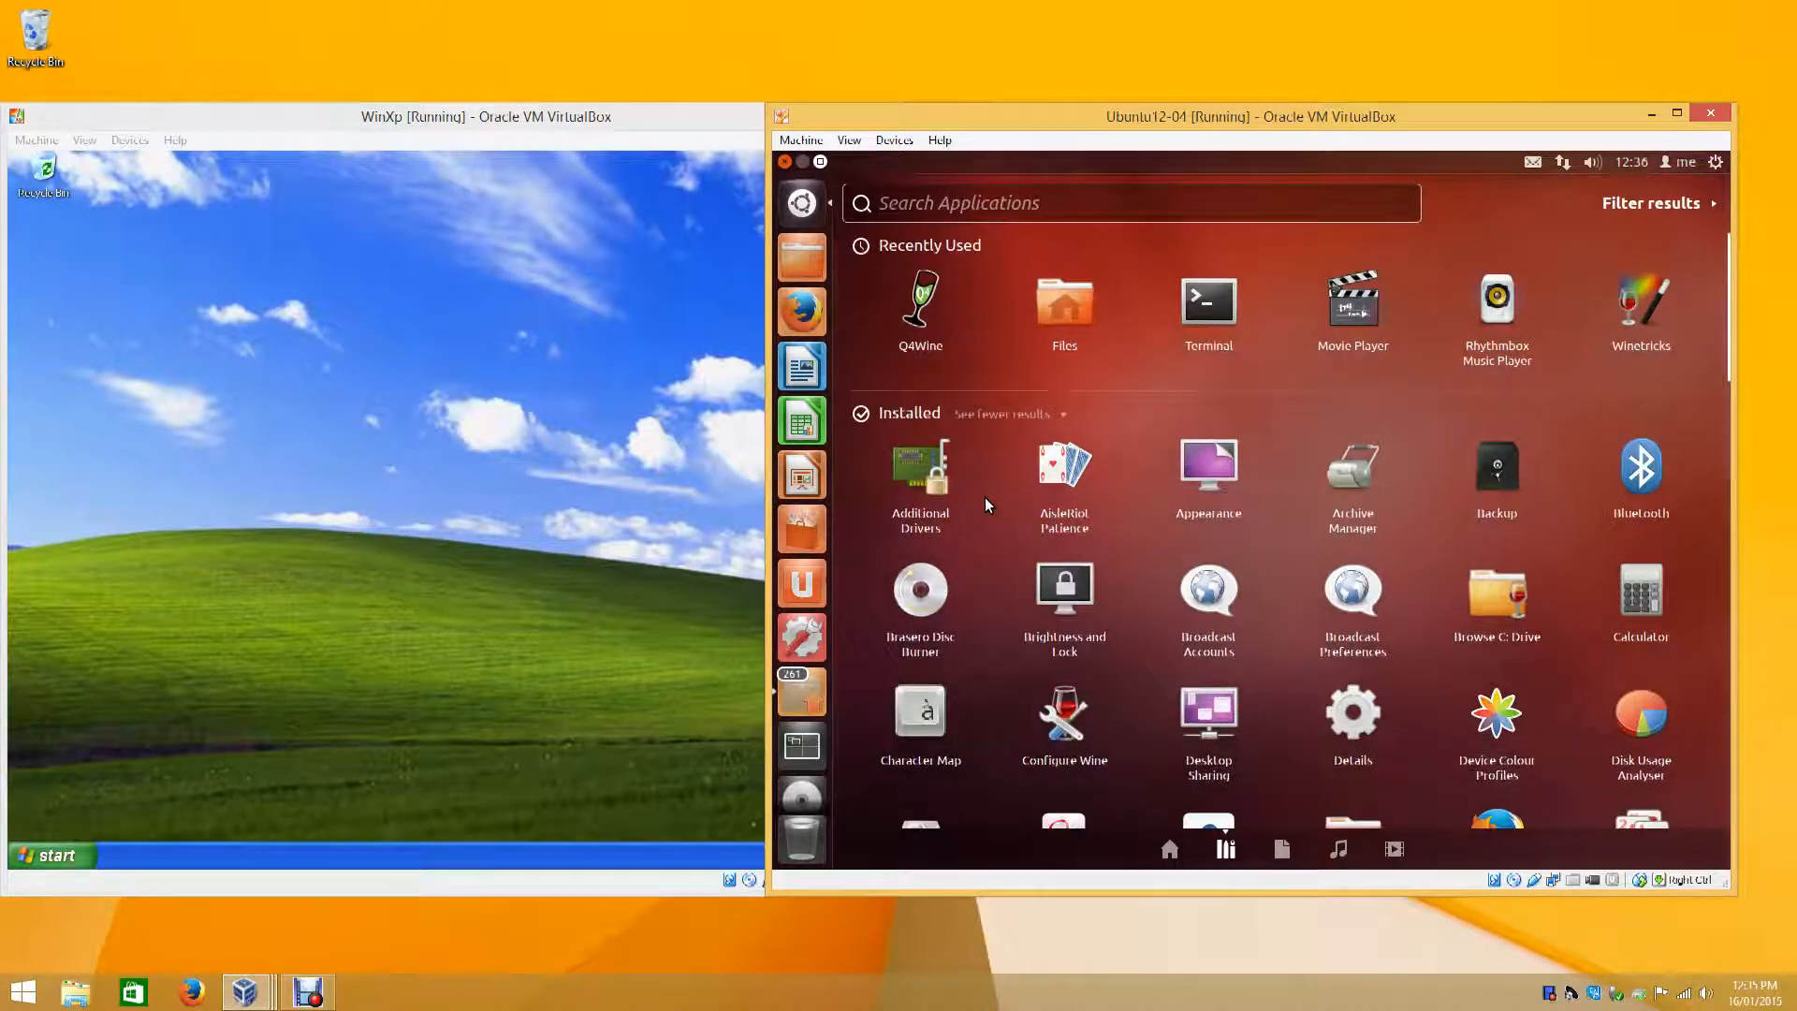
pyautogui.click(1007, 414)
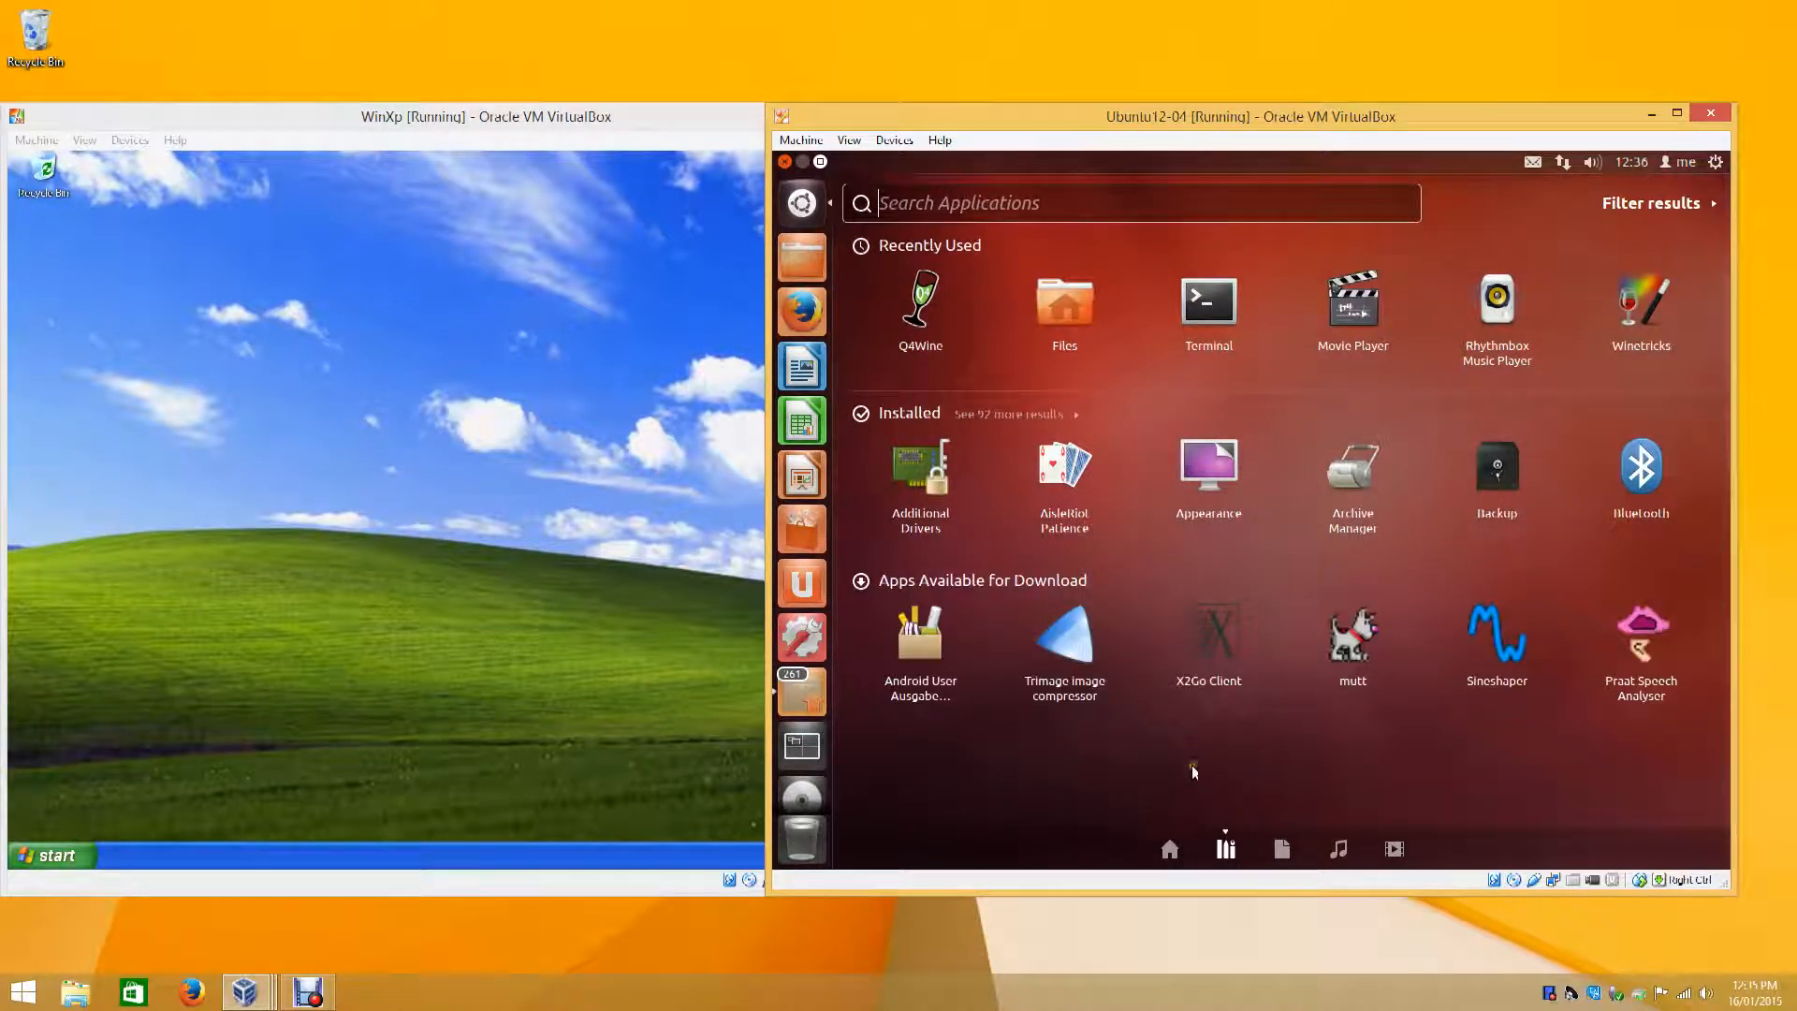
# - Look through the files and folders, music and videos lenses of the Ubuntu Dash, with a brief switch to Windows XP
pyautogui.click(1283, 850)
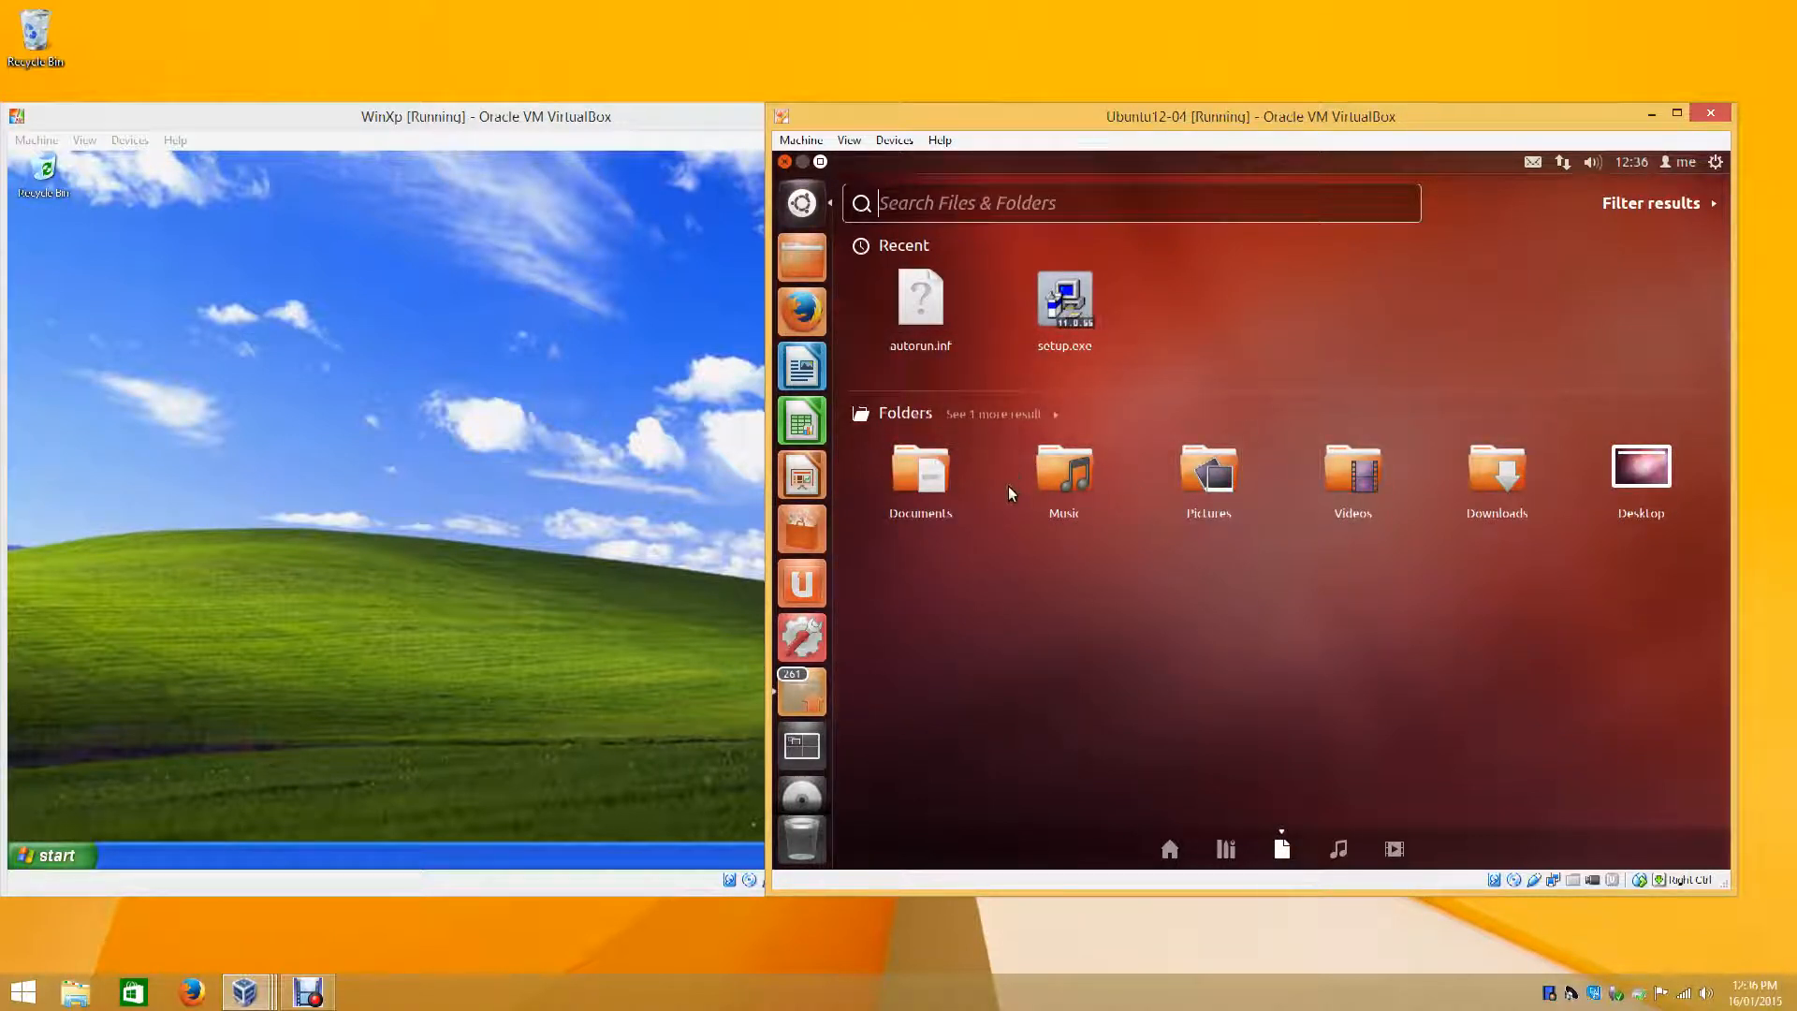
pyautogui.click(1341, 850)
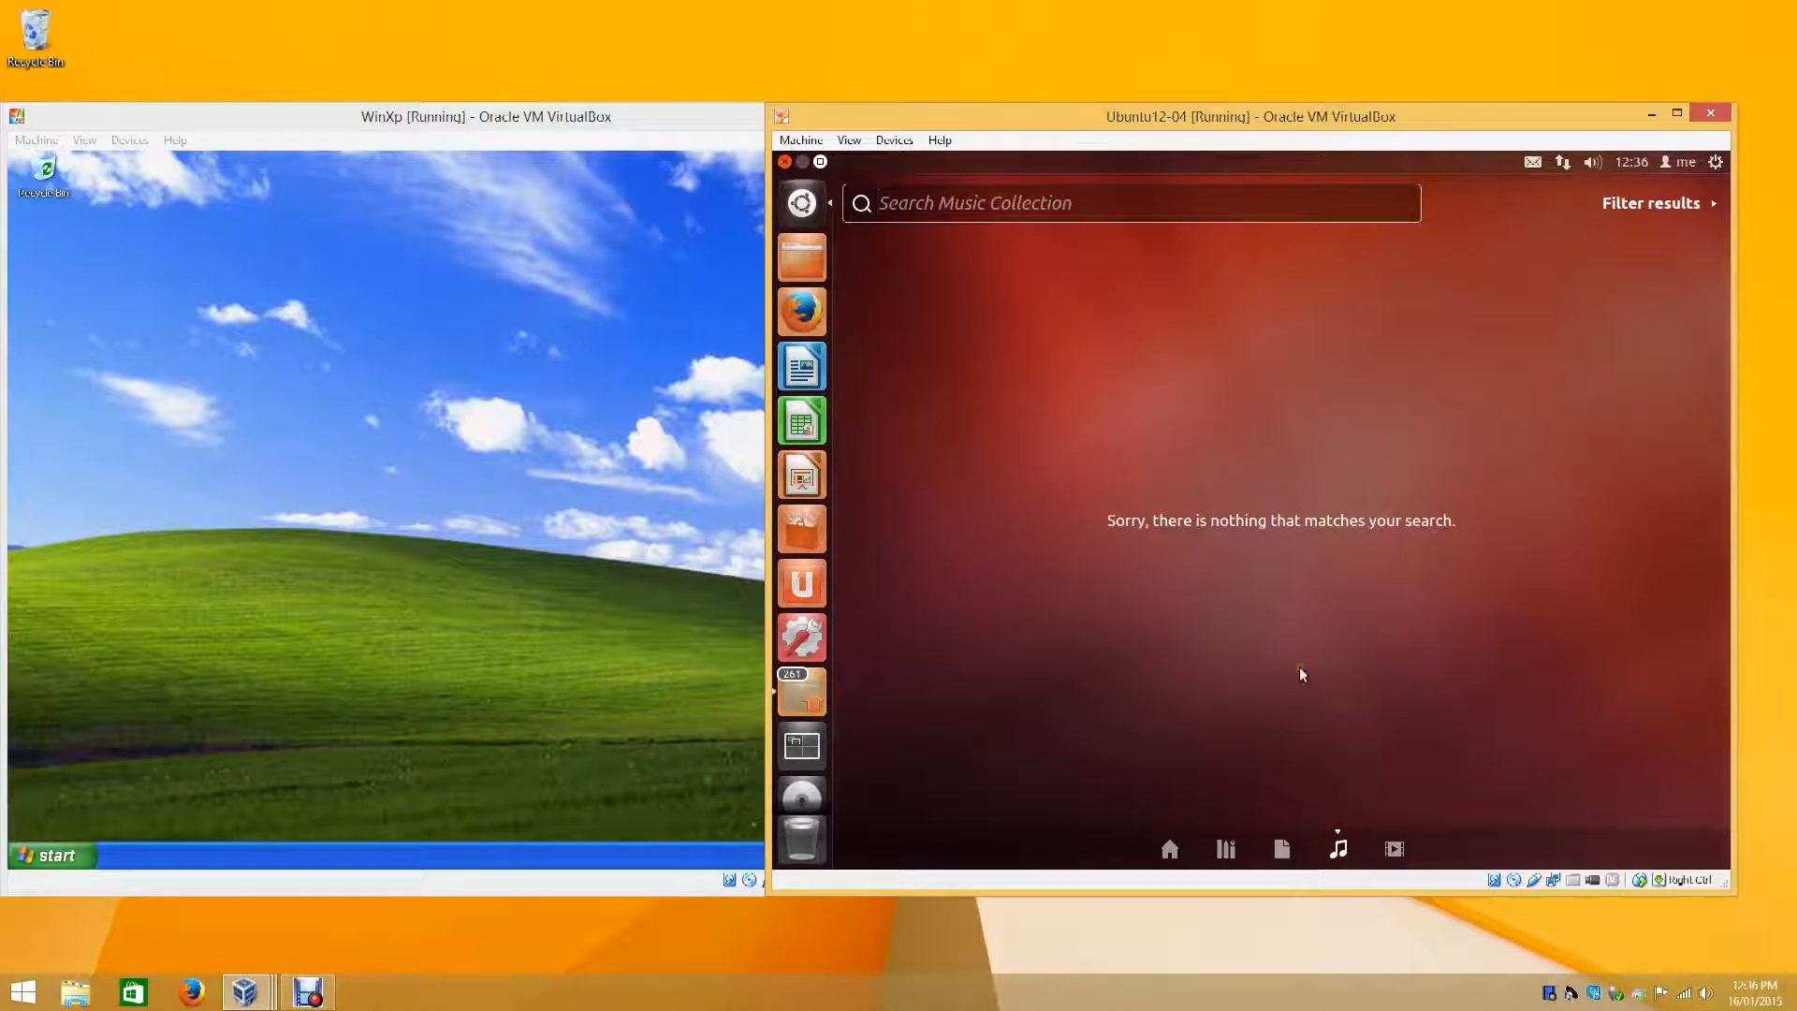
pyautogui.click(1397, 850)
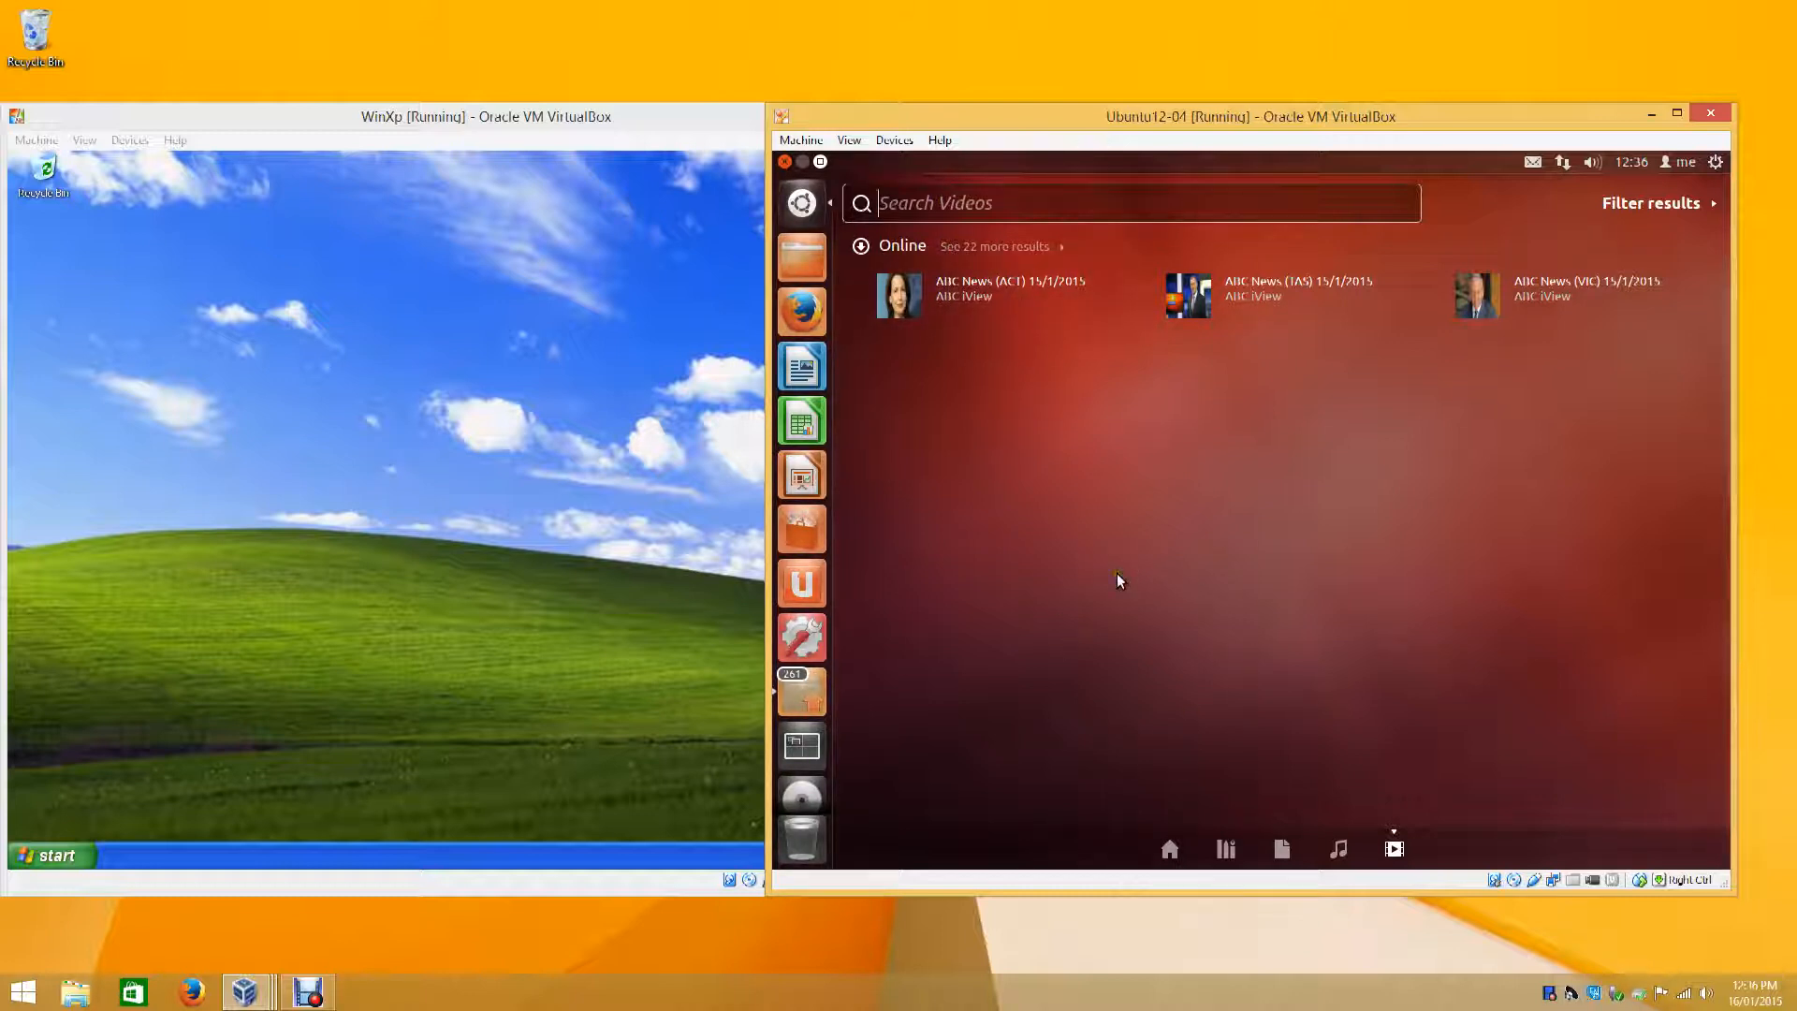
pyautogui.click(711, 575)
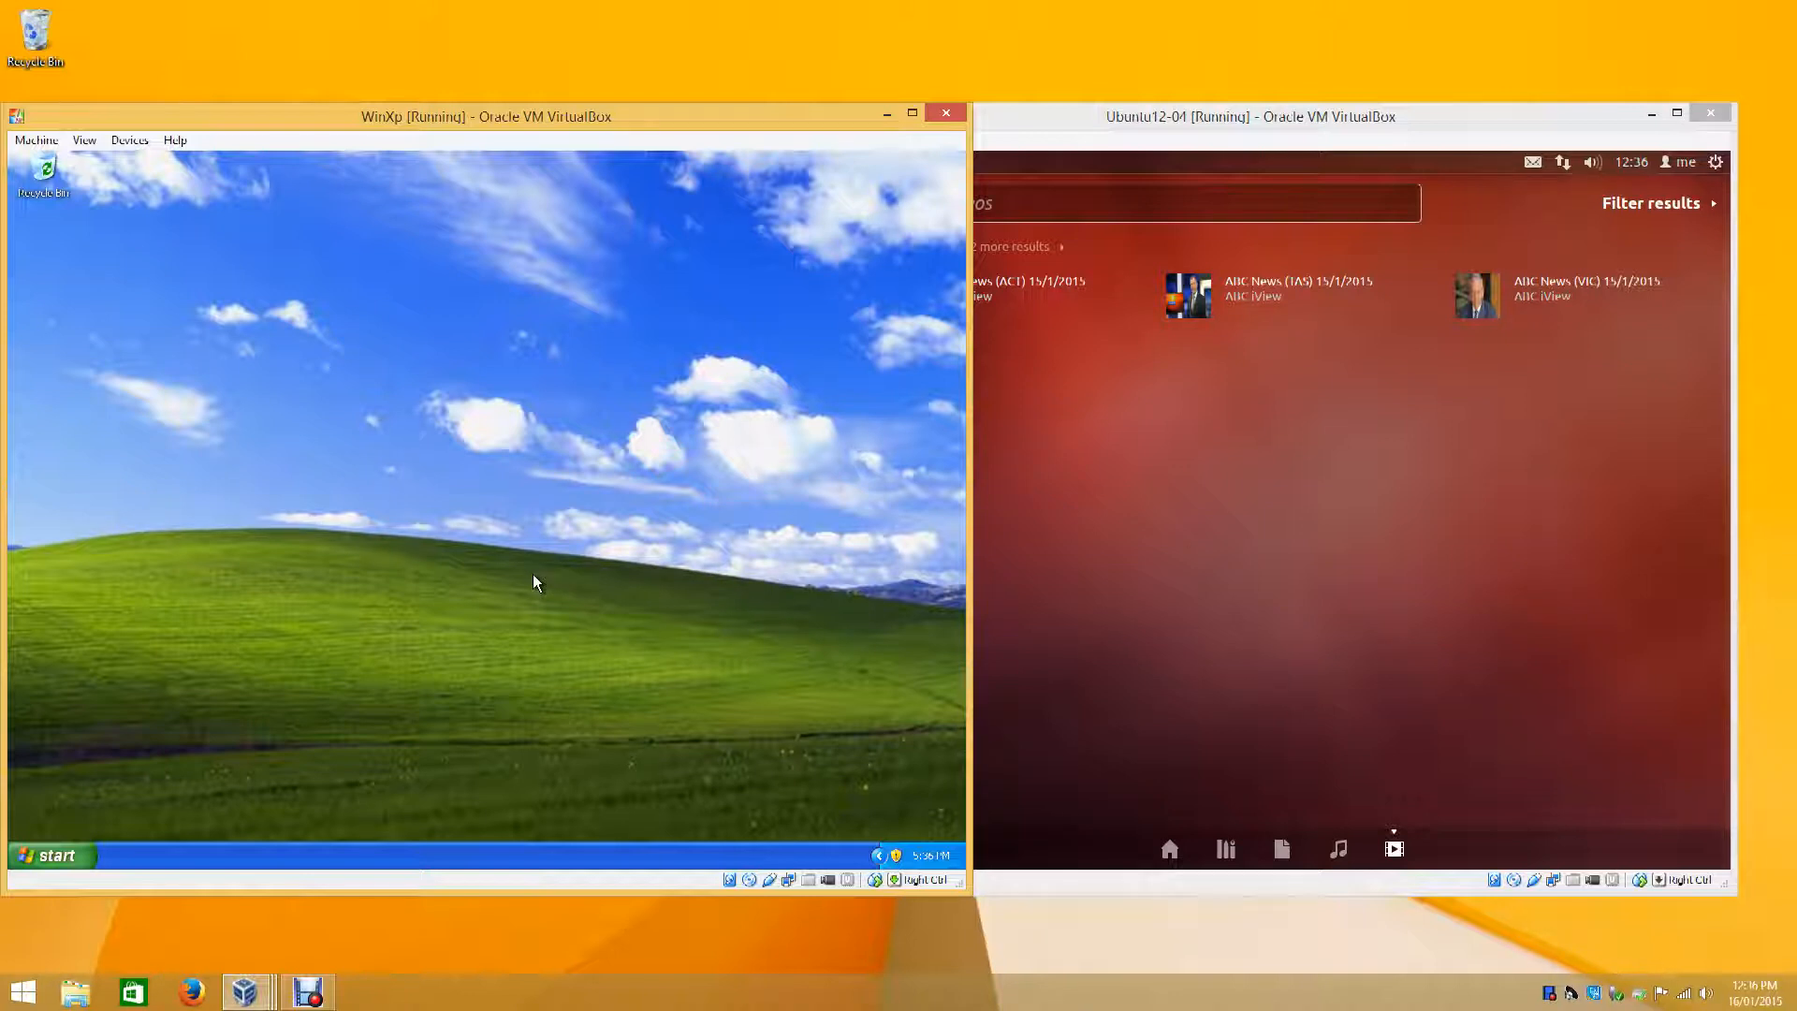
pyautogui.click(1204, 565)
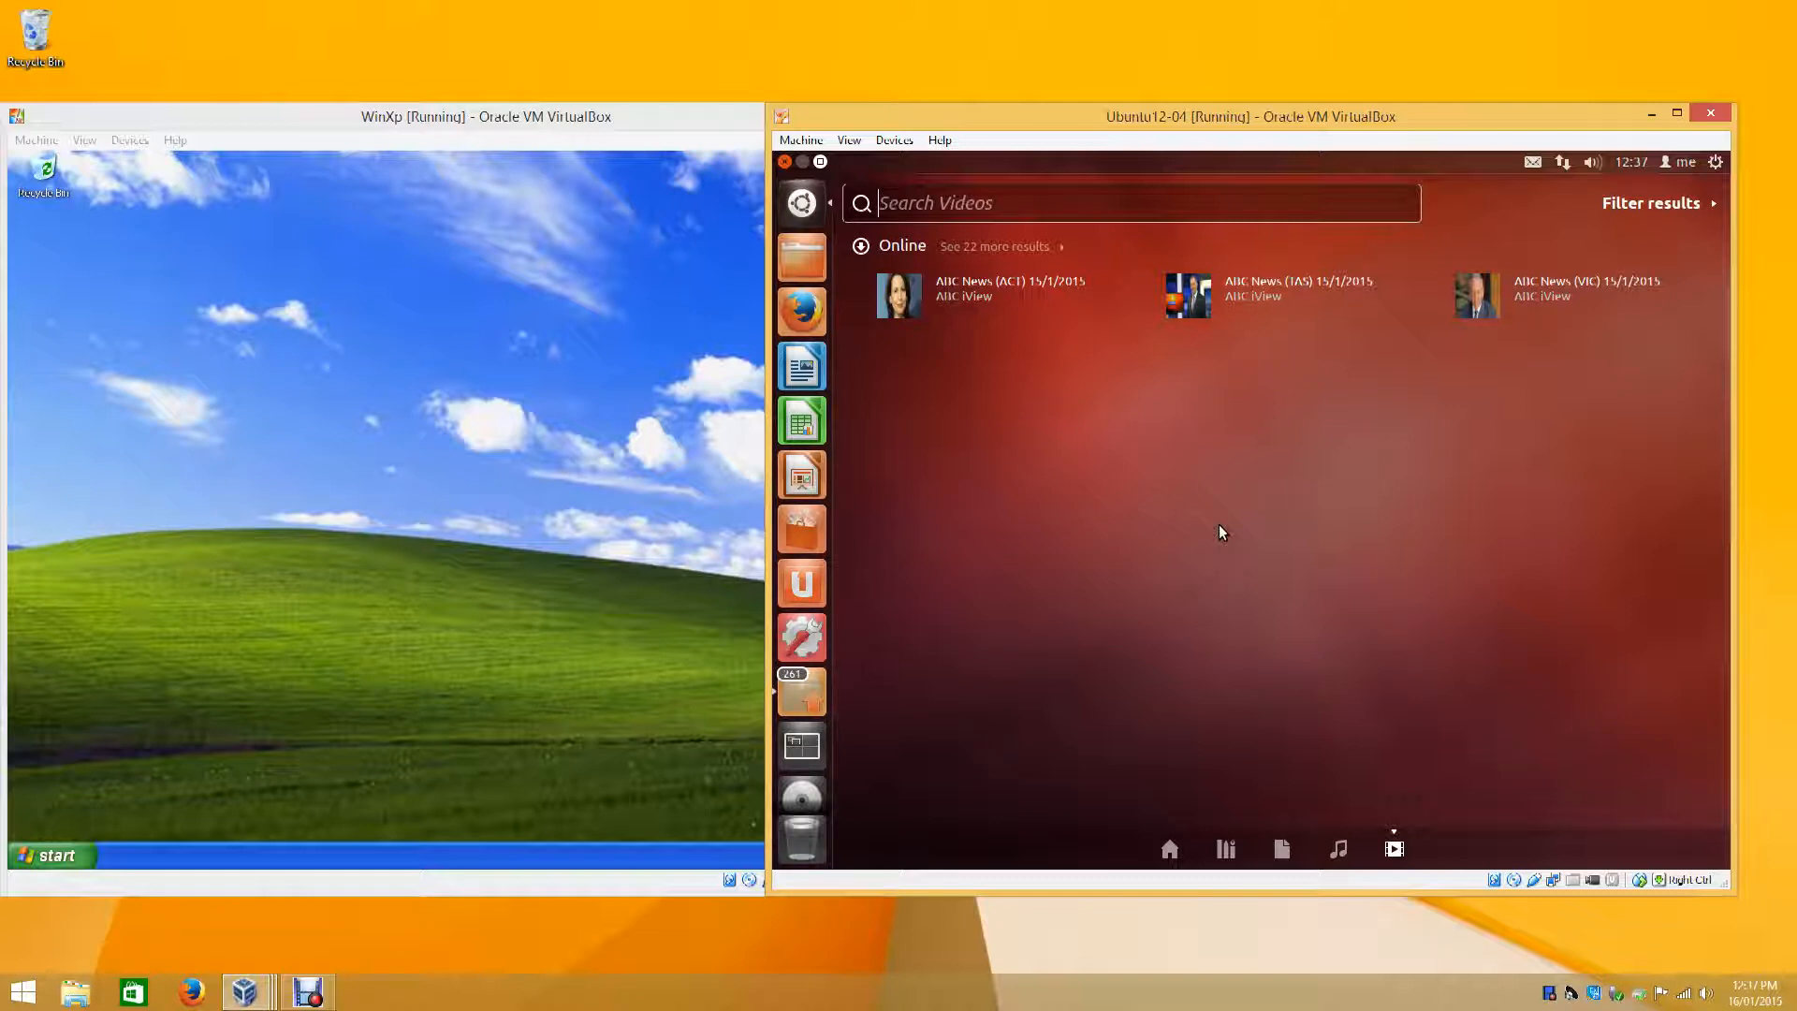
# - Return the Ubuntu Dash to its home lens, close it and reopen it
pyautogui.click(1170, 849)
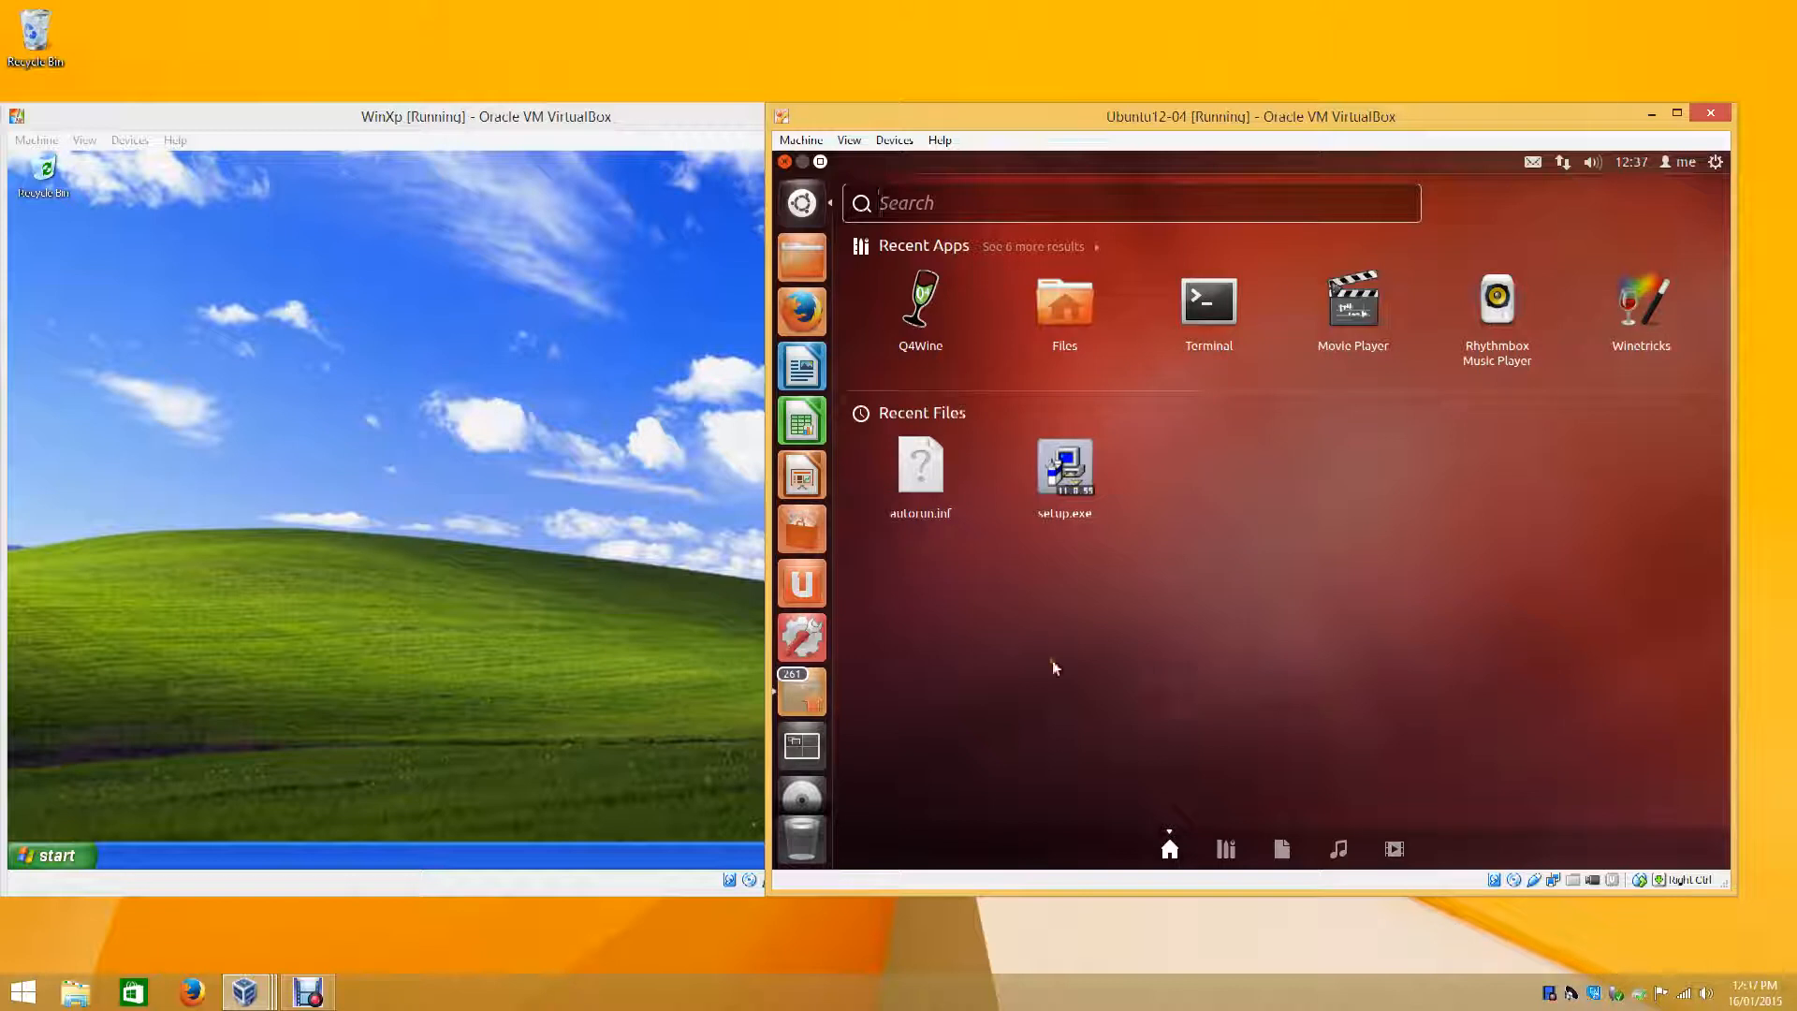
pyautogui.click(802, 203)
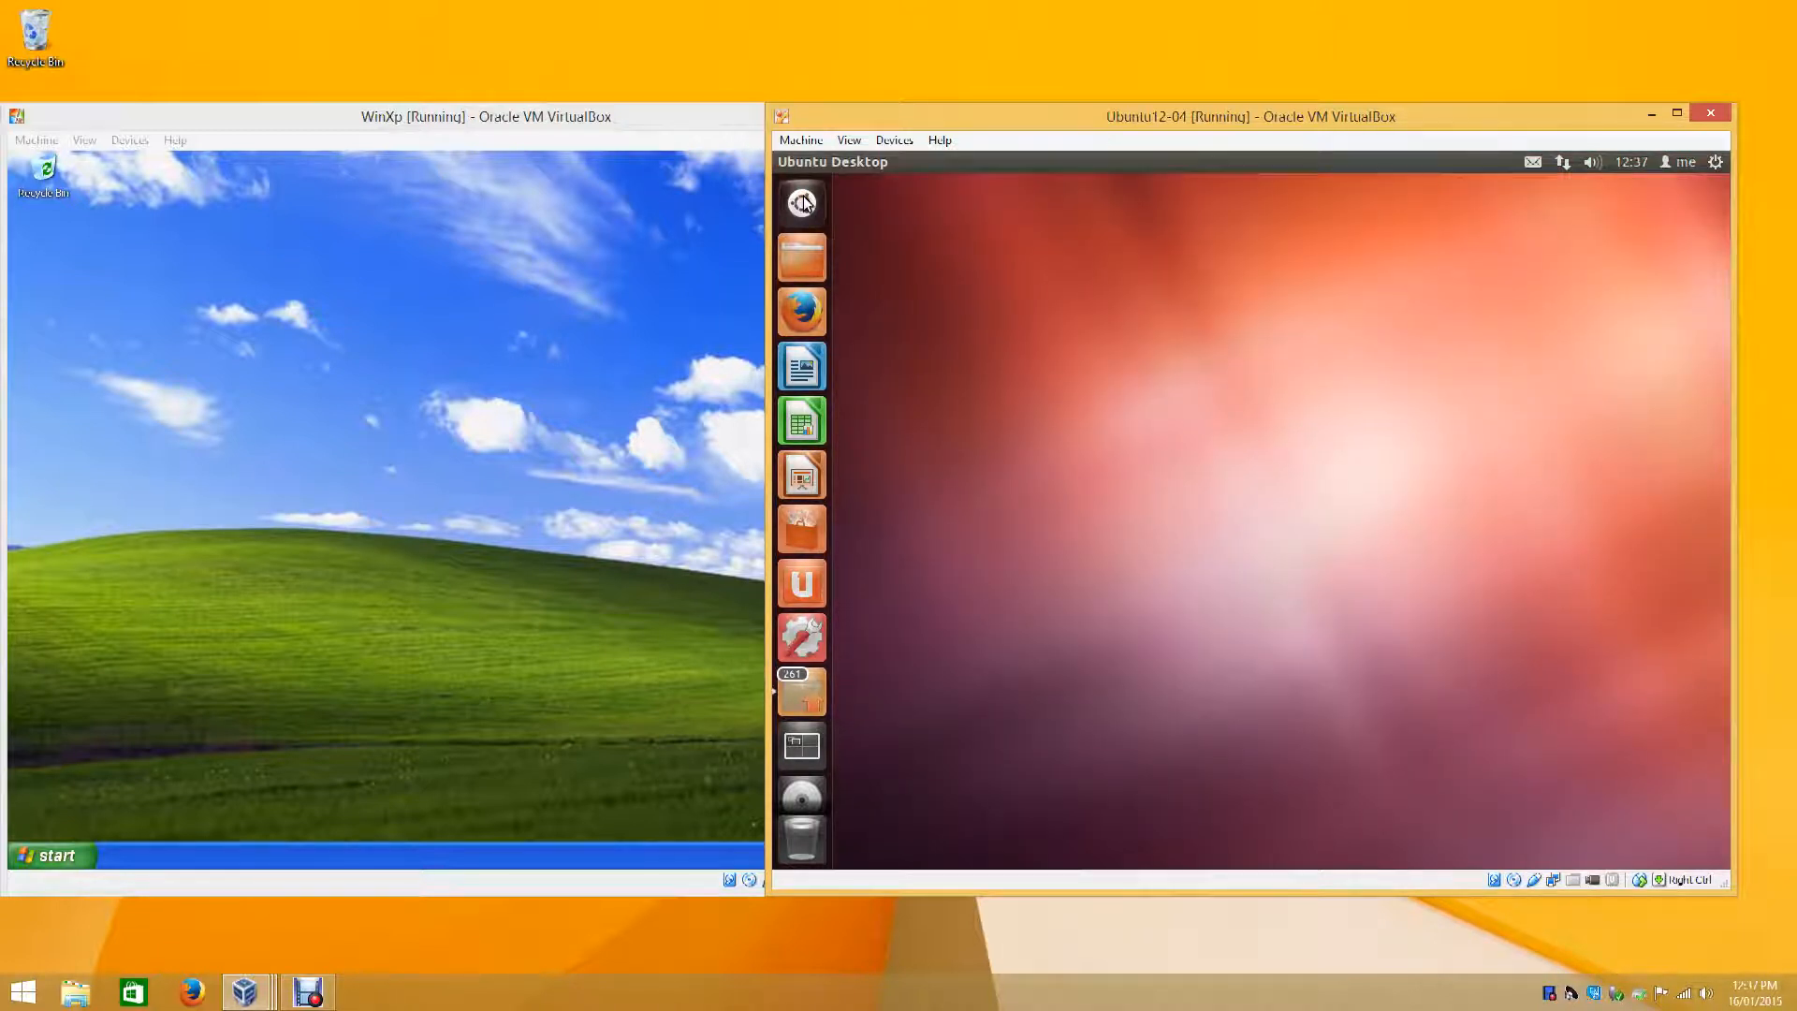
pyautogui.click(802, 203)
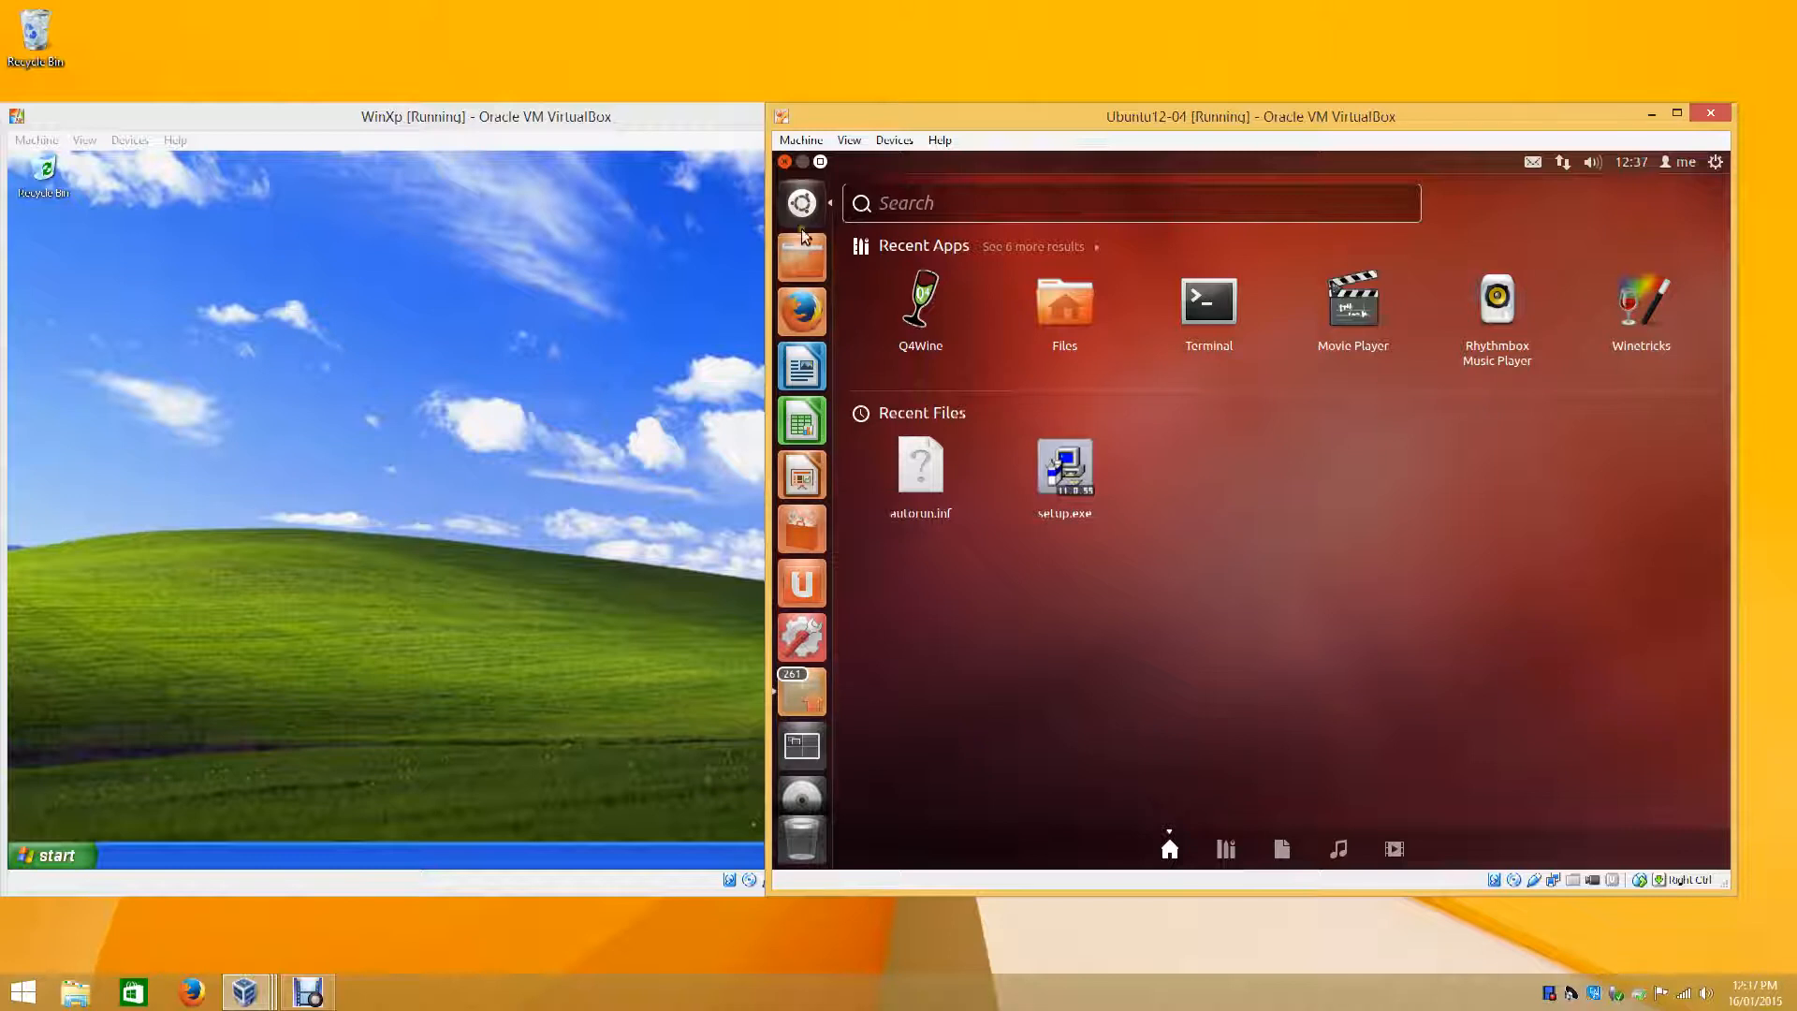
# - Launch Notepad from the Accessories programs in the Windows XP virtual machine
pyautogui.click(60, 856)
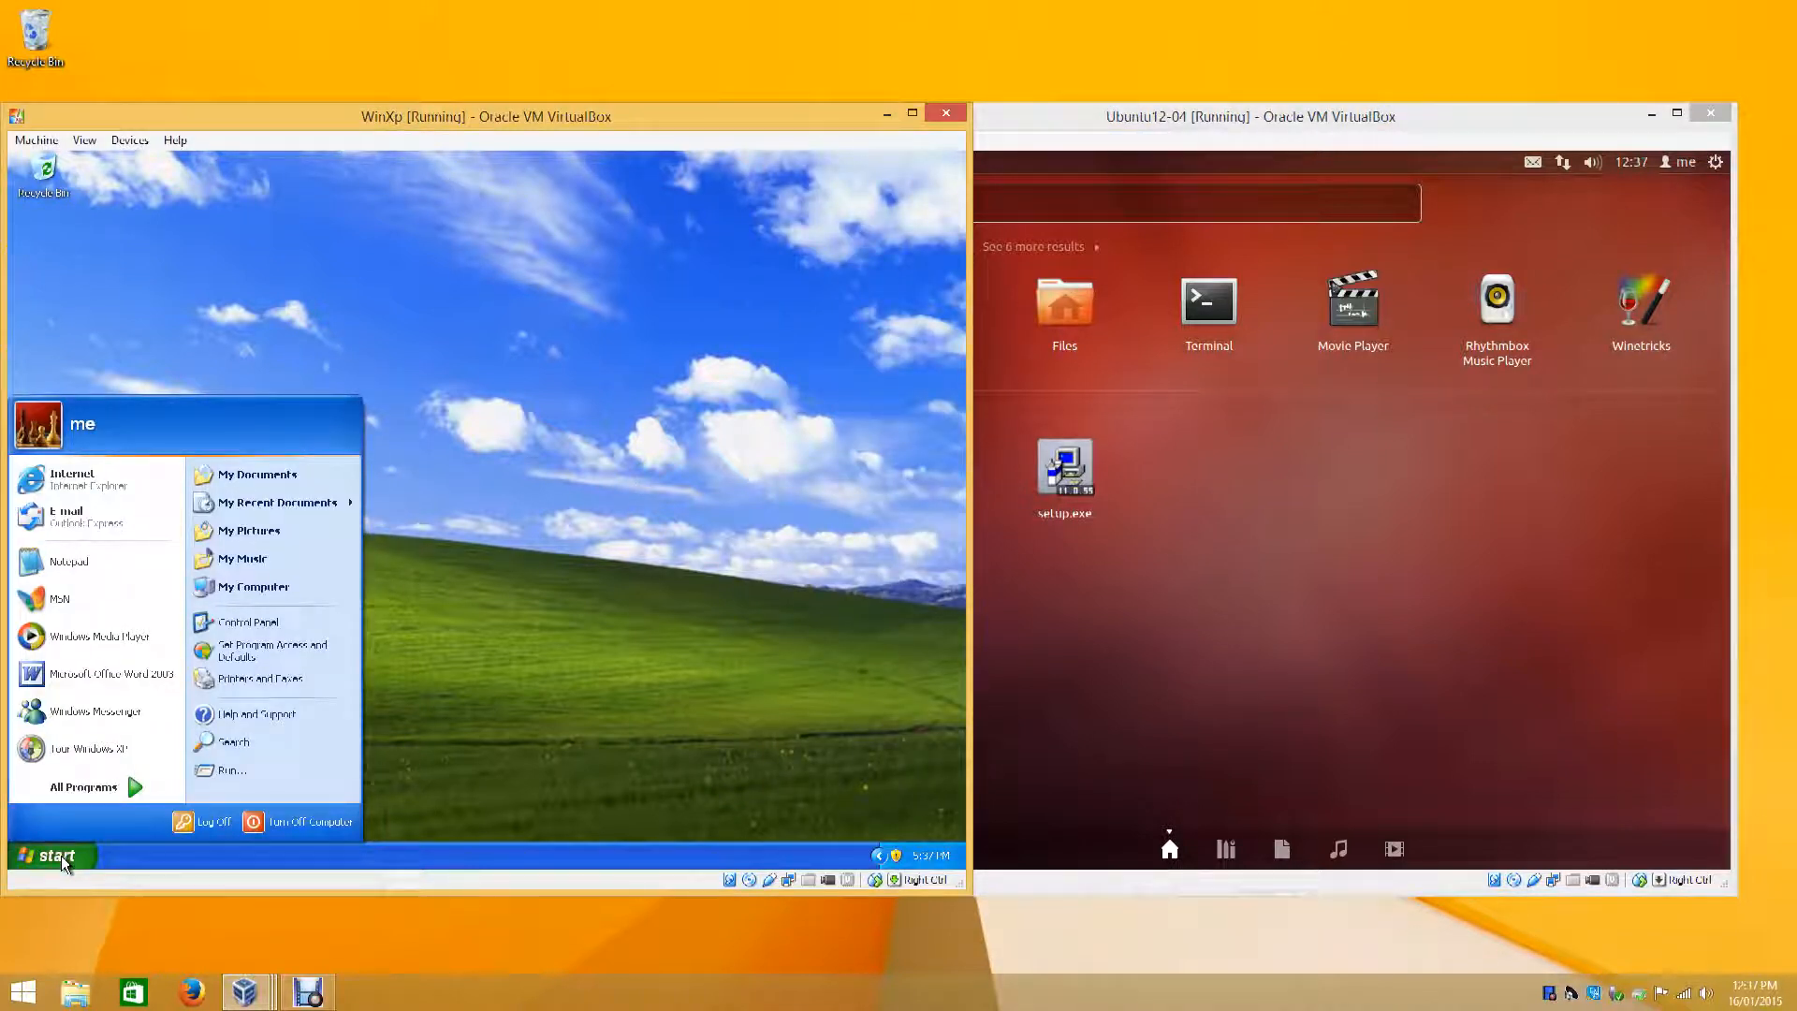
pyautogui.moveTo(88, 788)
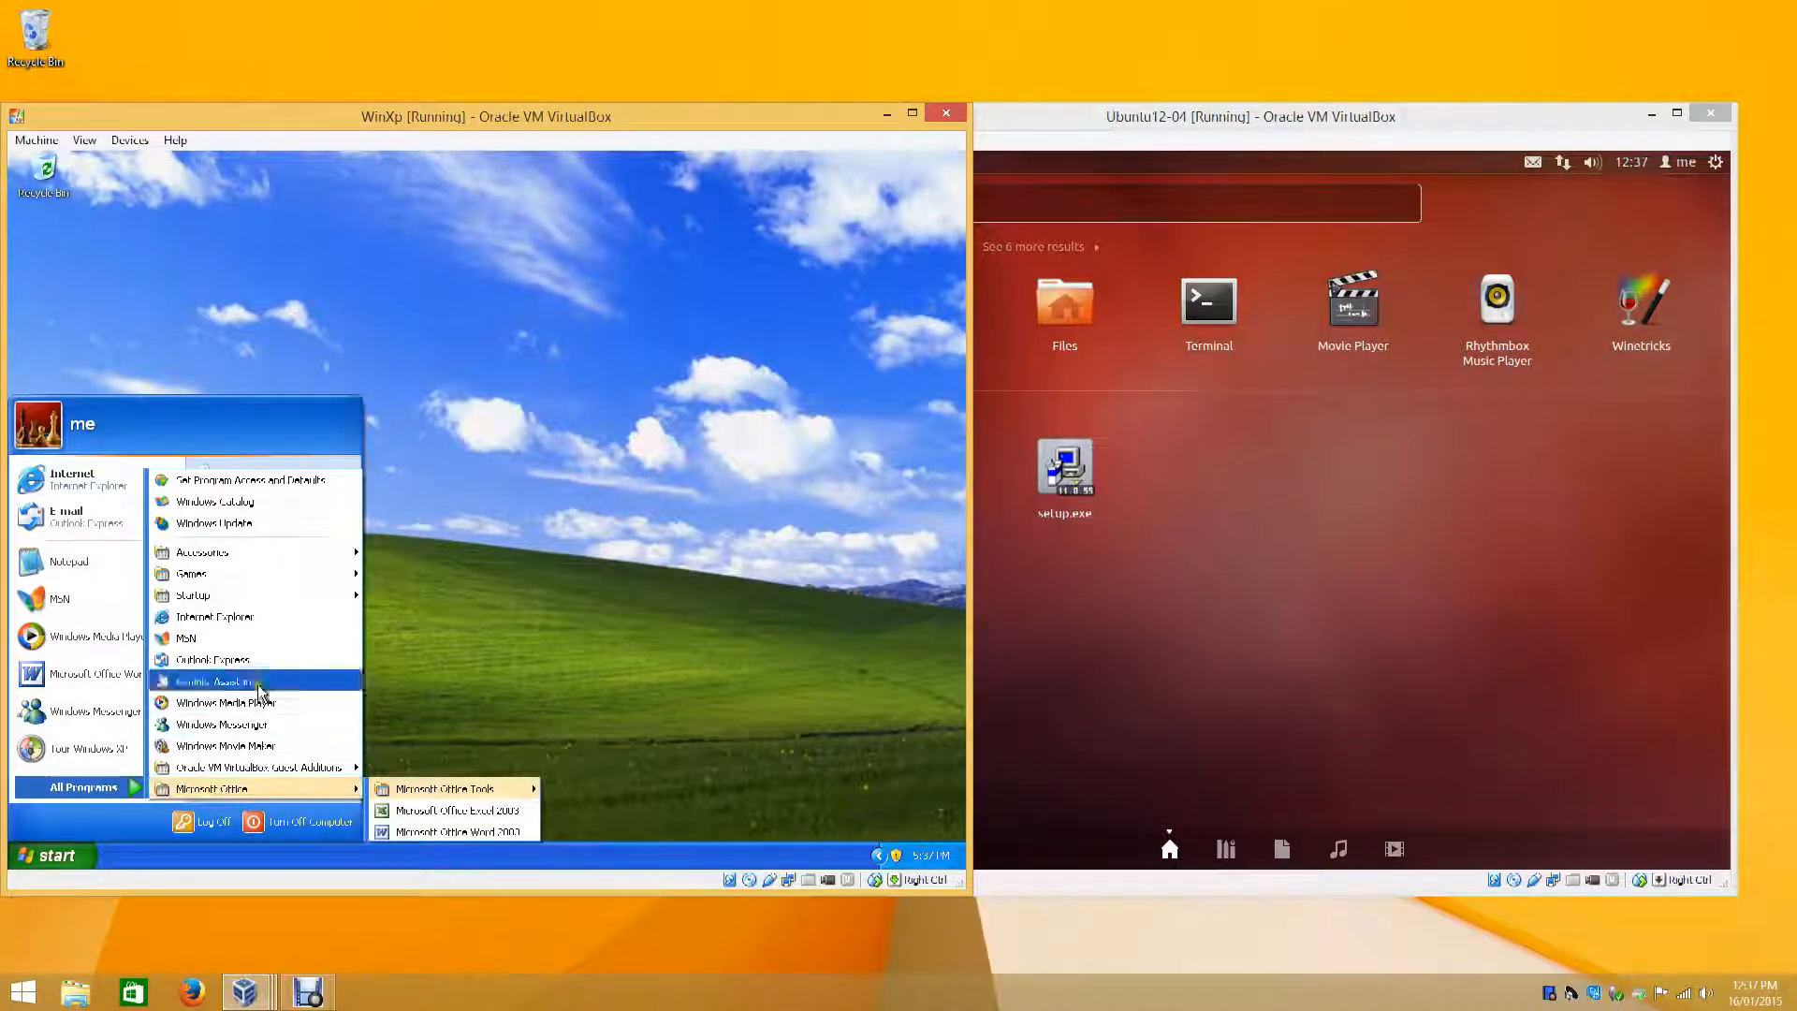
pyautogui.moveTo(285, 551)
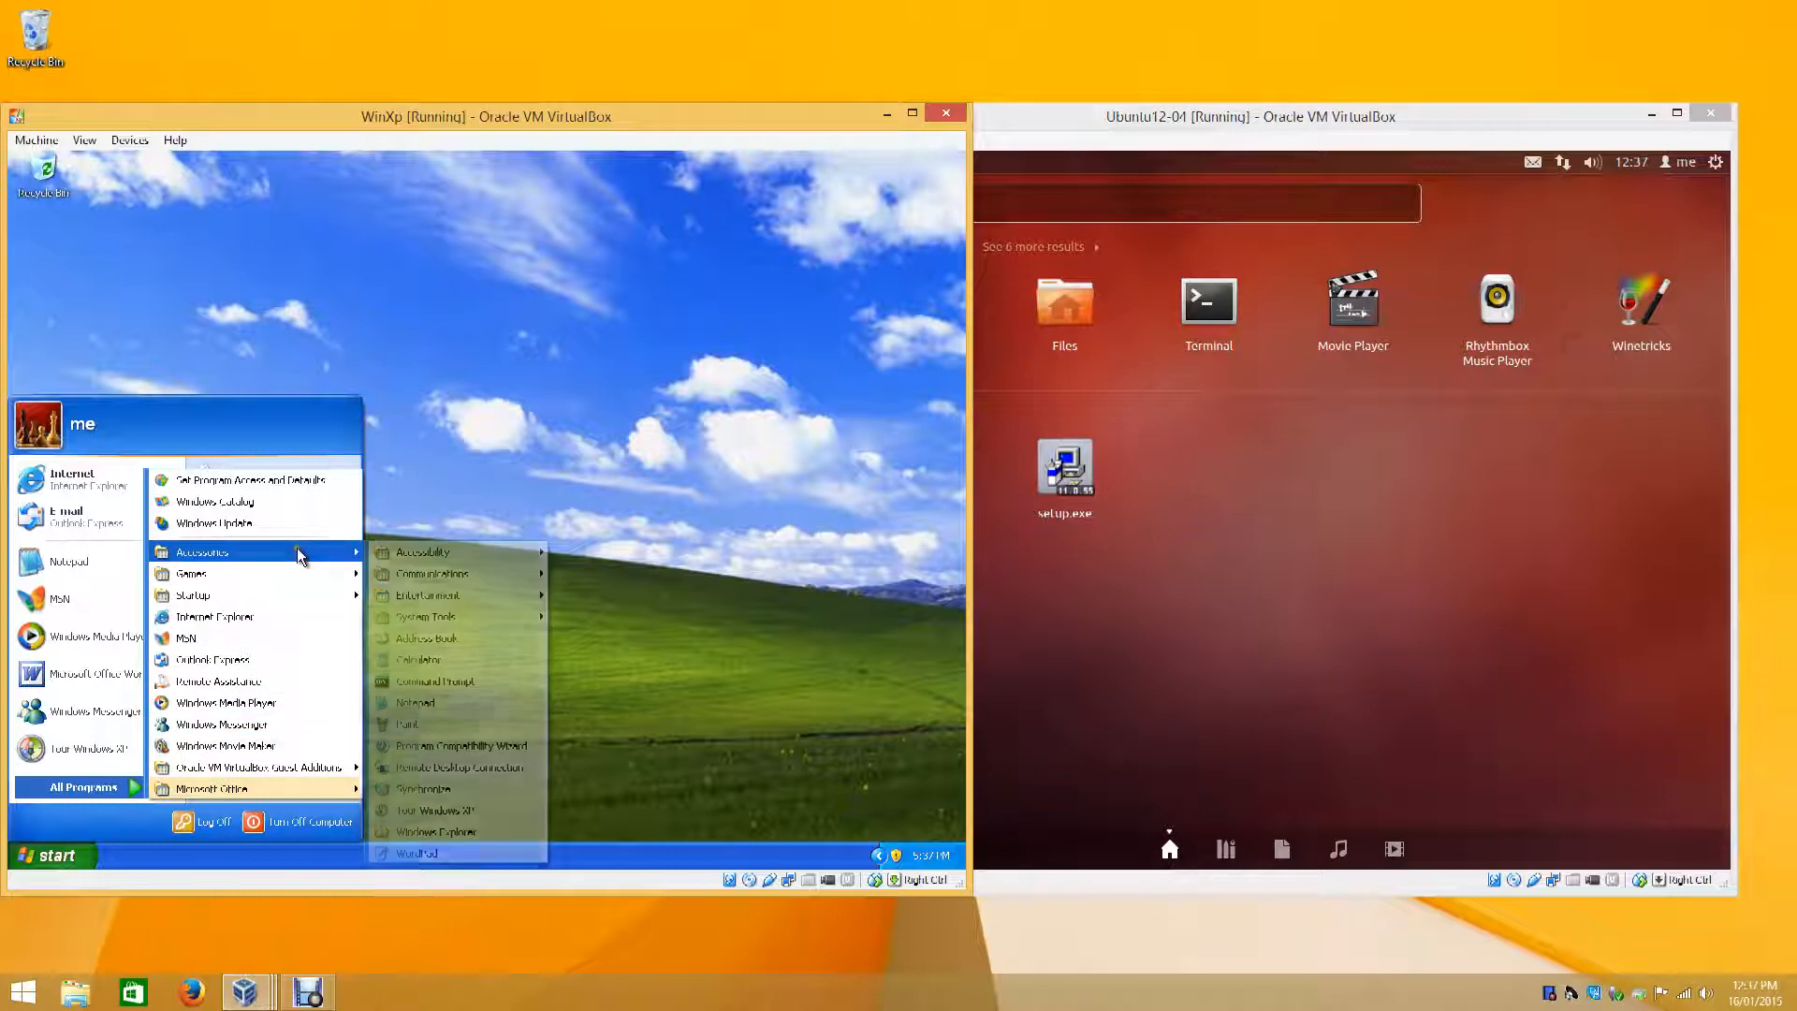
pyautogui.click(428, 703)
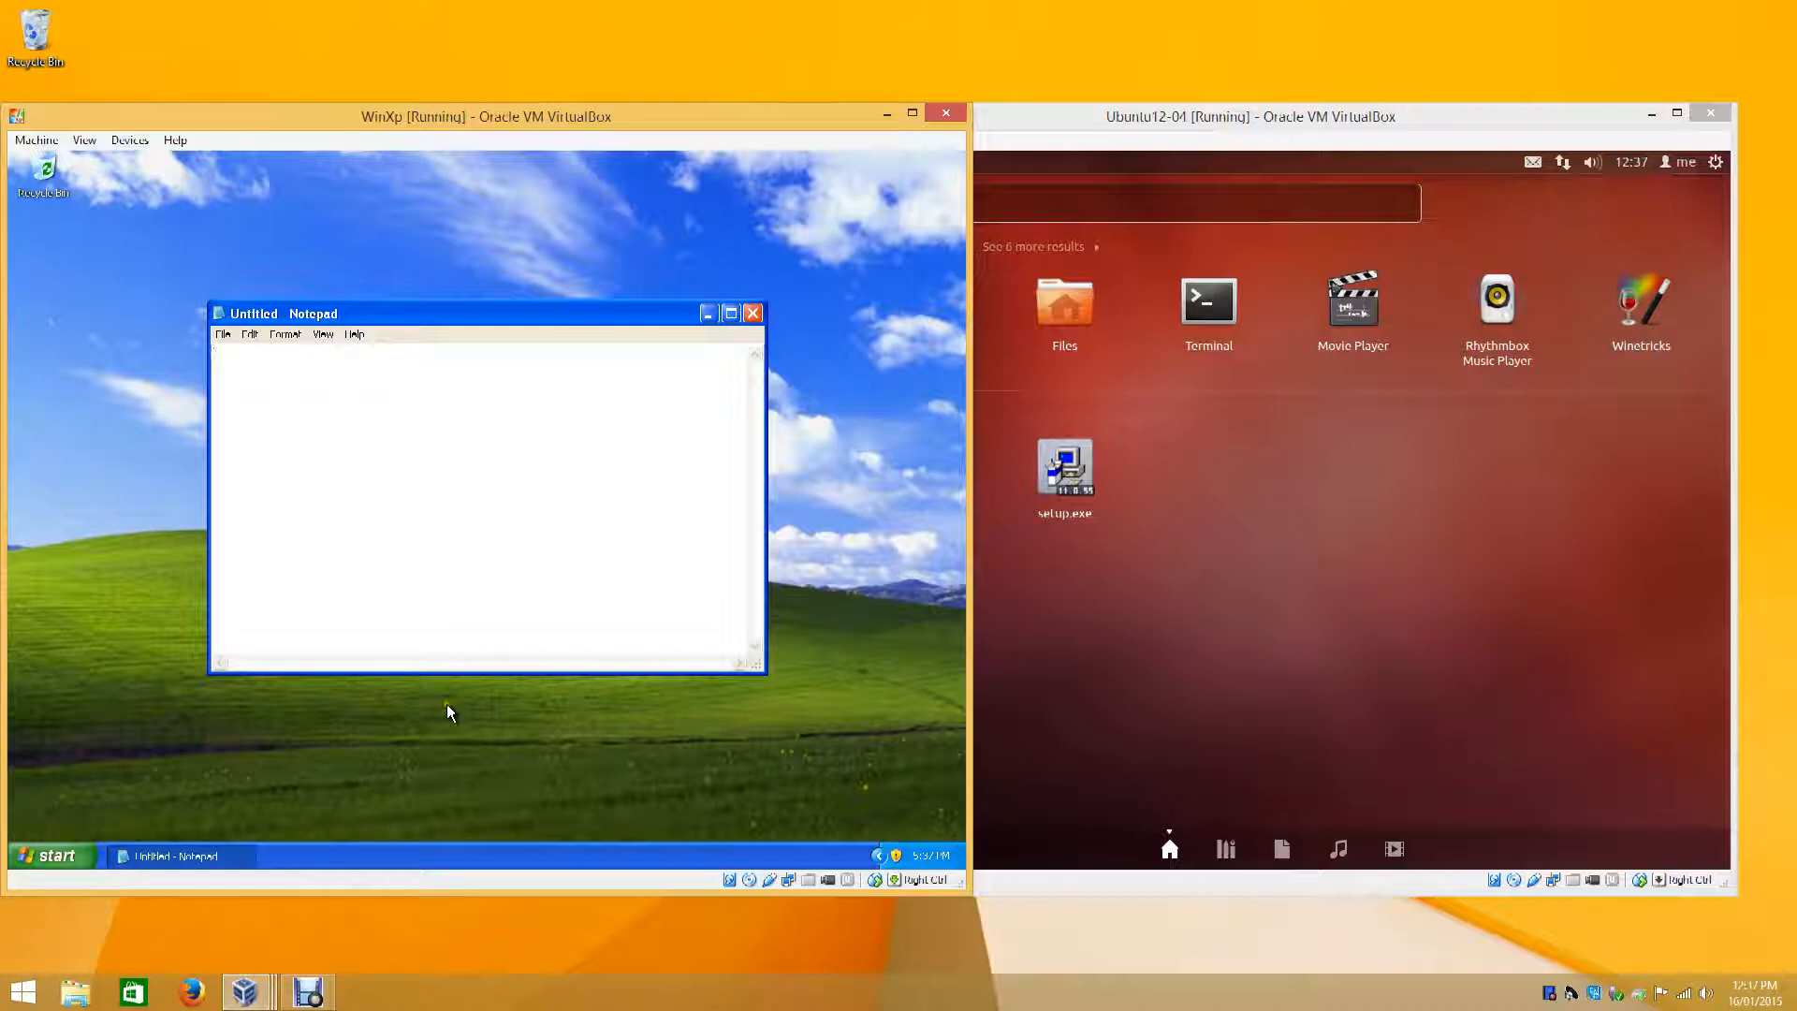
# - Locate Notepad among the Windows XP Accessories again without launching it, and return to the Ubuntu Dash
pyautogui.click(58, 855)
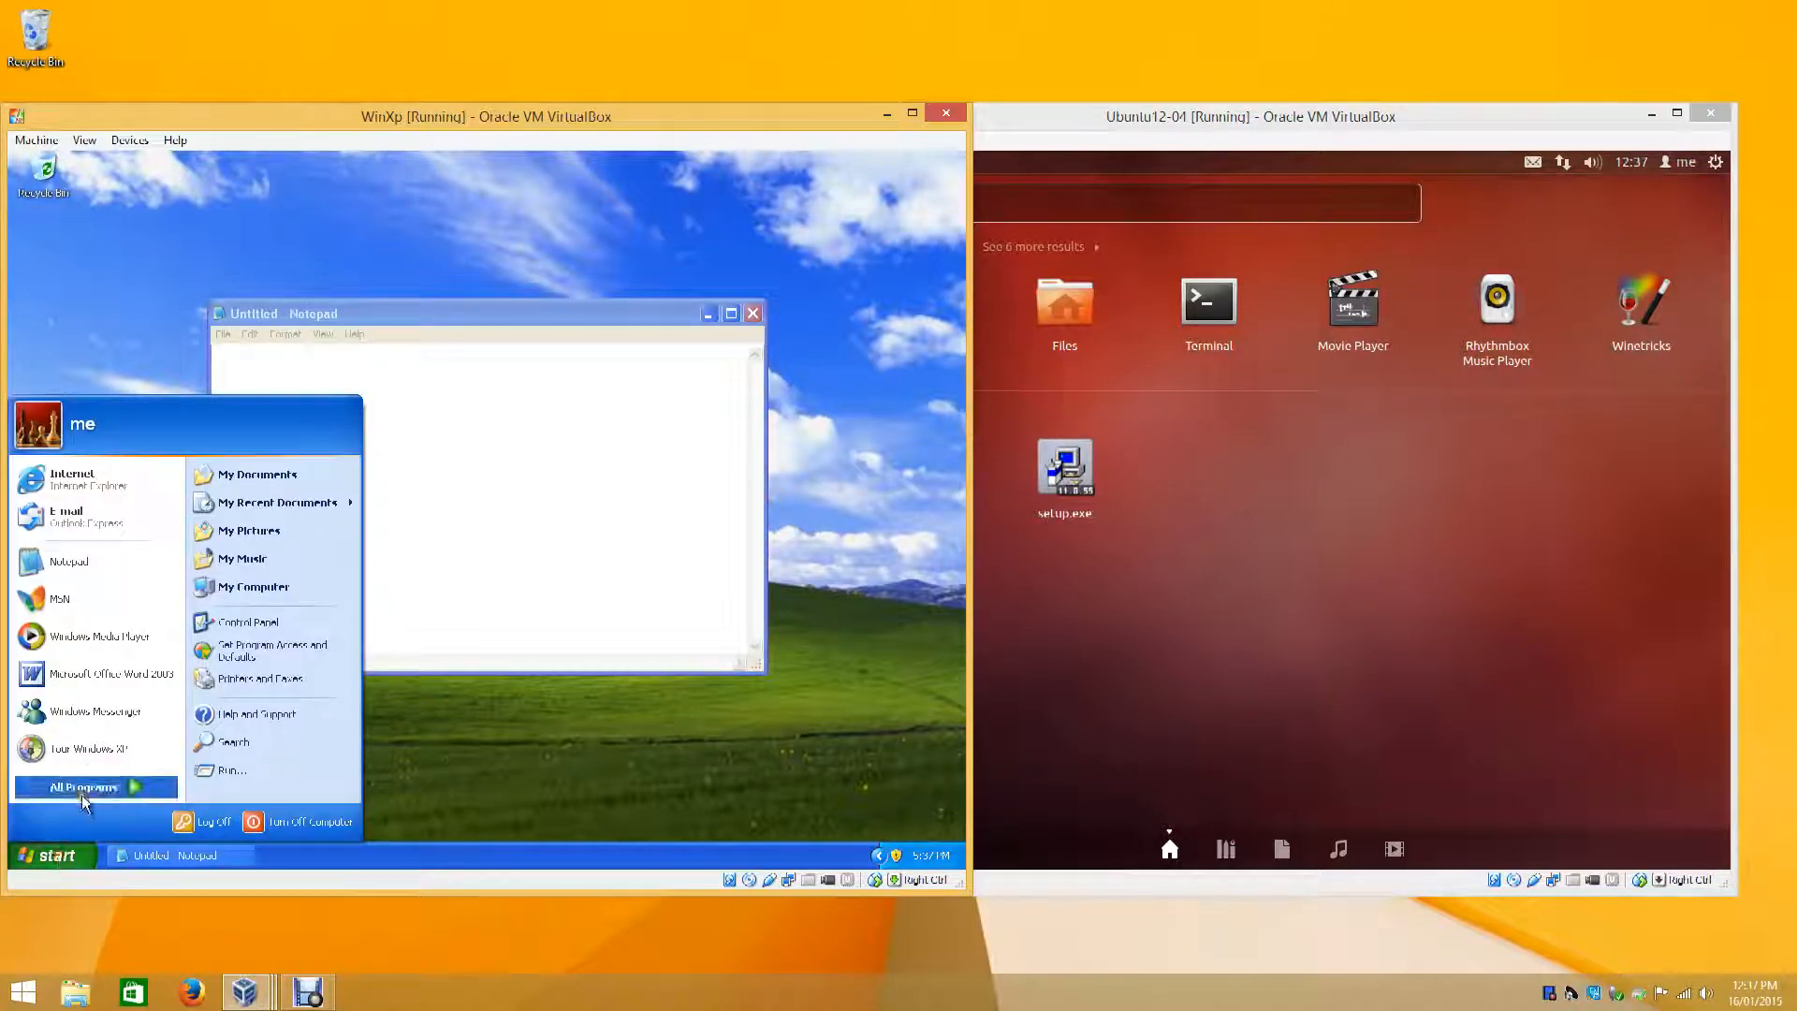
pyautogui.moveTo(281, 552)
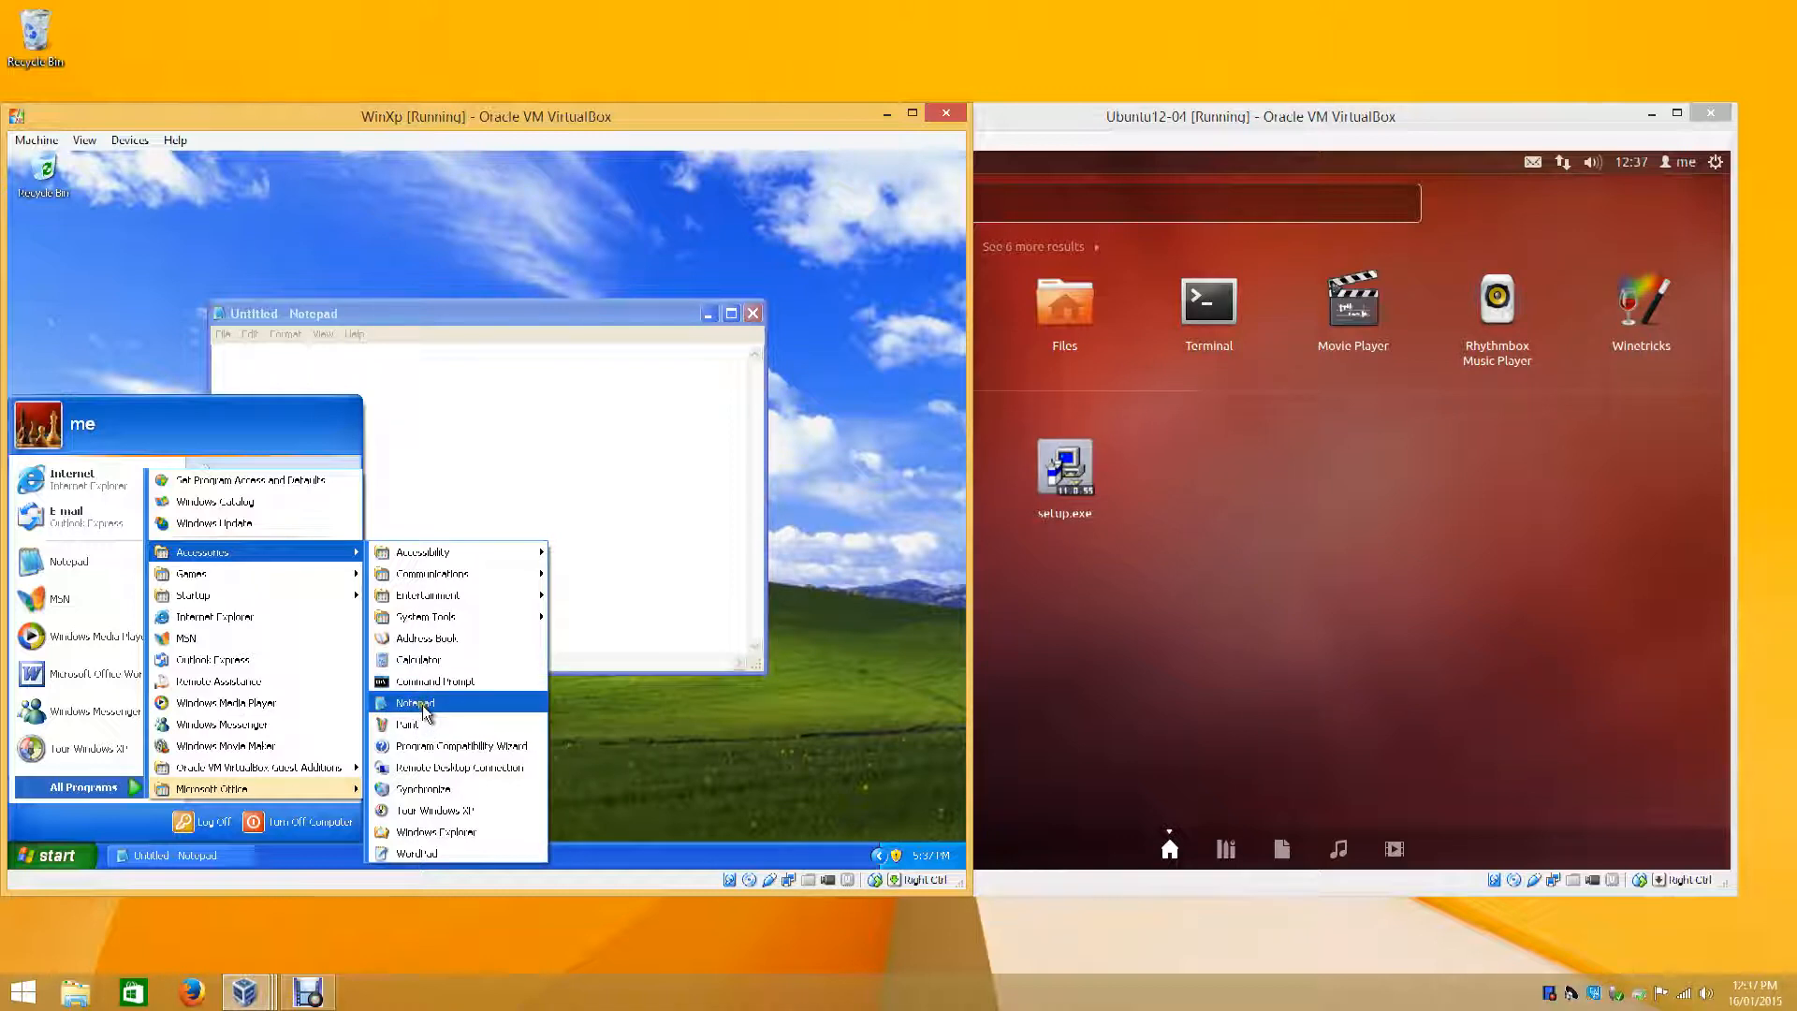
pyautogui.click(704, 783)
pyautogui.click(1219, 712)
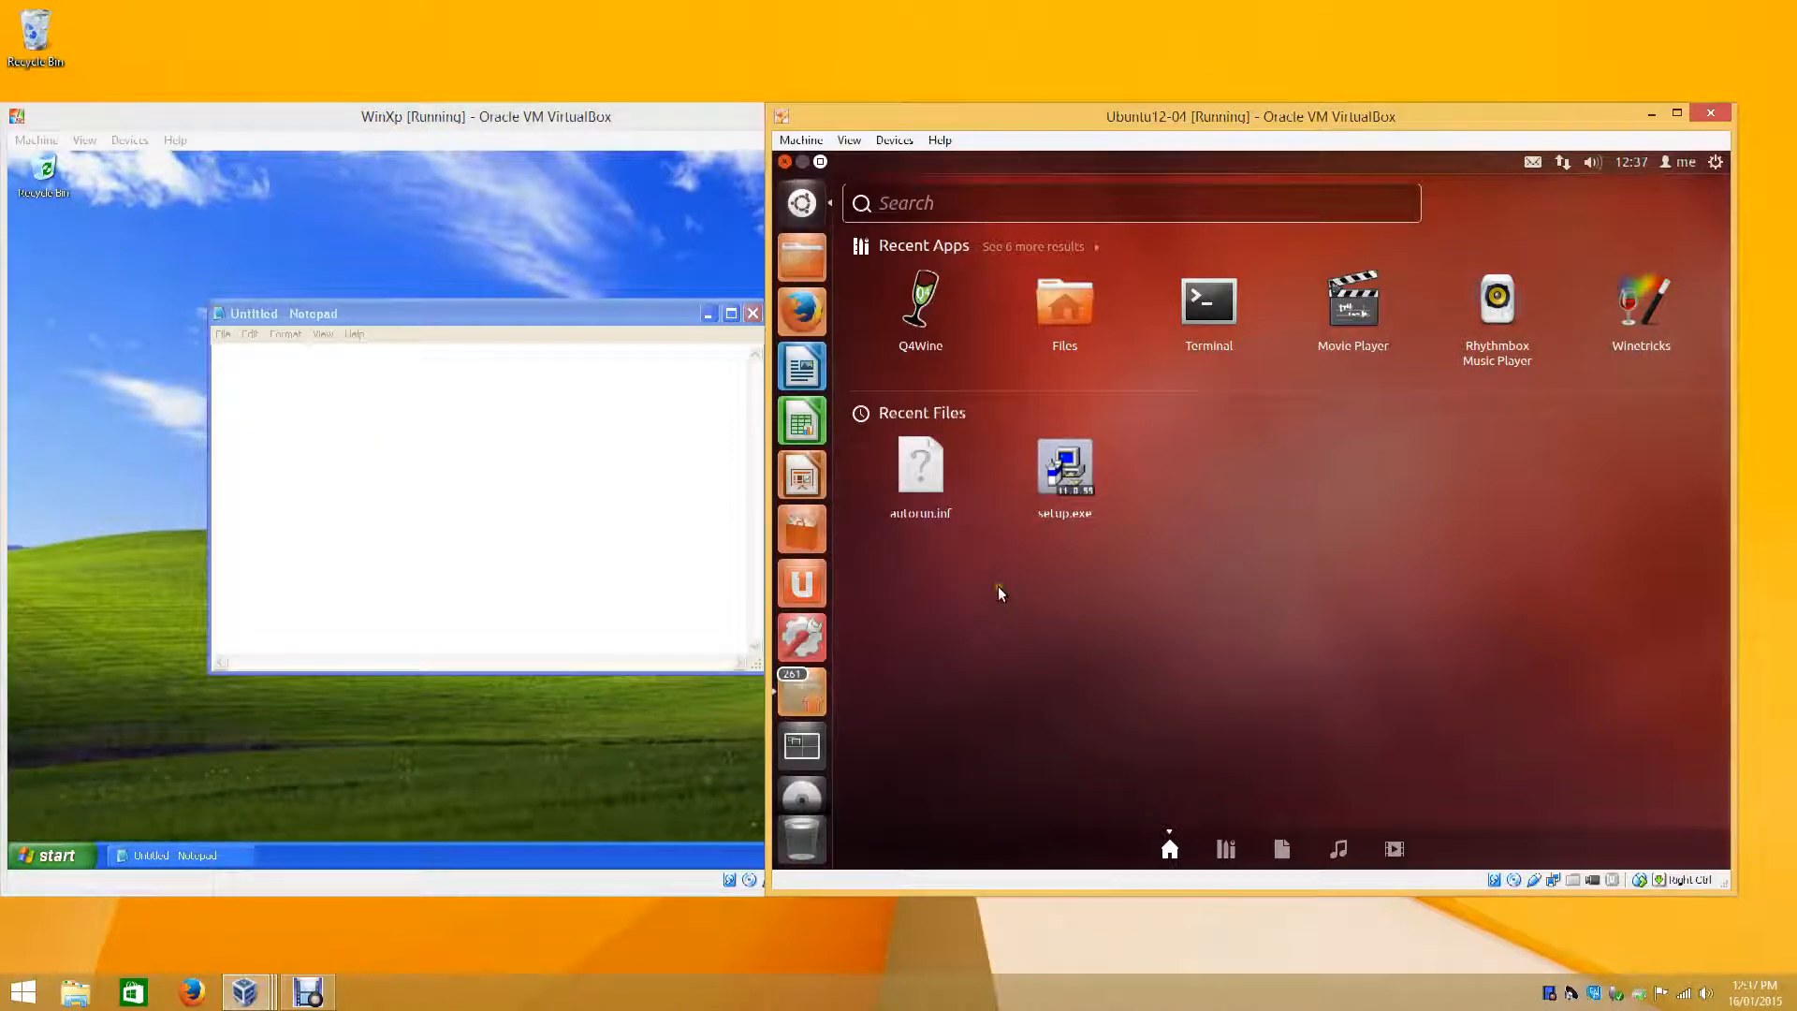
# - Launch Text Editor from the Dash's expanded list of installed applications, restore its window and move it towards the middle of the Ubuntu desktop
pyautogui.click(803, 203)
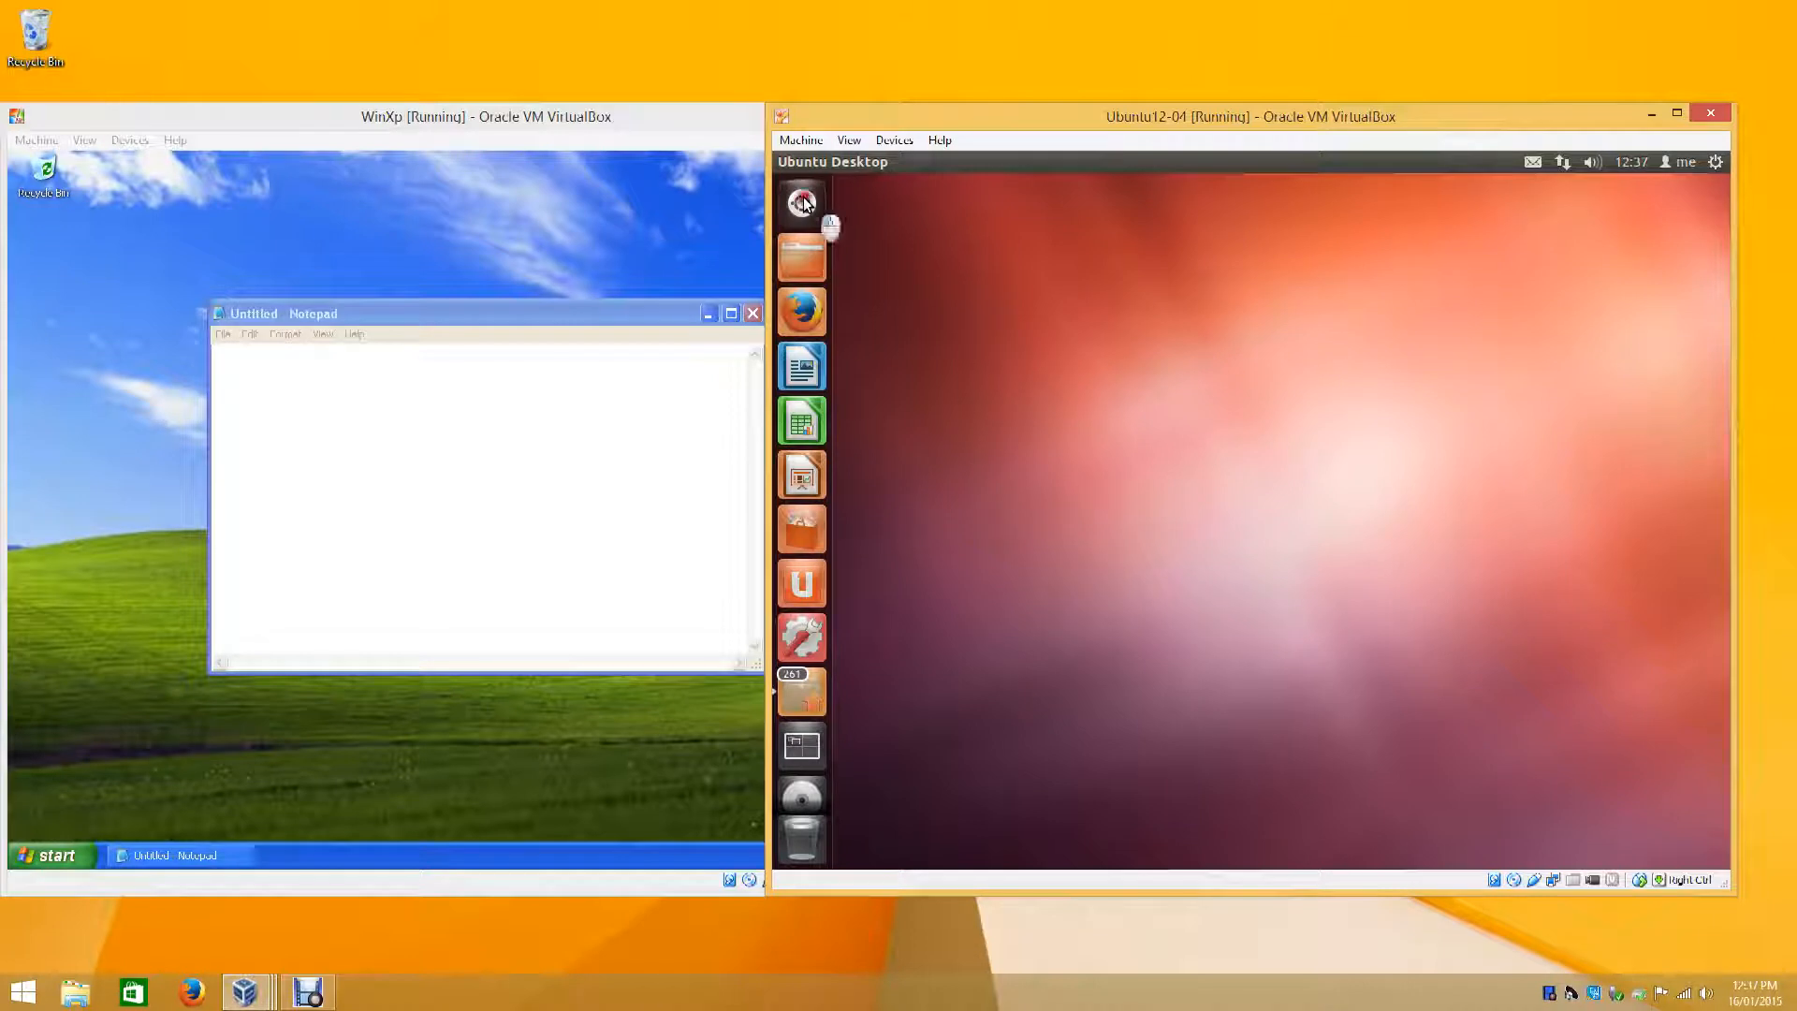
pyautogui.click(803, 203)
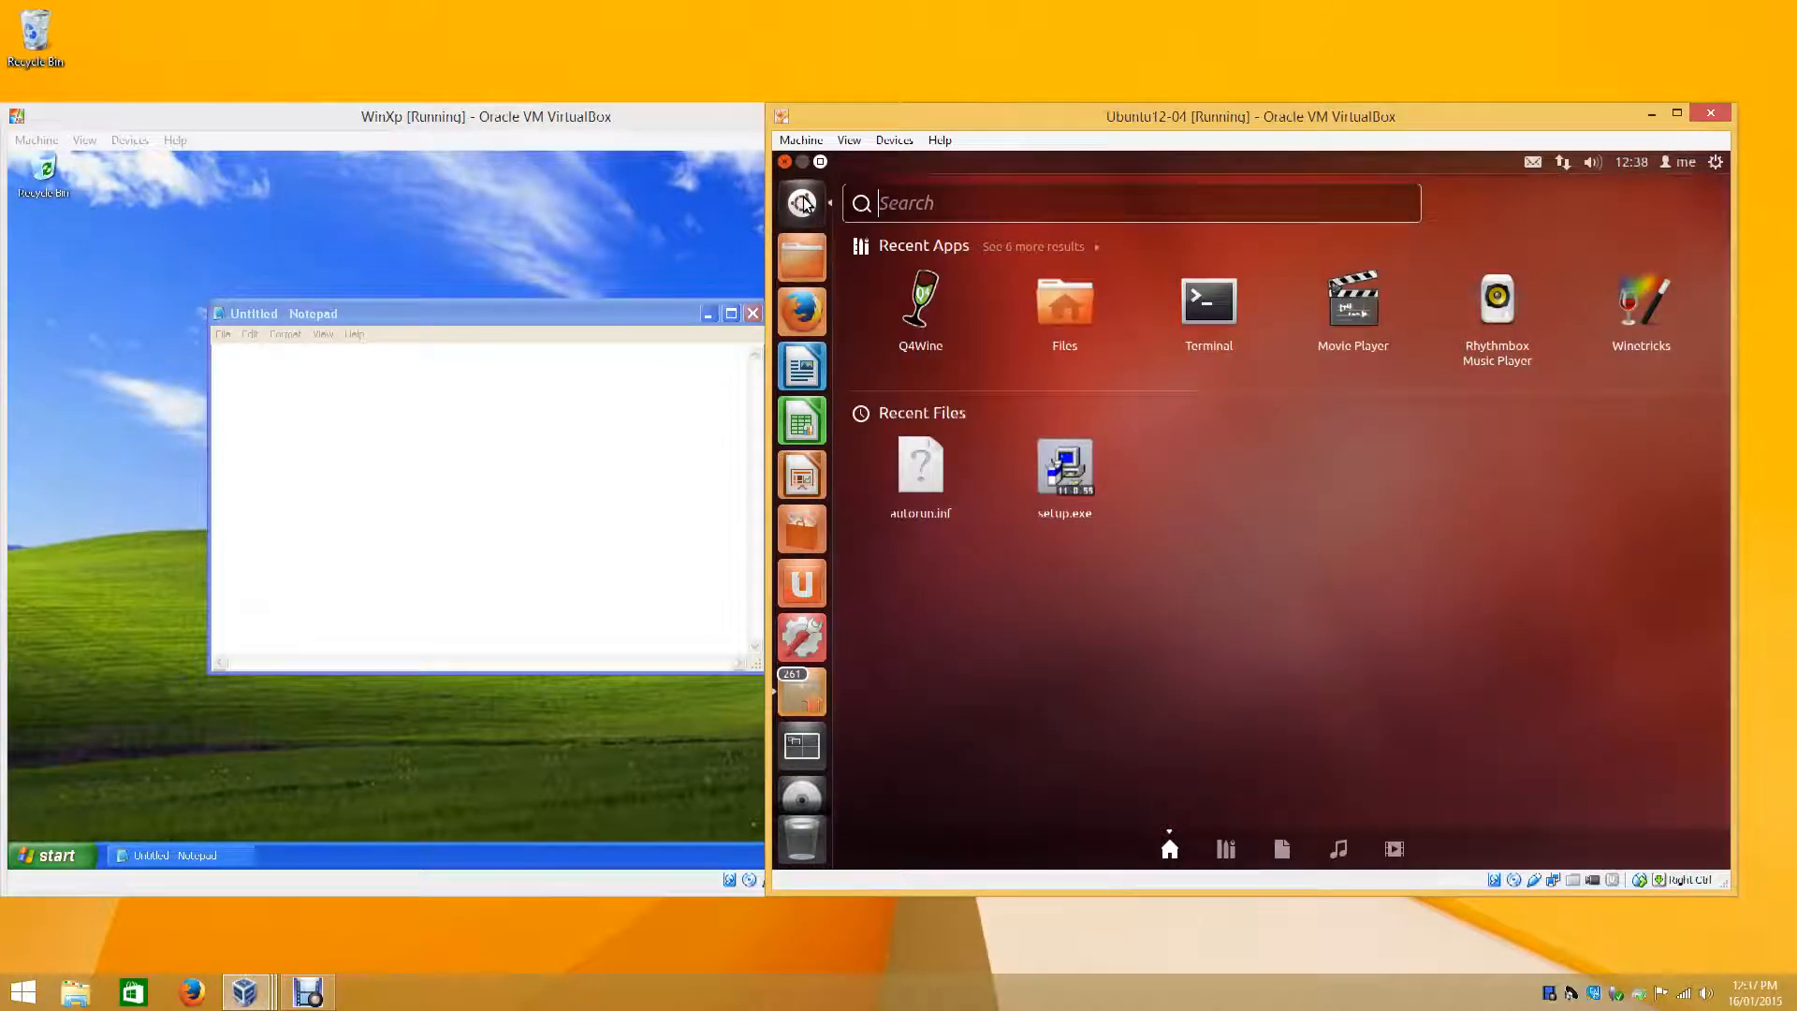
pyautogui.click(1226, 848)
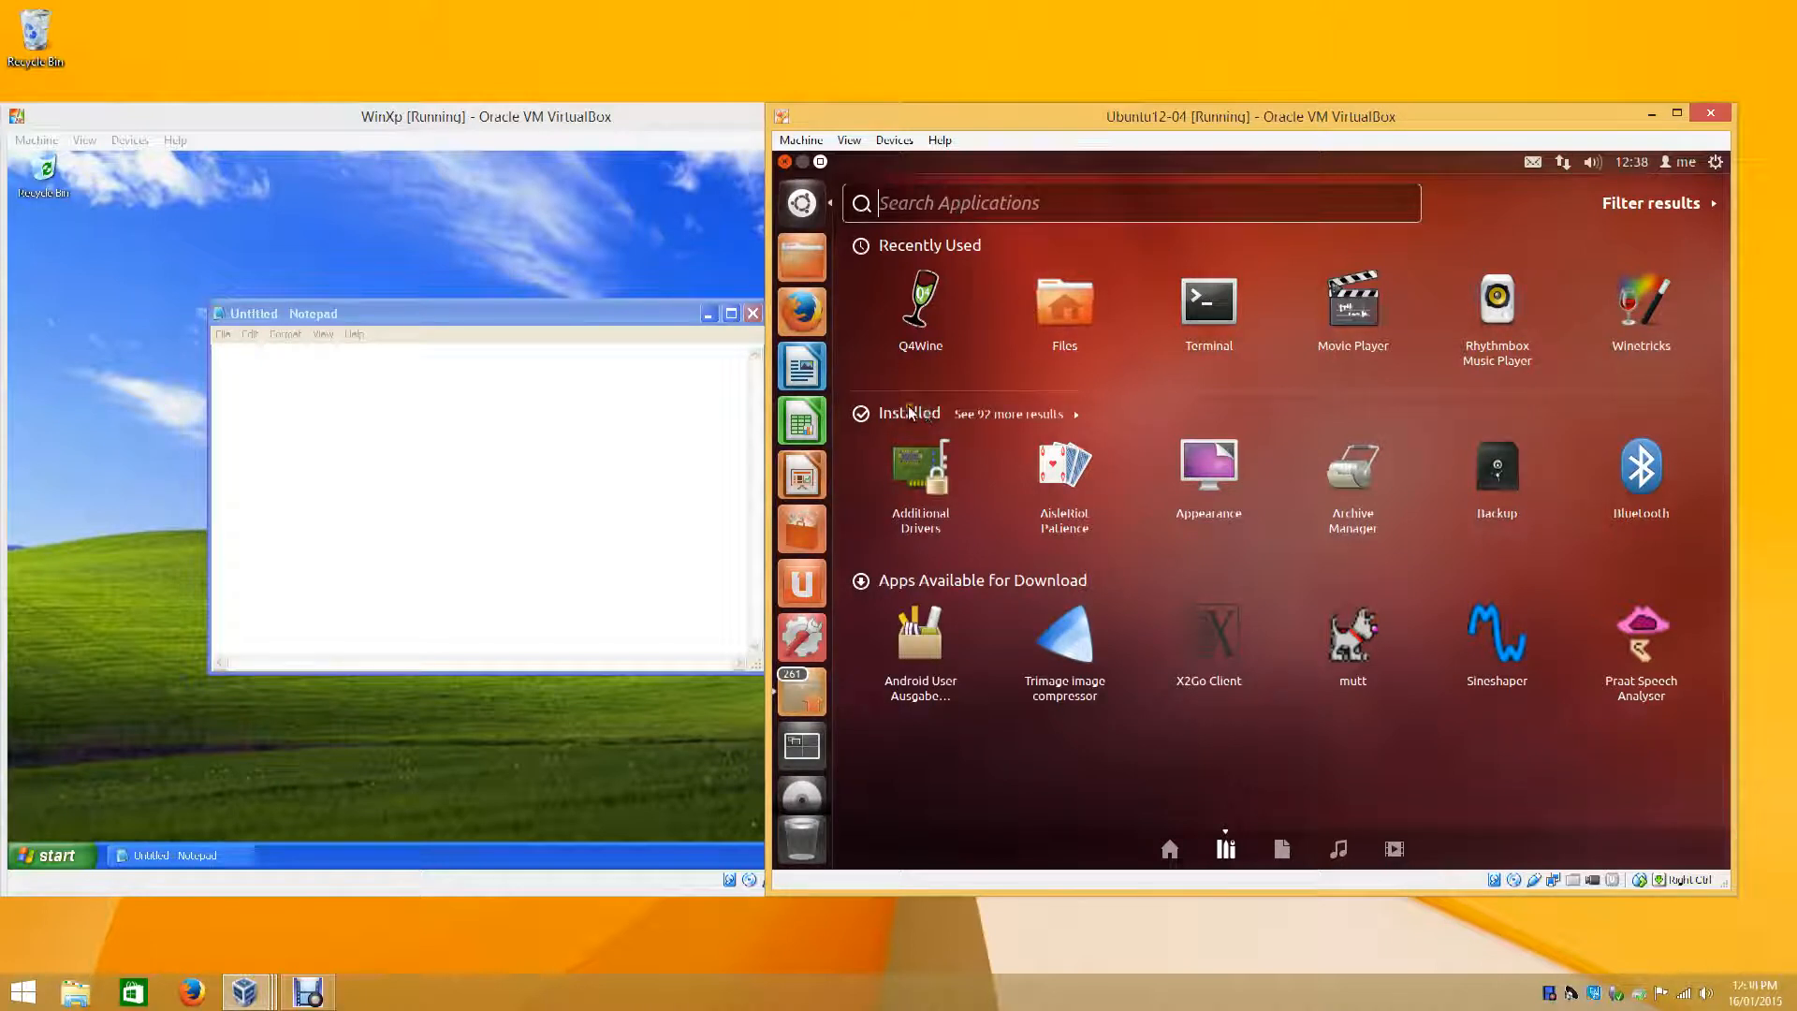
pyautogui.click(1008, 414)
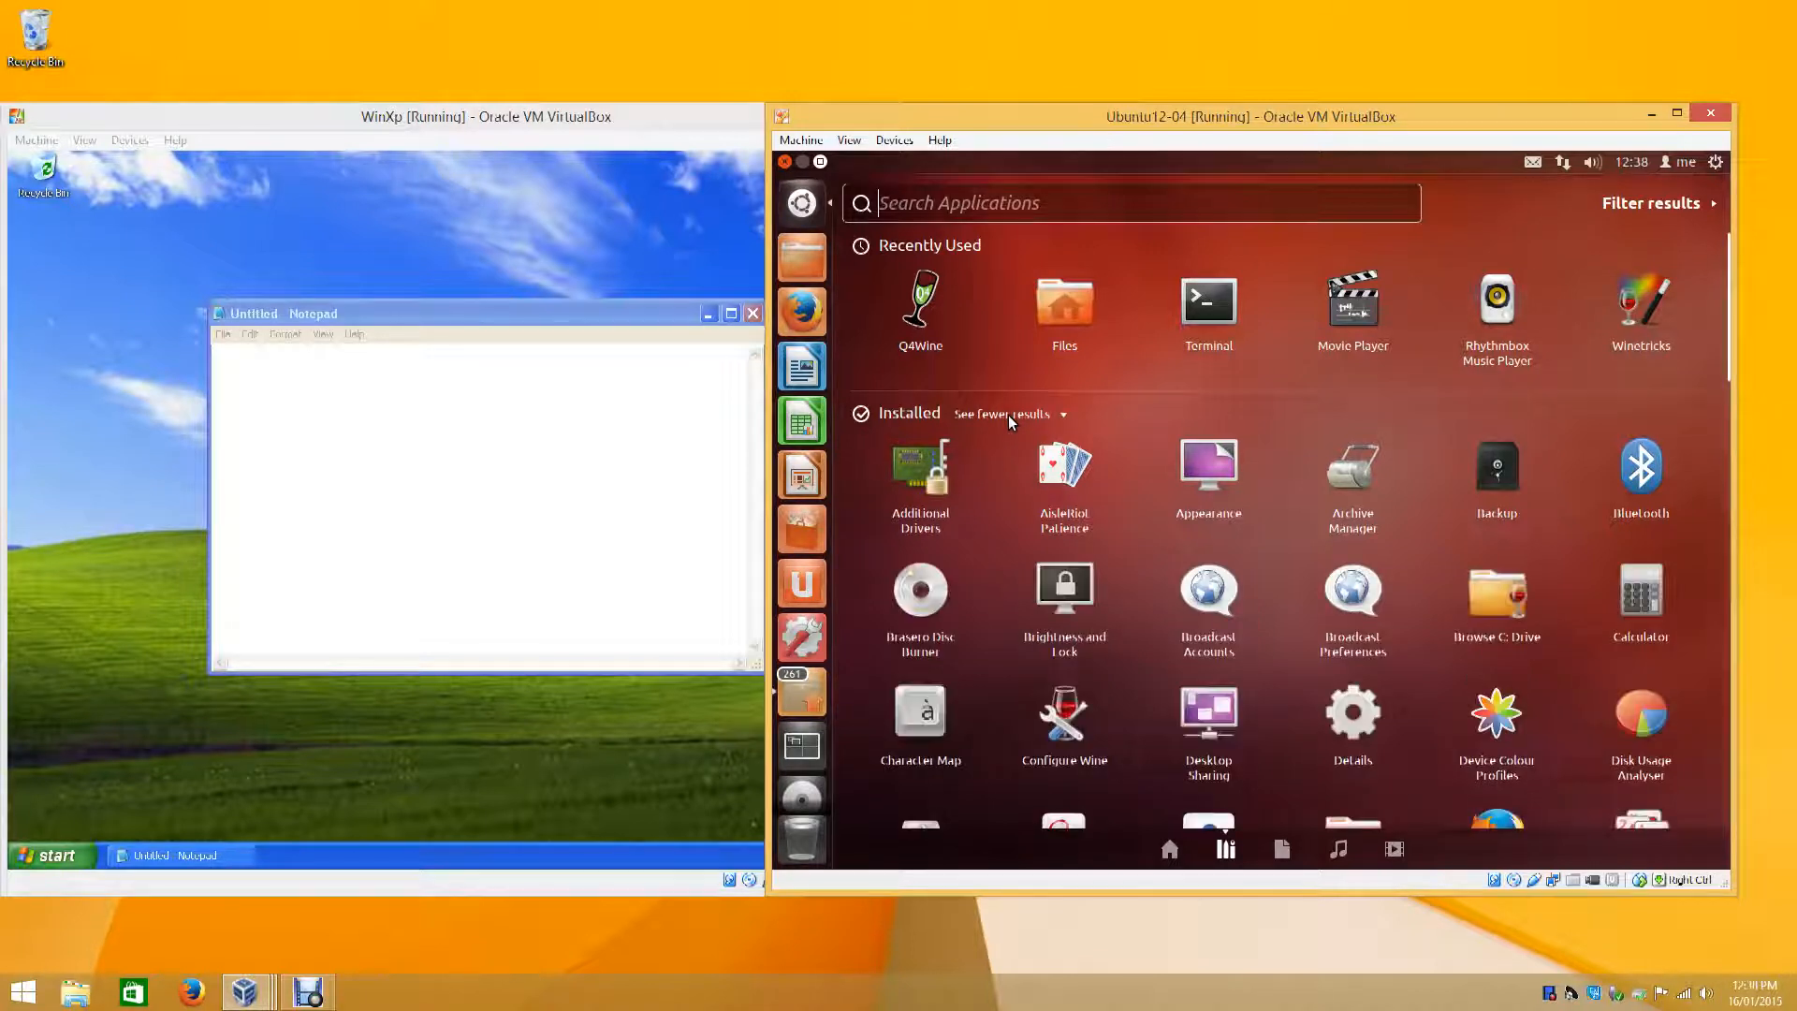
pyautogui.scroll(-6, 990, 496)
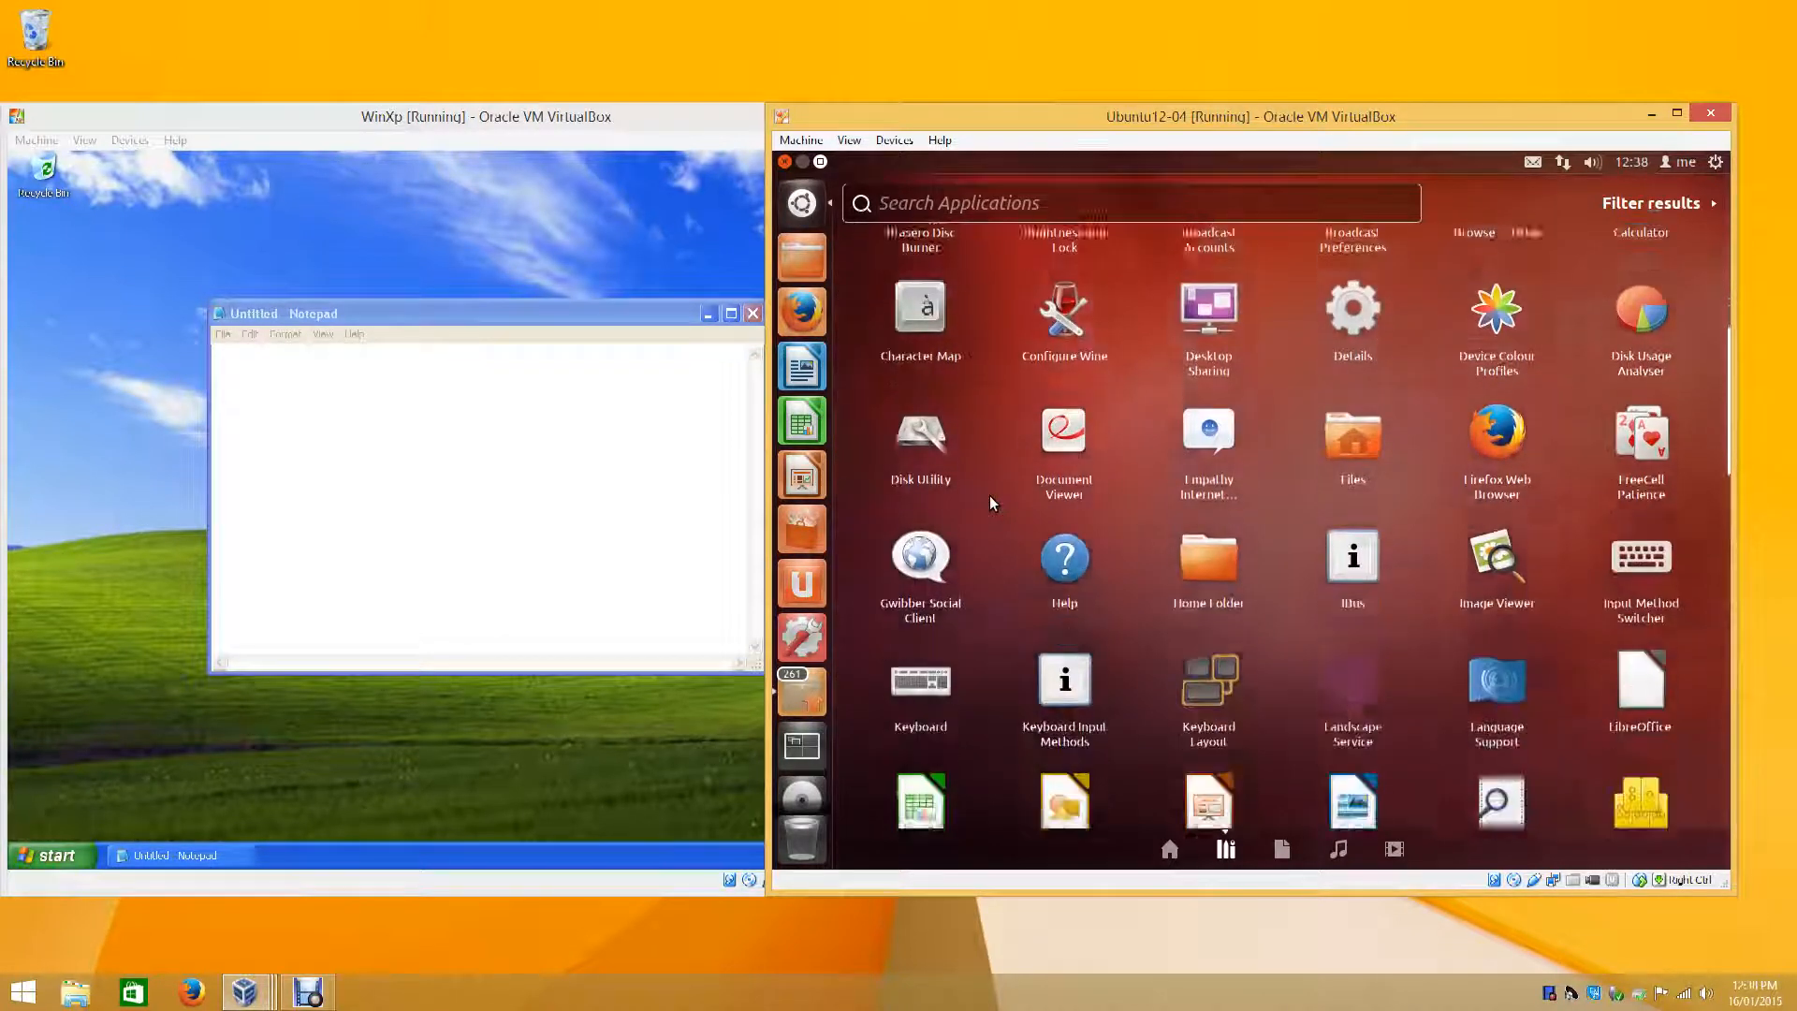
pyautogui.scroll(-8, 990, 496)
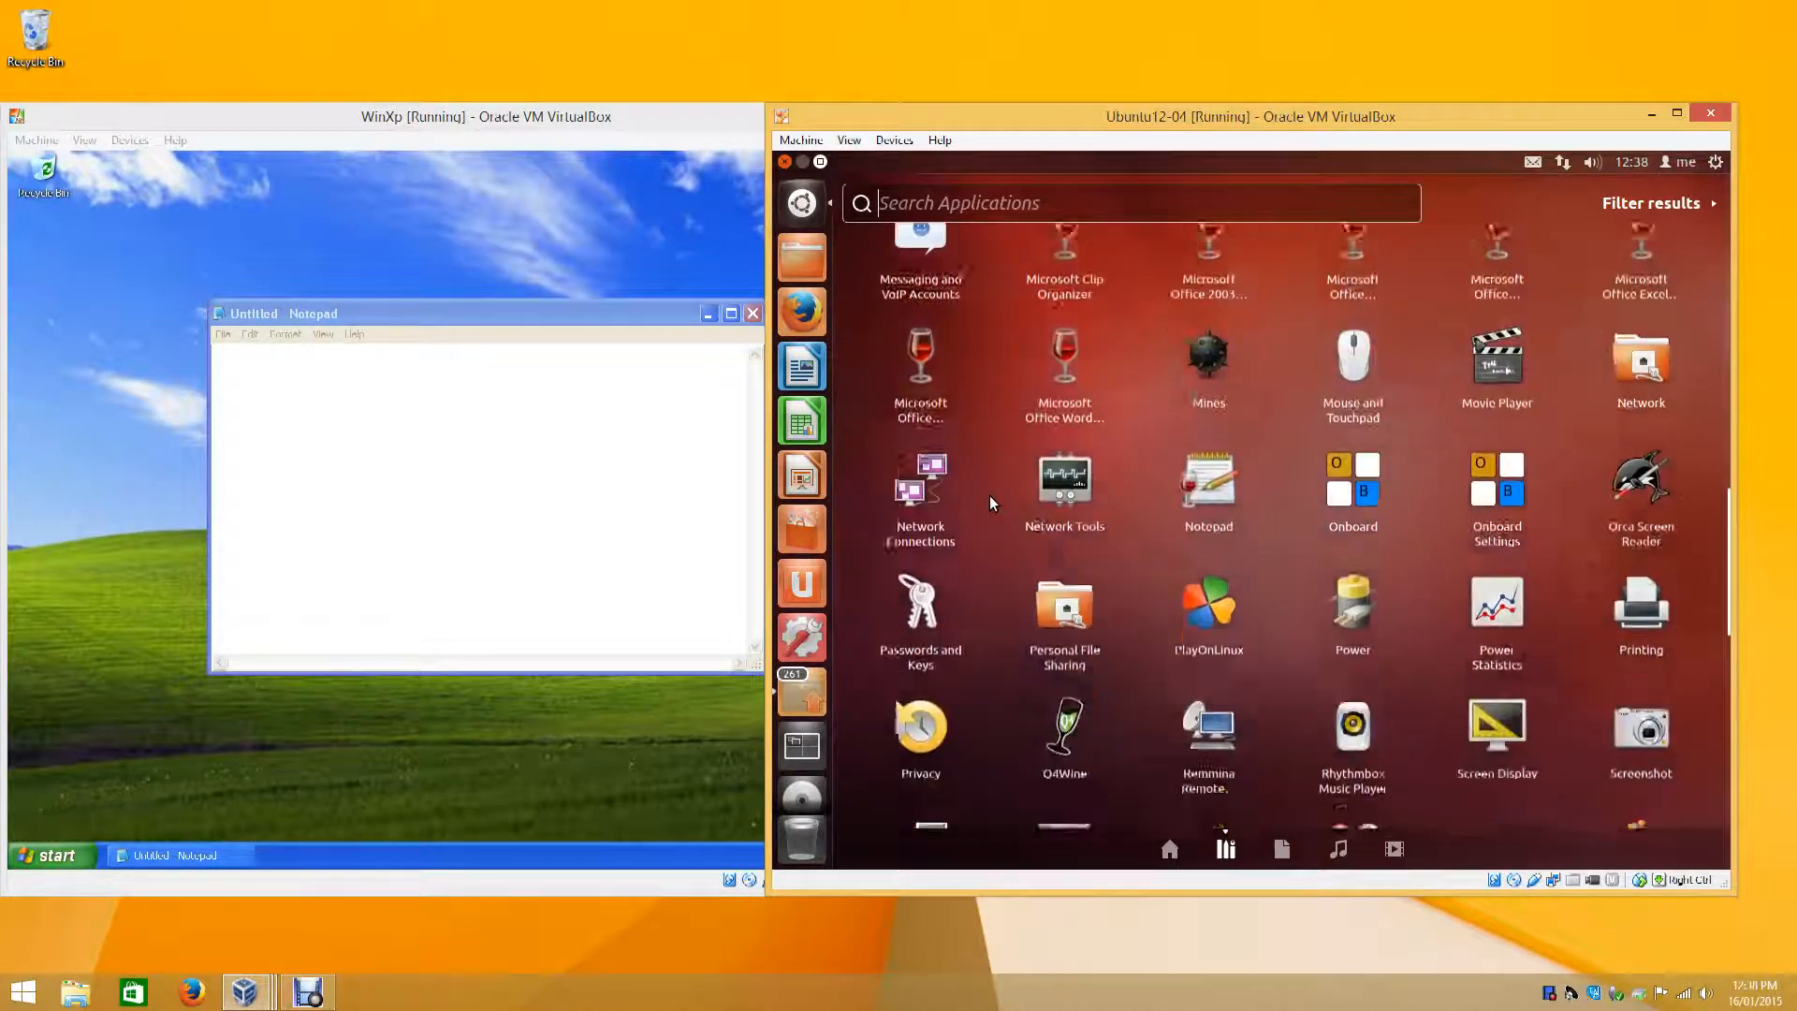
pyautogui.scroll(-3, 990, 496)
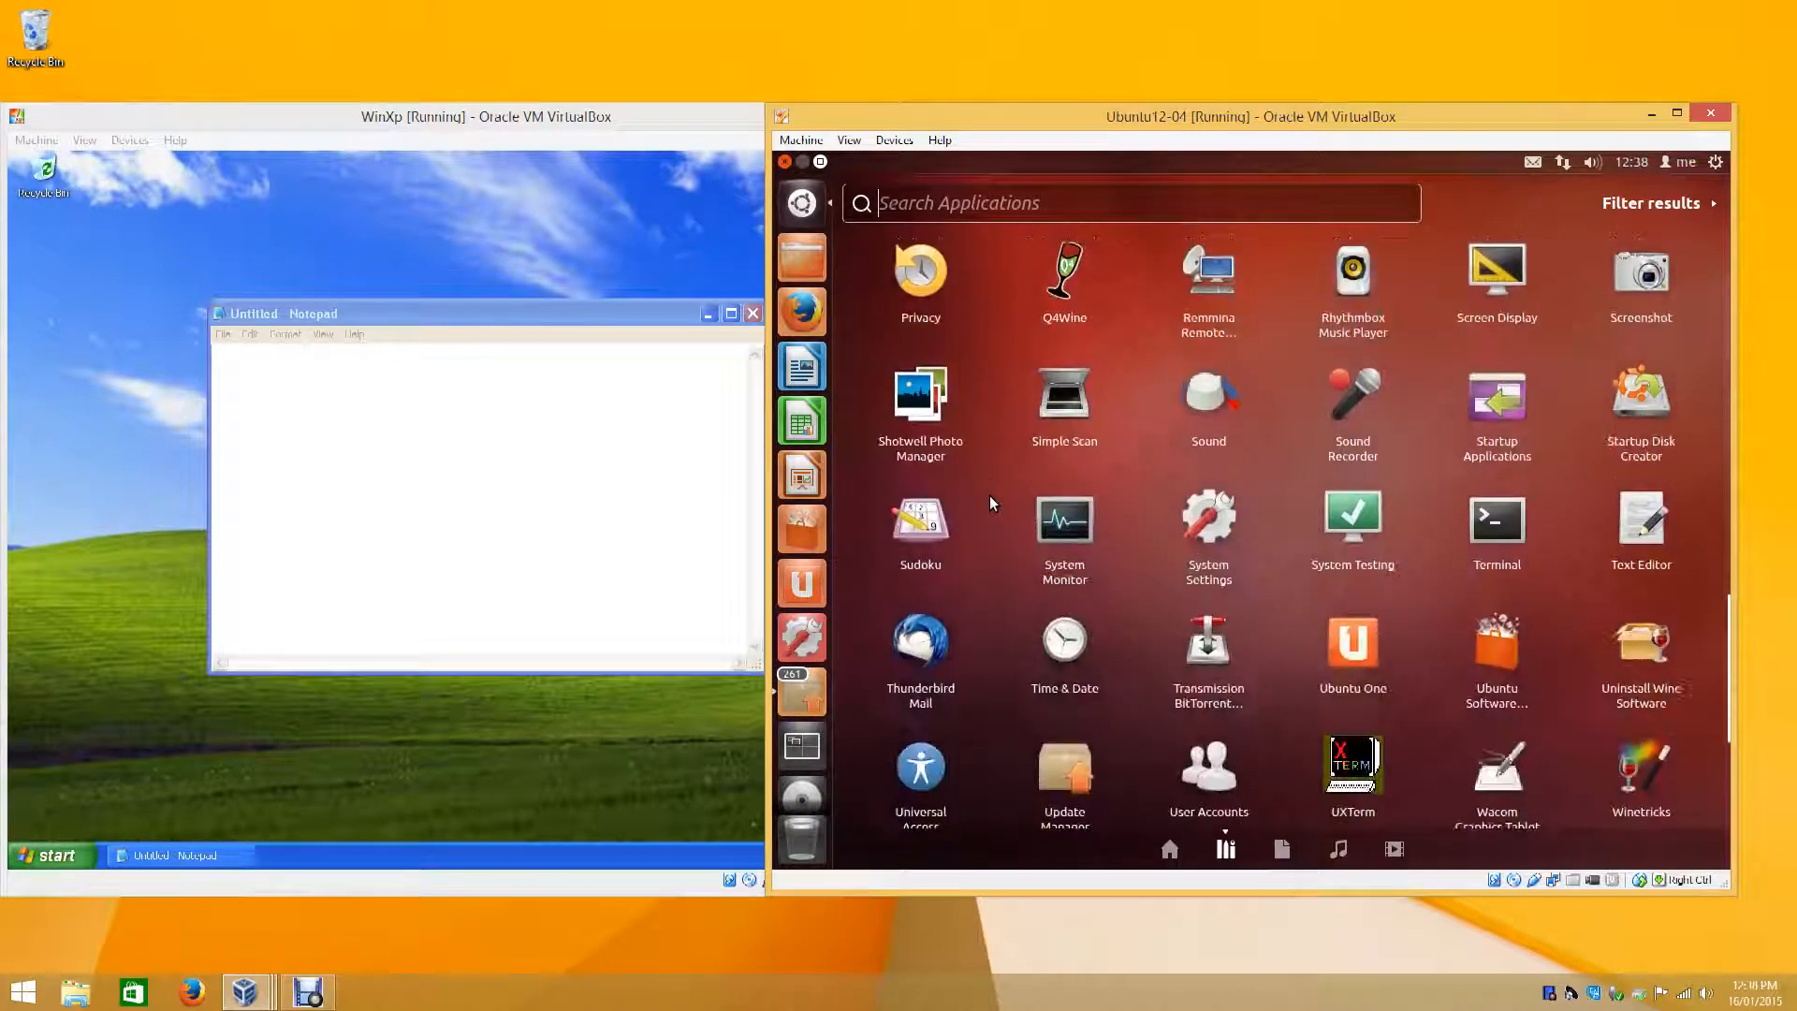
pyautogui.click(1647, 524)
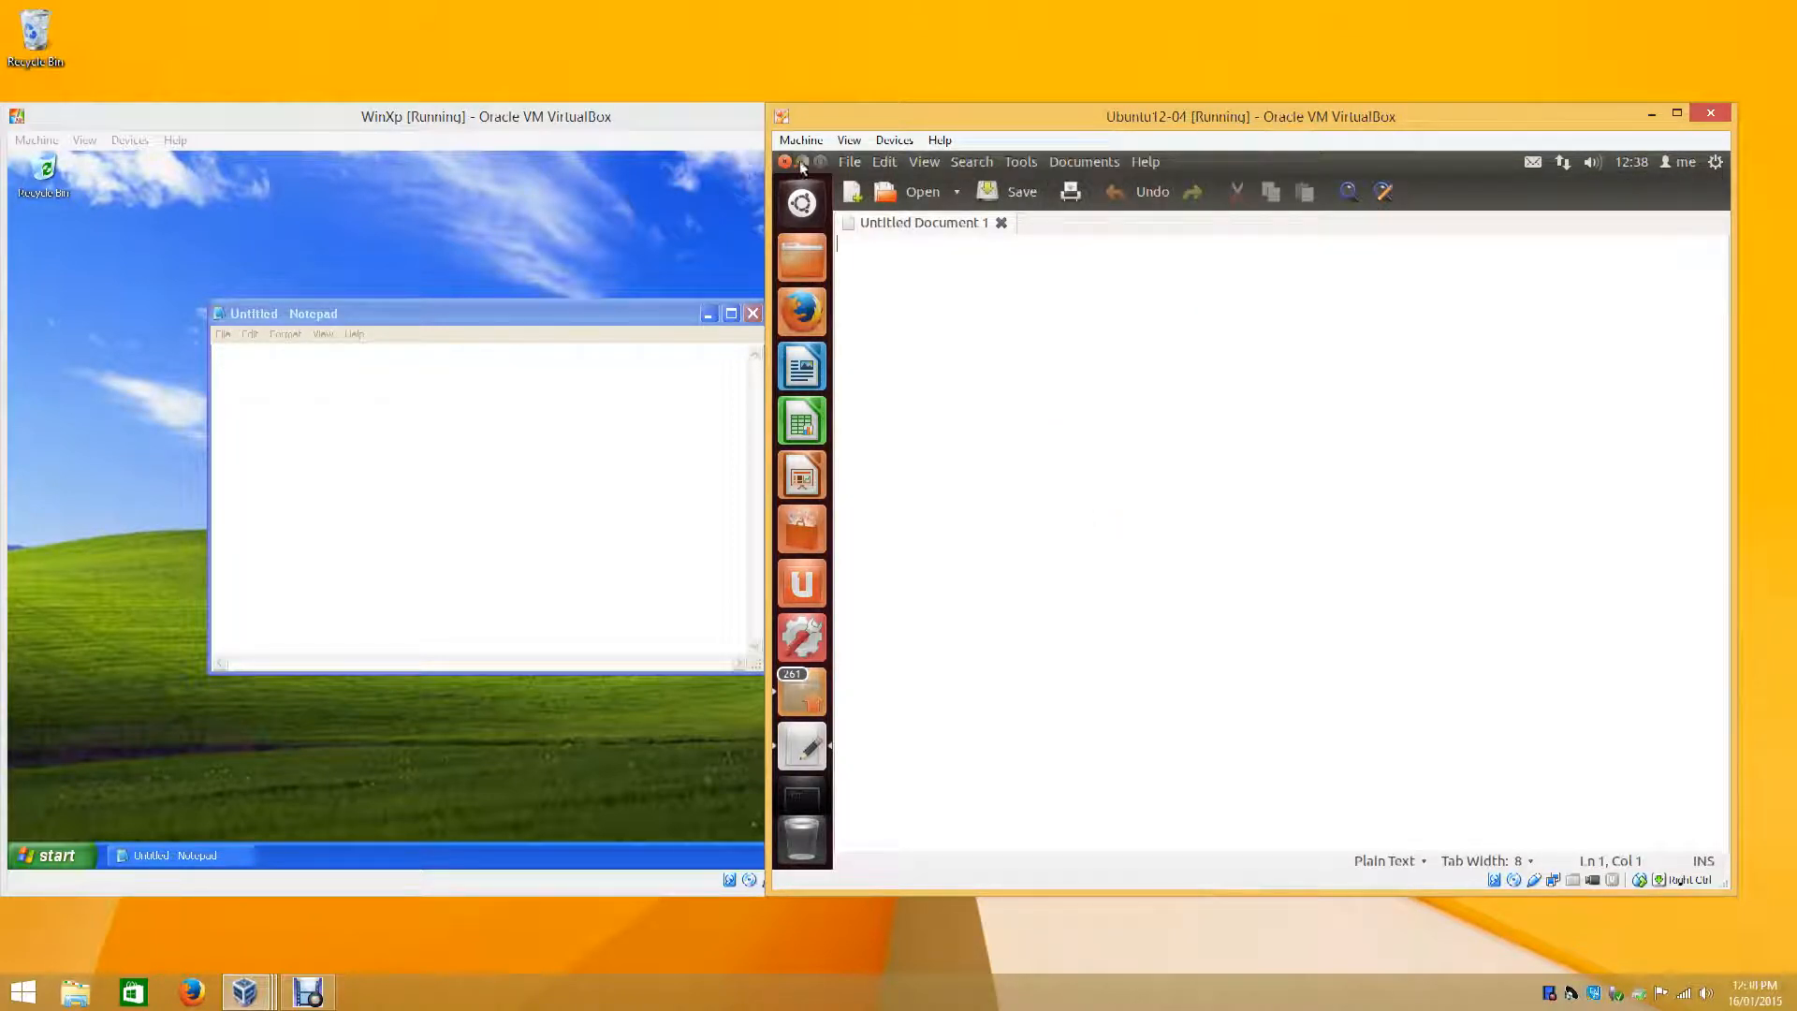
pyautogui.click(817, 163)
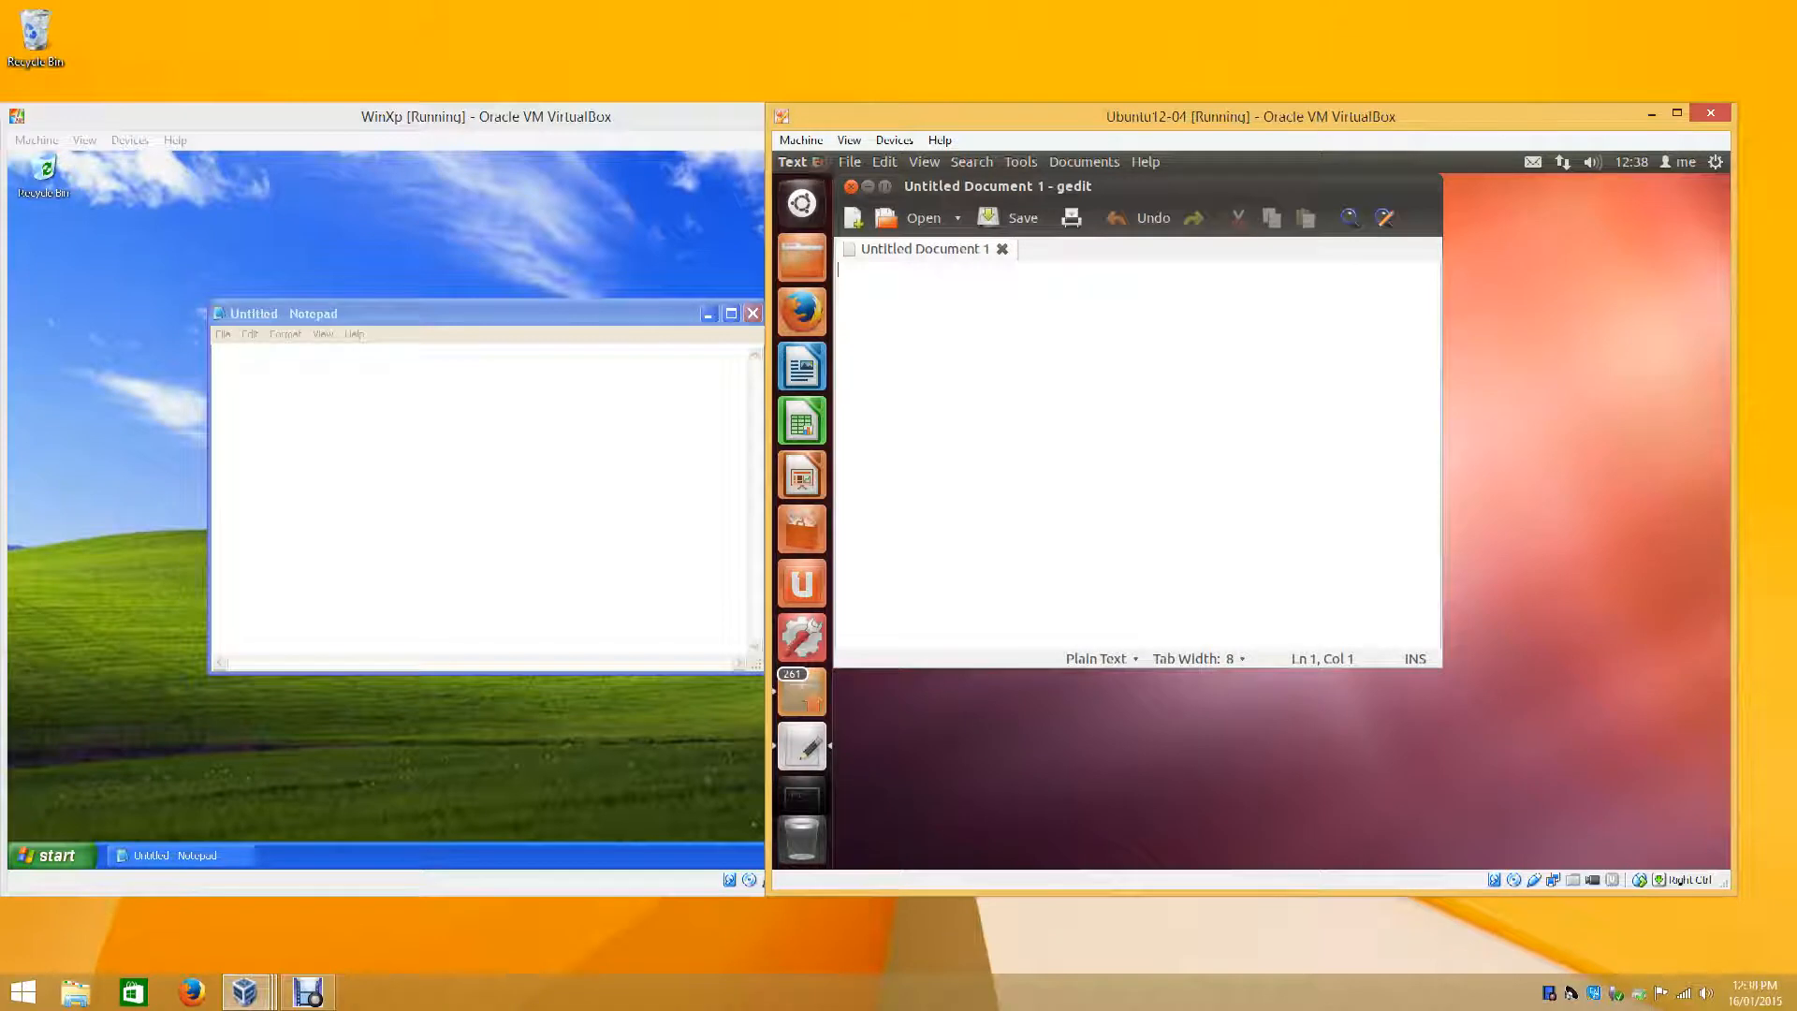
pyautogui.moveTo(931, 182); pyautogui.dragTo(1042, 265)
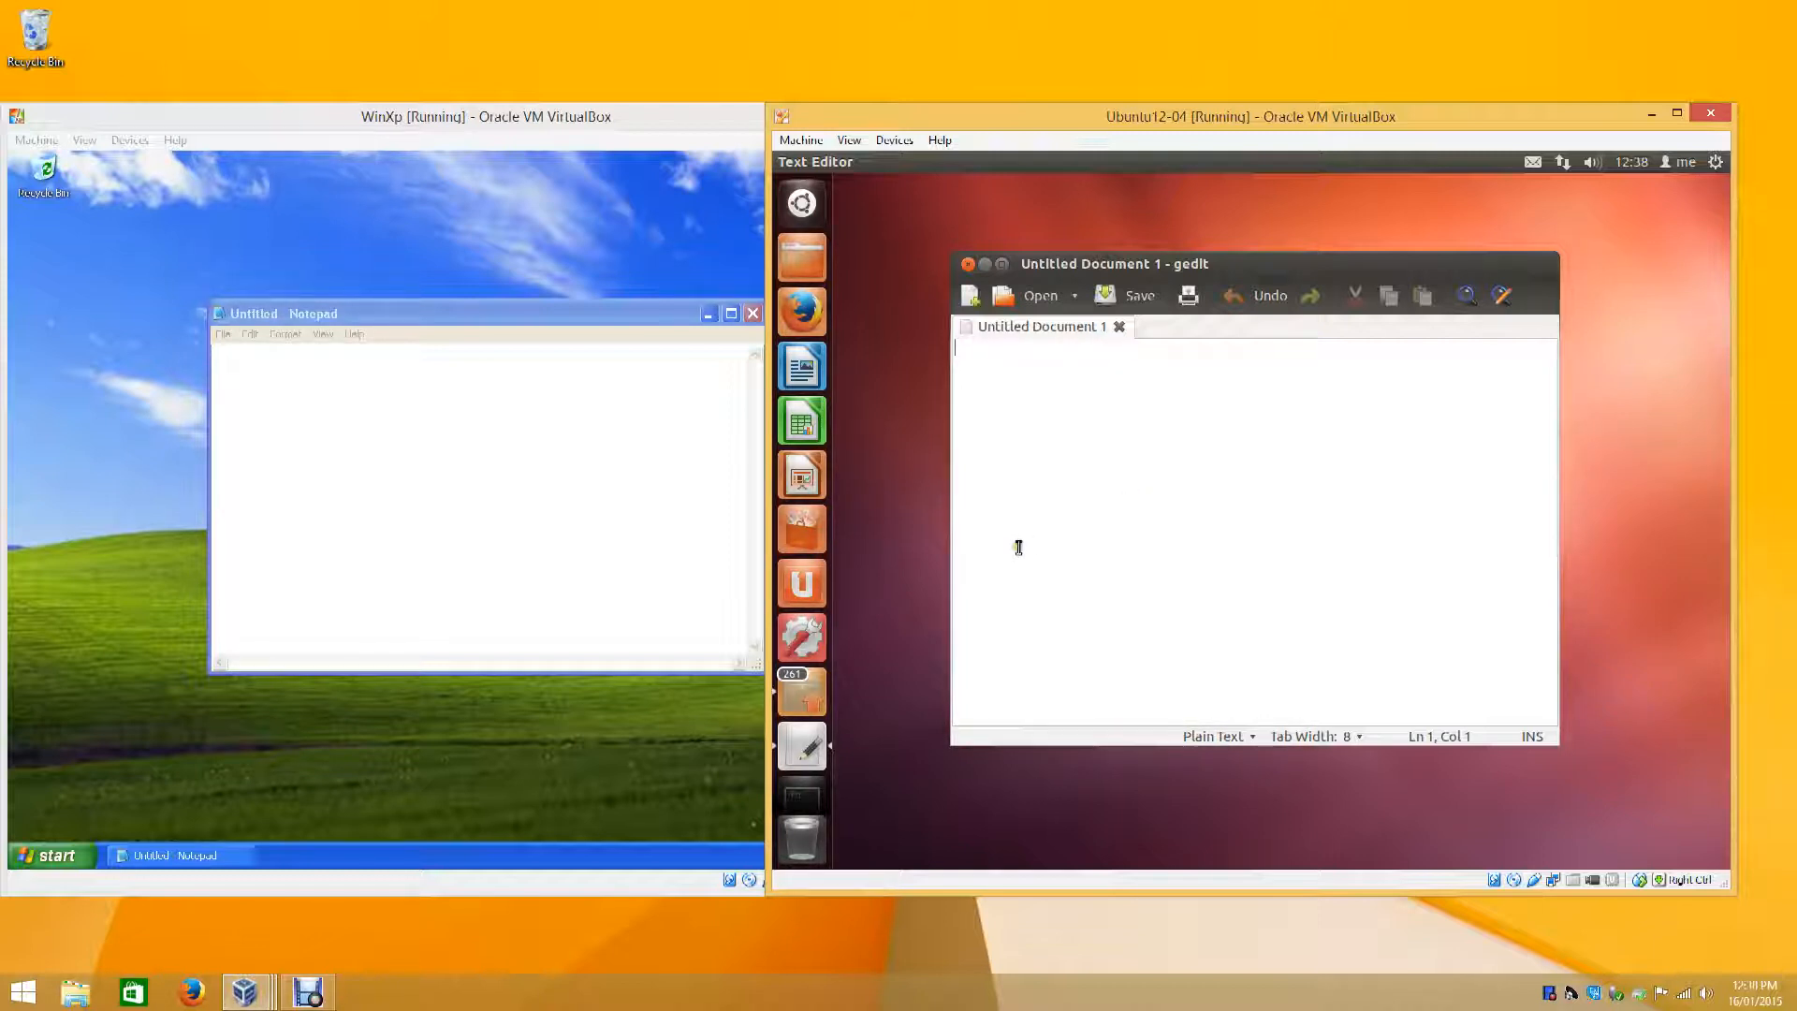
# - Look through the Games programs in the Windows XP virtual machine, and return to the Ubuntu desktop
pyautogui.click(518, 506)
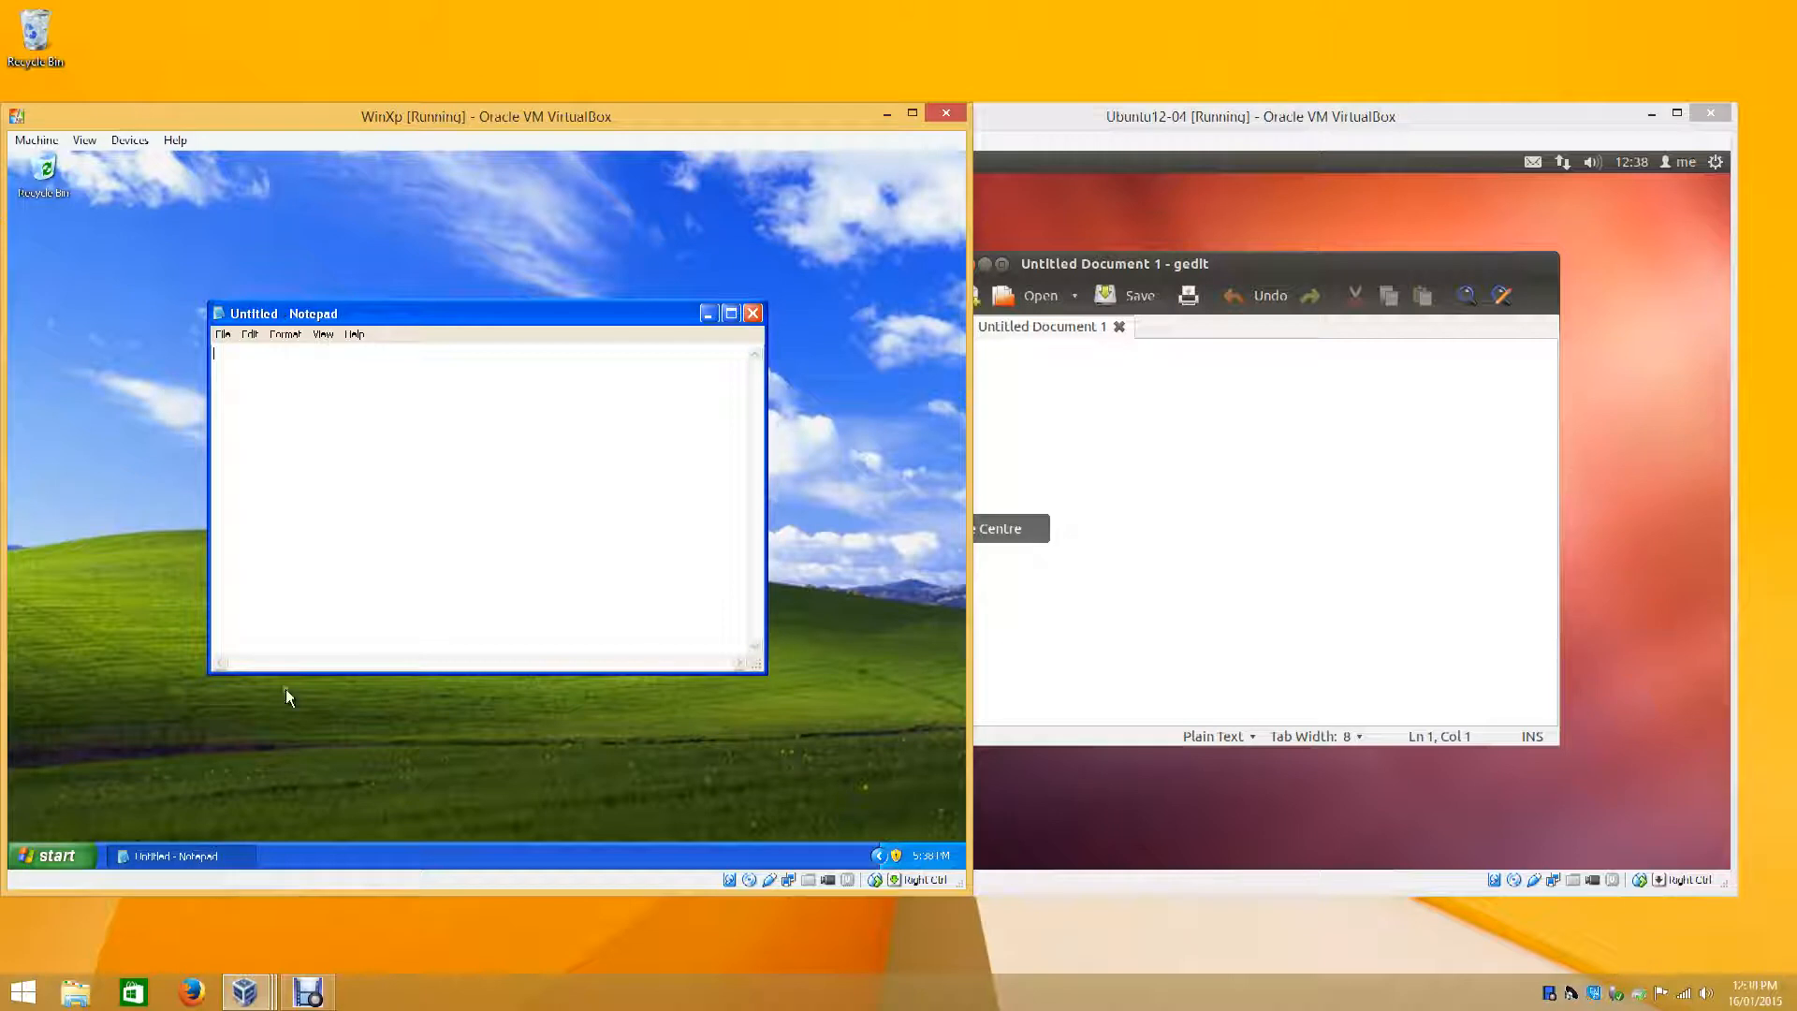
pyautogui.click(56, 854)
pyautogui.moveTo(92, 790)
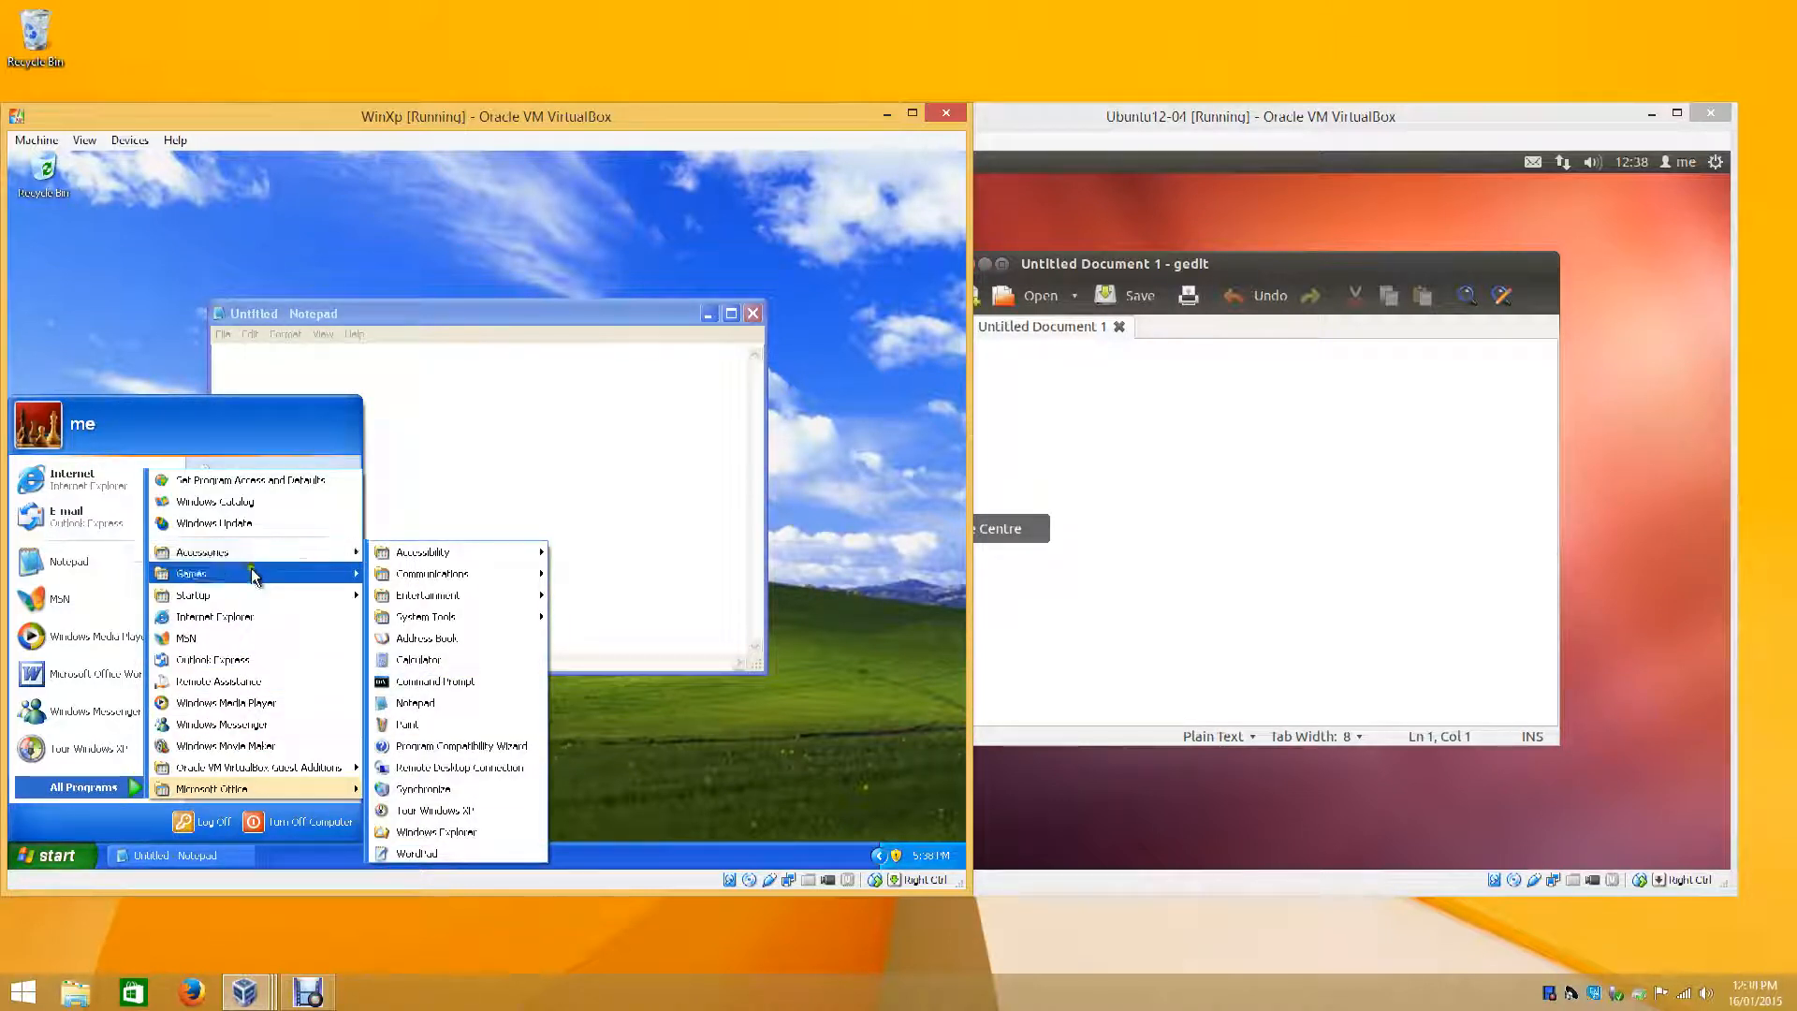
pyautogui.click(1098, 827)
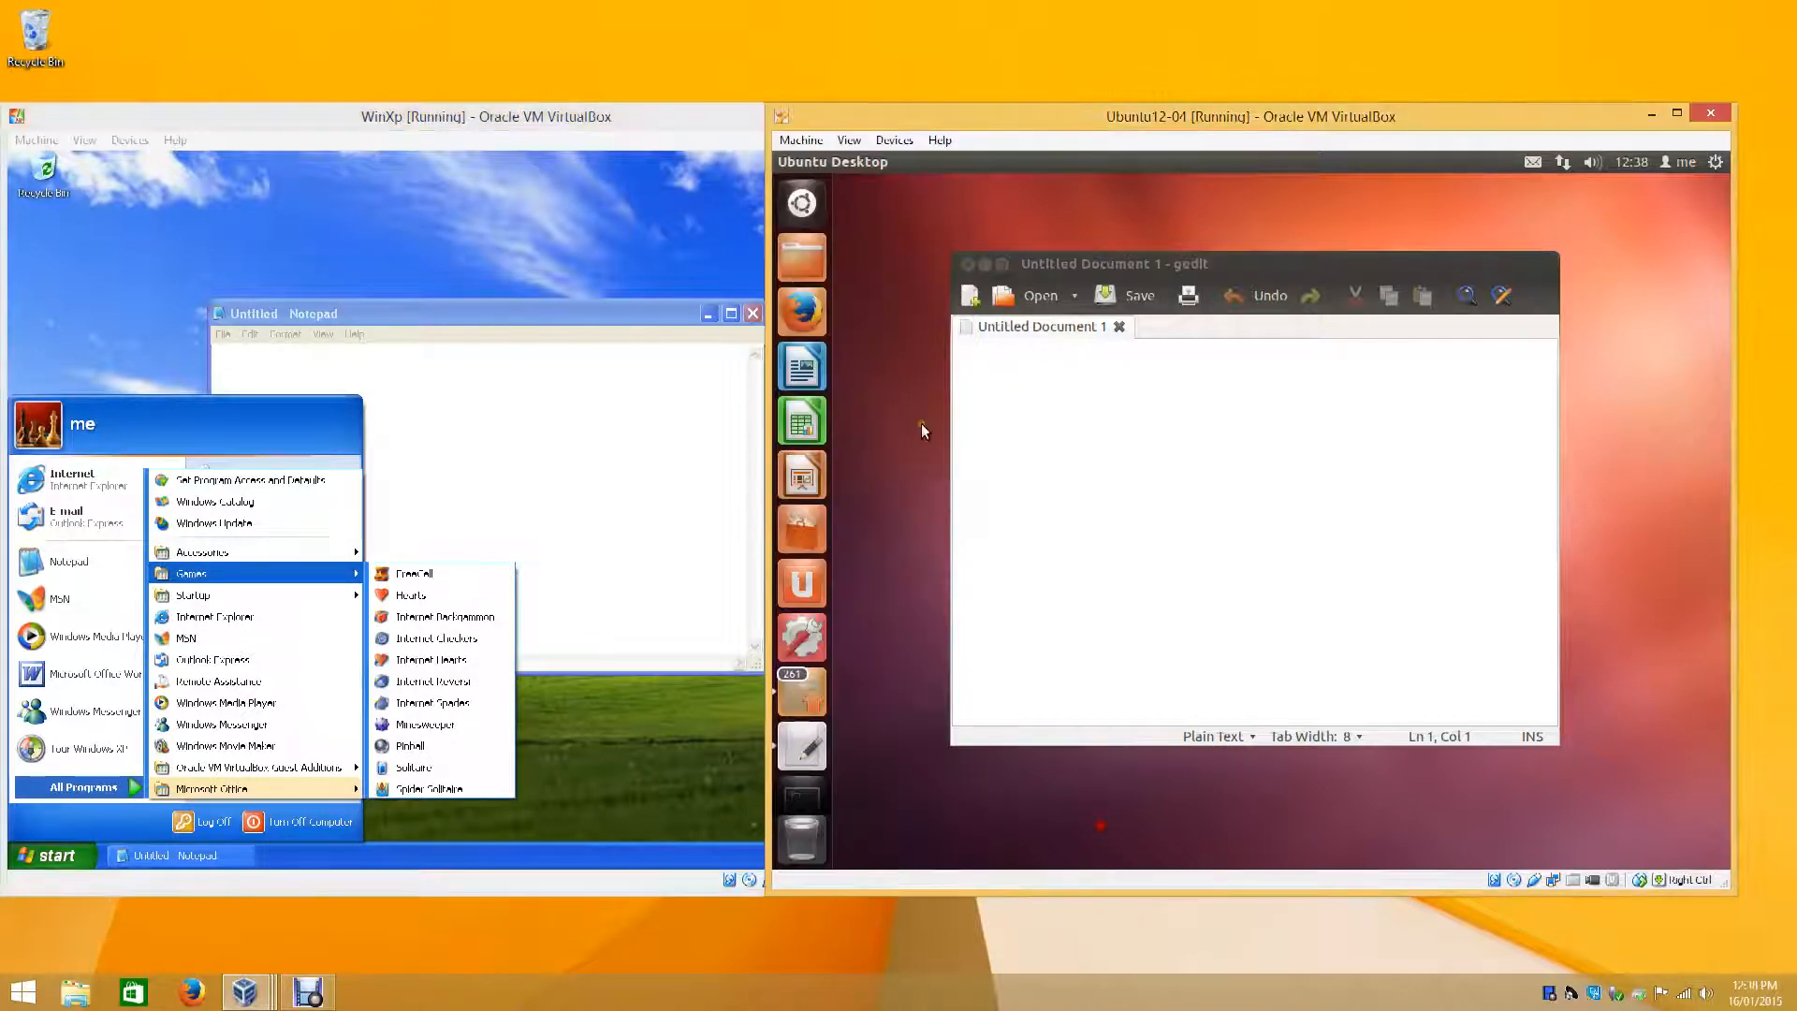
# - Browse the expanded list of installed applications in the Ubuntu Dash, and close the Dash
pyautogui.click(802, 203)
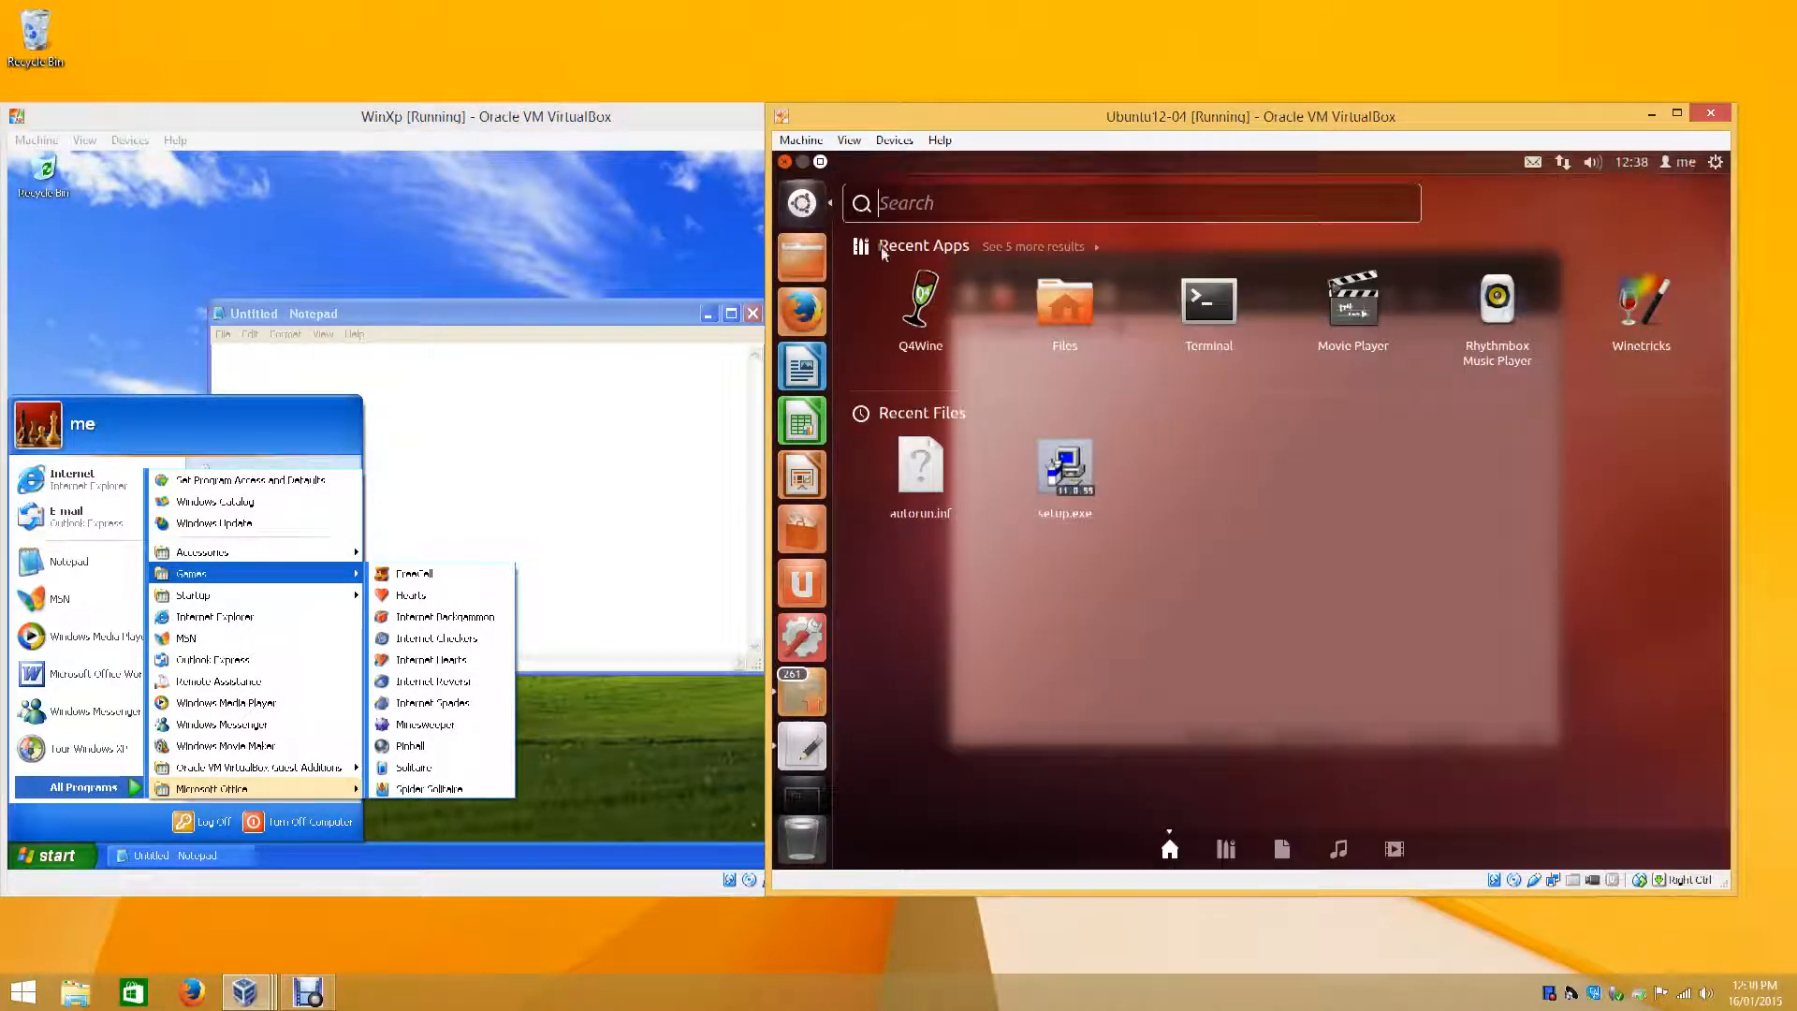
pyautogui.click(1229, 858)
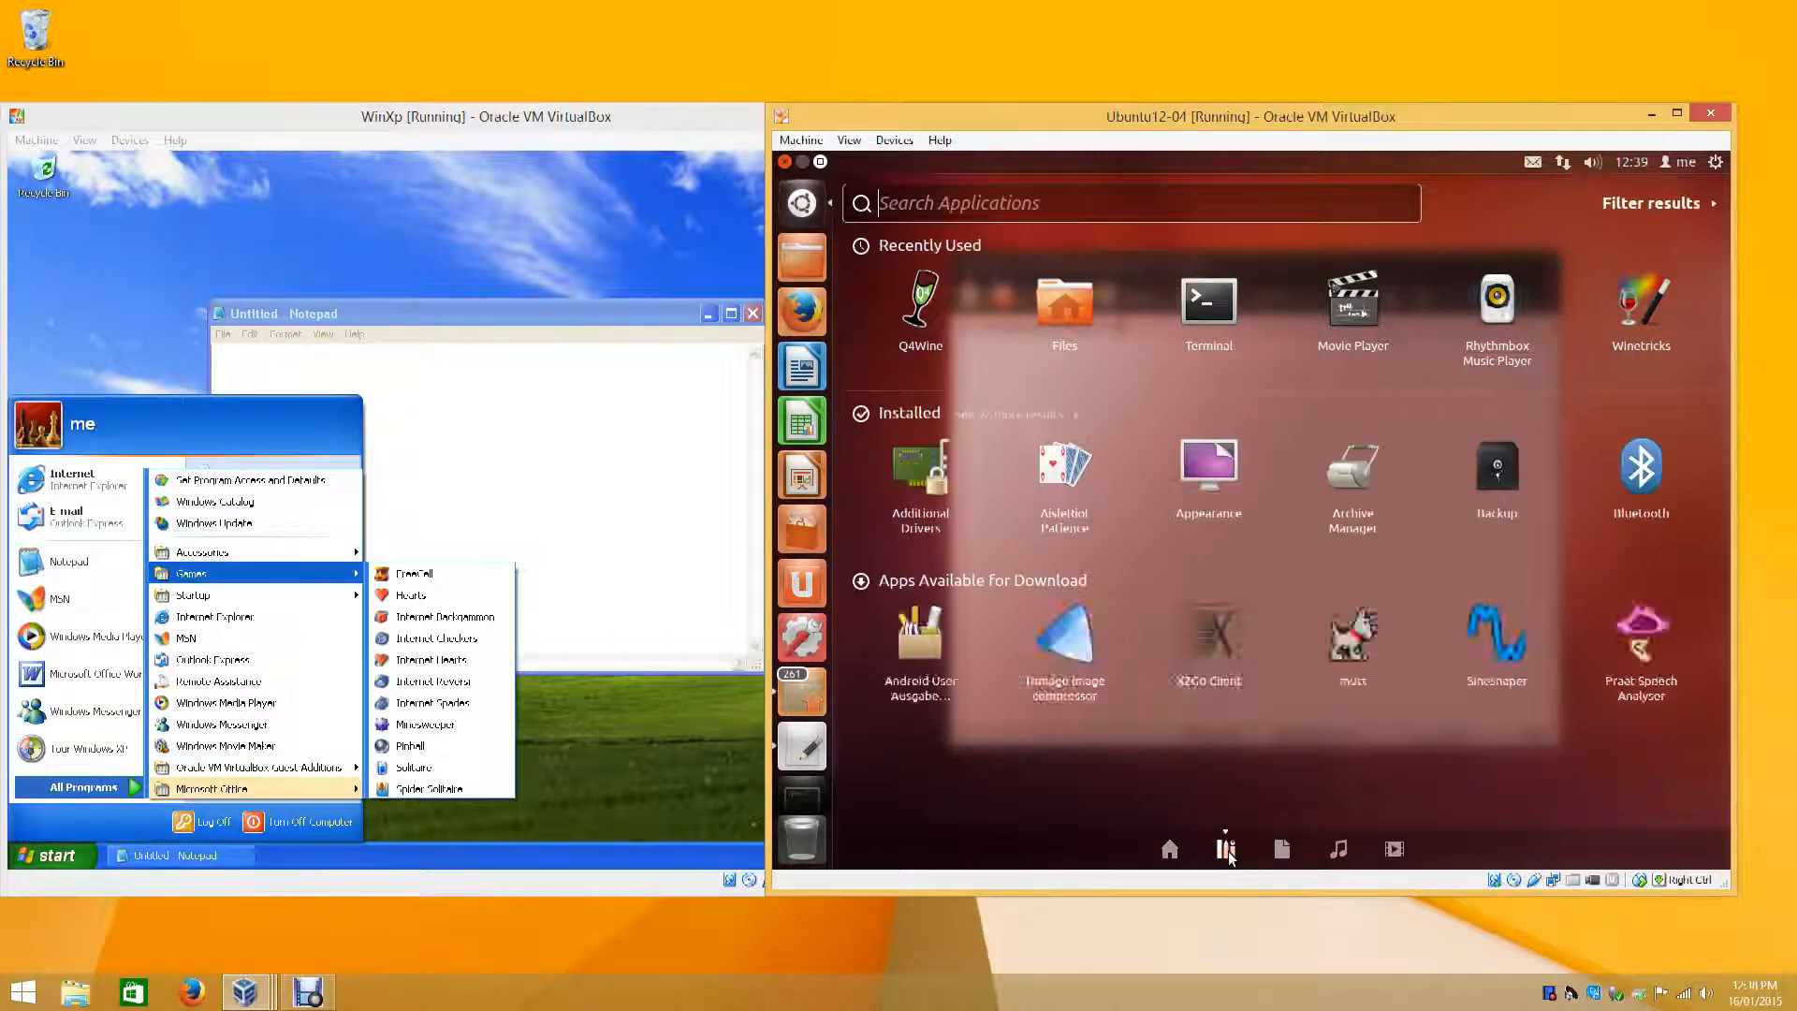
pyautogui.click(1011, 415)
pyautogui.scroll(-1, 994, 613)
pyautogui.scroll(-10, 992, 611)
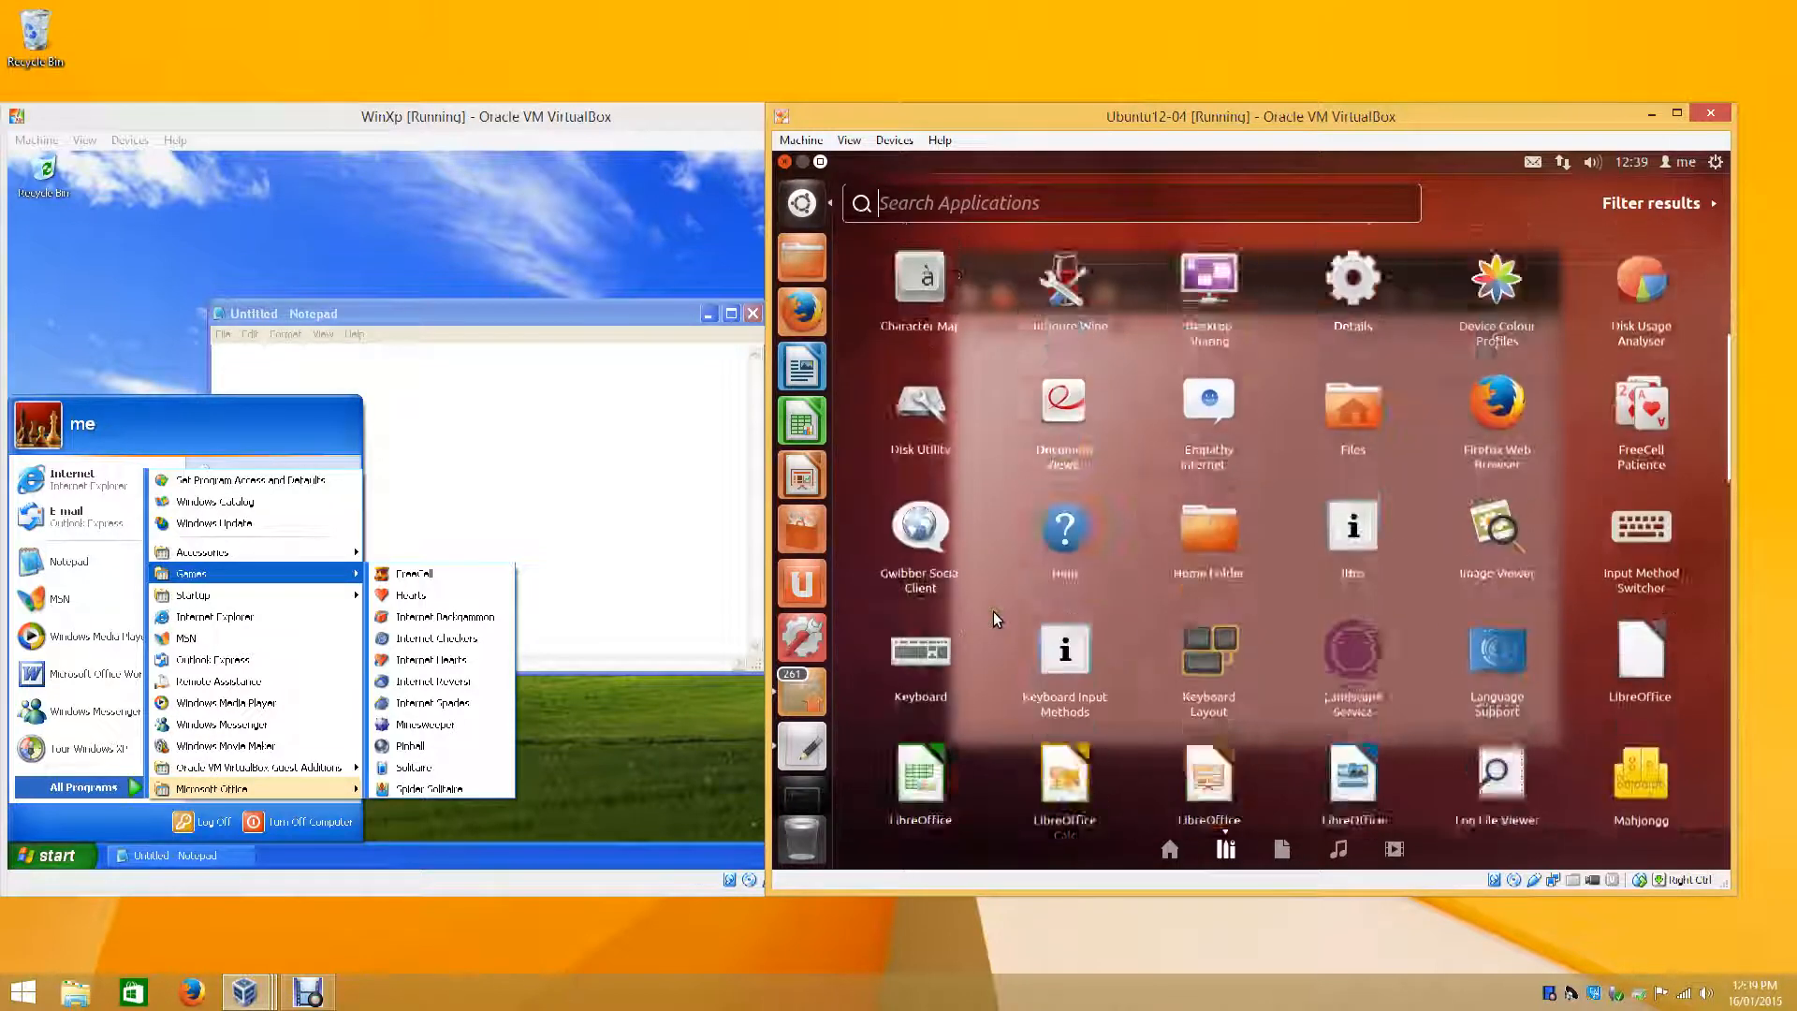
pyautogui.scroll(12, 992, 610)
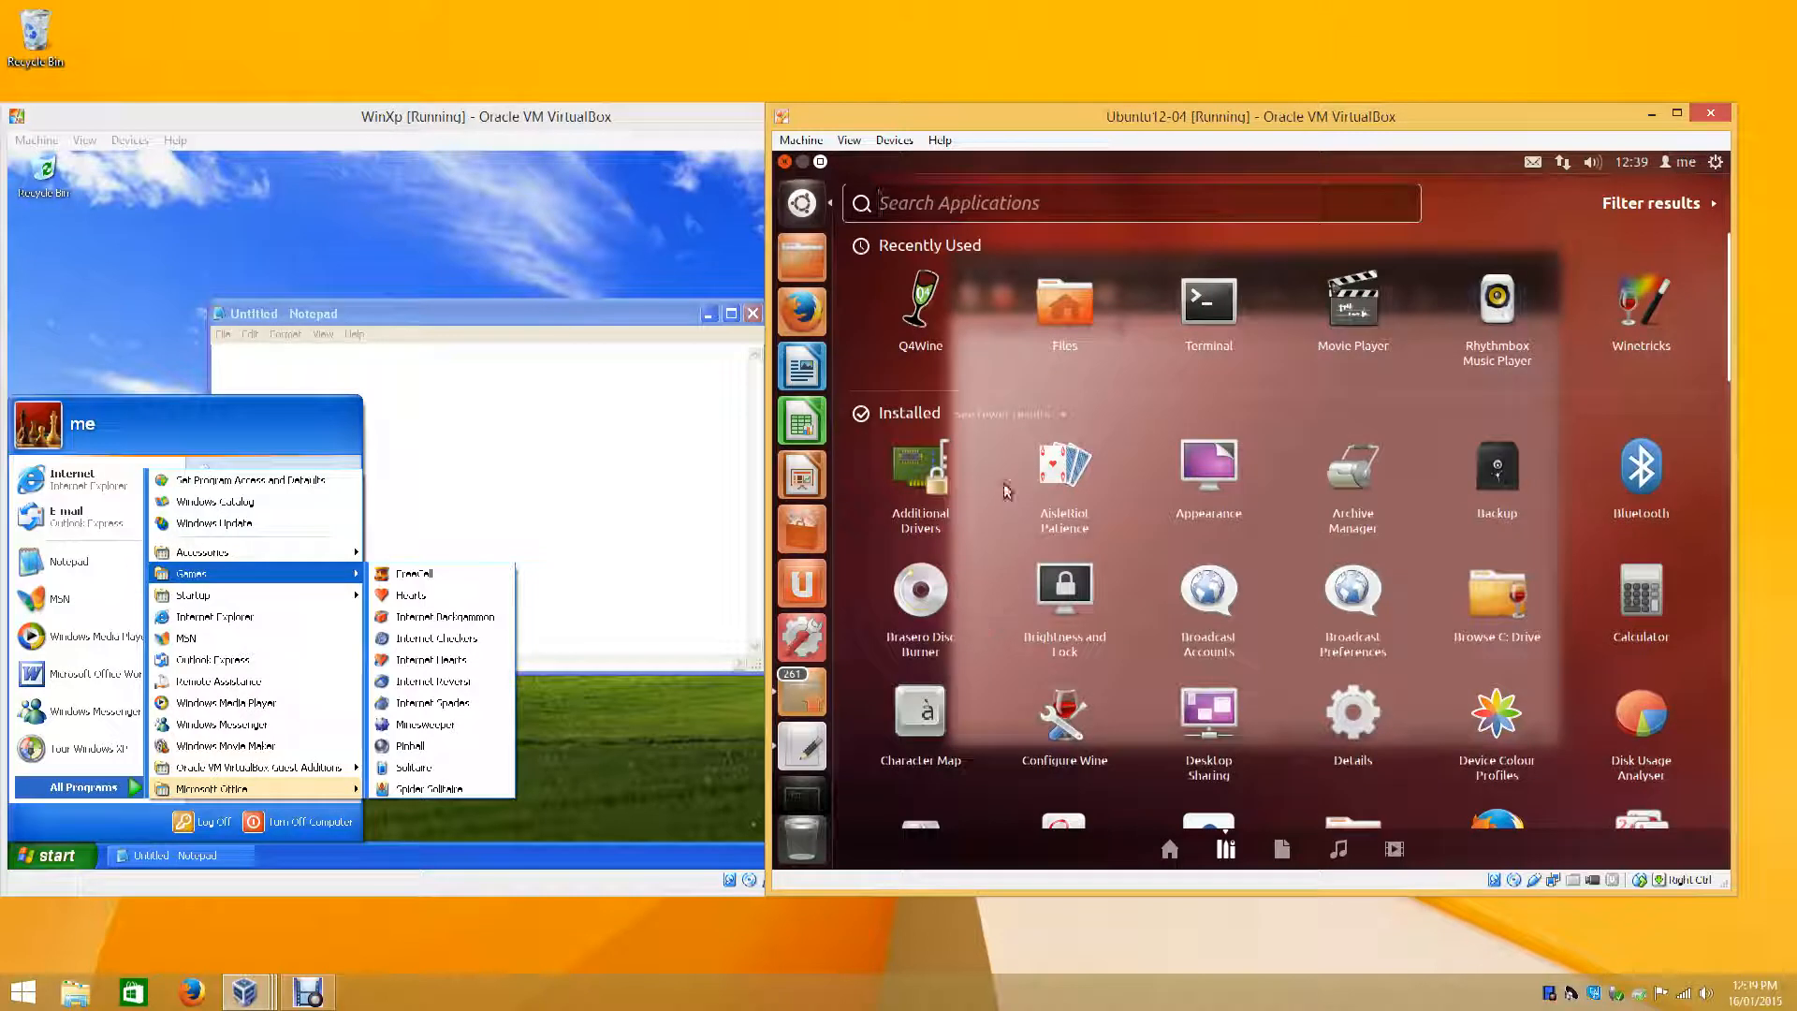
pyautogui.click(803, 203)
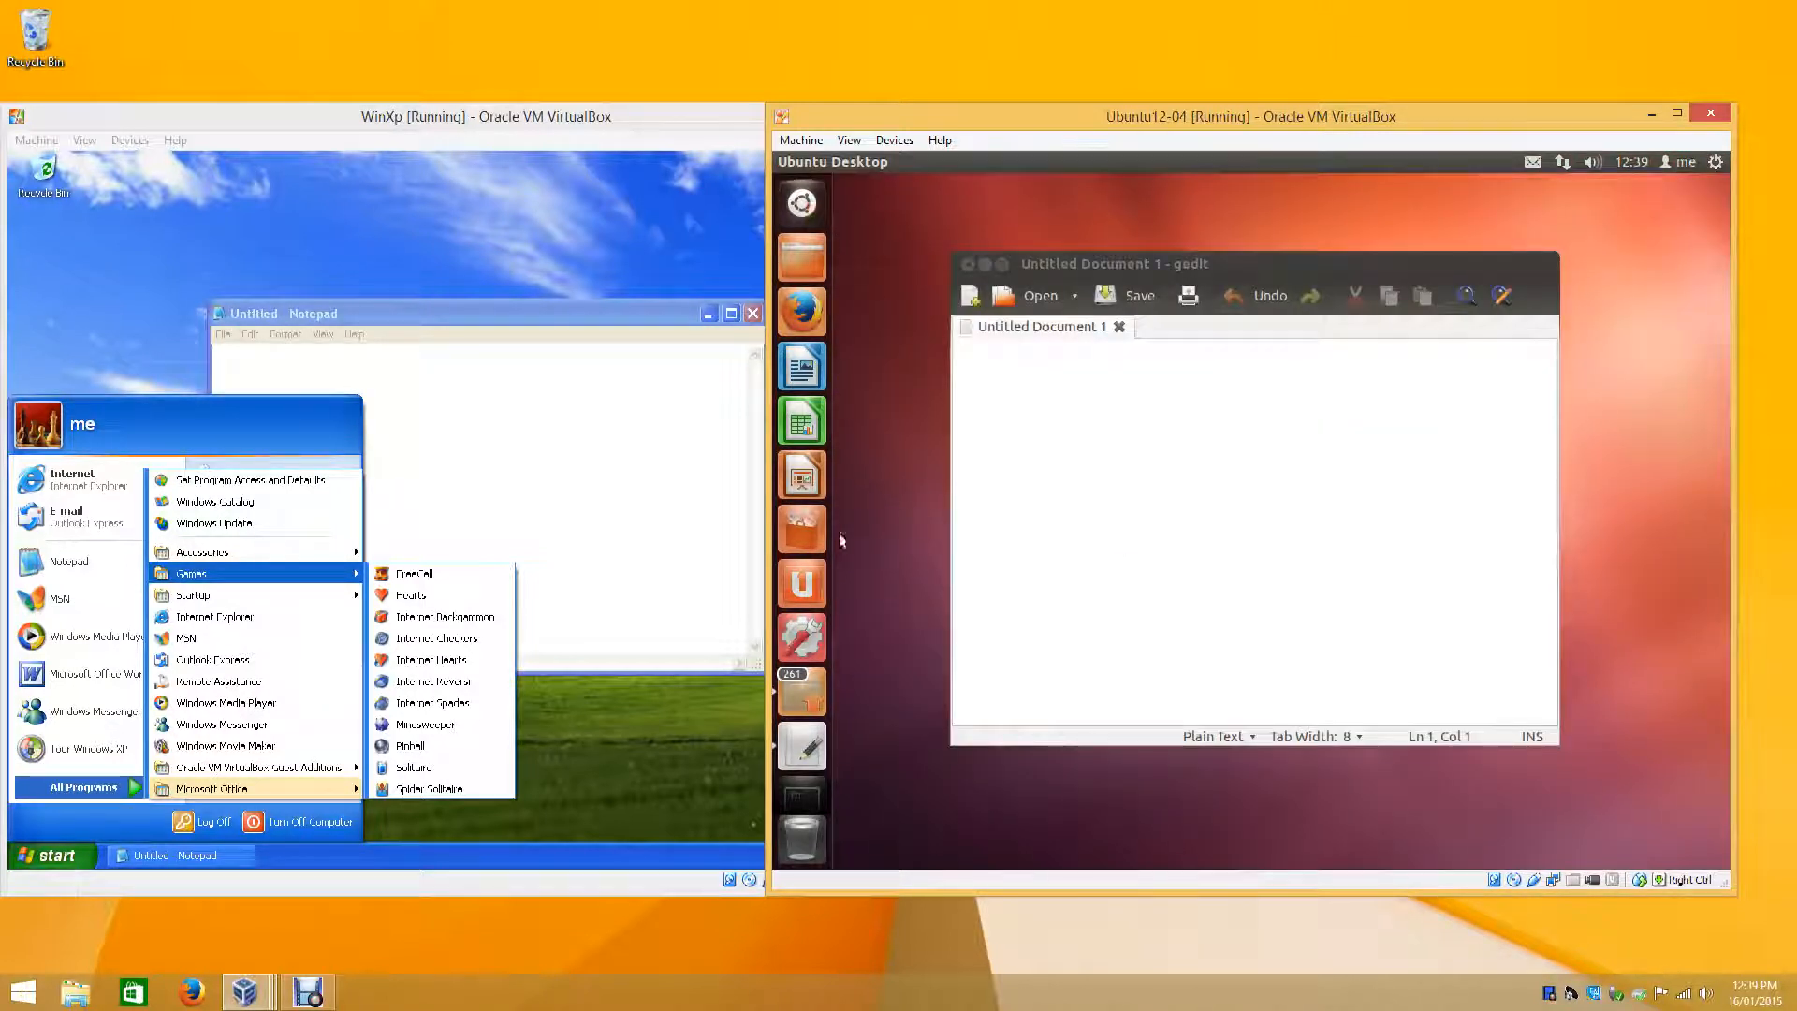
# - Enter "this is notepad" in the Windows XP Notepad window and "this is gedit" in the Ubuntu gedit document
pyautogui.click(674, 522)
pyautogui.write('This is notepad')
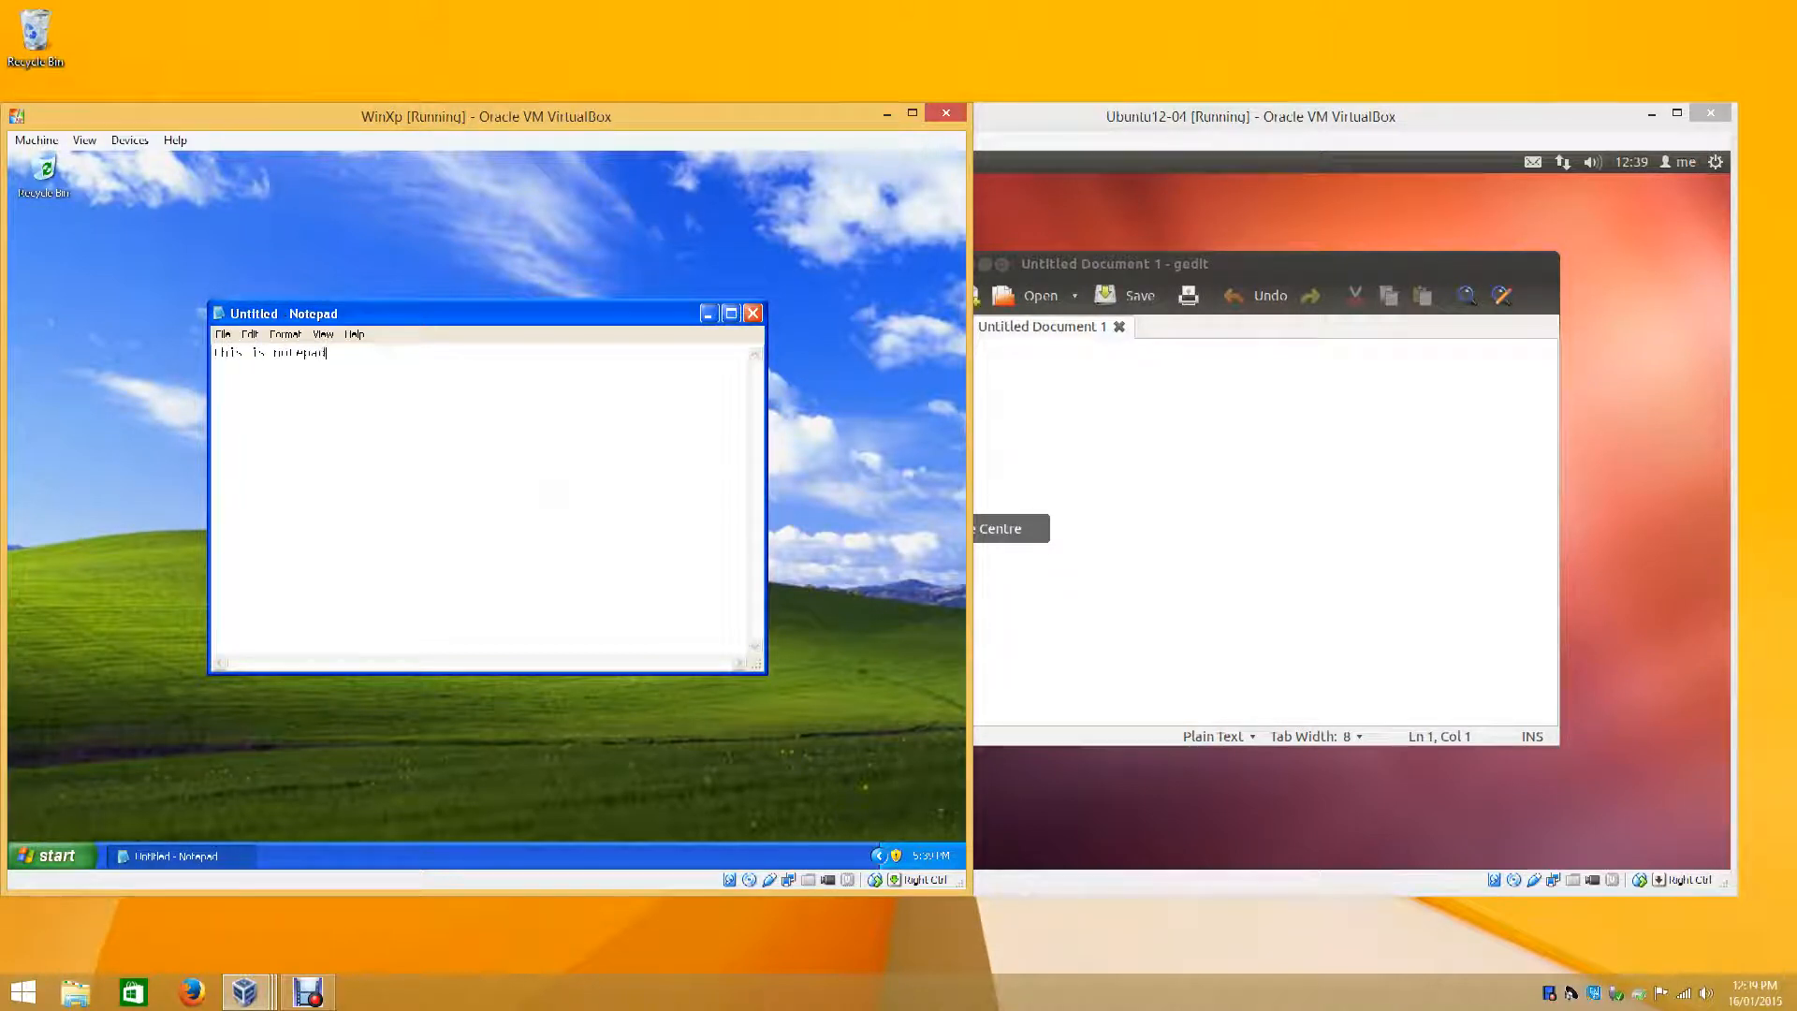
pyautogui.click(1137, 484)
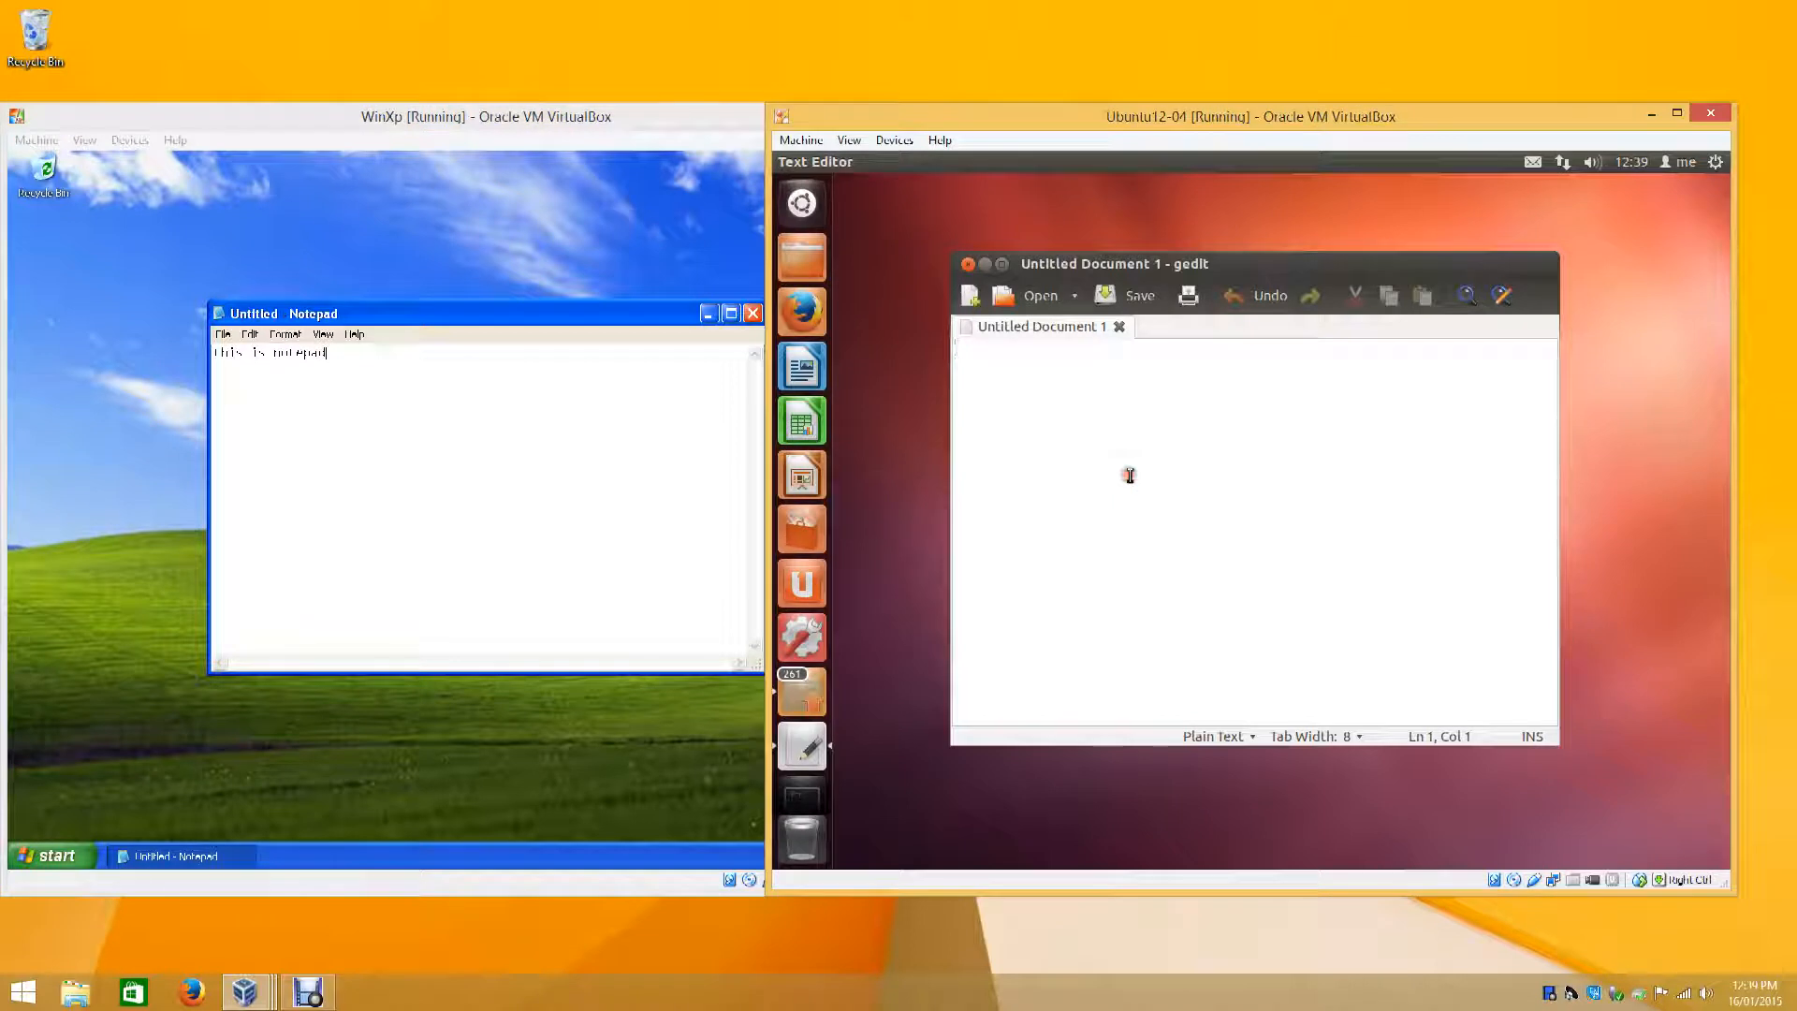
pyautogui.write('this is gedit')
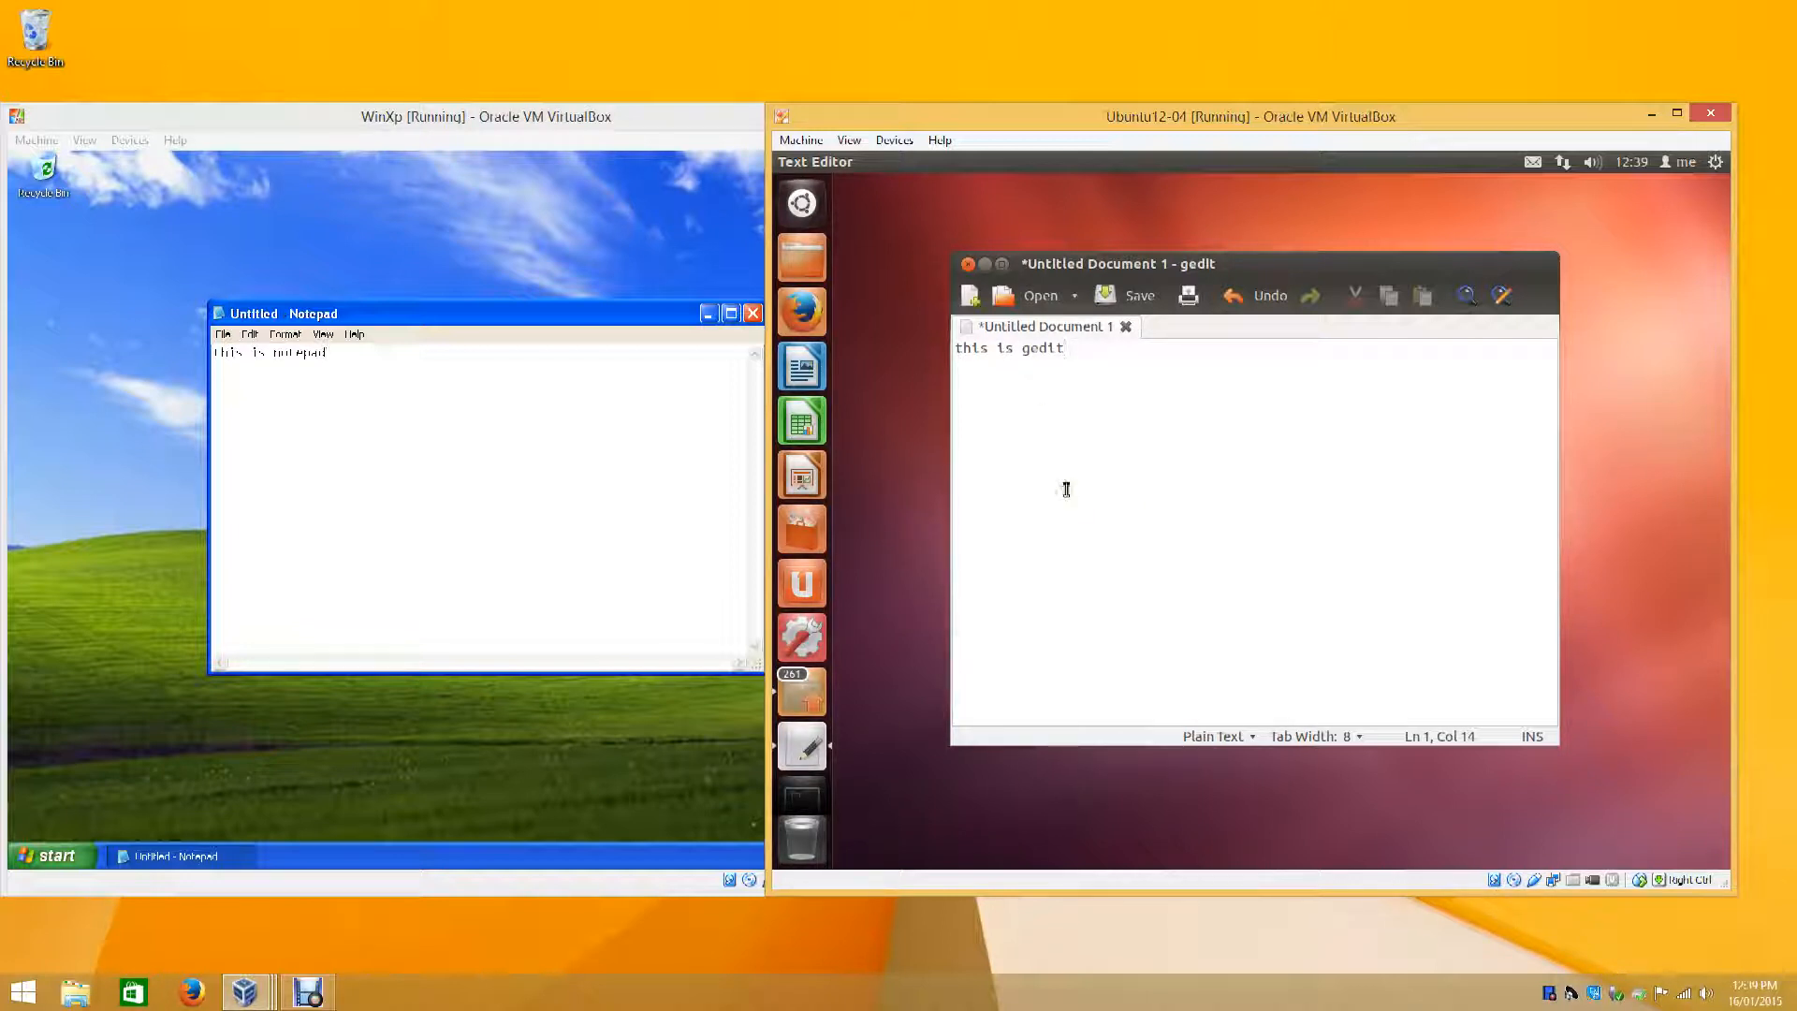
# - Move the Notepad window slightly on the Windows XP desktop, maximize it and close it without saving
pyautogui.click(518, 474)
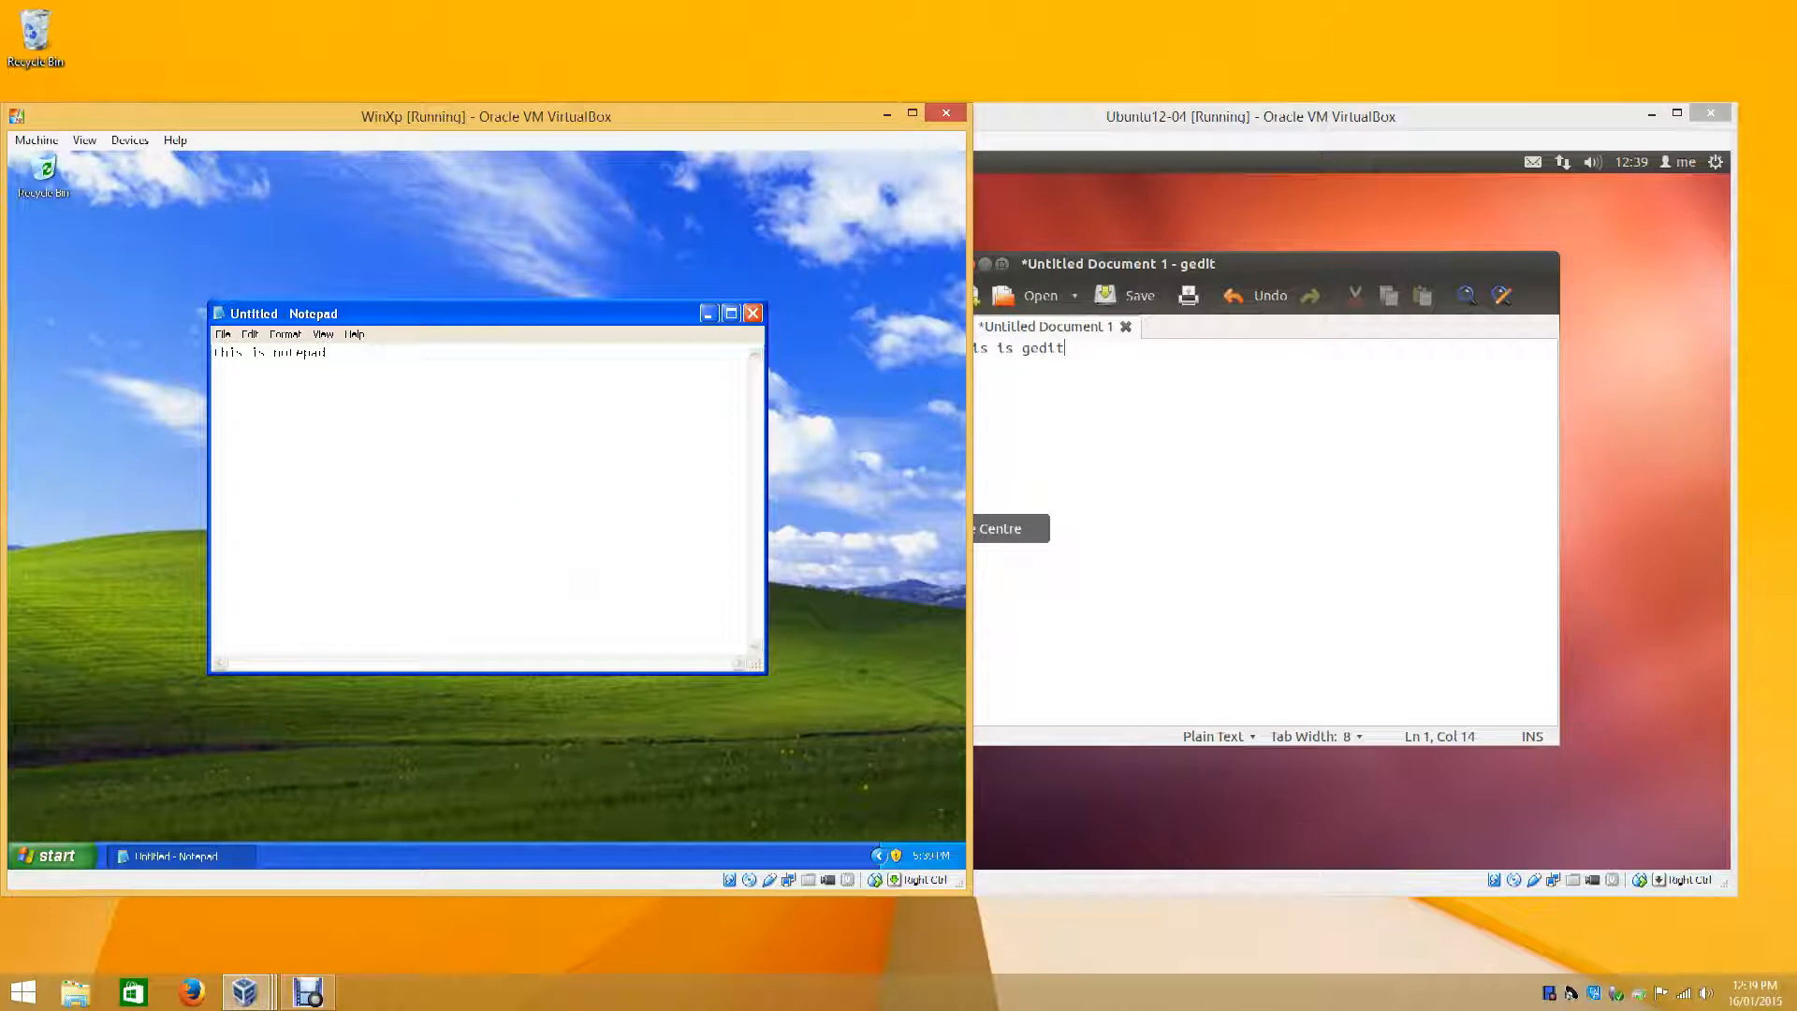
pyautogui.moveTo(486, 314)
pyautogui.mouseDown()
pyautogui.moveTo(514, 324)
pyautogui.moveTo(497, 337)
pyautogui.mouseUp()
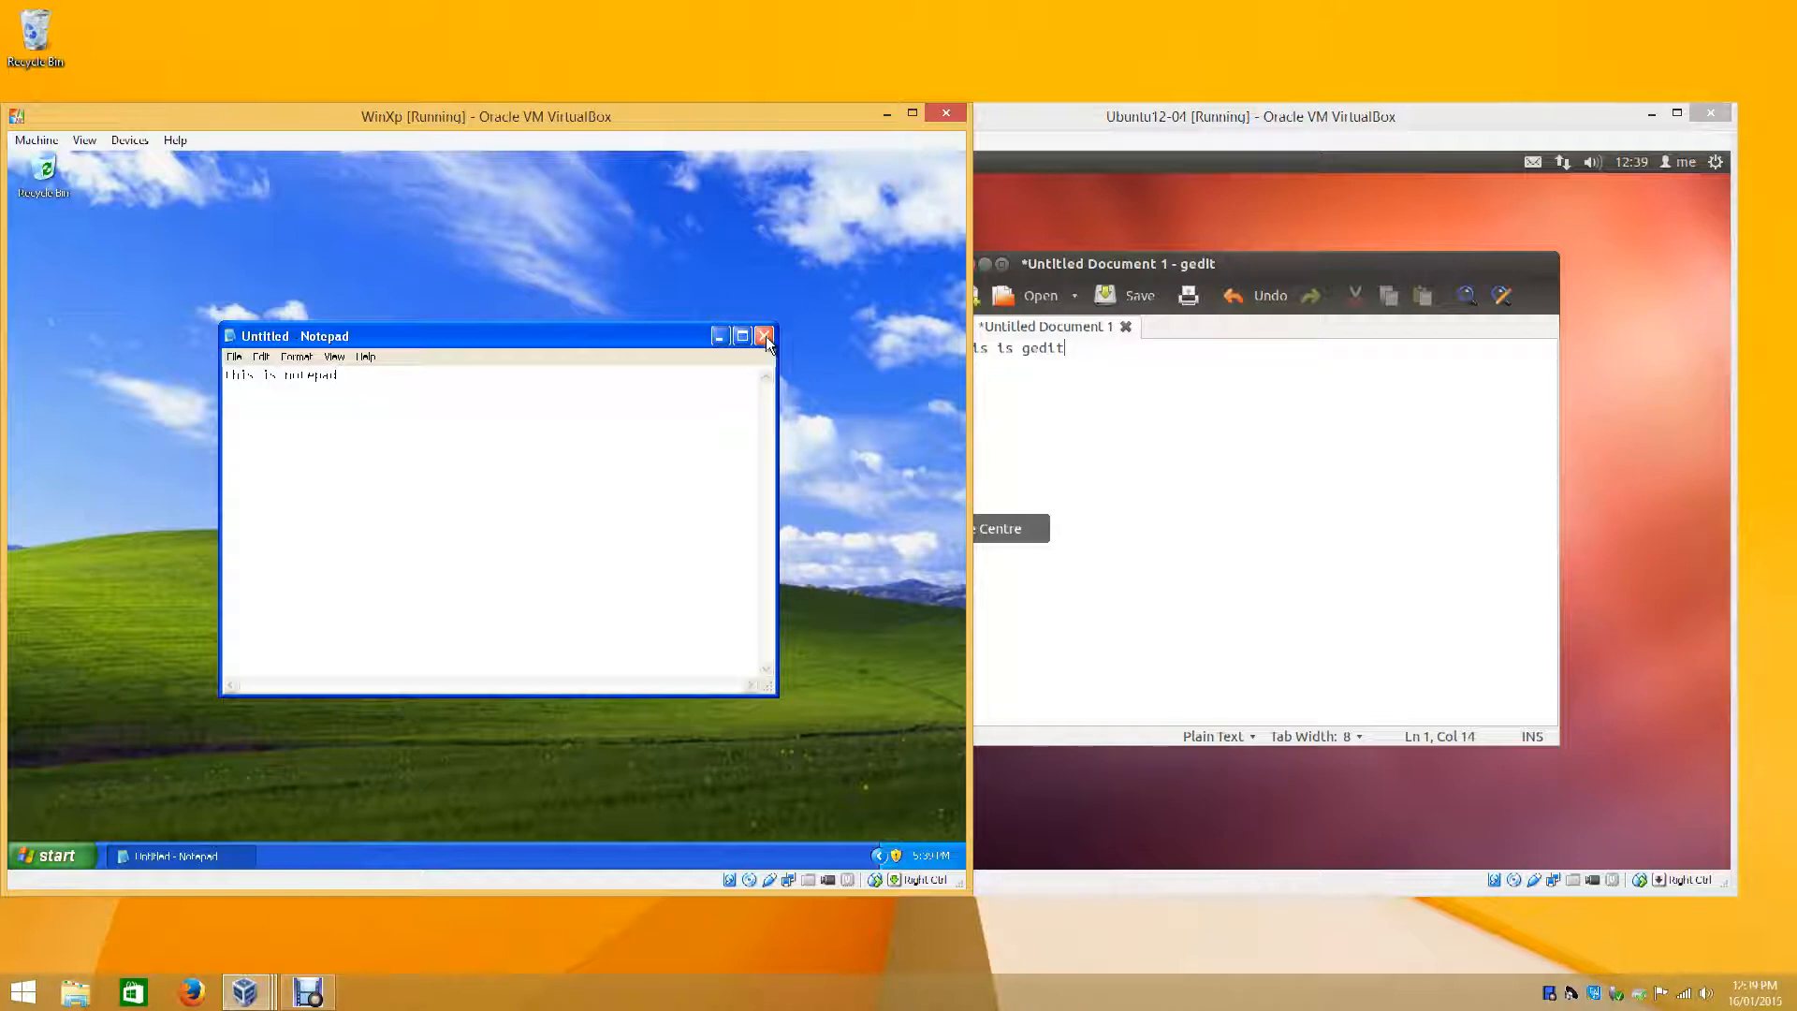
pyautogui.click(301, 360)
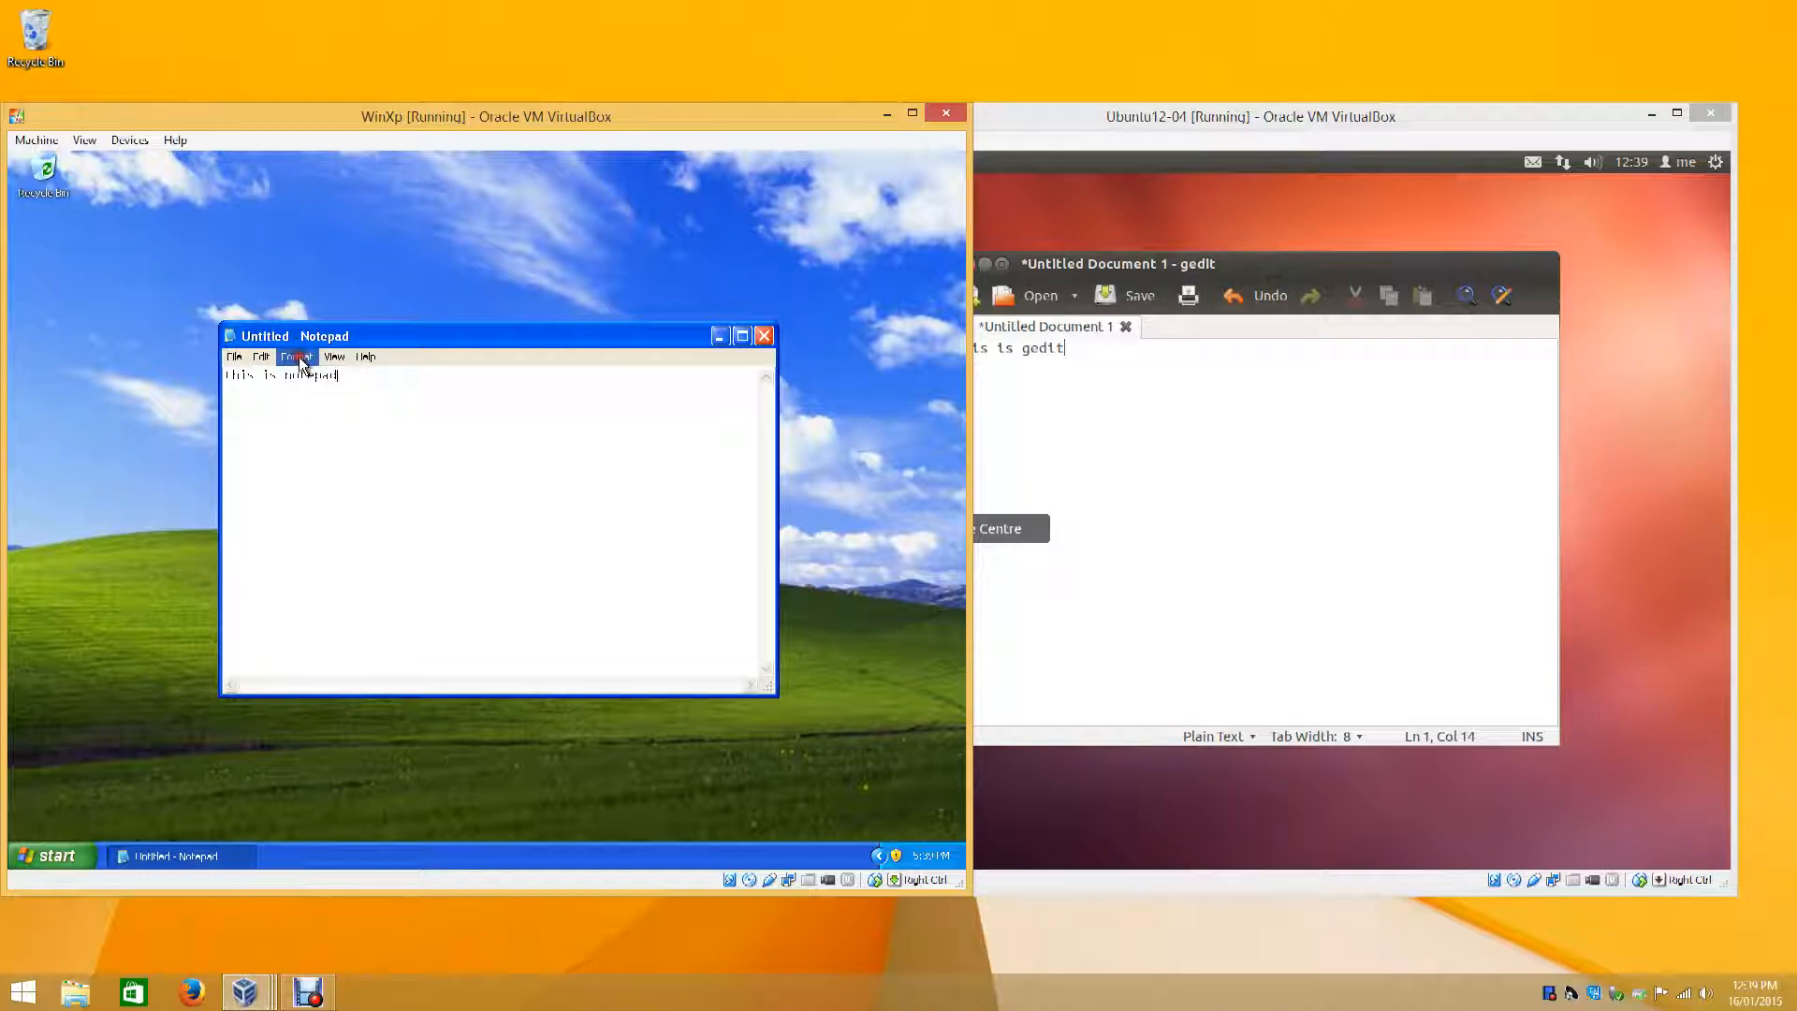
pyautogui.doubleClick(479, 337)
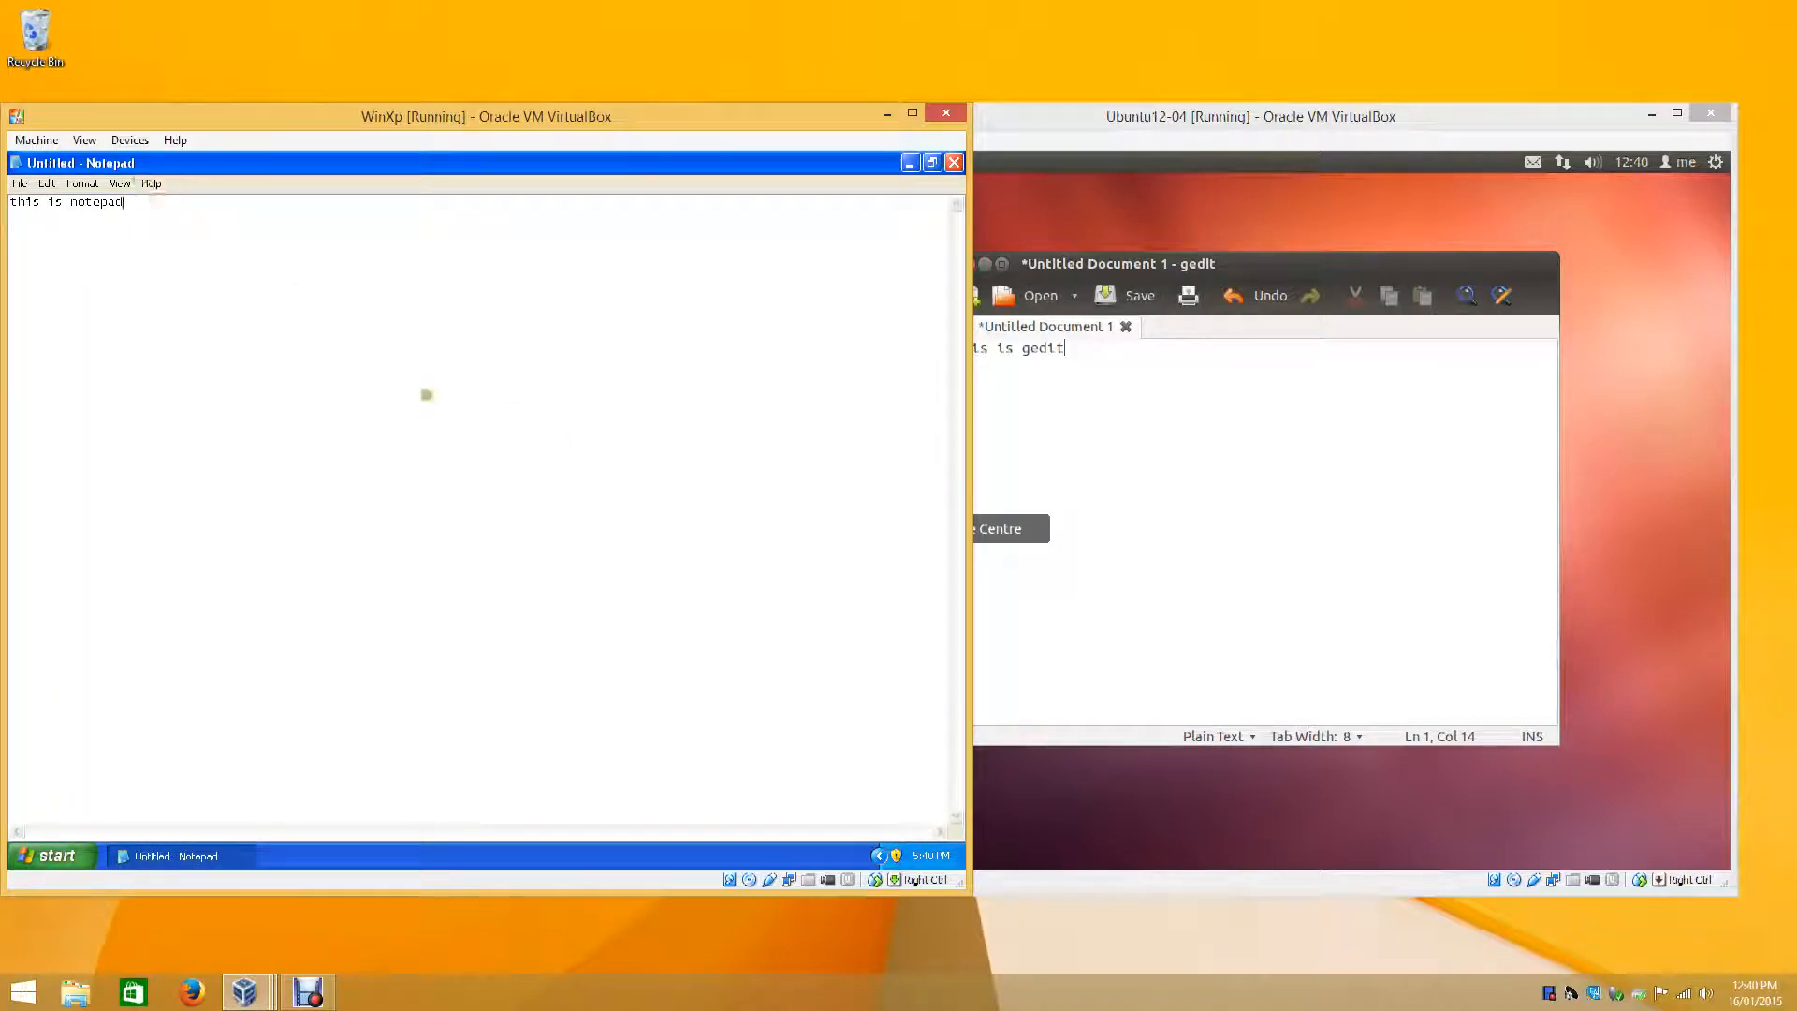
pyautogui.click(954, 163)
pyautogui.click(492, 560)
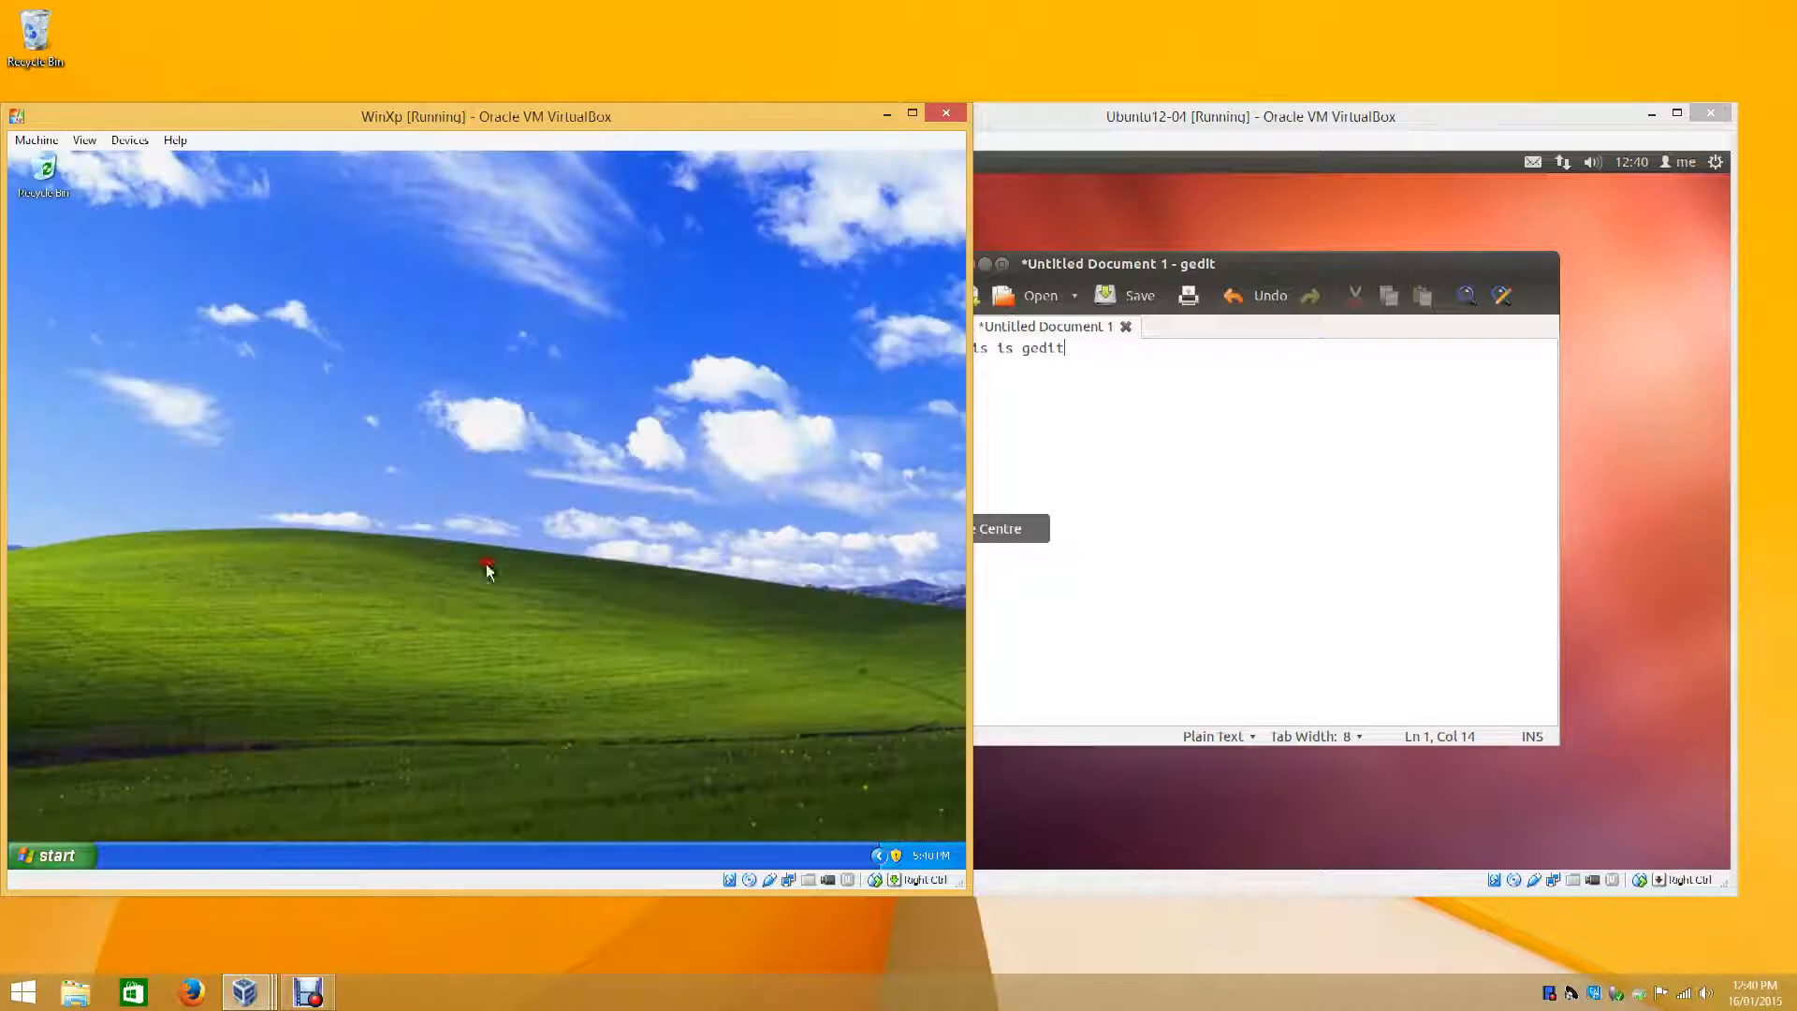
# - Maximize the gedit window in Ubuntu and look through its Search, Tools and Documents menu commands
pyautogui.click(1217, 554)
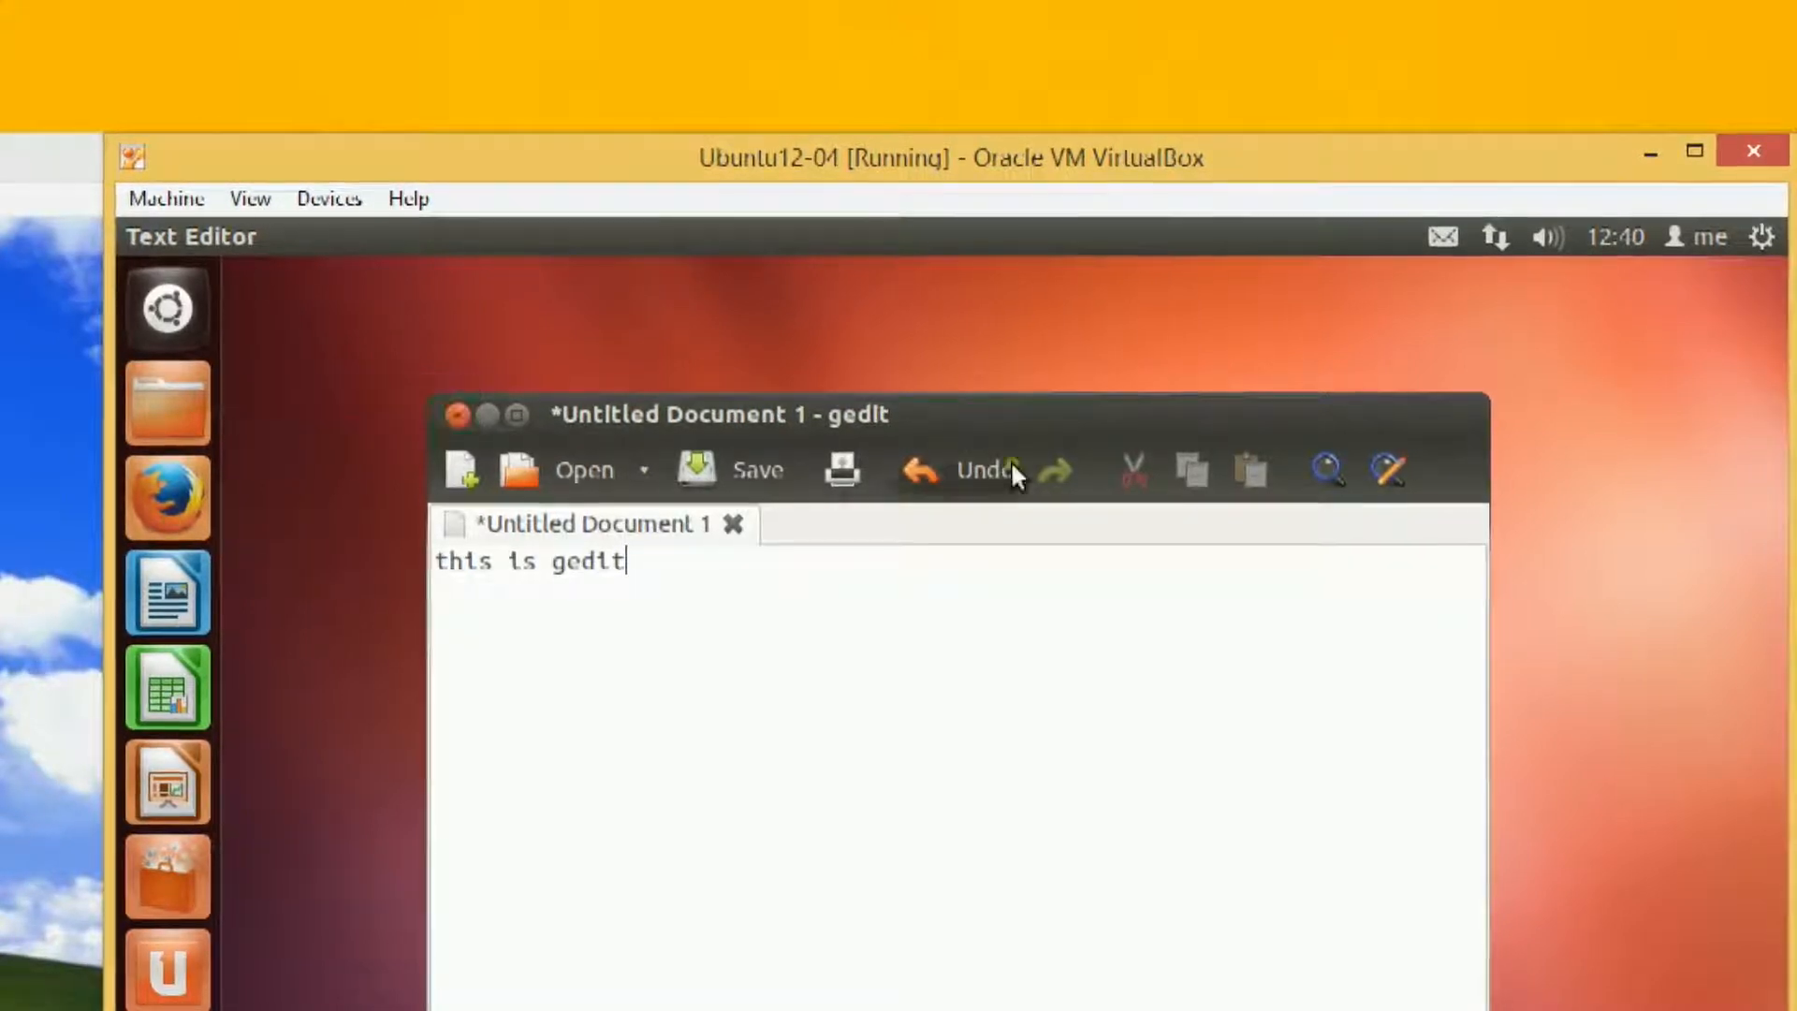
pyautogui.doubleClick(978, 406)
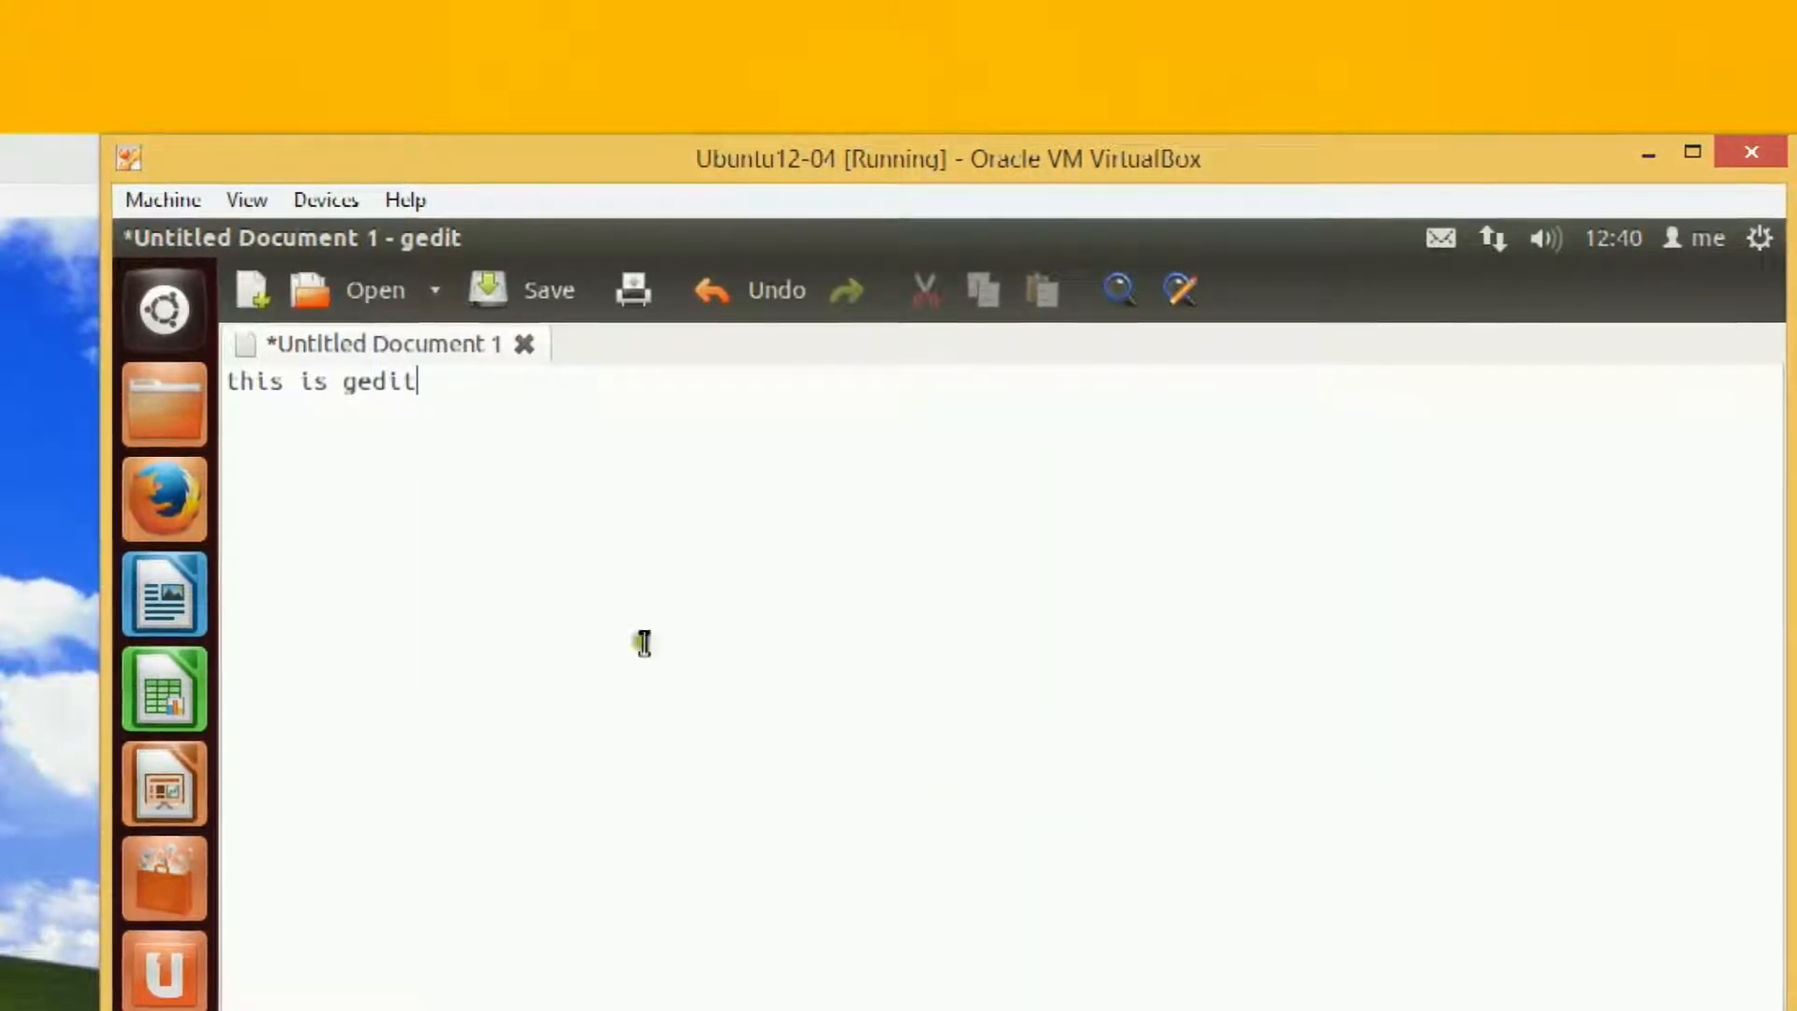
pyautogui.moveTo(655, 238)
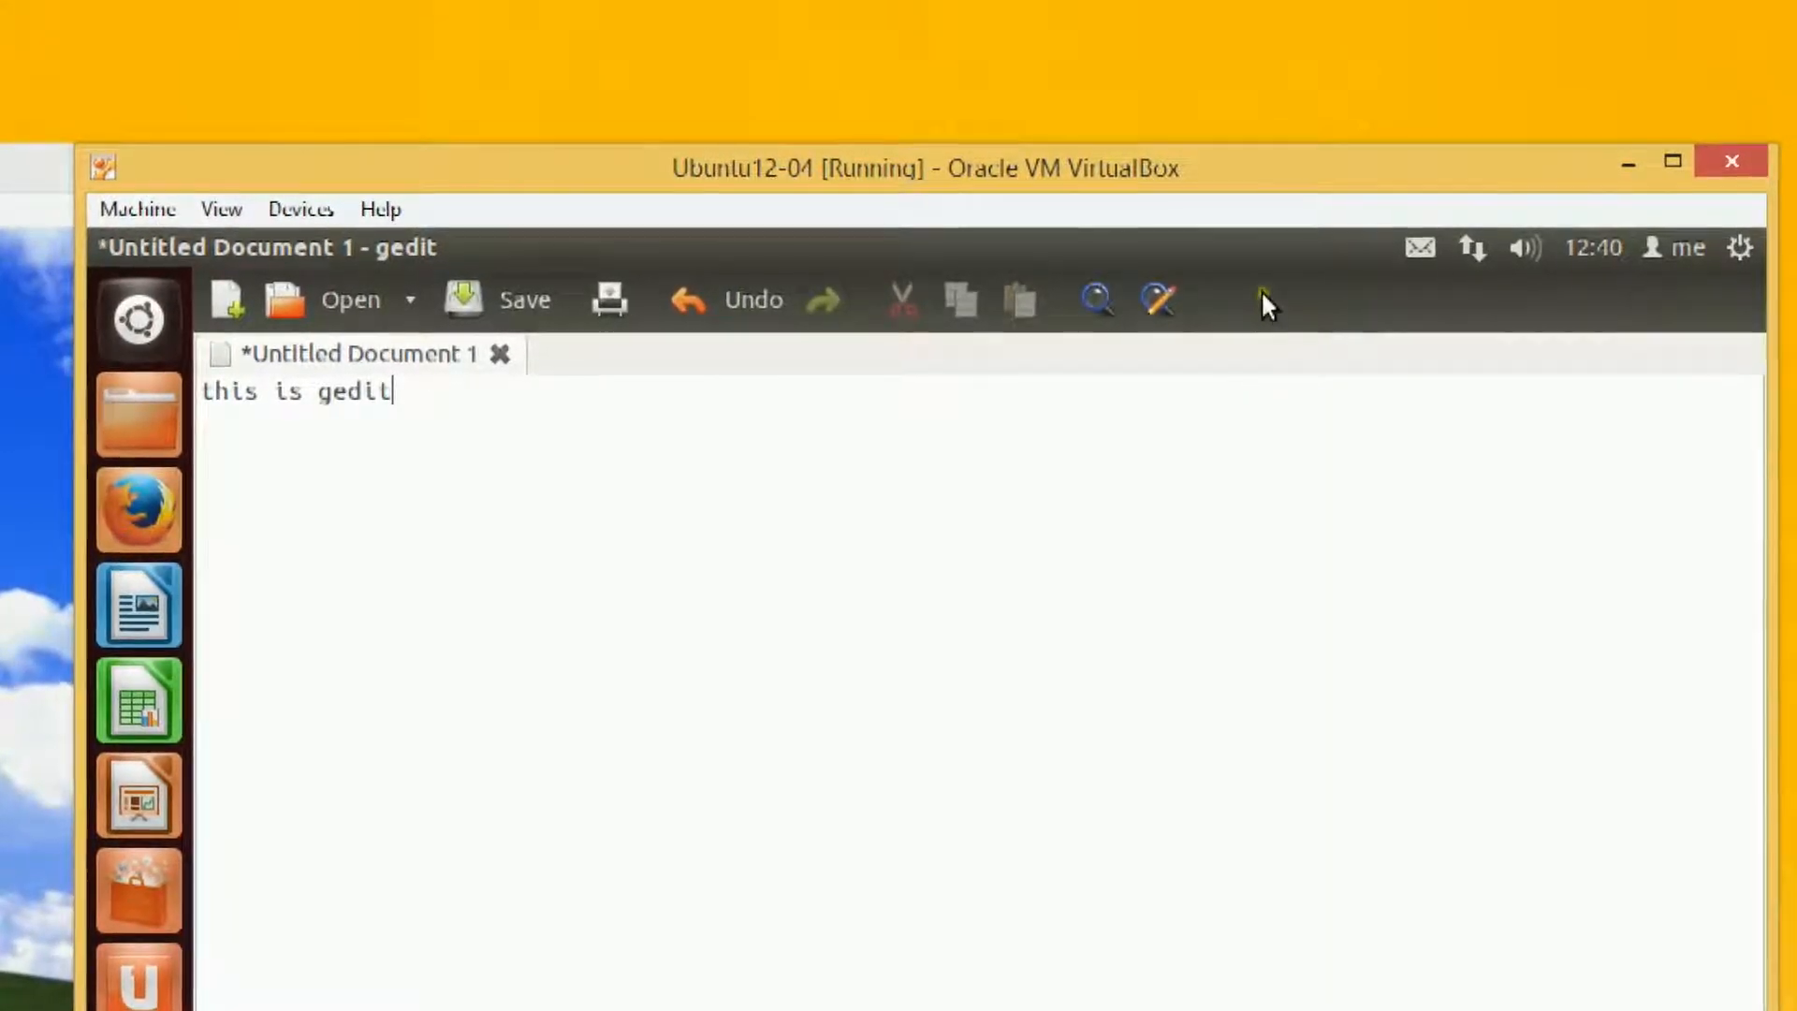
pyautogui.moveTo(1270, 254)
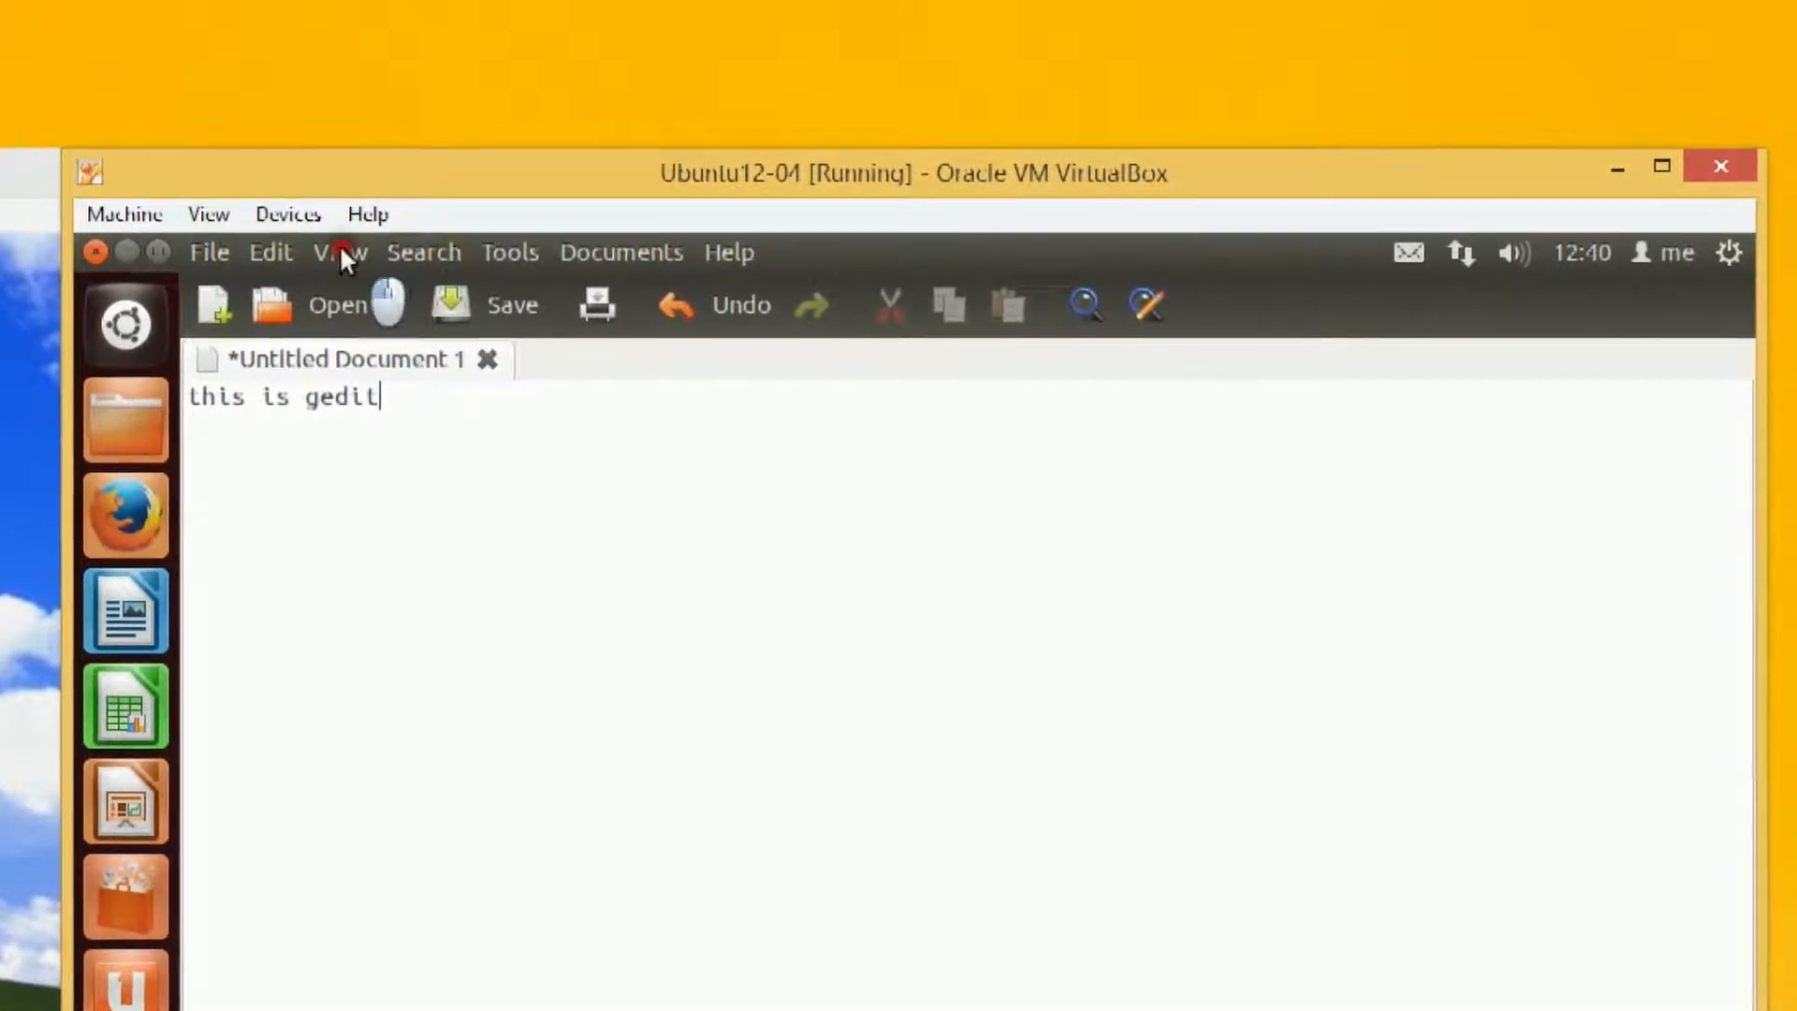
pyautogui.click(426, 251)
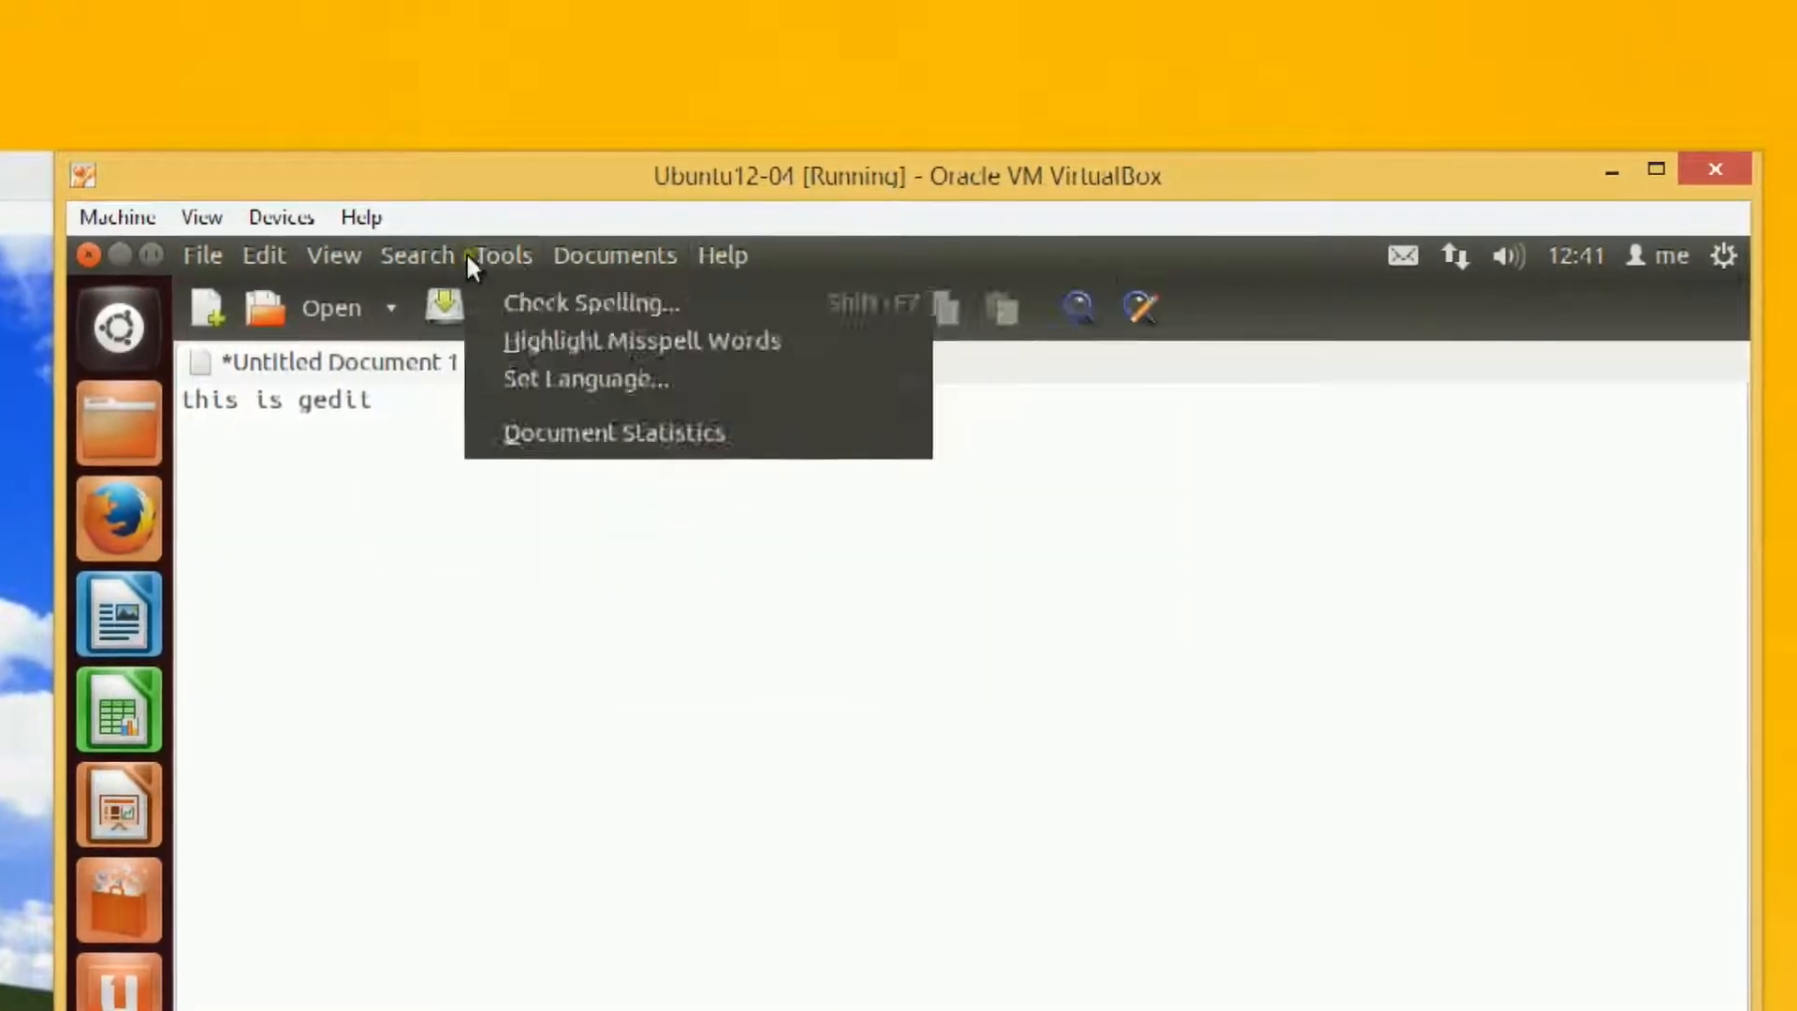
pyautogui.moveTo(202, 255)
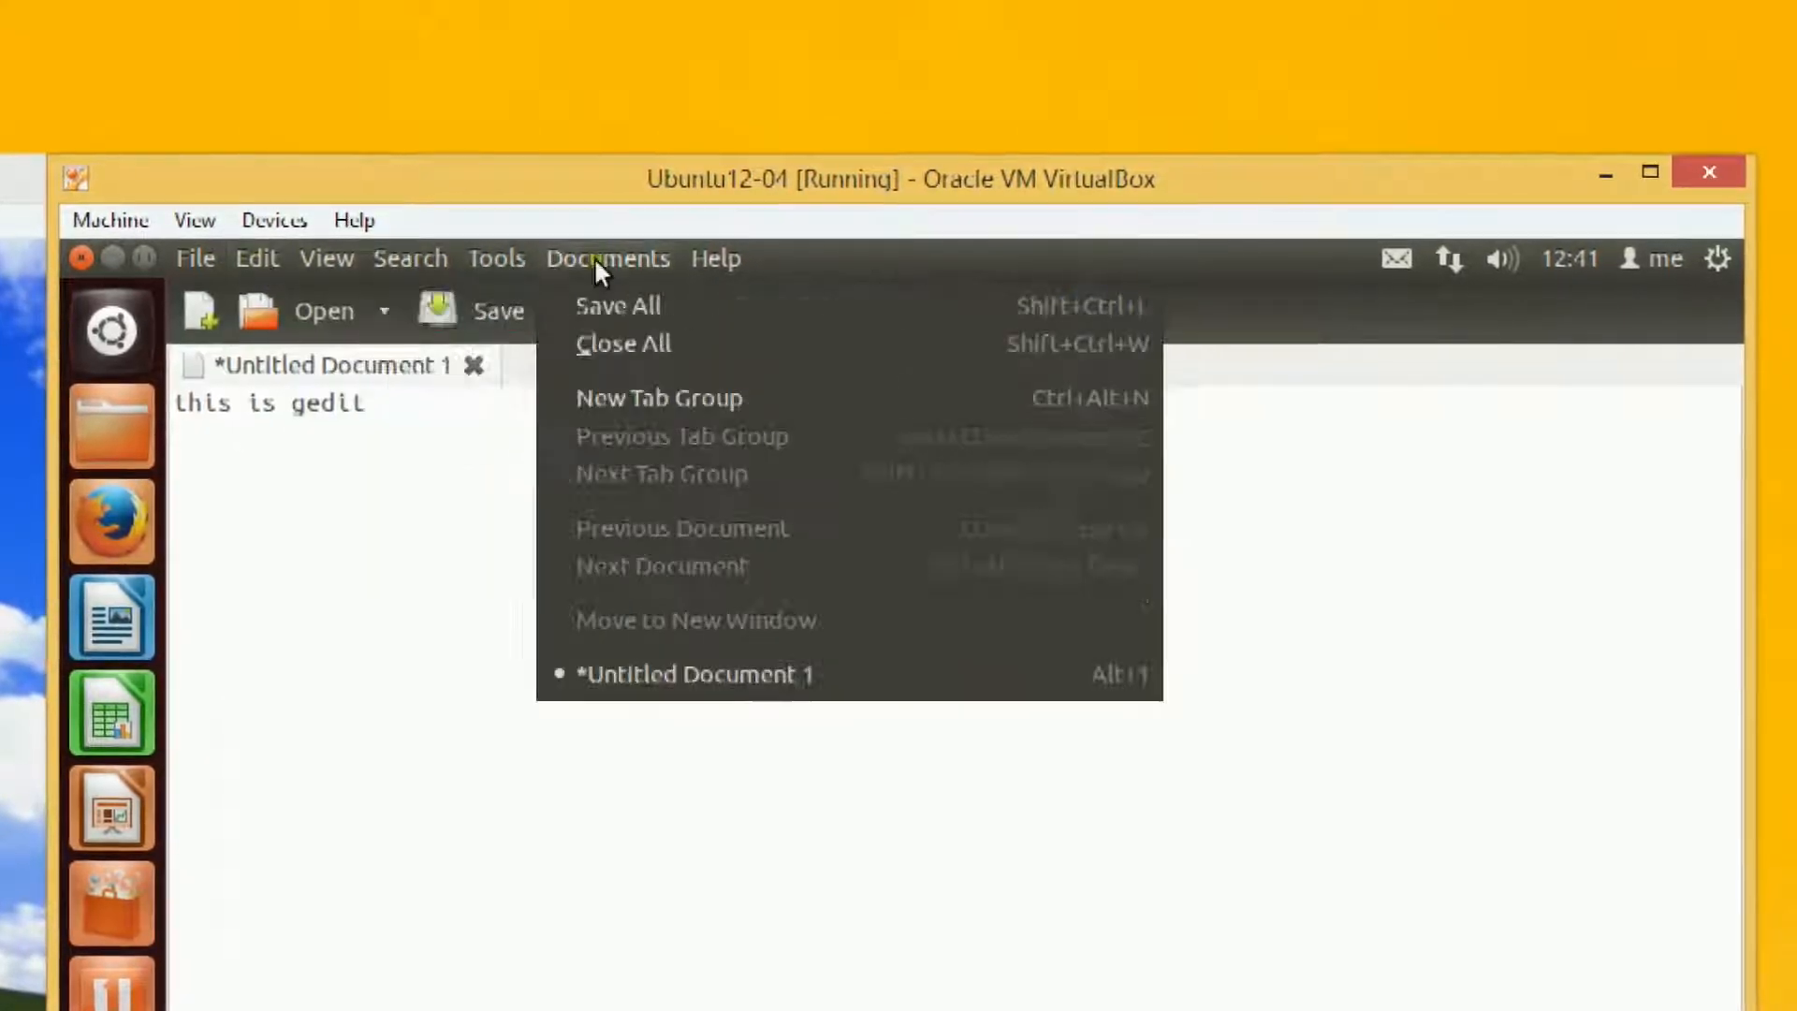
pyautogui.click(792, 264)
# - Pull the gedit window off the top panel to restore its smaller size, and maximize it again
pyautogui.moveTo(854, 268); pyautogui.dragTo(884, 459)
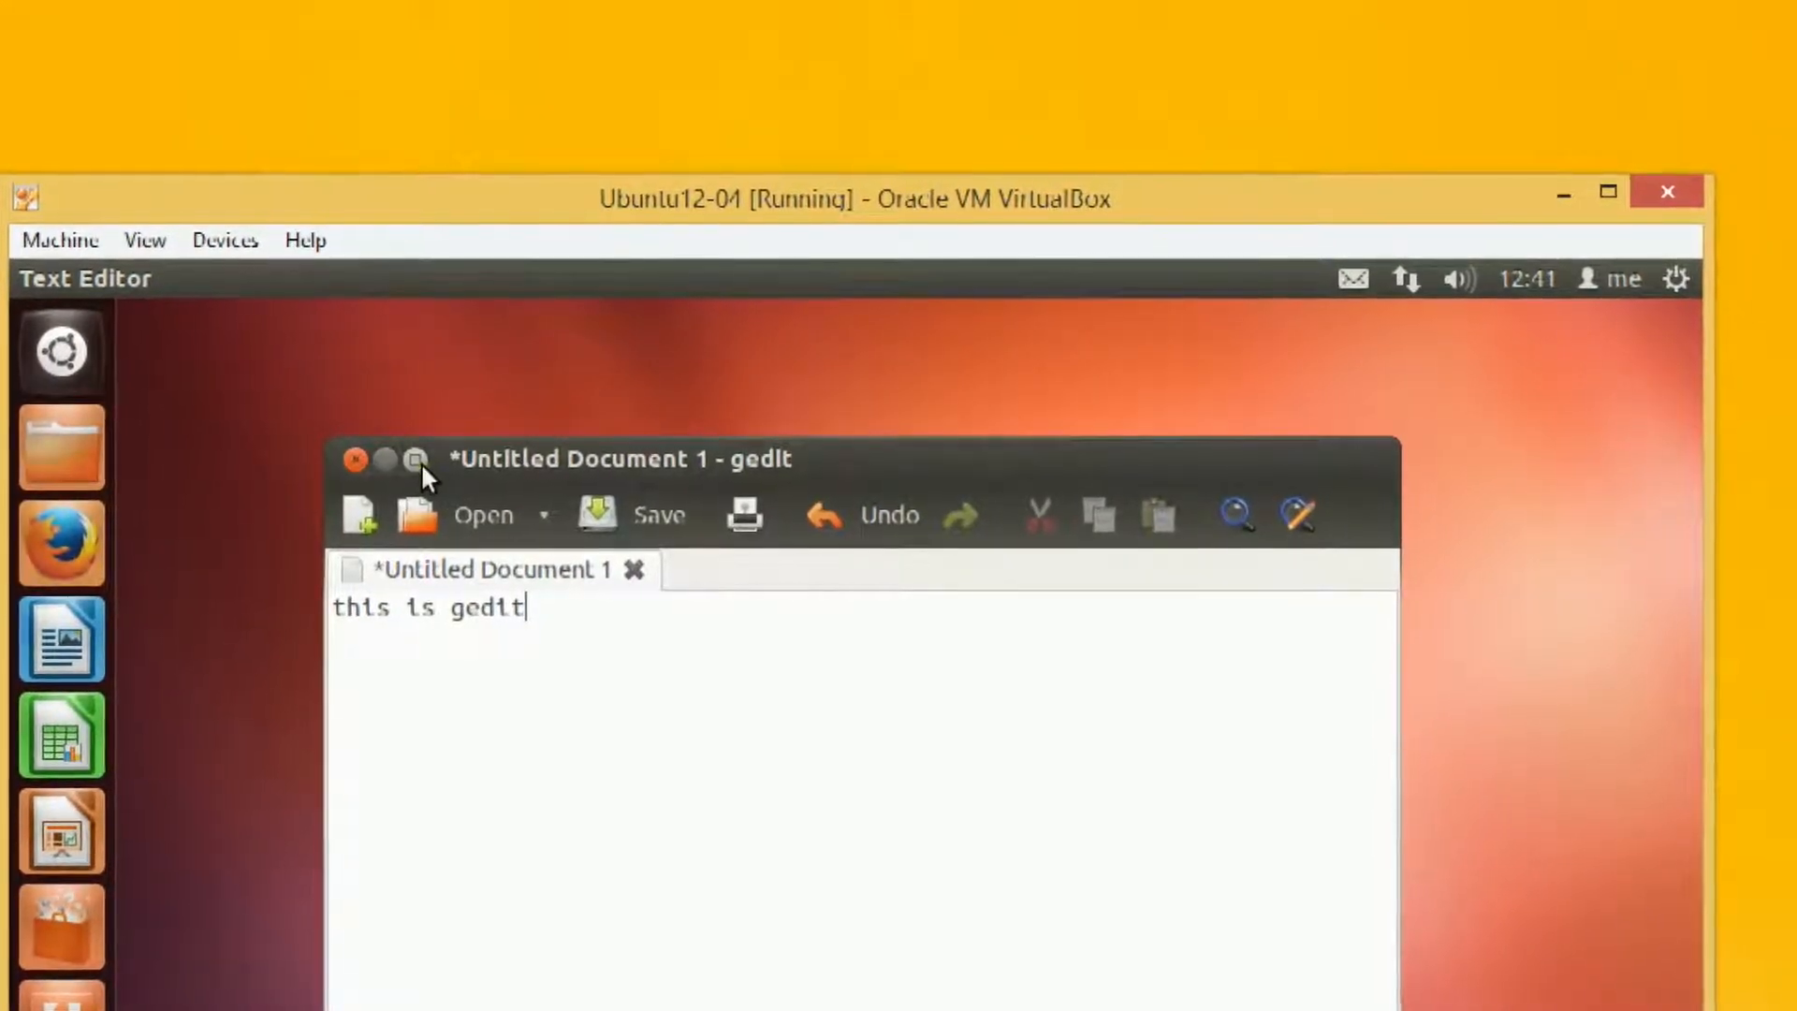
pyautogui.doubleClick(845, 464)
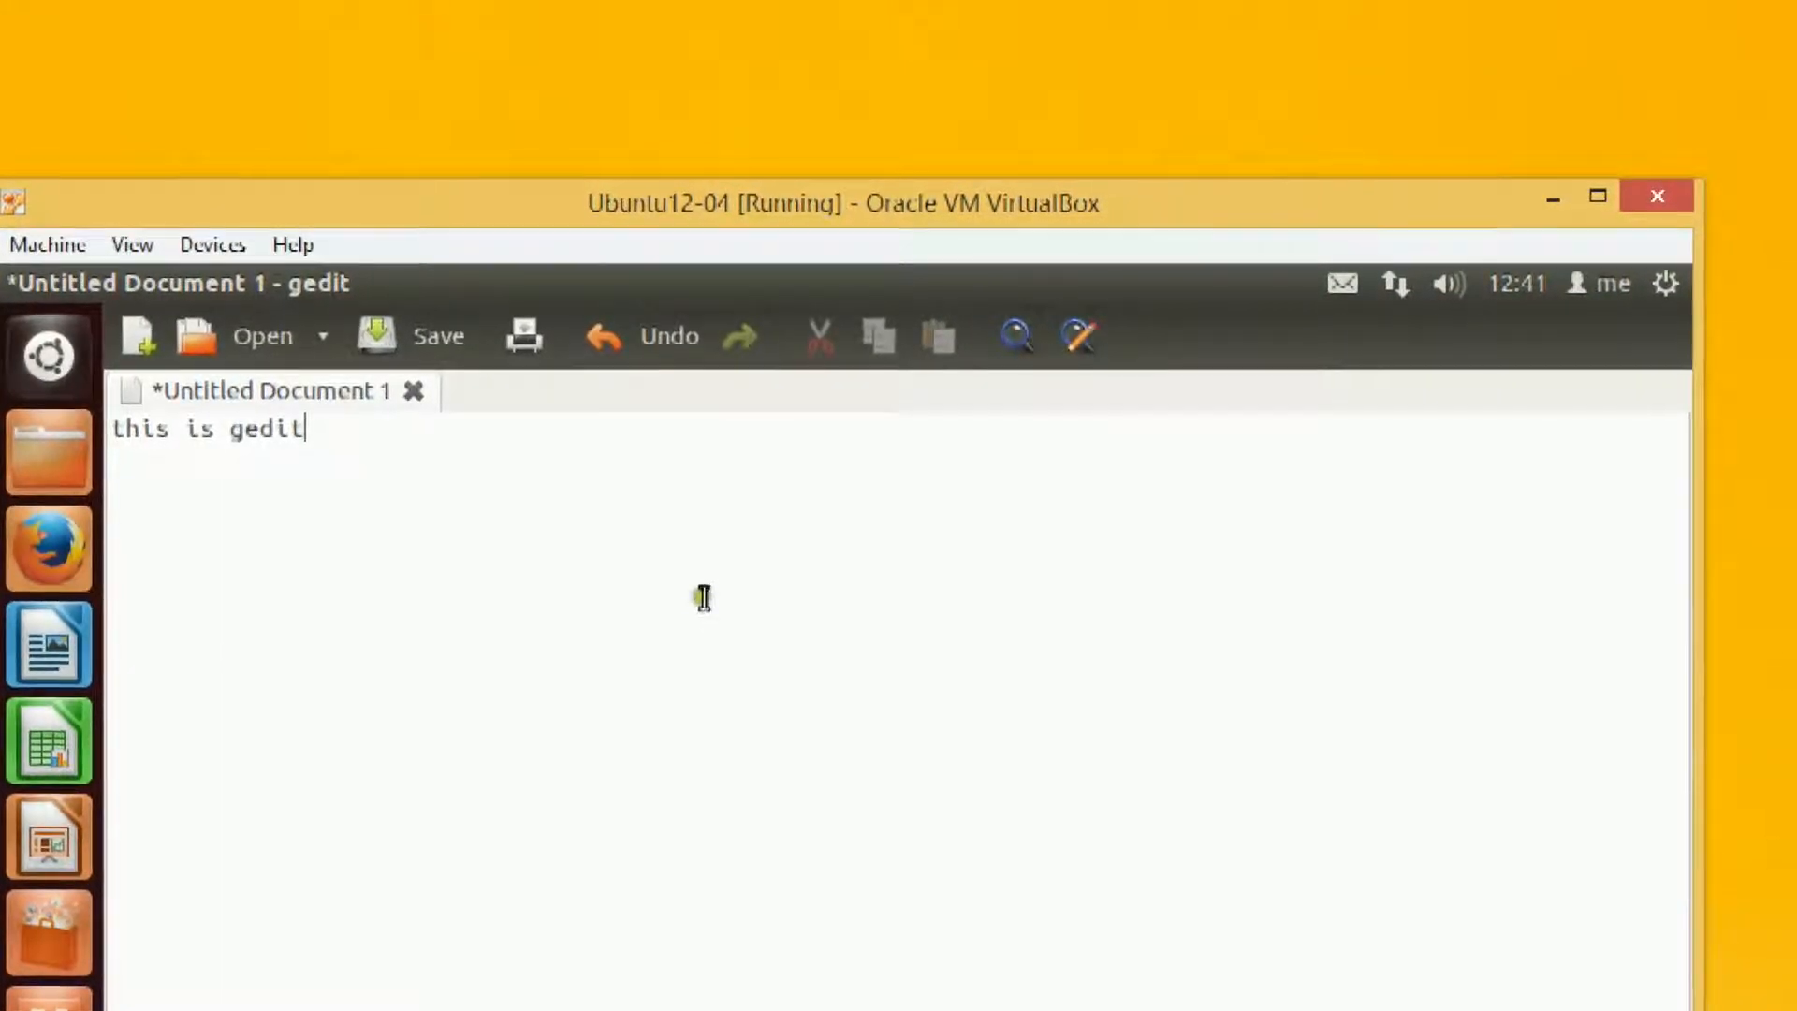
pyautogui.moveTo(1155, 289)
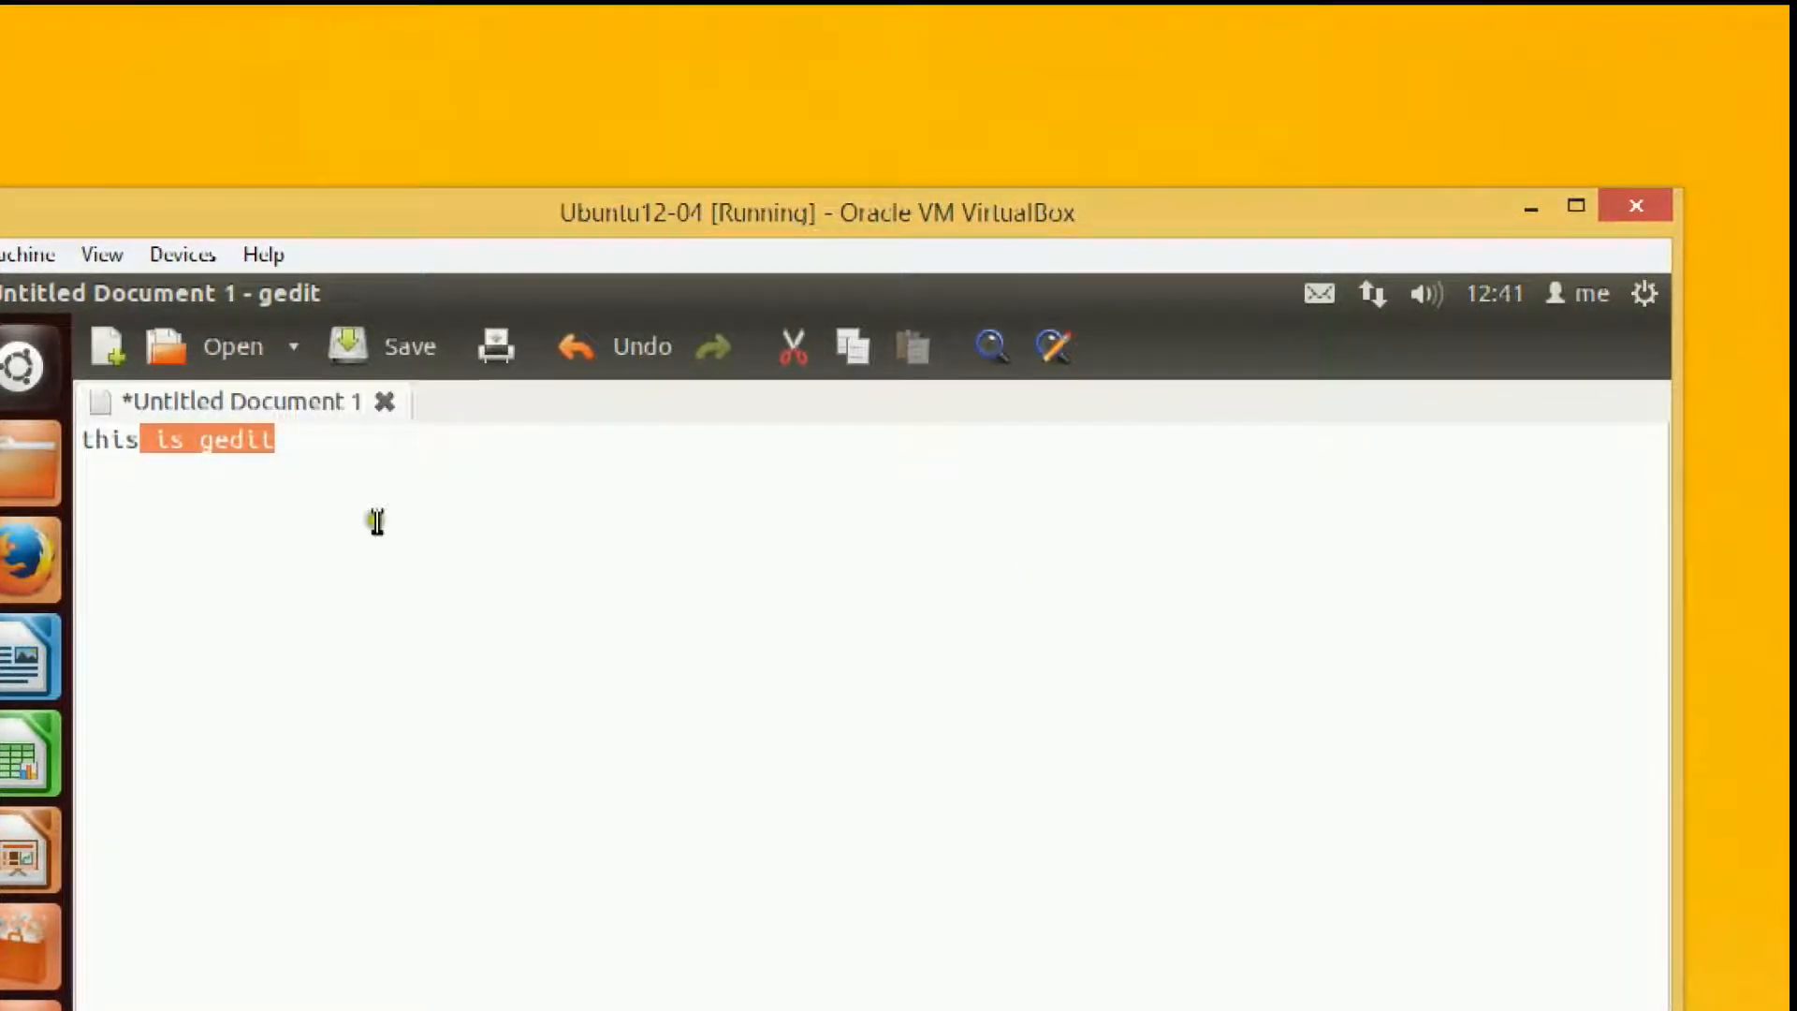
# - Restore the maximized gedit window in Ubuntu to its smaller size and close the document without saving
pyautogui.click(491, 668)
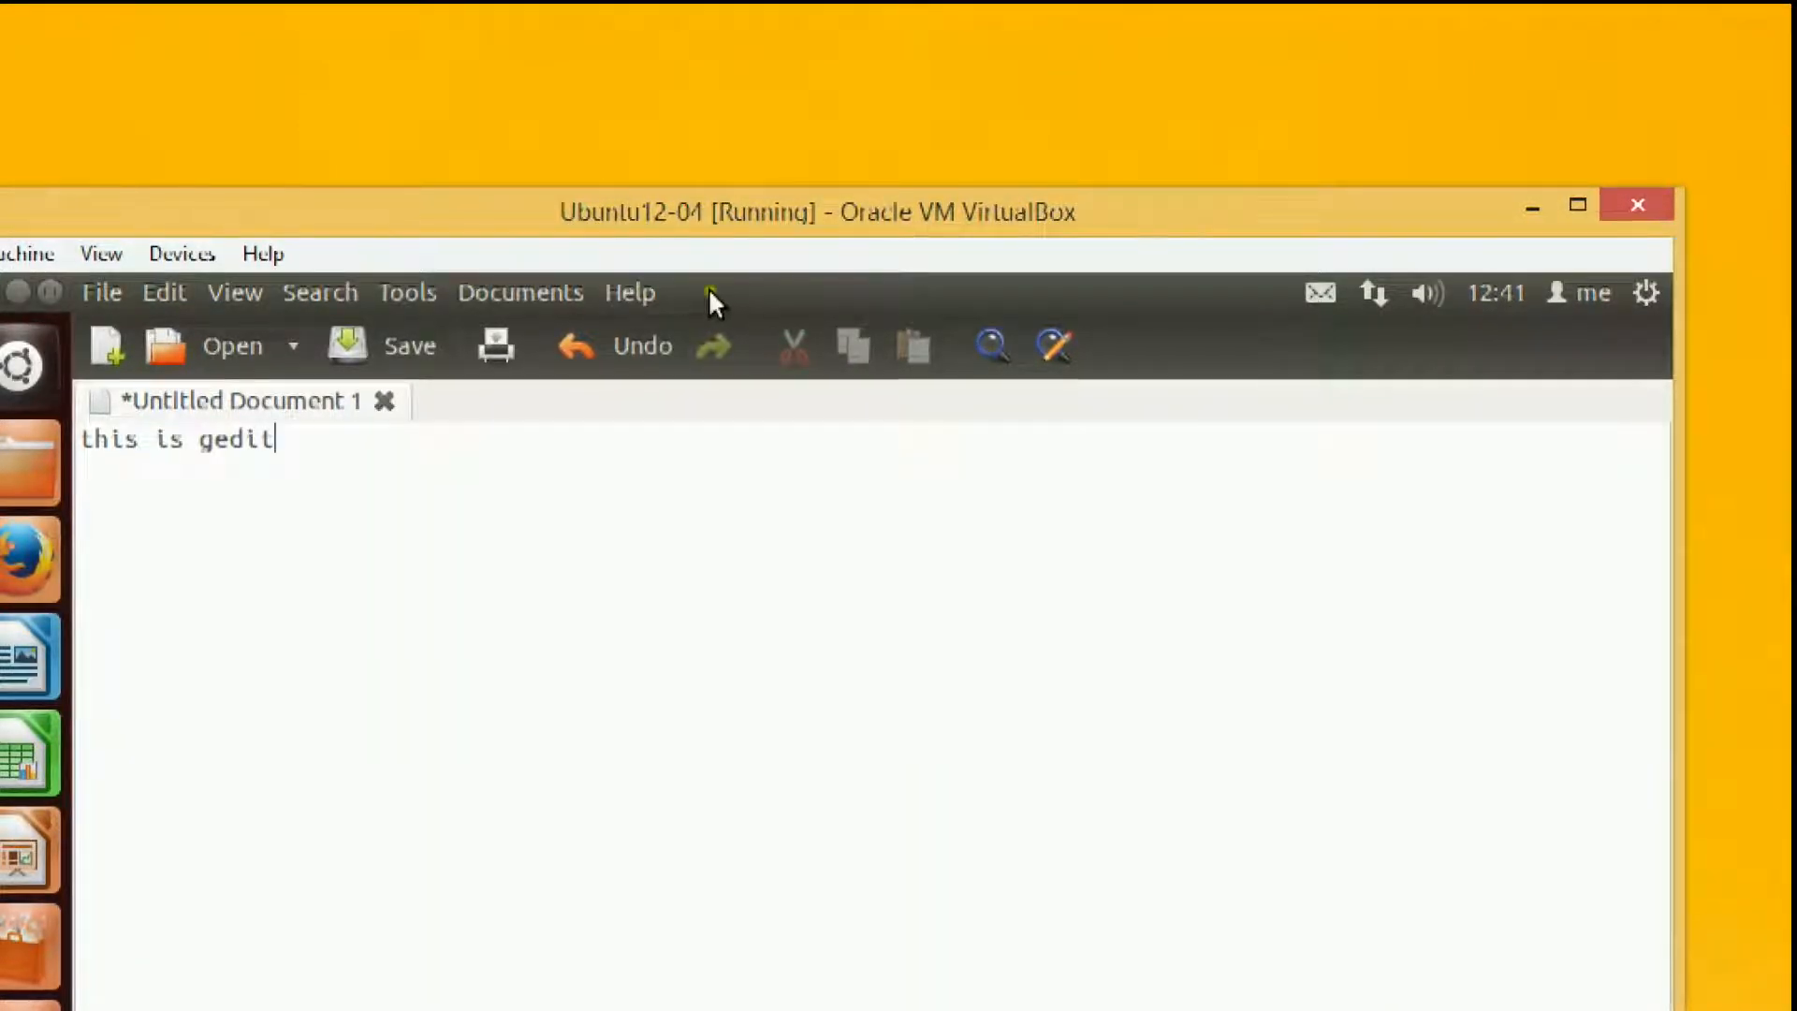
pyautogui.doubleClick(772, 290)
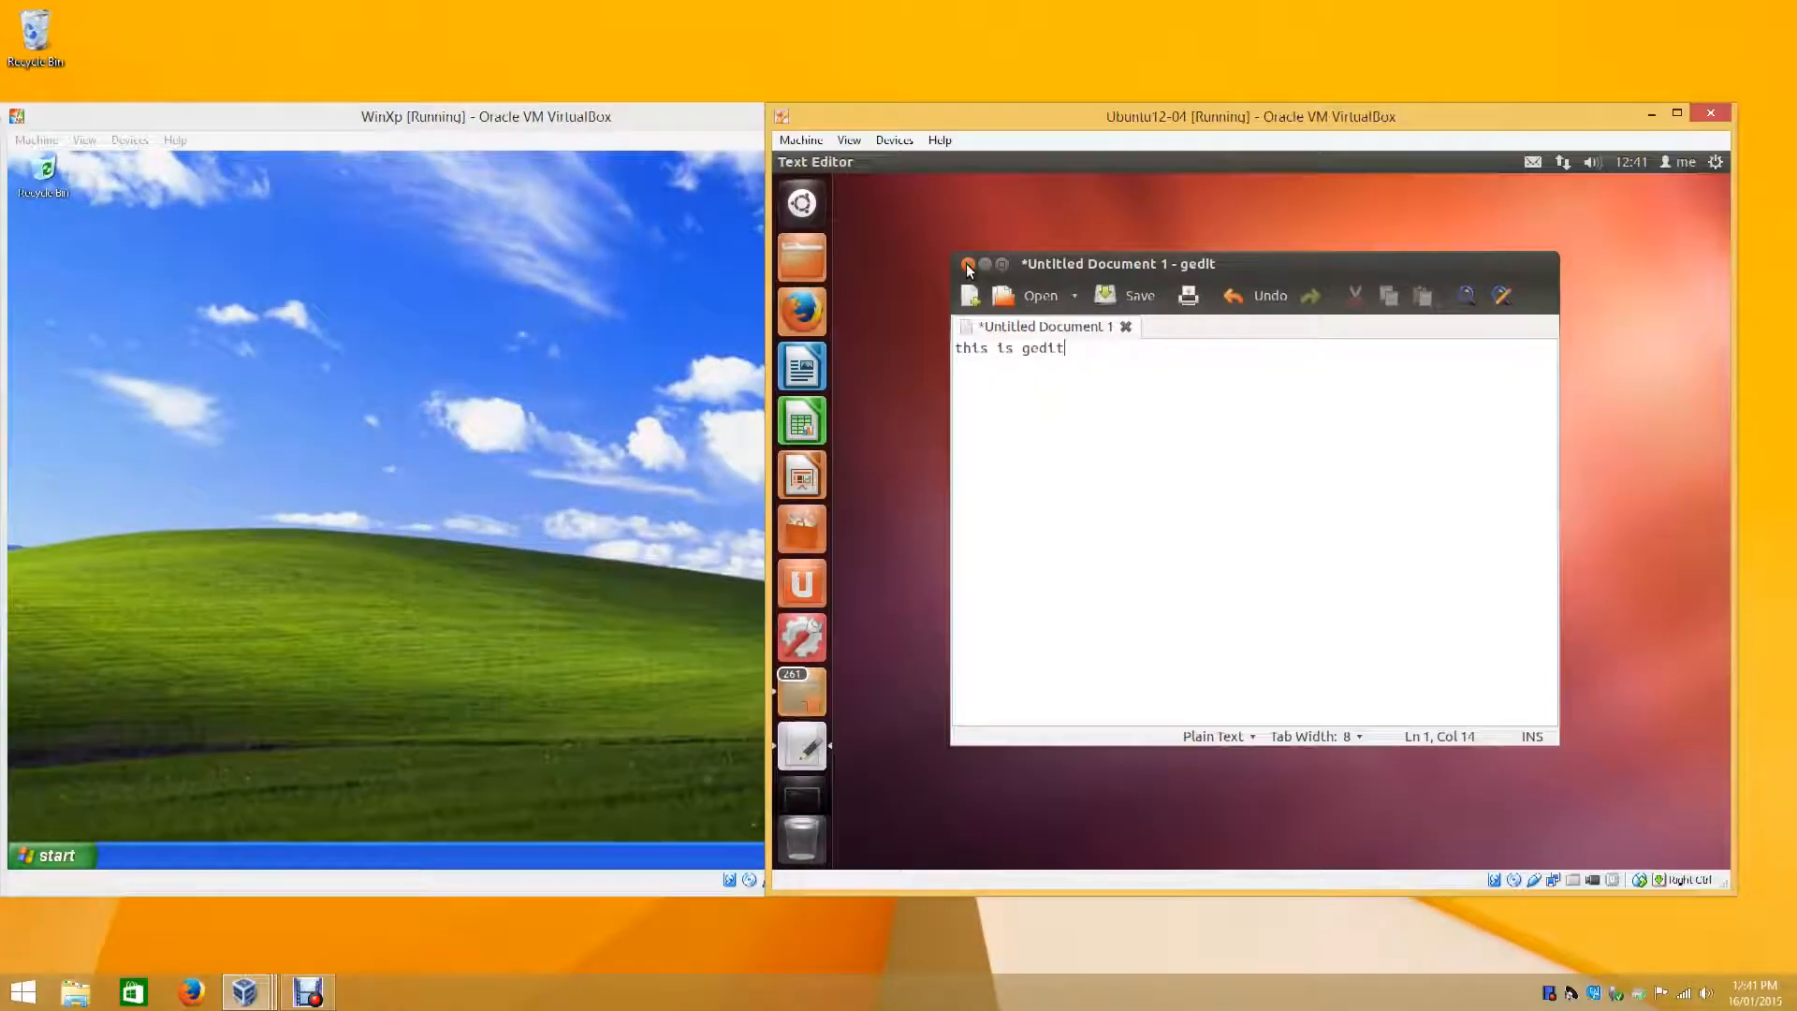
pyautogui.click(967, 266)
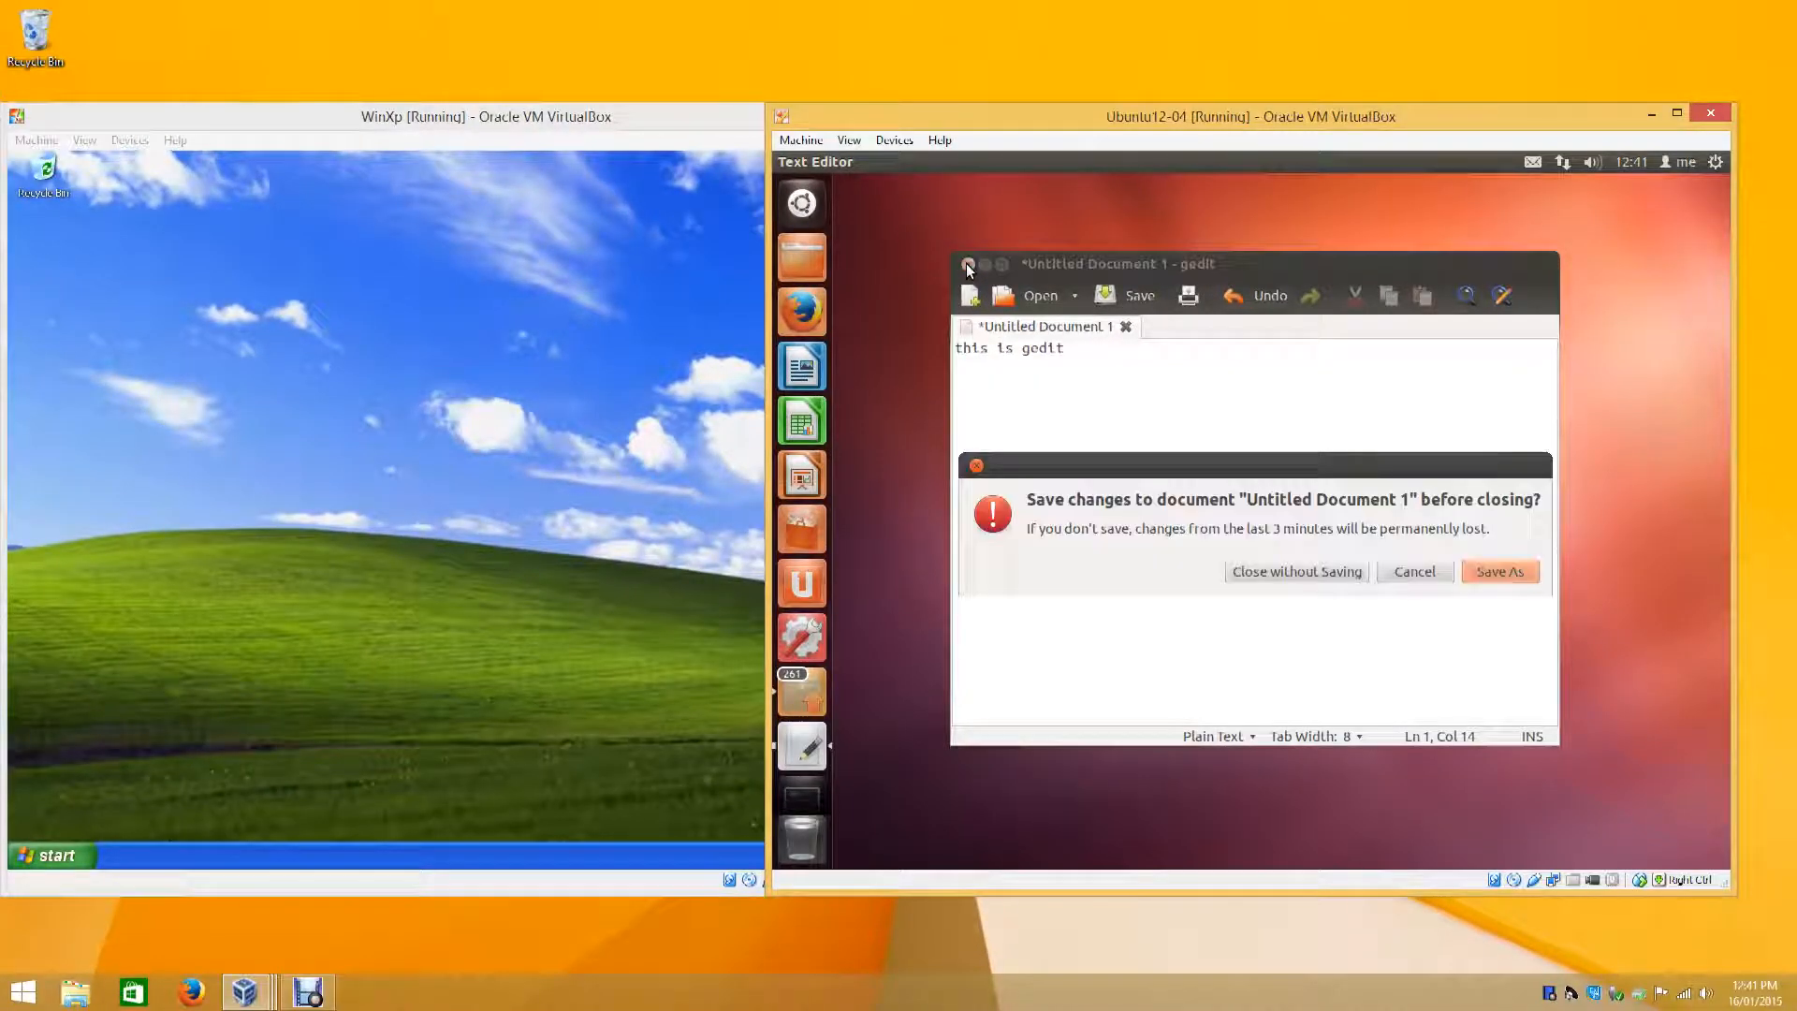
pyautogui.click(1310, 571)
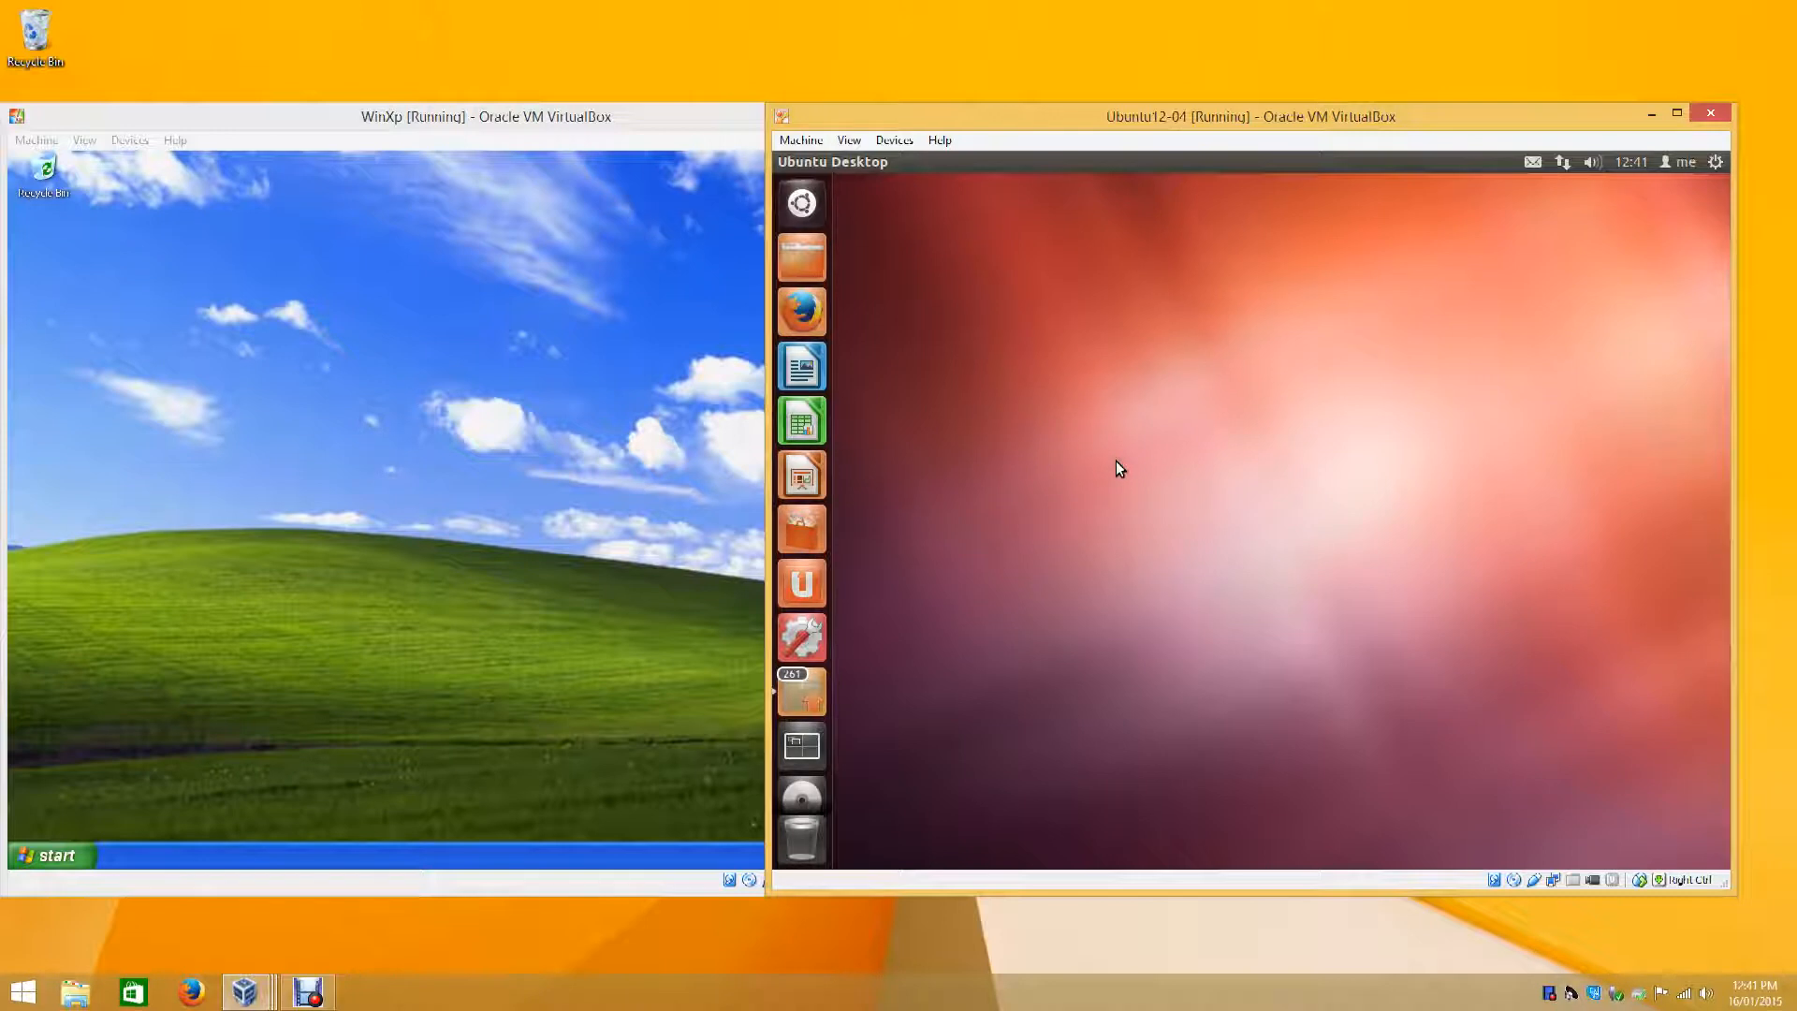
# - Open Display Properties for the Windows XP desktop and look through its Screen Saver, Desktop, Appearance and Settings options
pyautogui.click(502, 552)
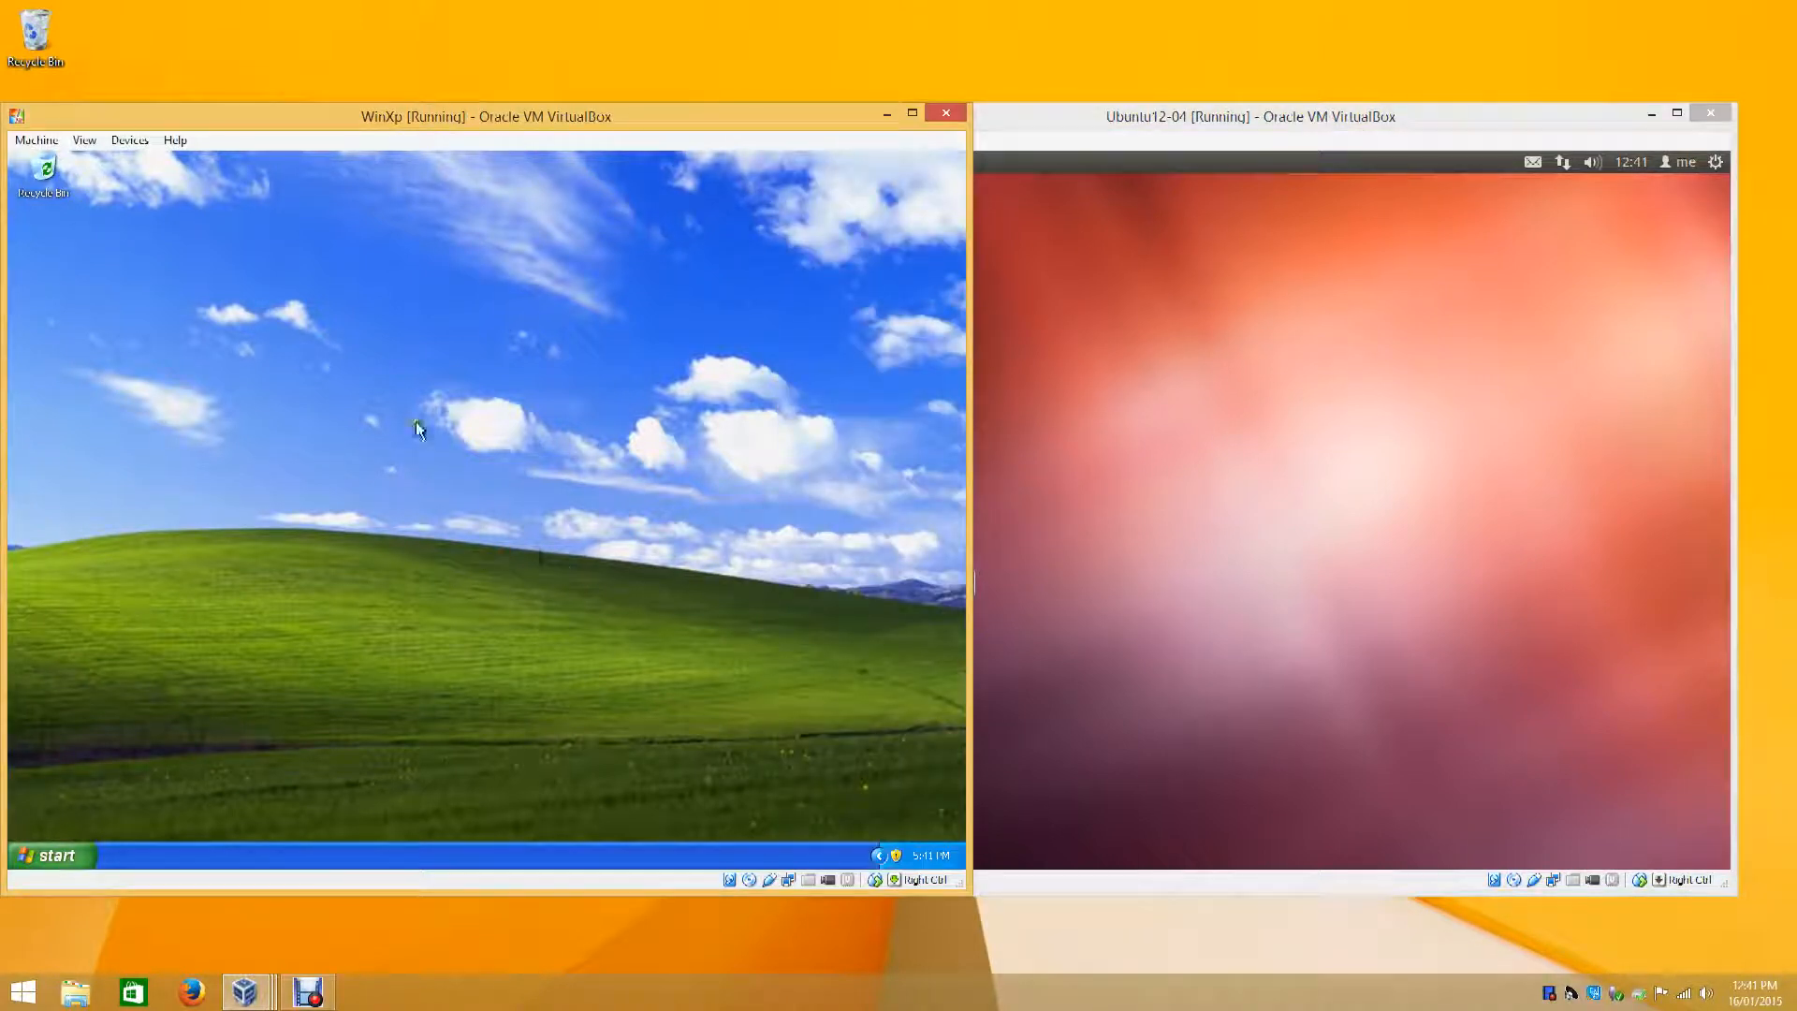
pyautogui.click(1046, 460)
pyautogui.click(435, 419)
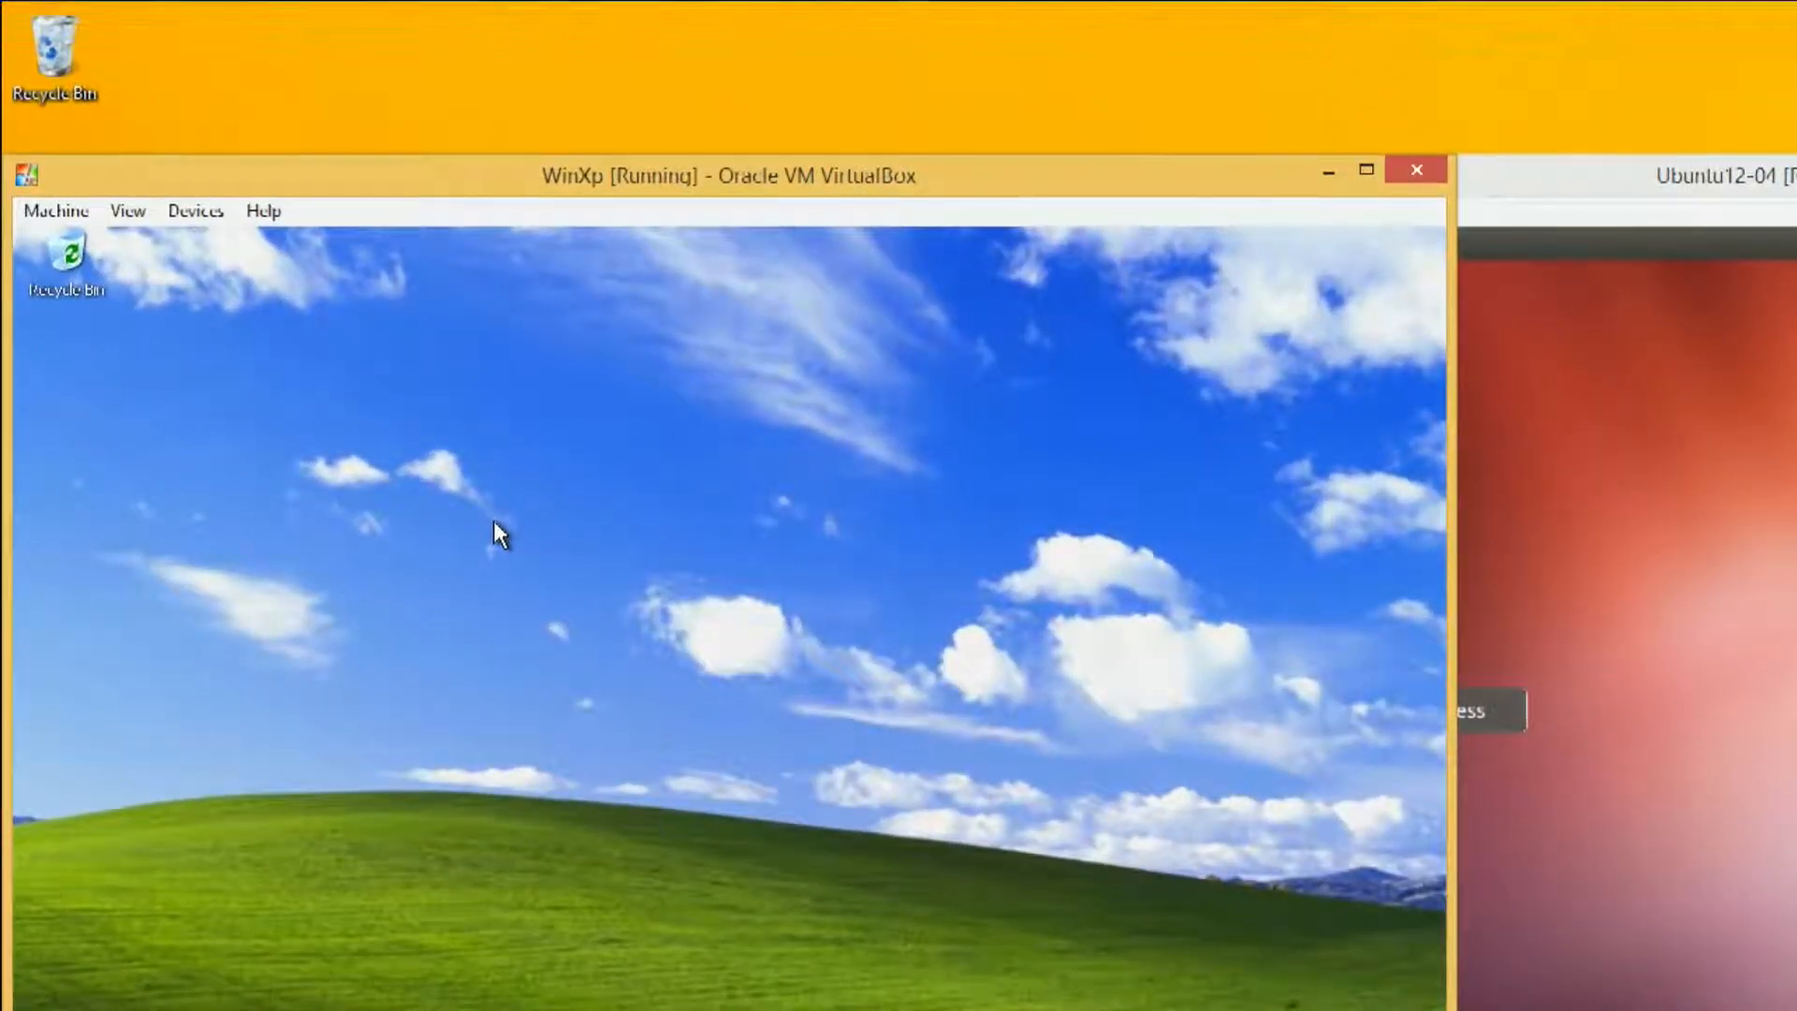
pyautogui.rightClick(521, 534)
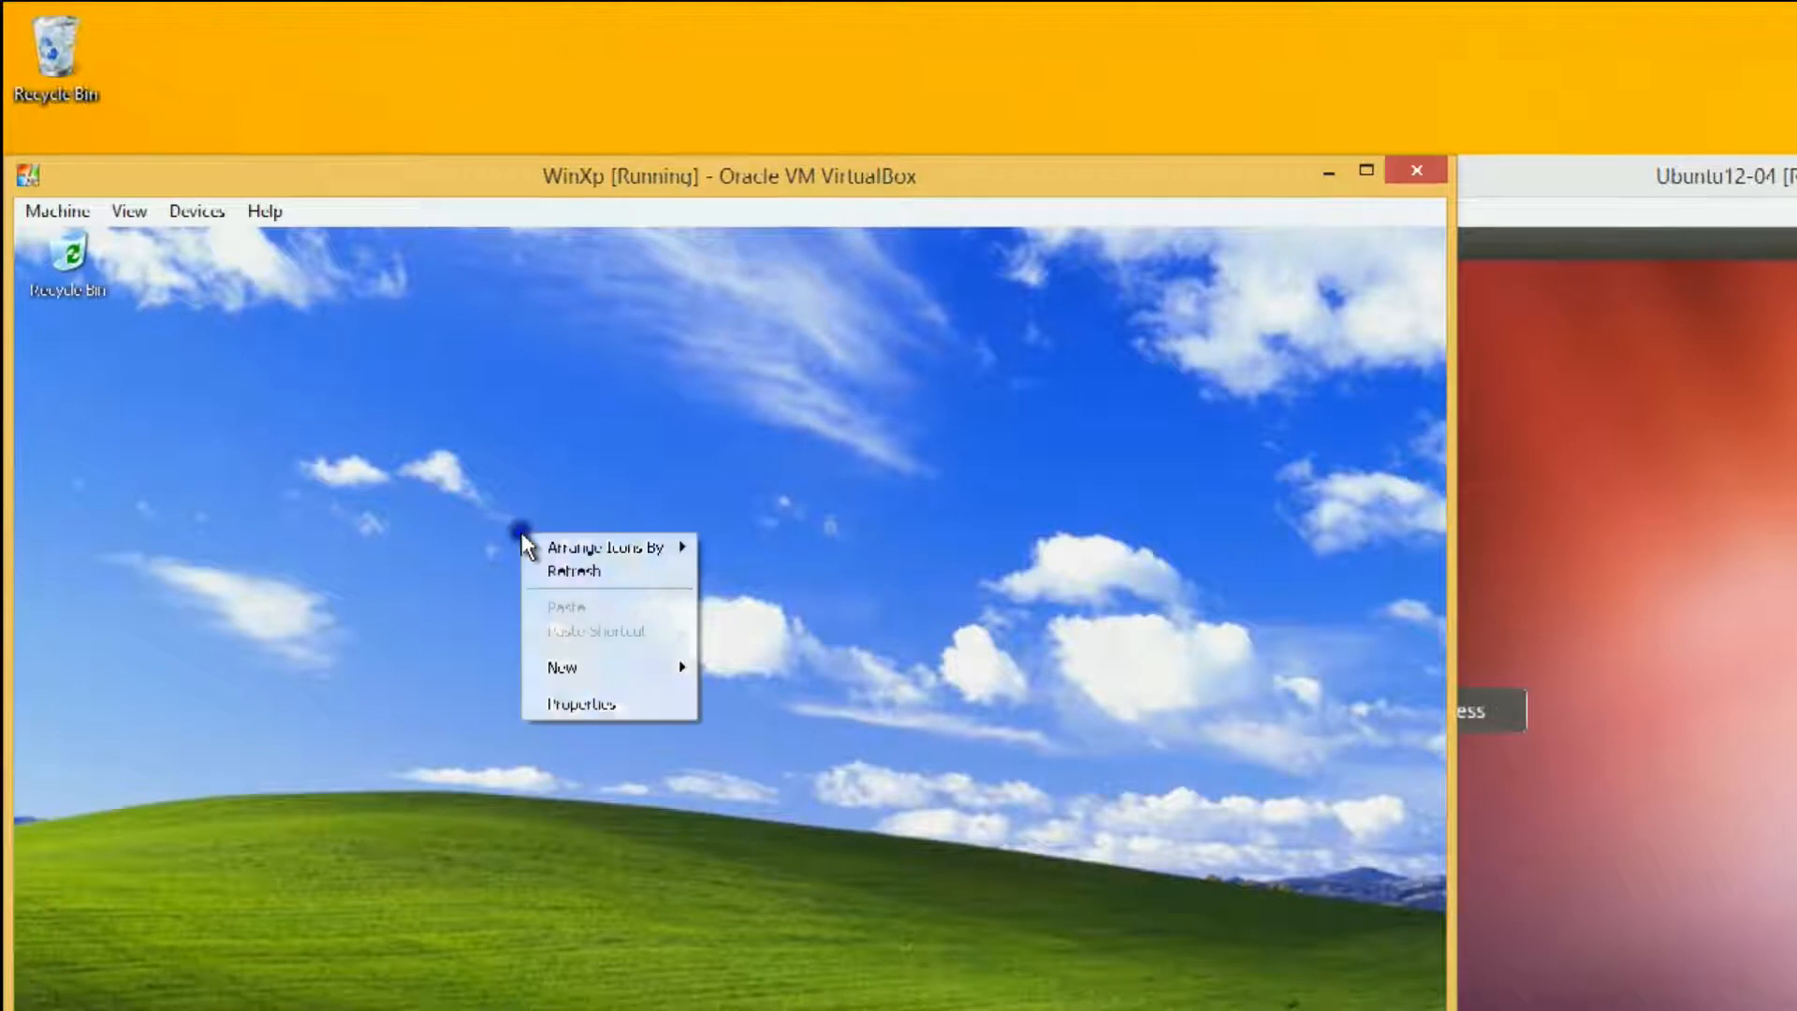
pyautogui.click(620, 707)
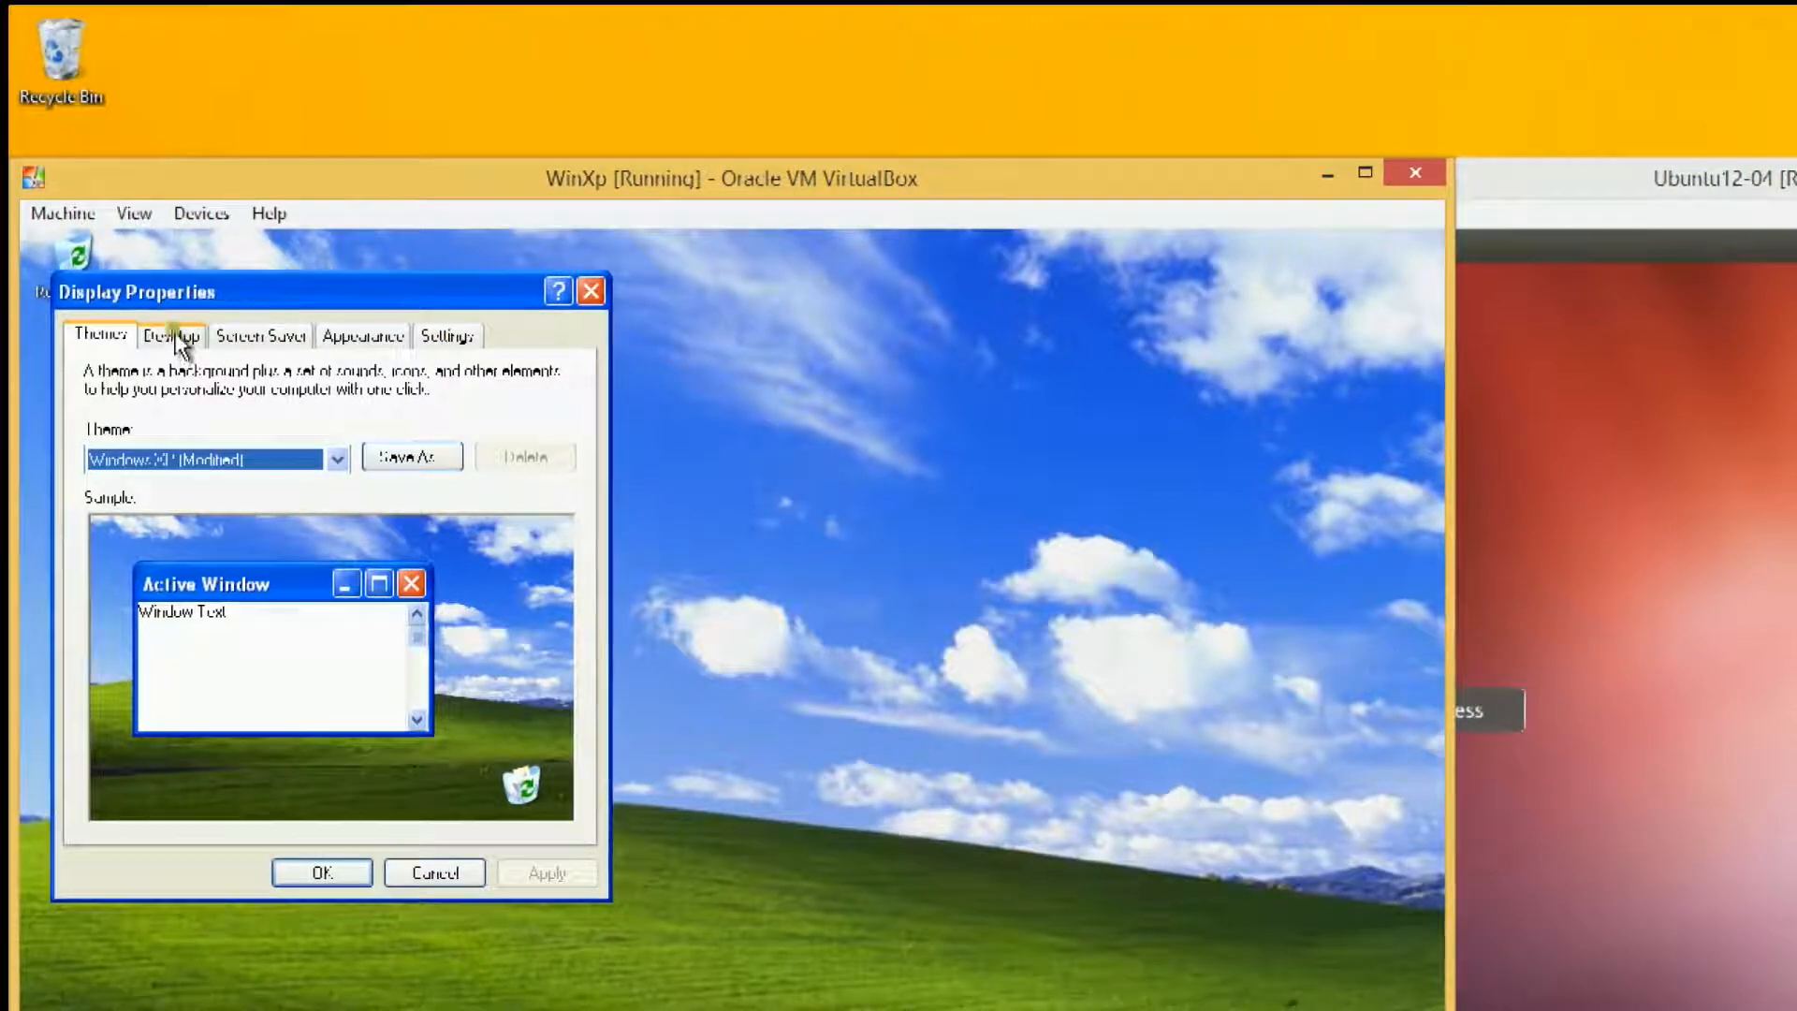
pyautogui.click(264, 335)
pyautogui.click(176, 335)
pyautogui.click(365, 337)
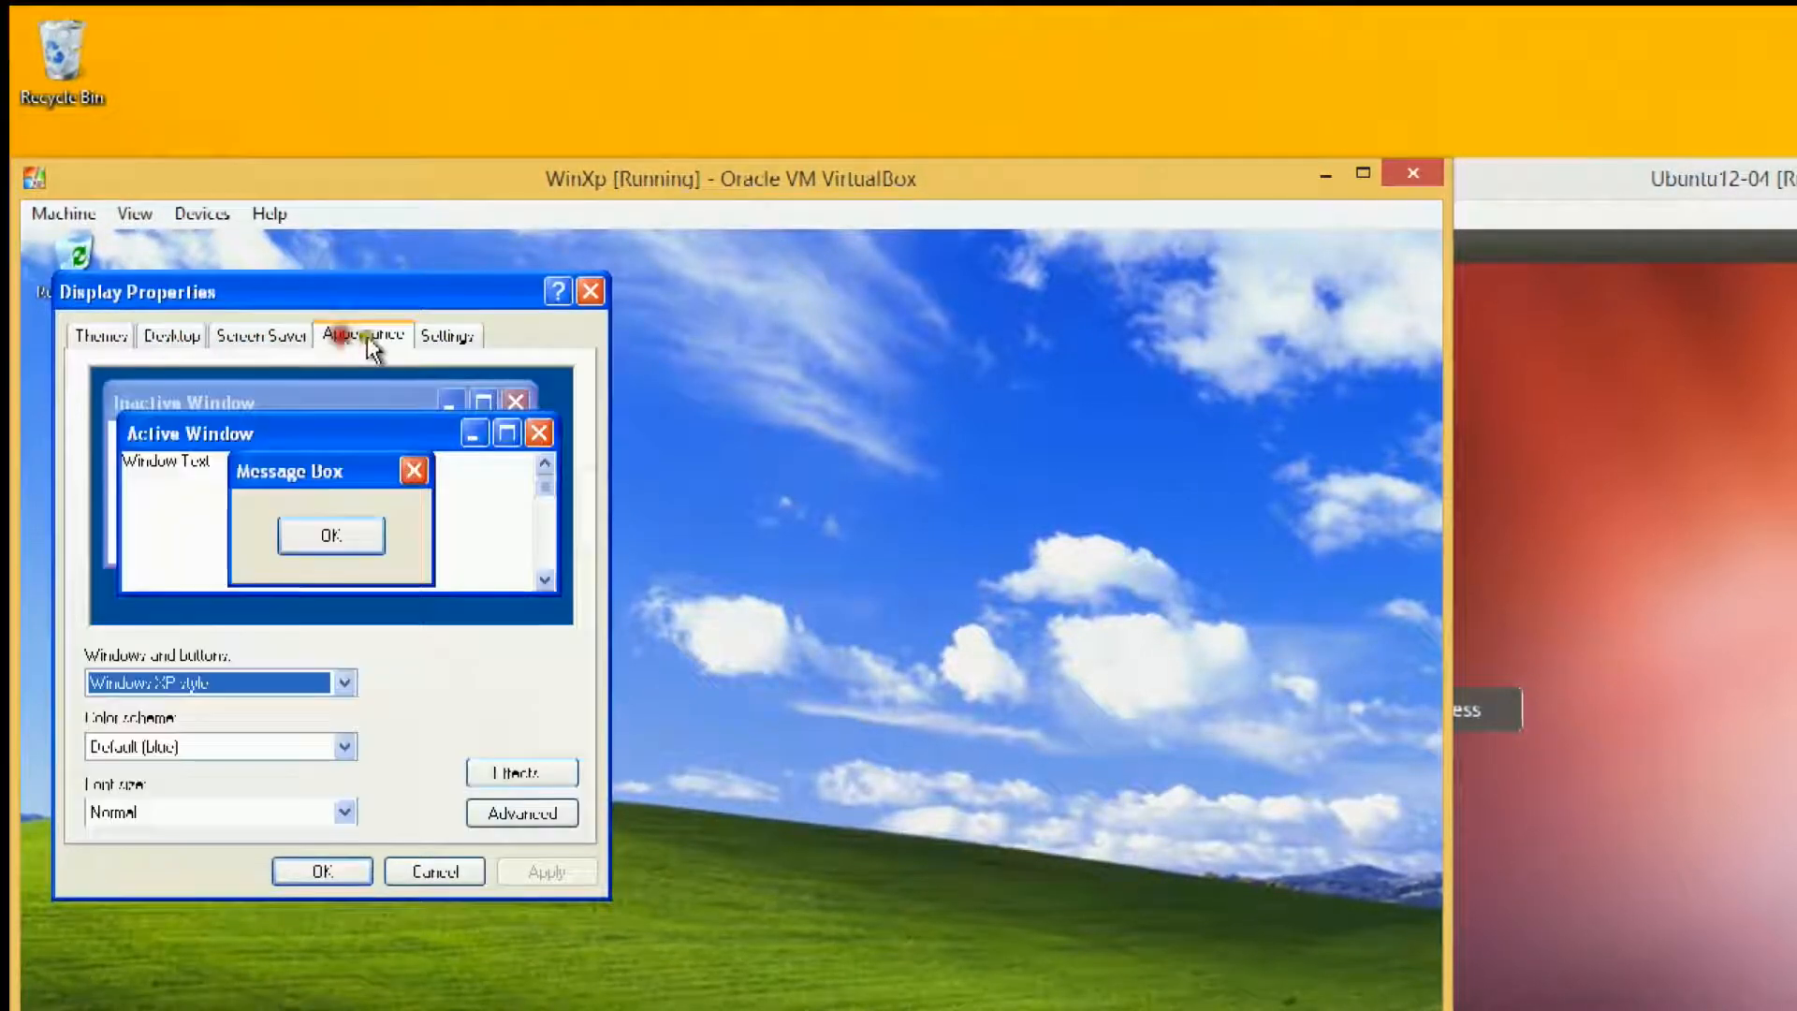
pyautogui.click(442, 334)
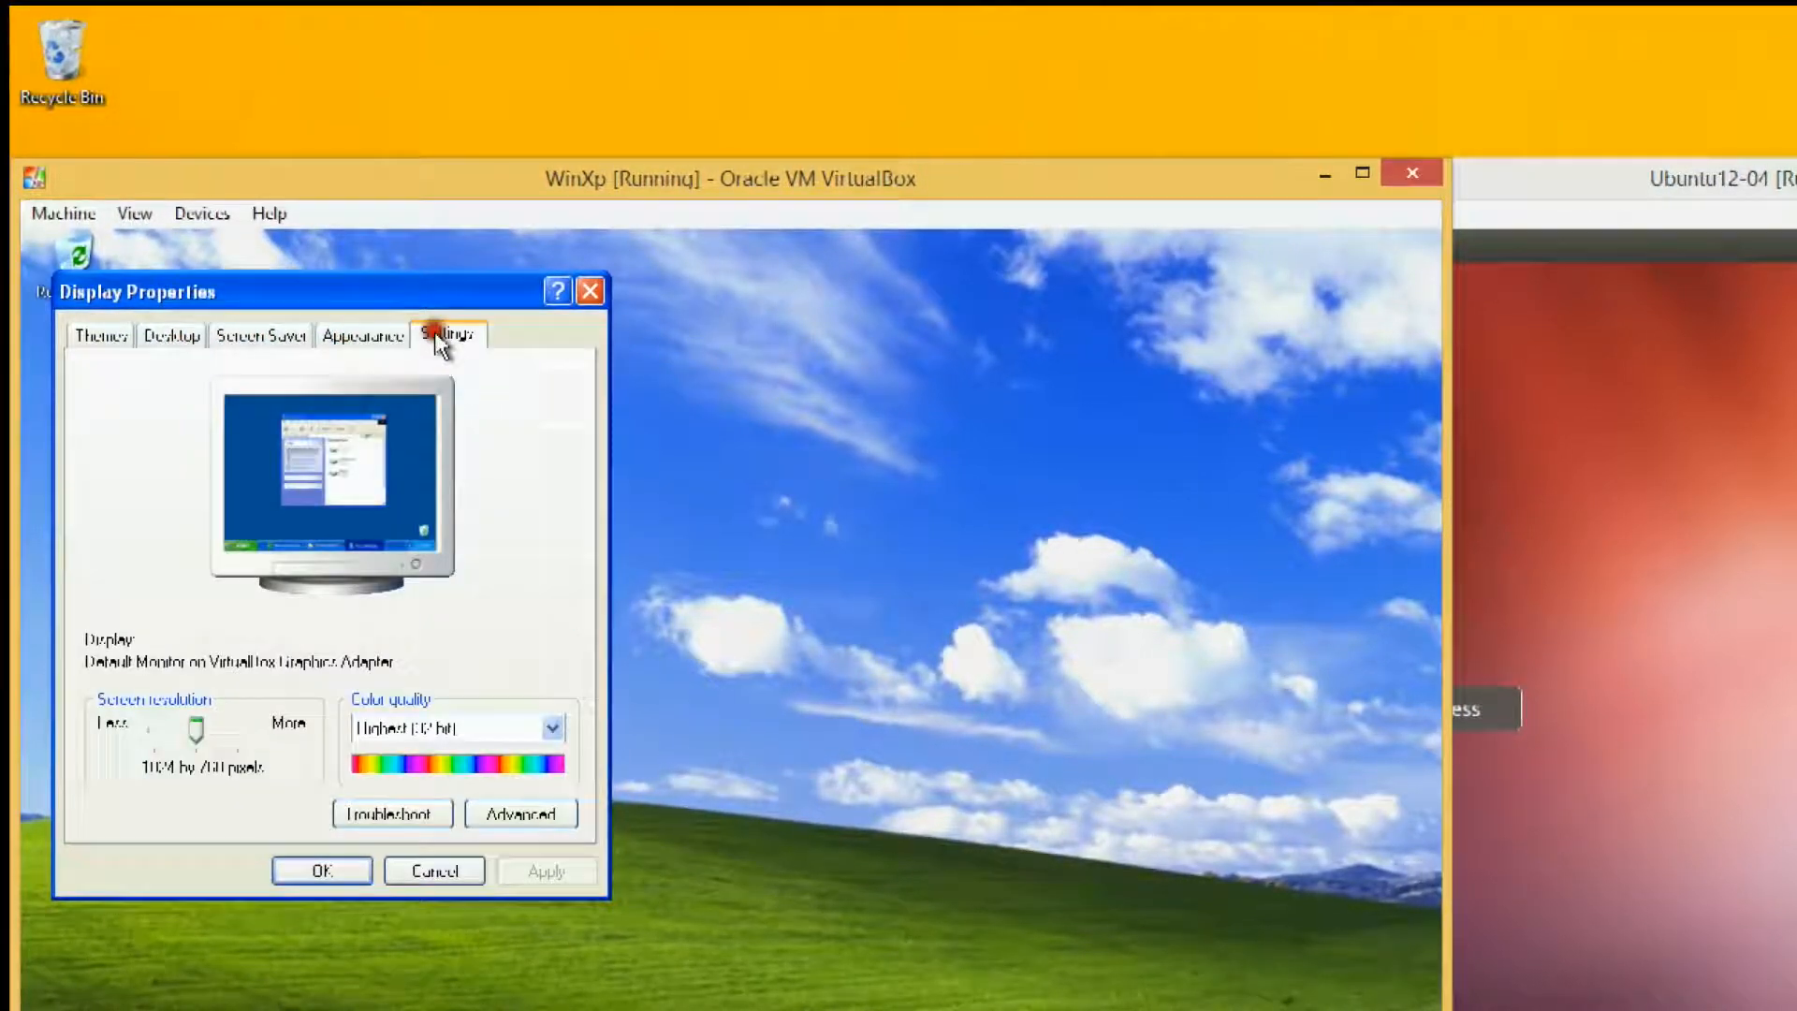
# - Set the Windows XP desktop background to Autumn
pyautogui.click(171, 335)
pyautogui.click(139, 694)
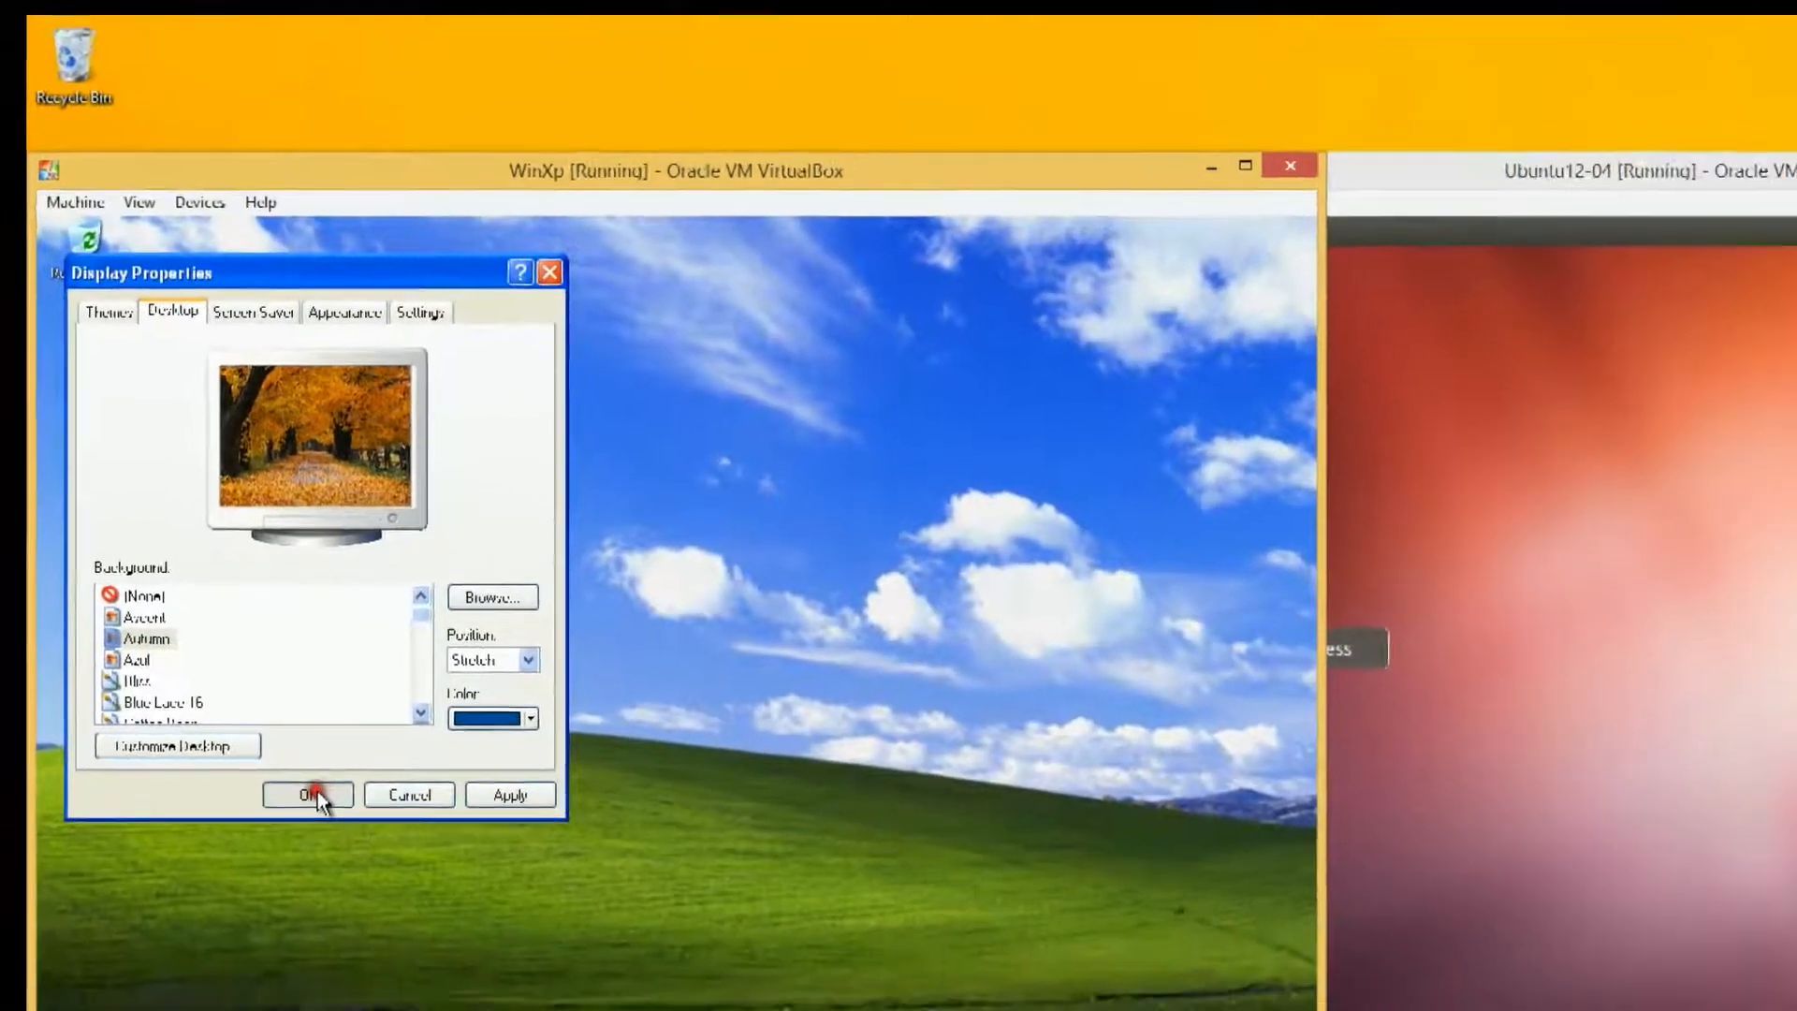
pyautogui.click(319, 859)
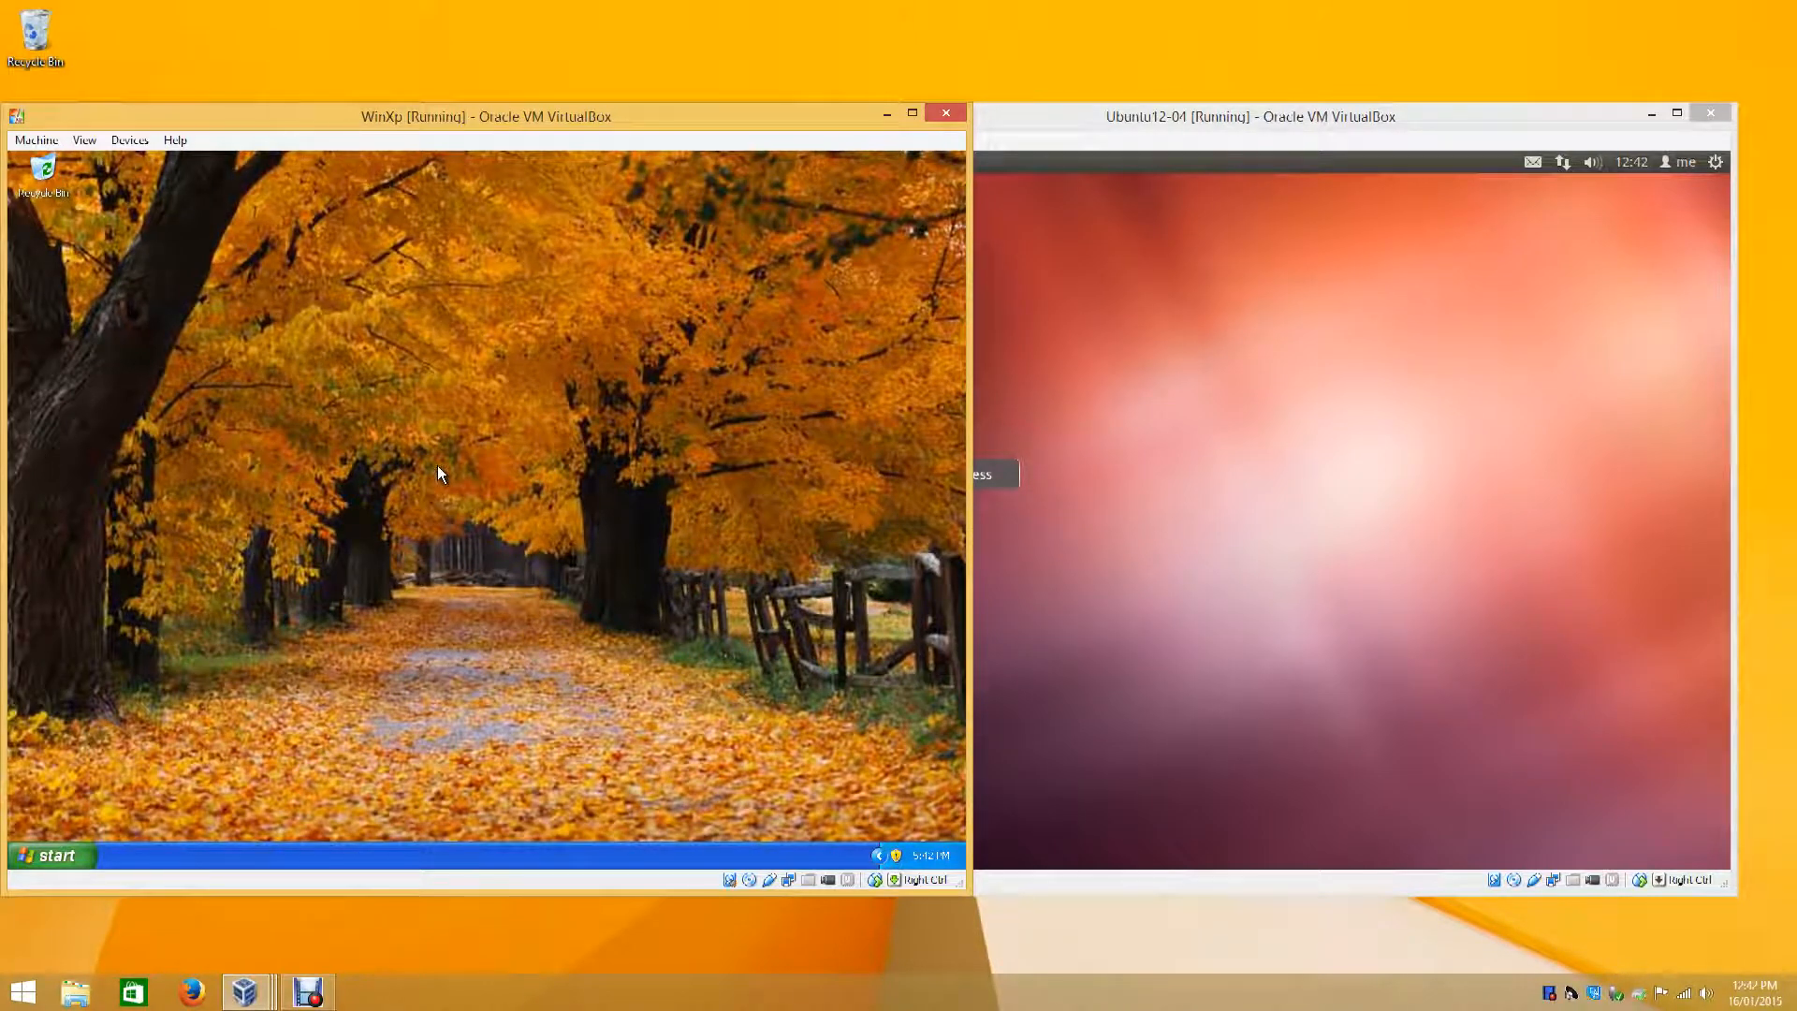
# - Change the Ubuntu desktop background to the Morning Dew wallpaper and close the Appearance window
pyautogui.click(1279, 452)
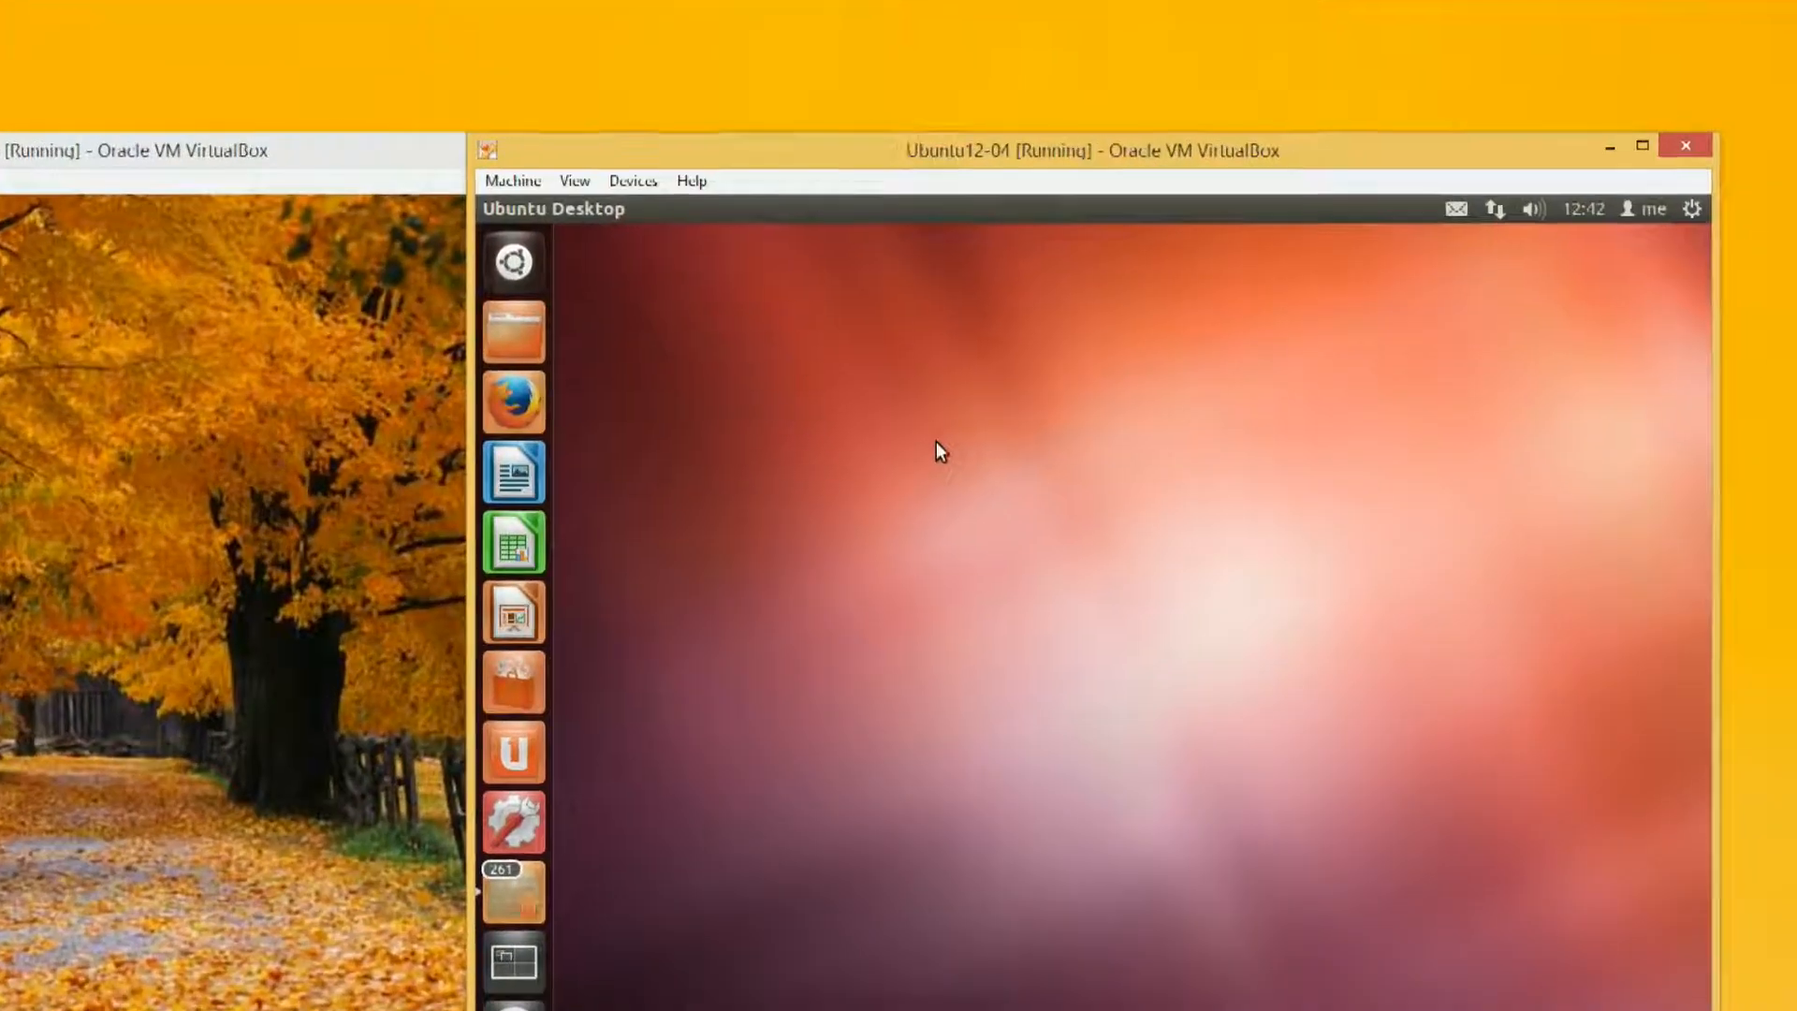
pyautogui.rightClick(1129, 343)
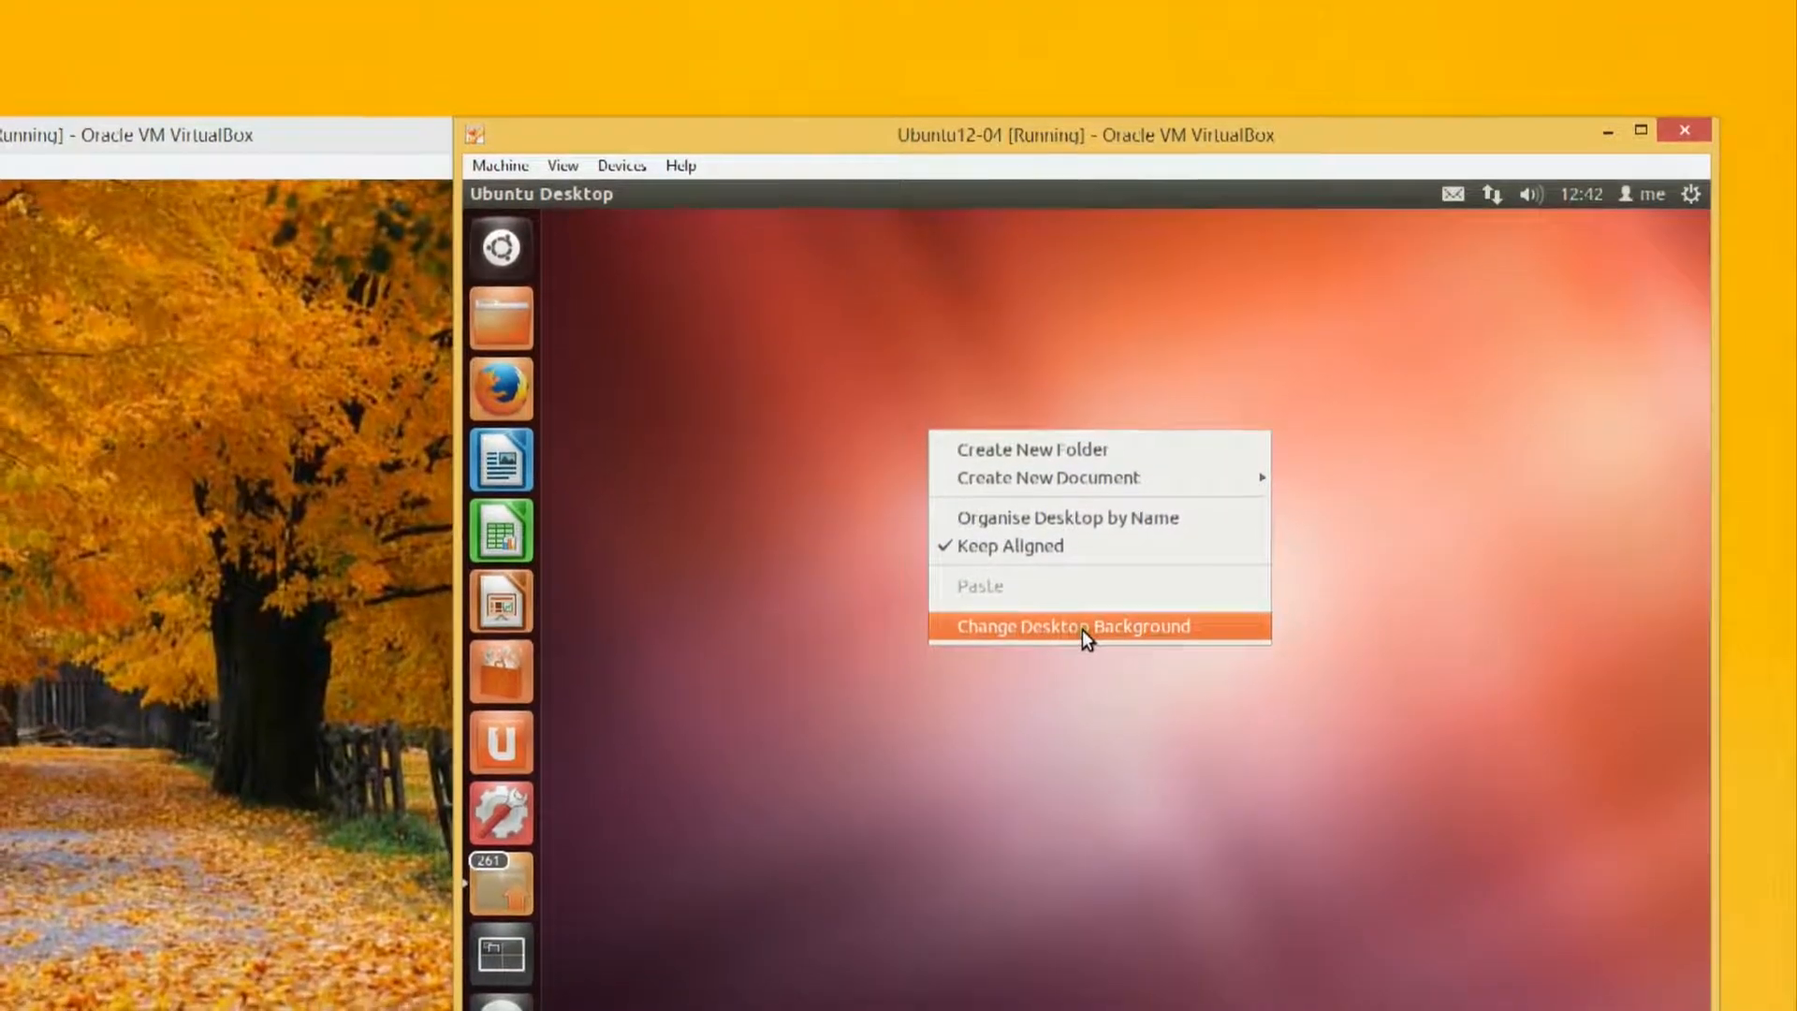
pyautogui.click(1091, 623)
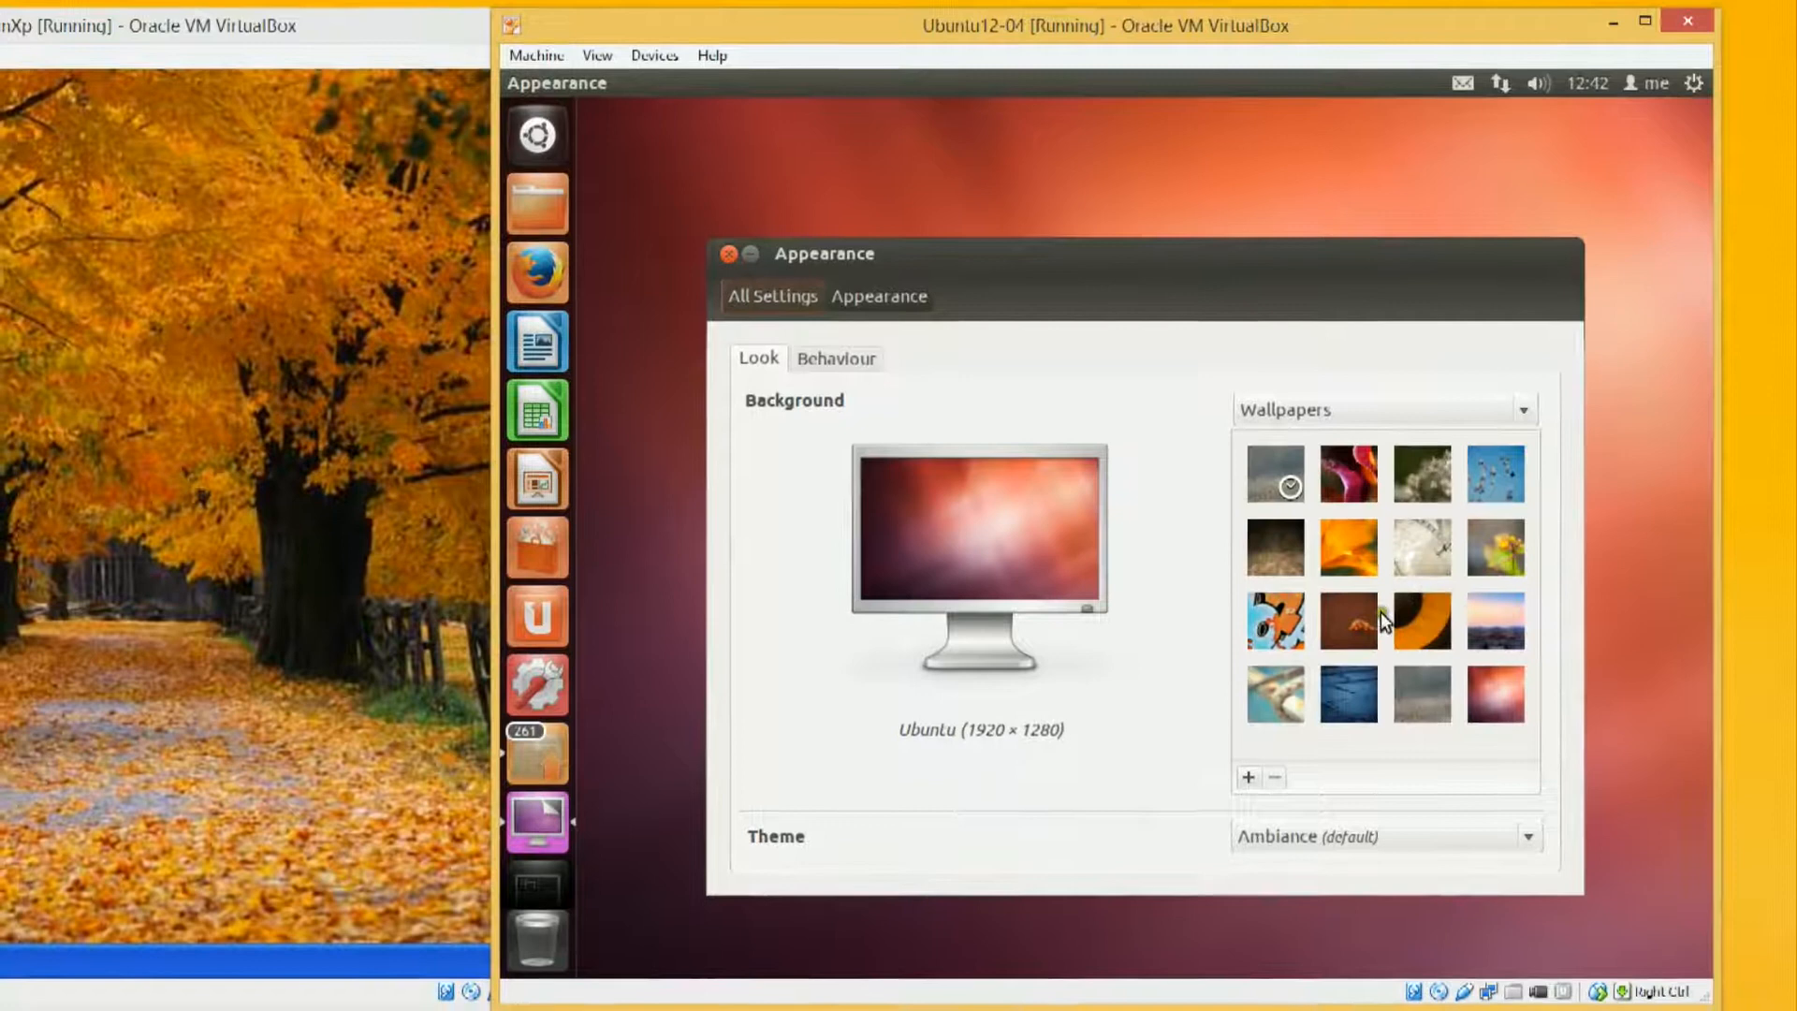
pyautogui.click(1496, 539)
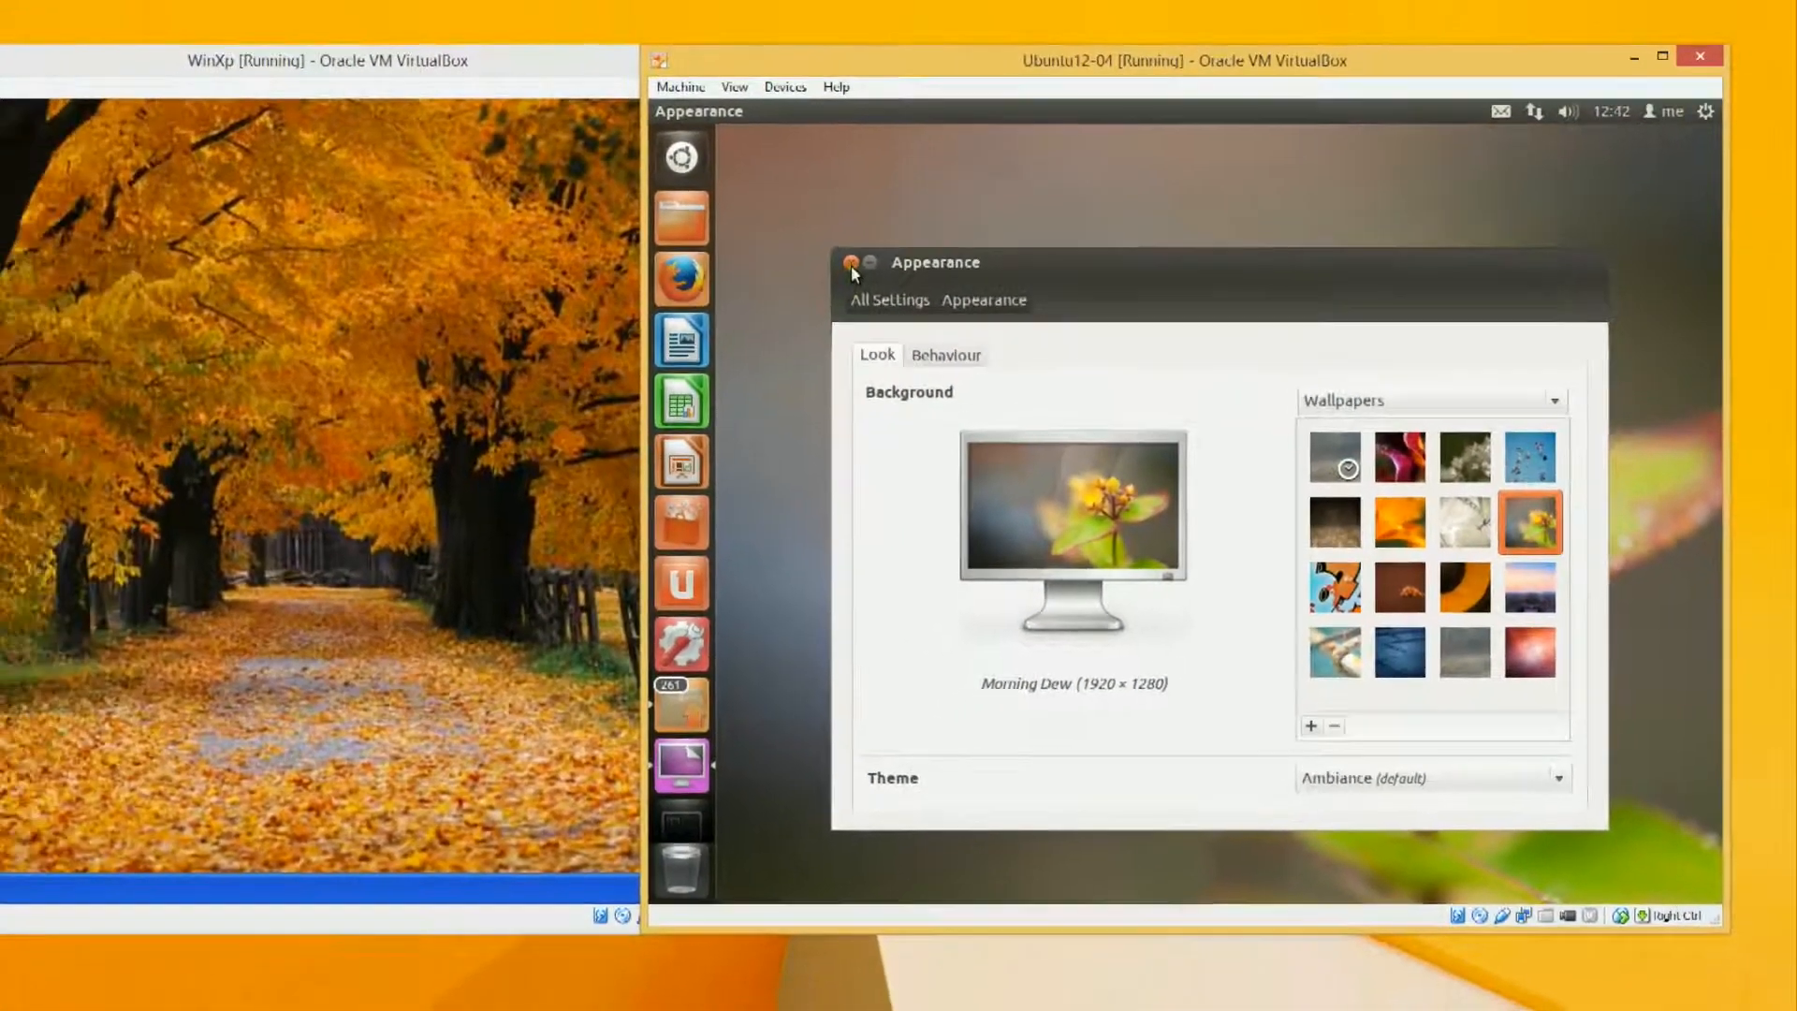
pyautogui.click(735, 229)
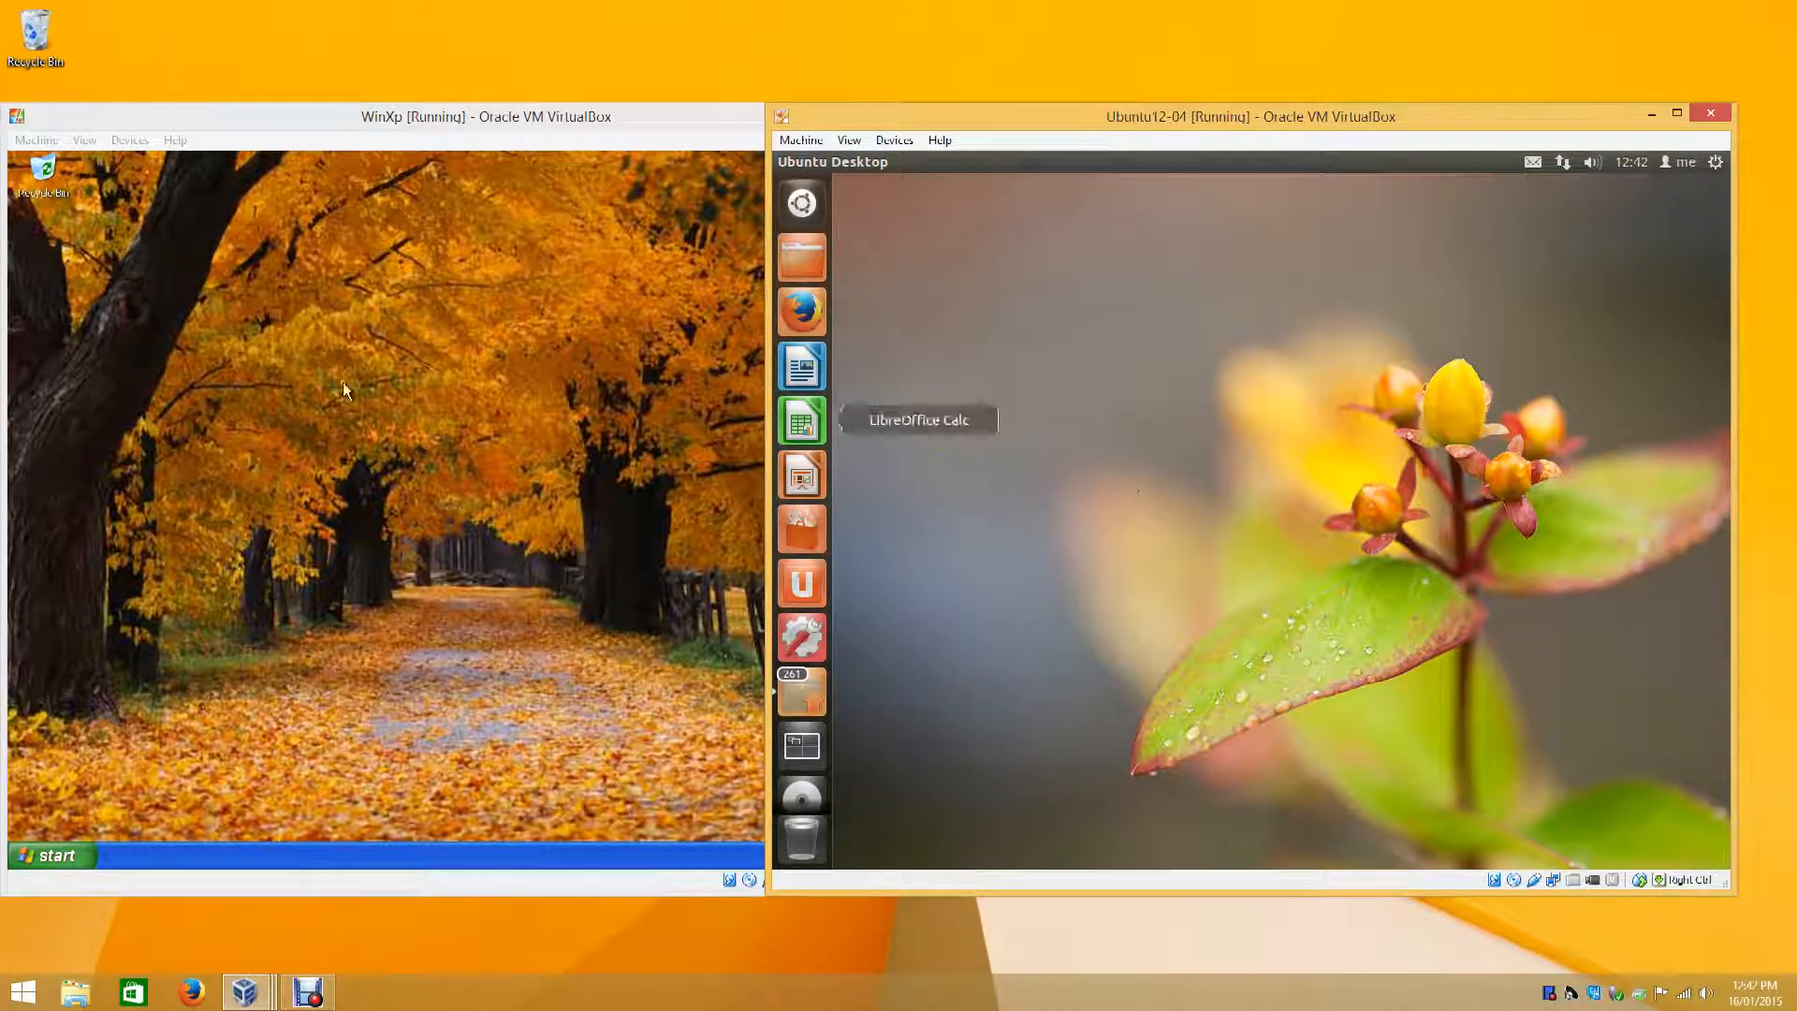
# - Try a screen resolution of 1152 by 864 pixels in the Windows XP Display Properties, and cancel it
pyautogui.click(318, 333)
pyautogui.rightClick(318, 337)
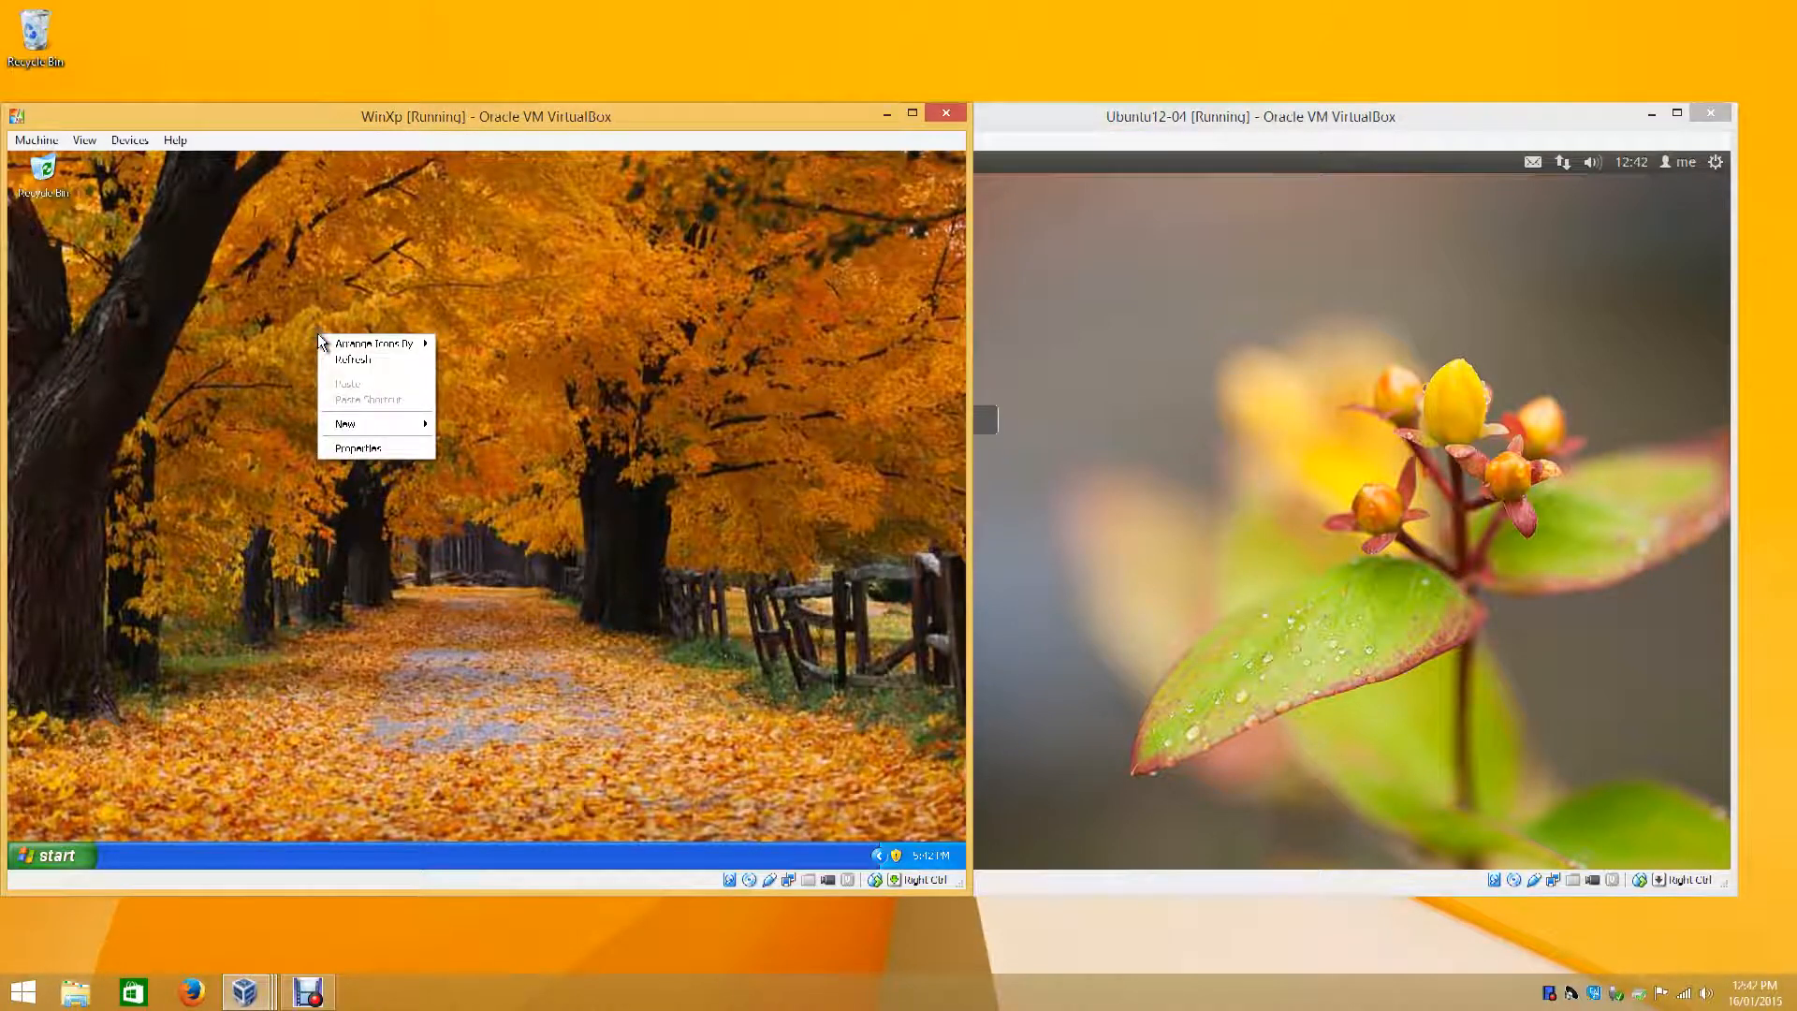
pyautogui.click(374, 449)
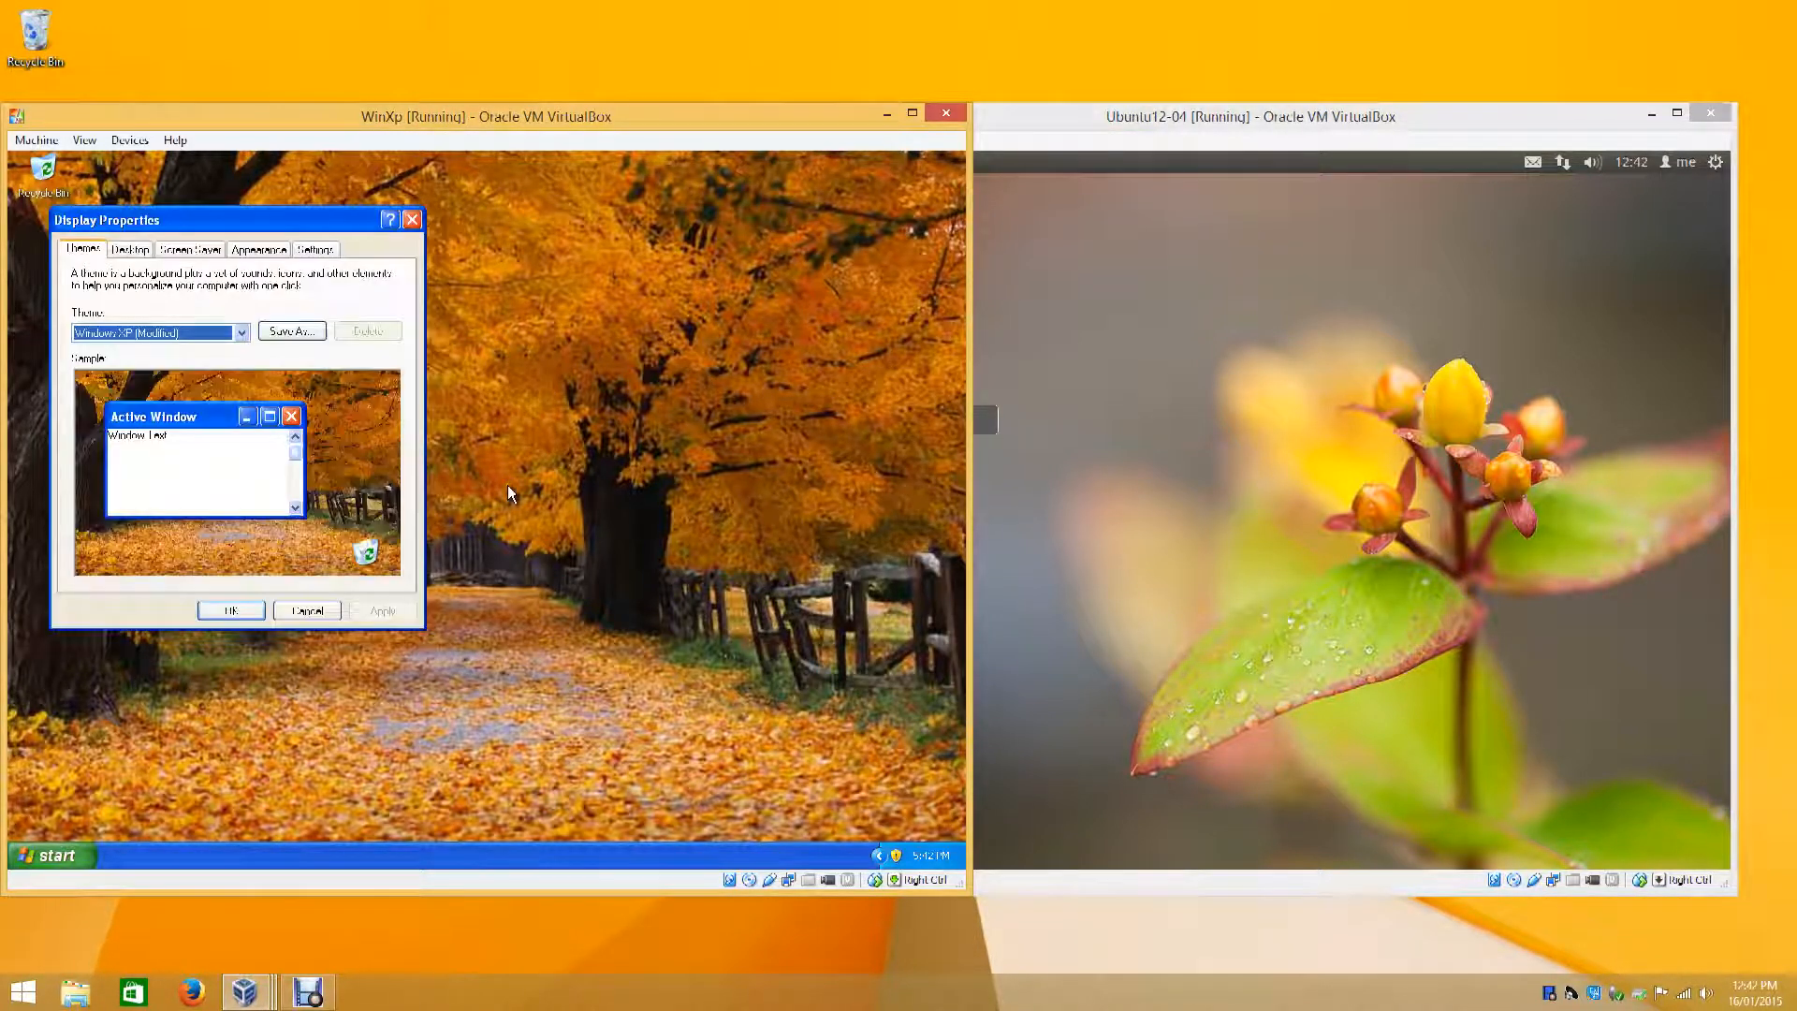
pyautogui.click(318, 250)
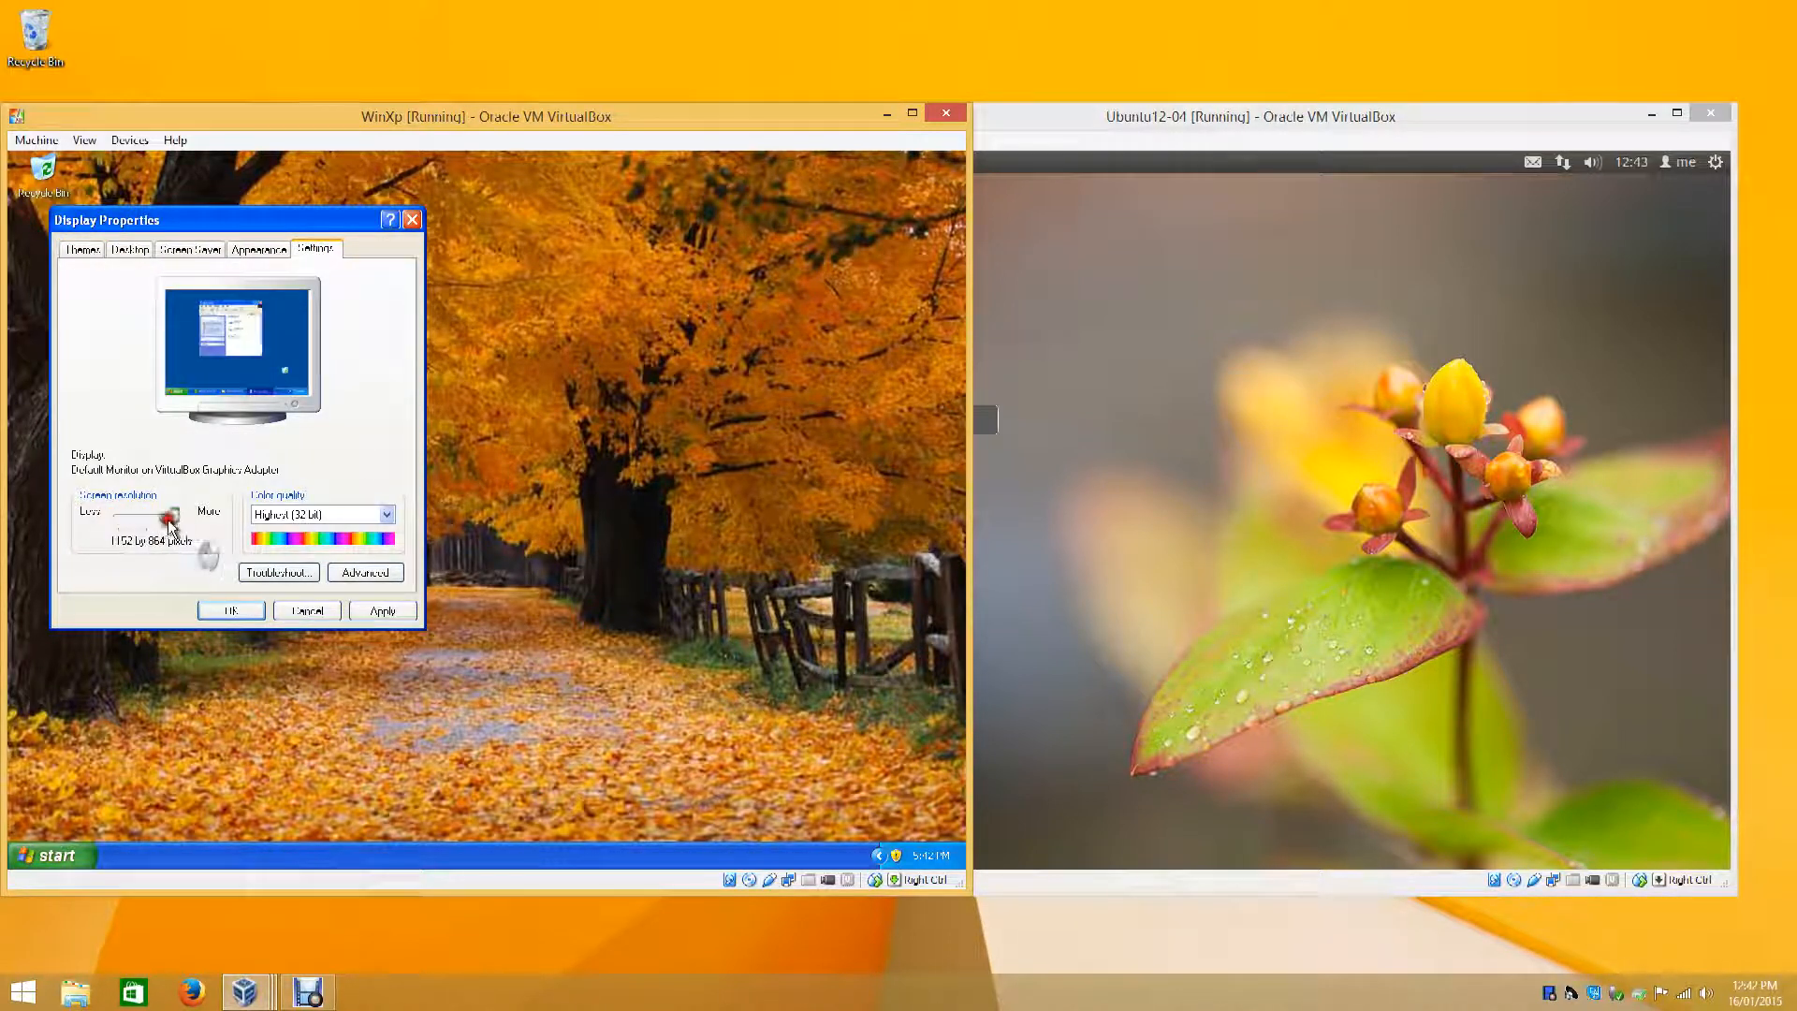
pyautogui.click(307, 612)
# - Check the commands offered for the Ubuntu desktop background for a screen resolution option
pyautogui.click(1113, 457)
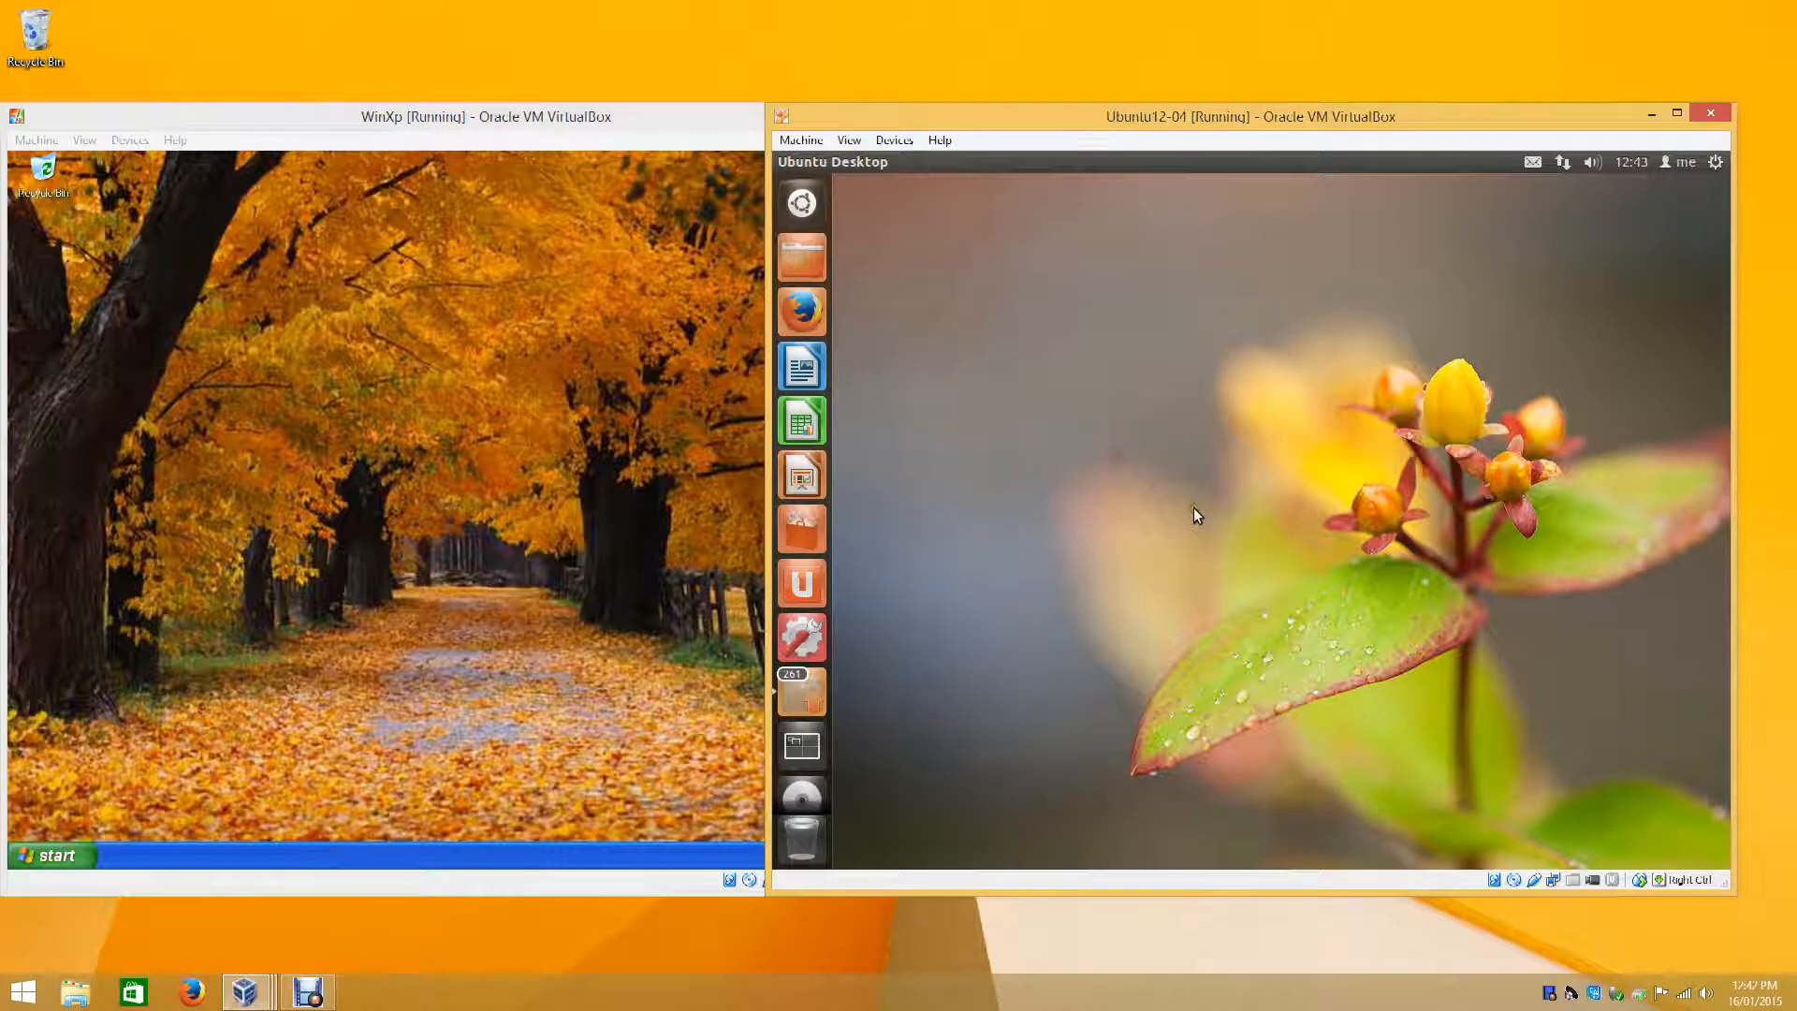
pyautogui.rightClick(1112, 350)
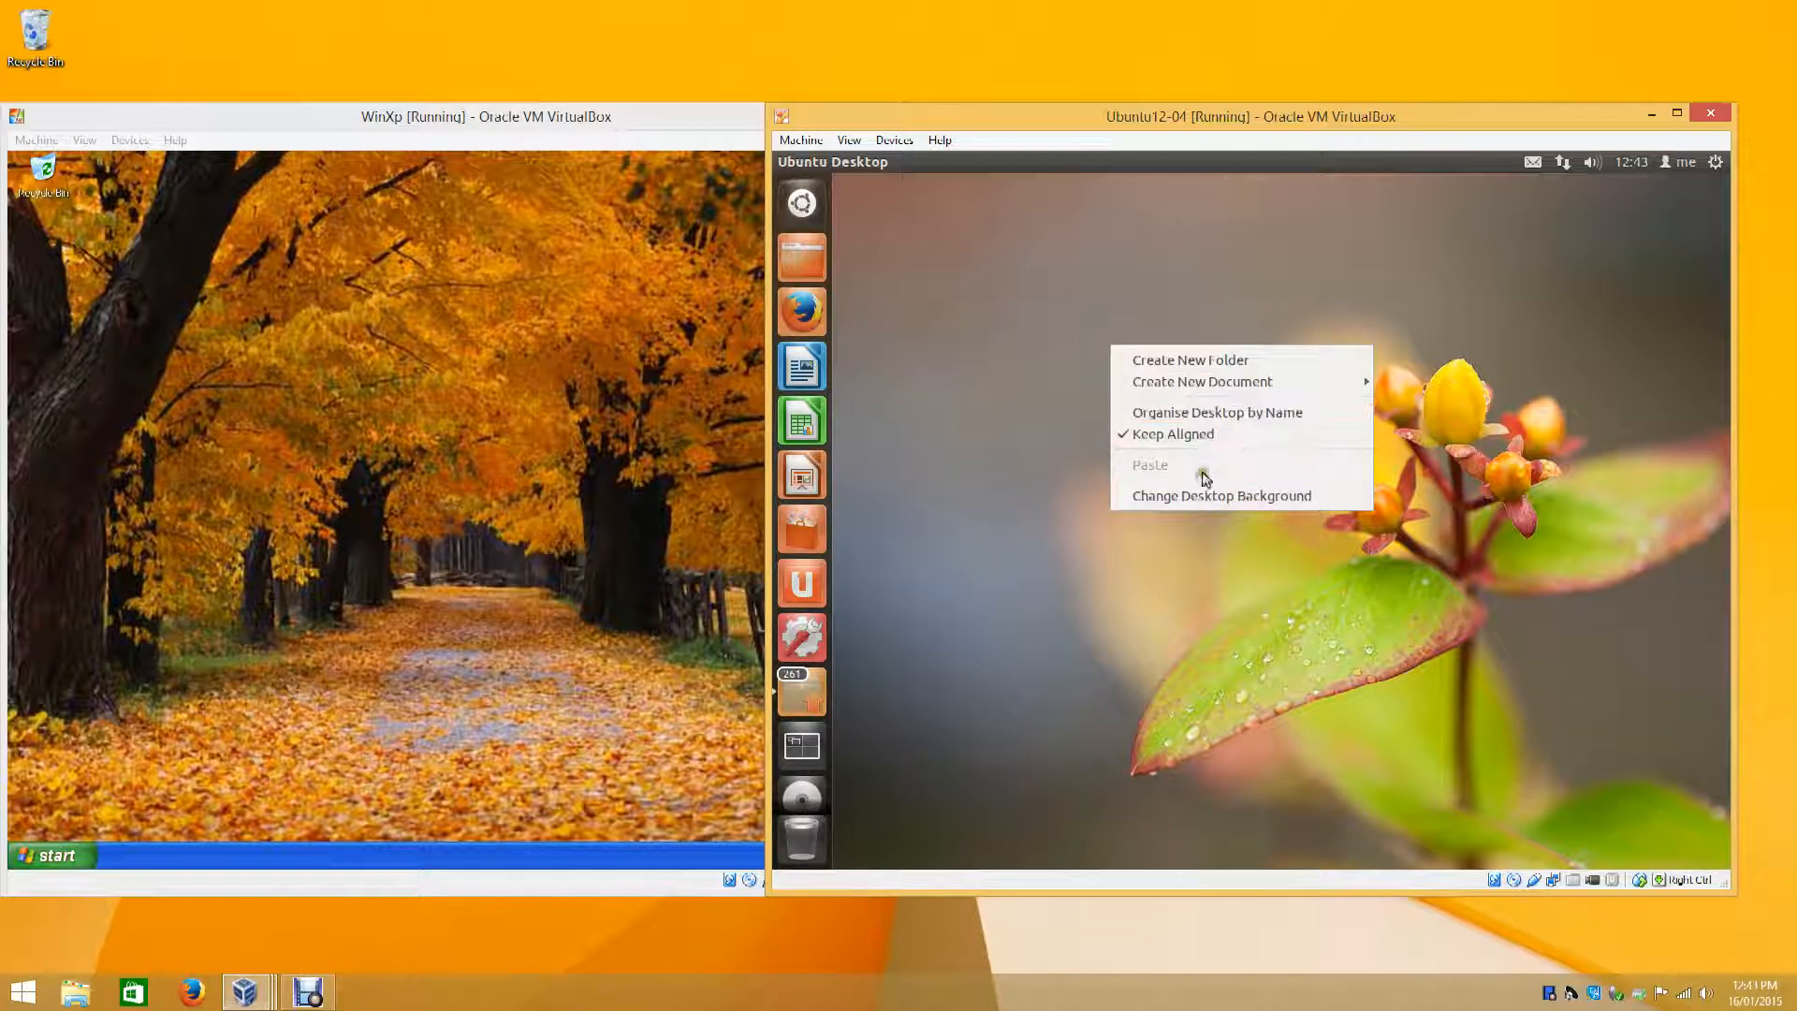
pyautogui.click(1035, 412)
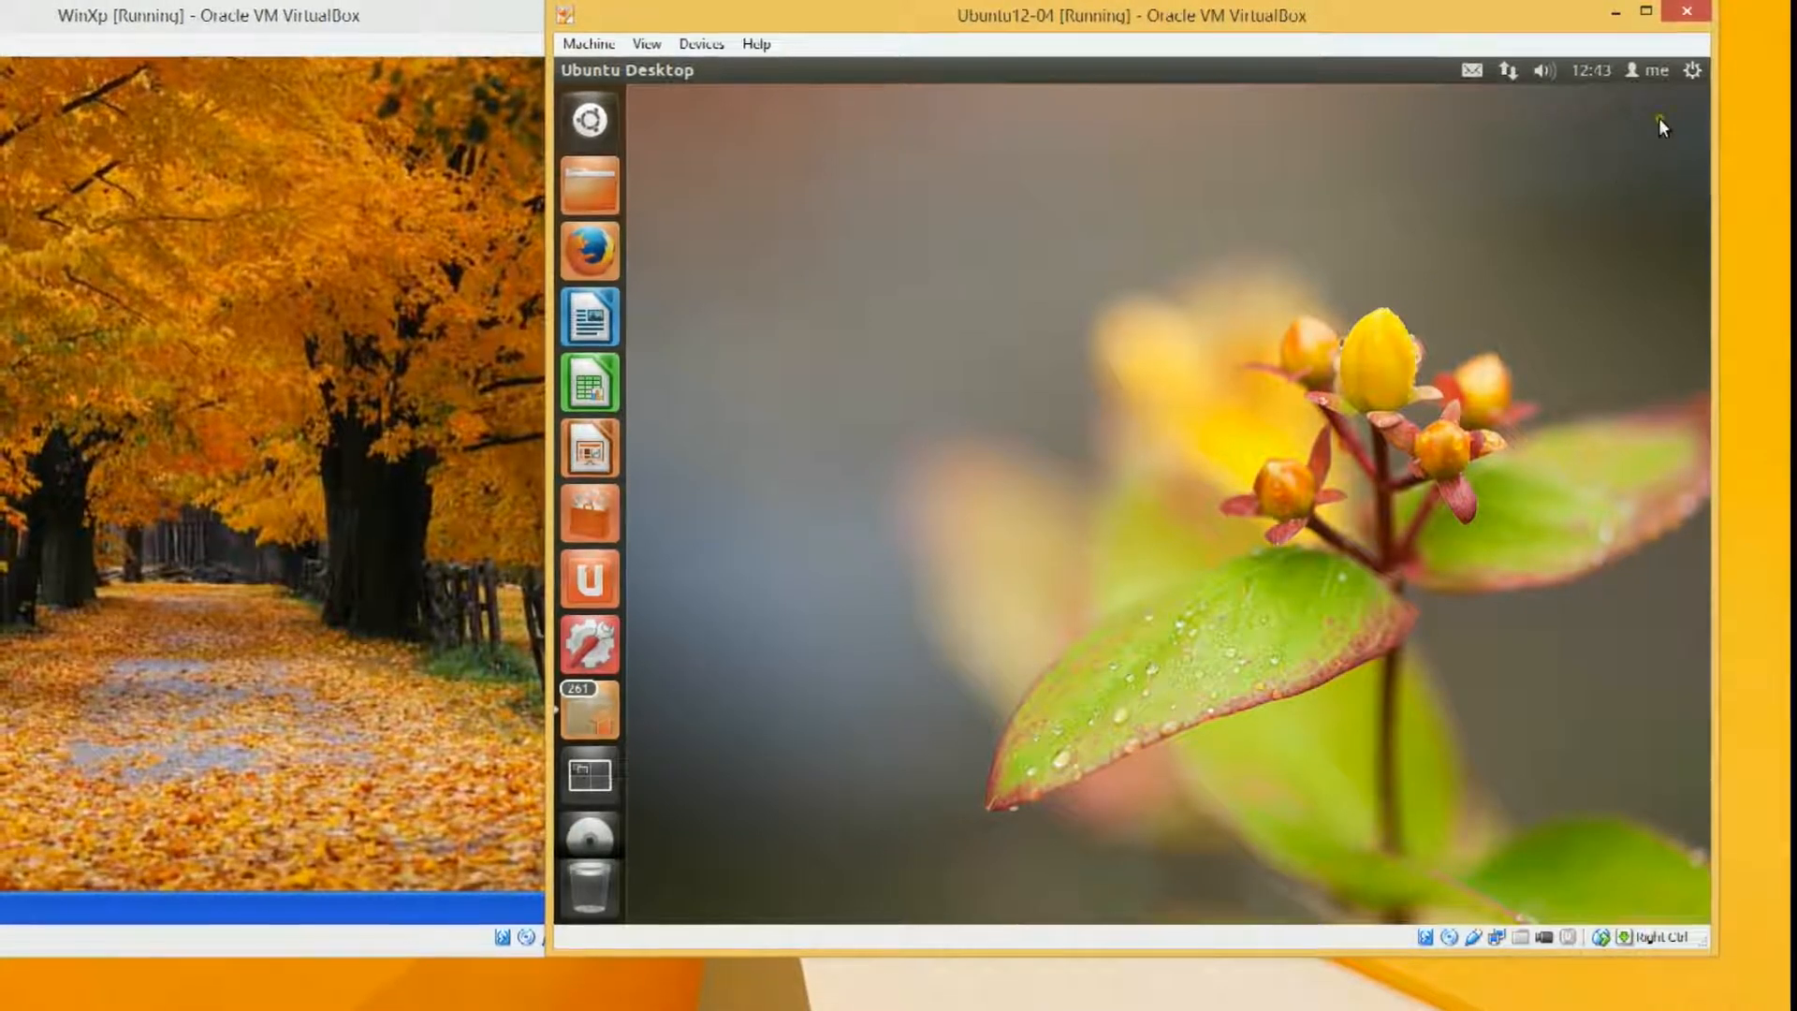
# - View the available resolutions in Ubuntu's Screen Display settings and close the window without applying a change
pyautogui.click(1693, 75)
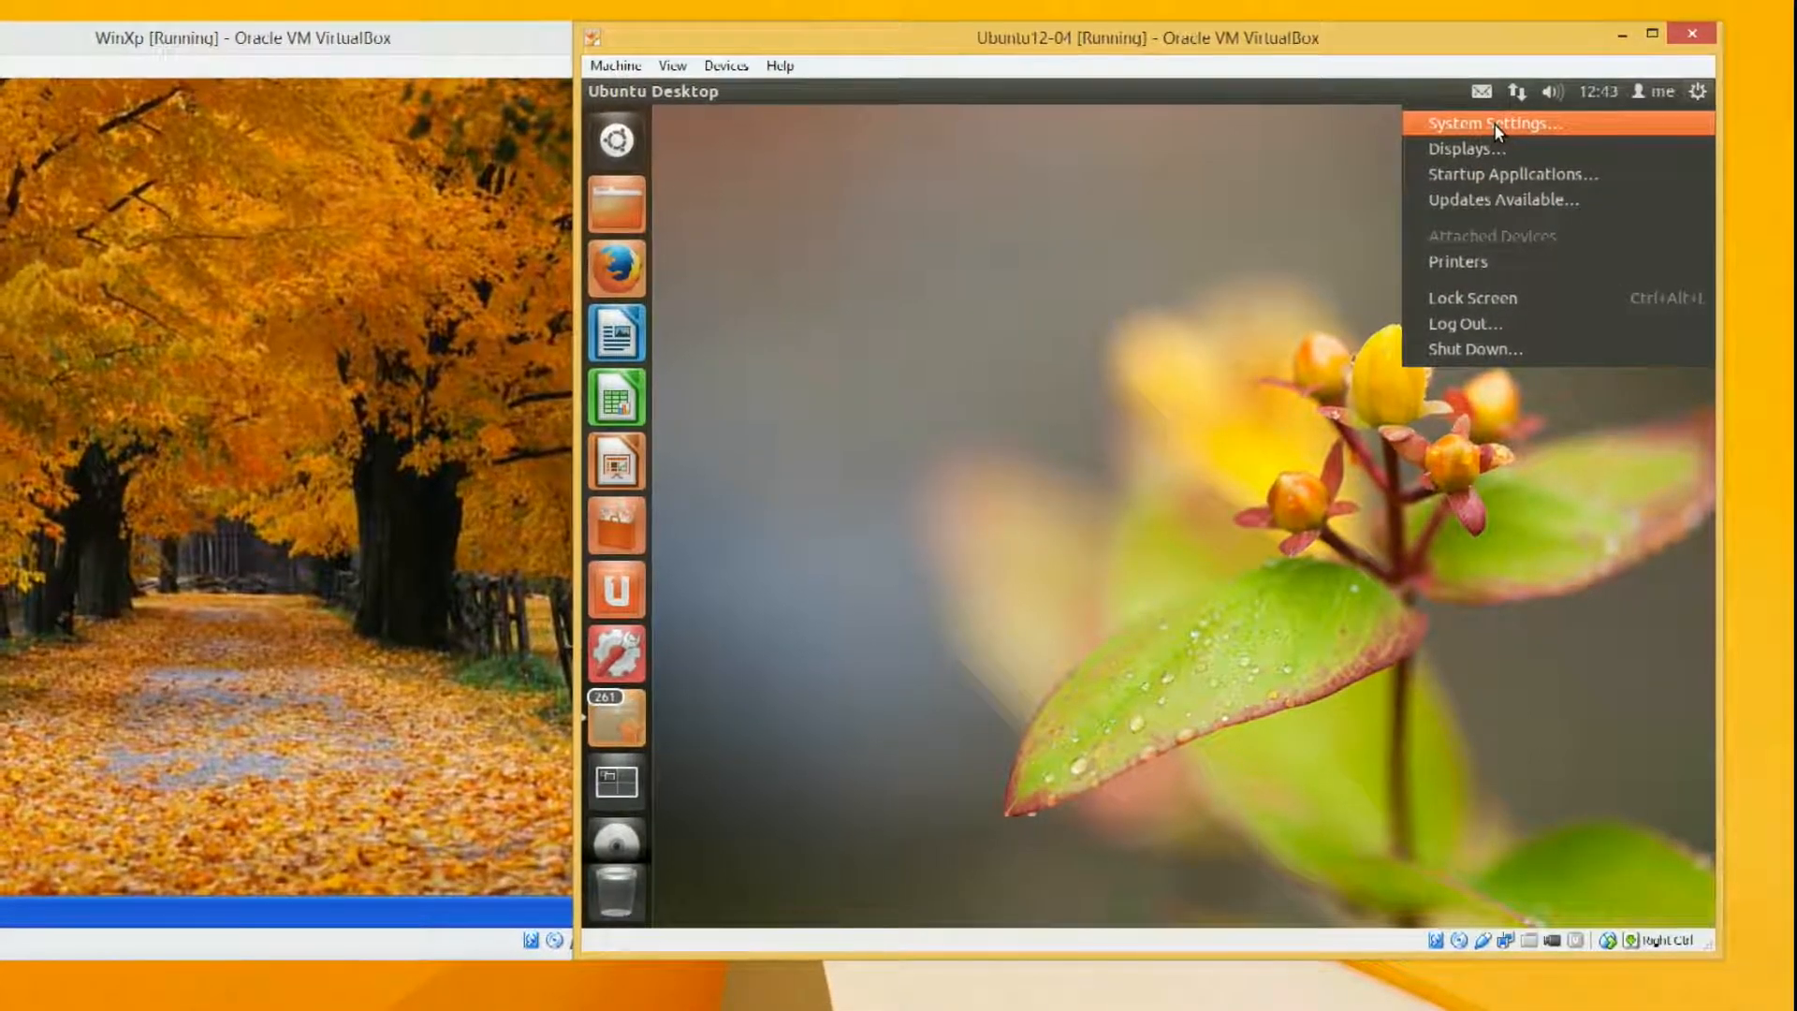
pyautogui.click(1475, 150)
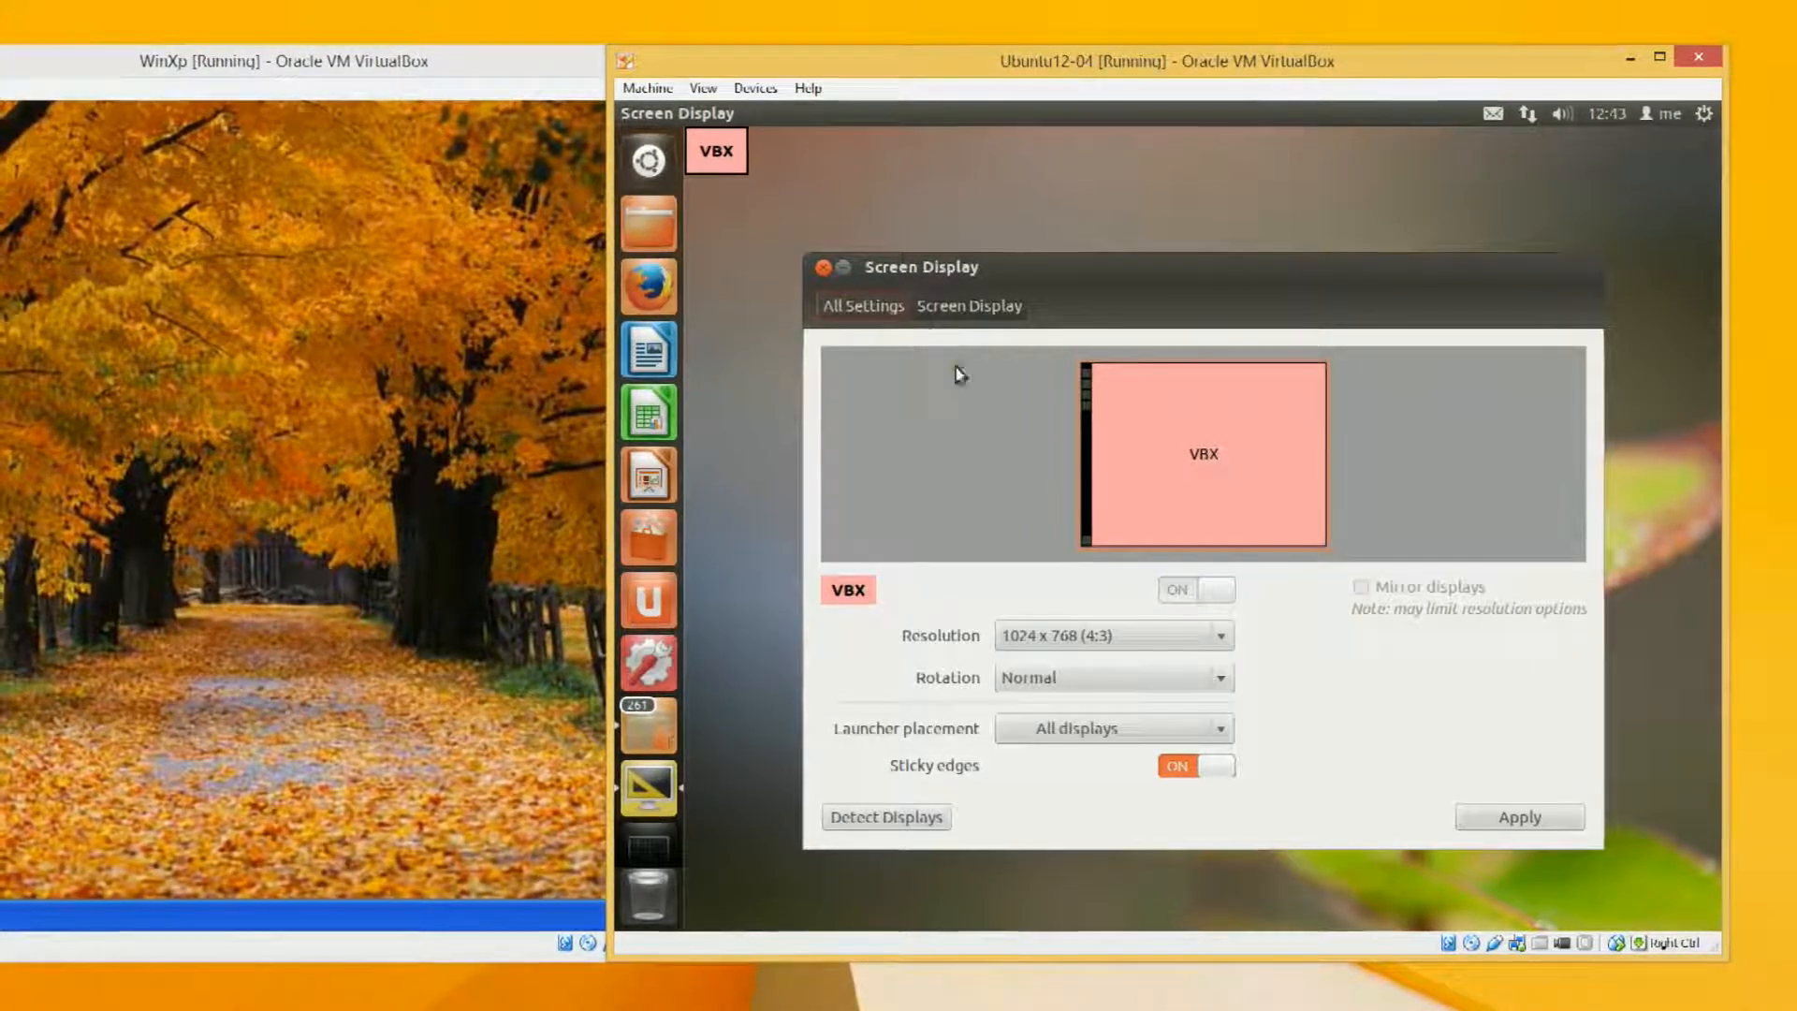
pyautogui.click(1123, 635)
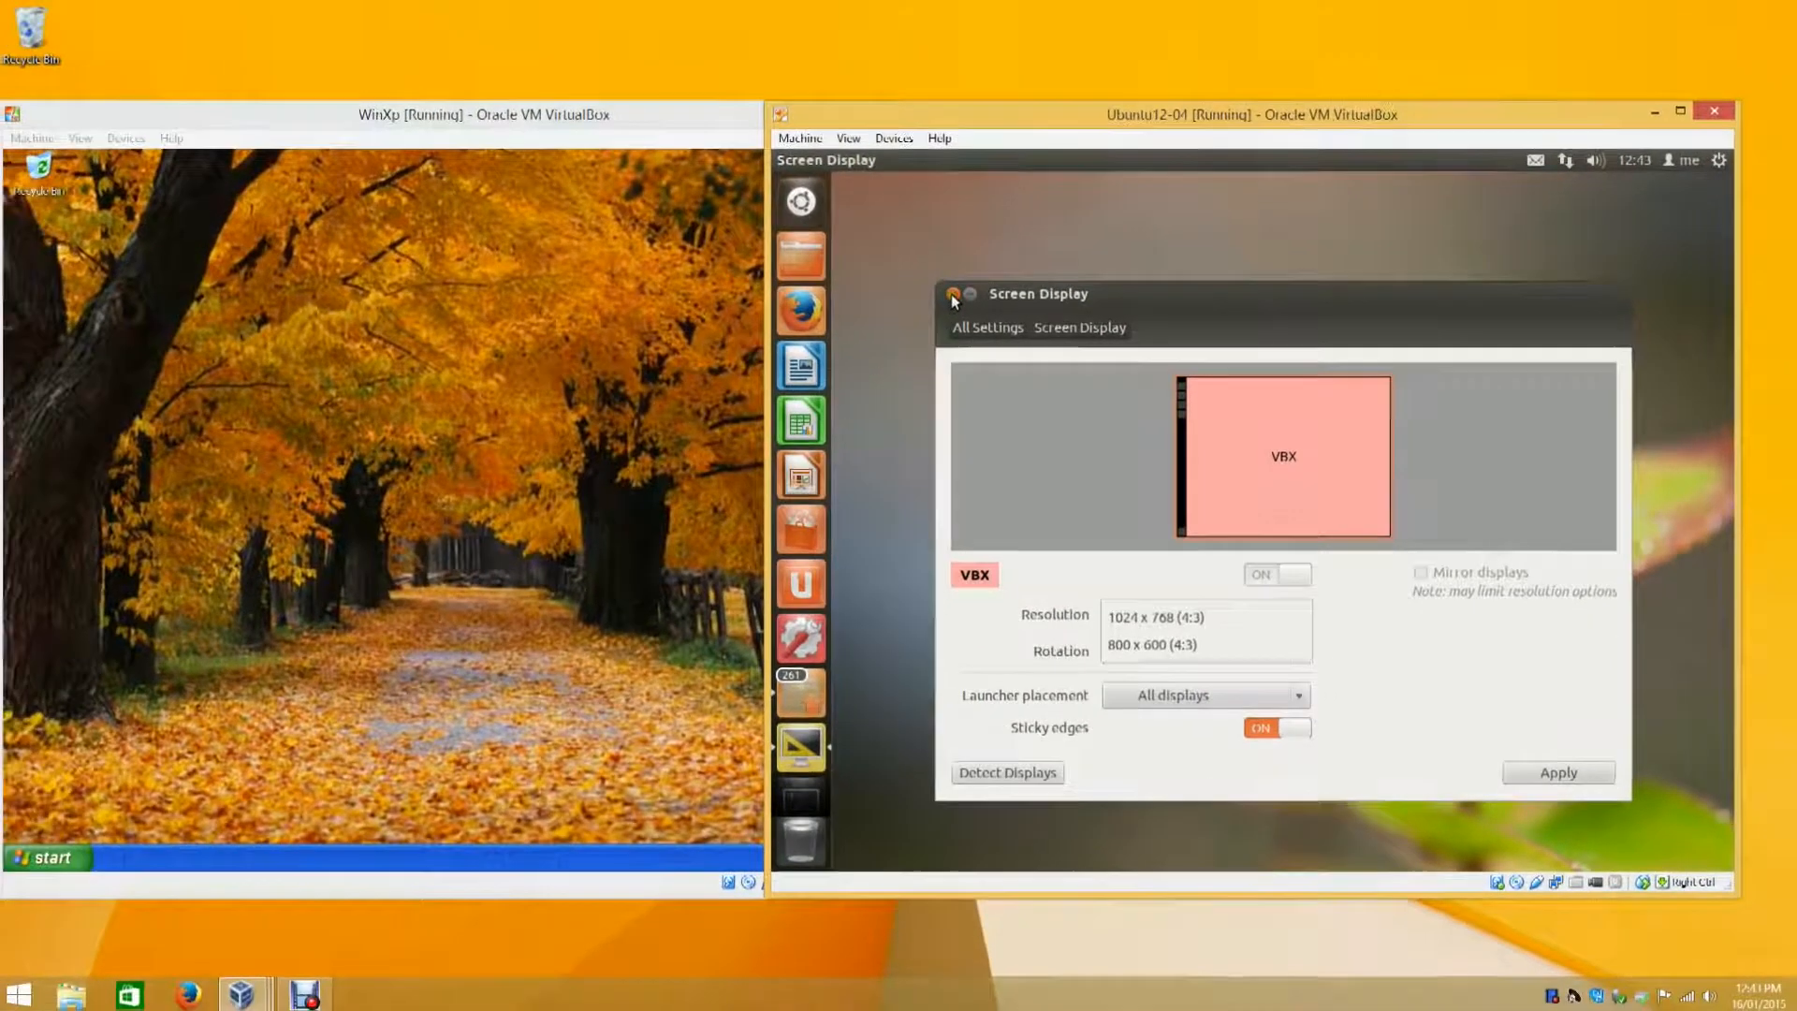
pyautogui.click(952, 298)
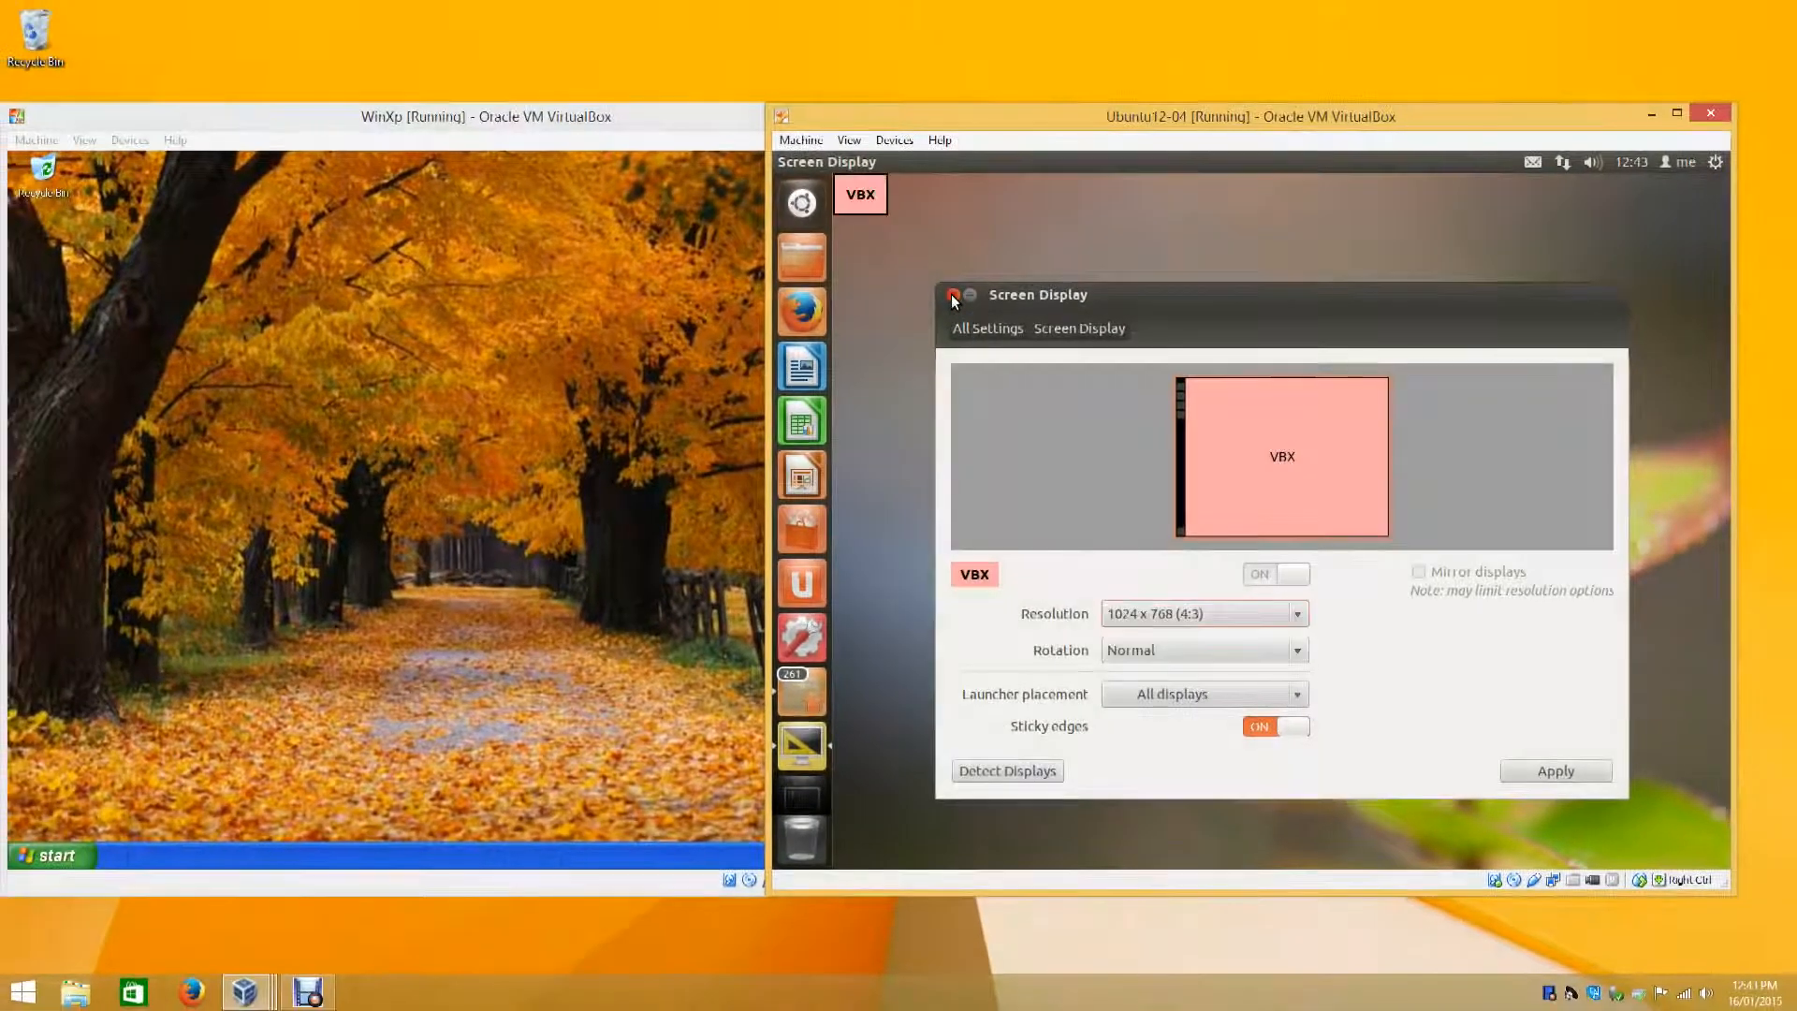
pyautogui.click(952, 298)
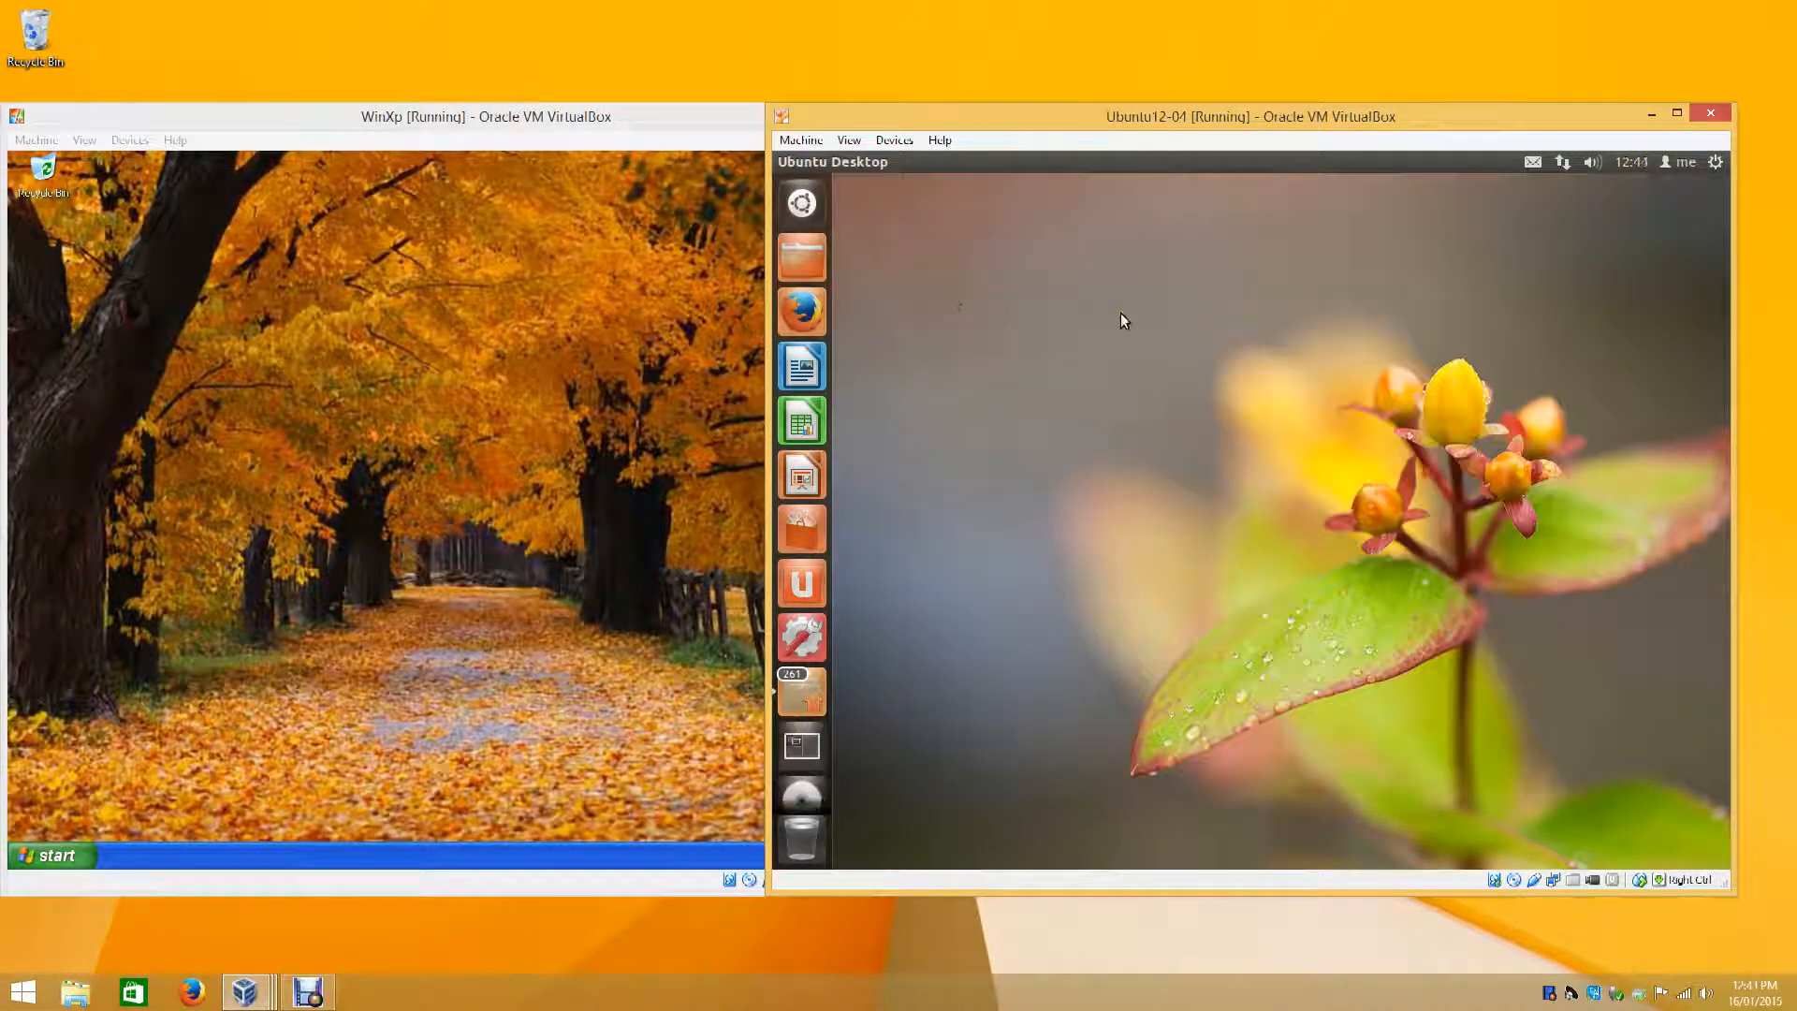
# - Open the Control Panel in Windows XP
pyautogui.click(515, 390)
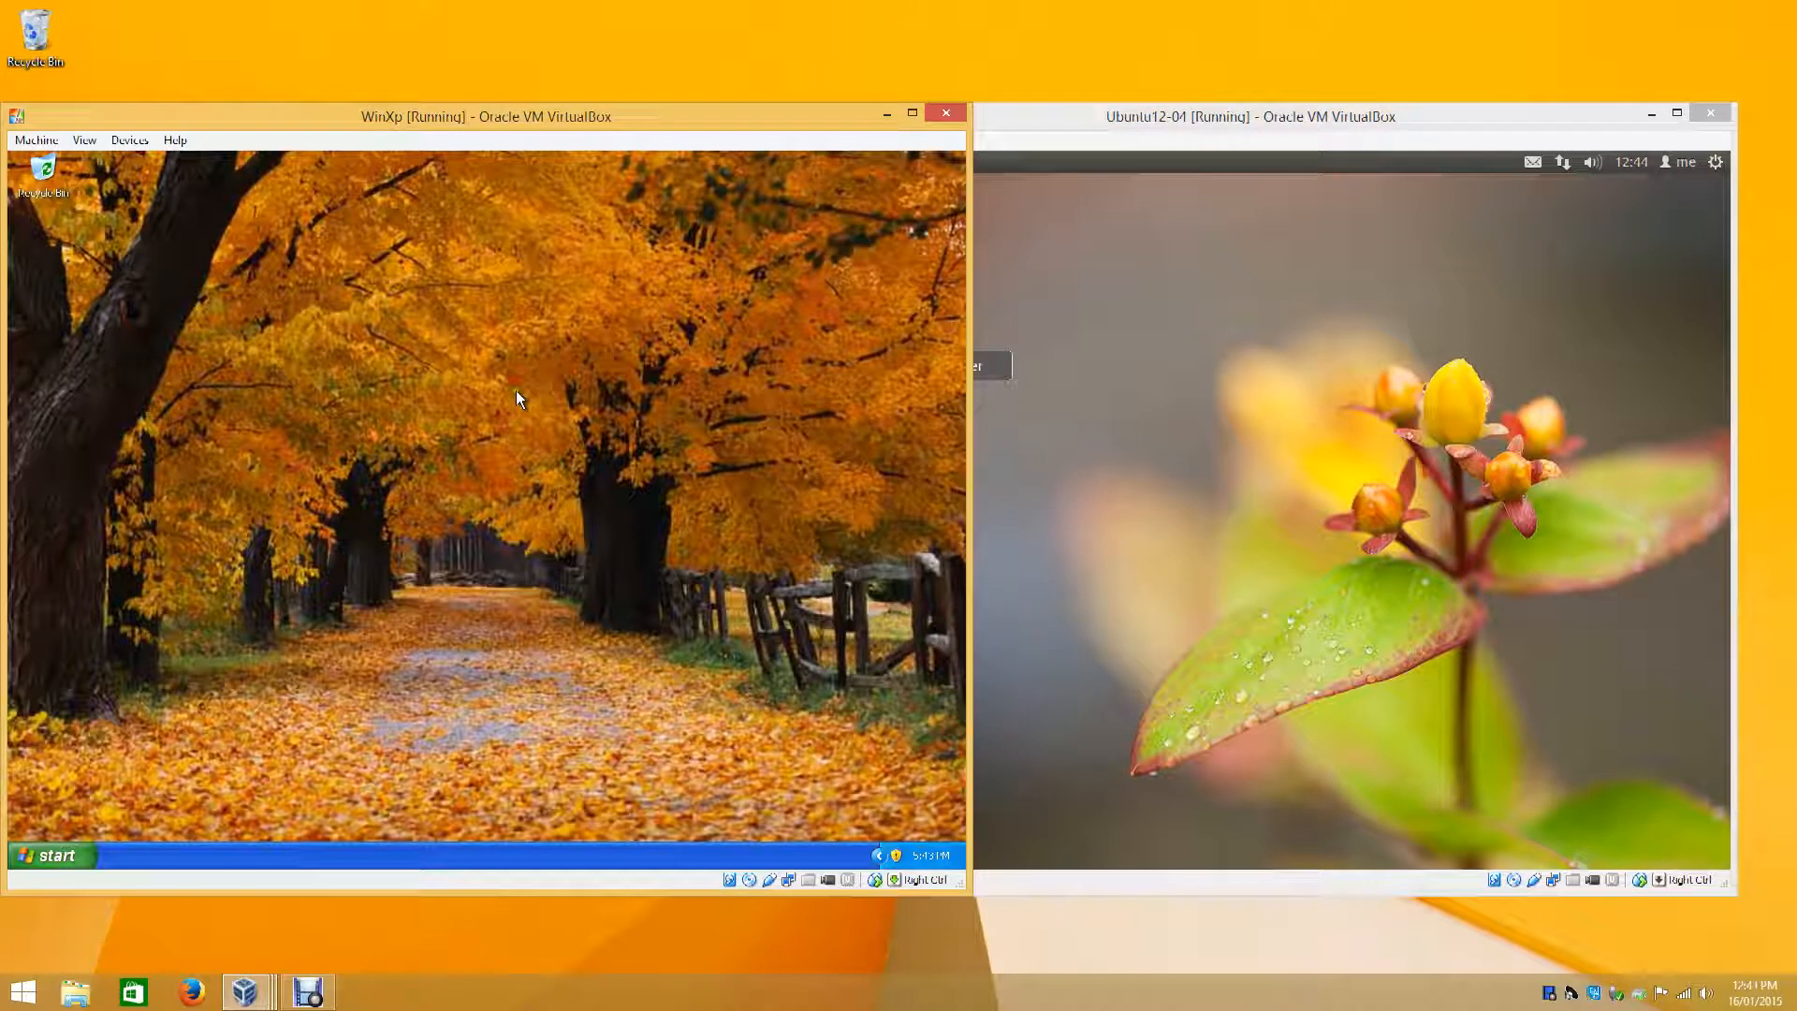
pyautogui.click(49, 855)
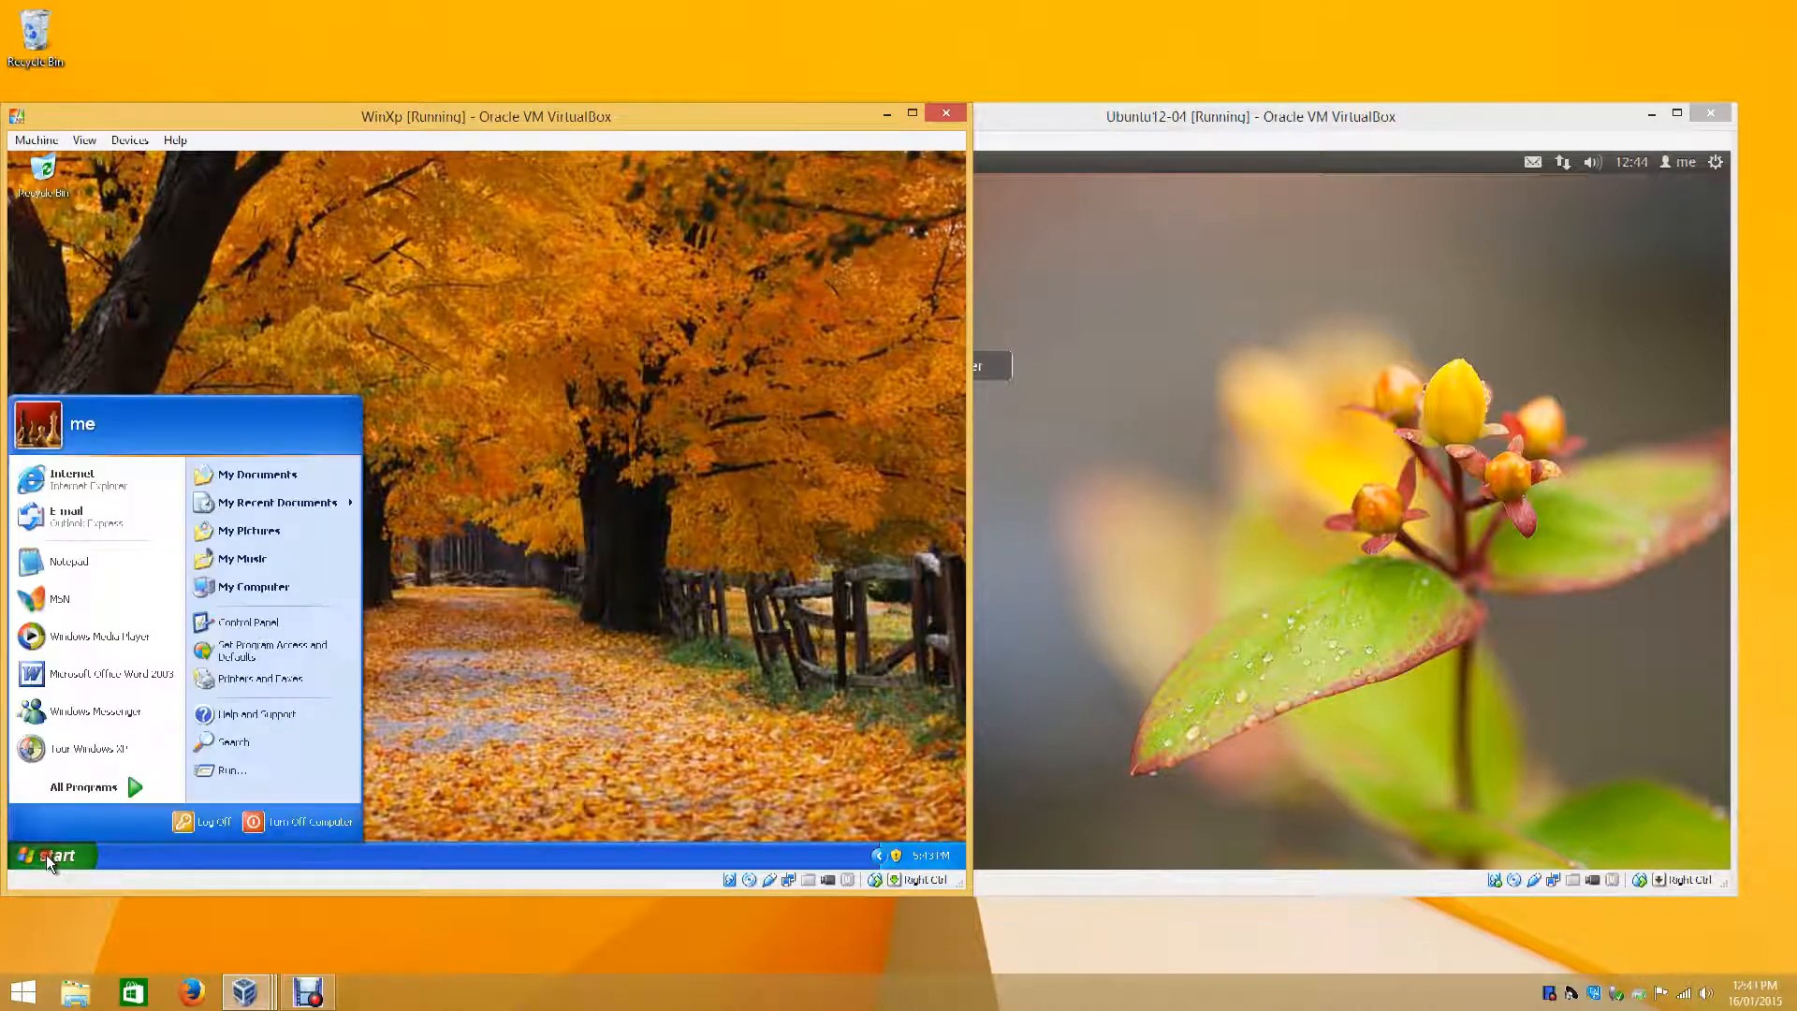
pyautogui.click(263, 625)
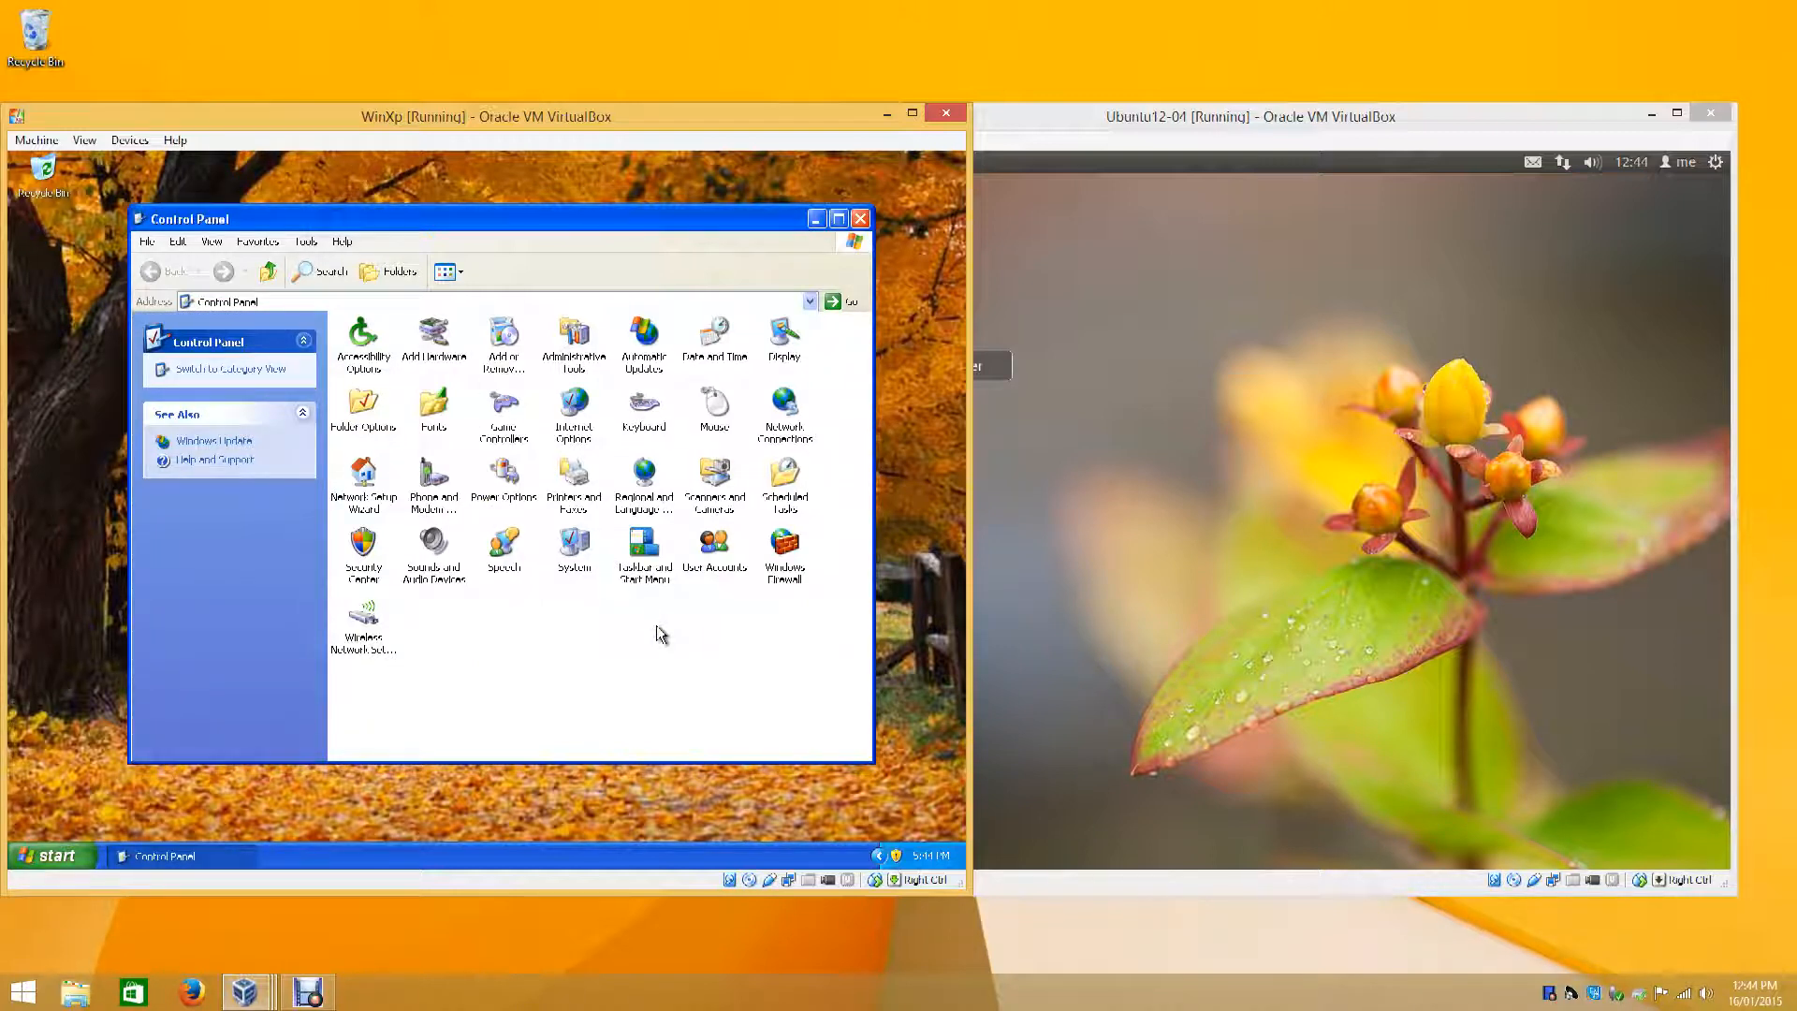
# - Open System Settings in Ubuntu and compare its categories with the Windows XP Control Panel
pyautogui.click(1282, 580)
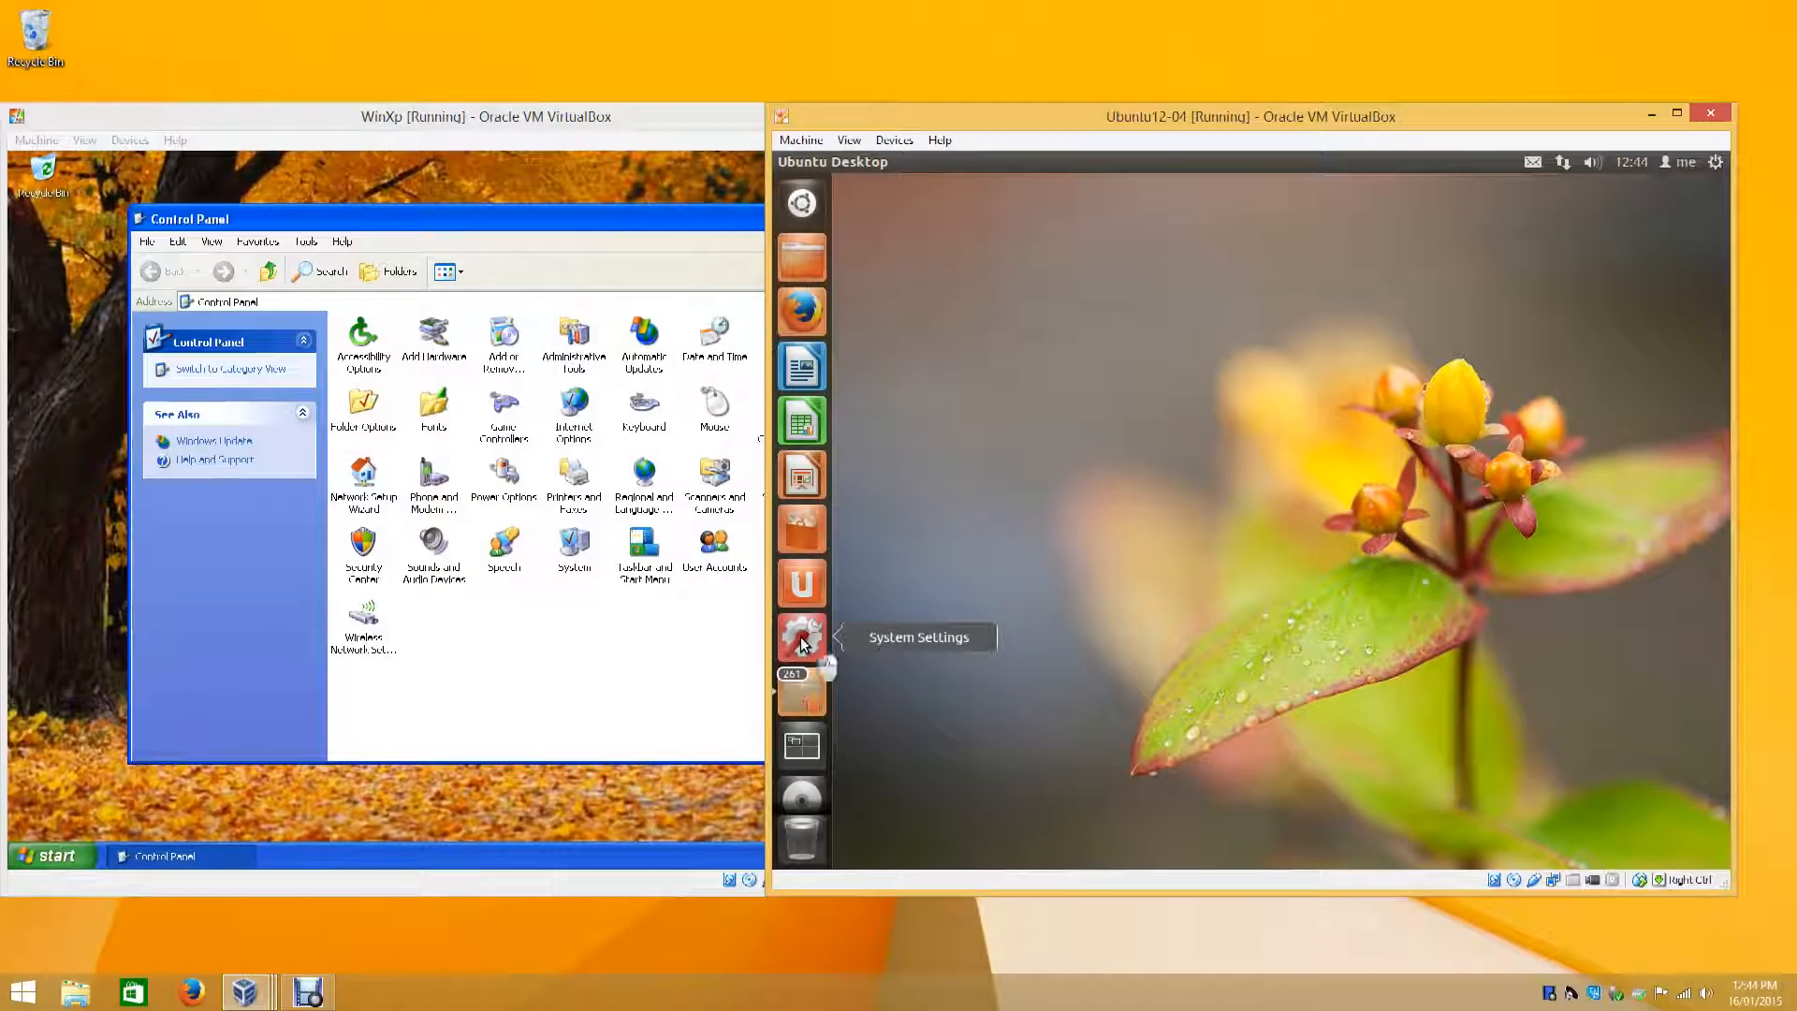
pyautogui.click(801, 644)
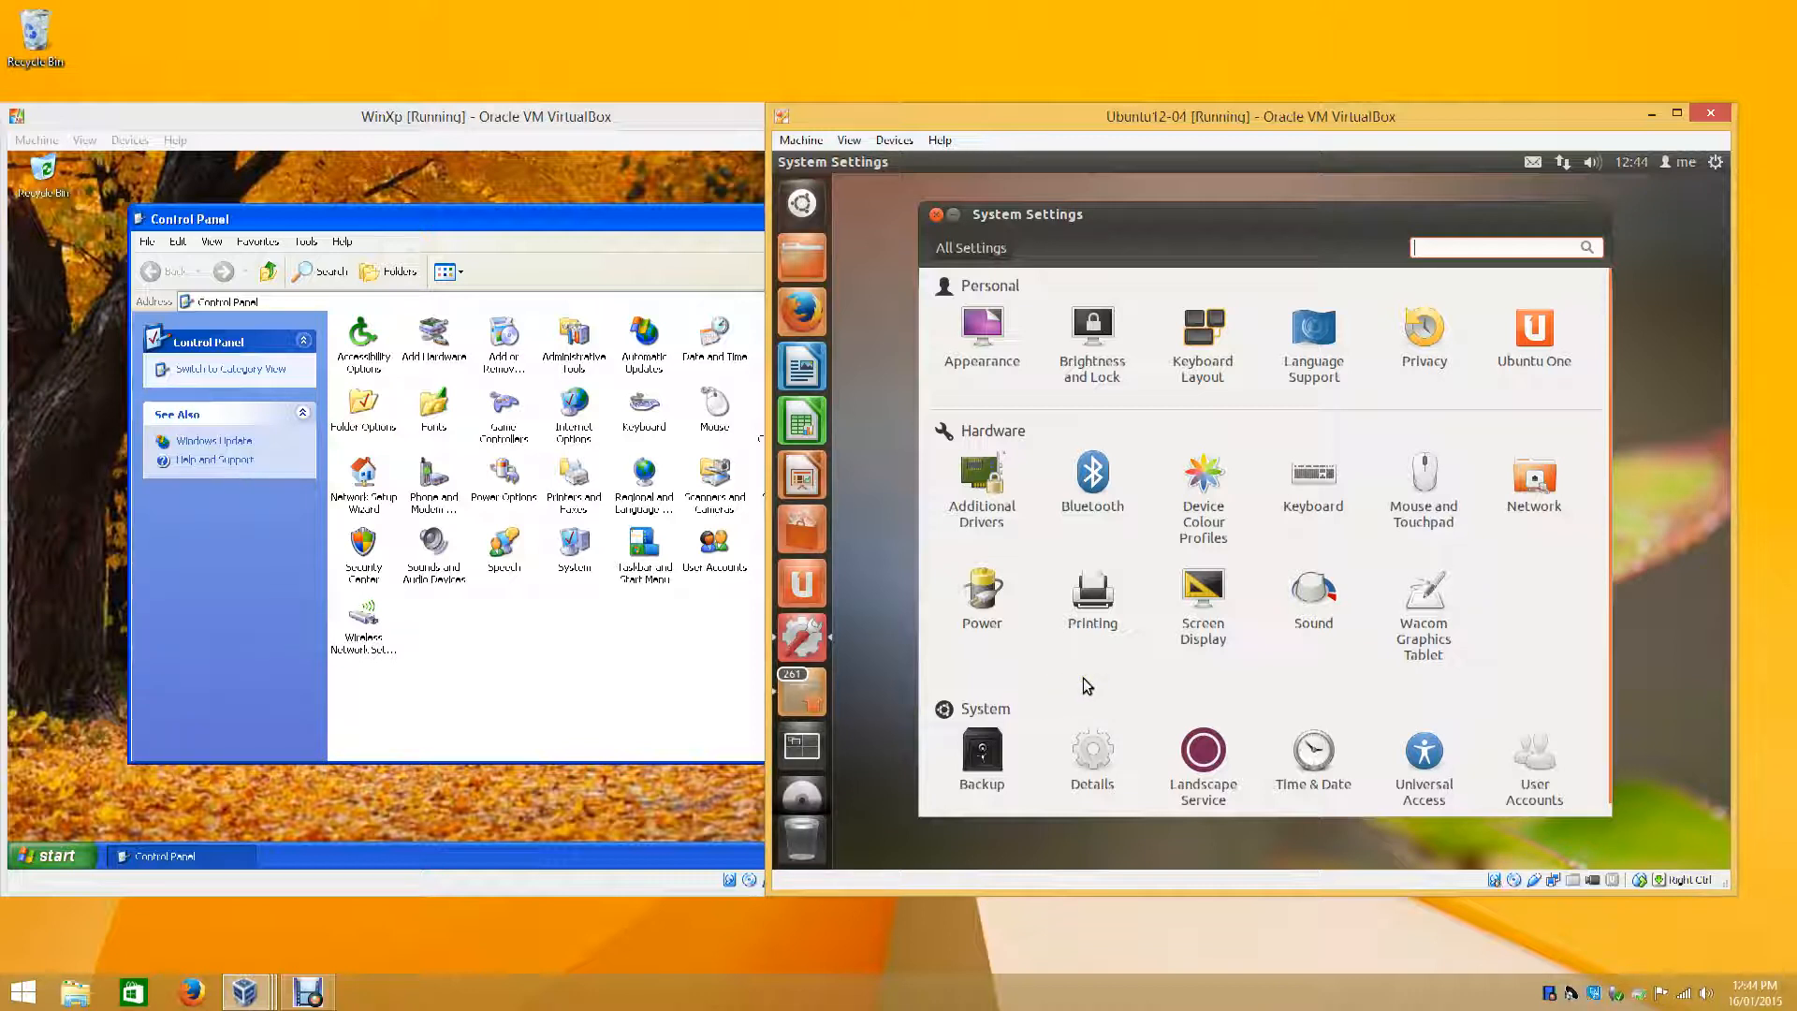
pyautogui.click(585, 698)
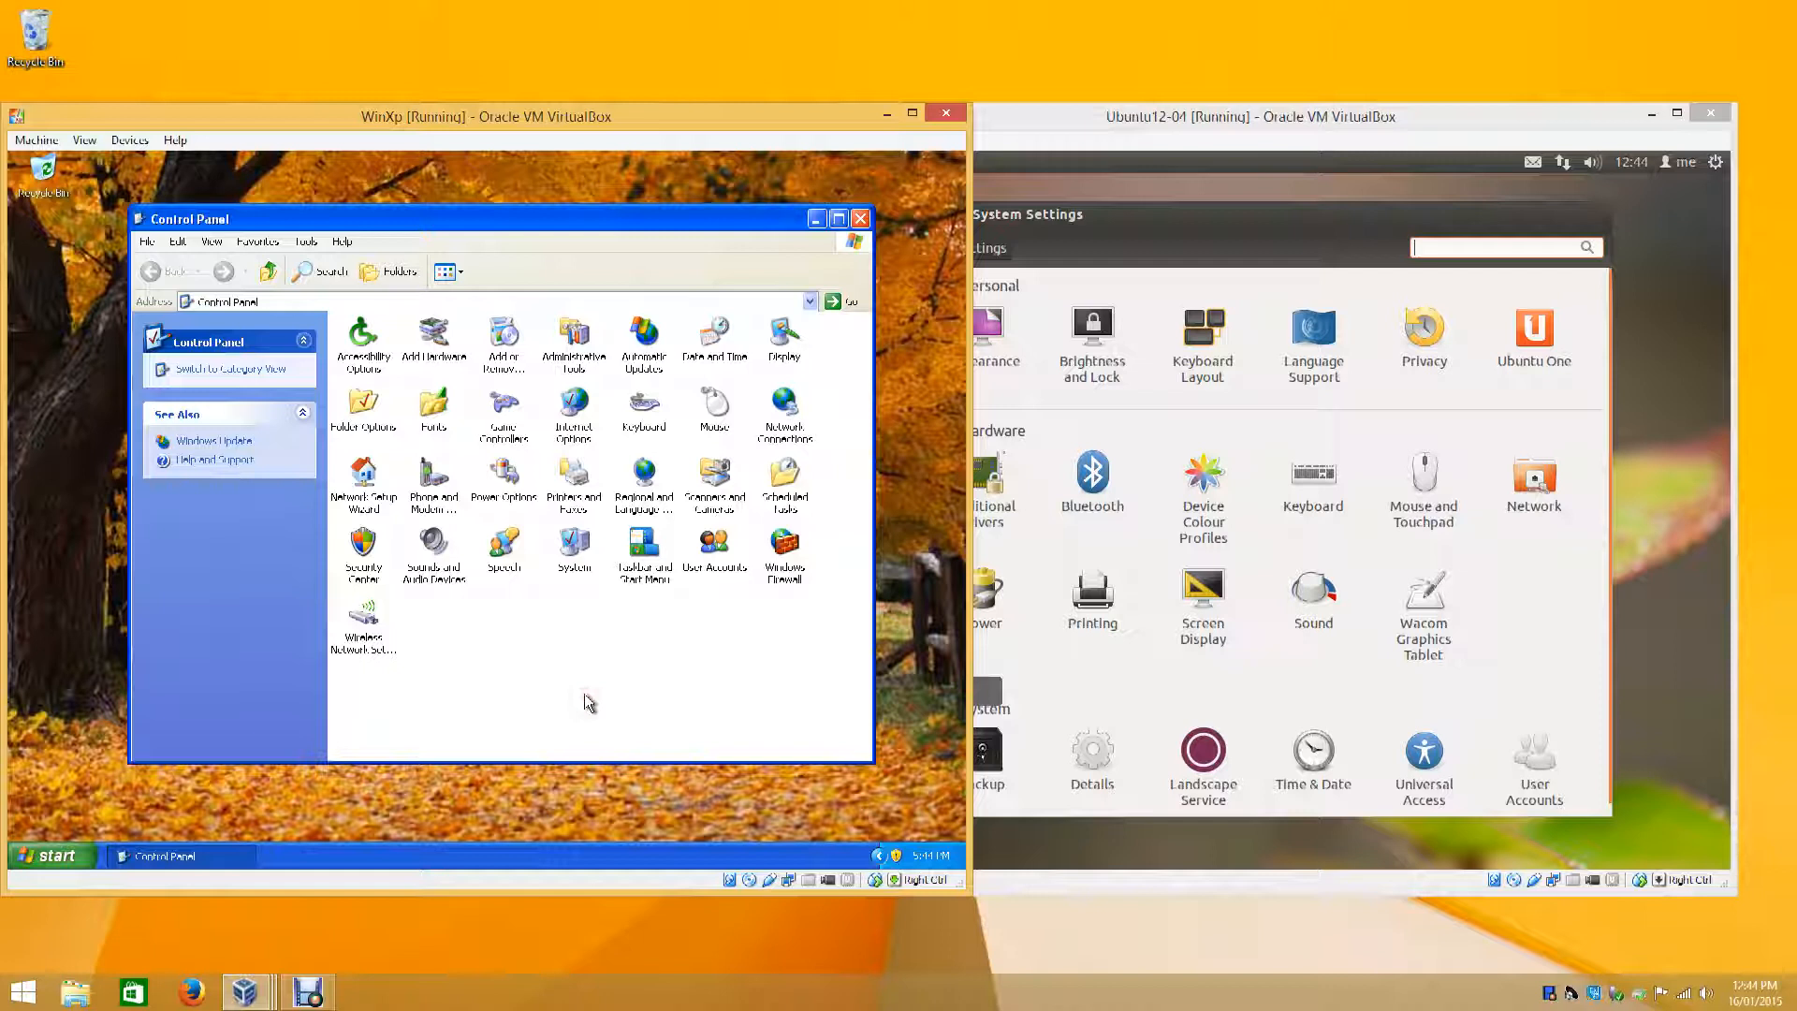
pyautogui.click(1144, 685)
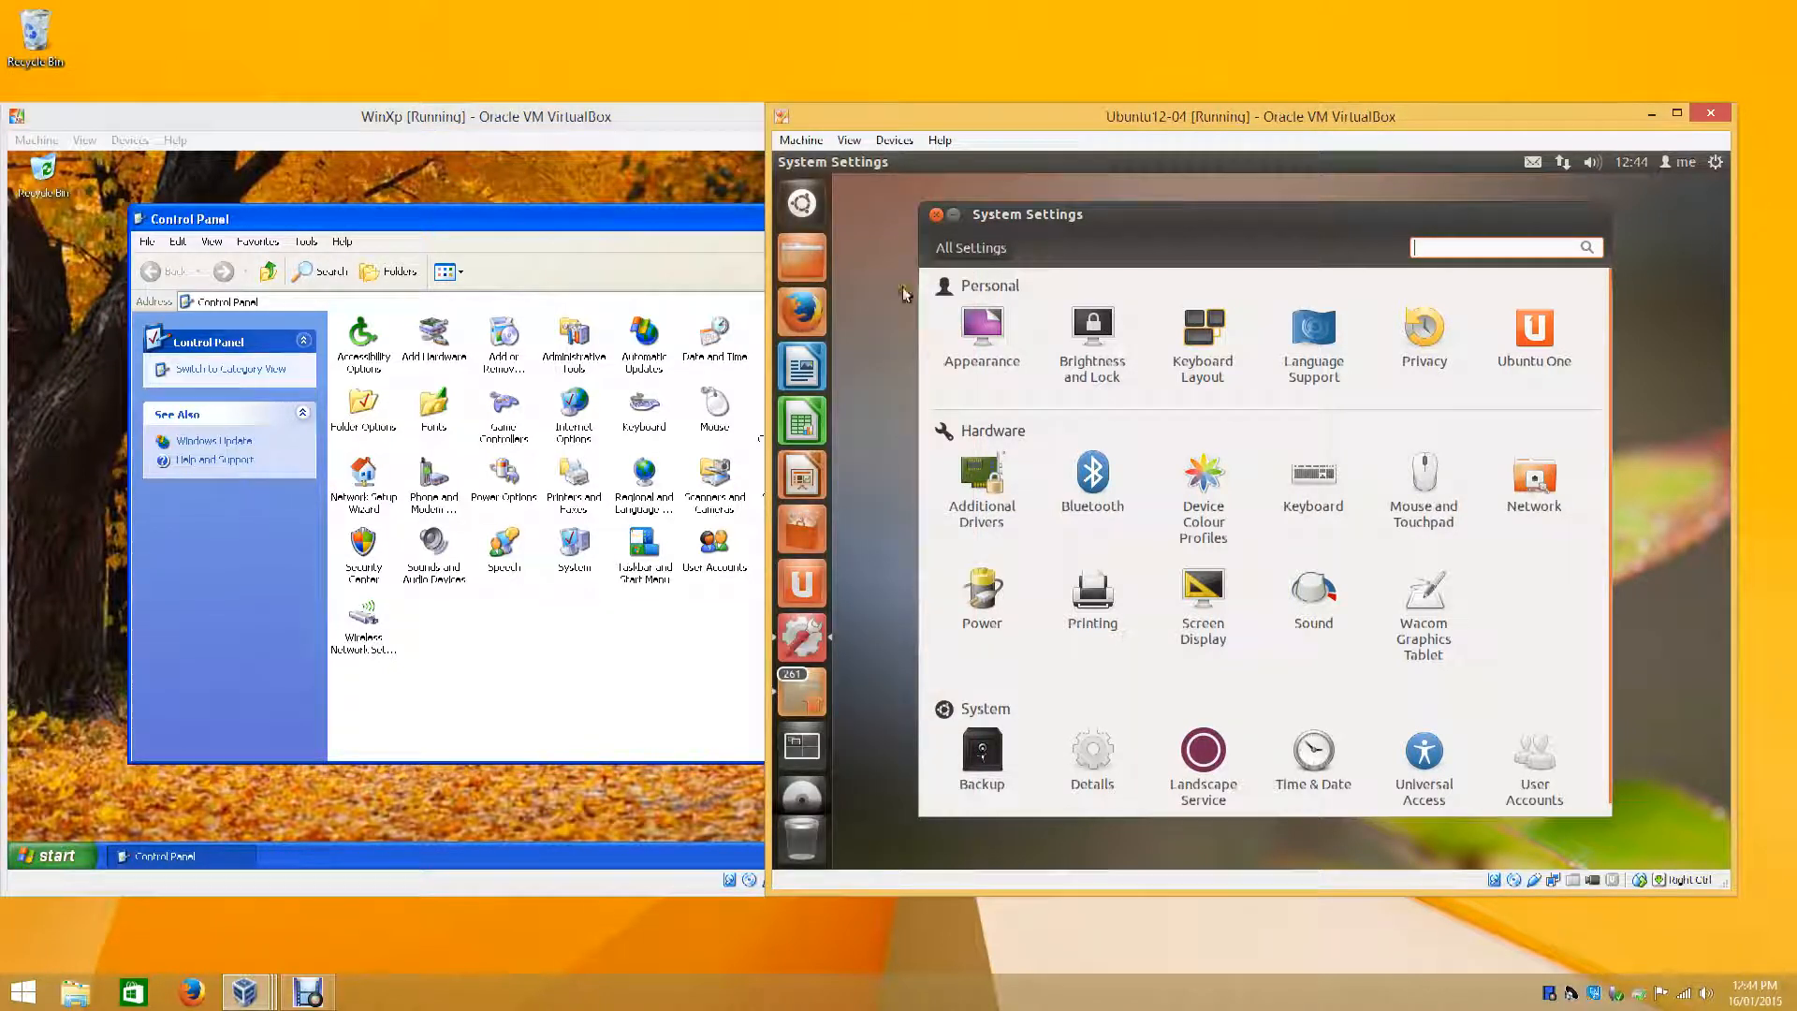
# - Close System Settings in Ubuntu and the Control Panel in Windows XP
pyautogui.click(935, 214)
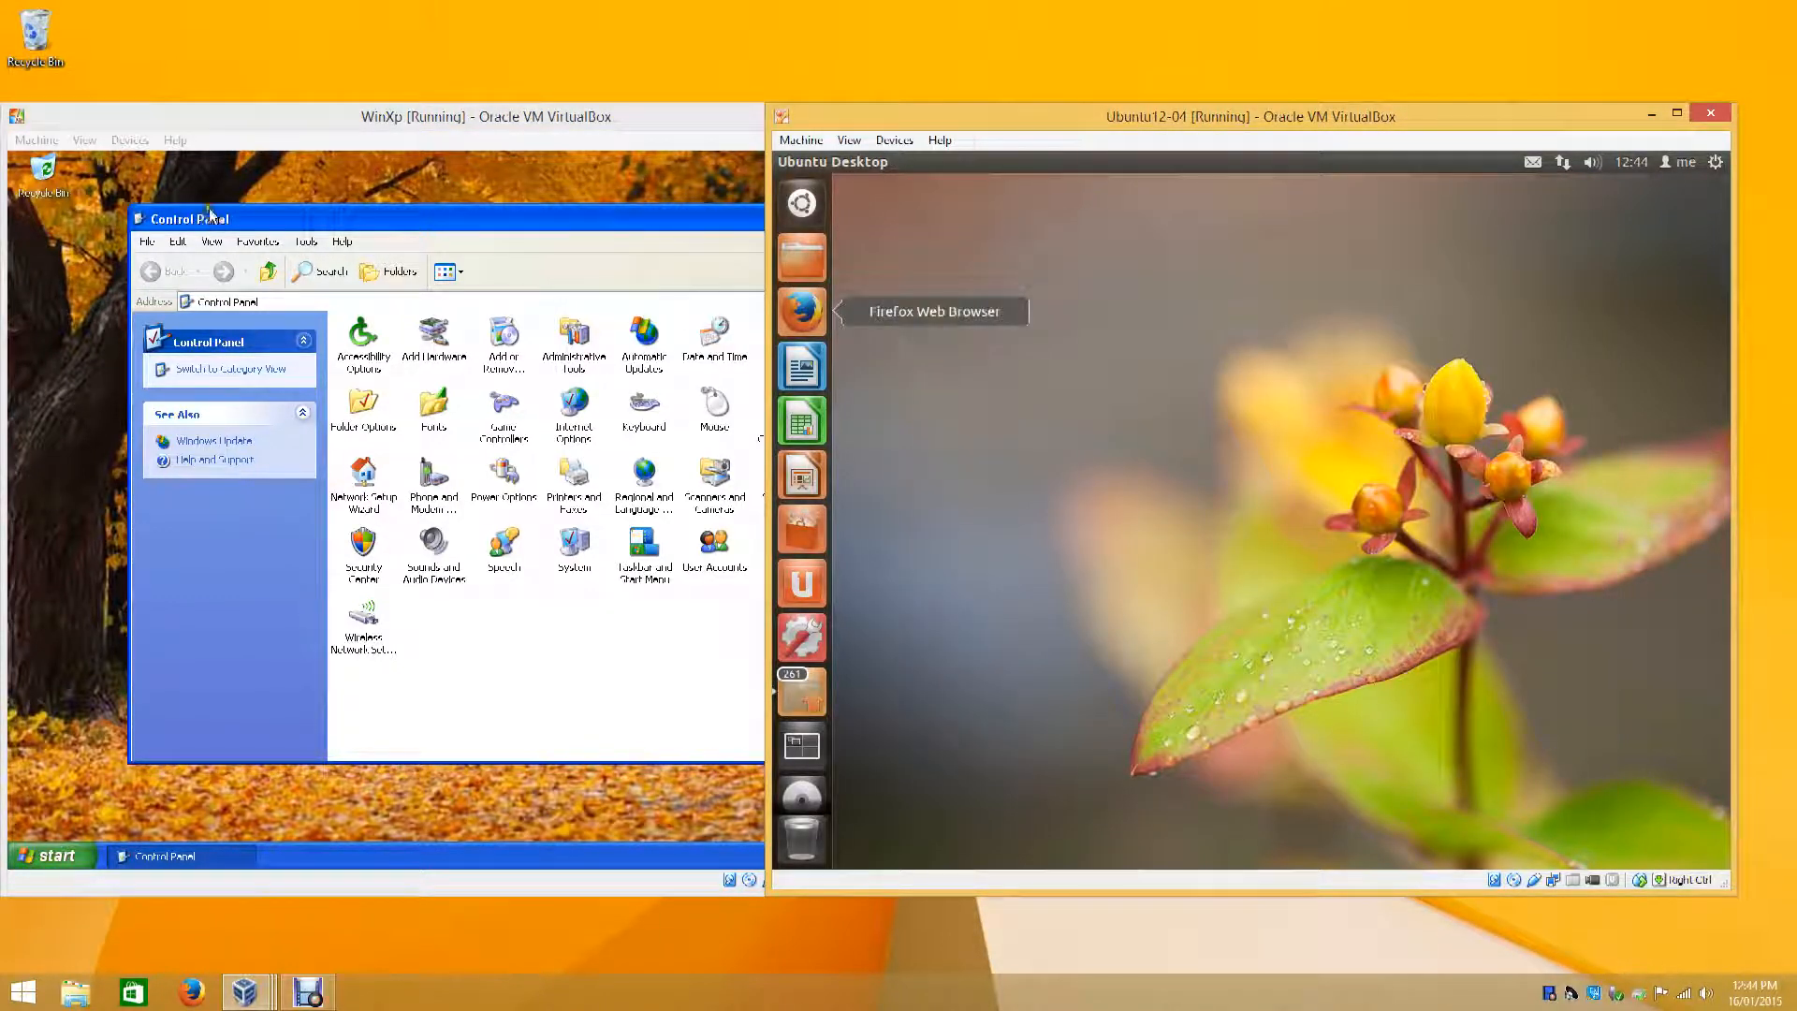
pyautogui.click(211, 216)
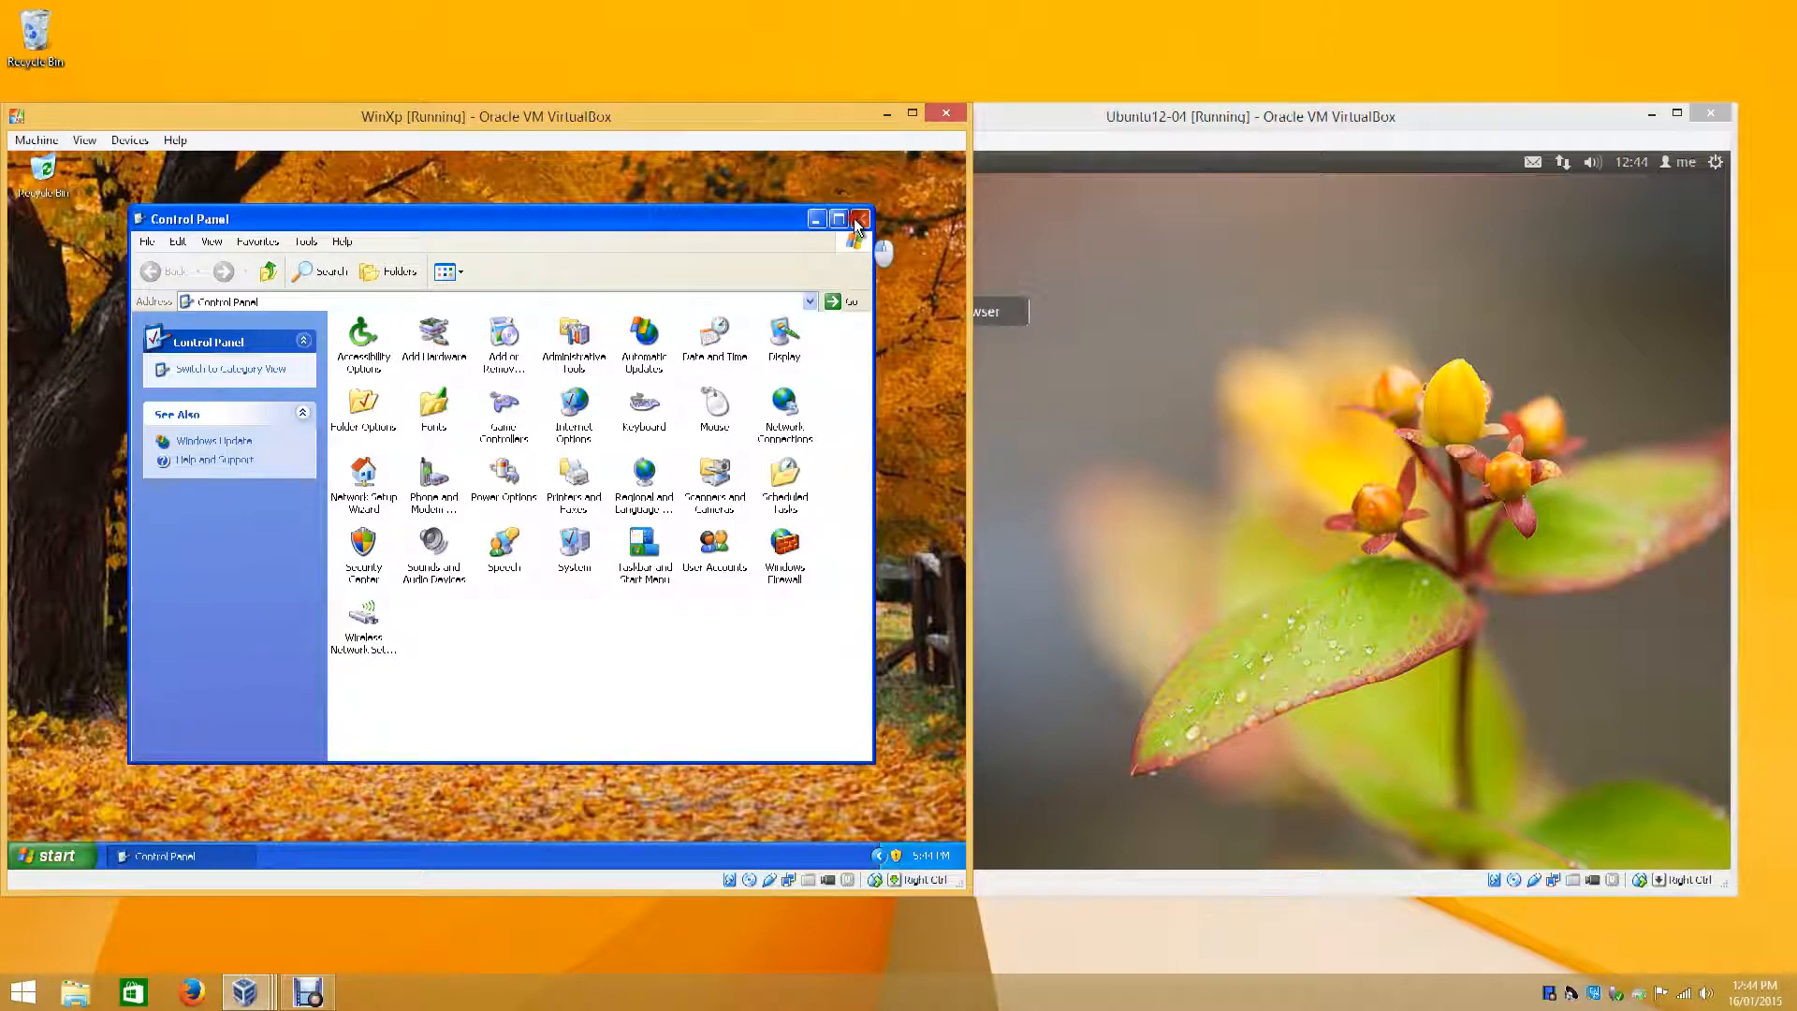
pyautogui.click(858, 221)
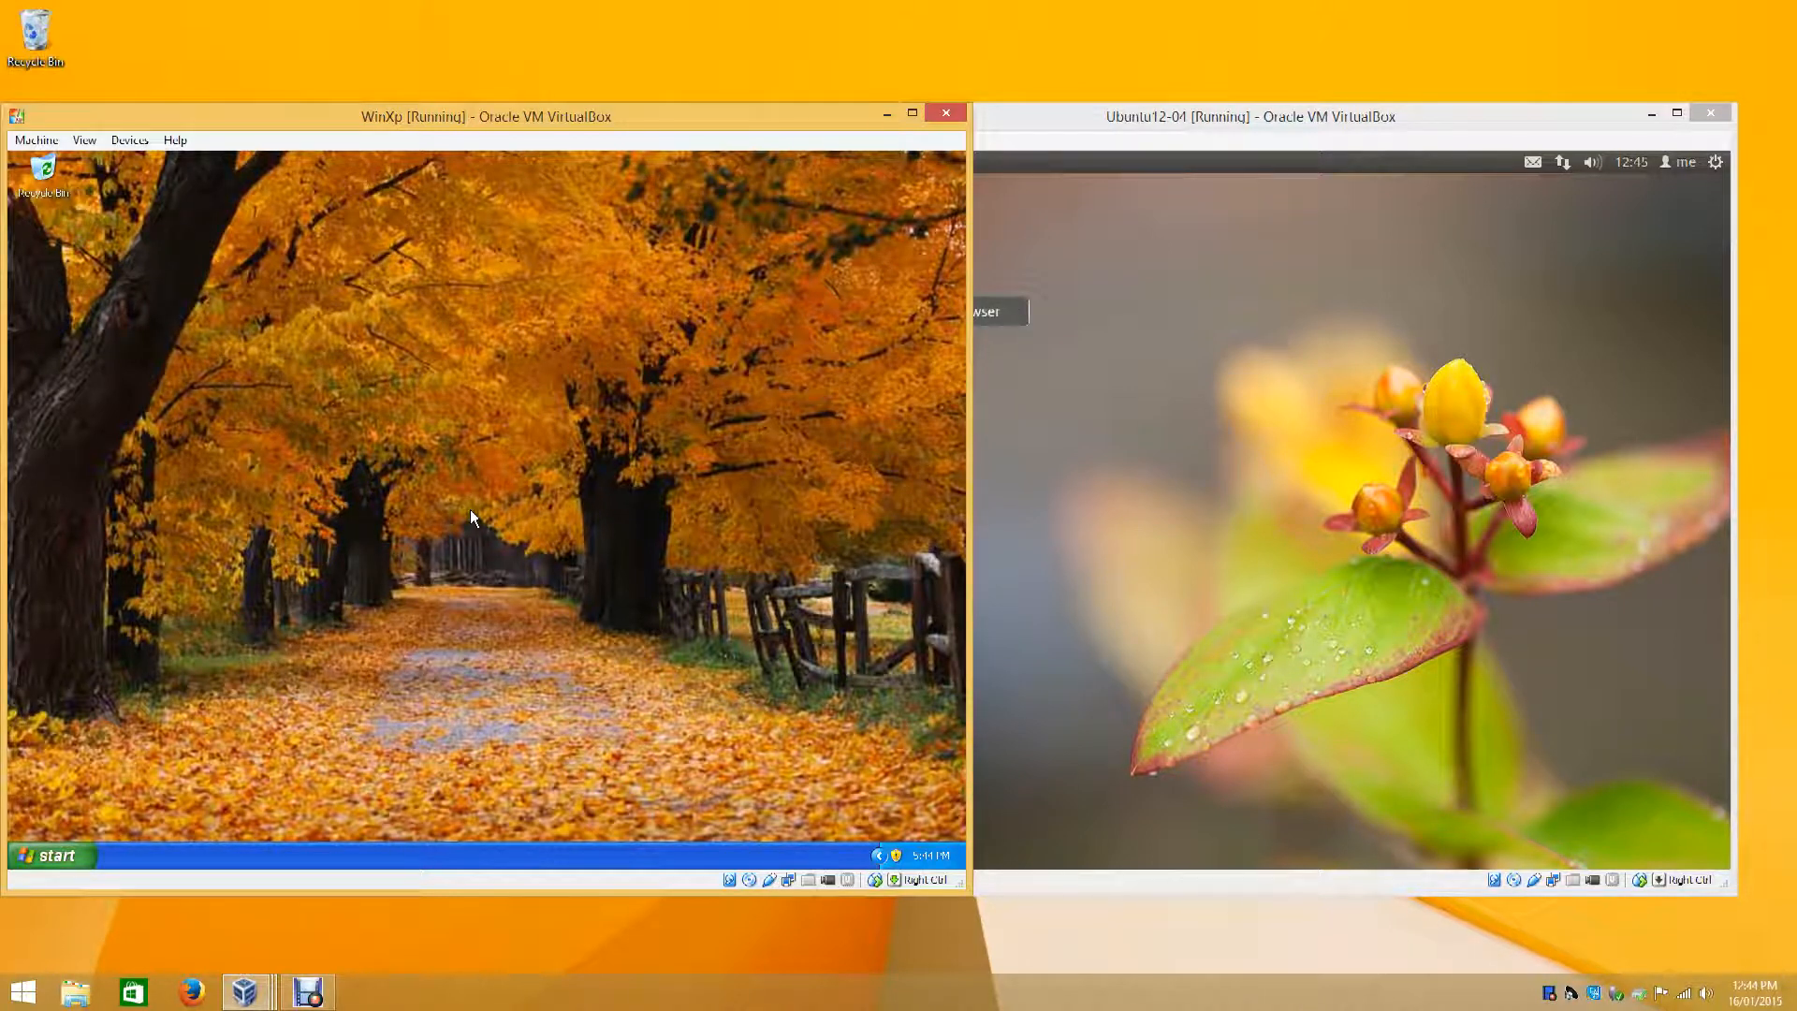
# - Open Internet Explorer in Windows XP and Firefox in Ubuntu
pyautogui.click(53, 856)
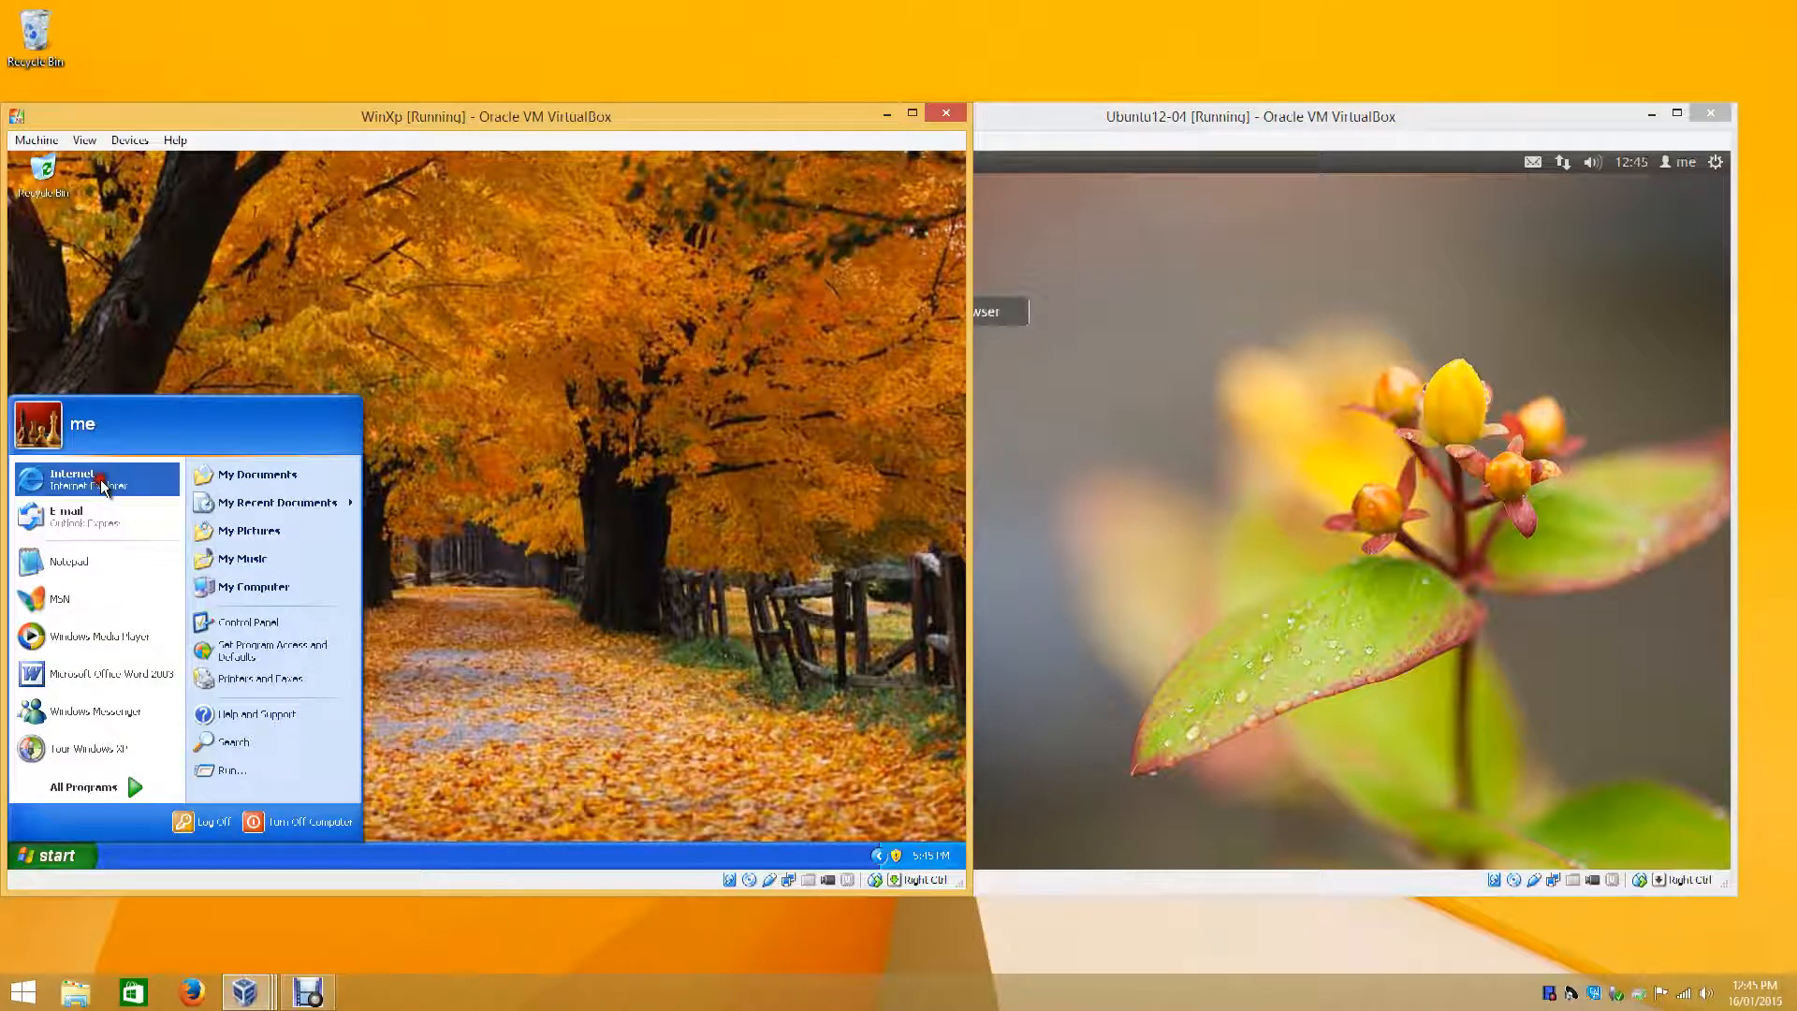
pyautogui.click(99, 480)
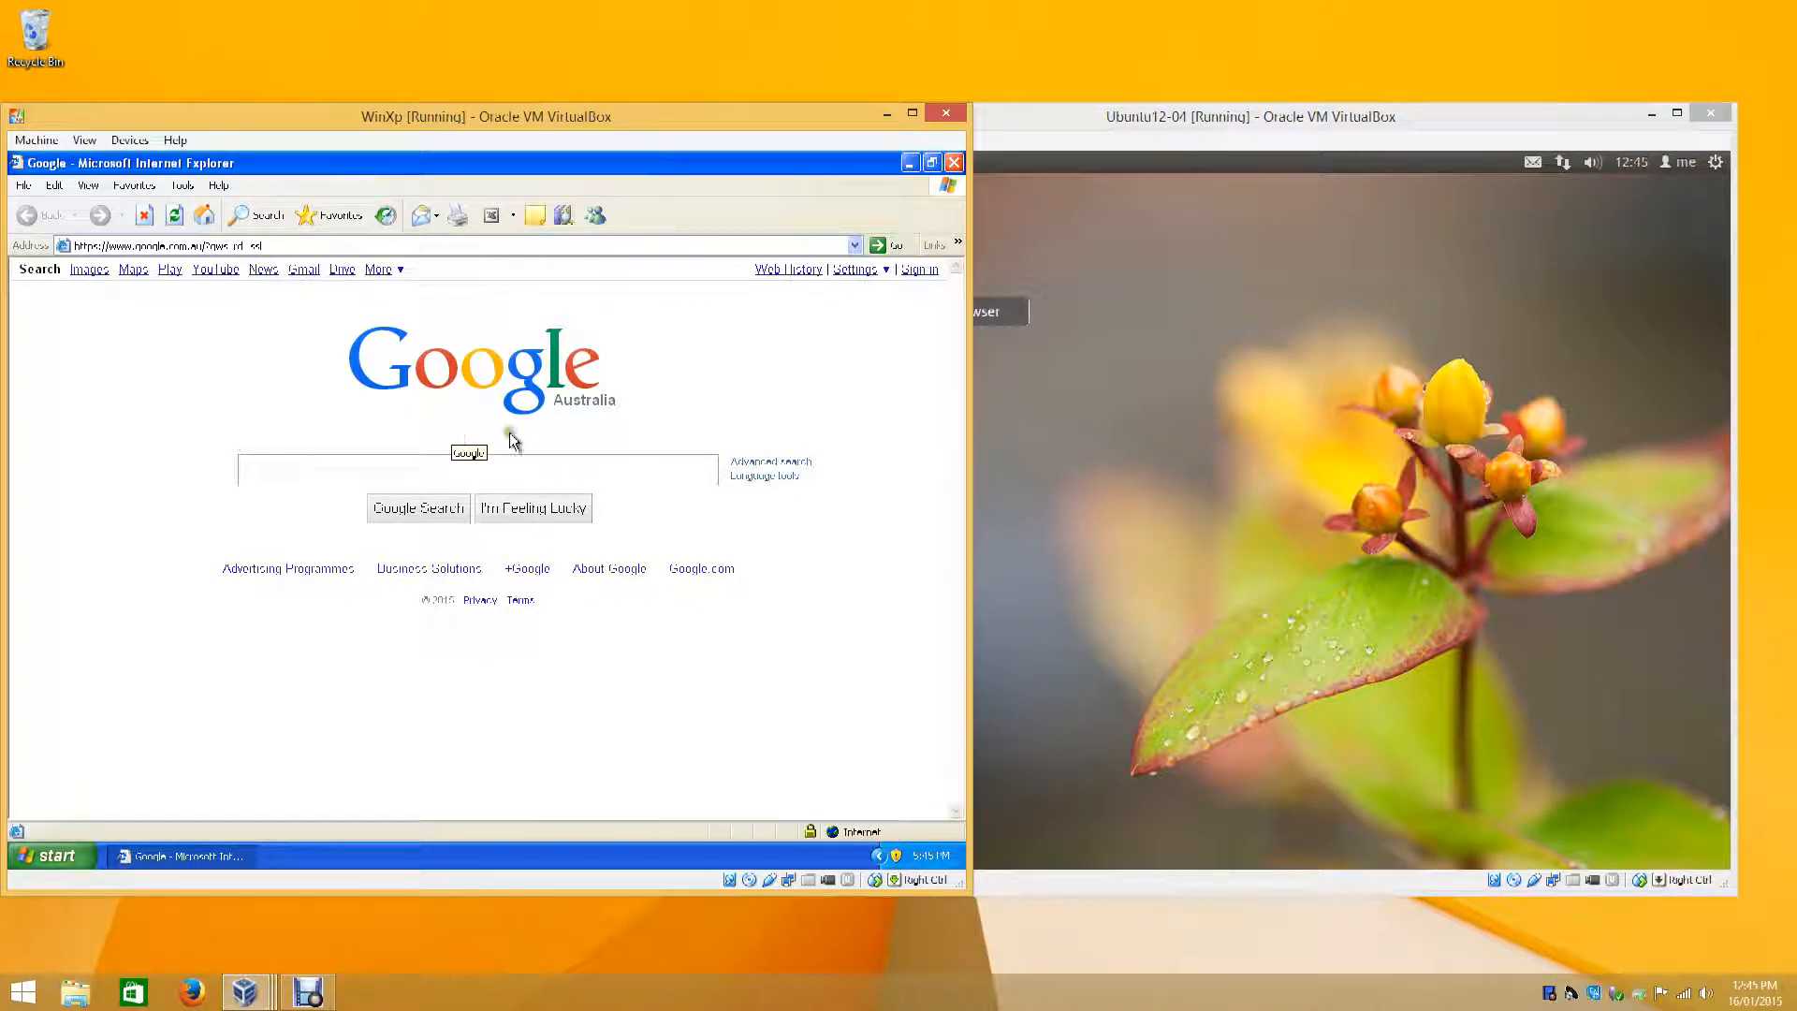
pyautogui.click(1107, 528)
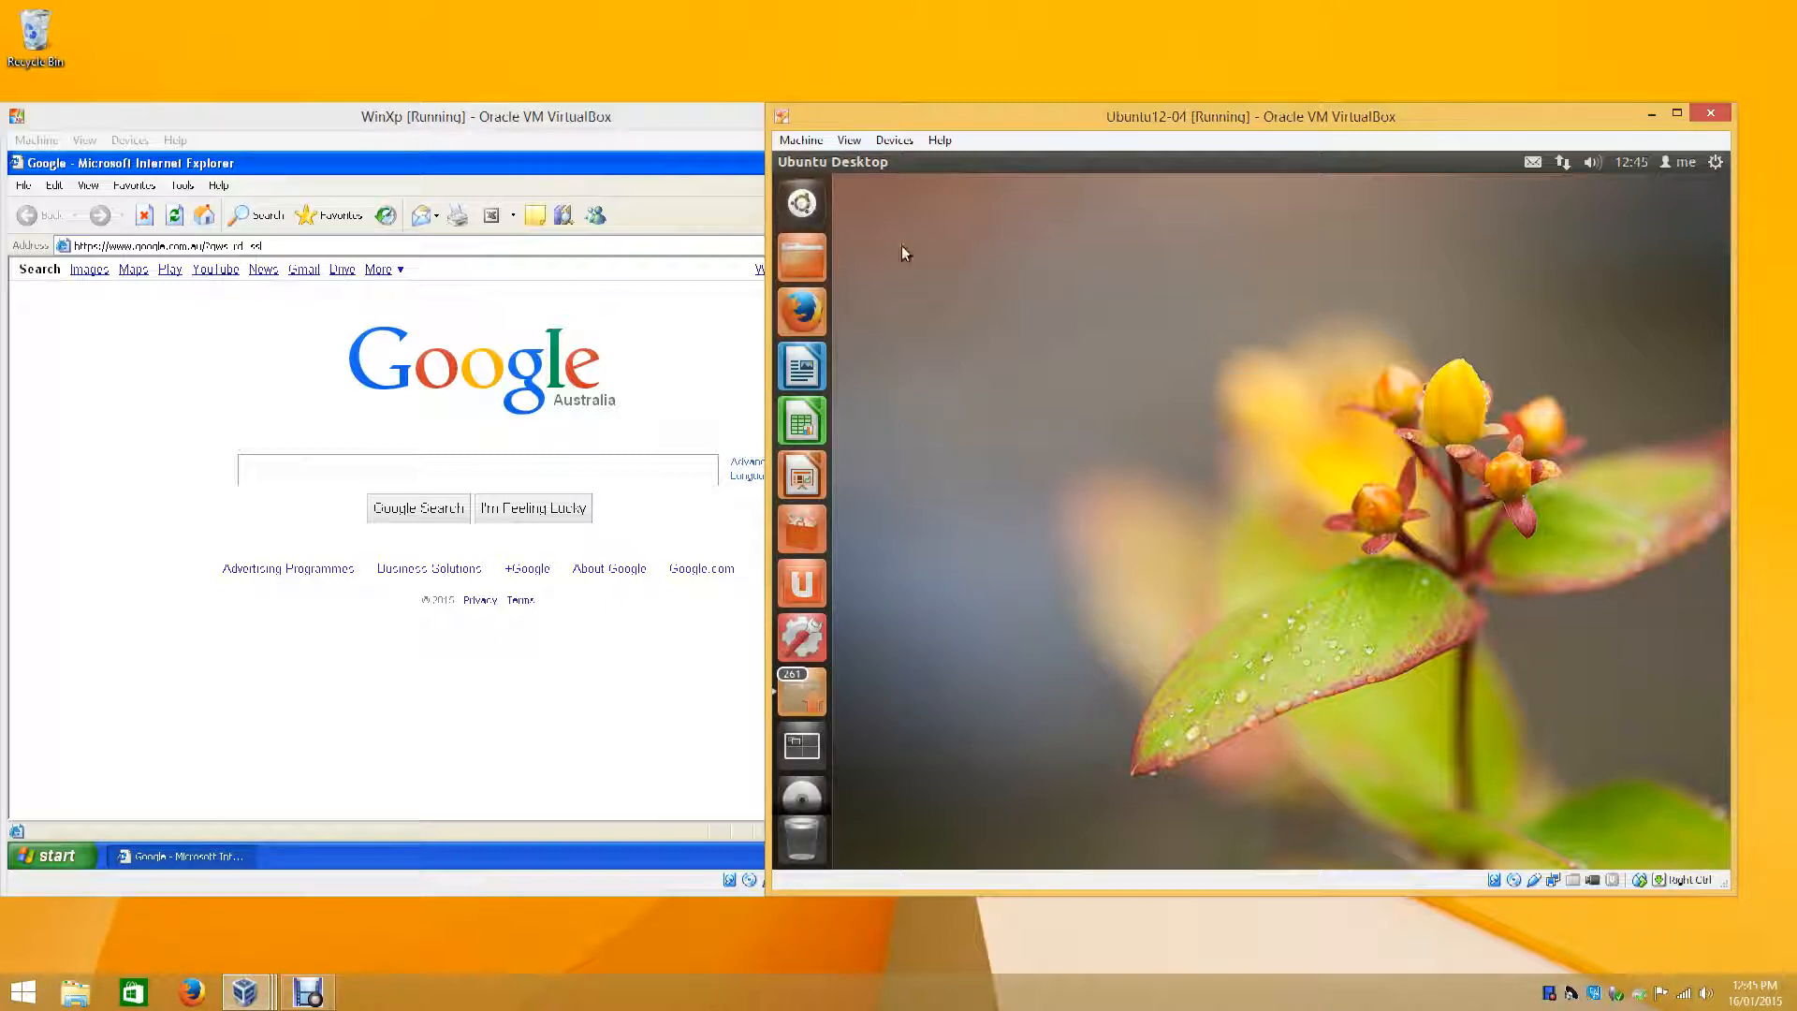
pyautogui.click(806, 318)
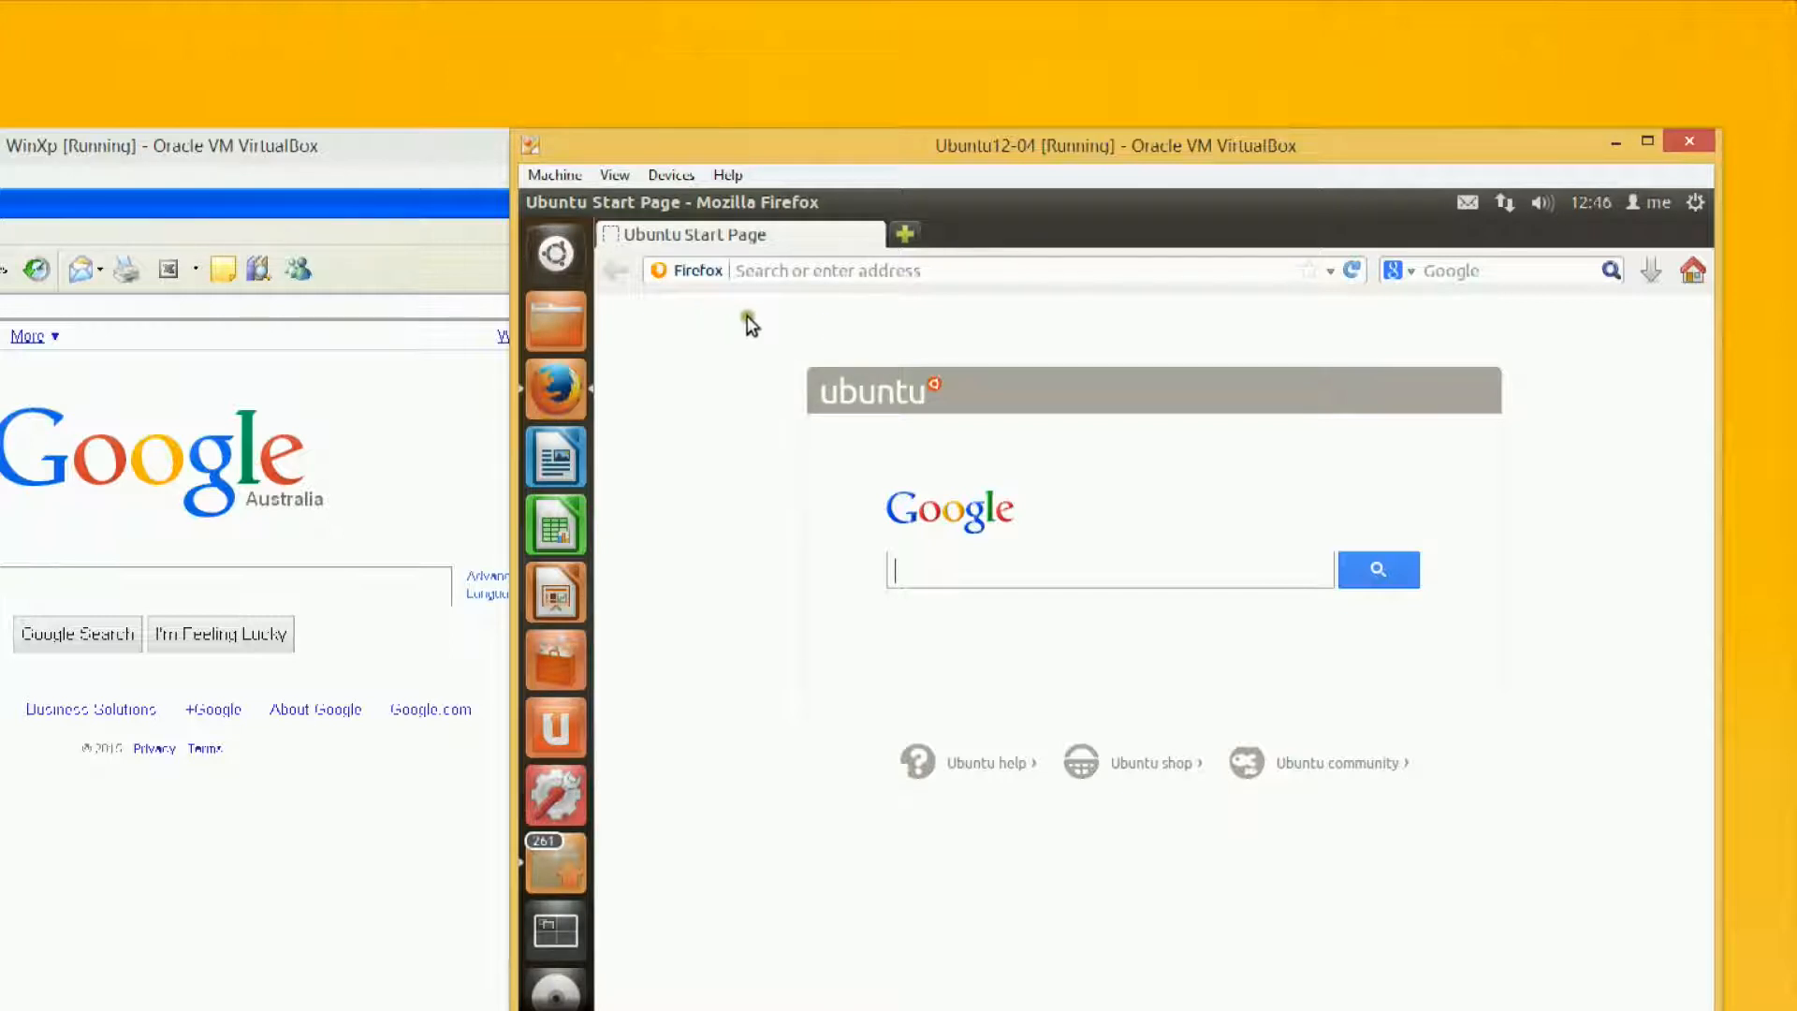
# - Check Firefox's bookmark and history commands in Ubuntu and compare the browser with Internet Explorer in Windows XP
pyautogui.moveTo(964, 212)
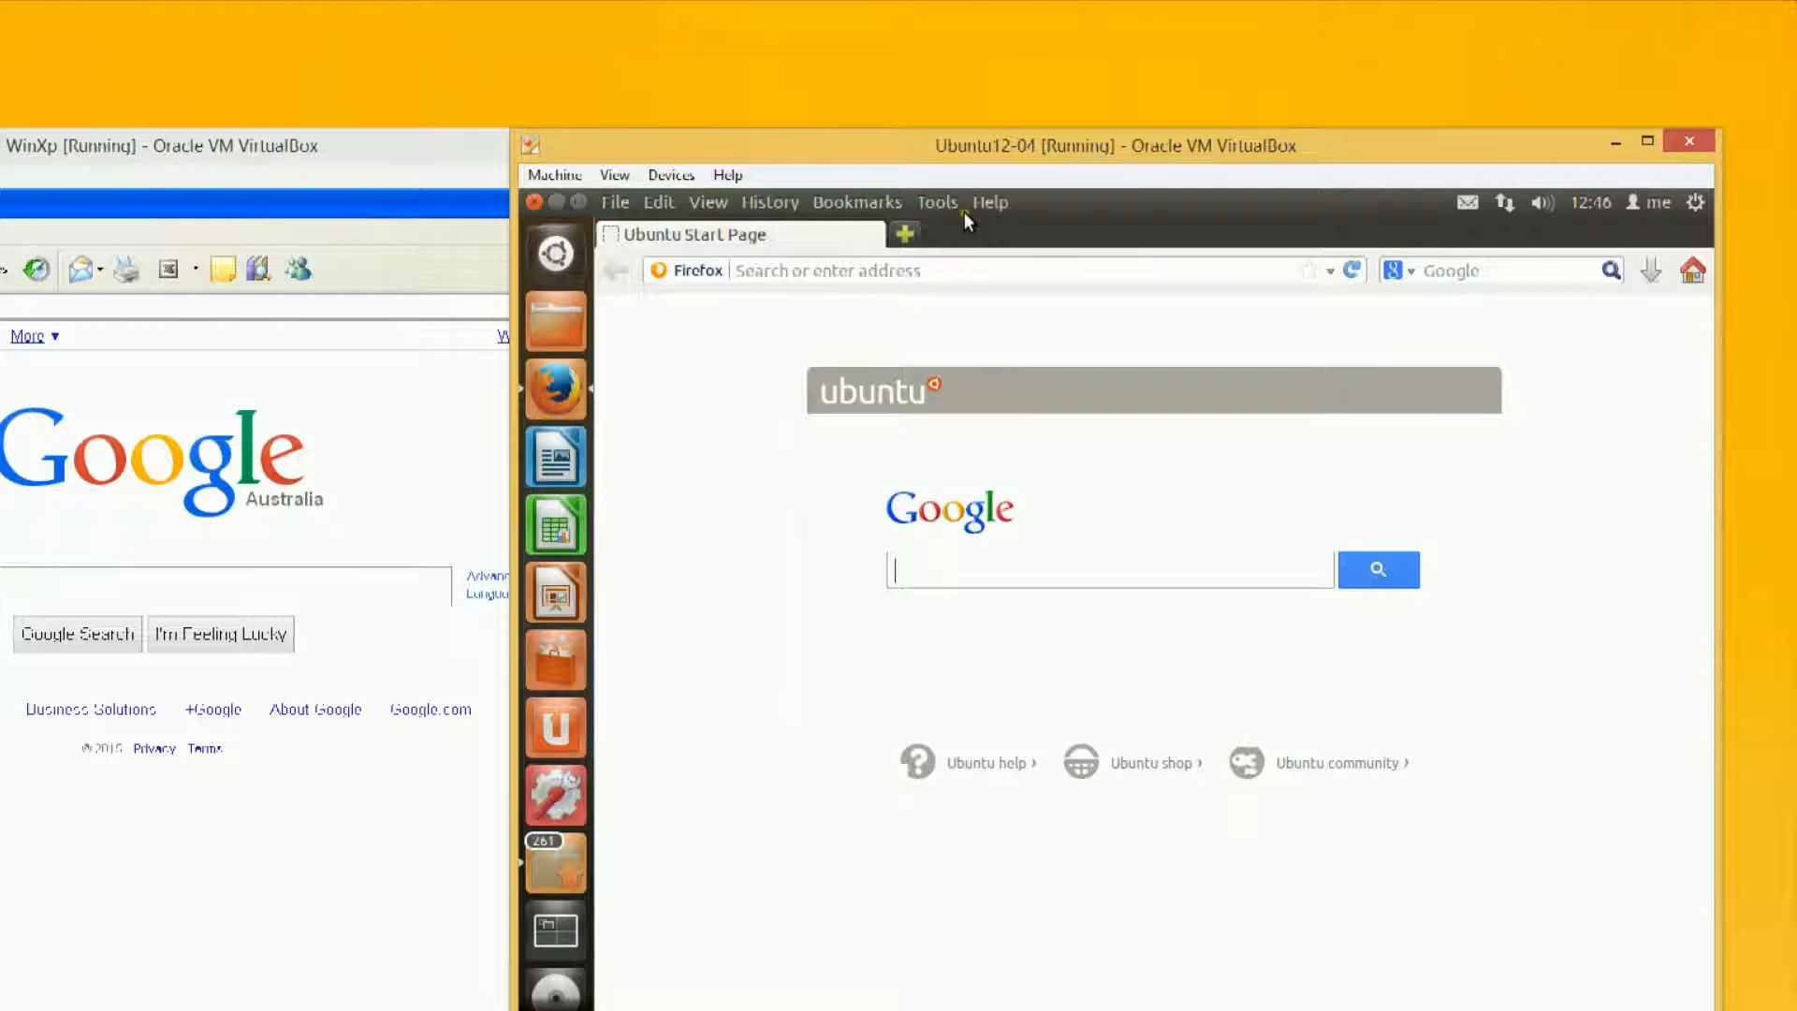
pyautogui.click(852, 202)
pyautogui.click(771, 202)
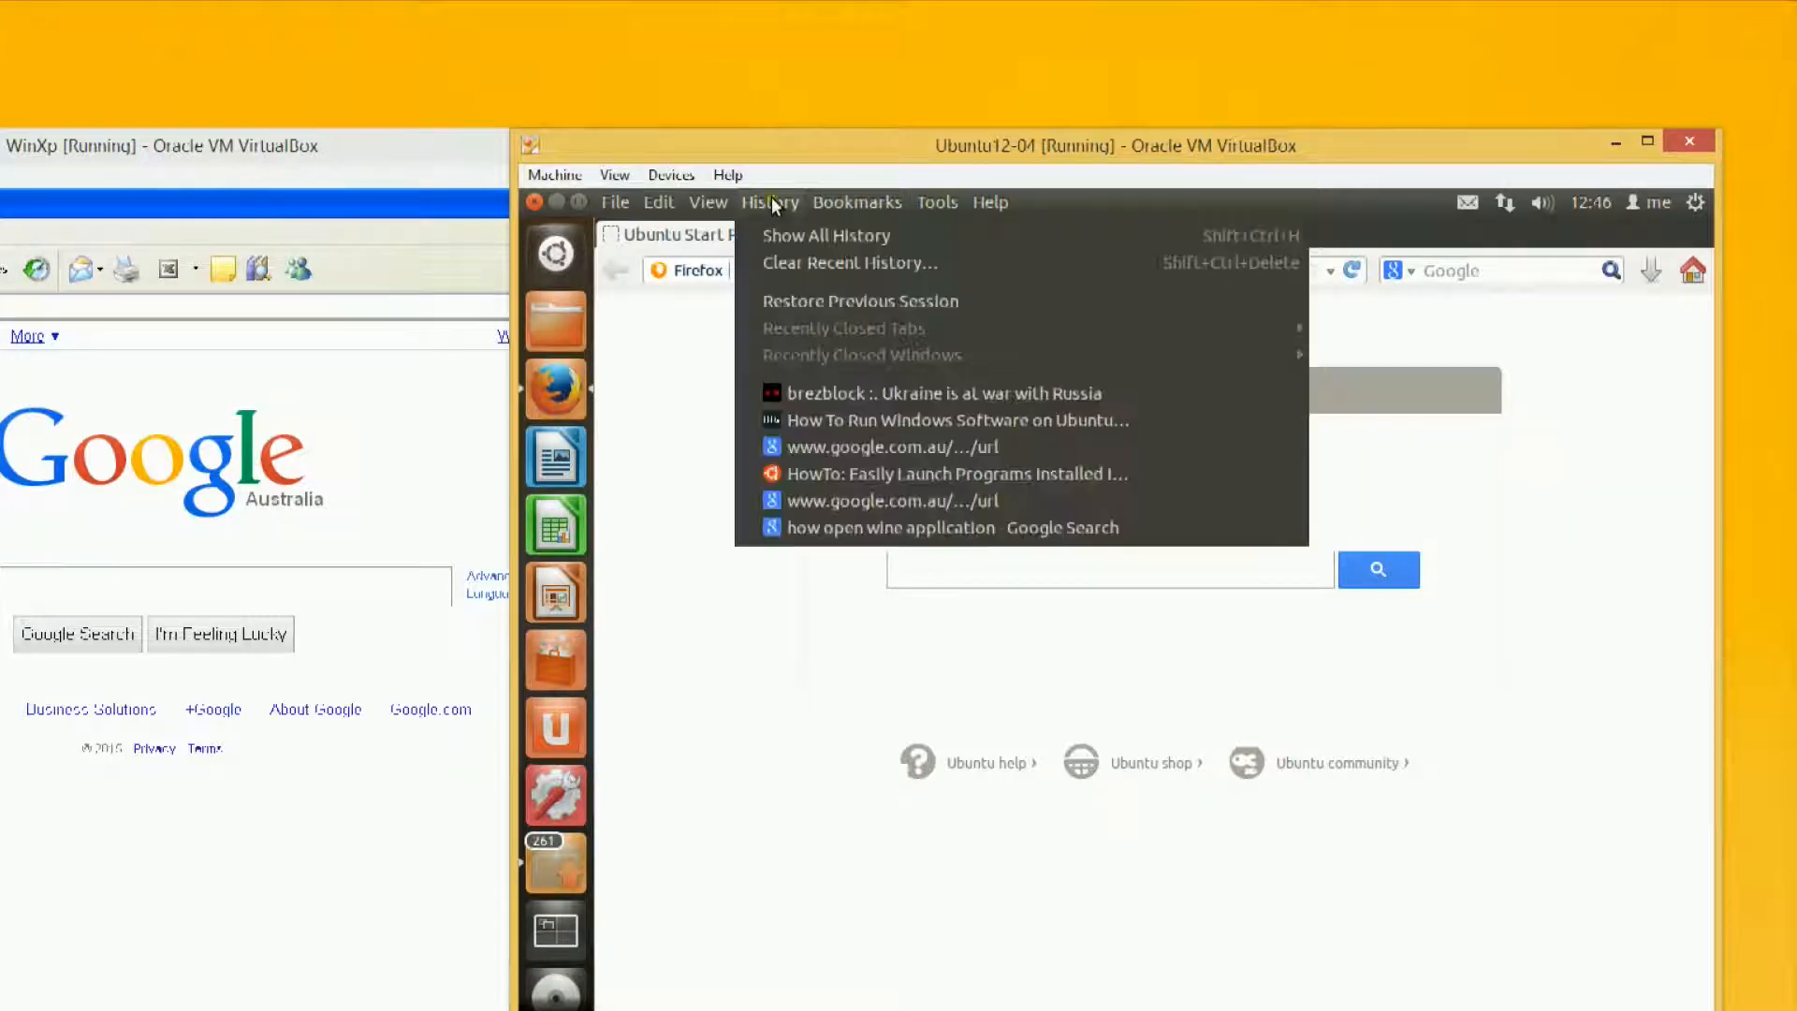
pyautogui.click(564, 200)
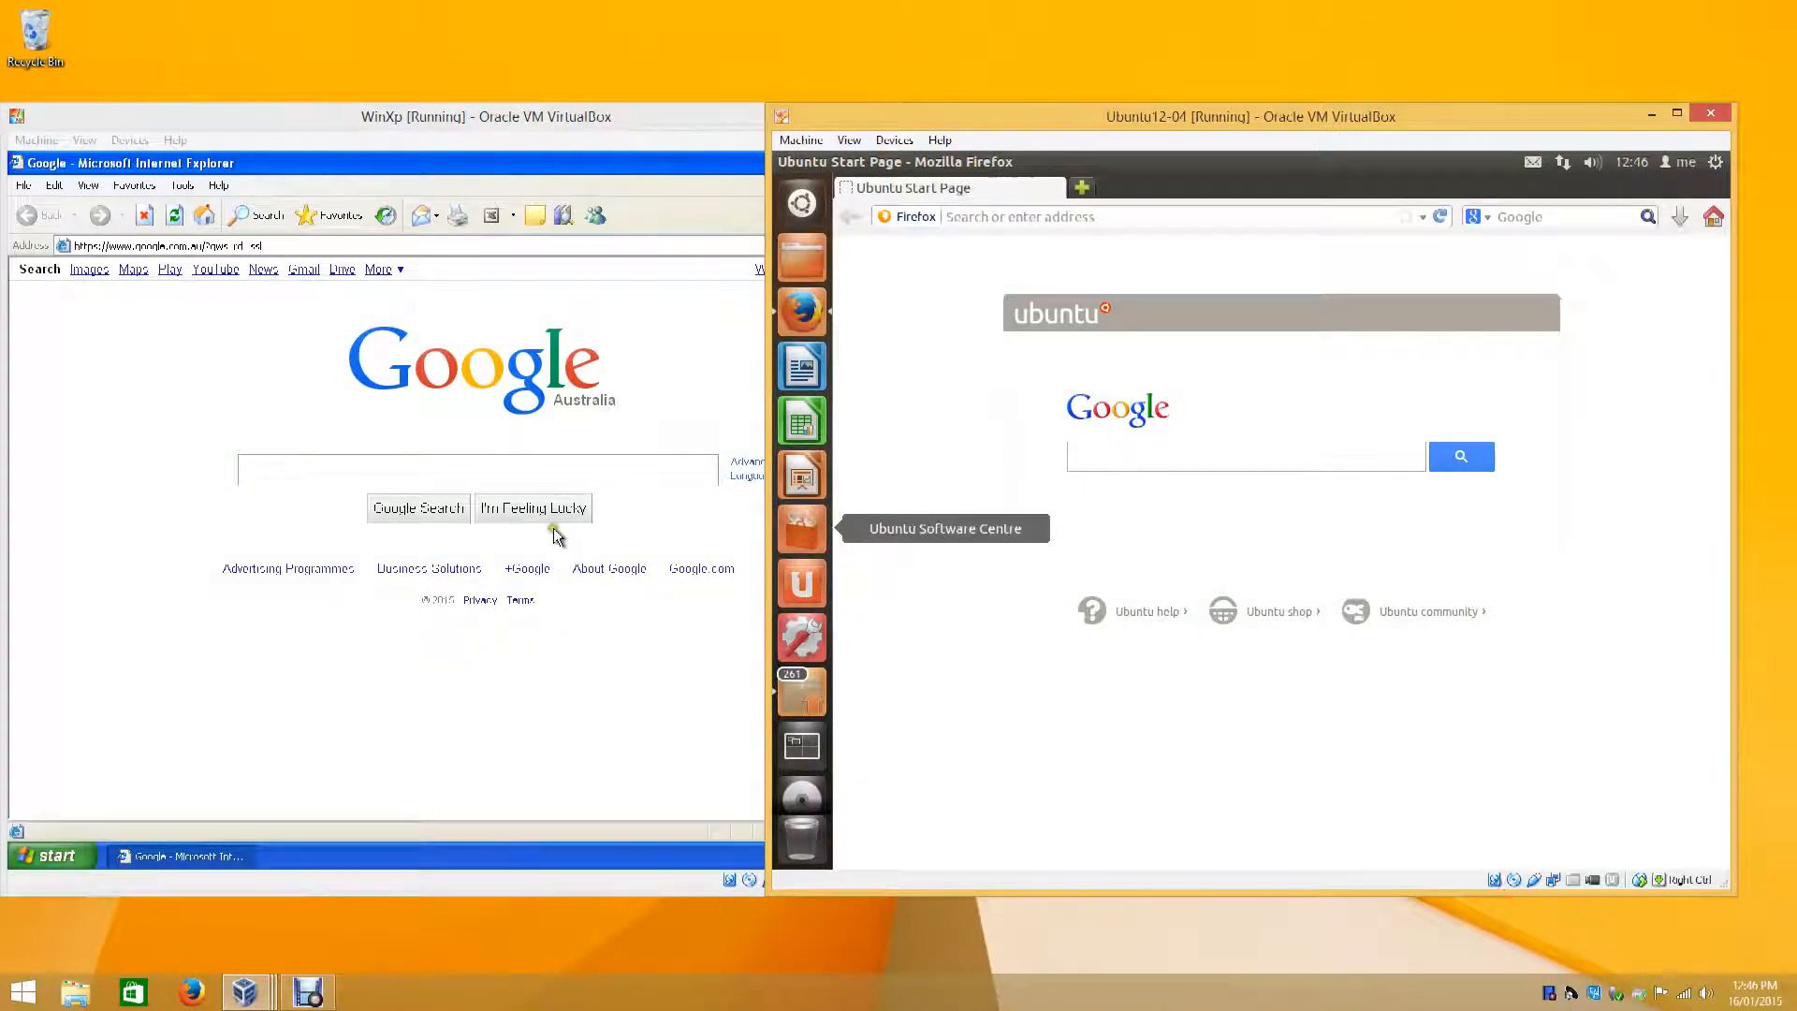
pyautogui.click(654, 393)
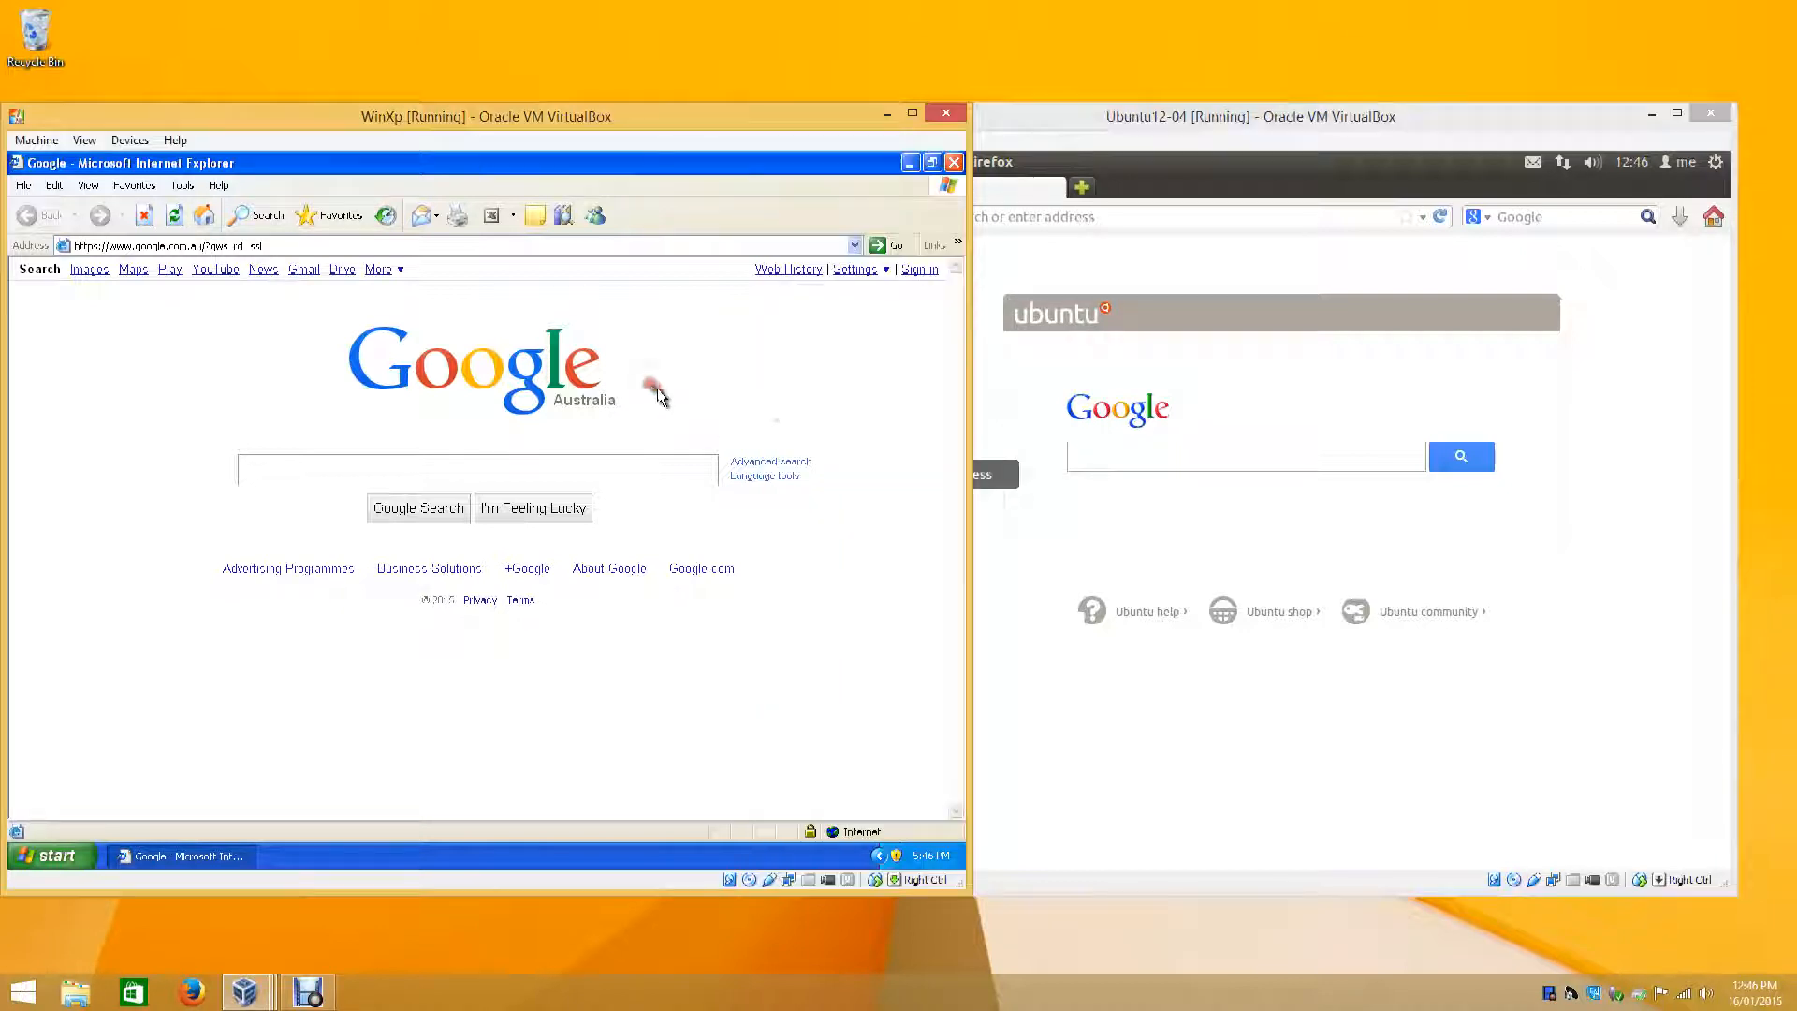
pyautogui.click(1013, 584)
pyautogui.click(668, 356)
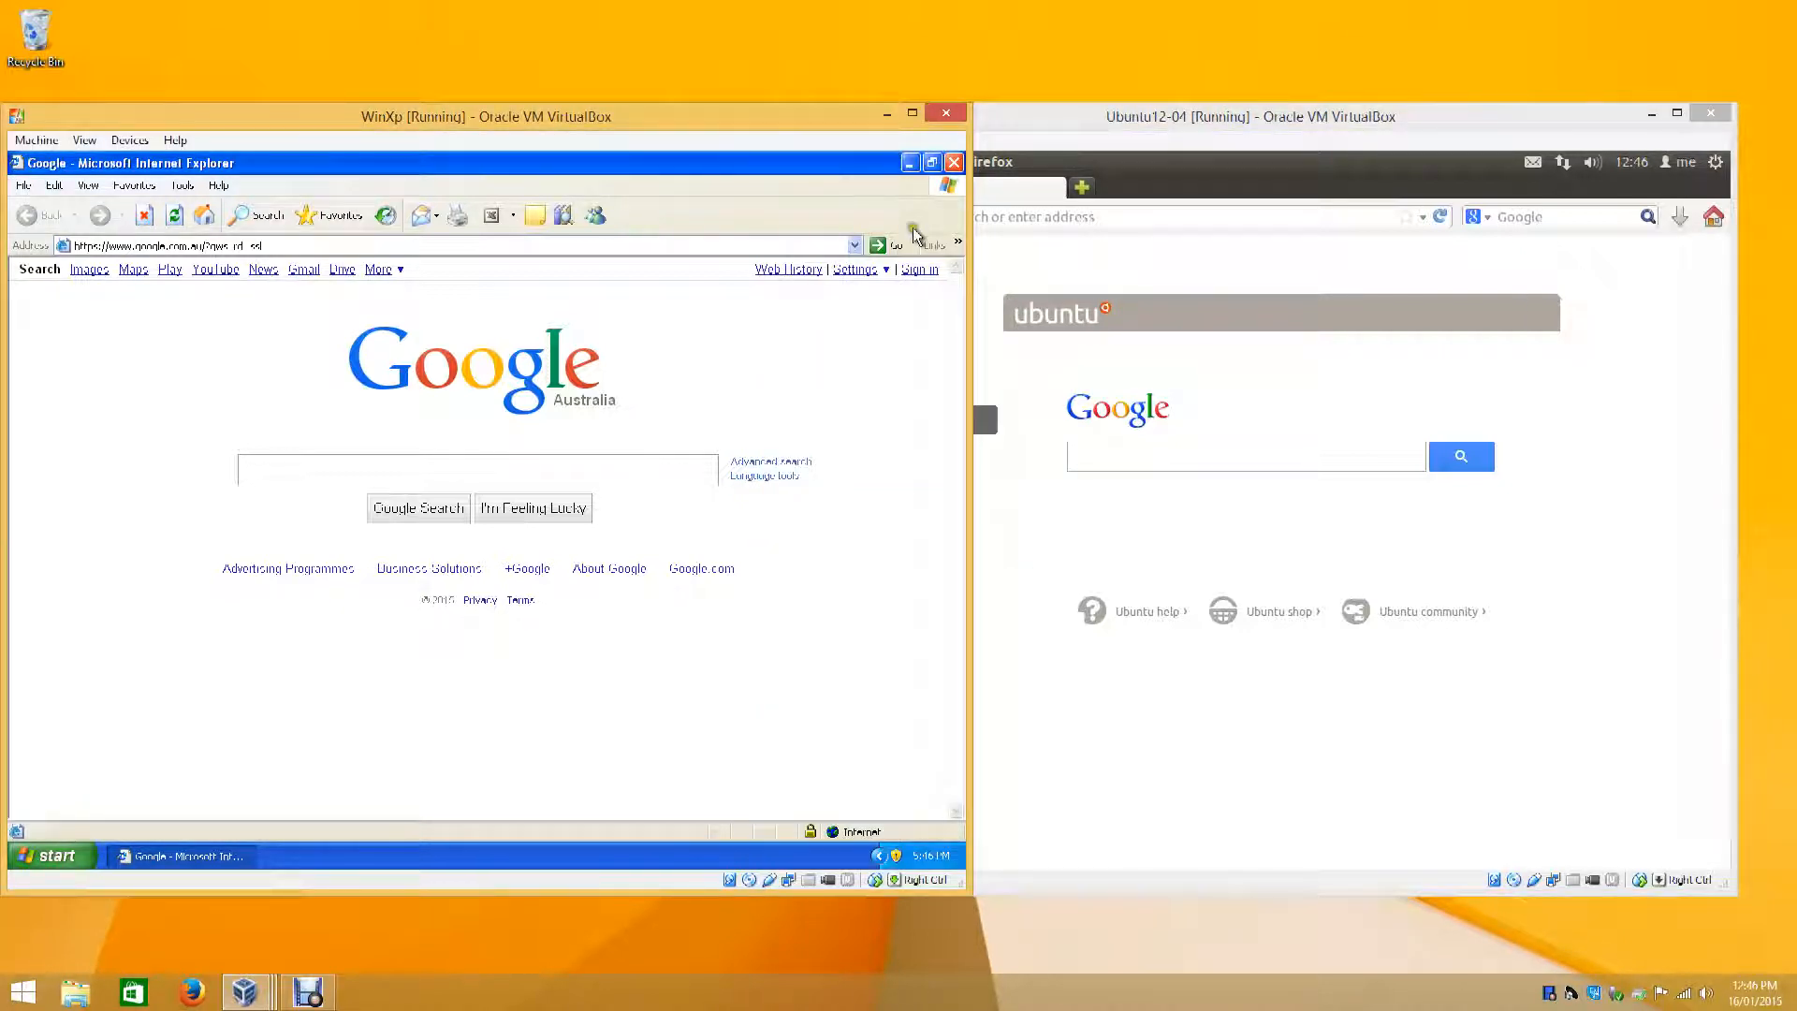
# - Close Internet Explorer in Windows XP and Firefox in Ubuntu
pyautogui.click(953, 165)
pyautogui.click(1057, 261)
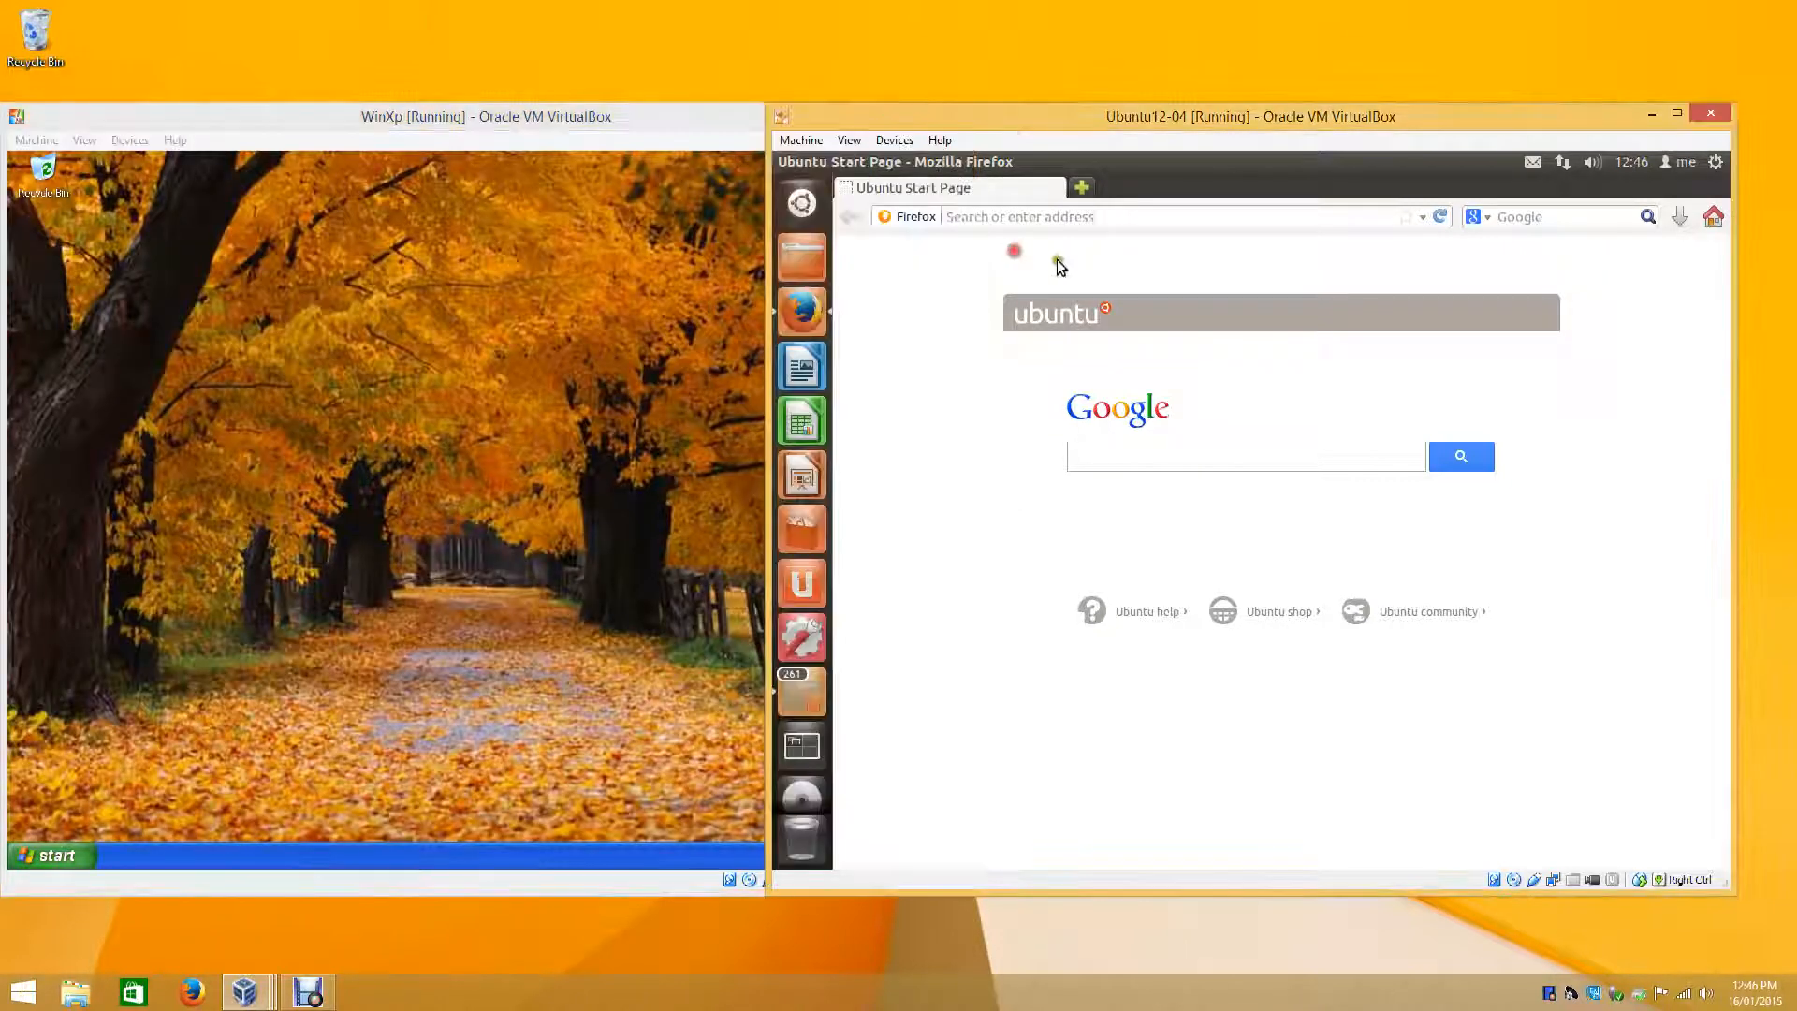
pyautogui.click(784, 161)
# - Open Outlook Express in Windows XP and move its window around the desktop
pyautogui.click(569, 431)
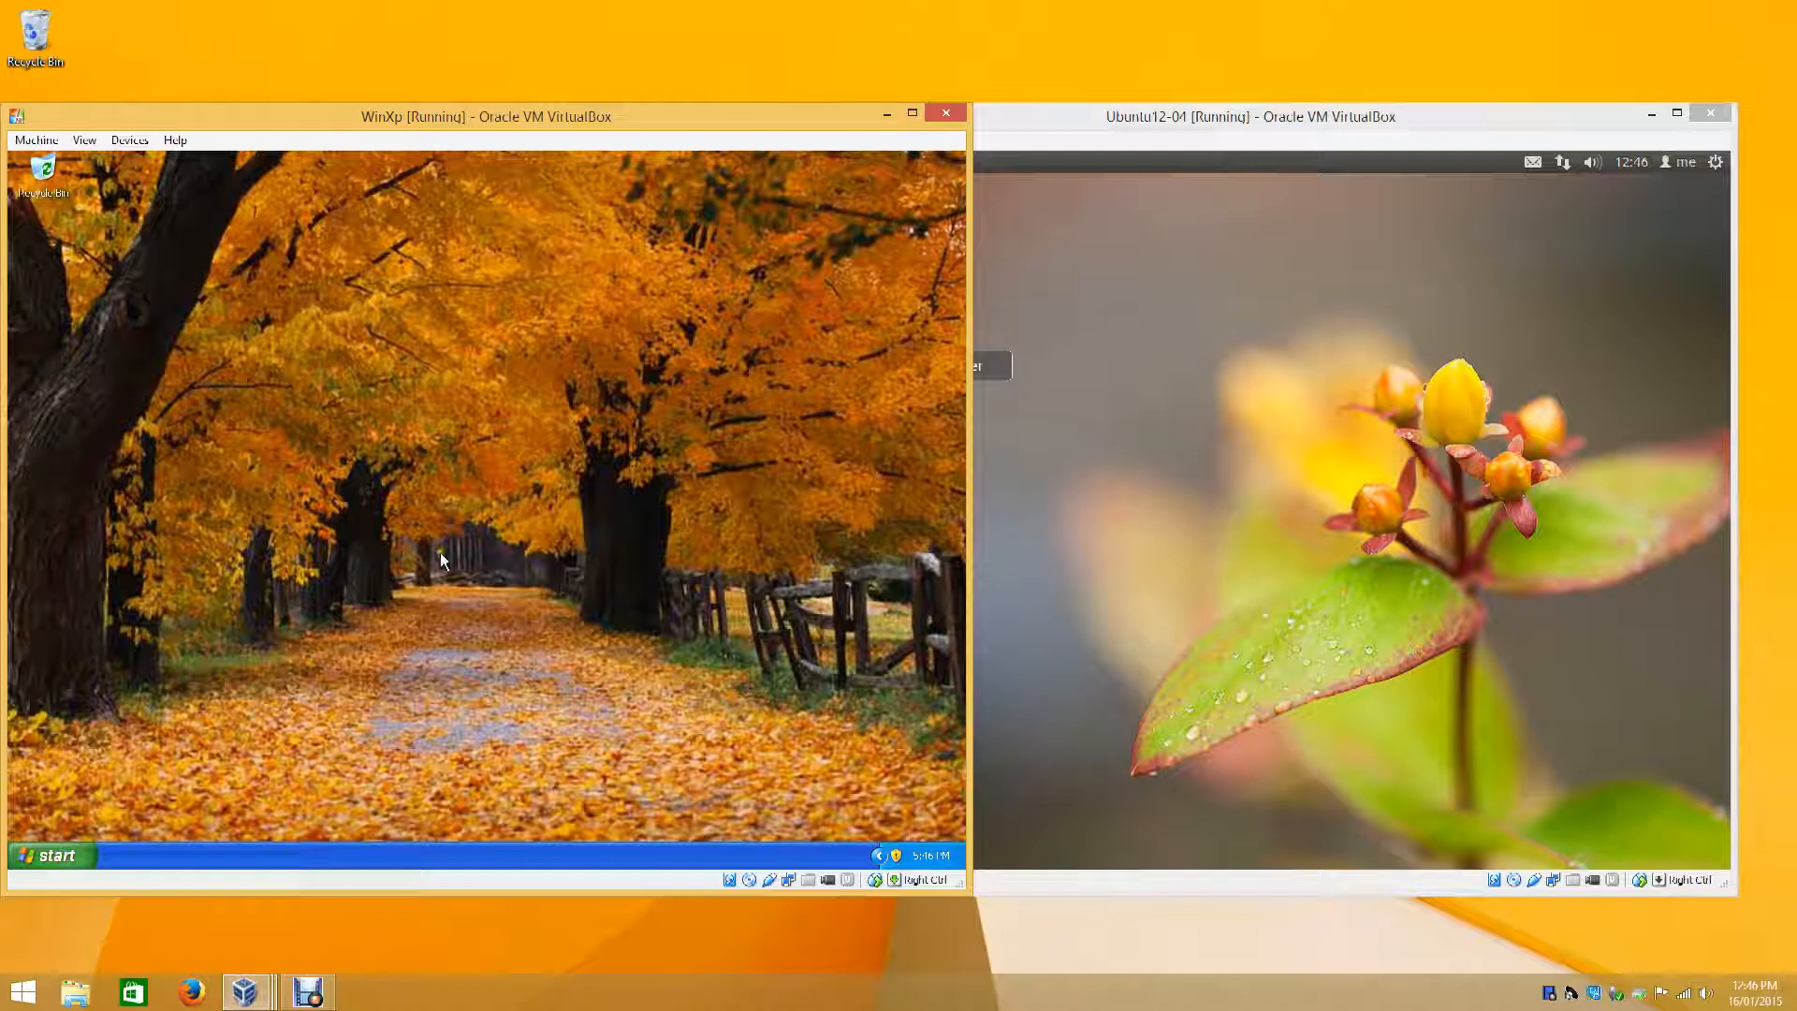
pyautogui.click(58, 851)
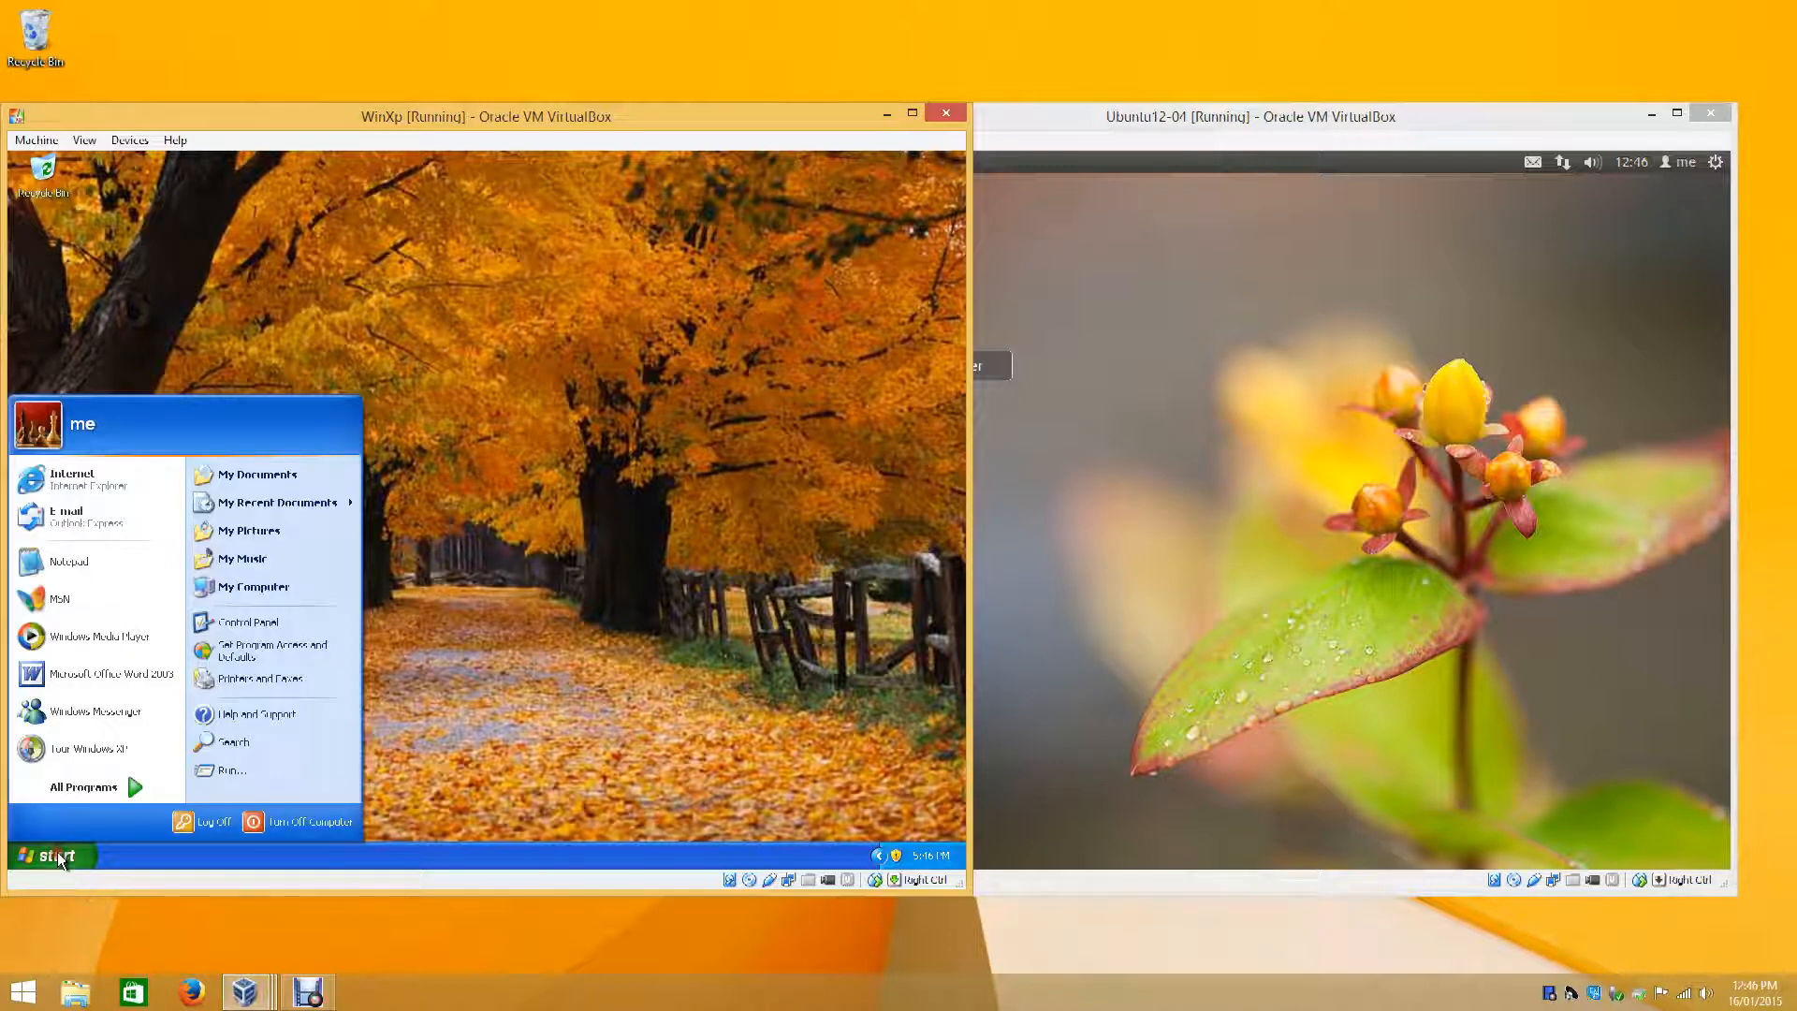
pyautogui.click(99, 526)
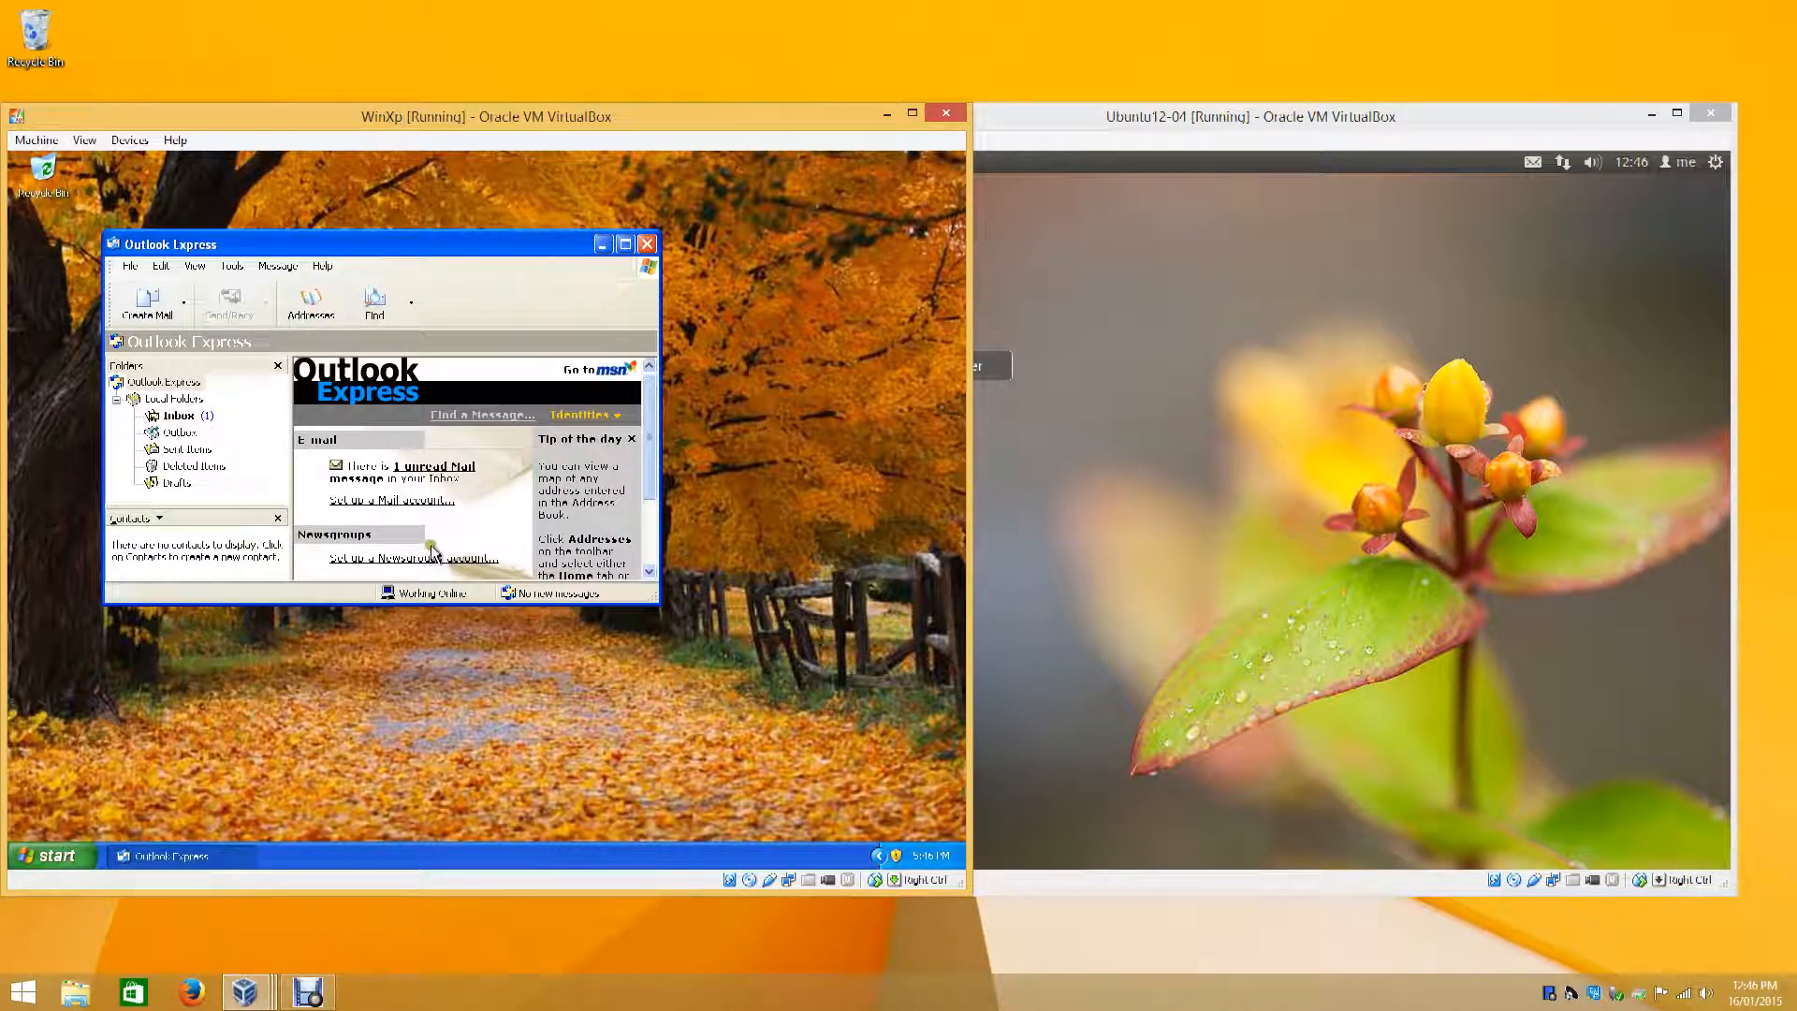
pyautogui.moveTo(442, 239); pyautogui.dragTo(524, 289)
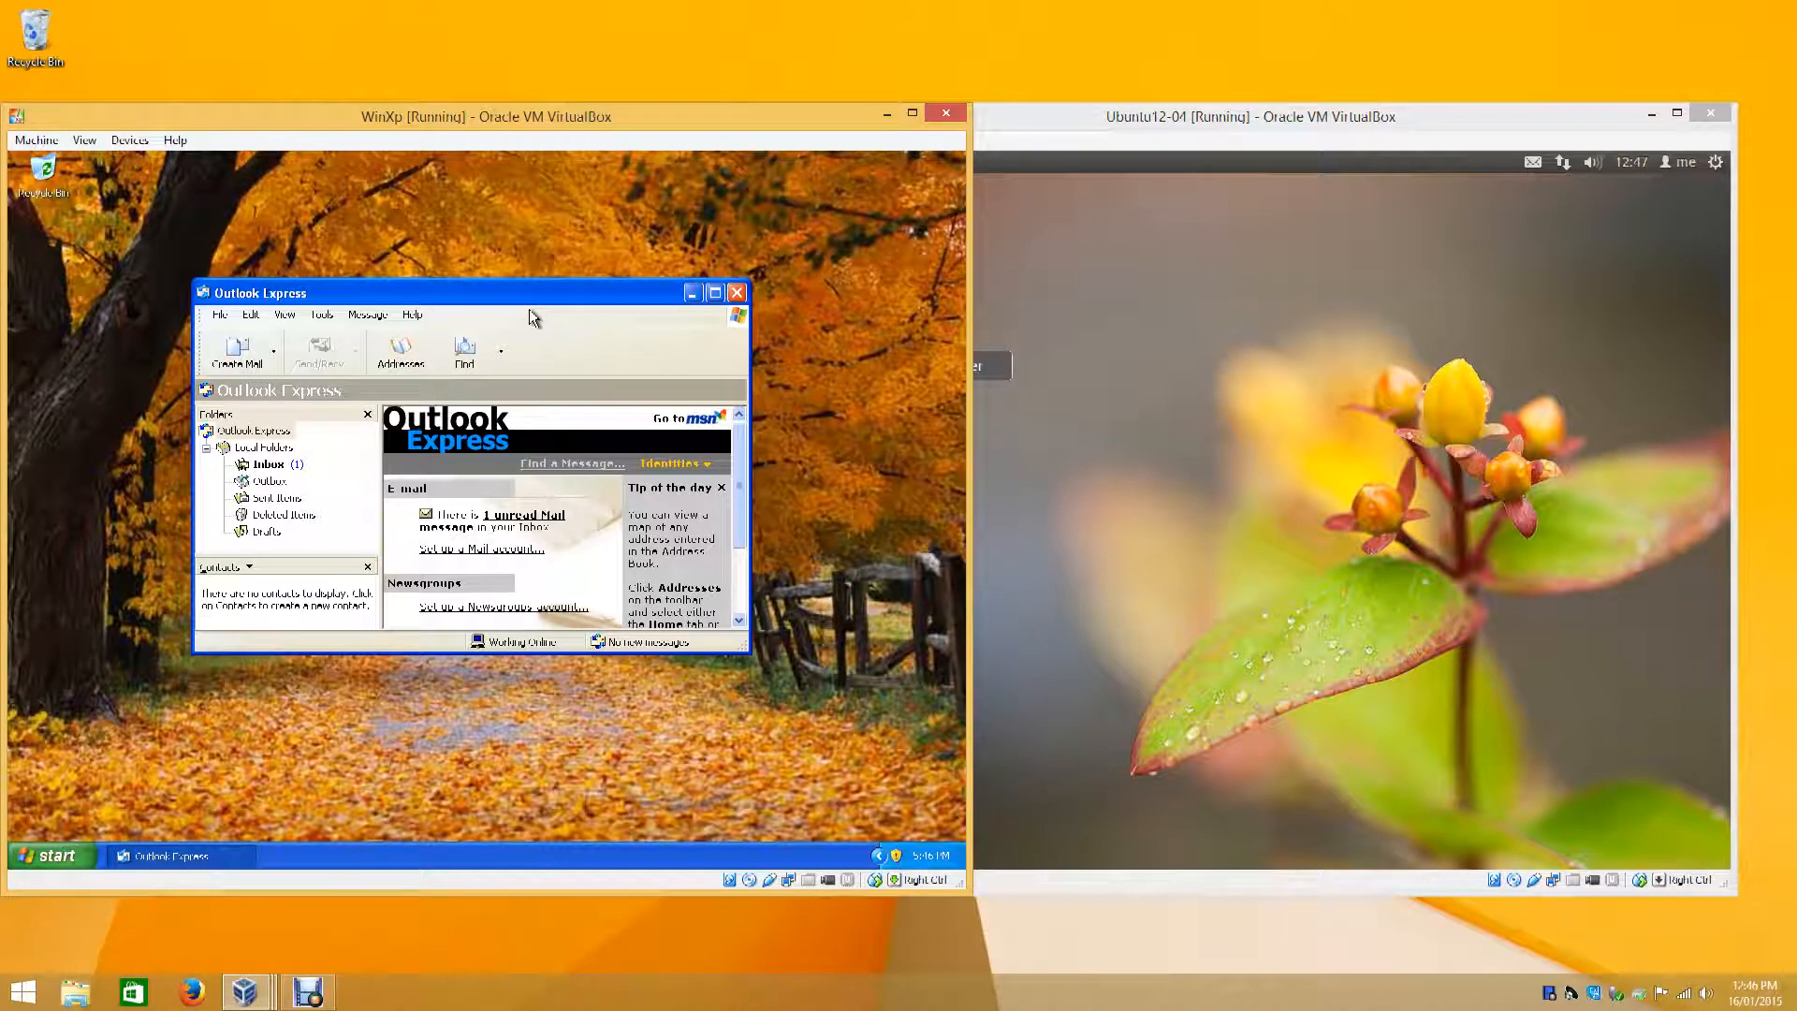
pyautogui.moveTo(481, 294); pyautogui.dragTo(496, 300)
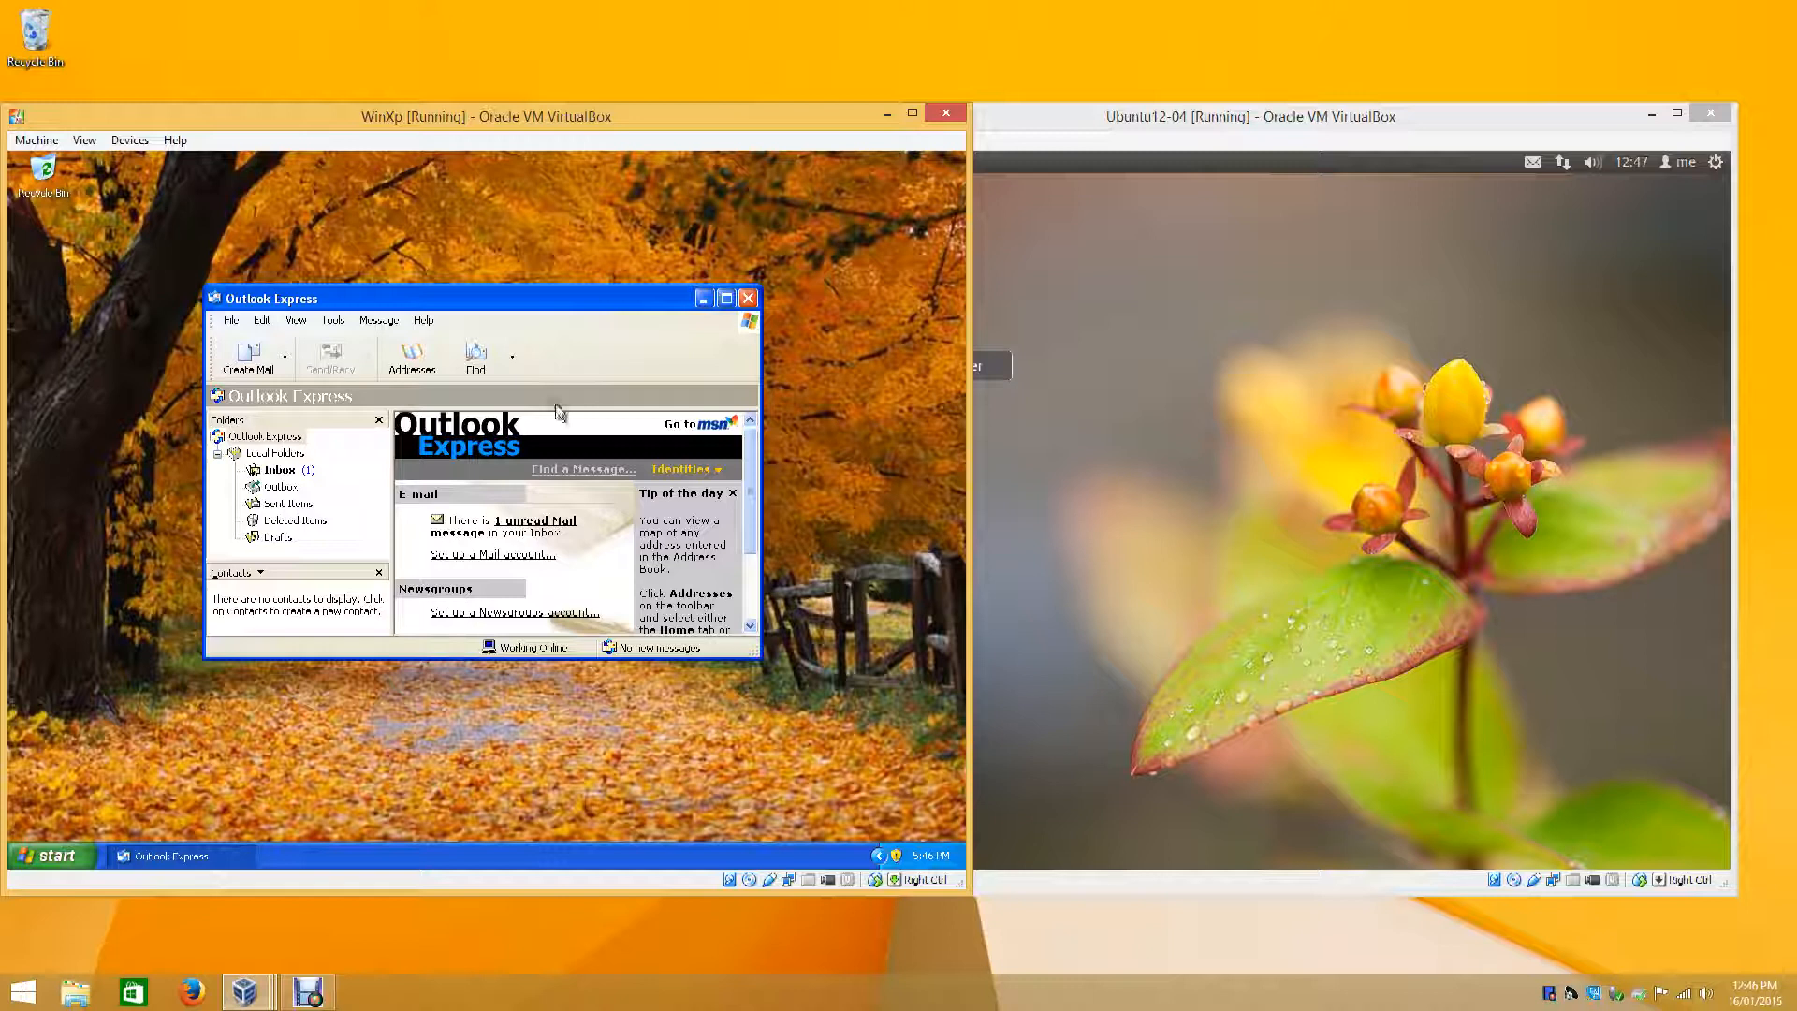
pyautogui.moveTo(498, 301); pyautogui.dragTo(401, 244)
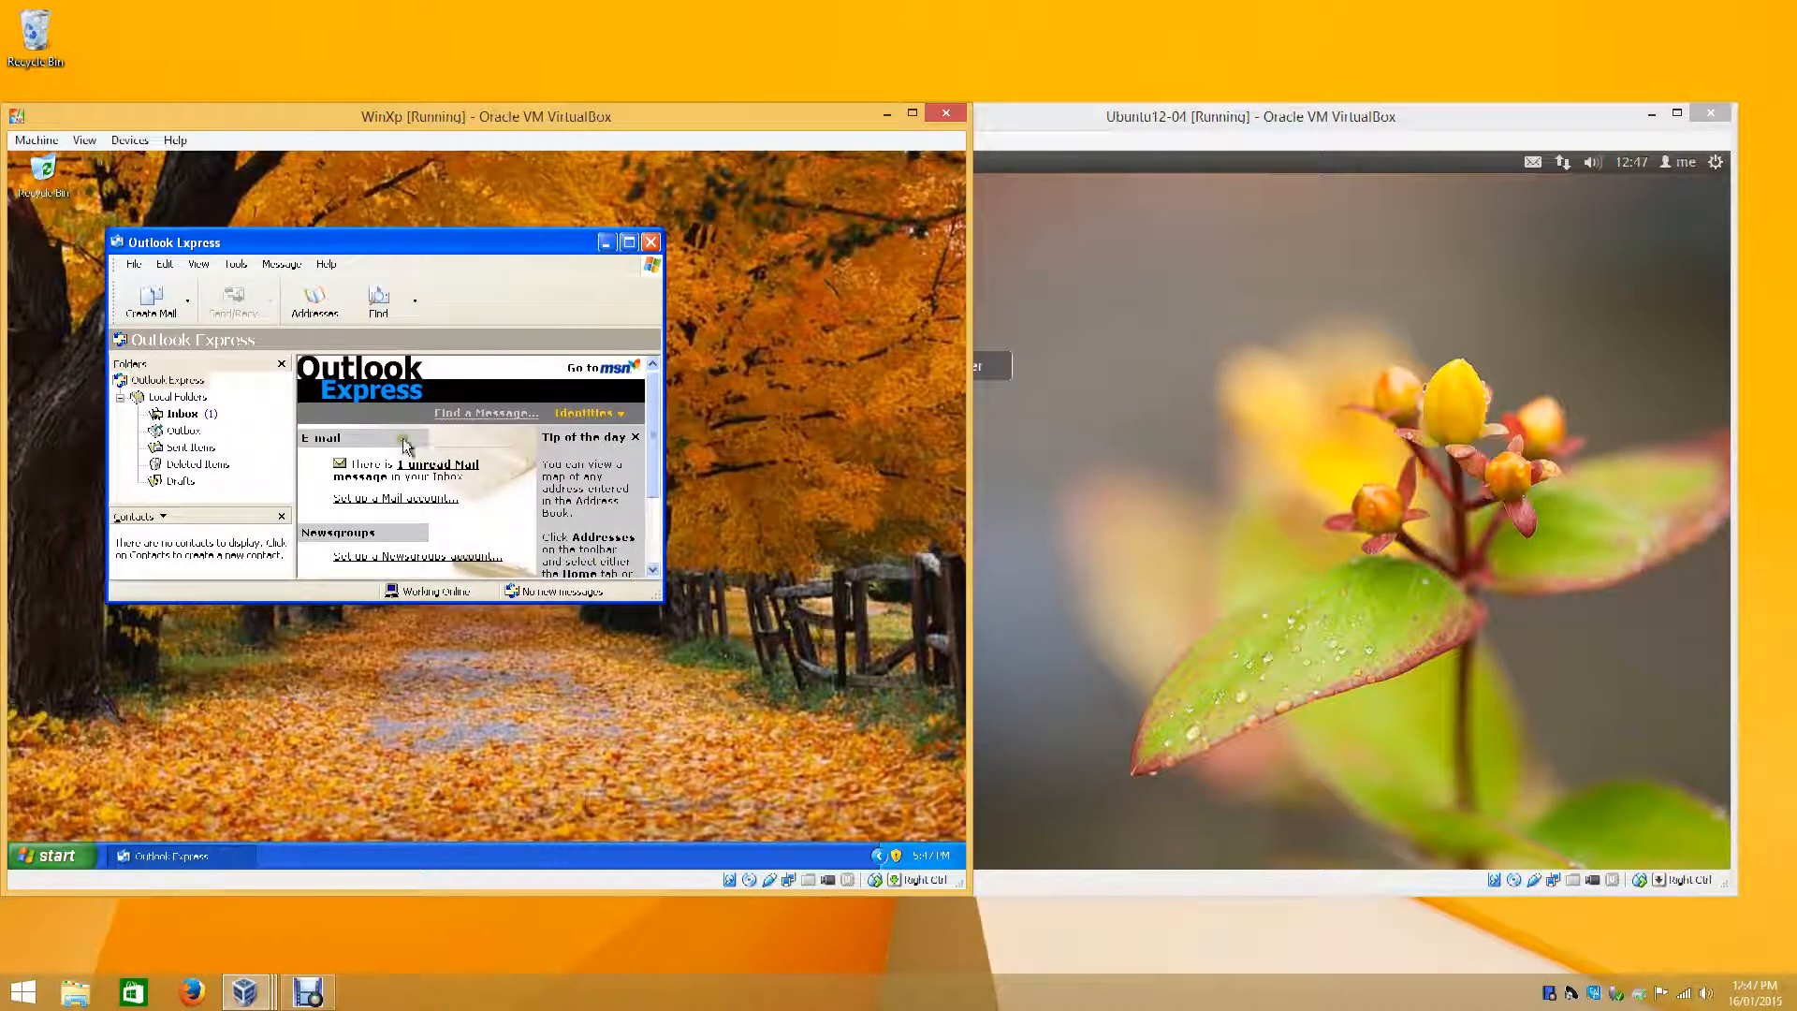
# - Open Thunderbird Mail in Ubuntu by searching the applications for "mail", and postpone its account configuration
pyautogui.click(1165, 546)
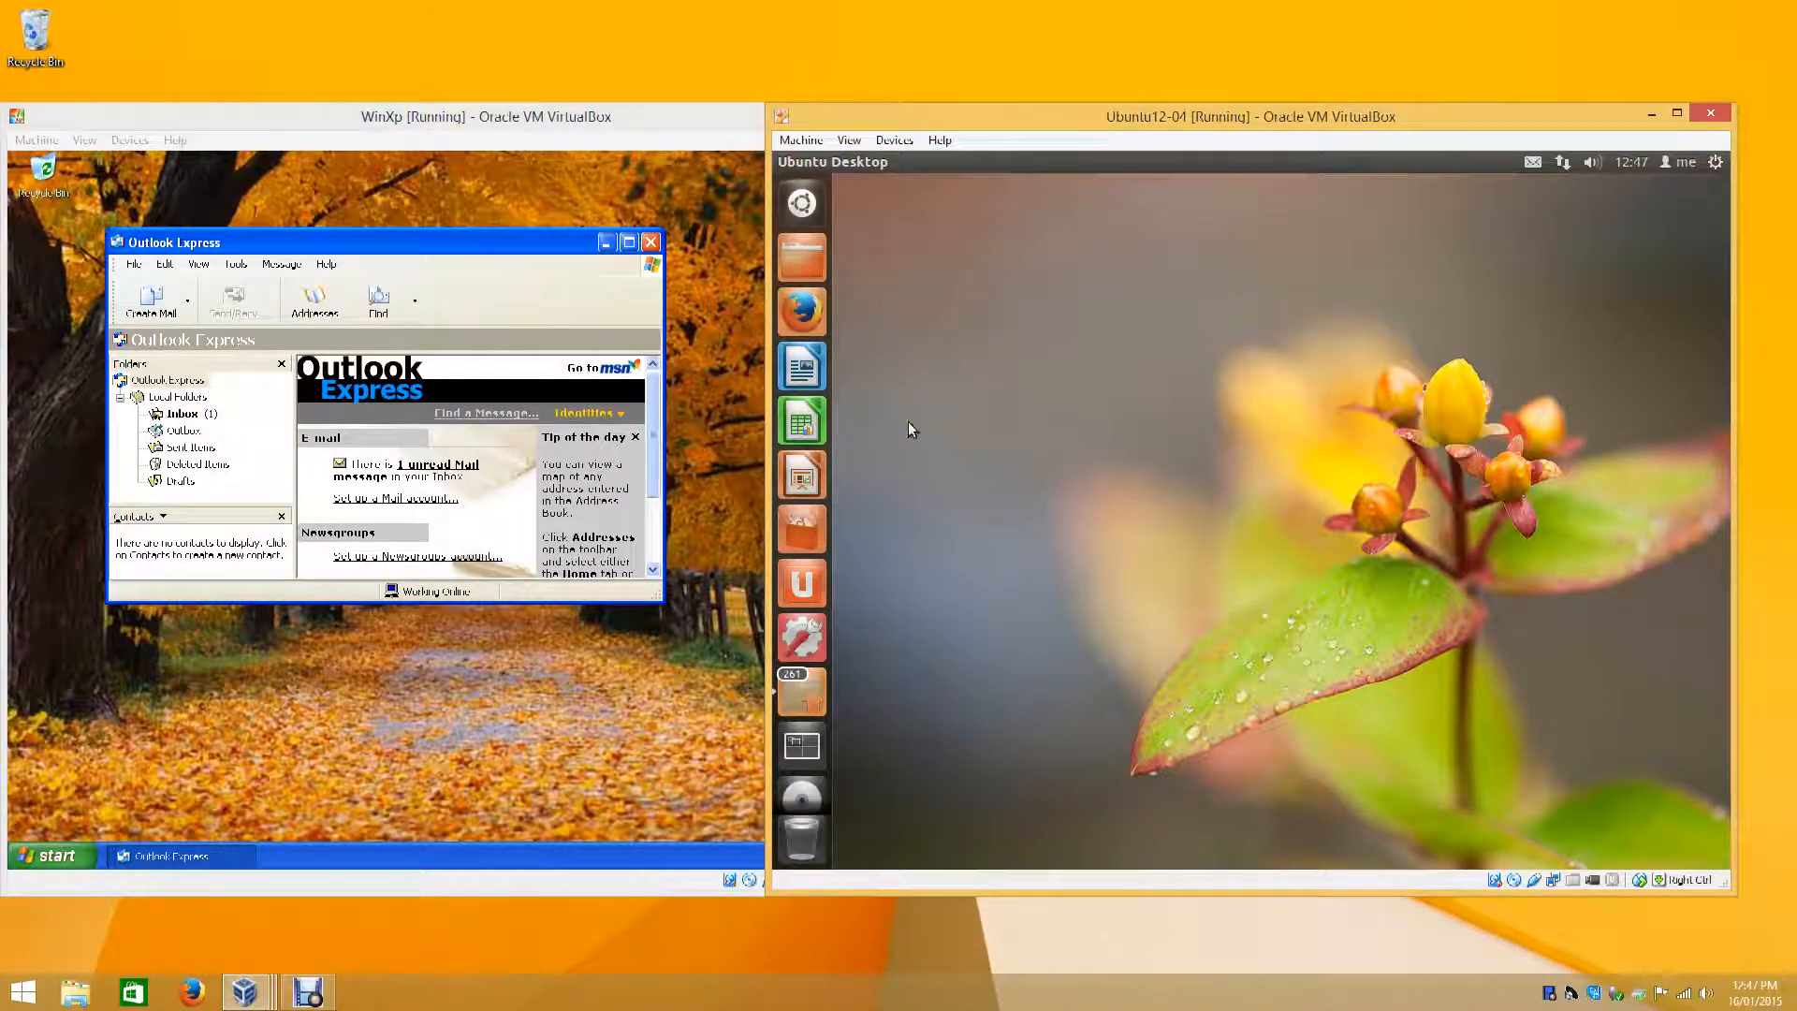
pyautogui.click(802, 203)
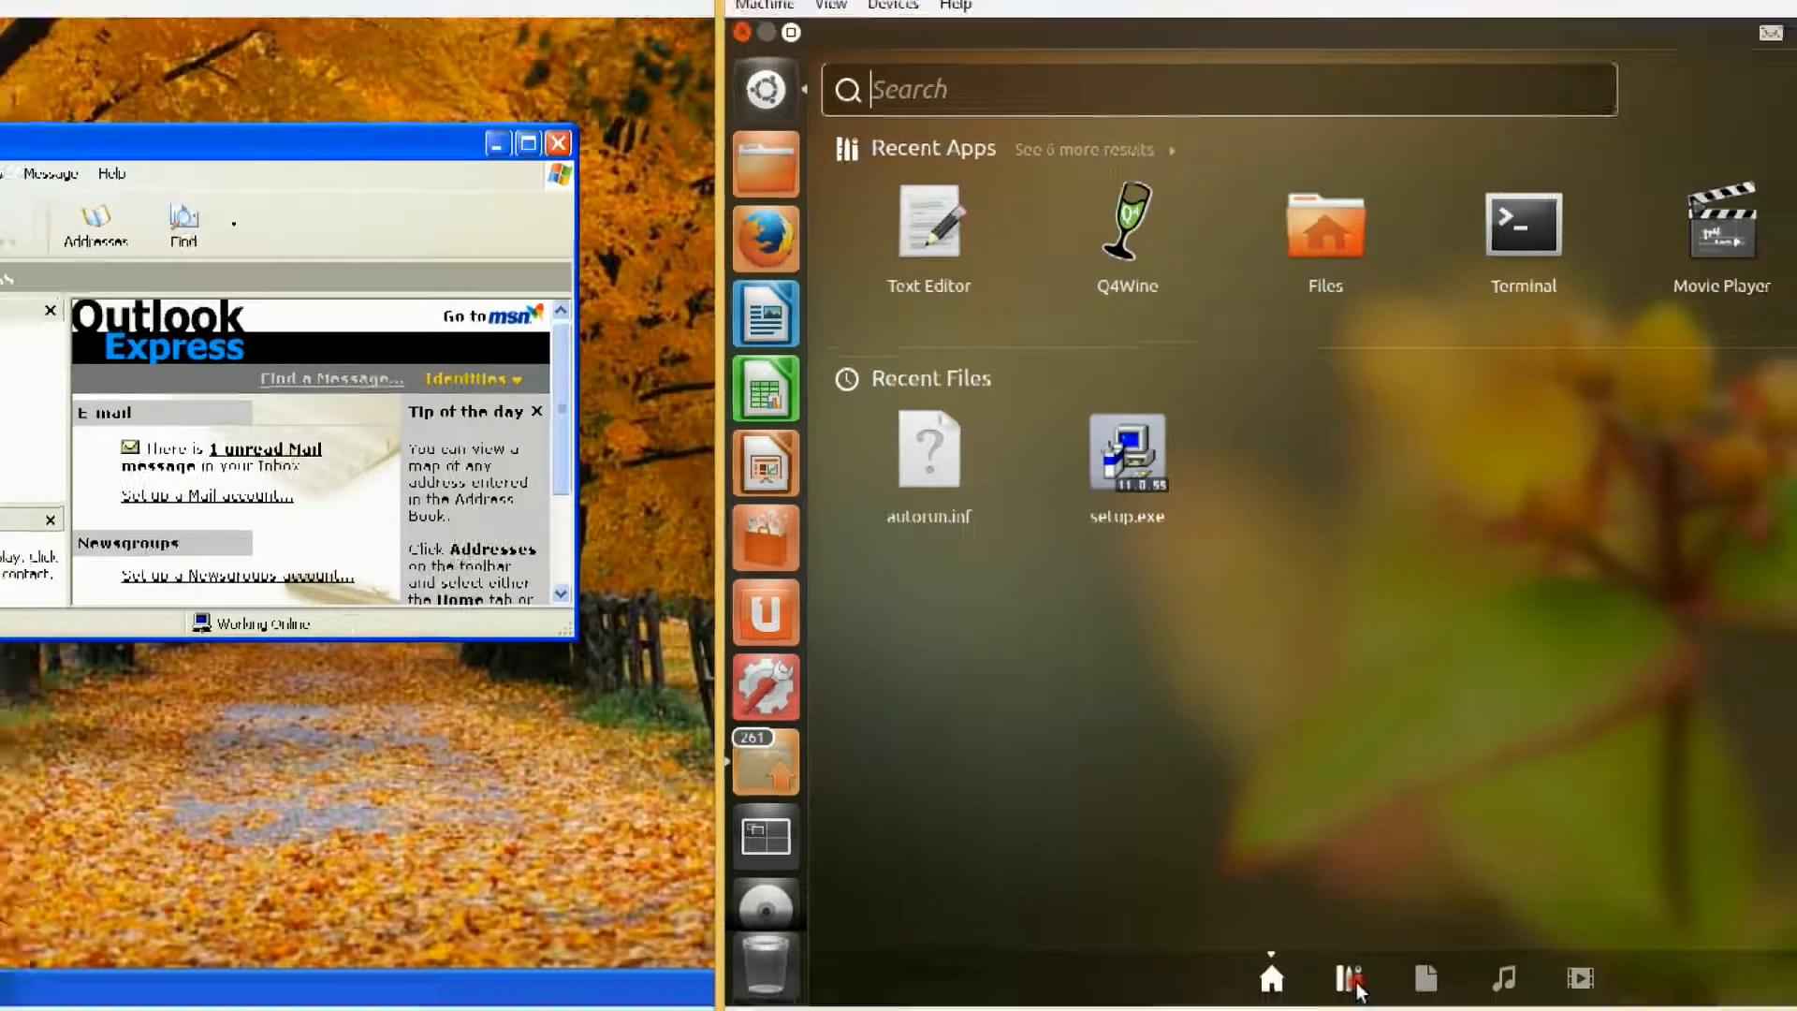
pyautogui.click(1364, 994)
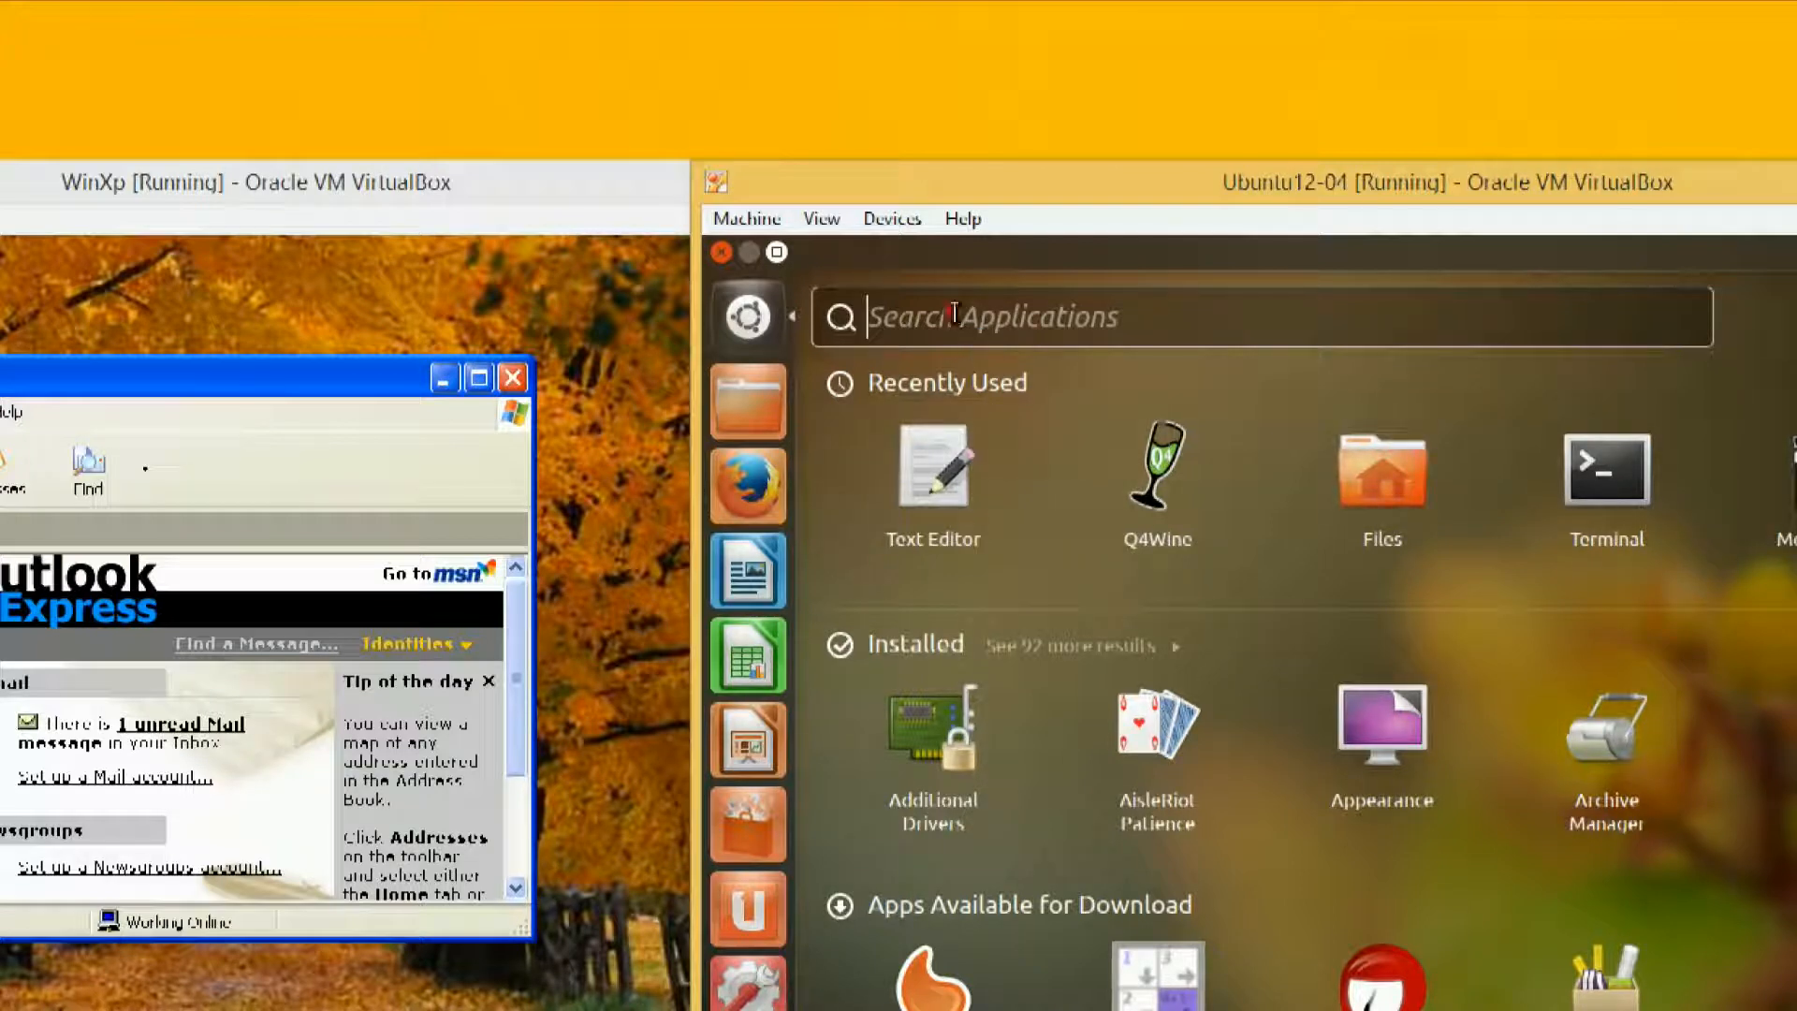
pyautogui.write('mail')
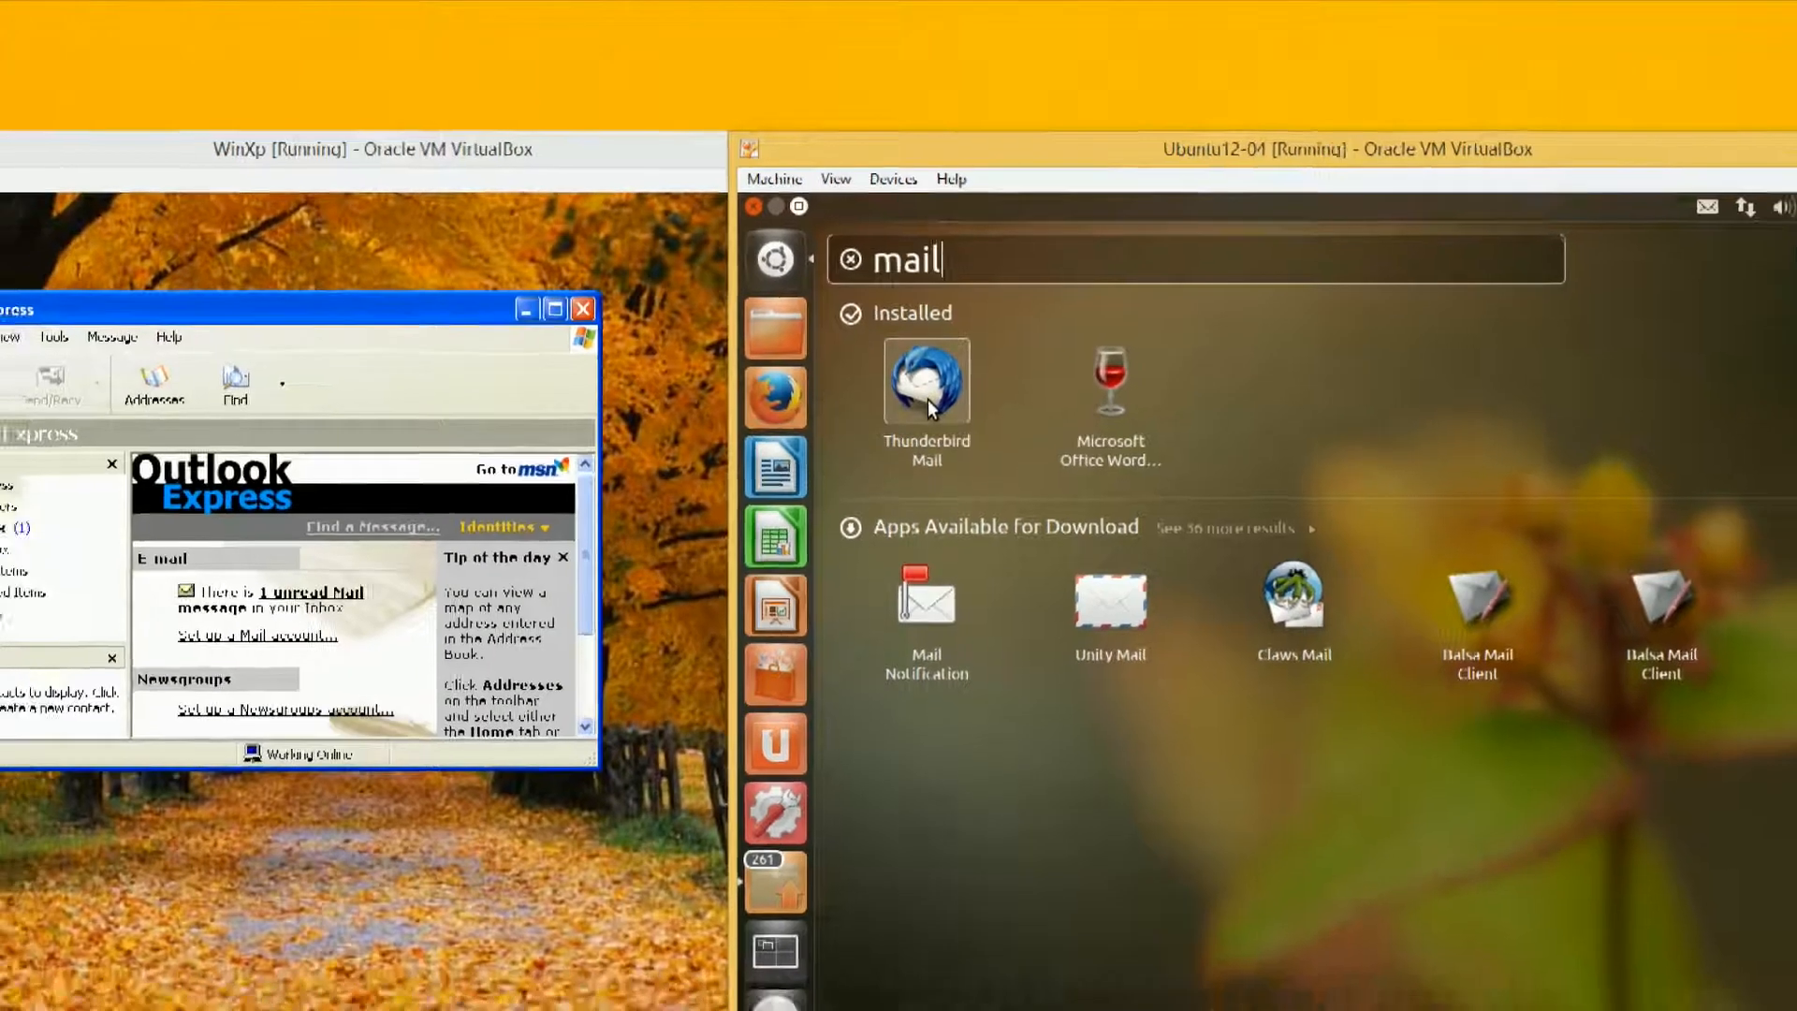
pyautogui.click(928, 399)
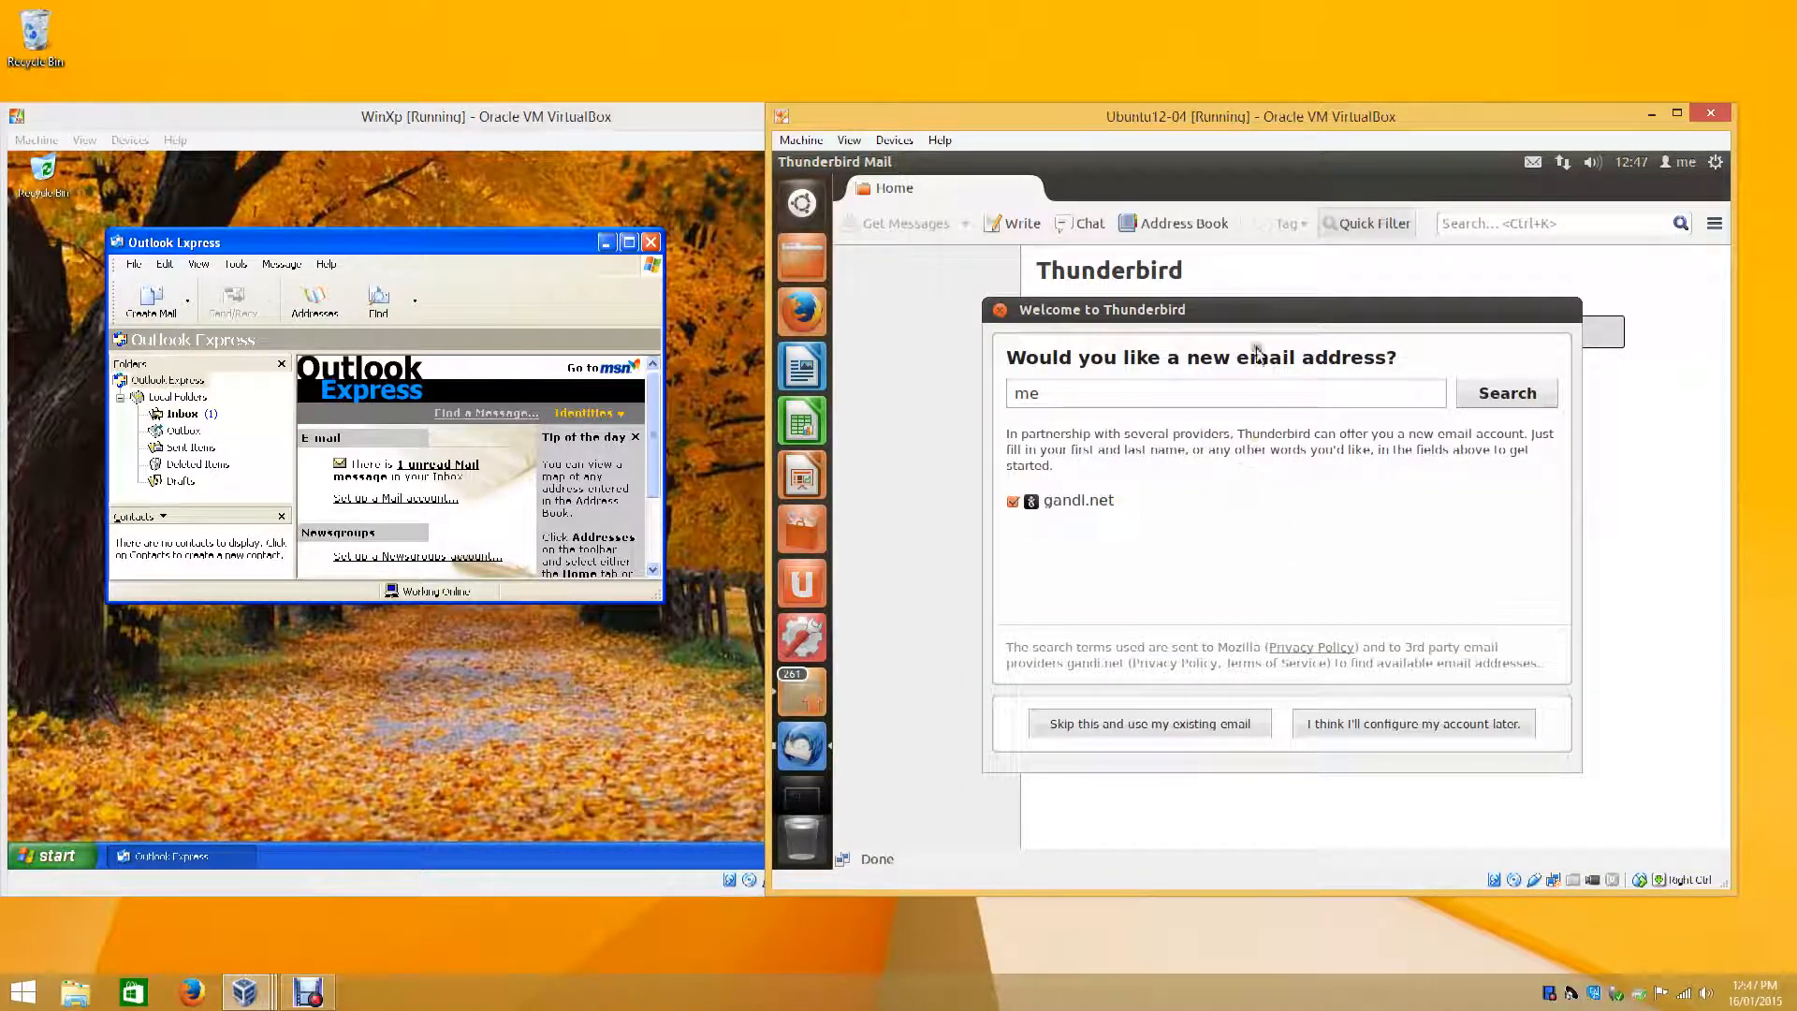
pyautogui.moveTo(1258, 311)
pyautogui.mouseDown()
pyautogui.moveTo(1195, 316)
pyautogui.moveTo(1251, 298)
pyautogui.mouseUp()
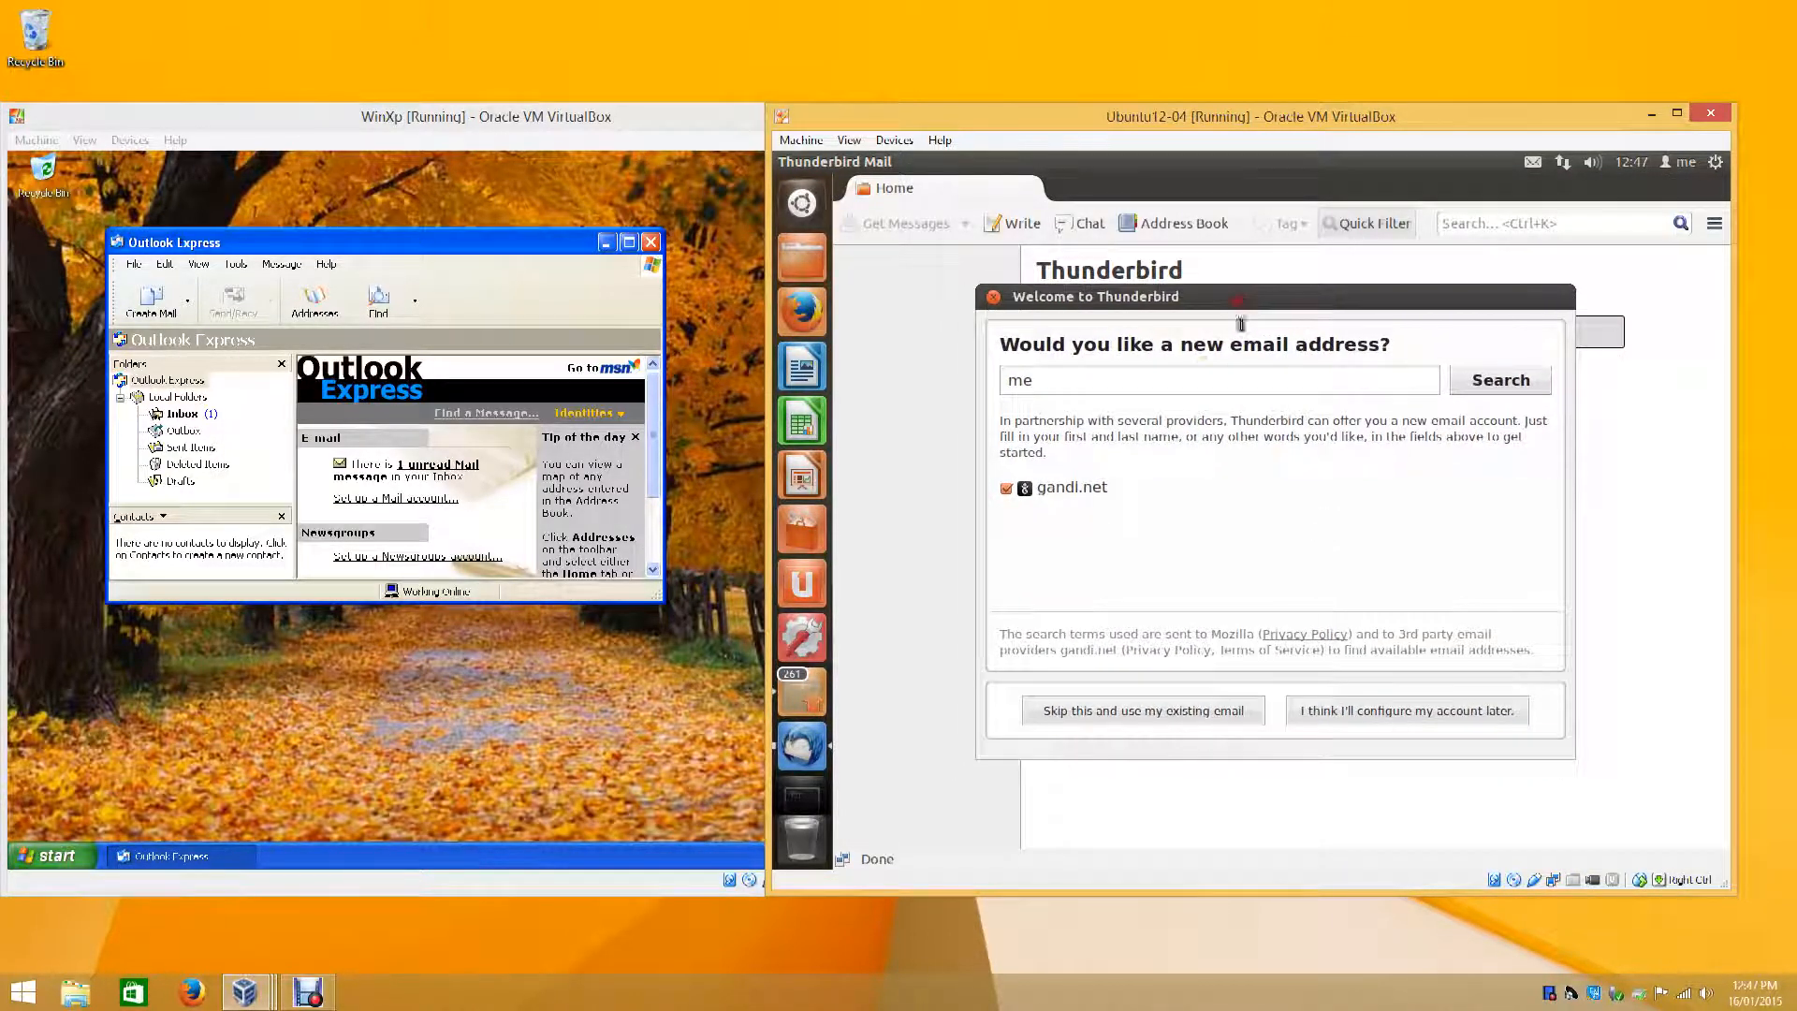
pyautogui.click(1382, 711)
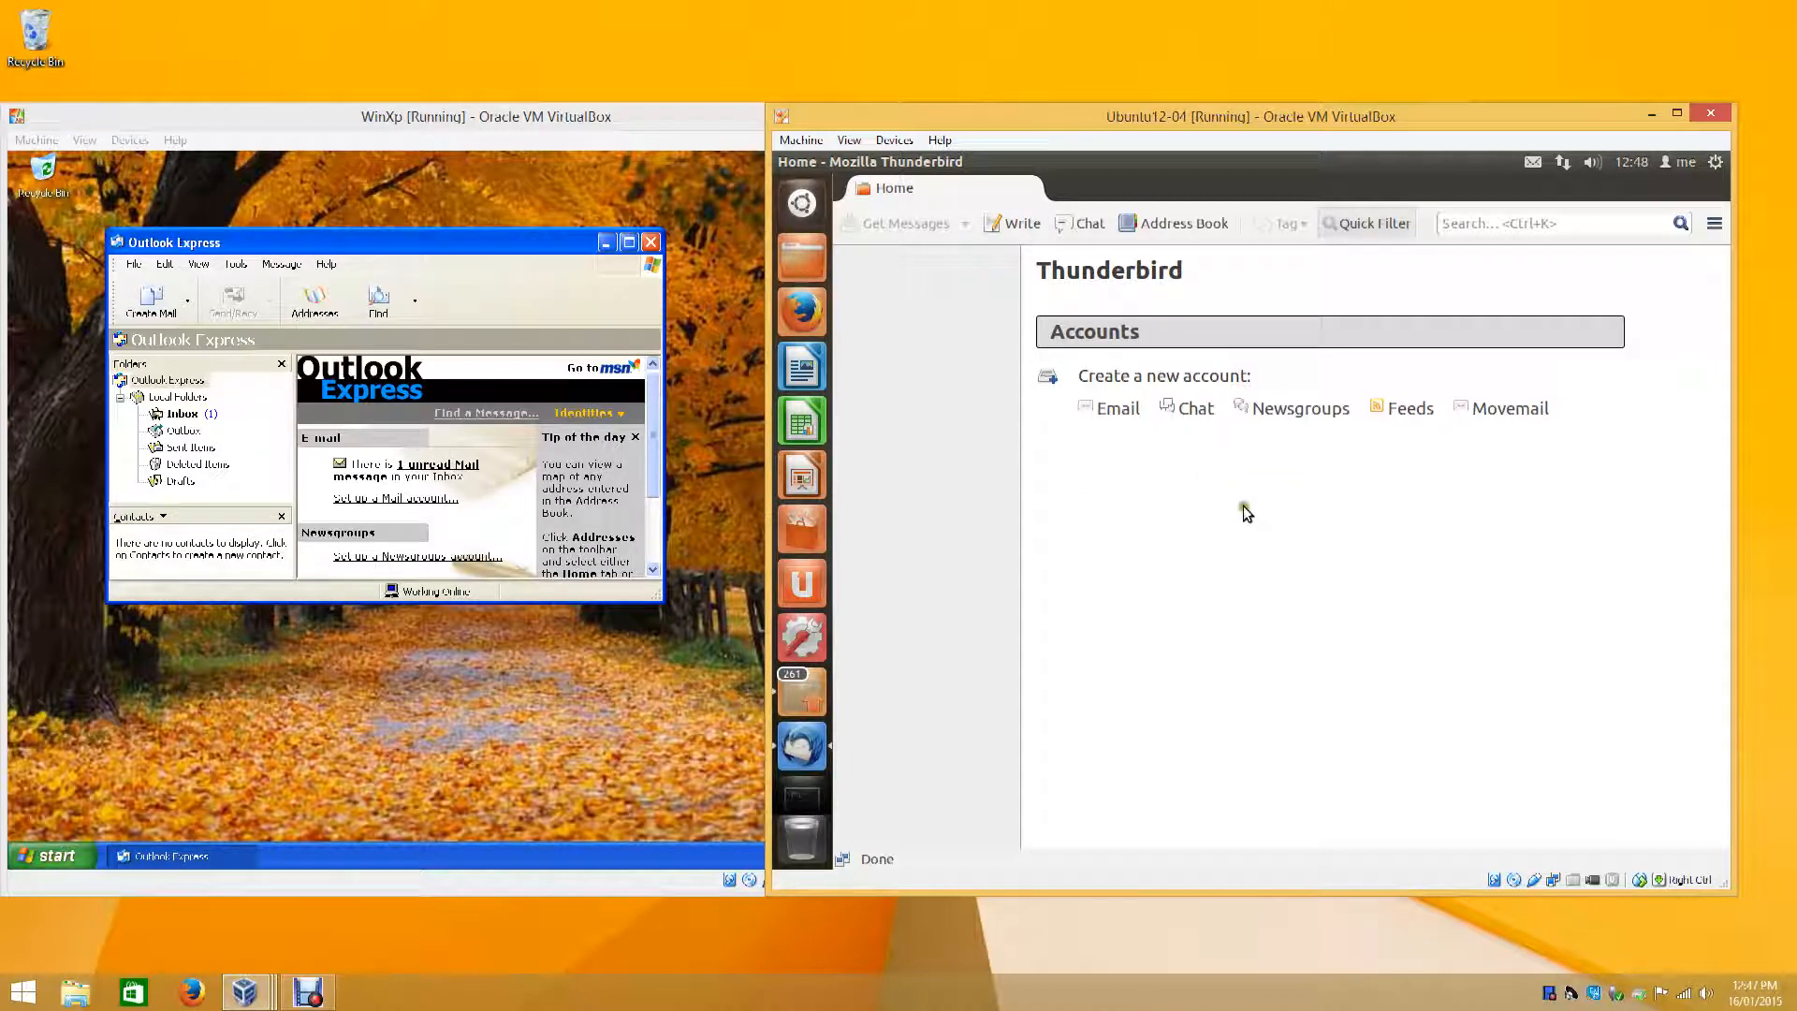
# - Close Thunderbird in Ubuntu and Outlook Express in Windows XP
pyautogui.moveTo(945, 169)
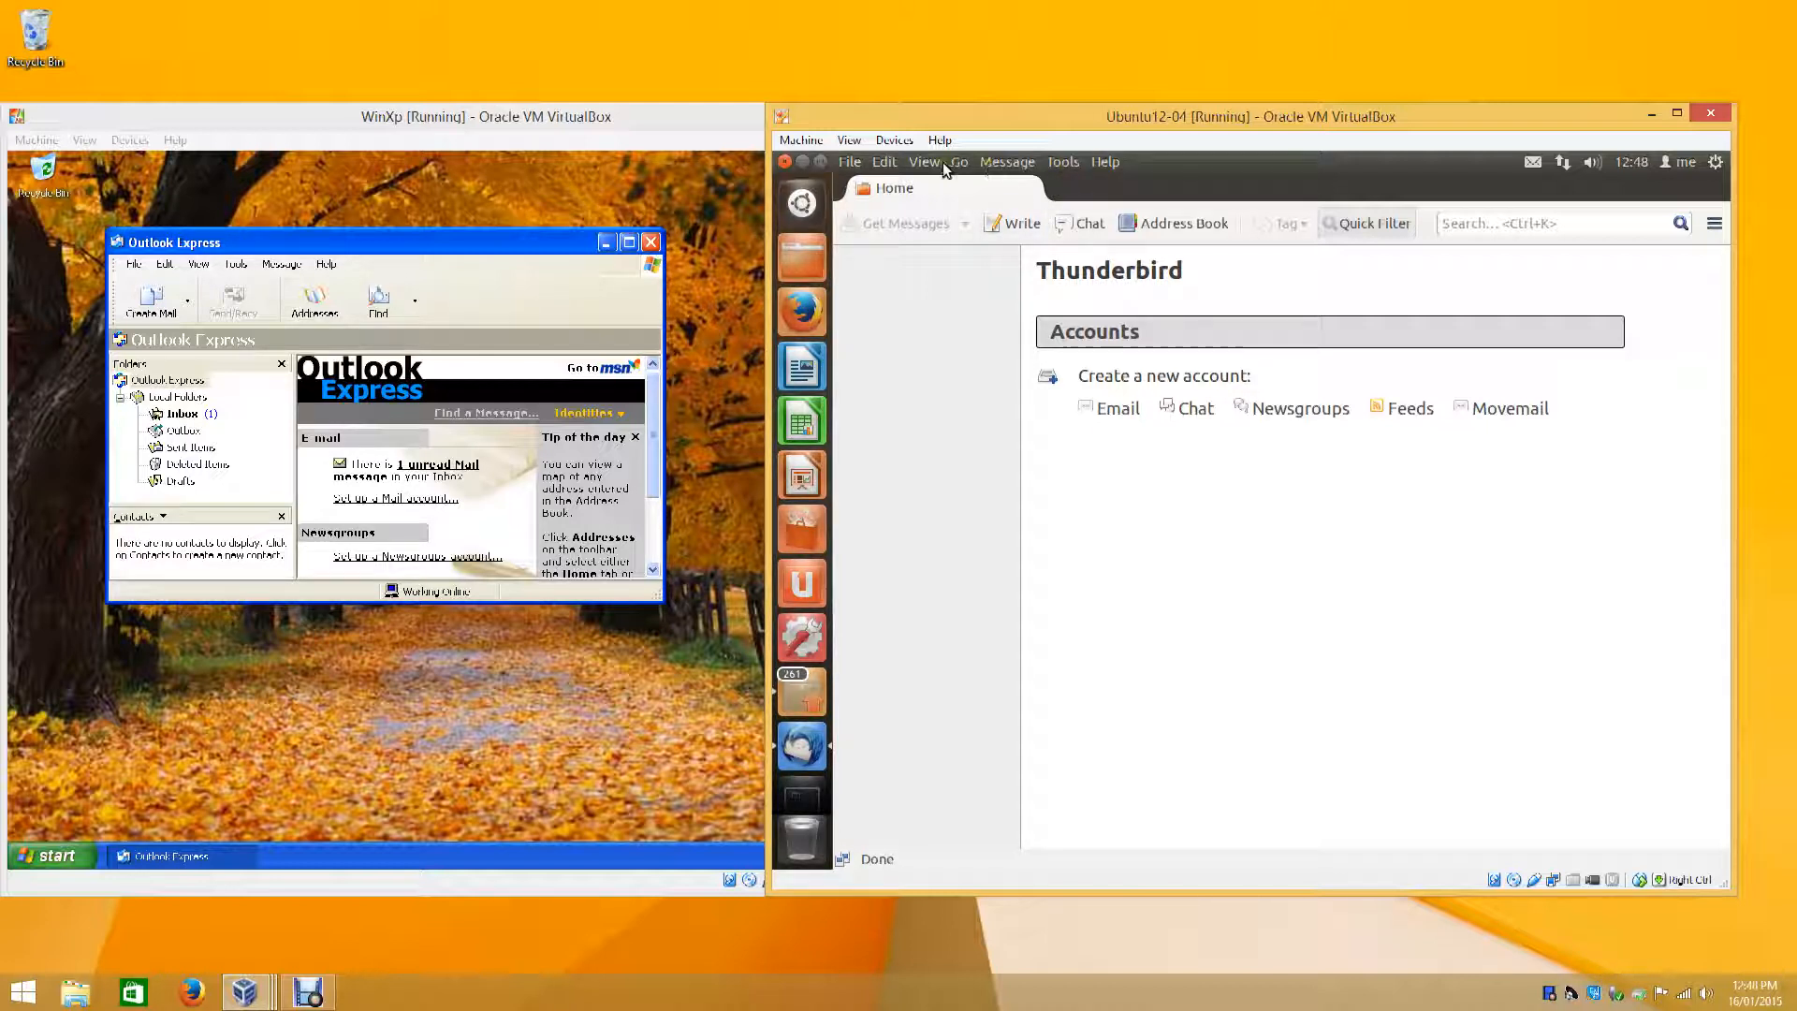
pyautogui.click(785, 162)
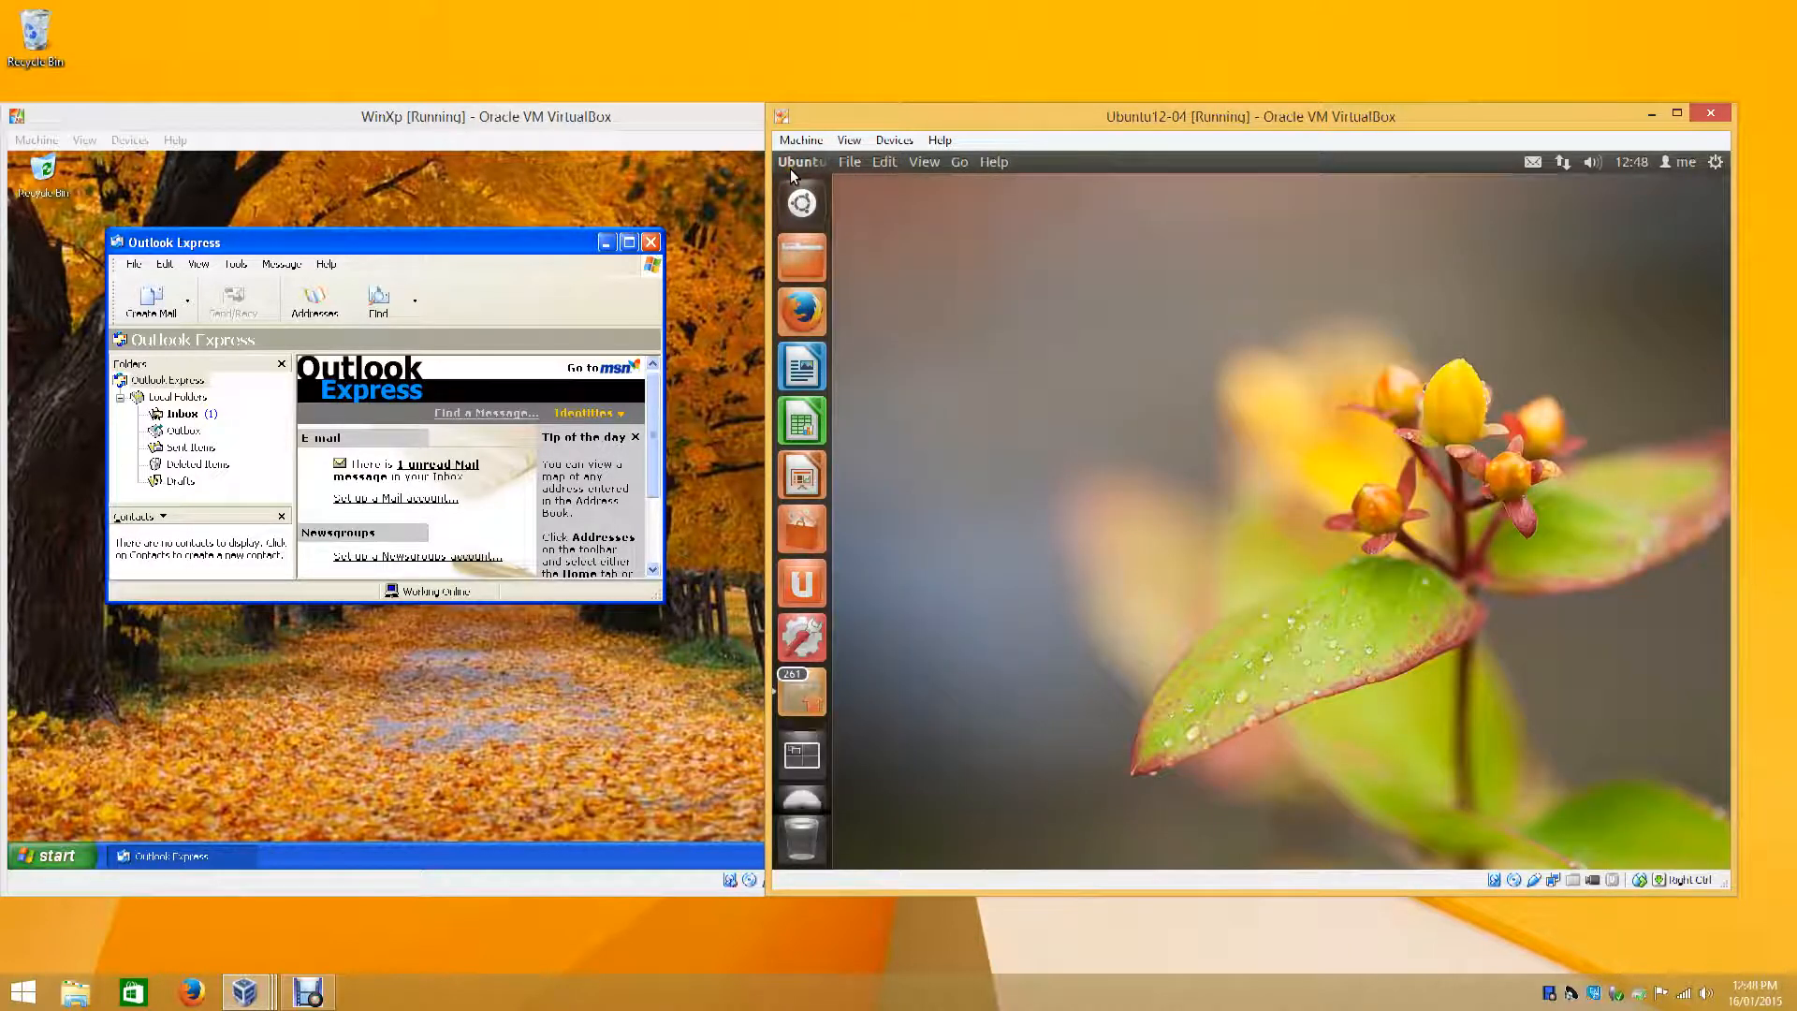
pyautogui.click(651, 242)
pyautogui.click(653, 246)
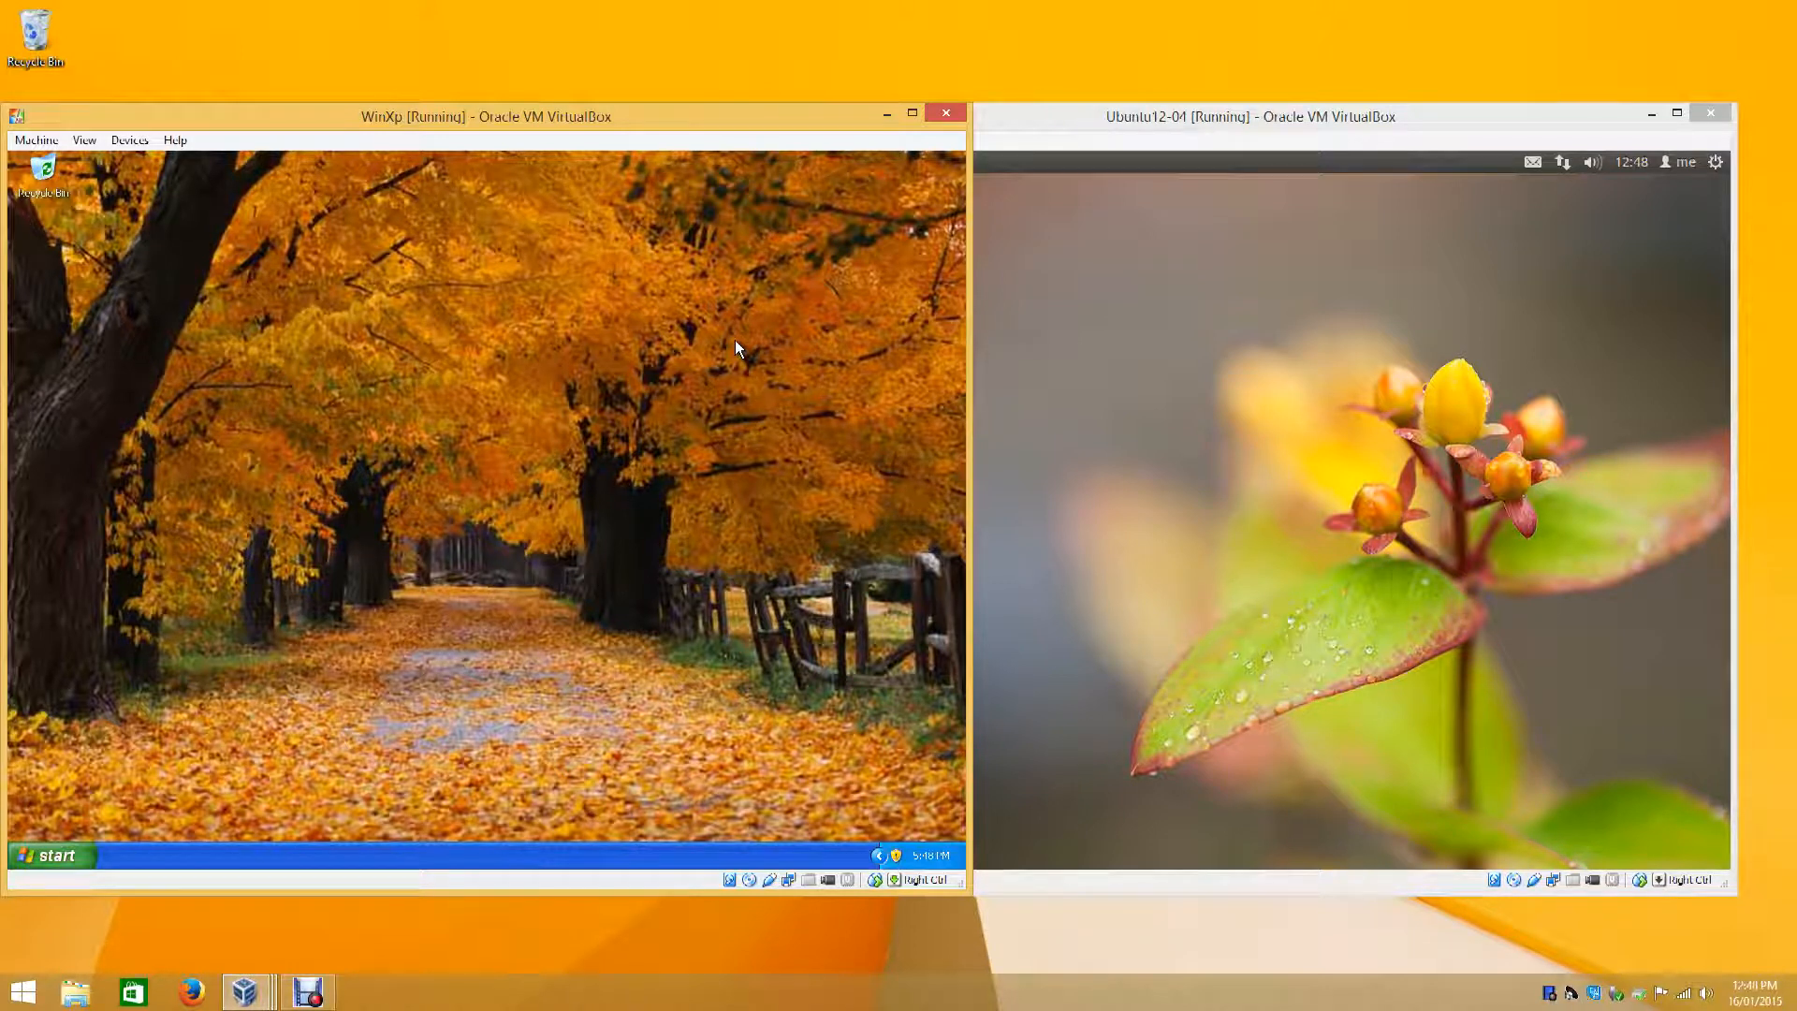
pyautogui.click(1200, 448)
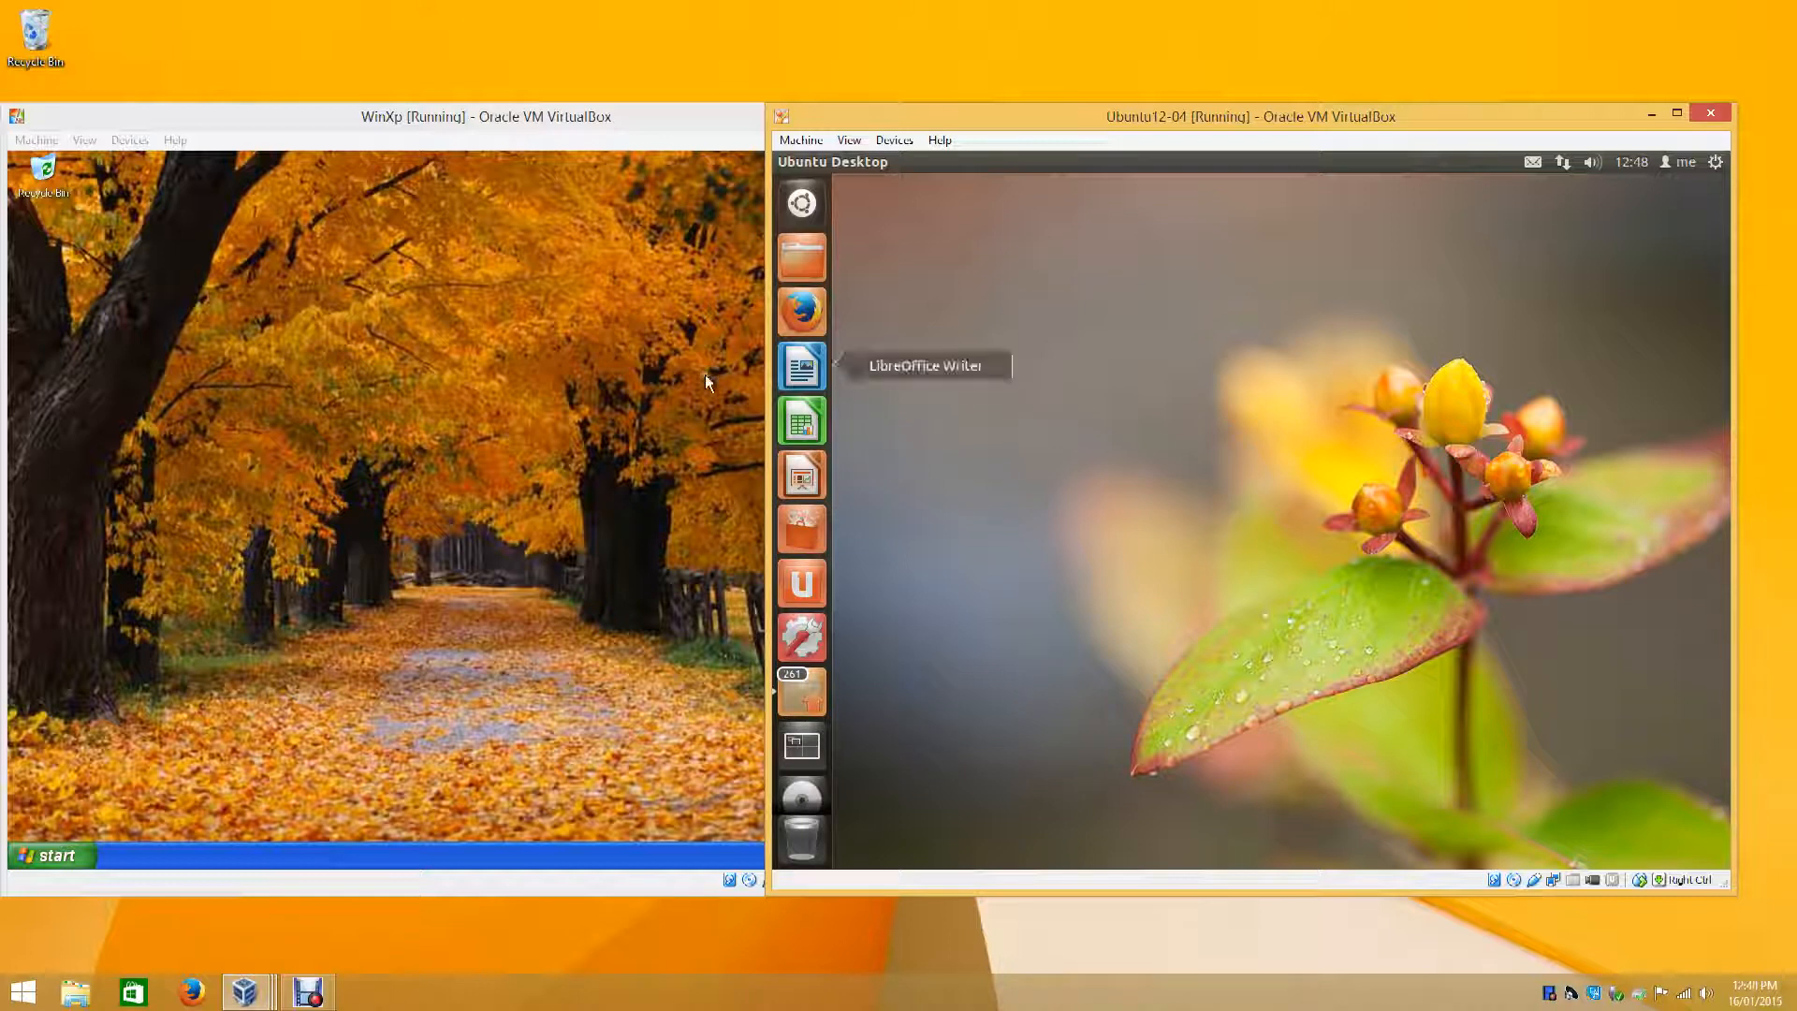
pyautogui.click(856, 570)
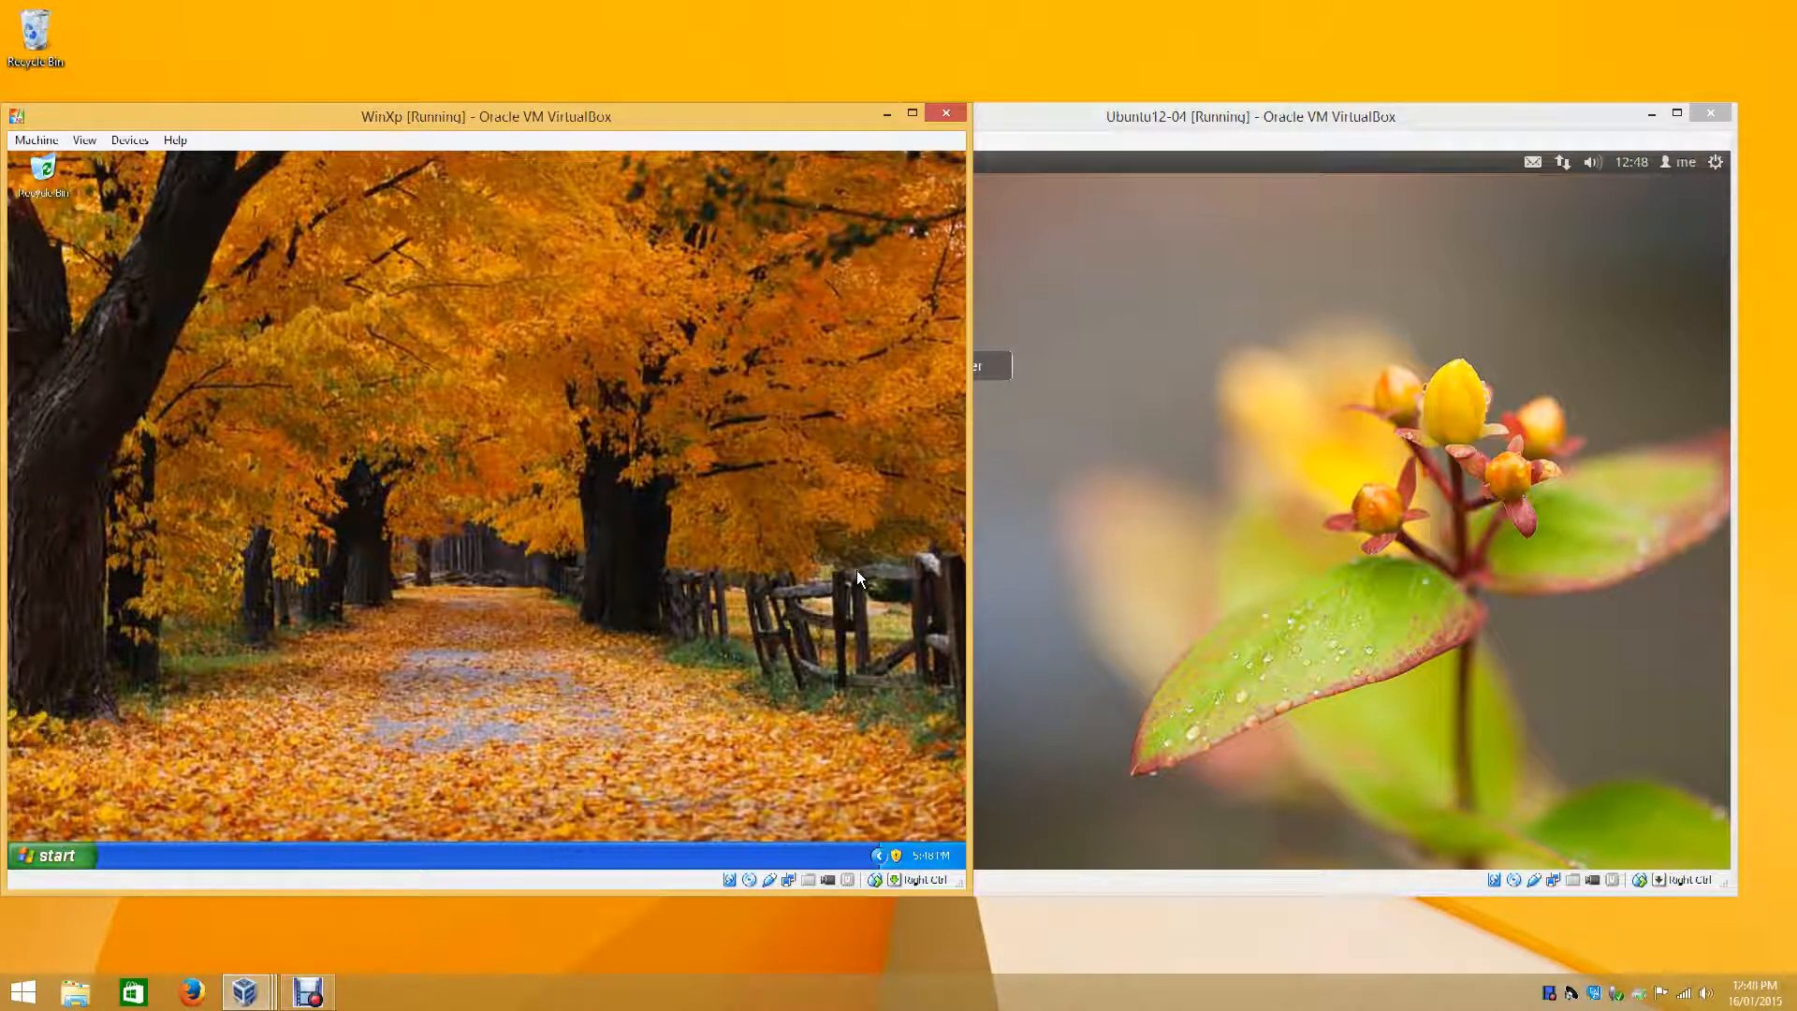
pyautogui.click(1213, 618)
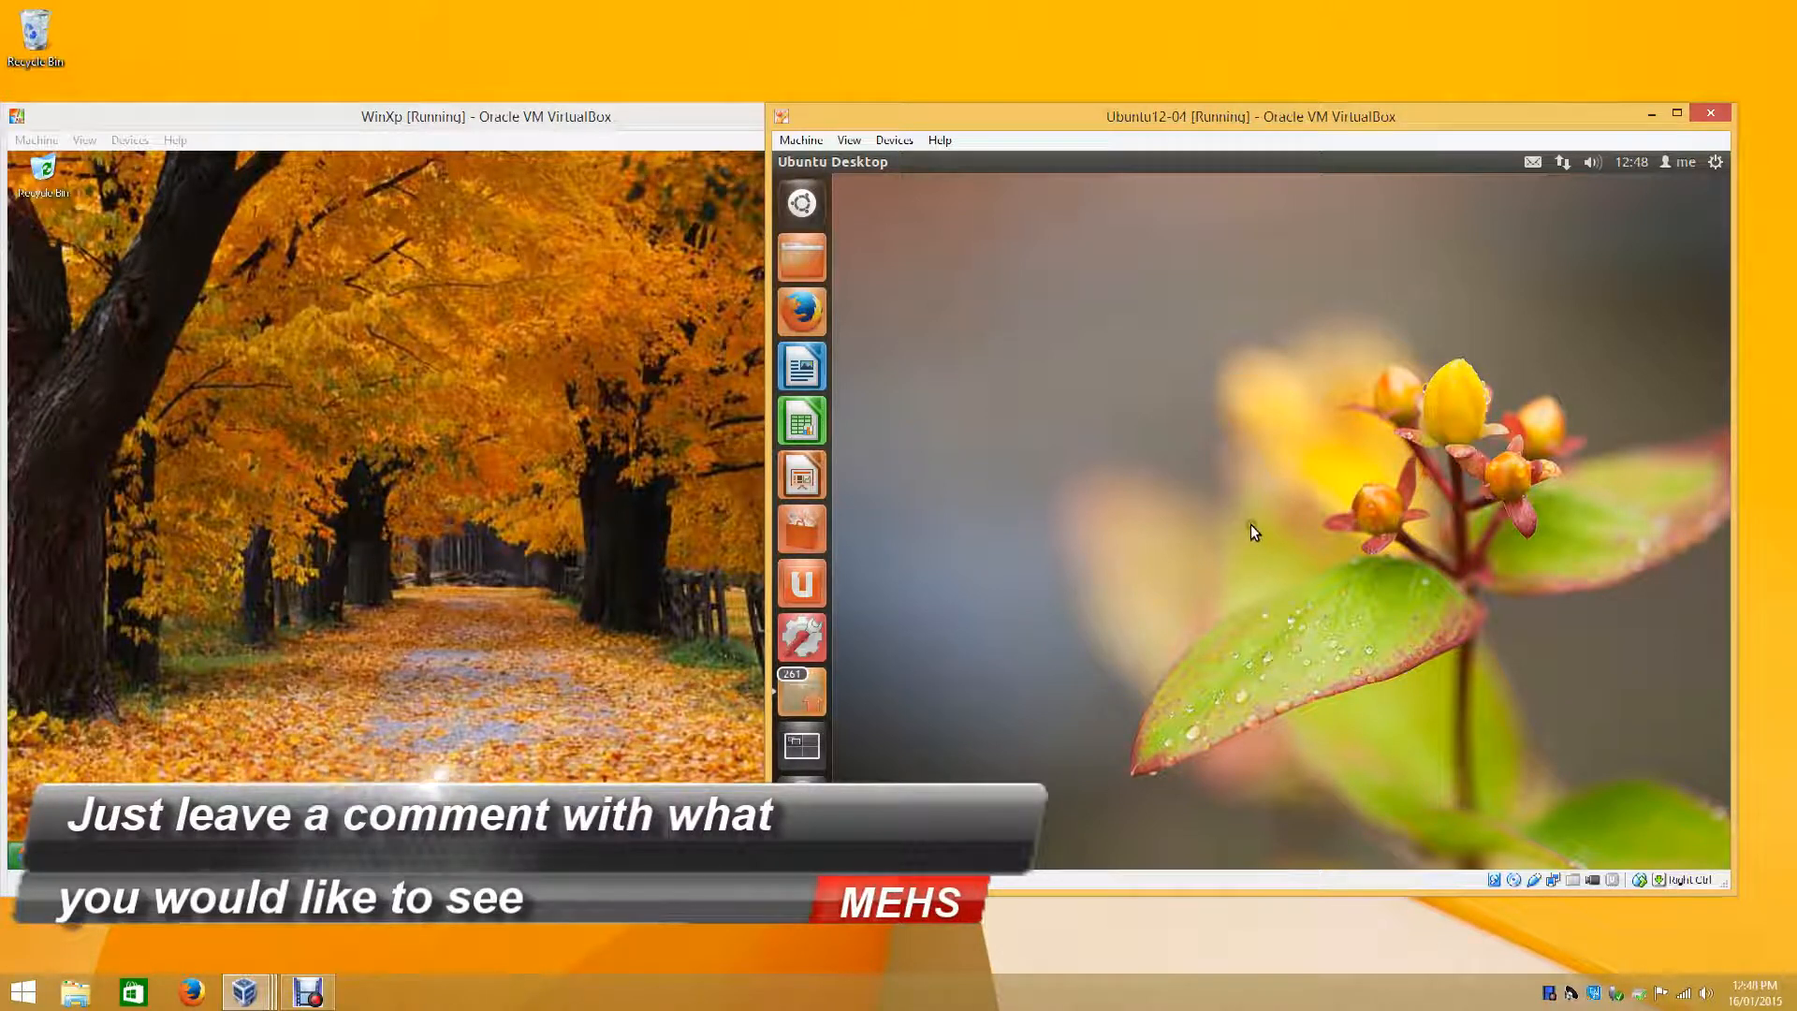
pyautogui.click(592, 575)
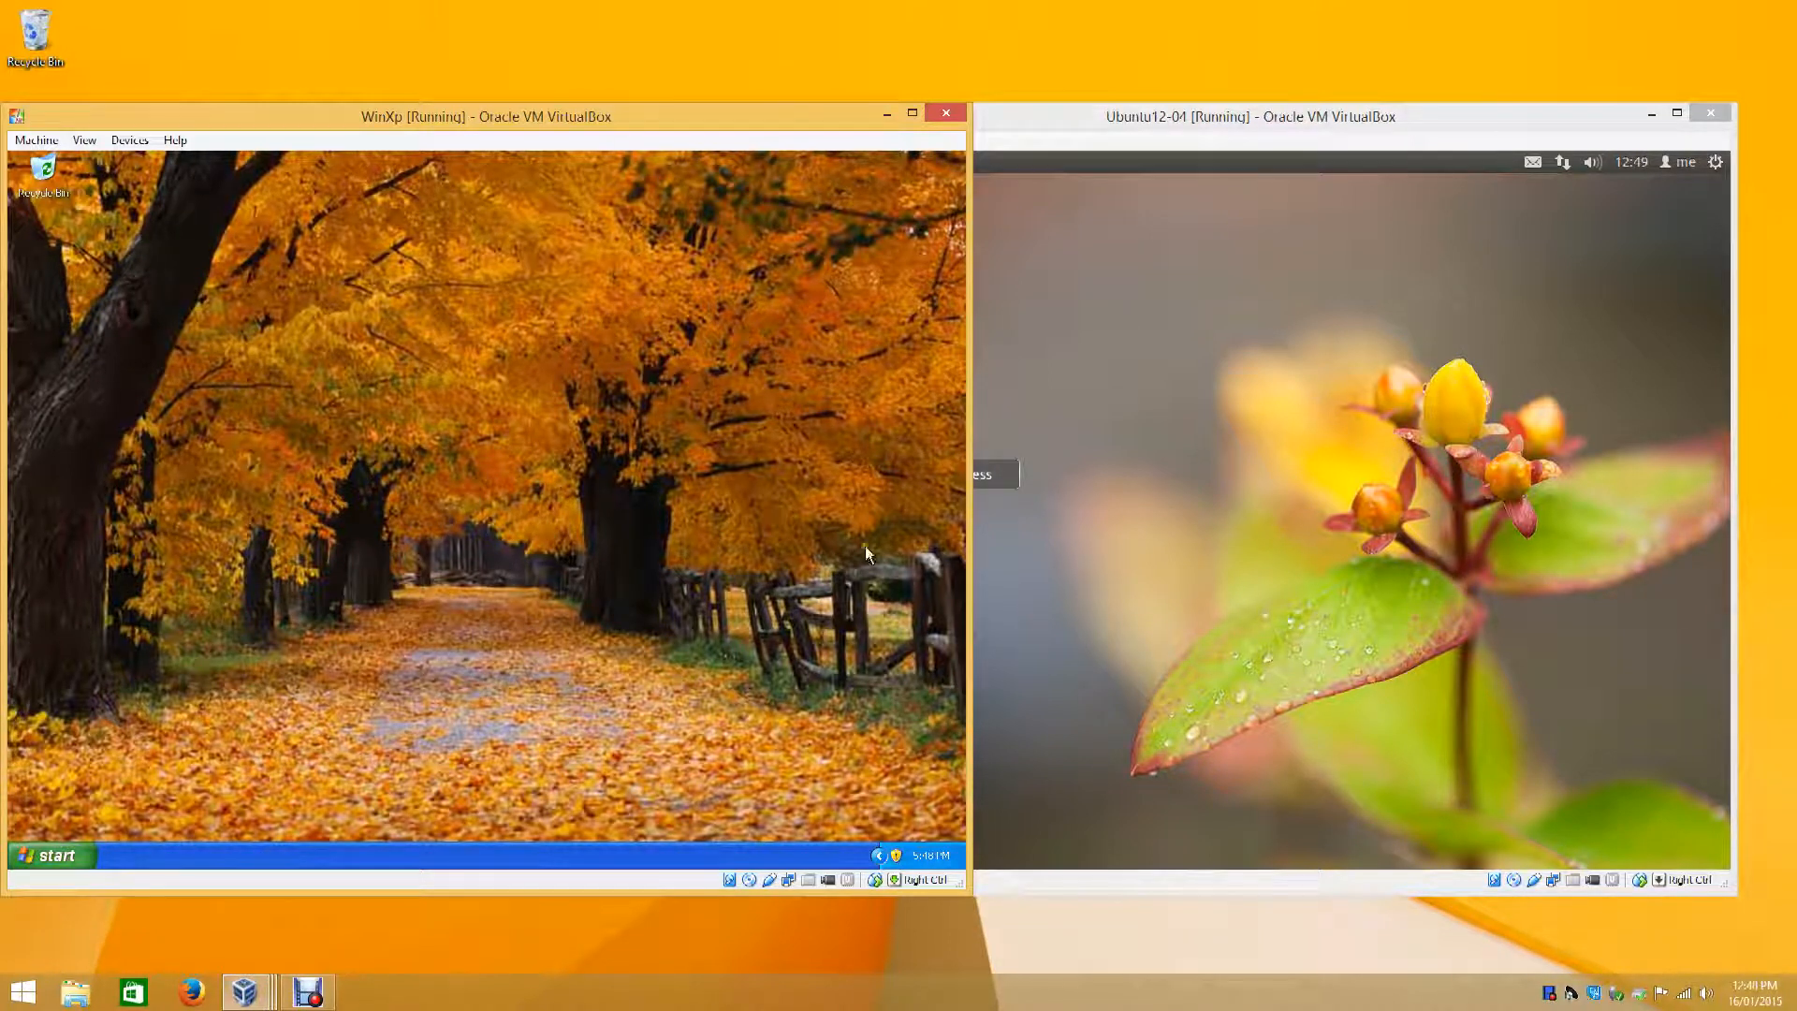
# - Open LibreOffice Writer with a blank document in Ubuntu
pyautogui.click(1182, 559)
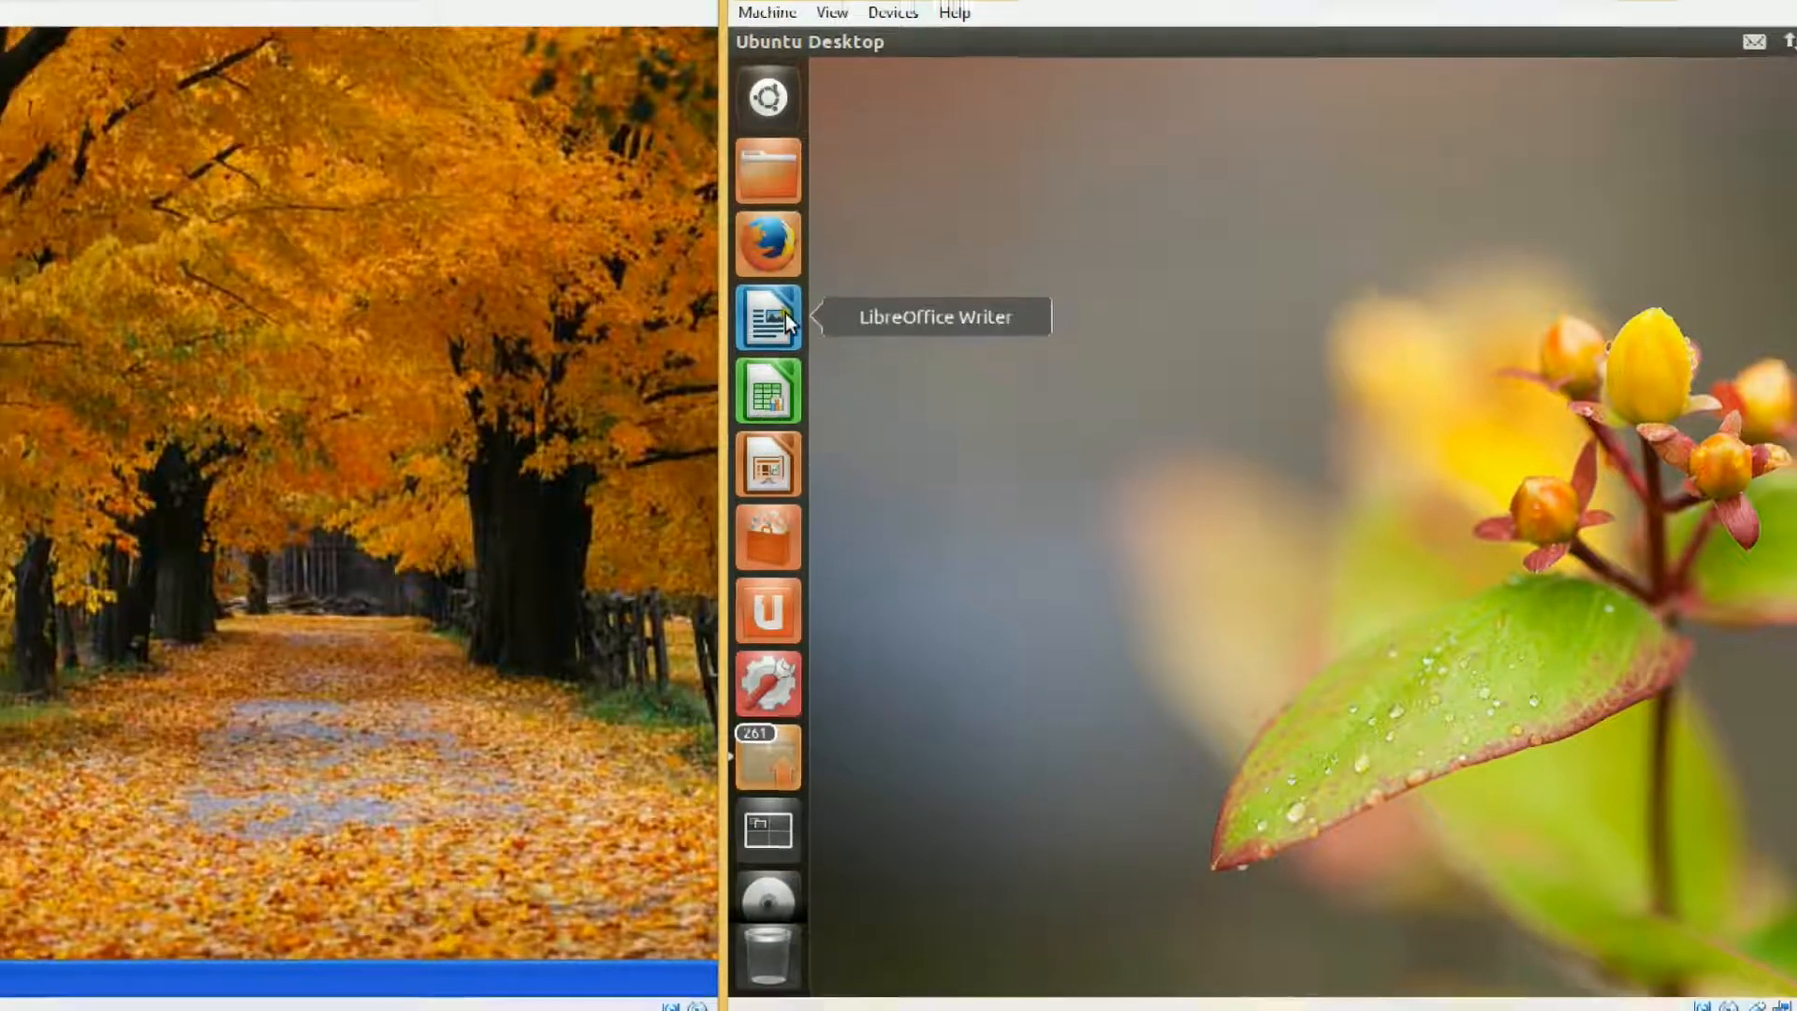
pyautogui.click(785, 321)
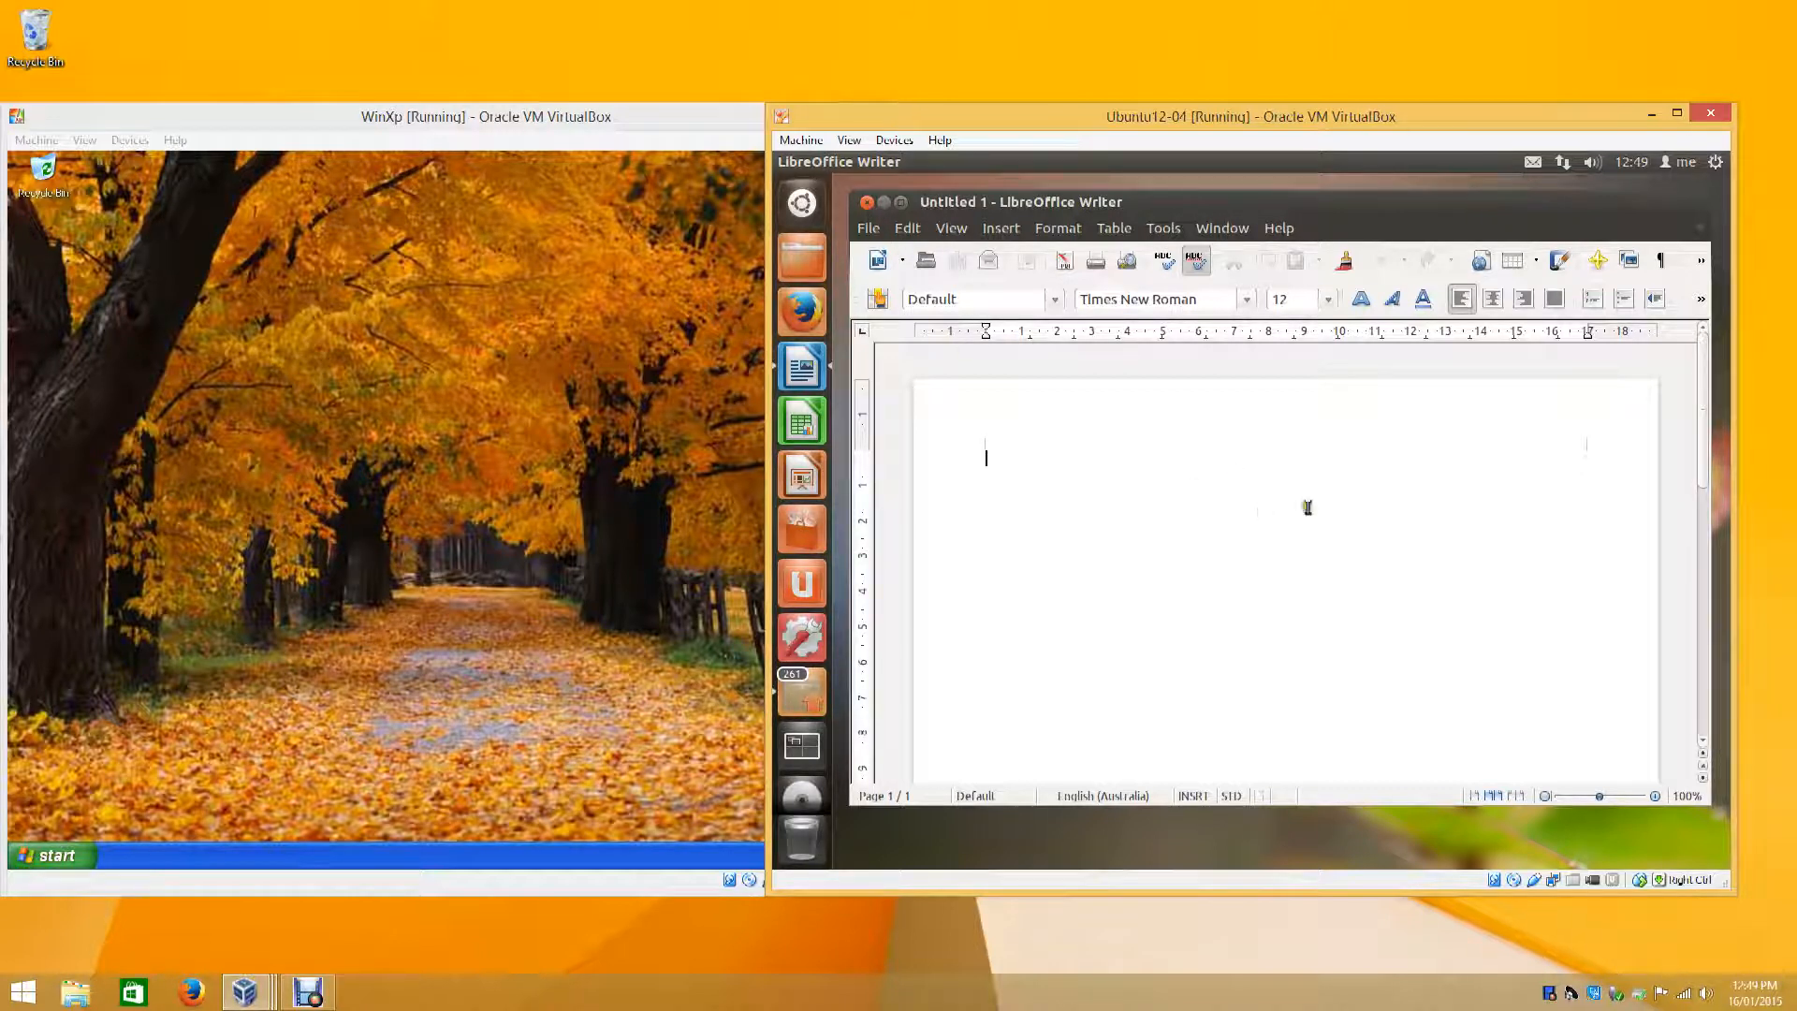
# - Close LibreOffice Writer in Ubuntu and switch back to the Windows XP machine
pyautogui.click(867, 203)
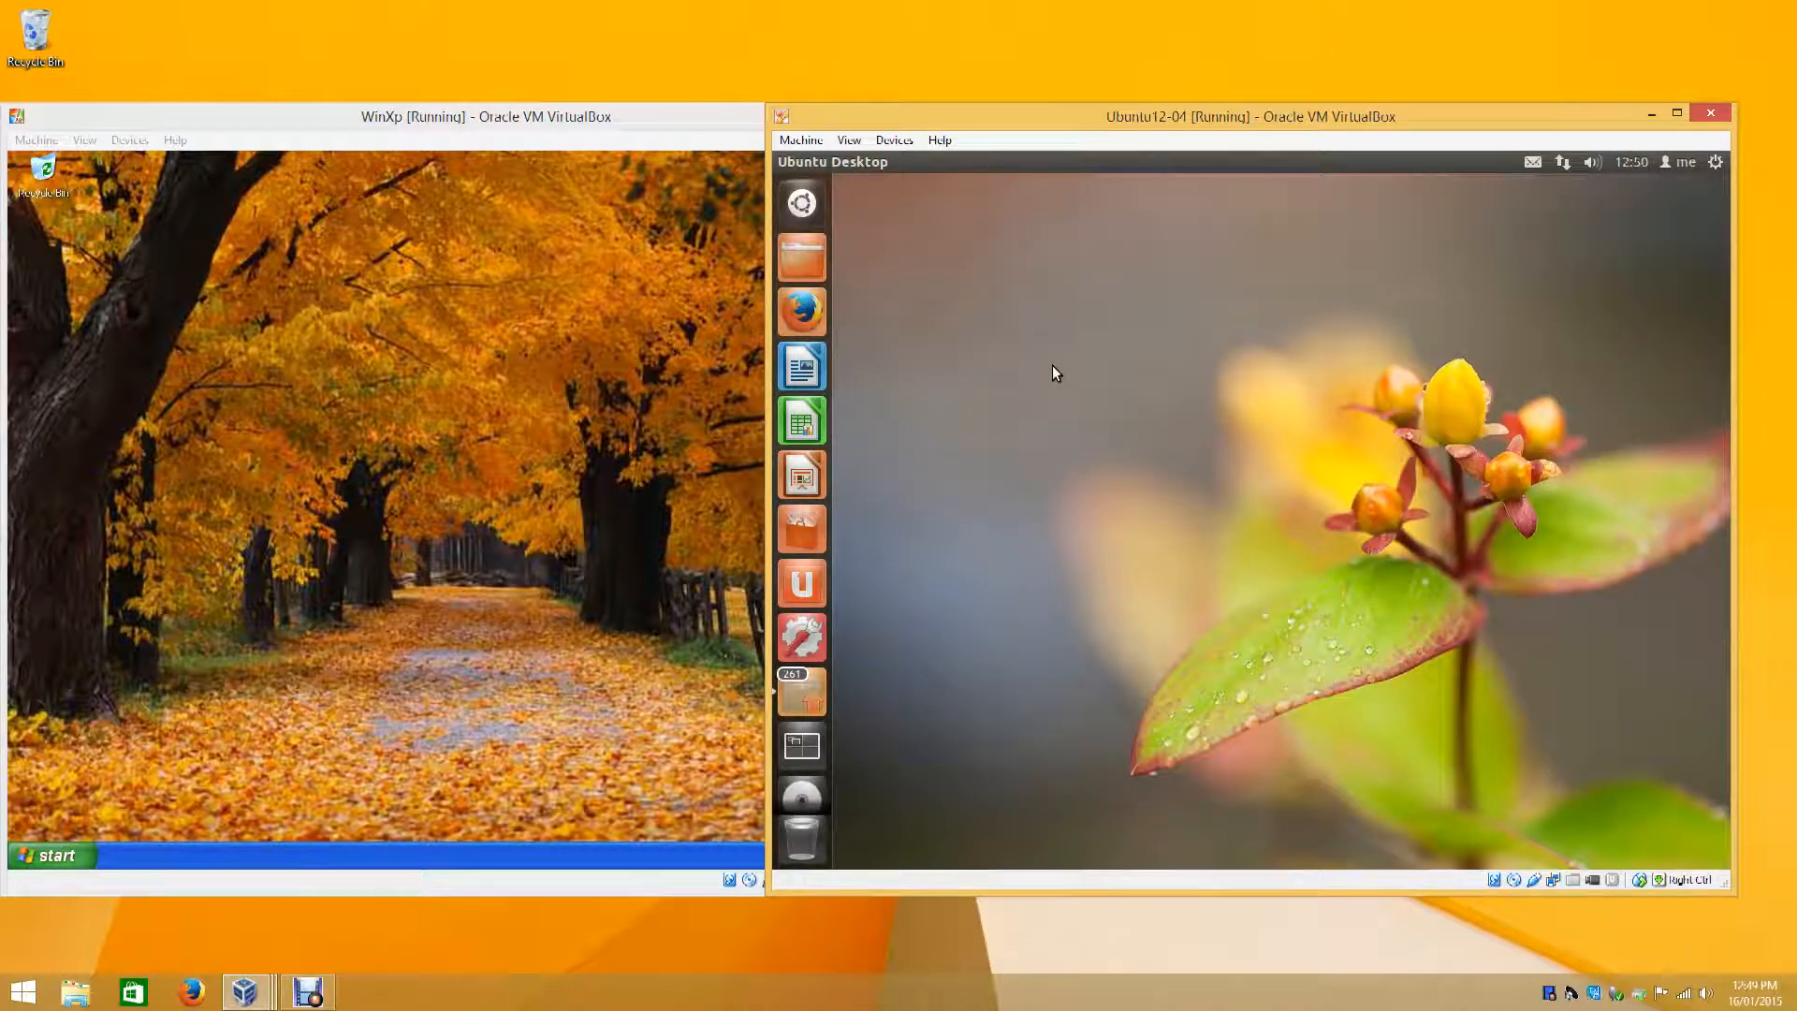
pyautogui.click(480, 453)
pyautogui.click(1256, 513)
pyautogui.click(541, 489)
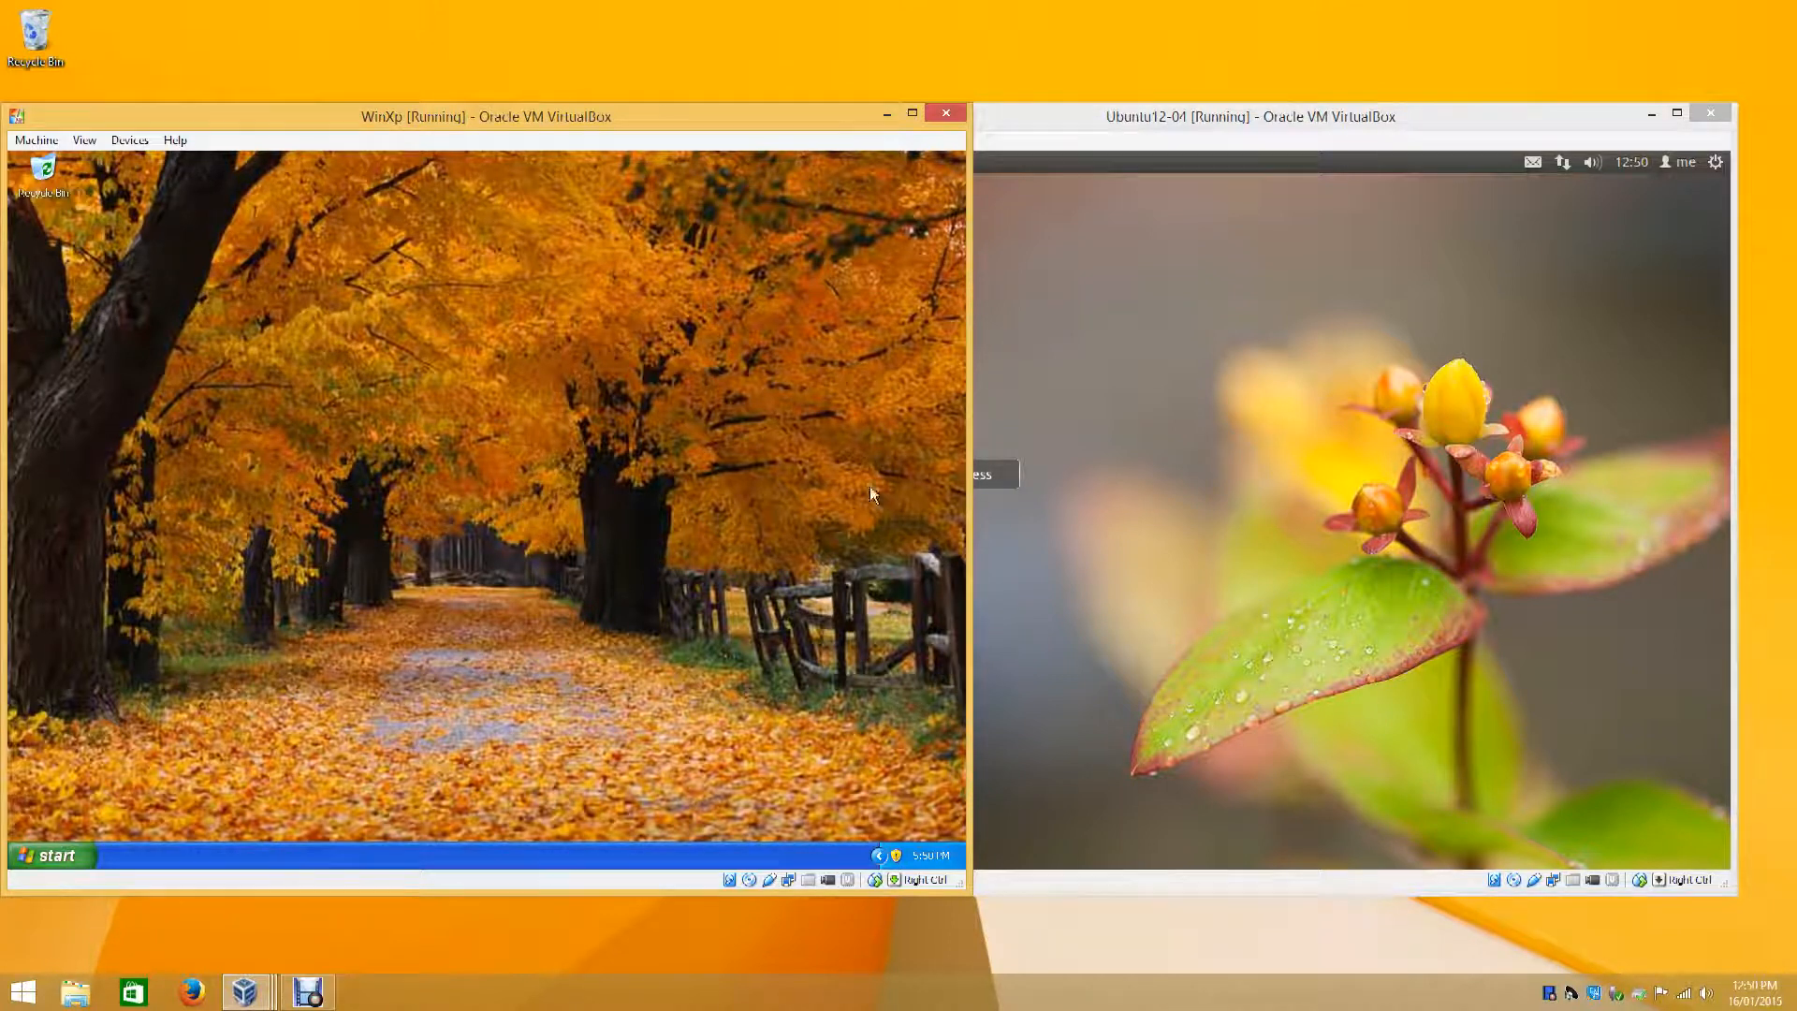
pyautogui.click(1169, 542)
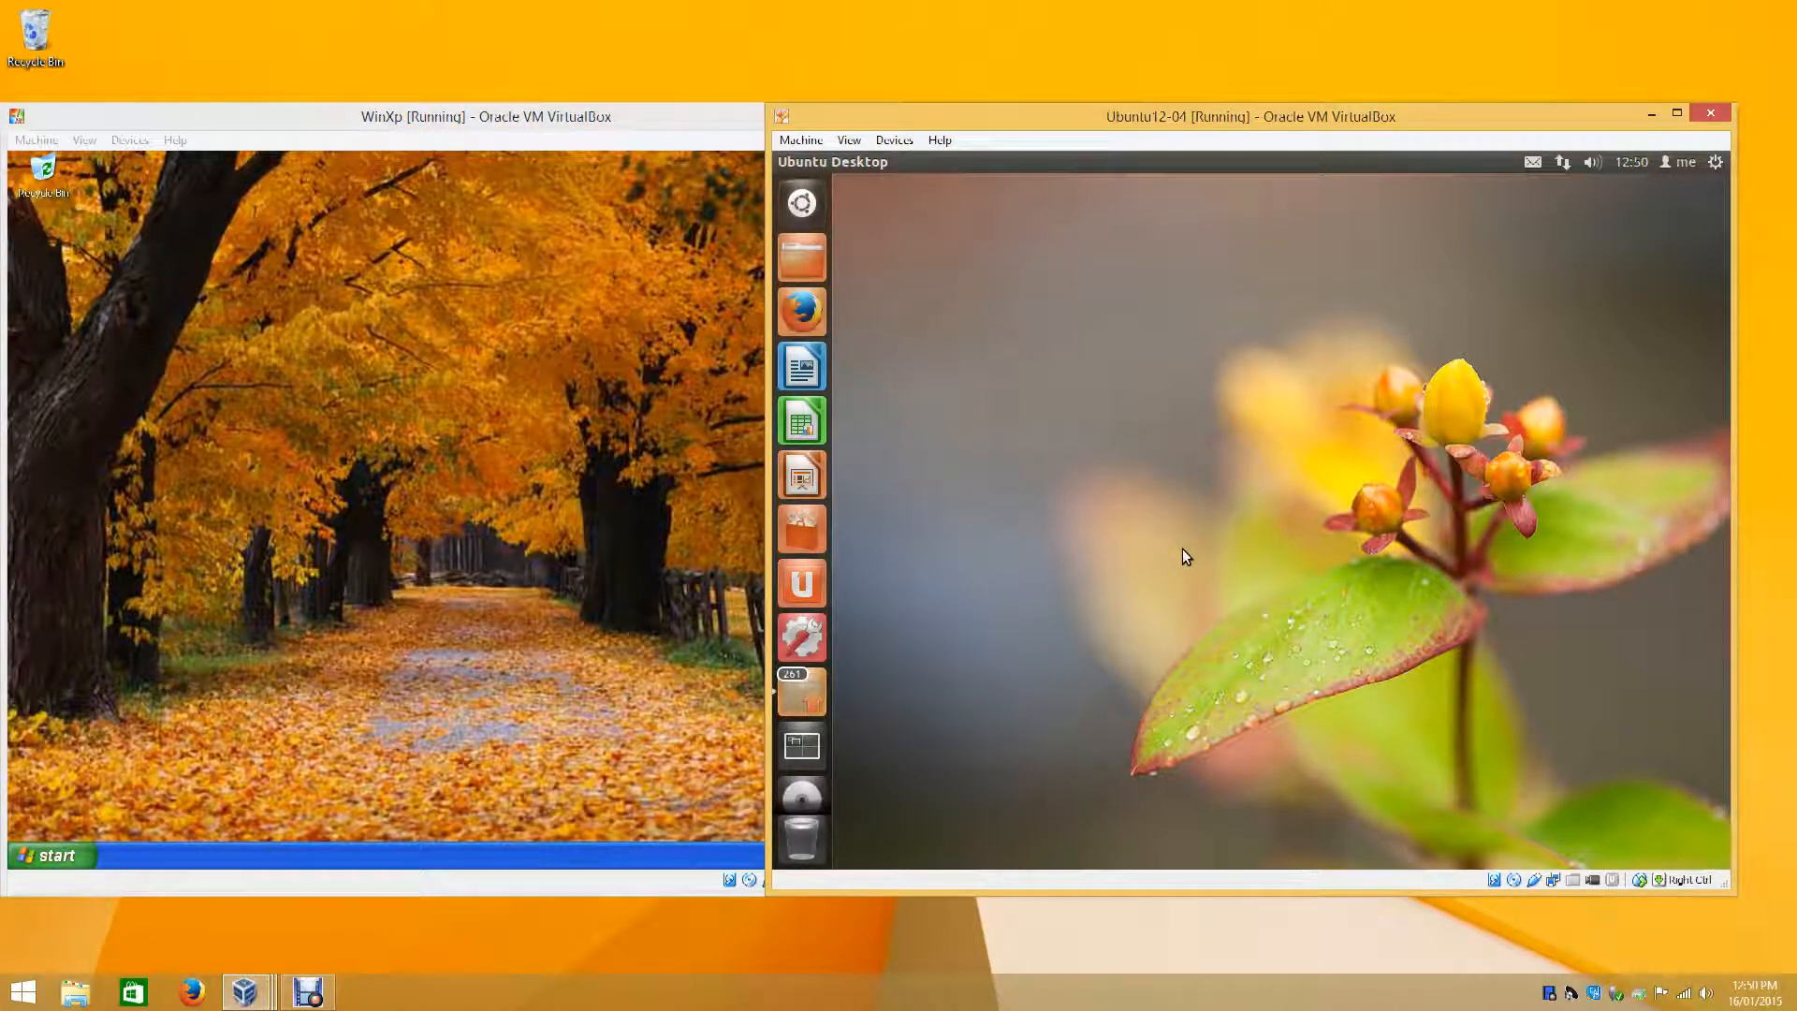
pyautogui.click(481, 553)
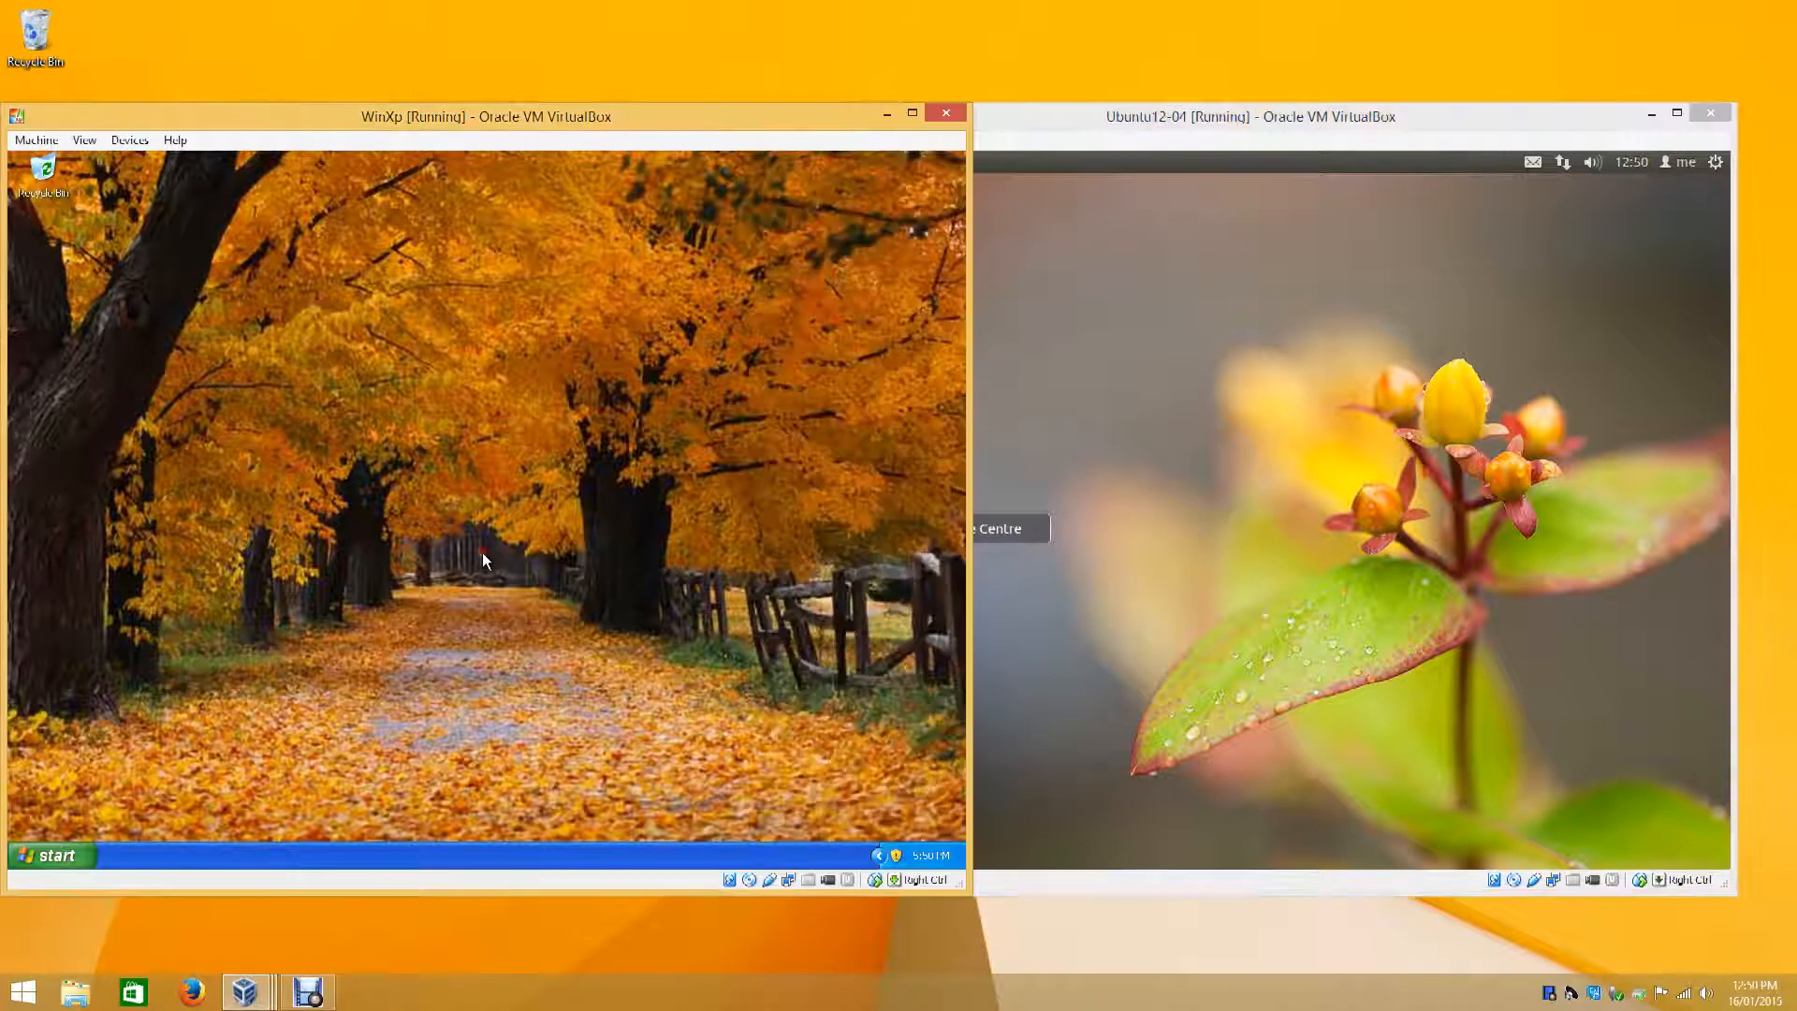
# - Open Microsoft Office Word 2003 in Windows XP and close its Getting Started pane
pyautogui.click(46, 856)
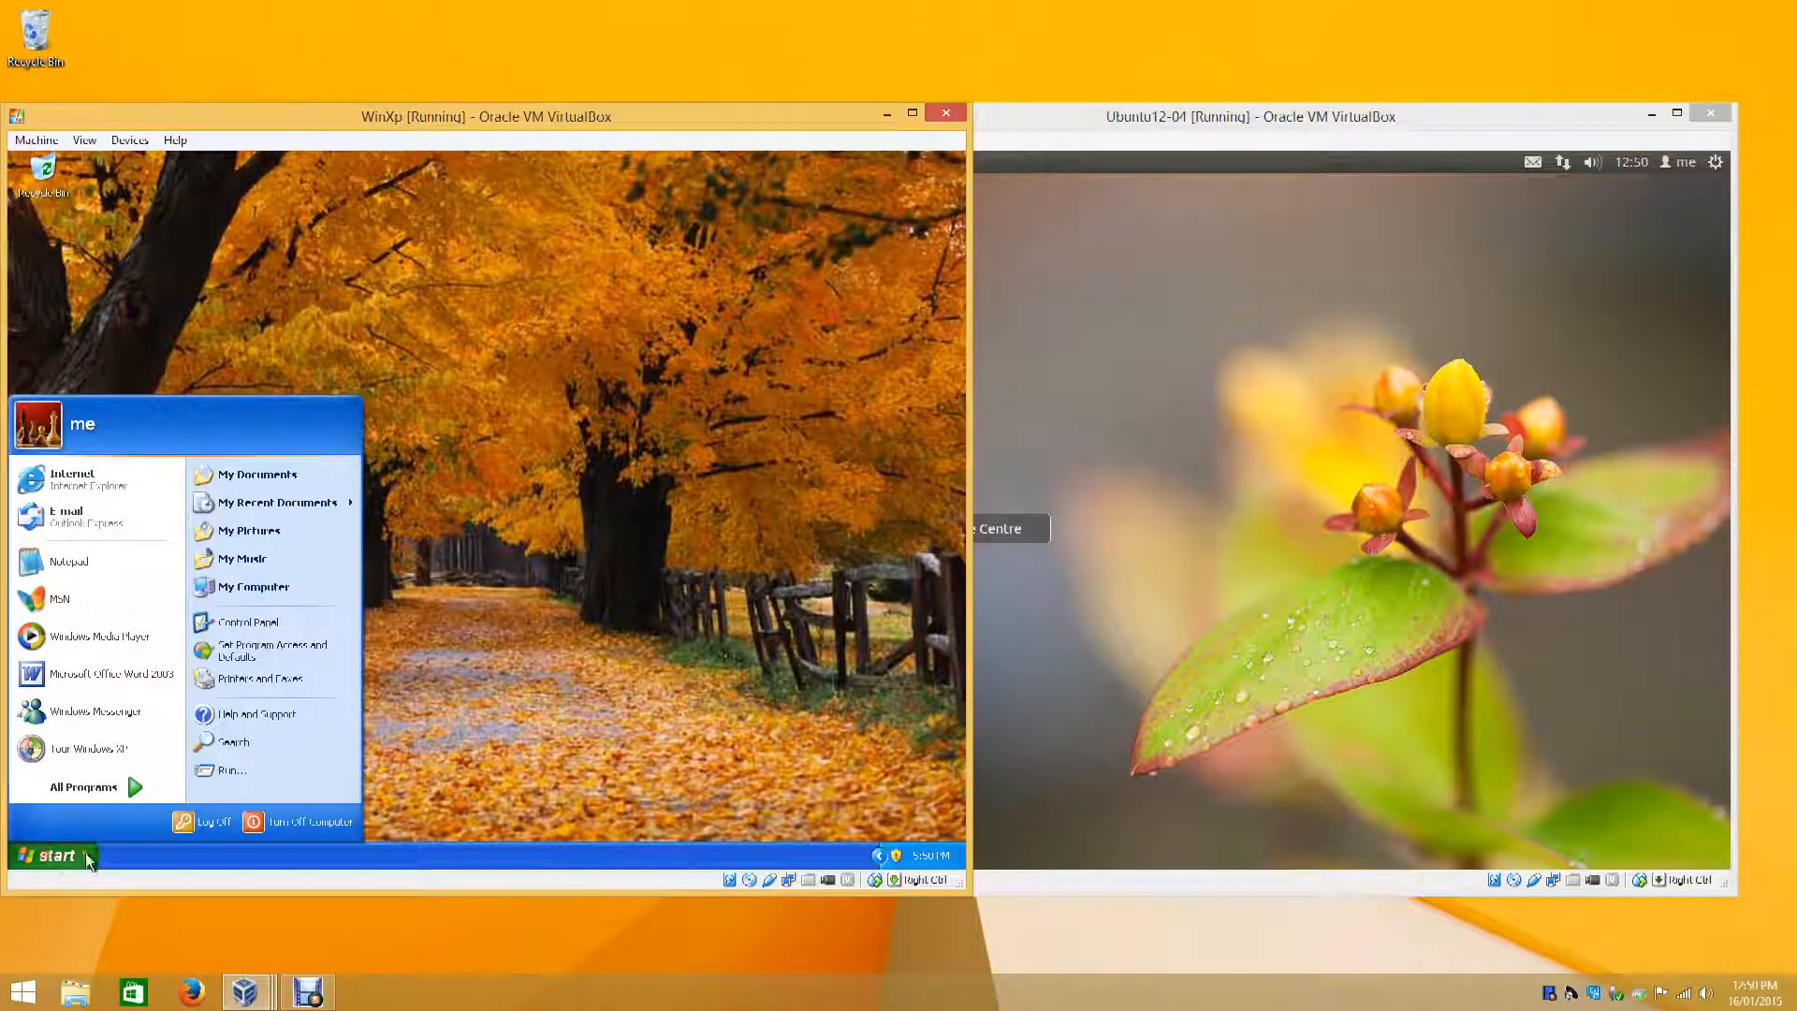
pyautogui.click(82, 786)
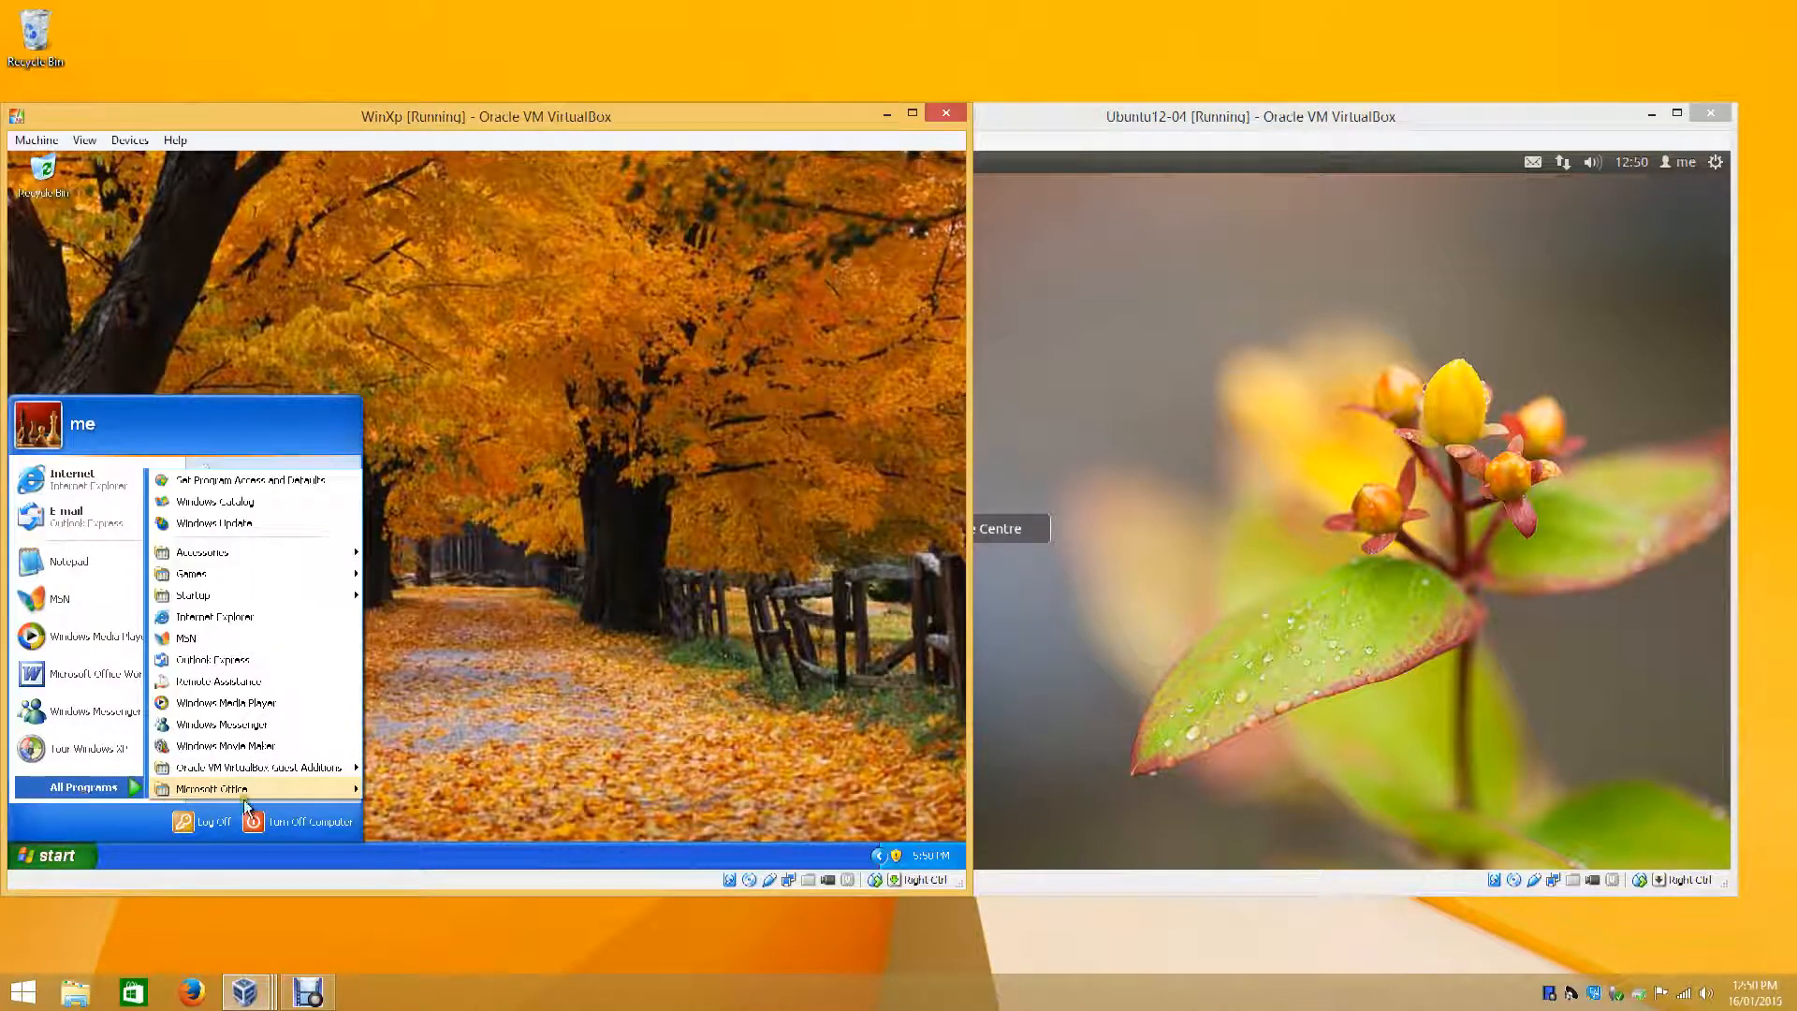
pyautogui.moveTo(256, 790)
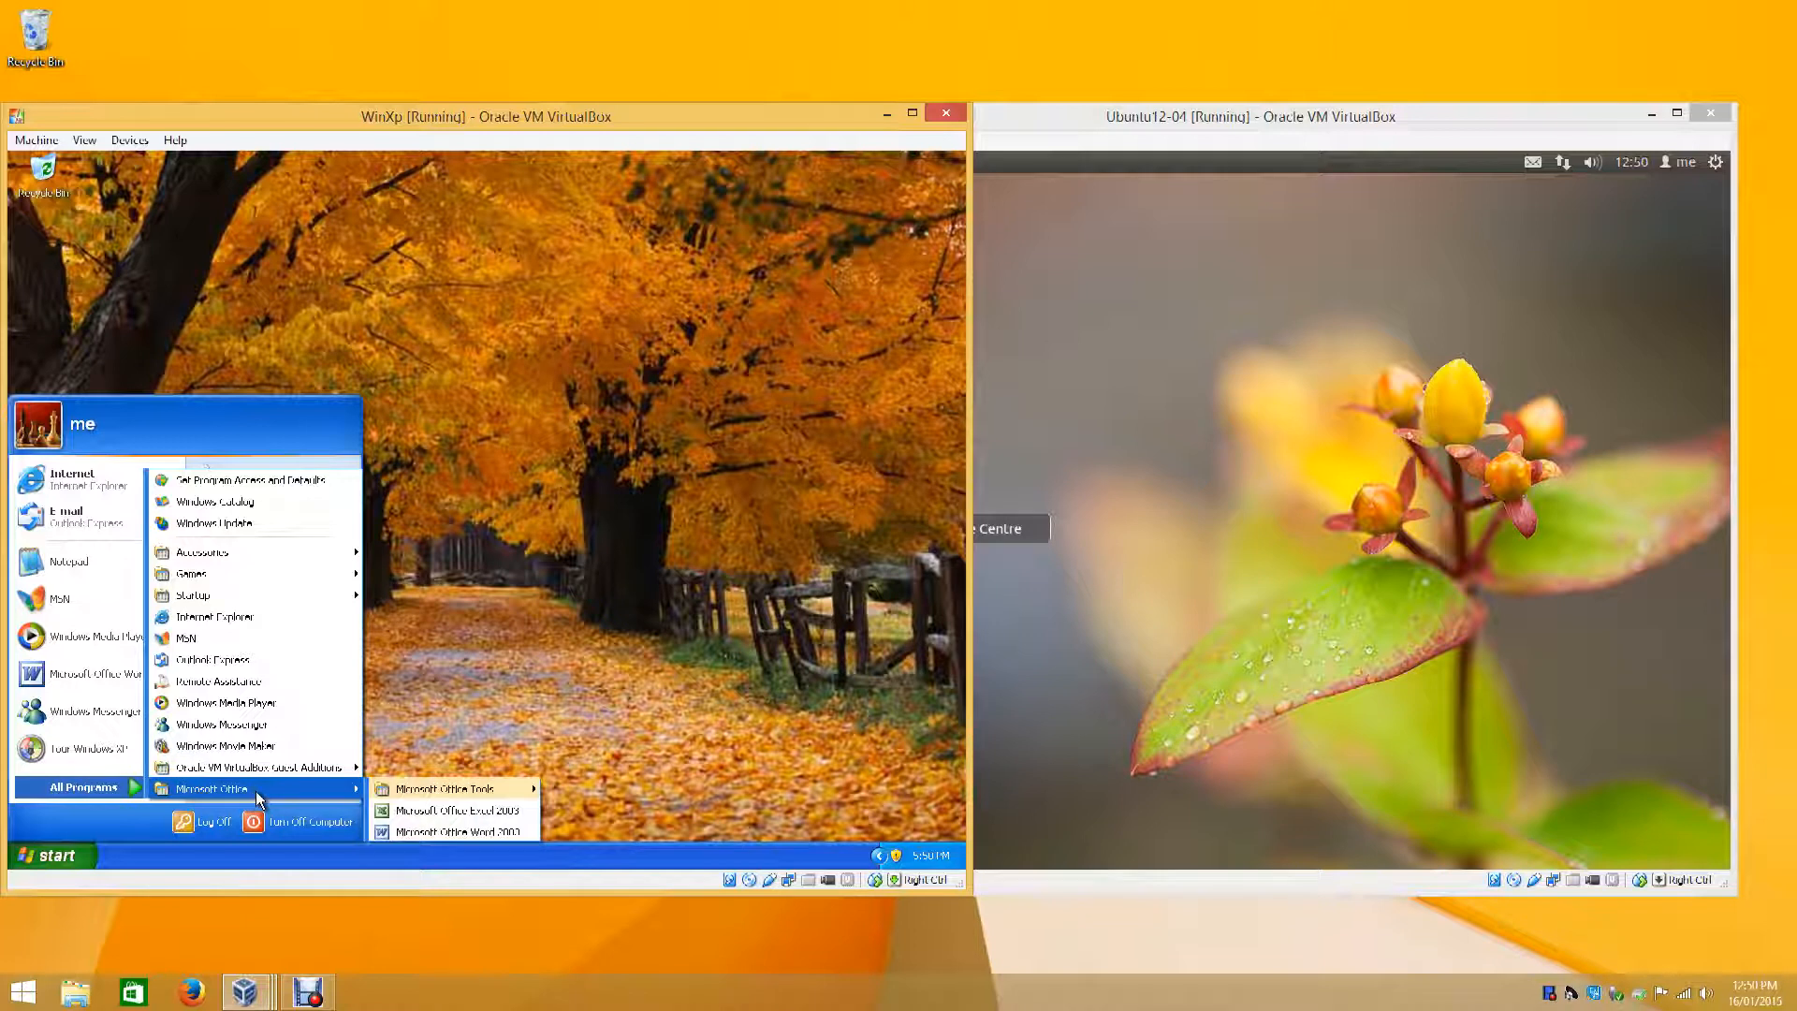
pyautogui.click(446, 833)
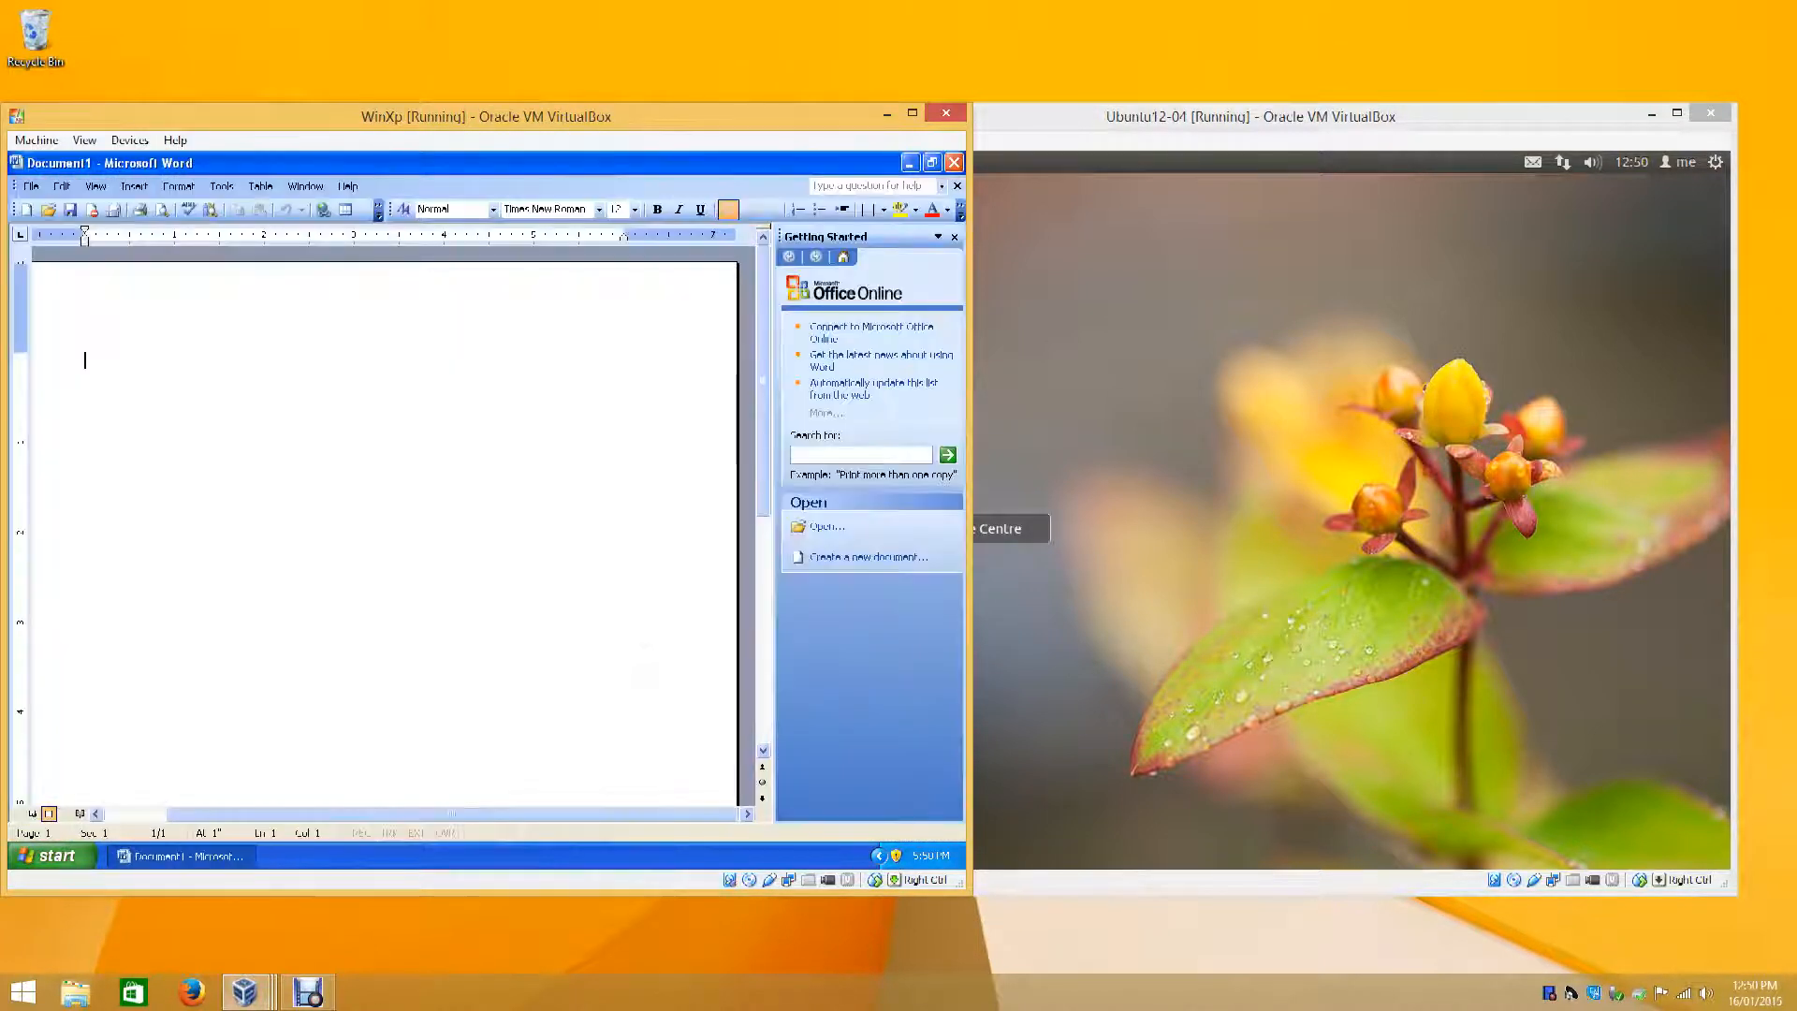
pyautogui.click(955, 237)
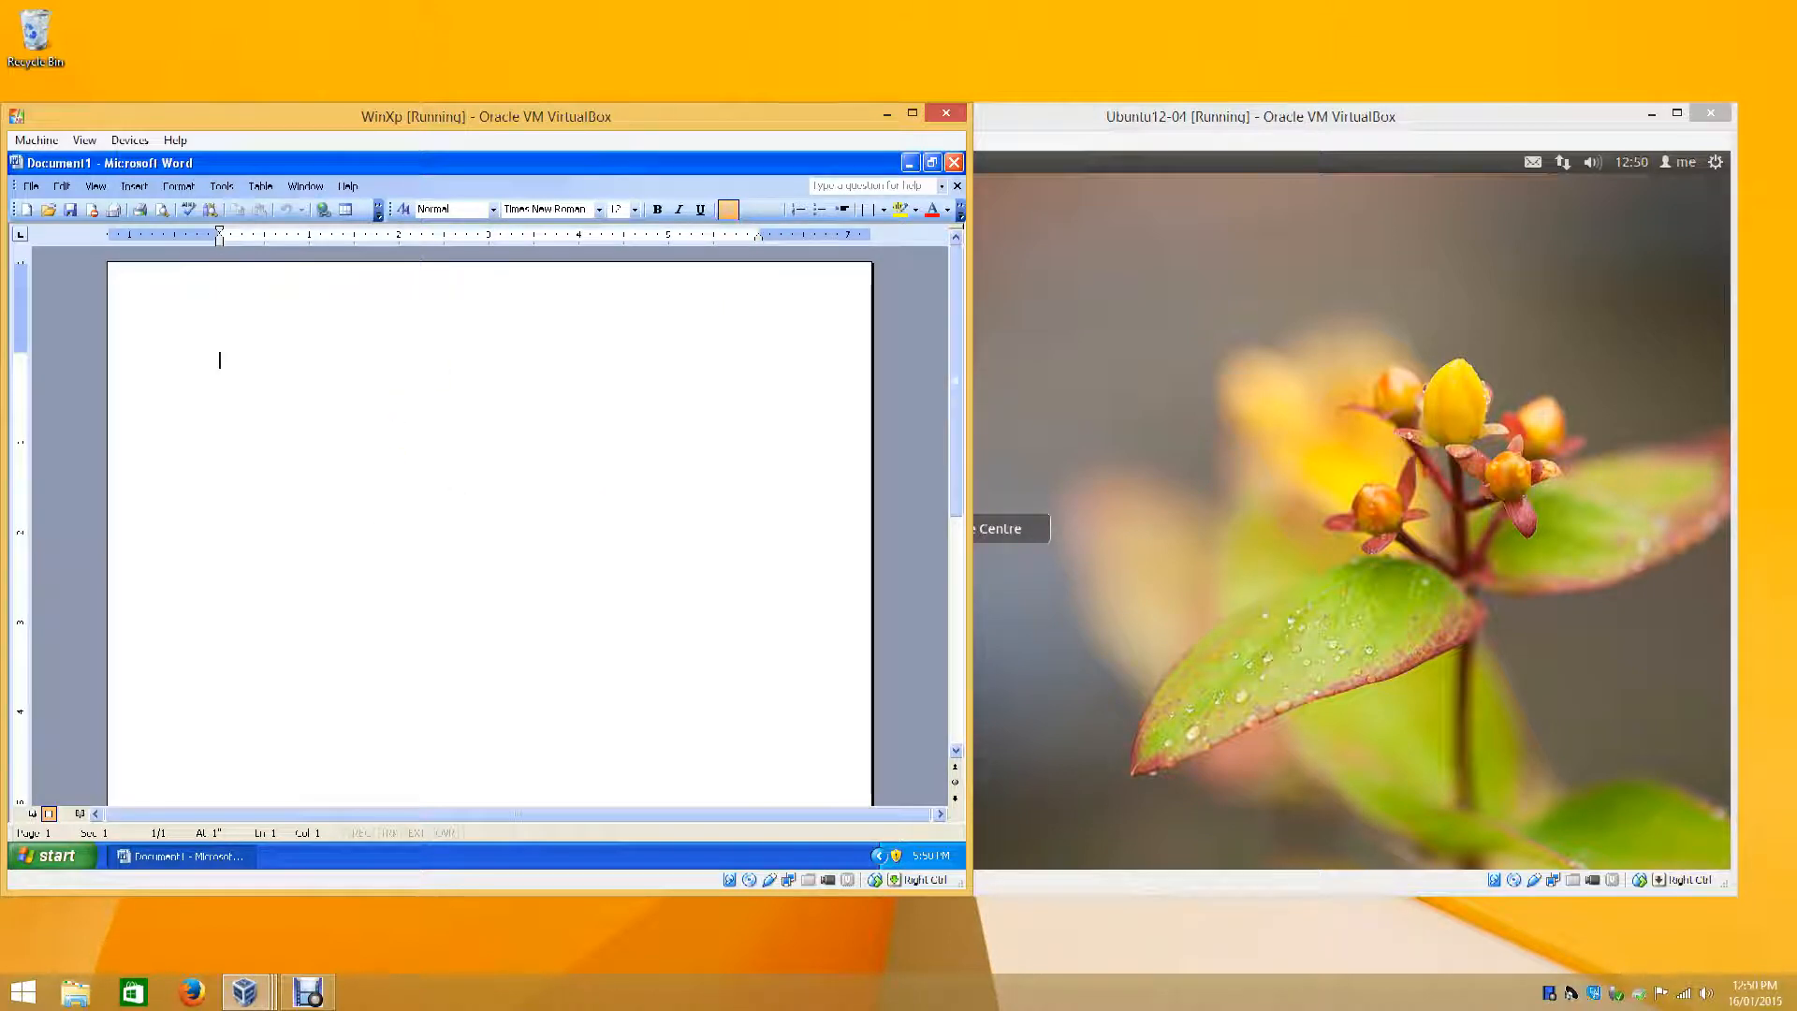
# - Switch to the Ubuntu machine and open Q4Wine from the recent applications
pyautogui.click(1312, 491)
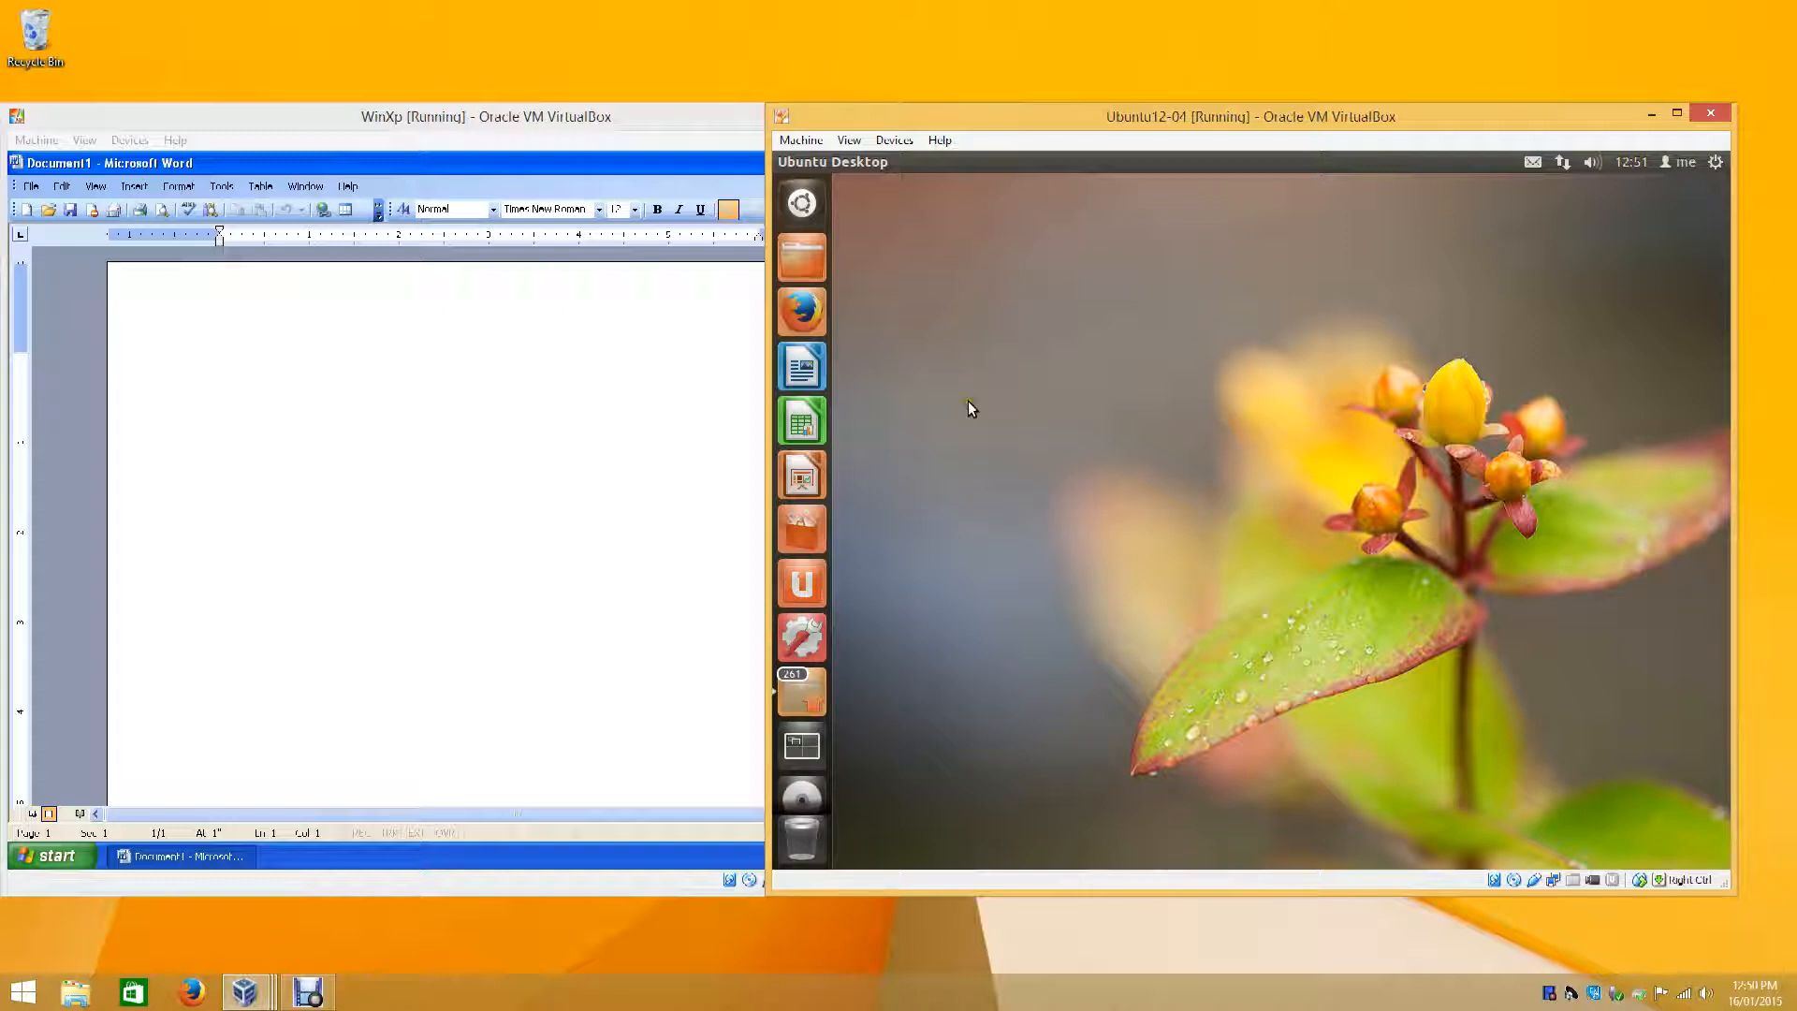
pyautogui.press('super')
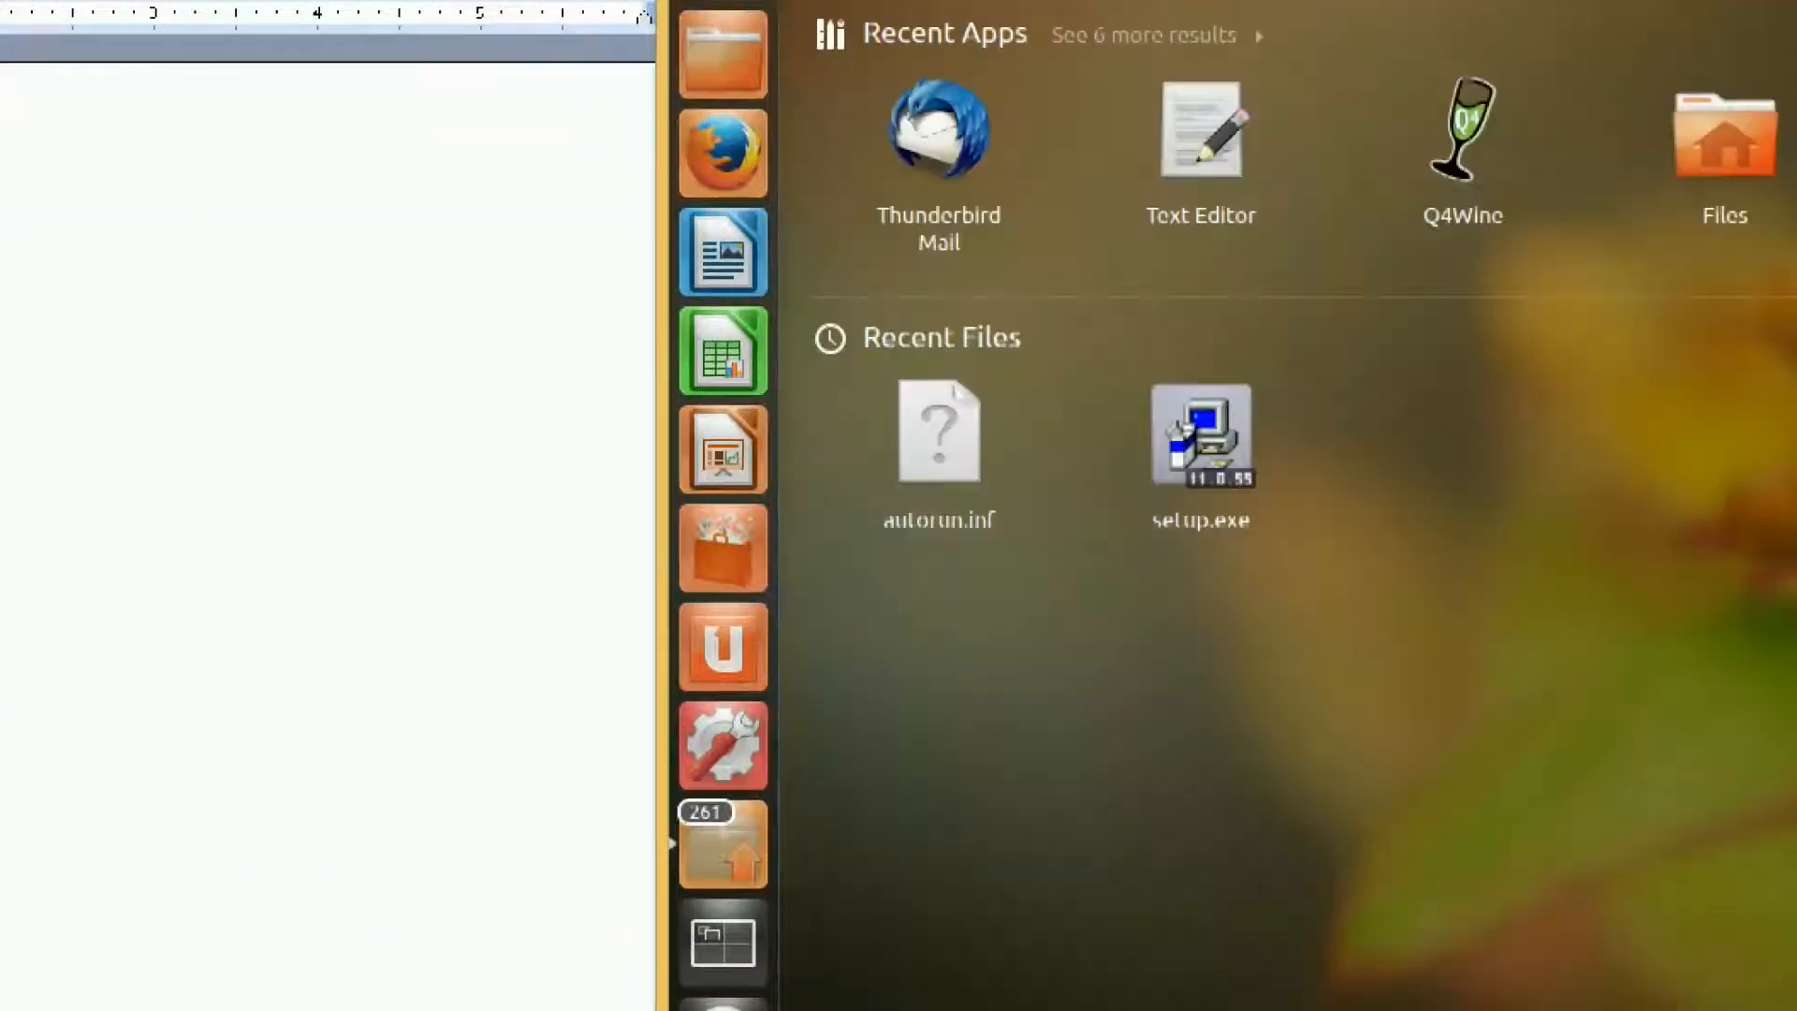
pyautogui.click(1497, 169)
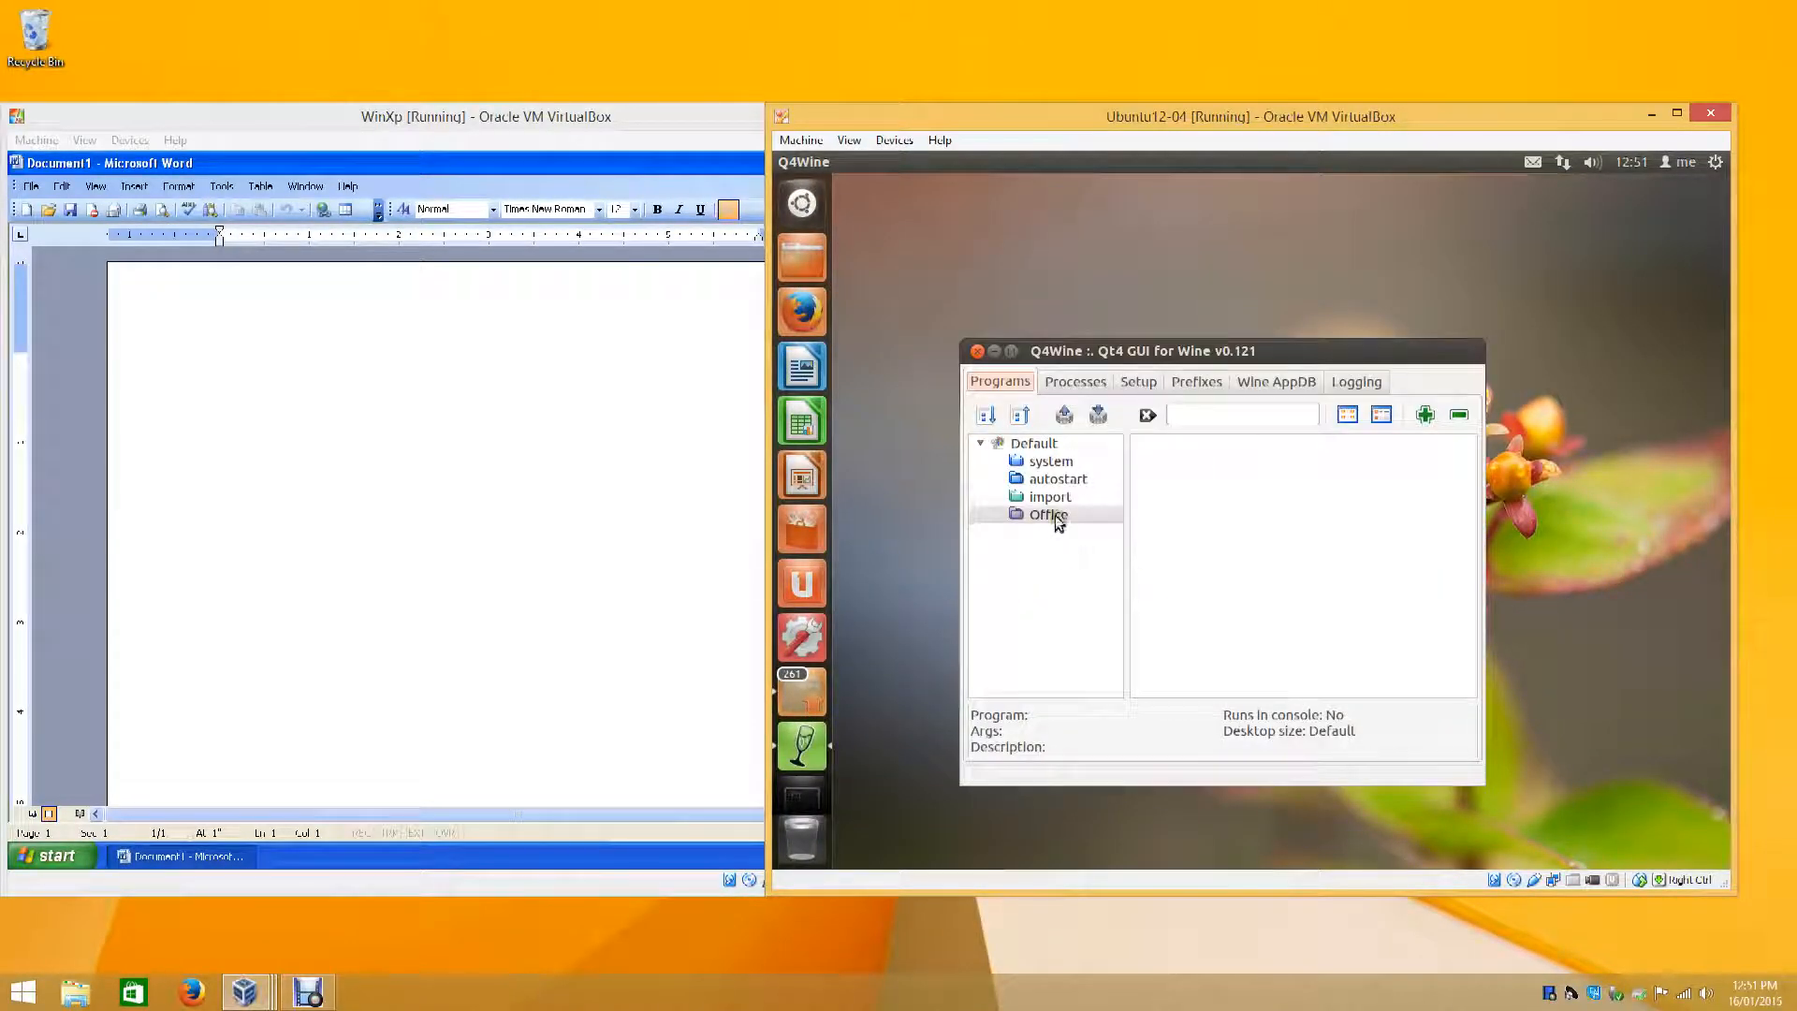
# - Run WINWORD.EXE from Q4Wine's Office folder, dismissing the activation wizard and the Getting Started pane
pyautogui.rightClick(1053, 515)
pyautogui.moveTo(1154, 530)
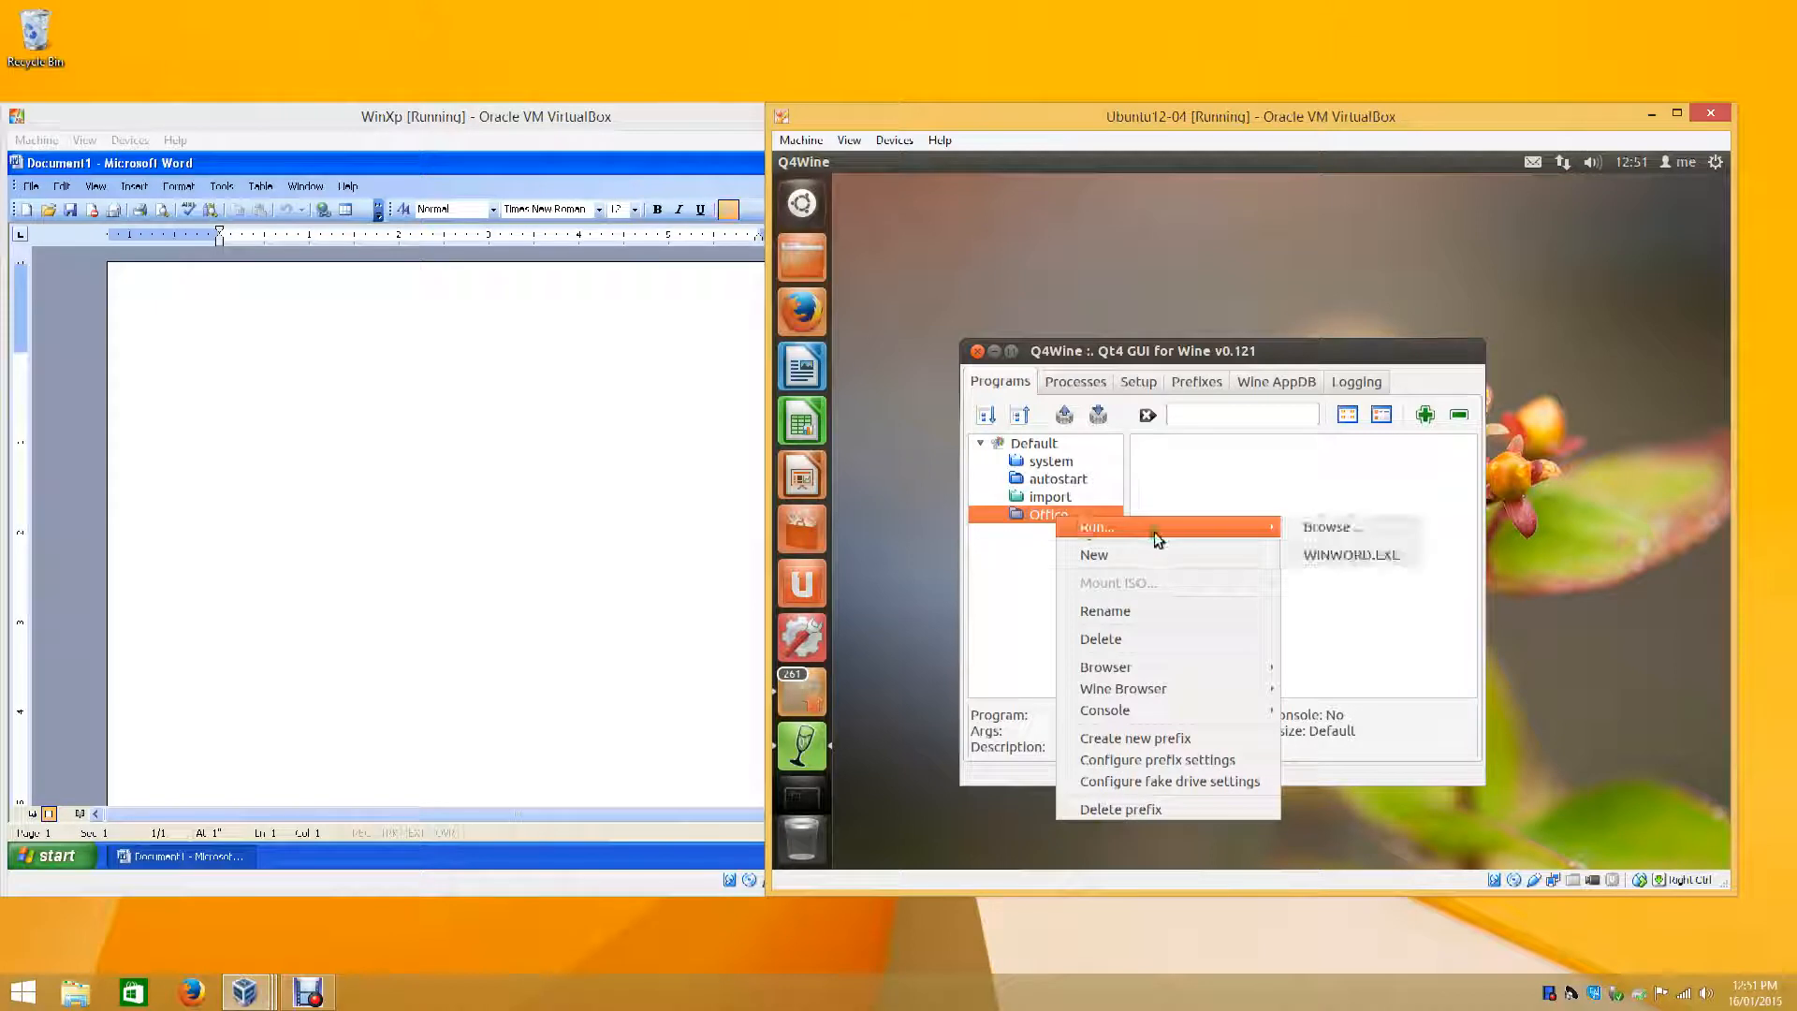
pyautogui.click(1316, 556)
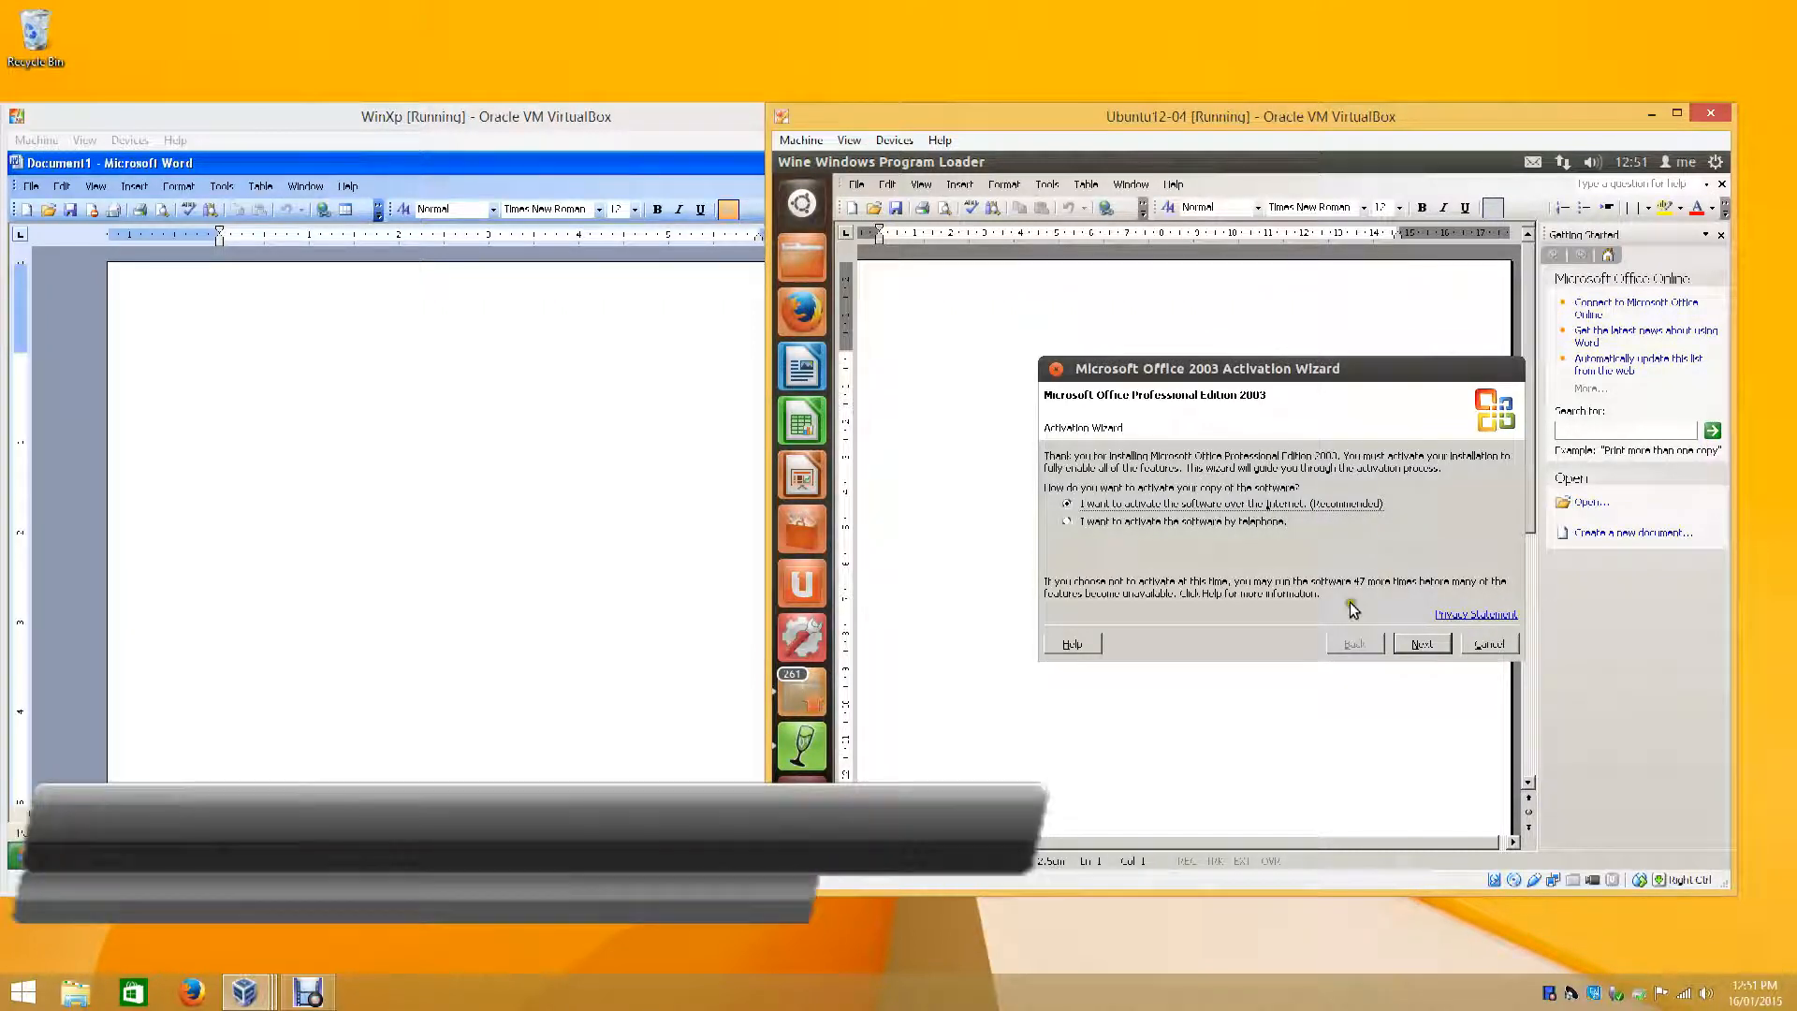
pyautogui.click(1488, 643)
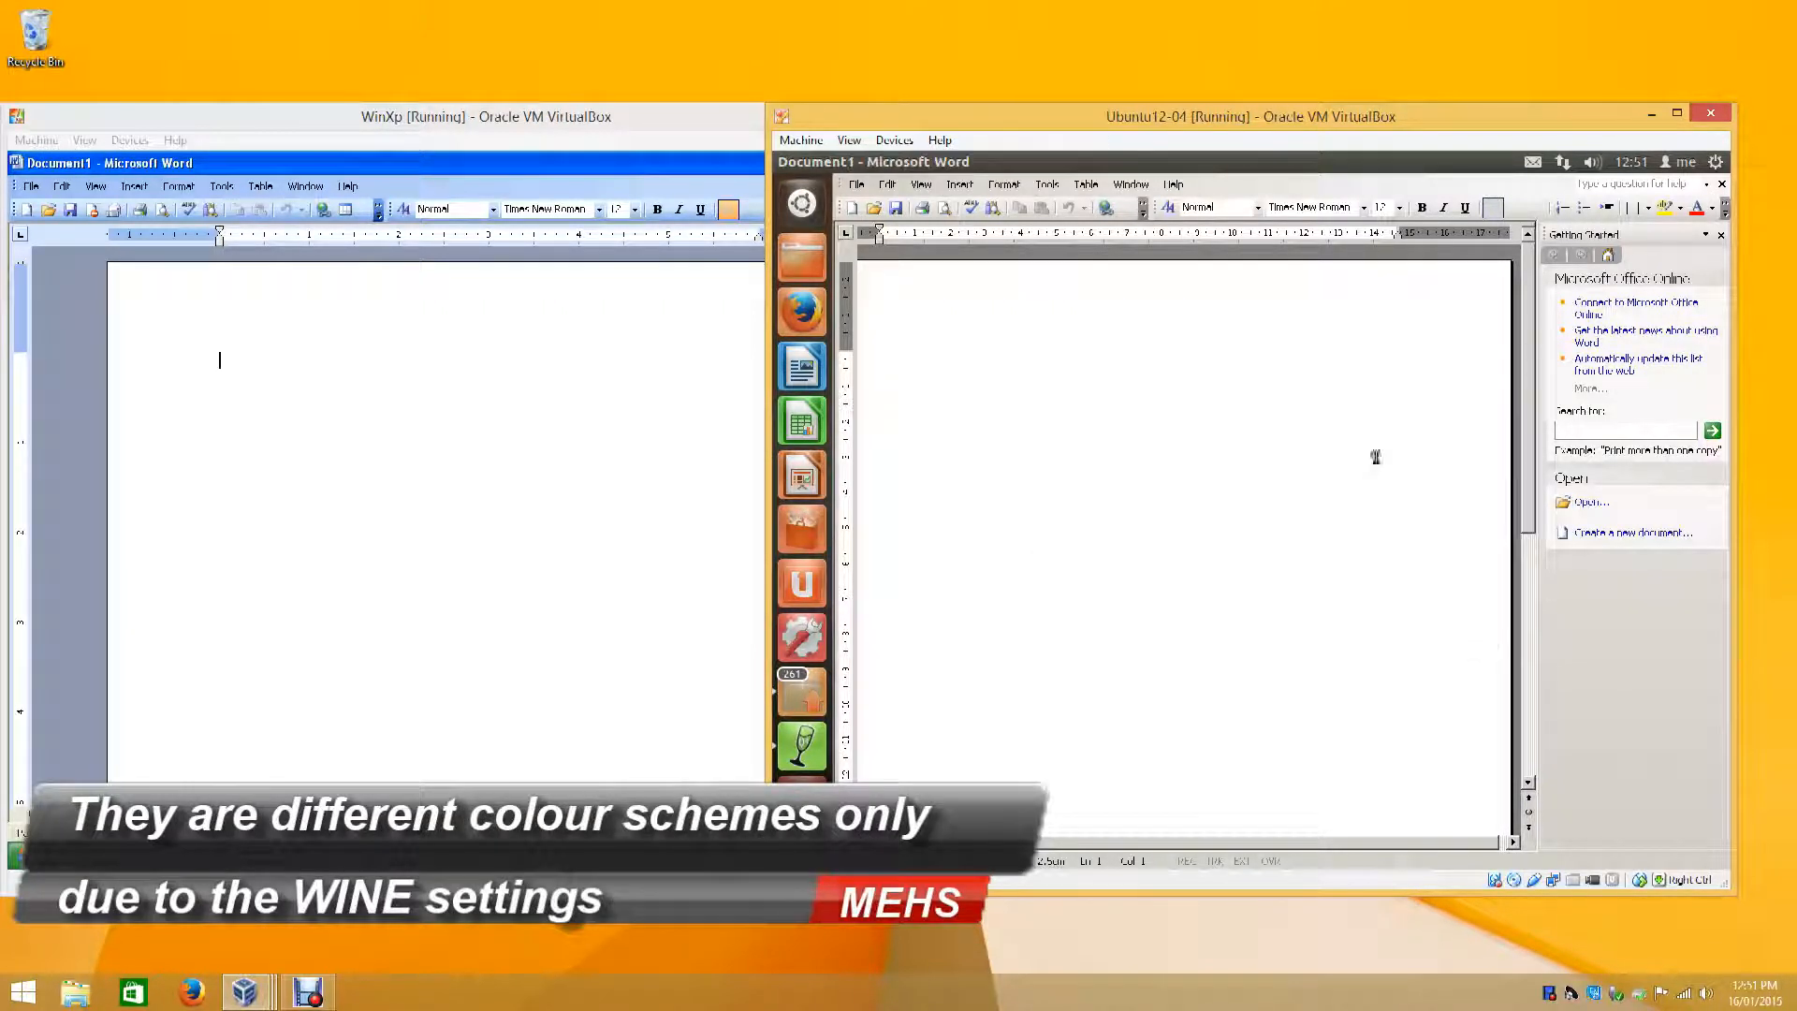
pyautogui.click(1720, 235)
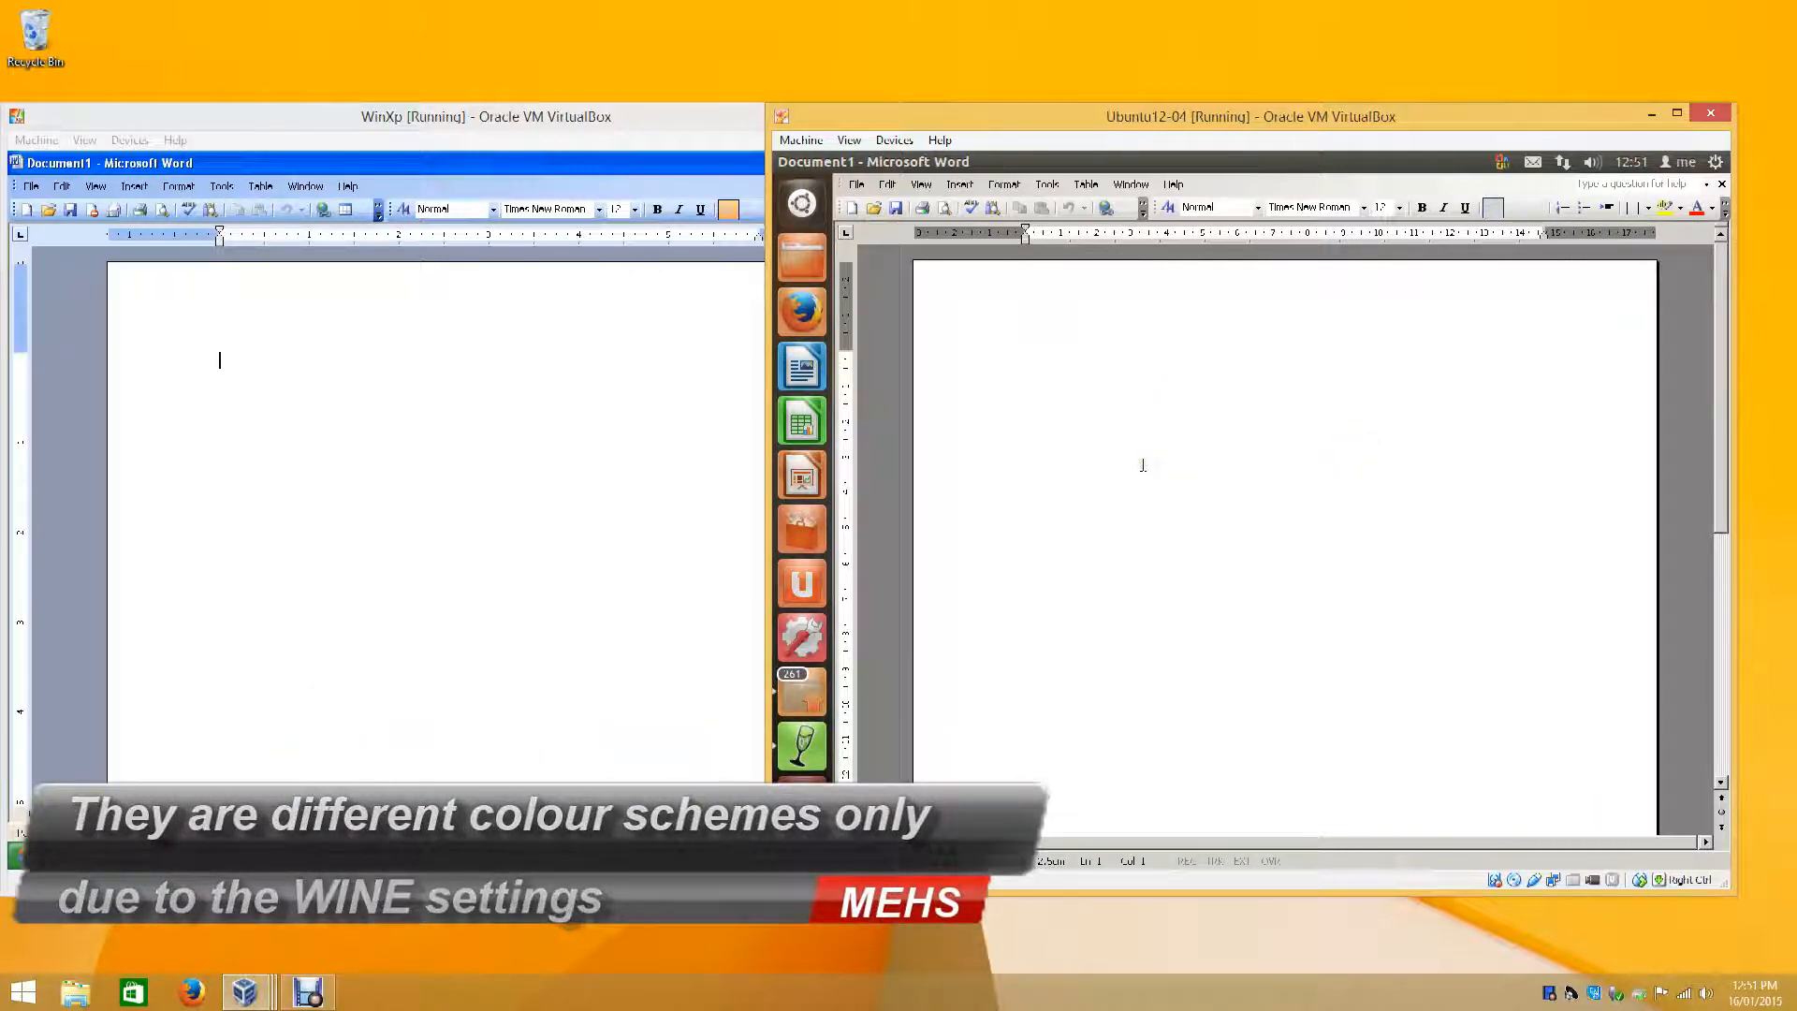
# - Enter "This is word" in the blank Word documents in both Windows XP and Ubuntu
pyautogui.click(483, 394)
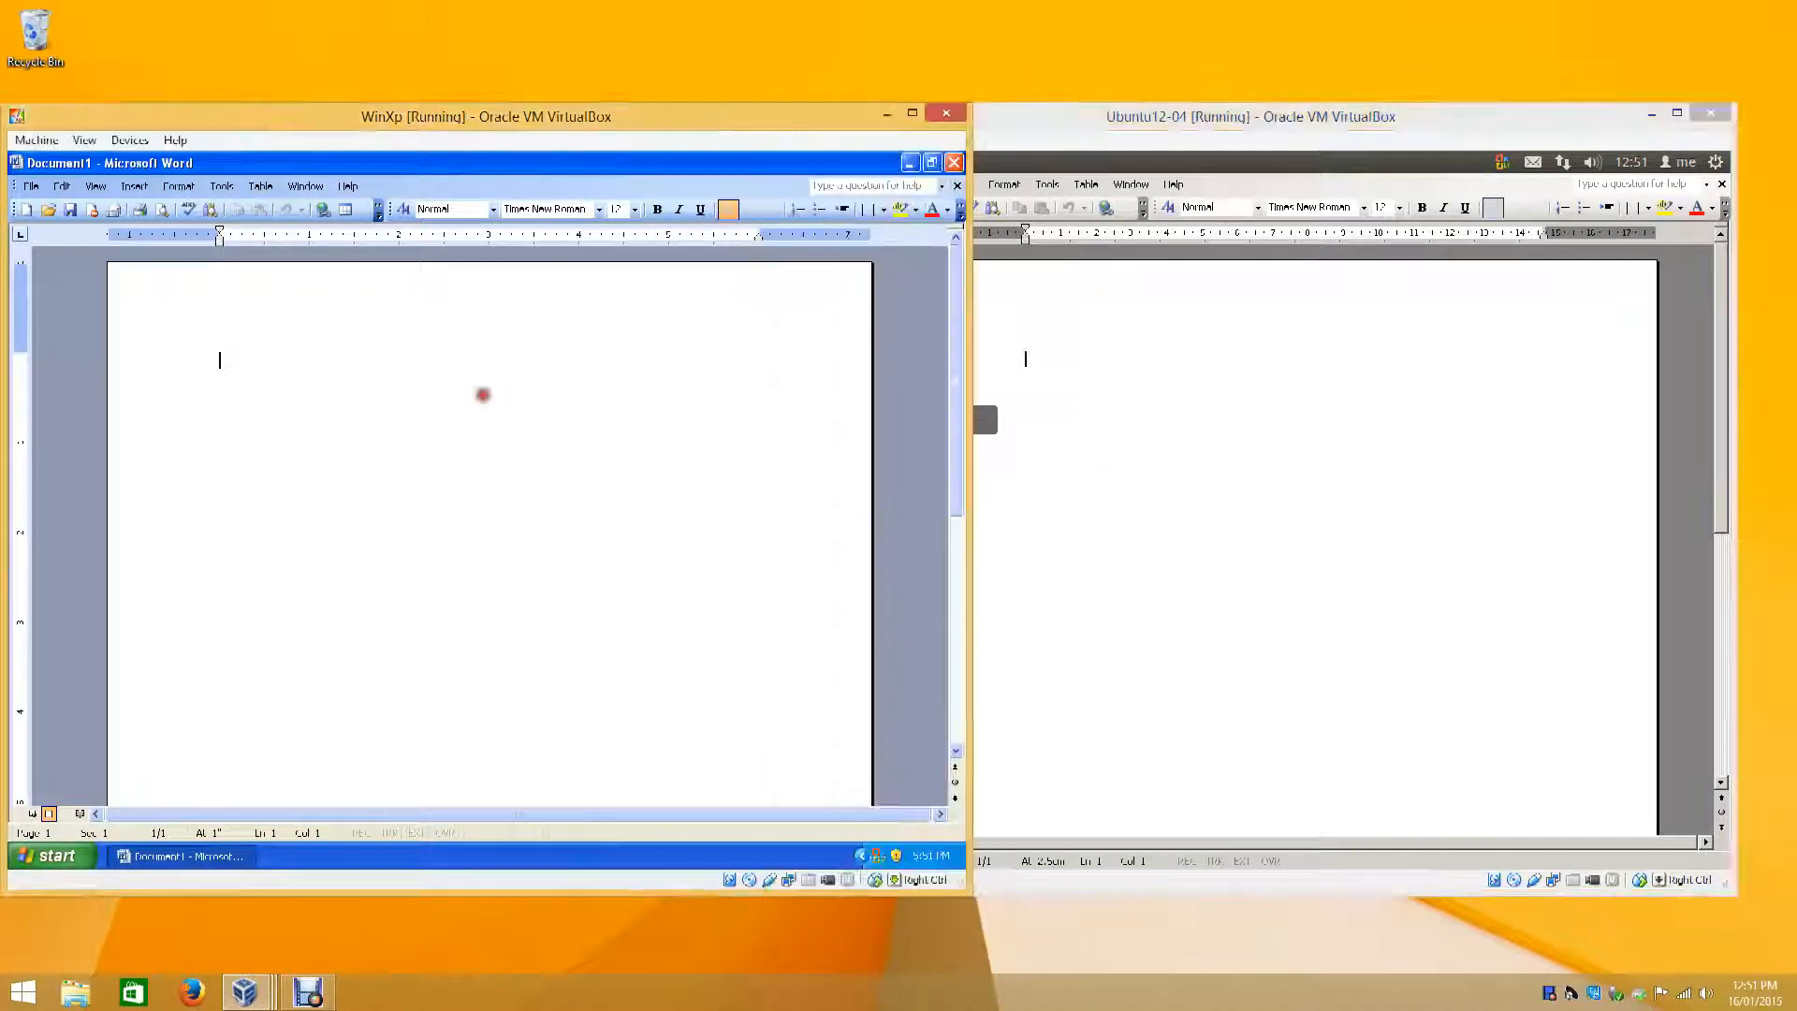
pyautogui.write('t')
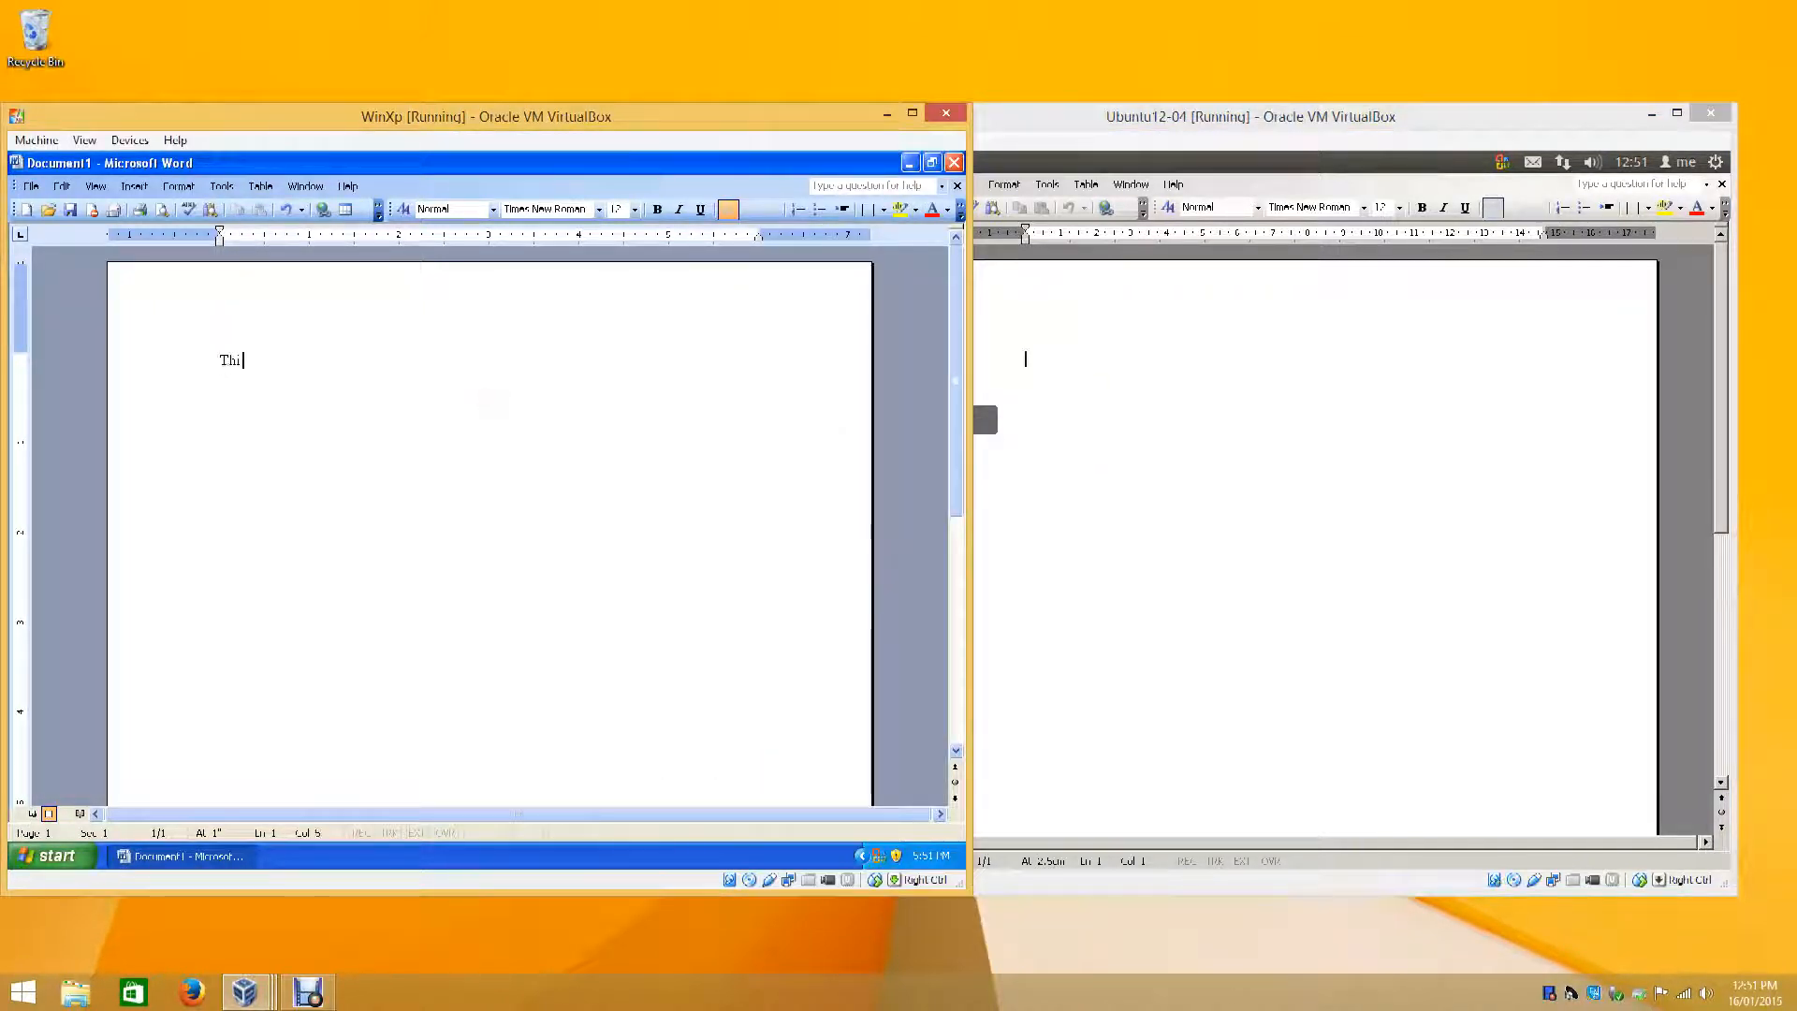
pyautogui.write('his is wor')
pyautogui.click(1165, 477)
pyautogui.write('This is word')
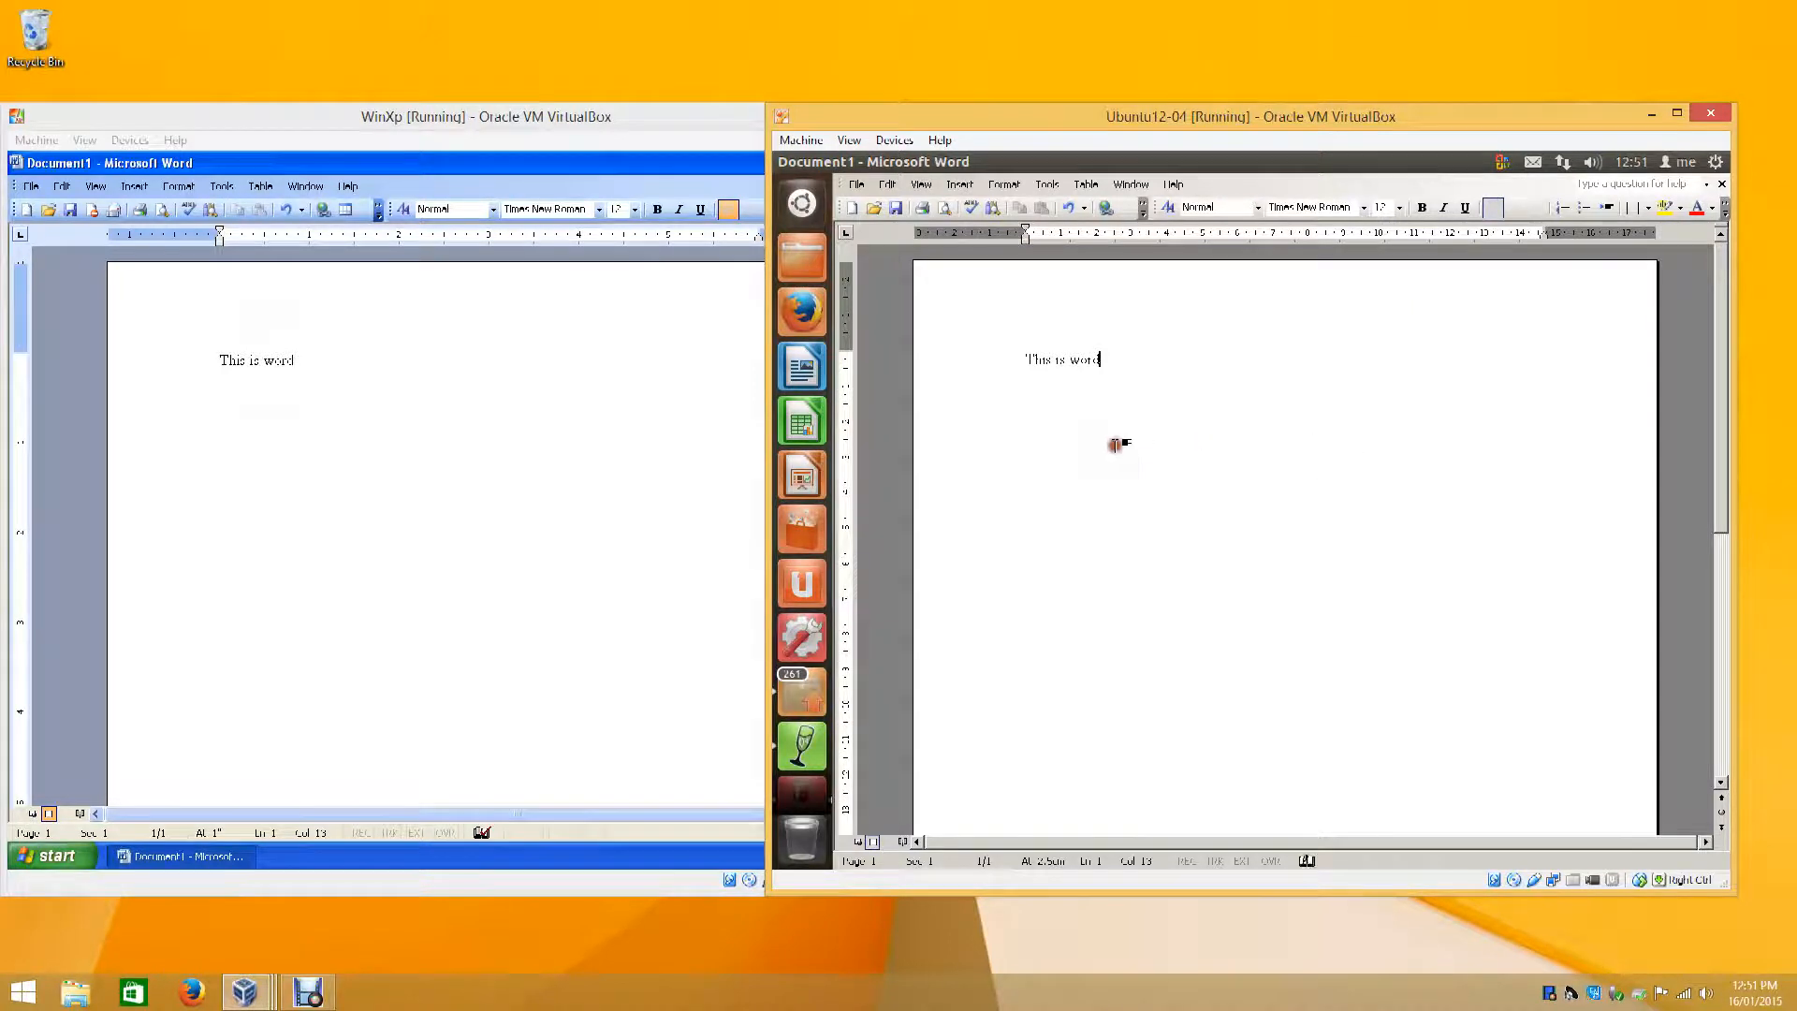
# - Format the text "This is word" in Ubuntu's Word document as Arial, Bold, size 20
pyautogui.moveTo(1022, 362); pyautogui.dragTo(1101, 363)
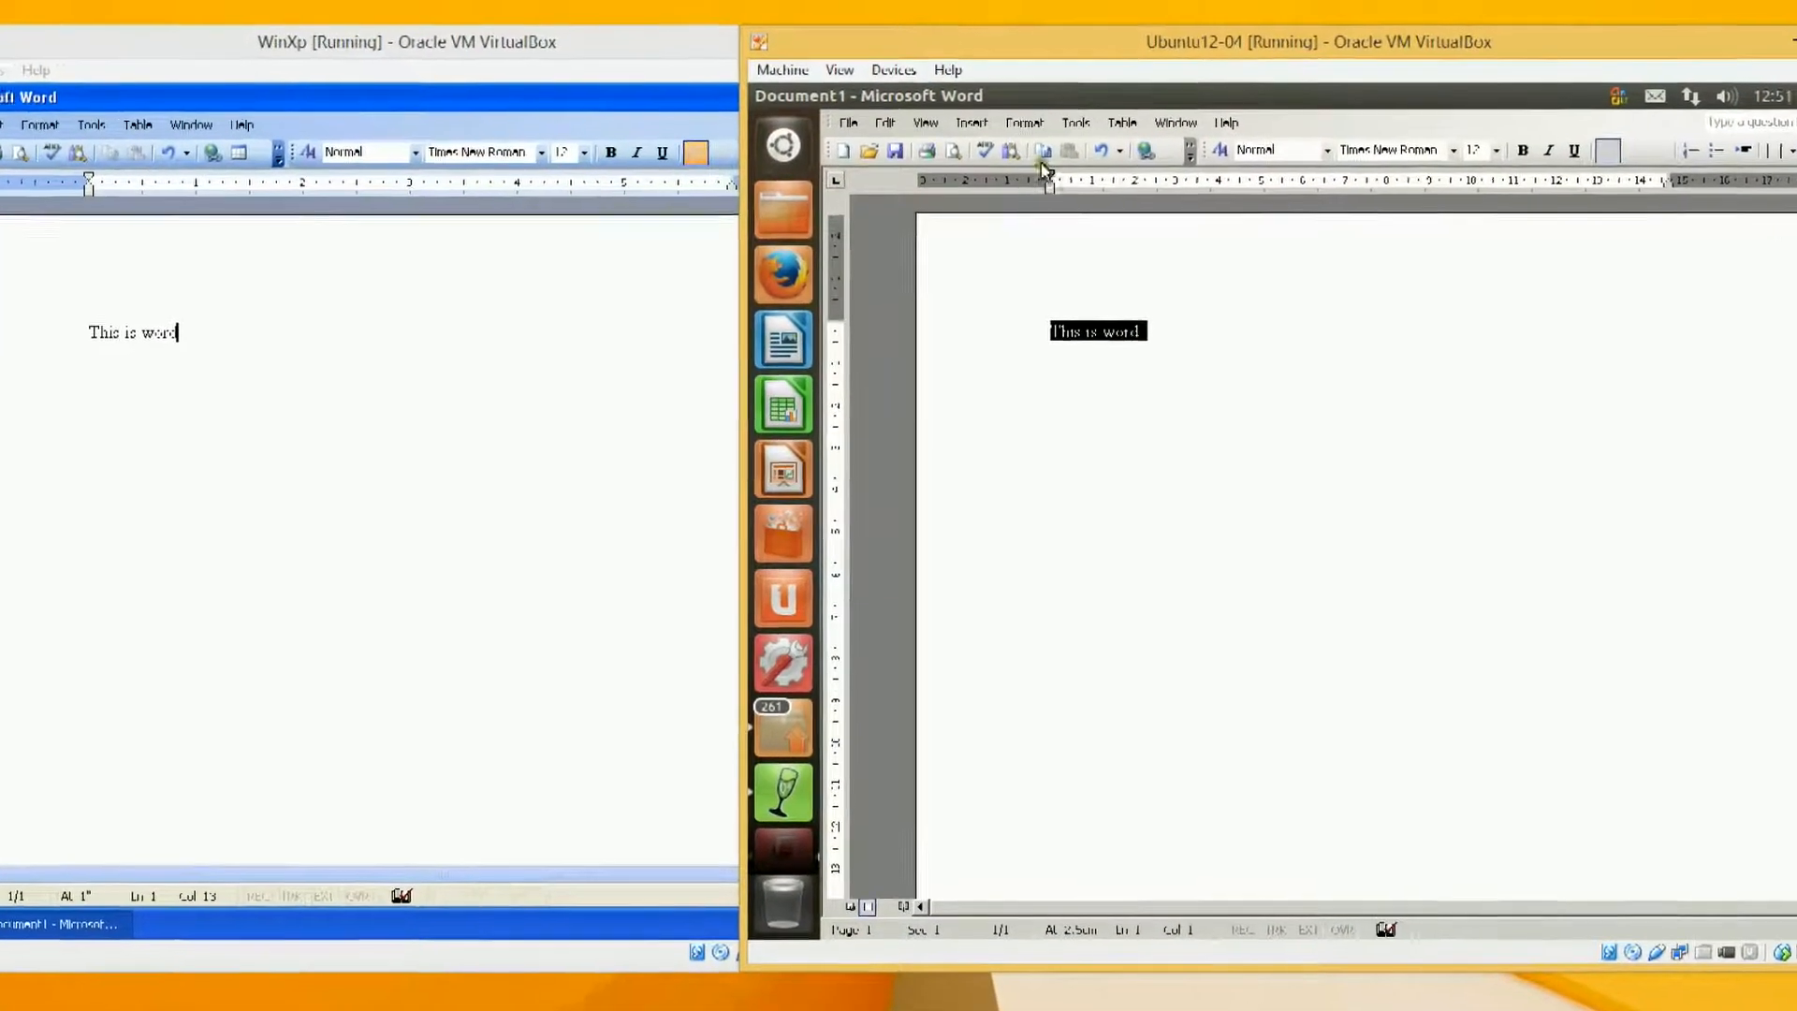
pyautogui.click(1015, 157)
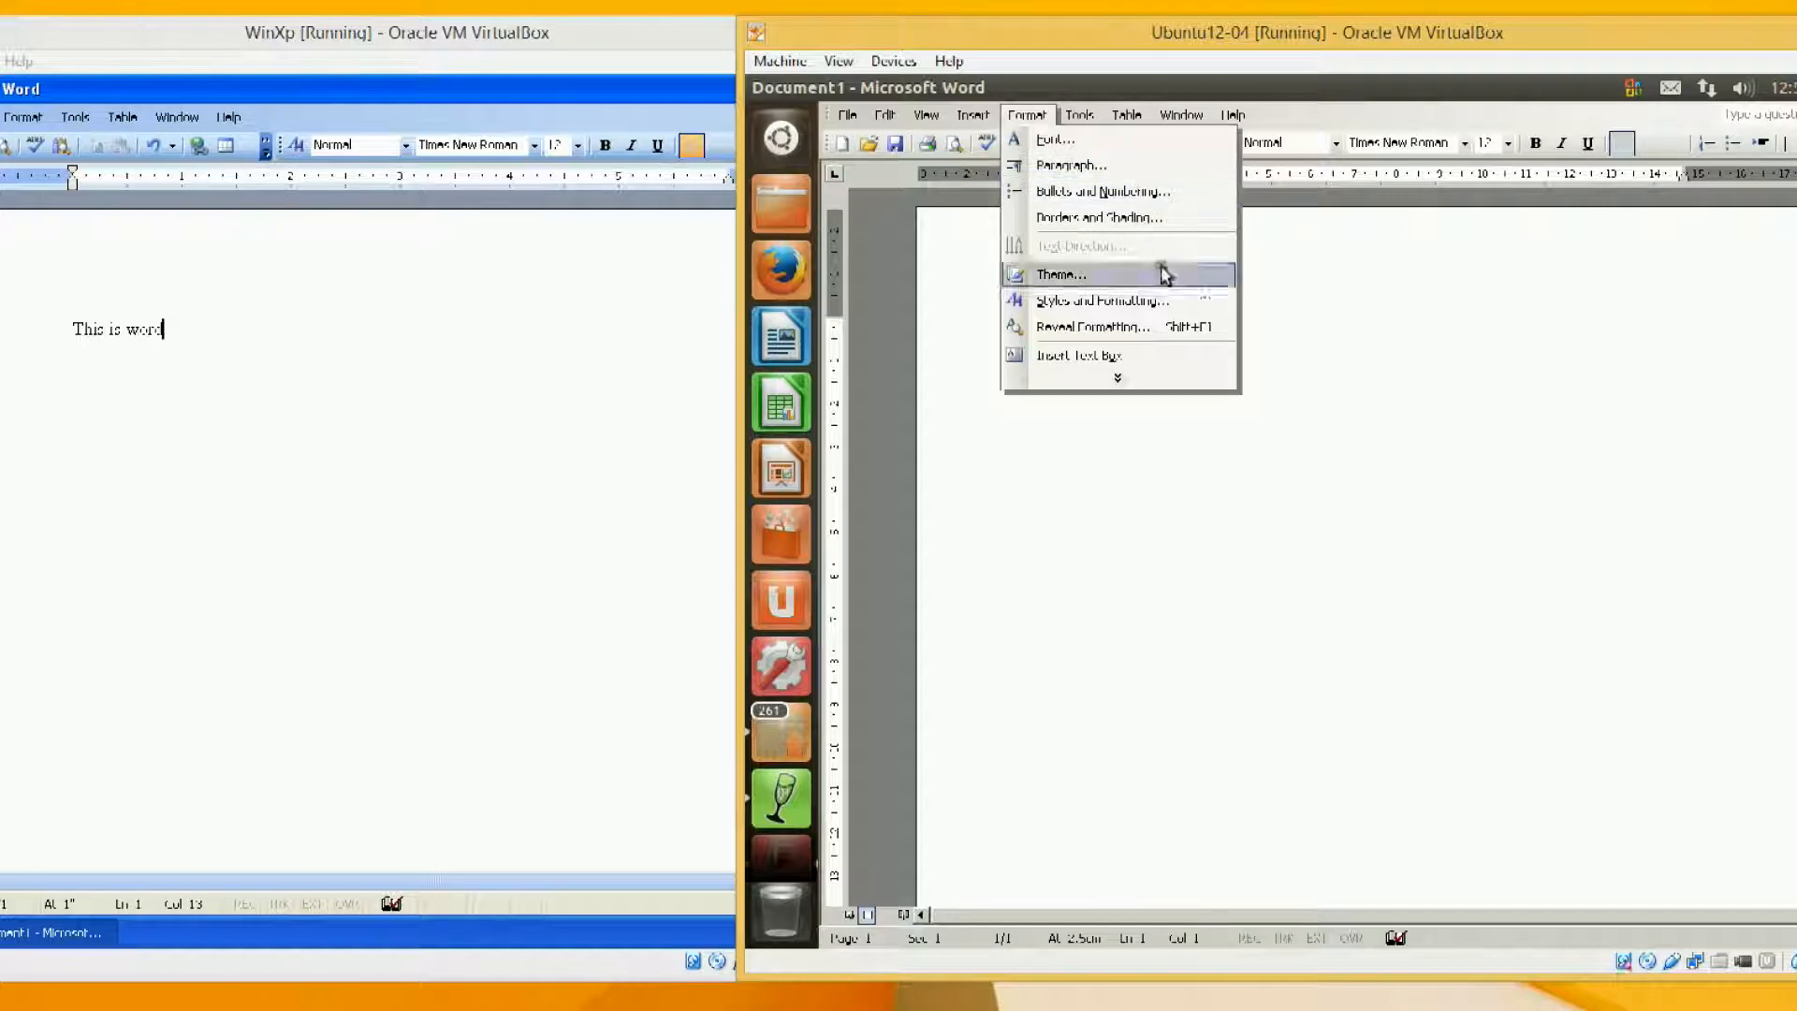
pyautogui.click(1127, 384)
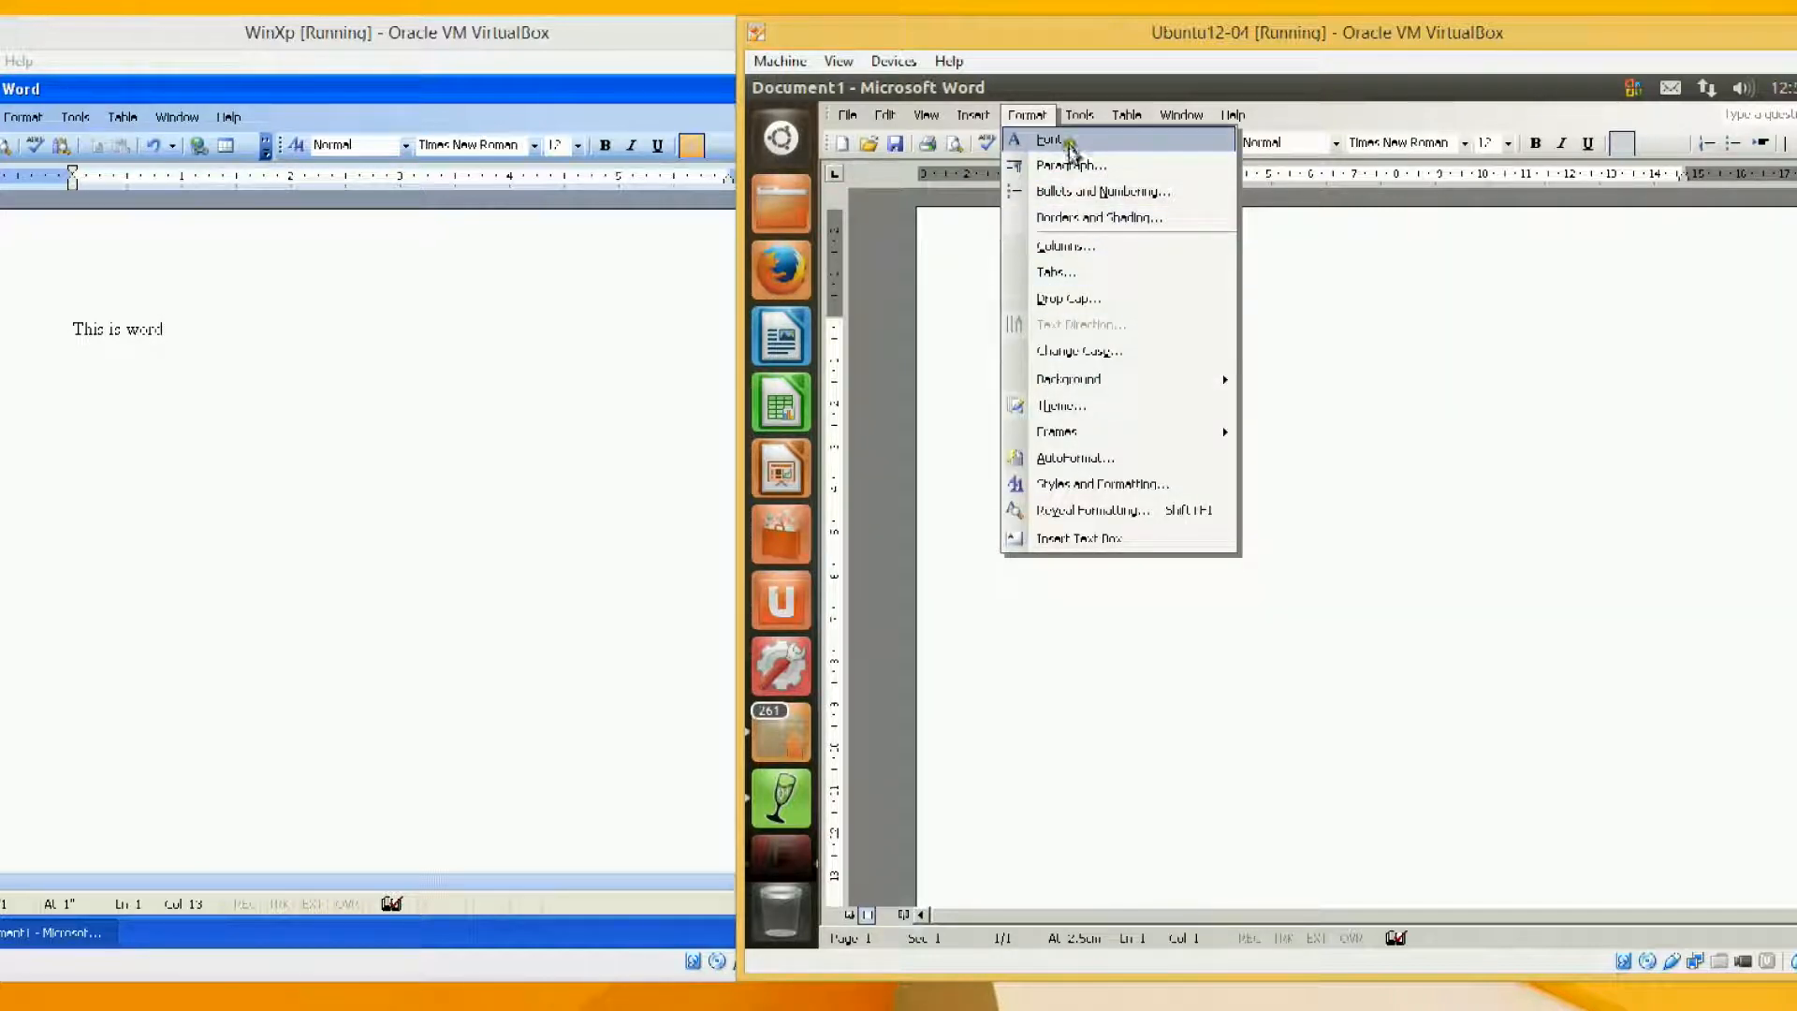
pyautogui.click(1068, 142)
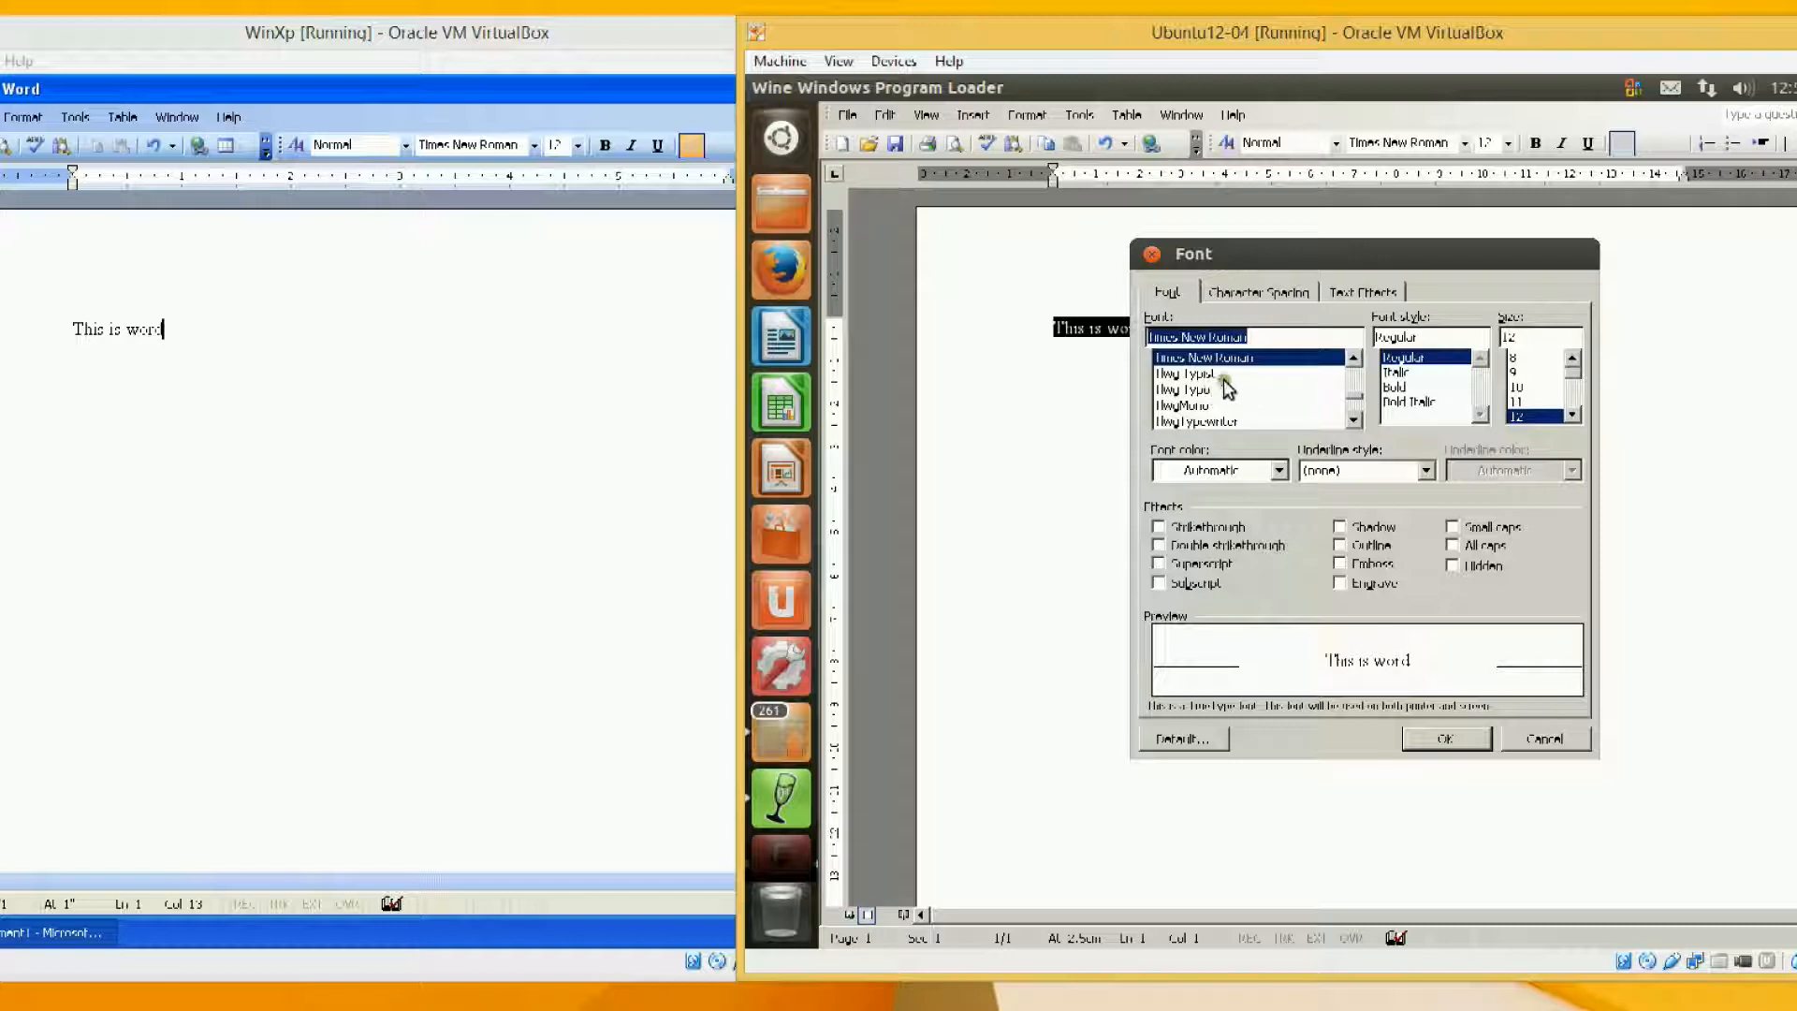
pyautogui.moveTo(1353, 401); pyautogui.dragTo(1354, 361)
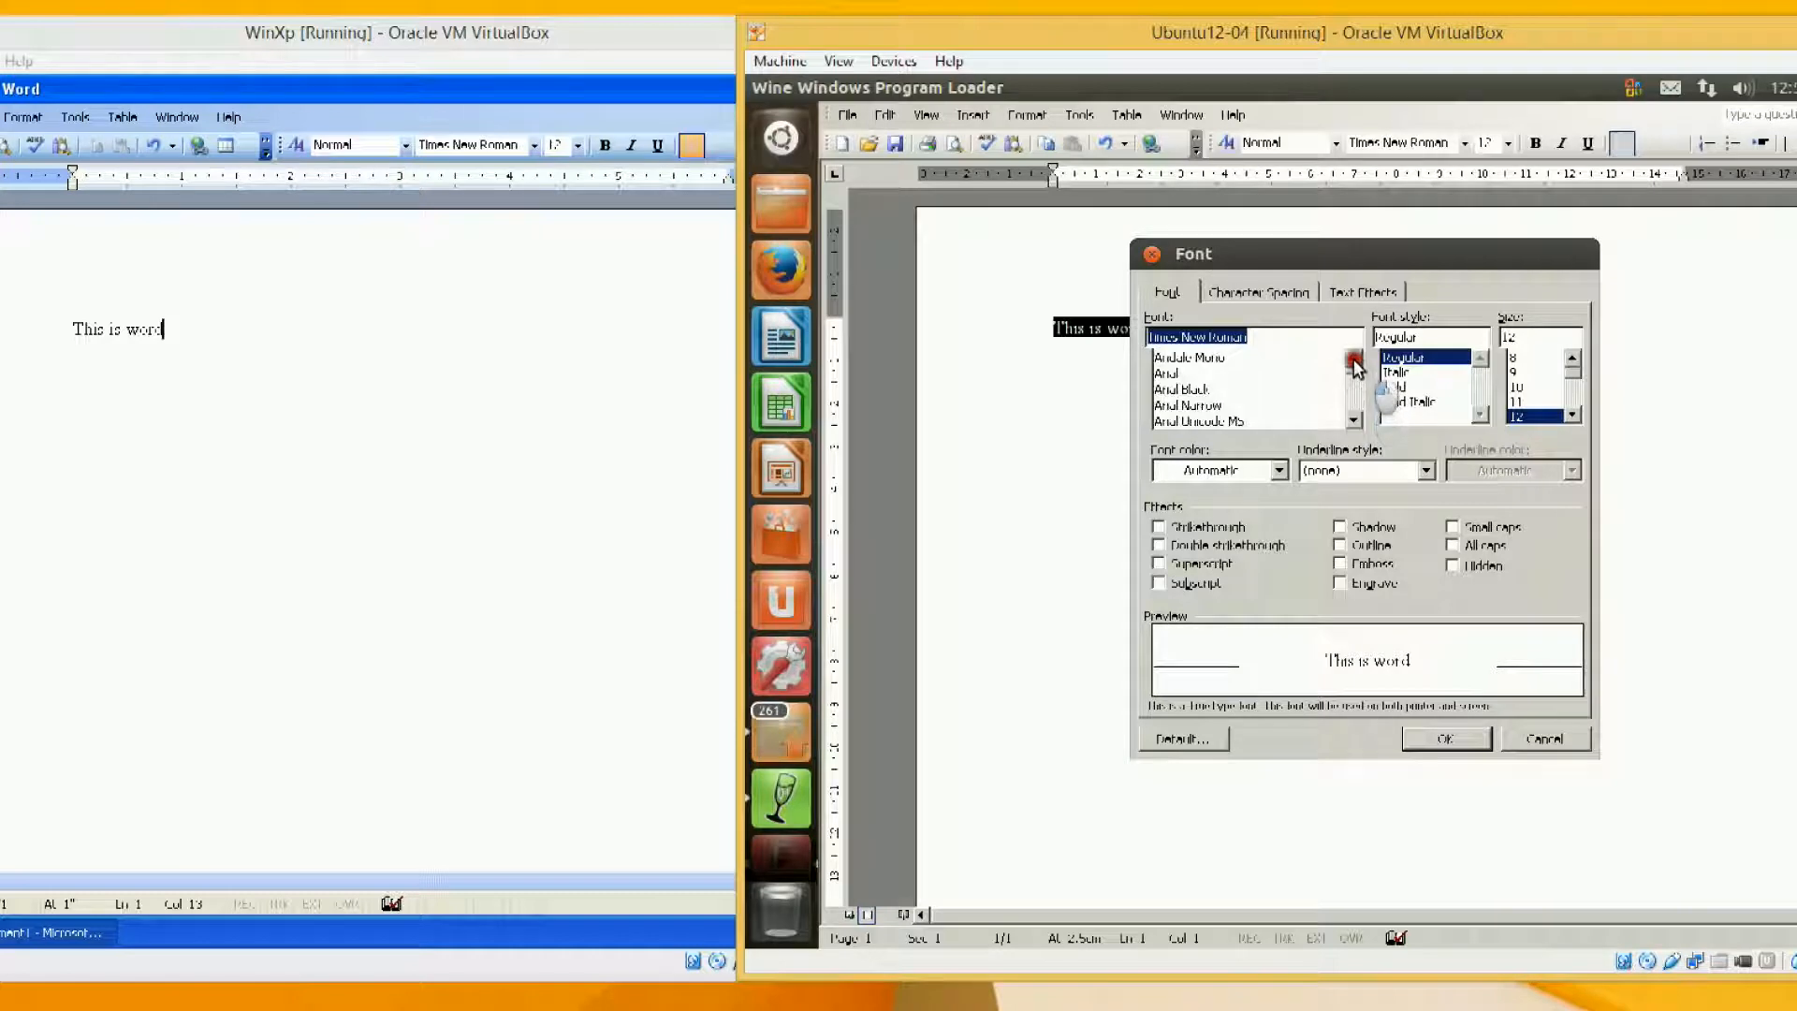
pyautogui.click(1184, 373)
pyautogui.click(1393, 387)
pyautogui.click(1573, 415)
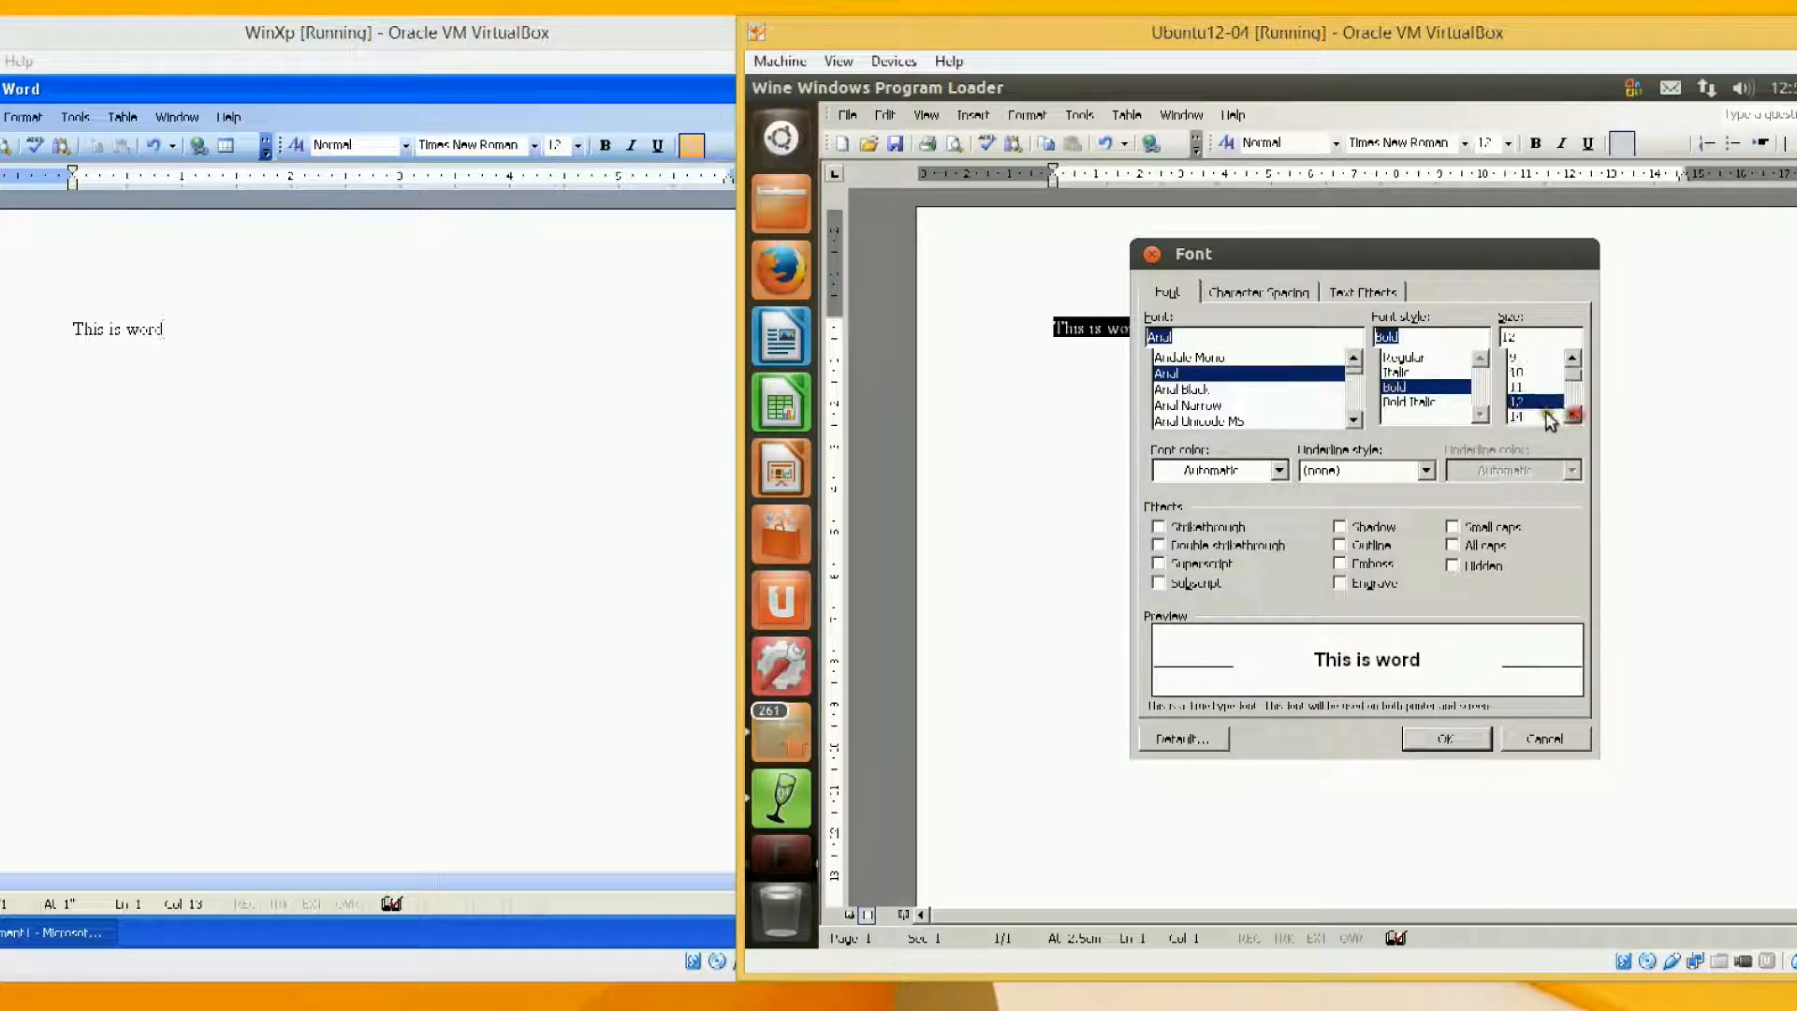
pyautogui.click(1486, 421)
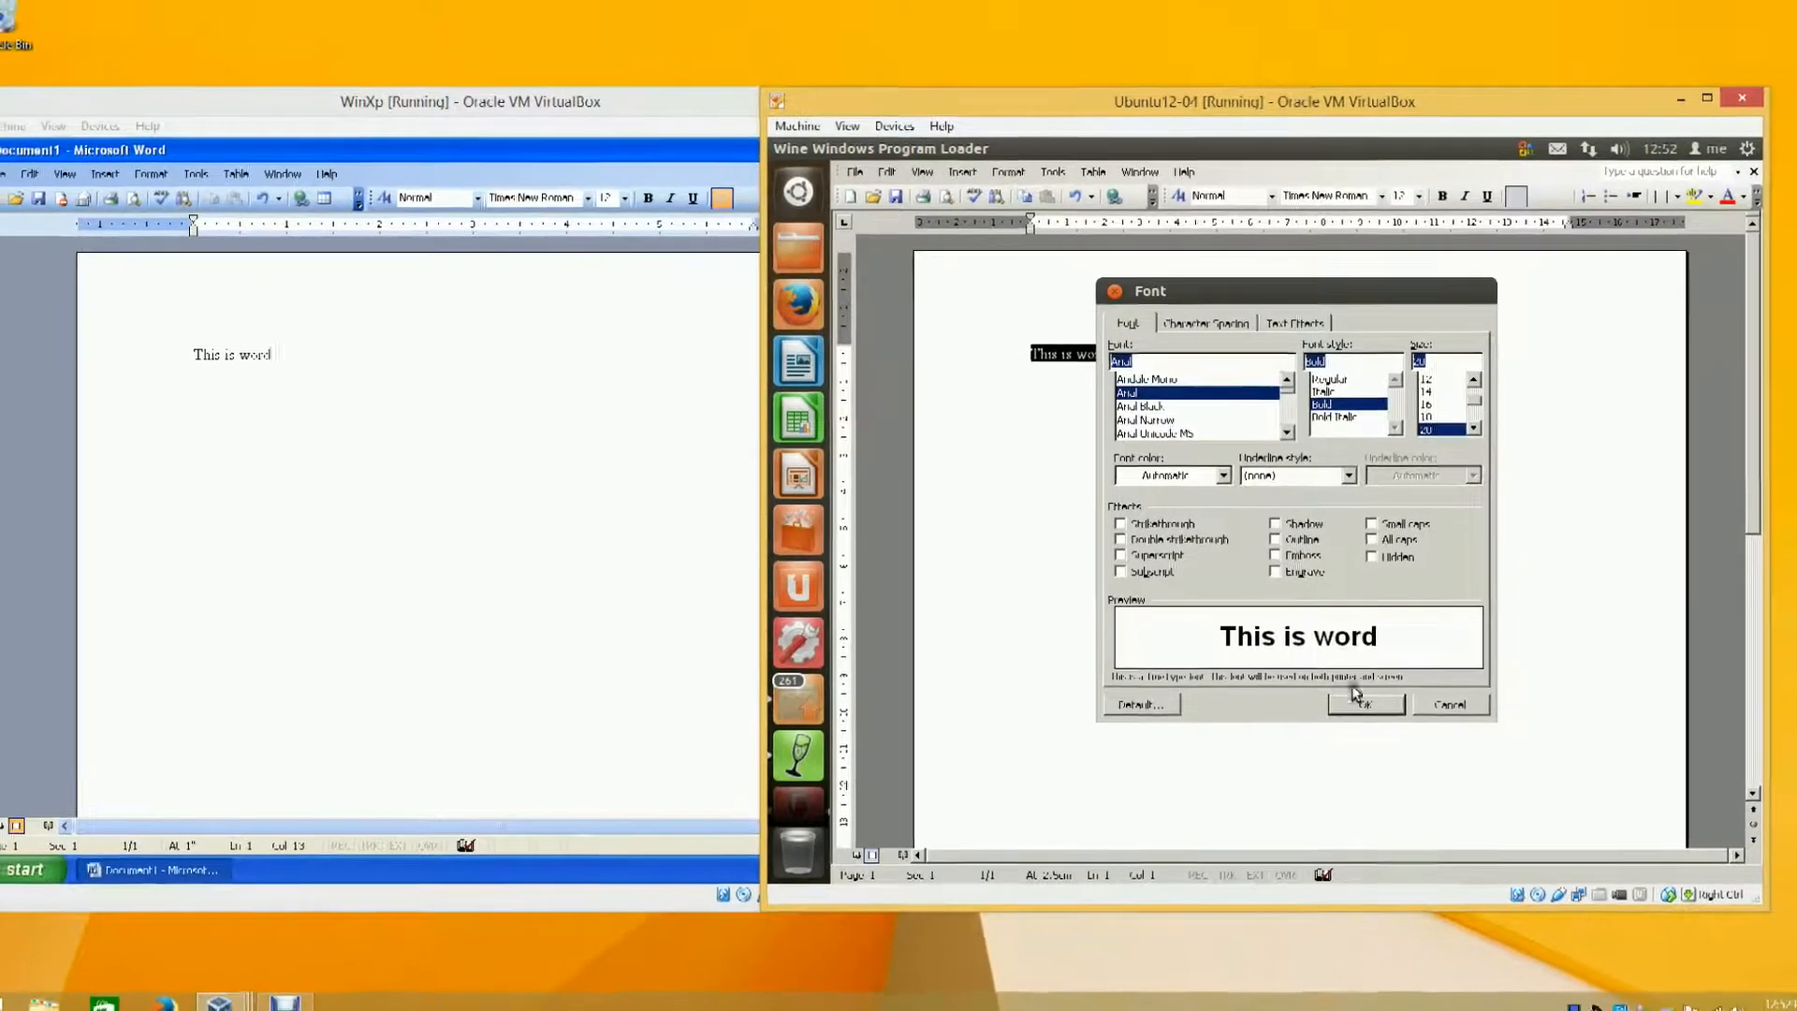
pyautogui.click(1413, 725)
pyautogui.click(1126, 500)
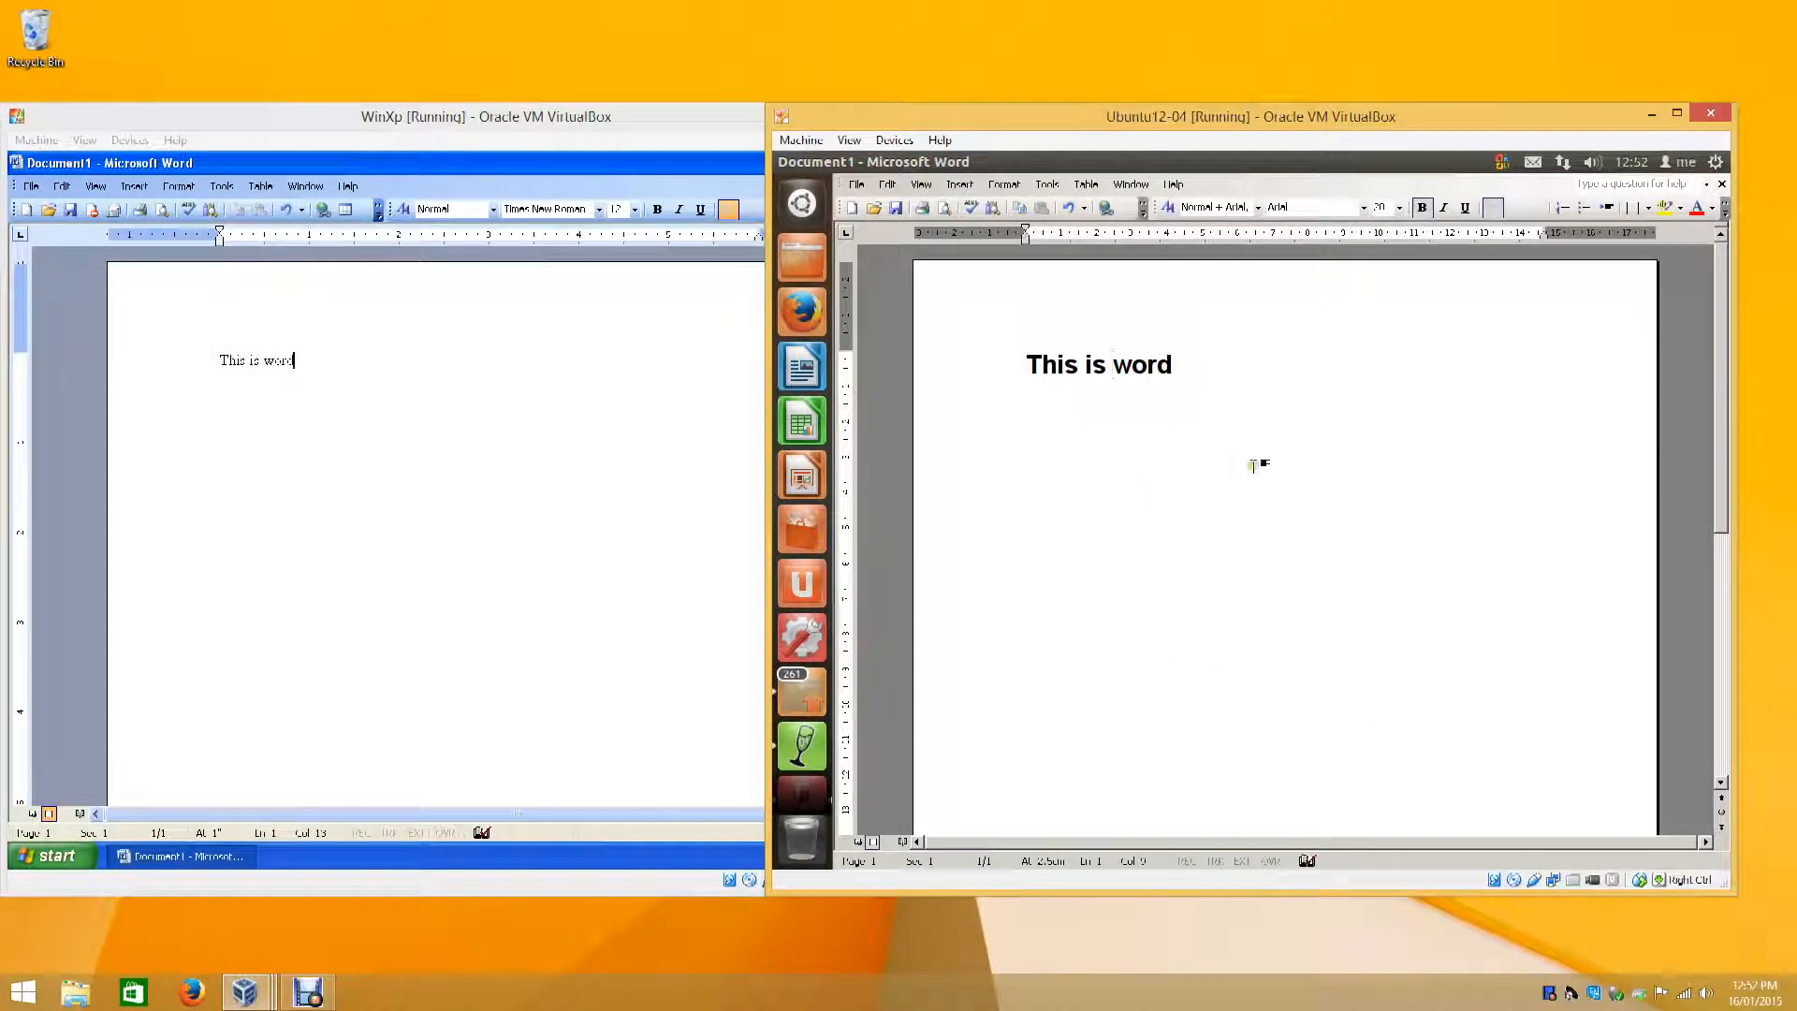
# - Examine the save location and file types offered for saving Ubuntu's Word document, and cancel without saving
pyautogui.click(856, 184)
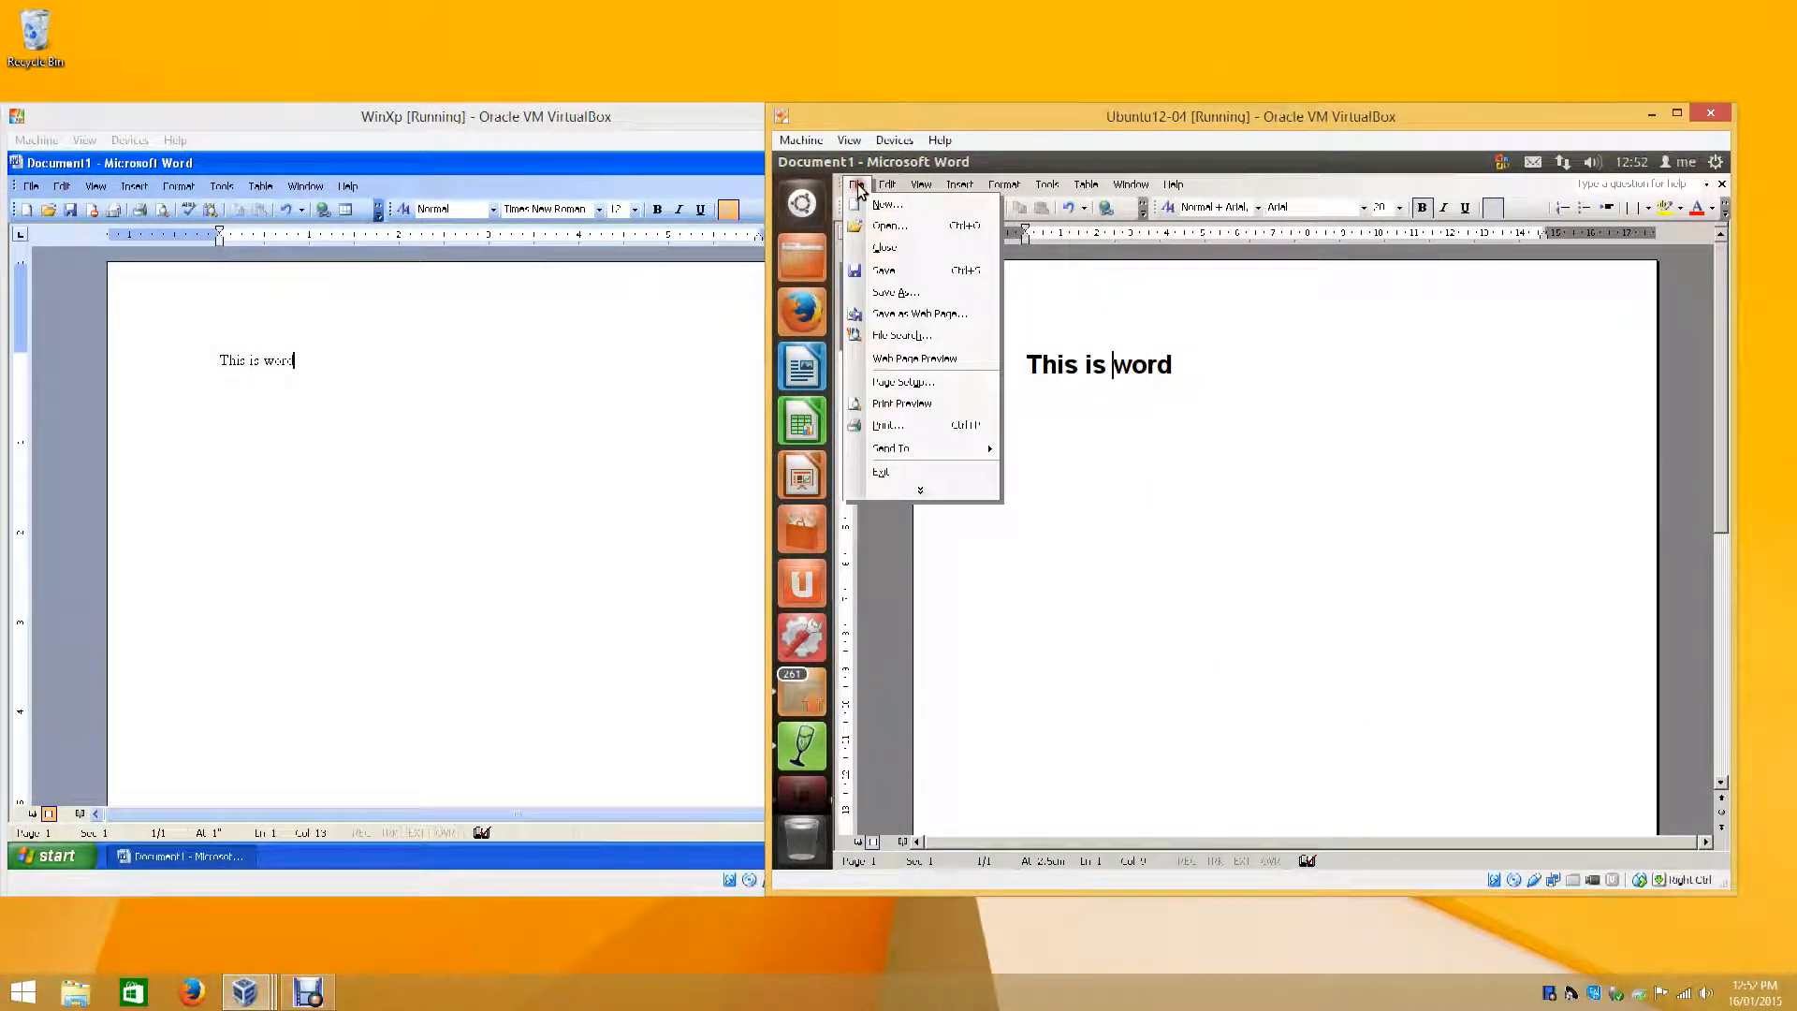
pyautogui.click(908, 293)
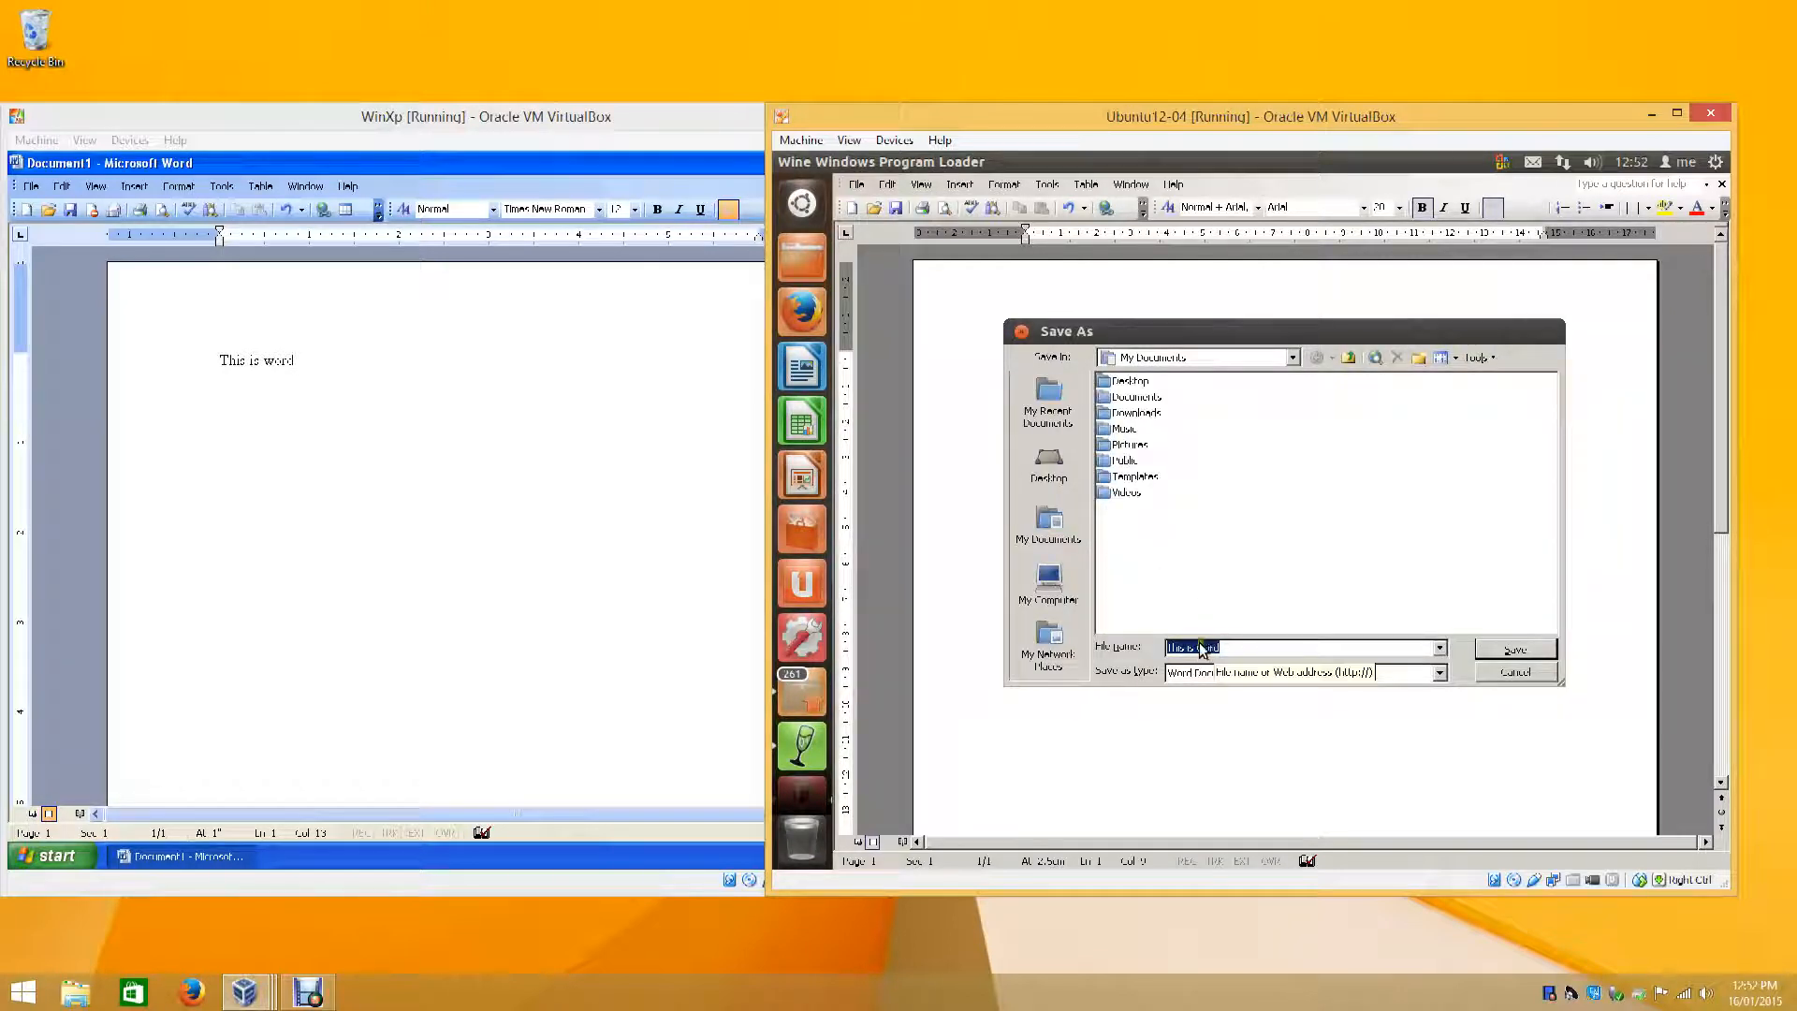
pyautogui.click(1250, 672)
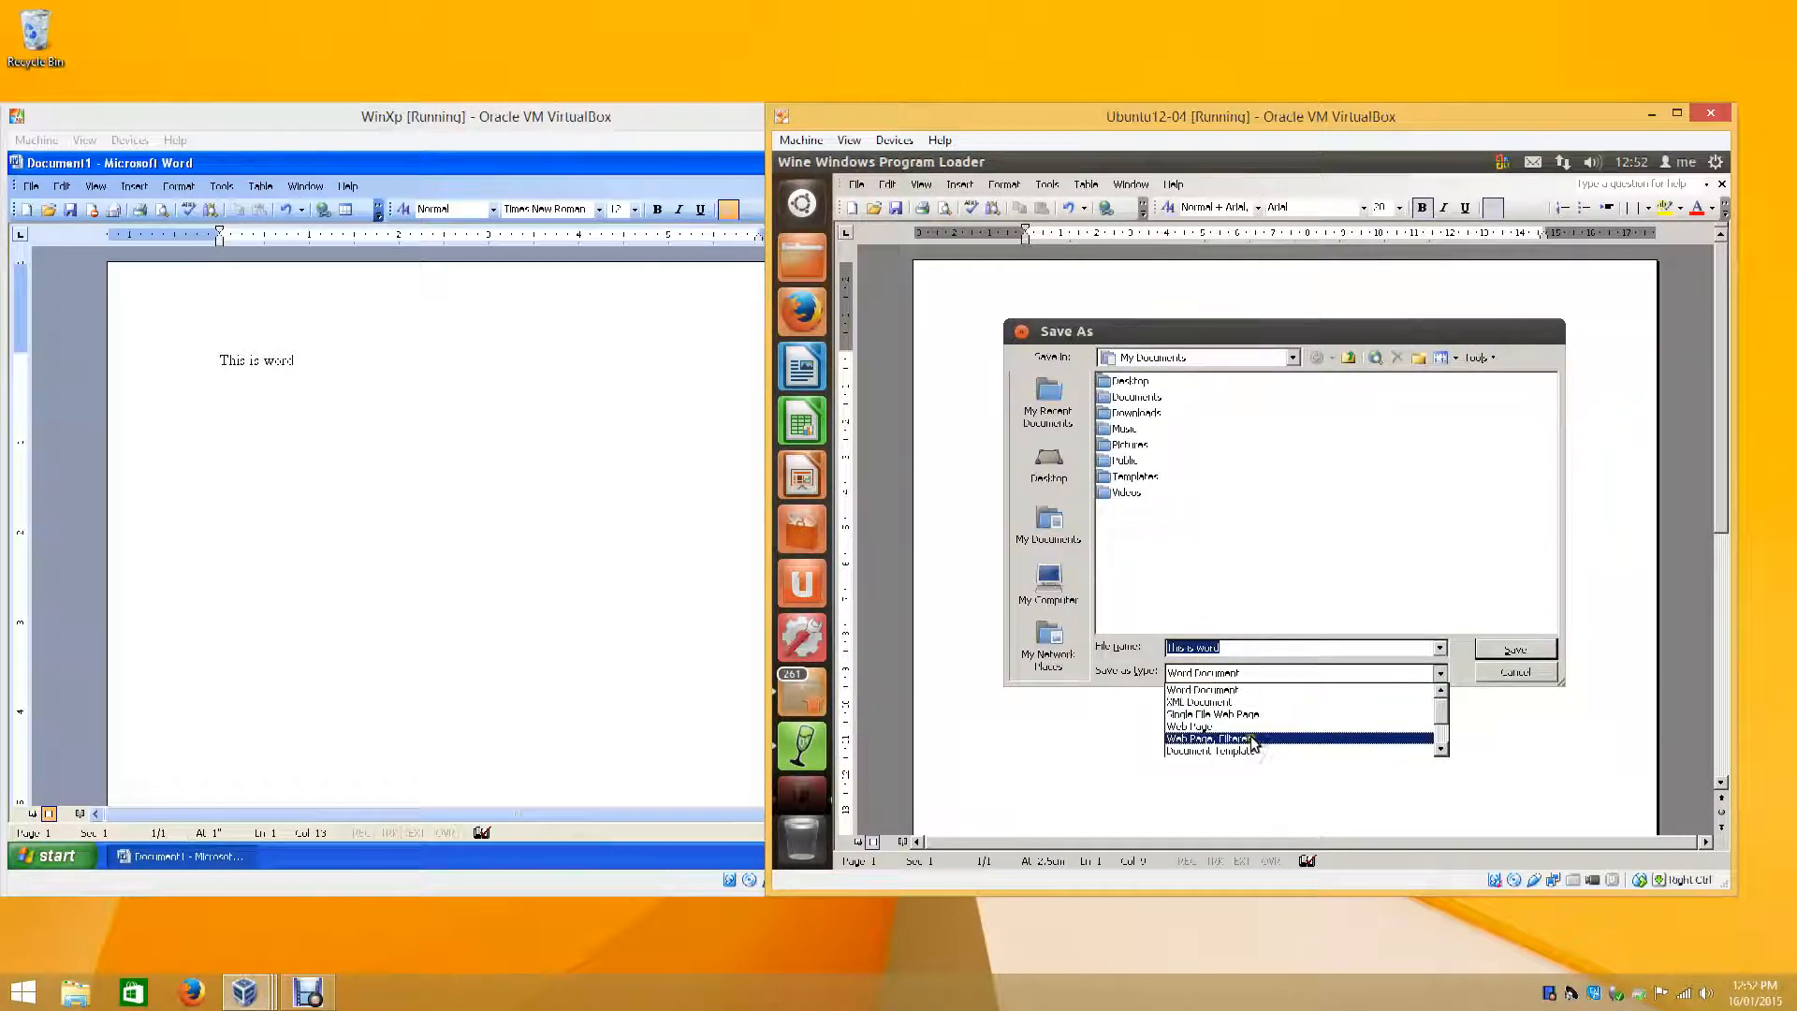
pyautogui.click(1265, 676)
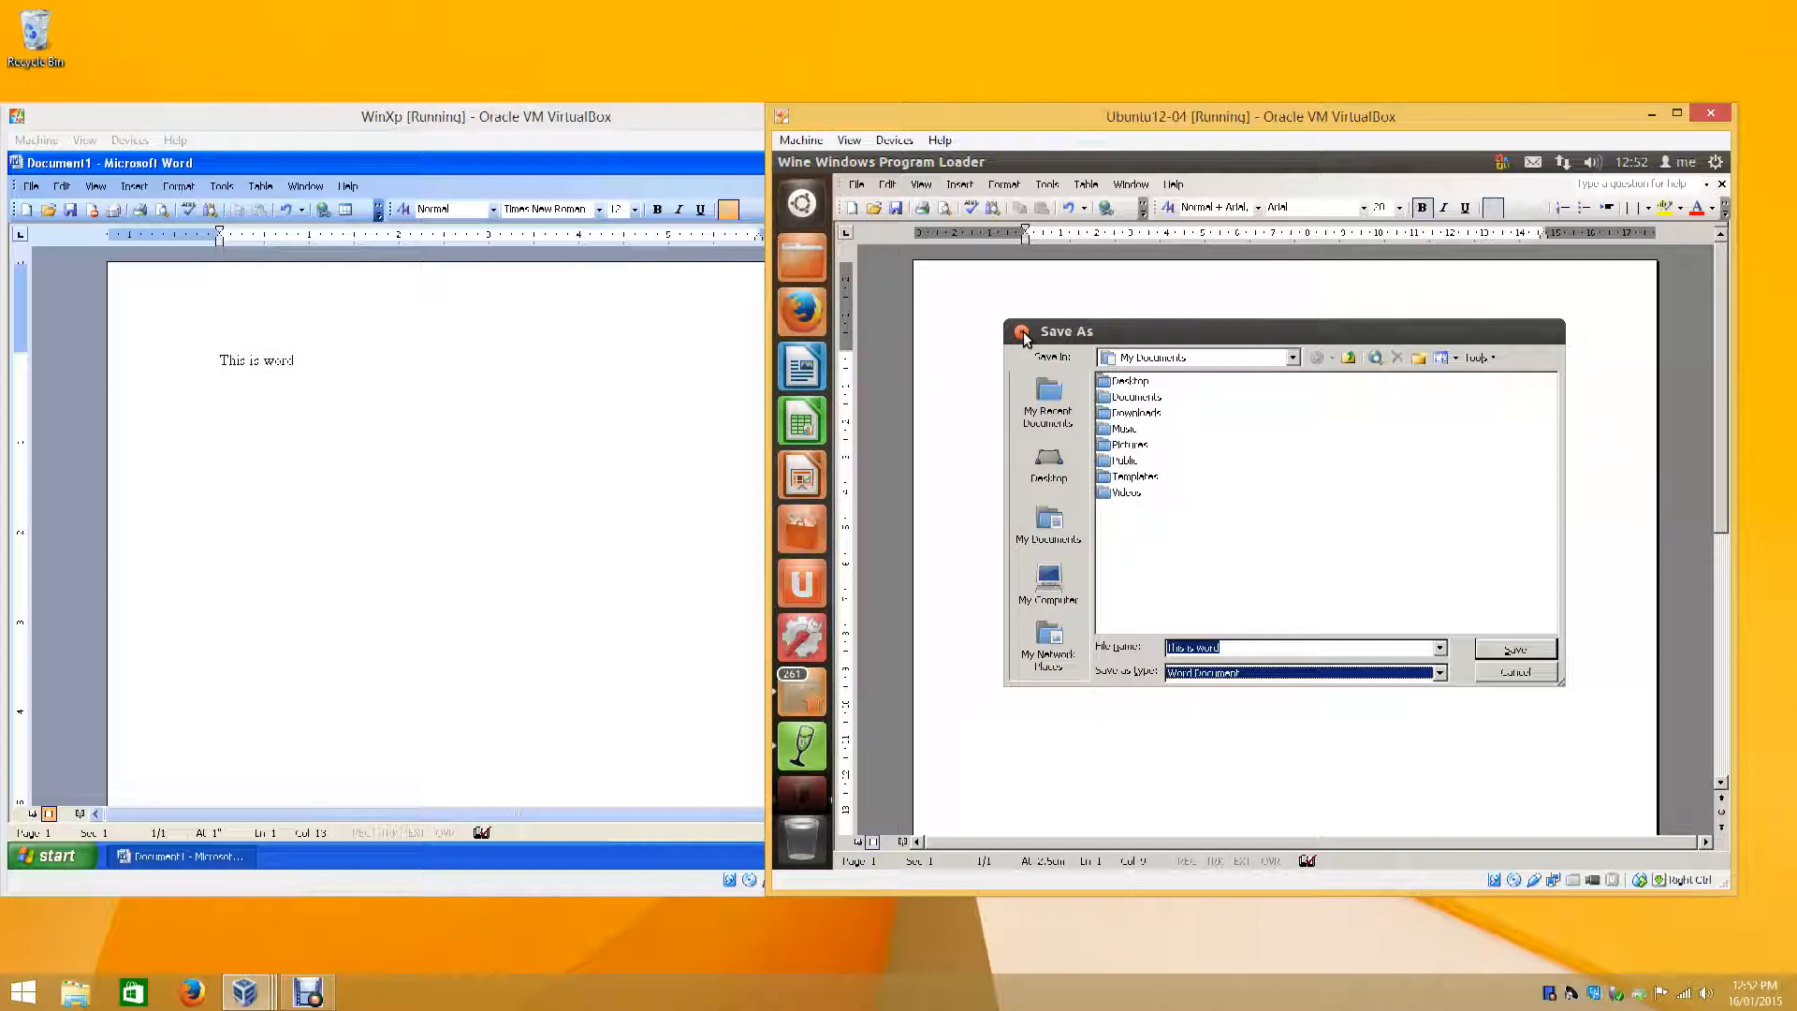
pyautogui.click(1521, 672)
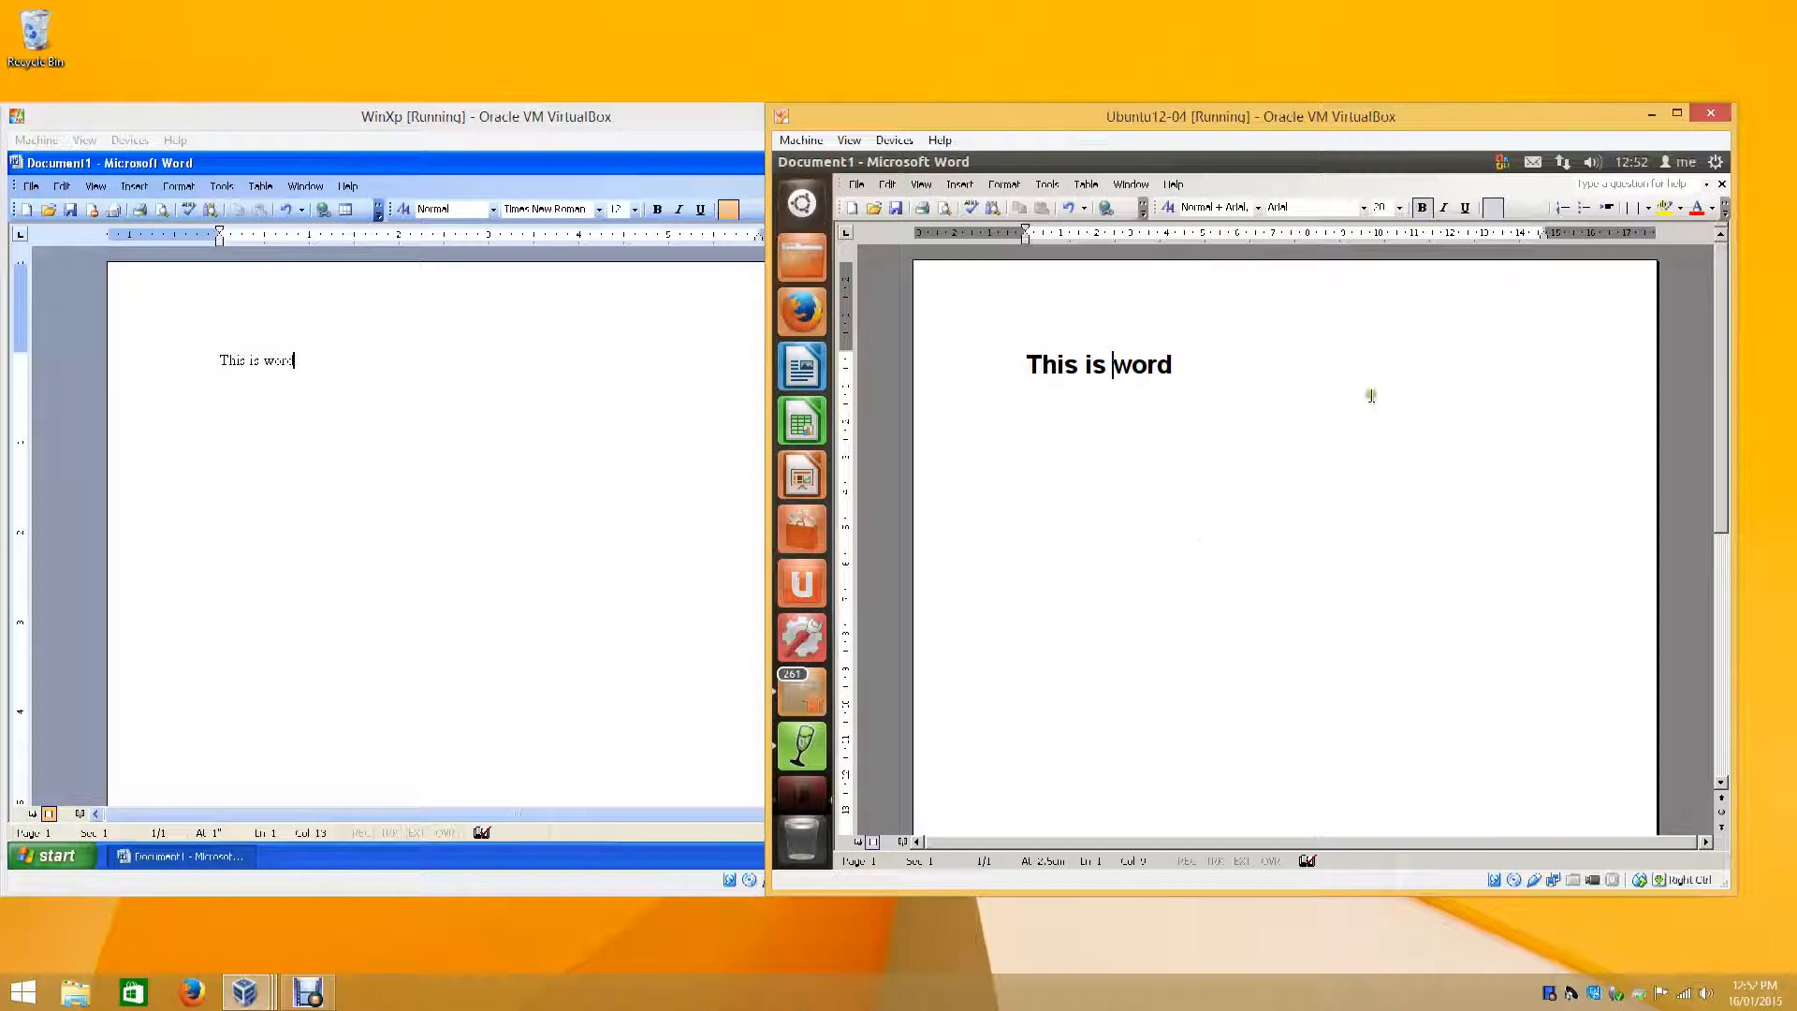
# - Close Microsoft Word in both Ubuntu and Windows XP without saving Document1
pyautogui.hotkey('alt', 'F4')
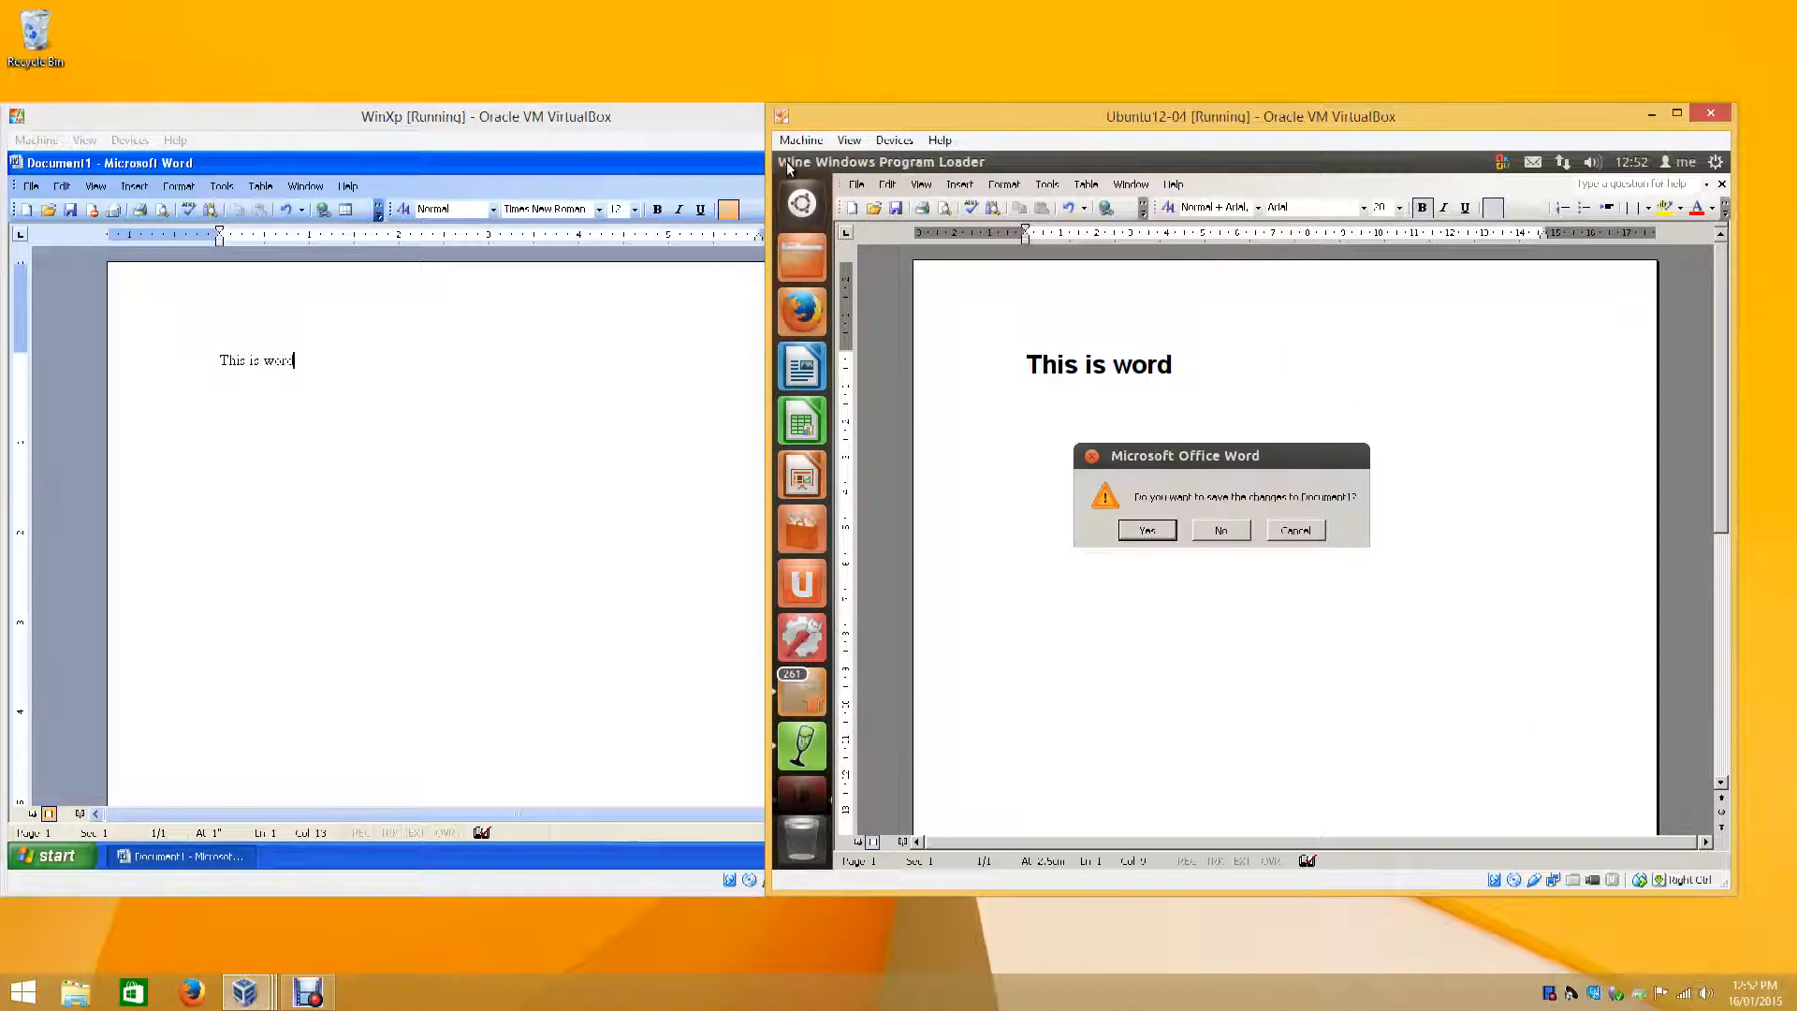
pyautogui.click(1221, 531)
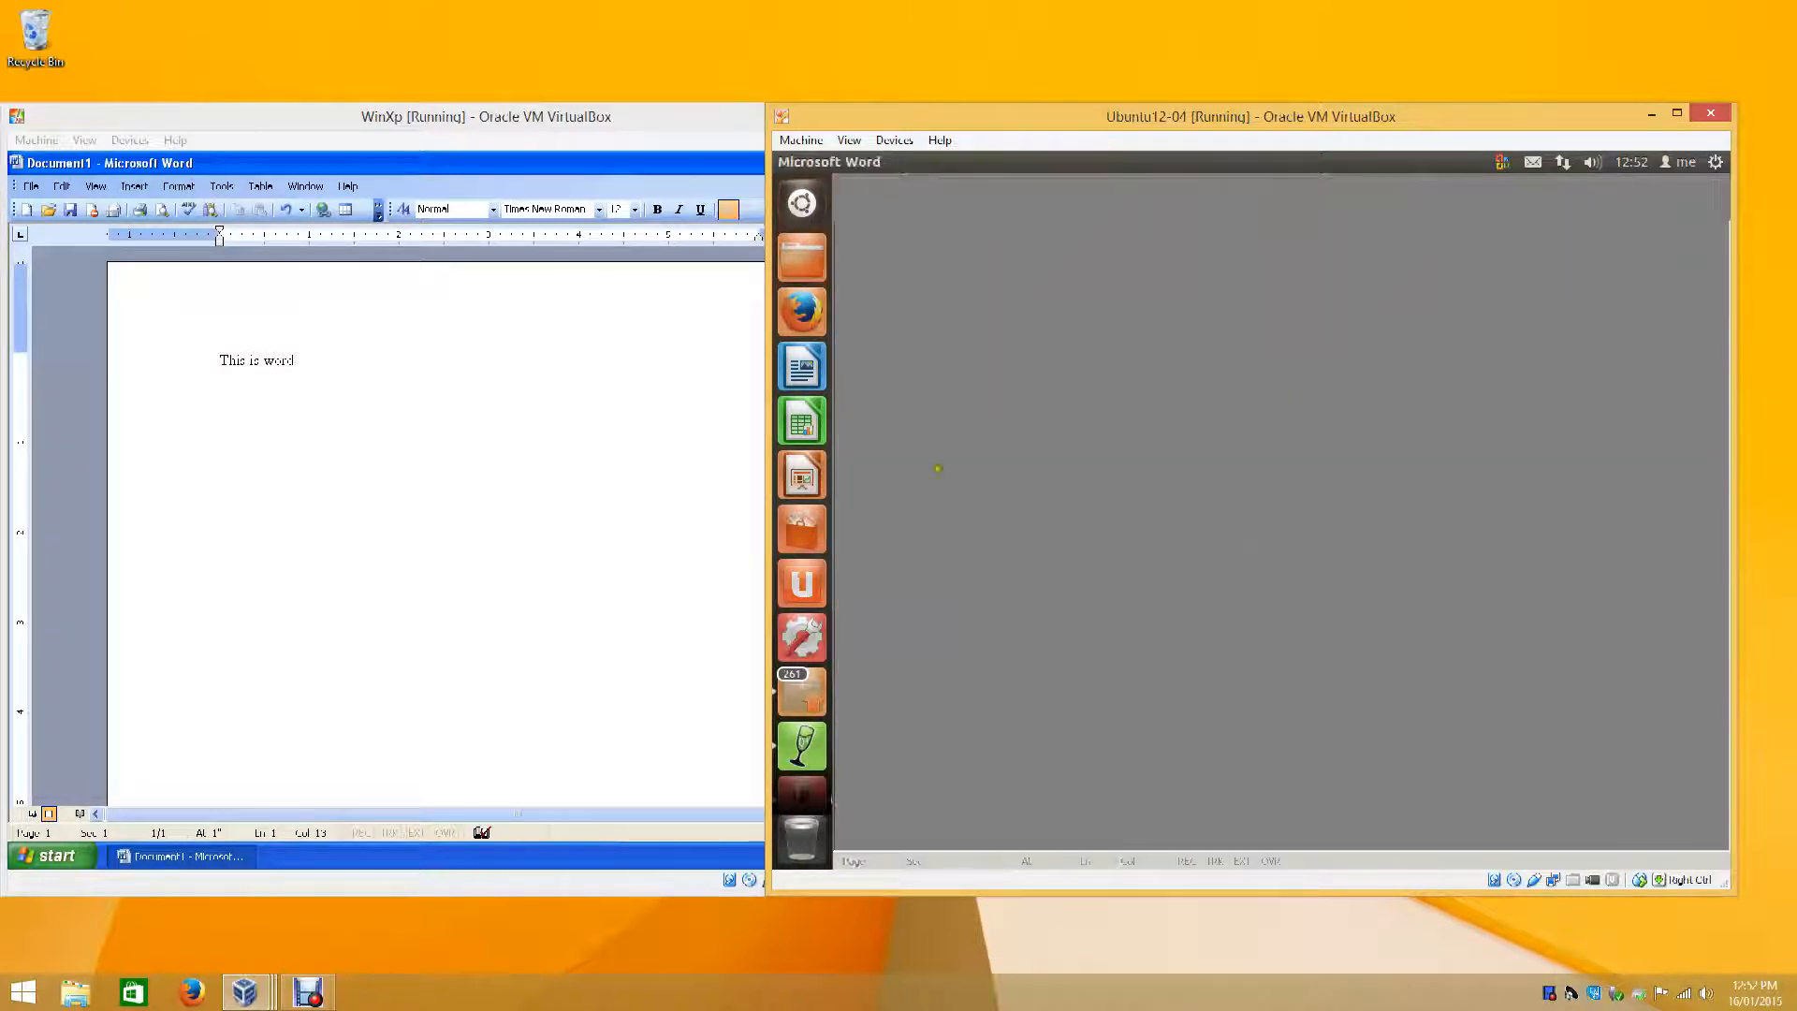
pyautogui.click(522, 380)
pyautogui.click(954, 162)
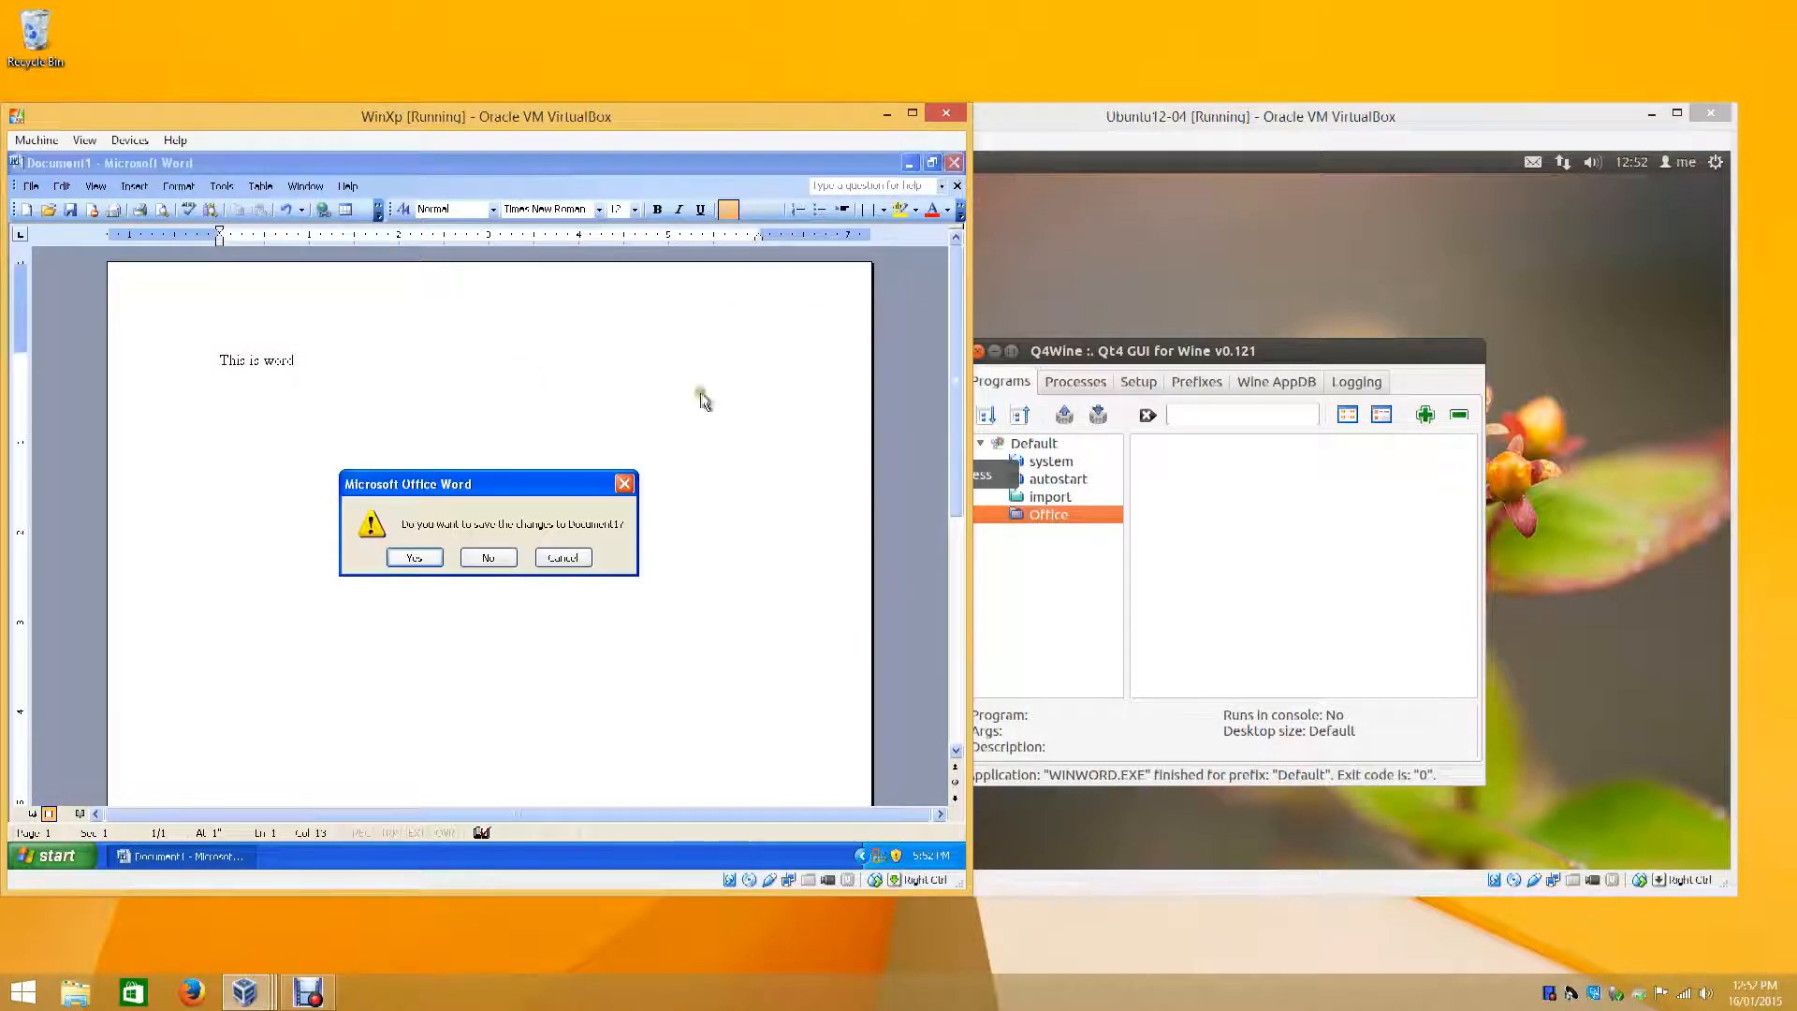
pyautogui.click(496, 558)
# - Close the Q4Wine window in Ubuntu, leaving the bare desktop
pyautogui.click(1087, 455)
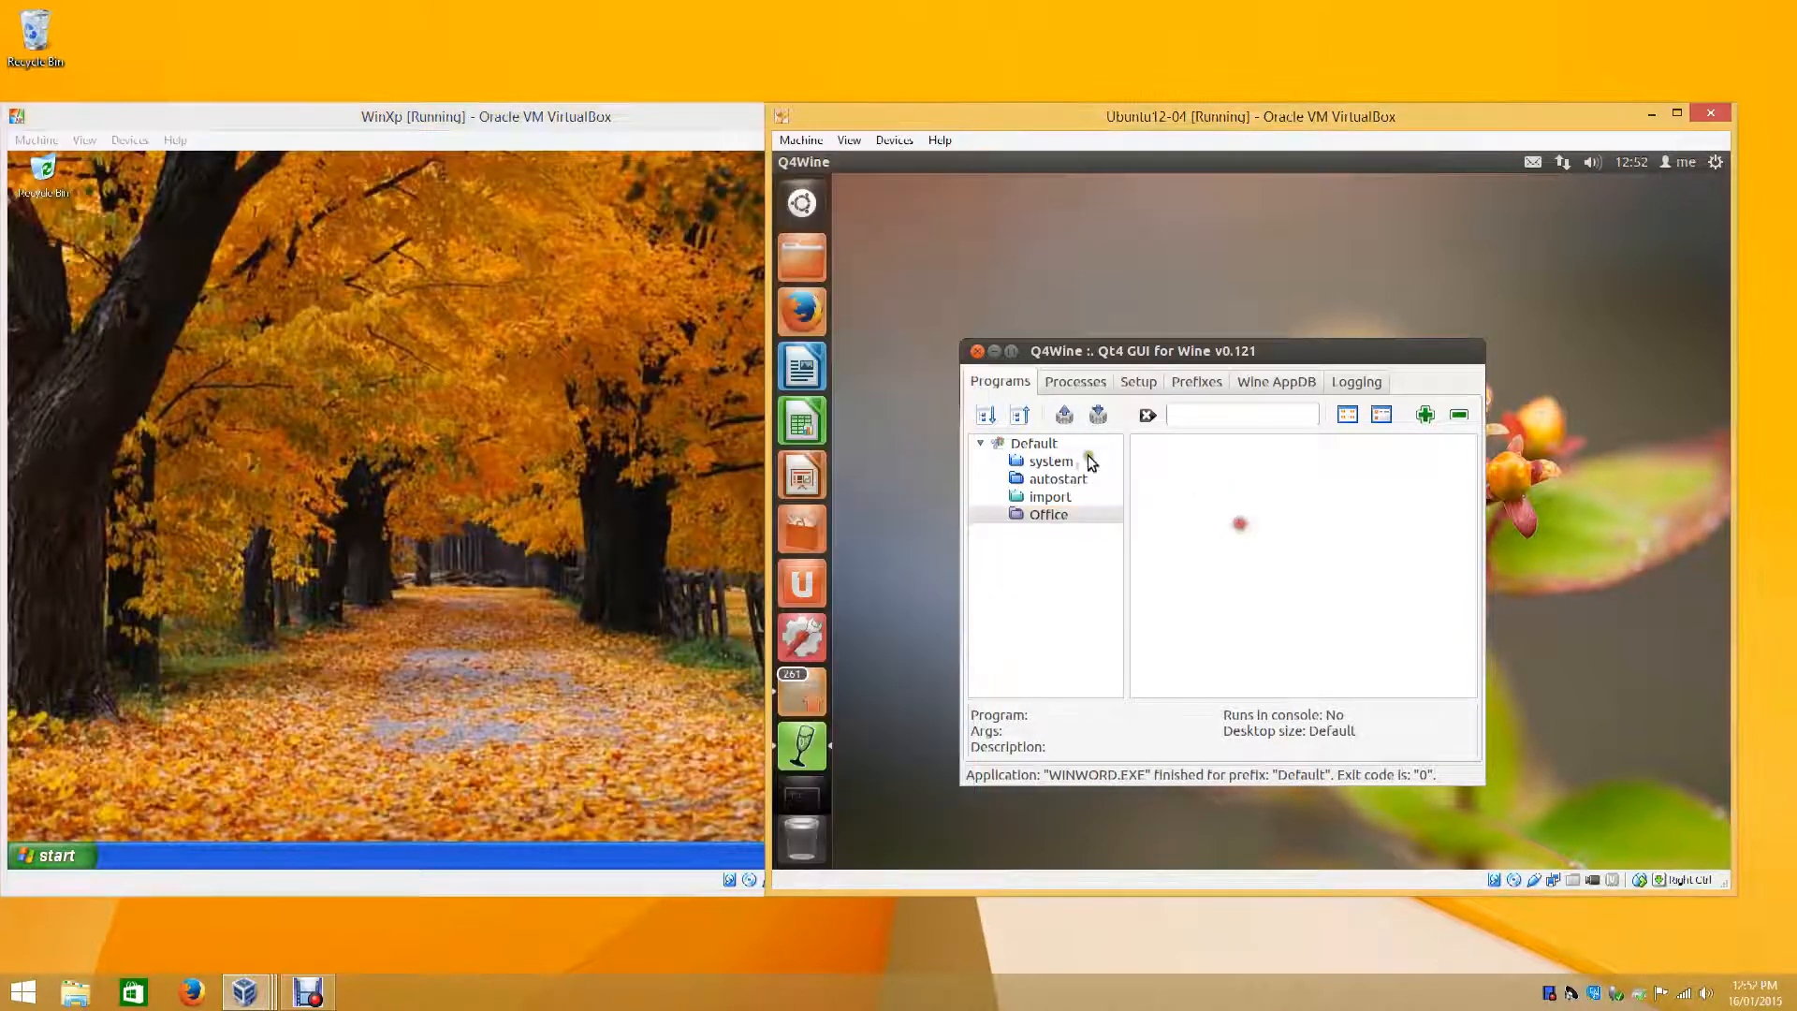
pyautogui.click(978, 352)
pyautogui.rightClick(1066, 448)
pyautogui.click(1013, 448)
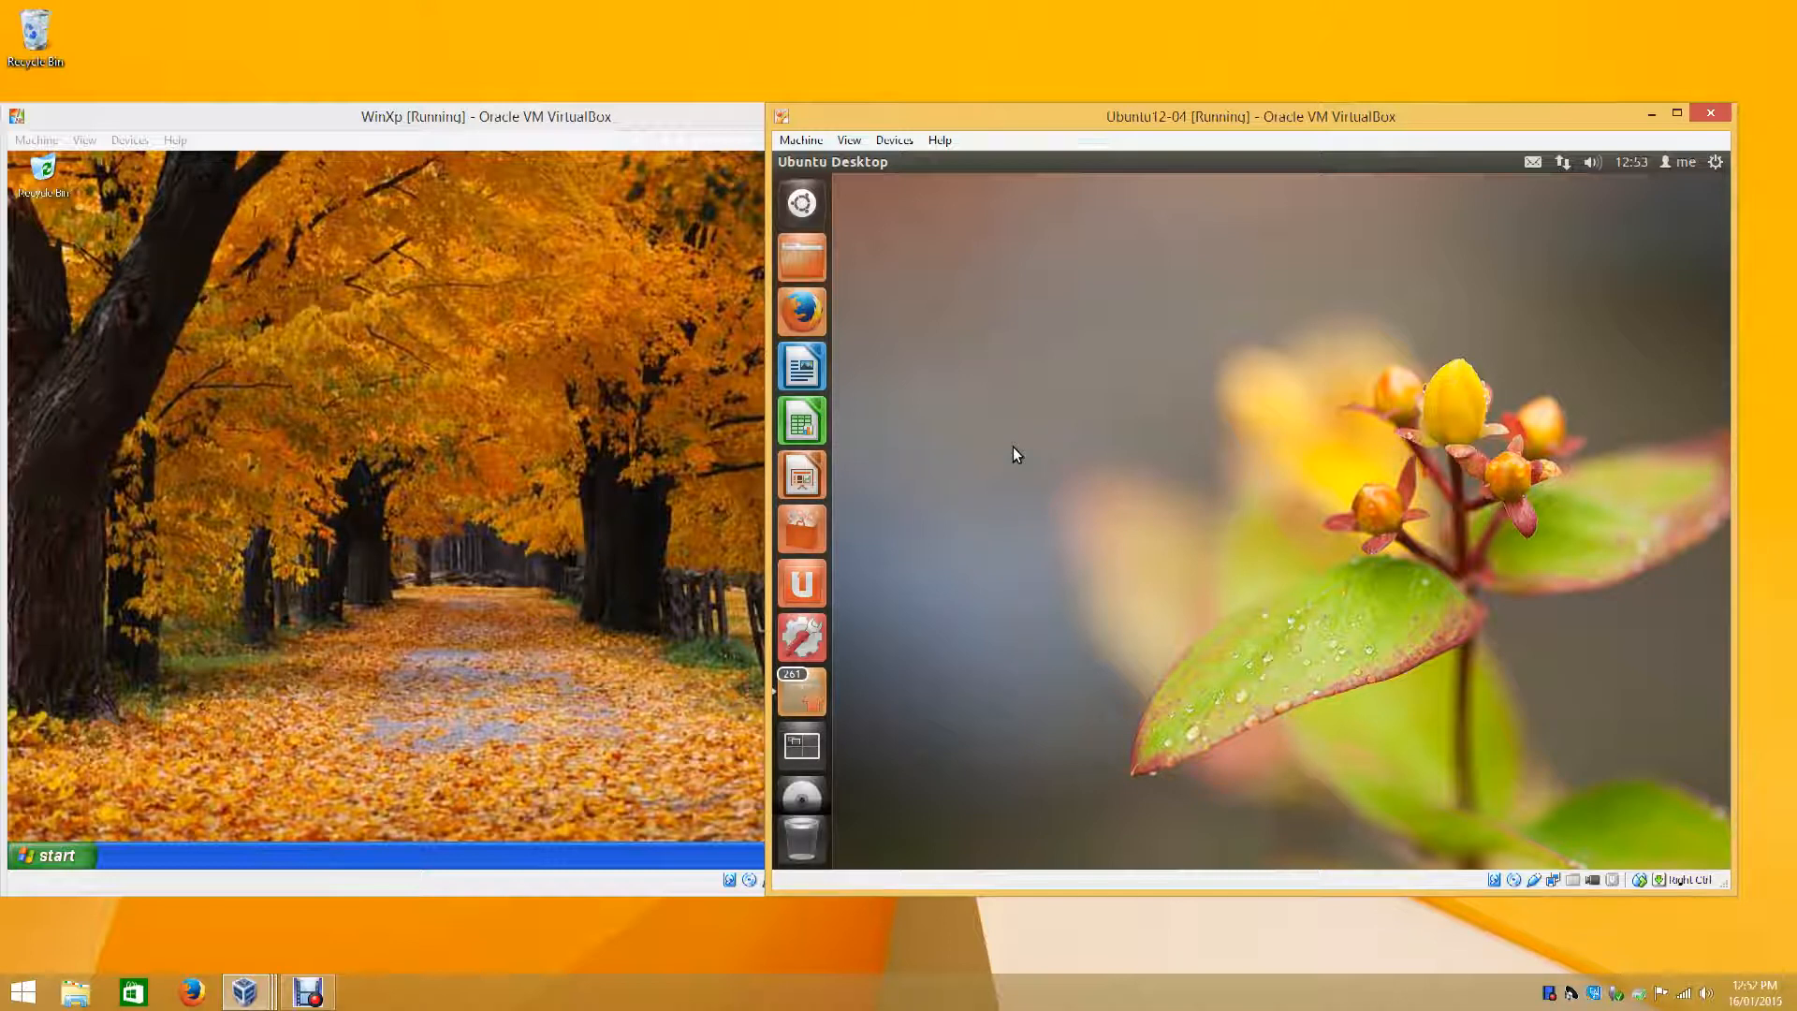
# - Open Windows Explorer in Windows XP with My Computer expanded, and open the Home folder in Ubuntu
pyautogui.click(481, 469)
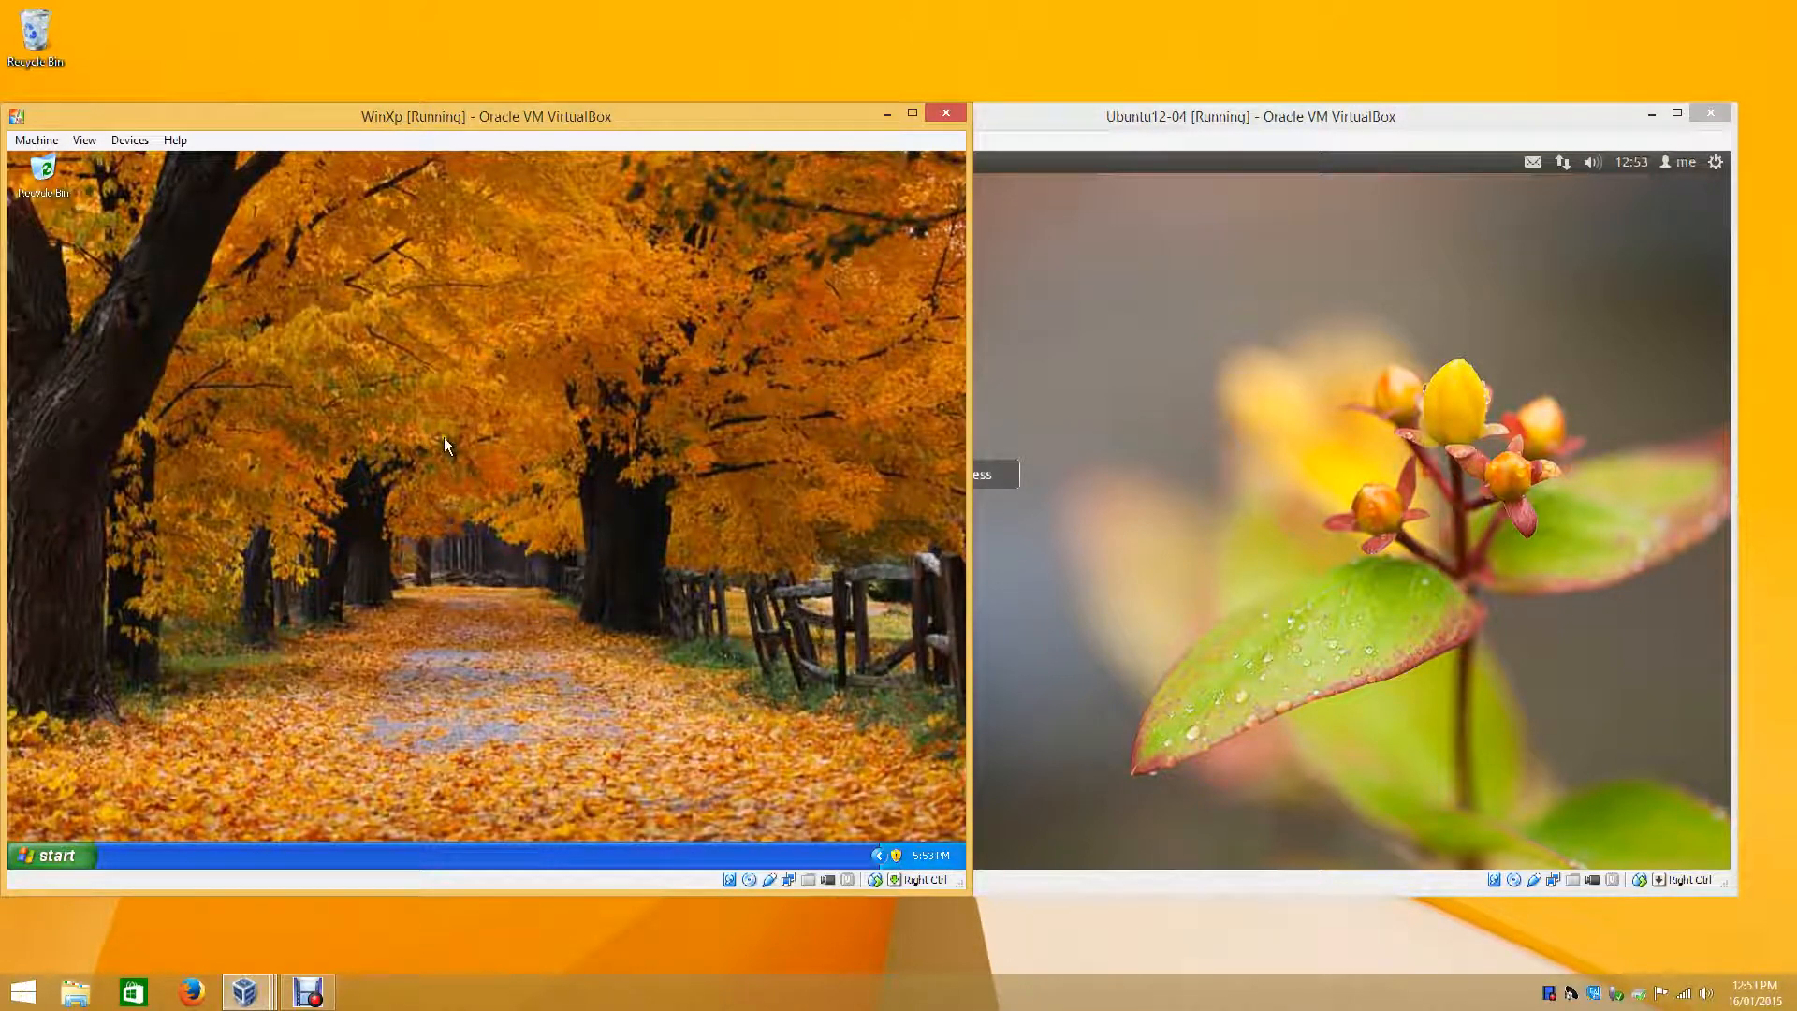
pyautogui.click(56, 855)
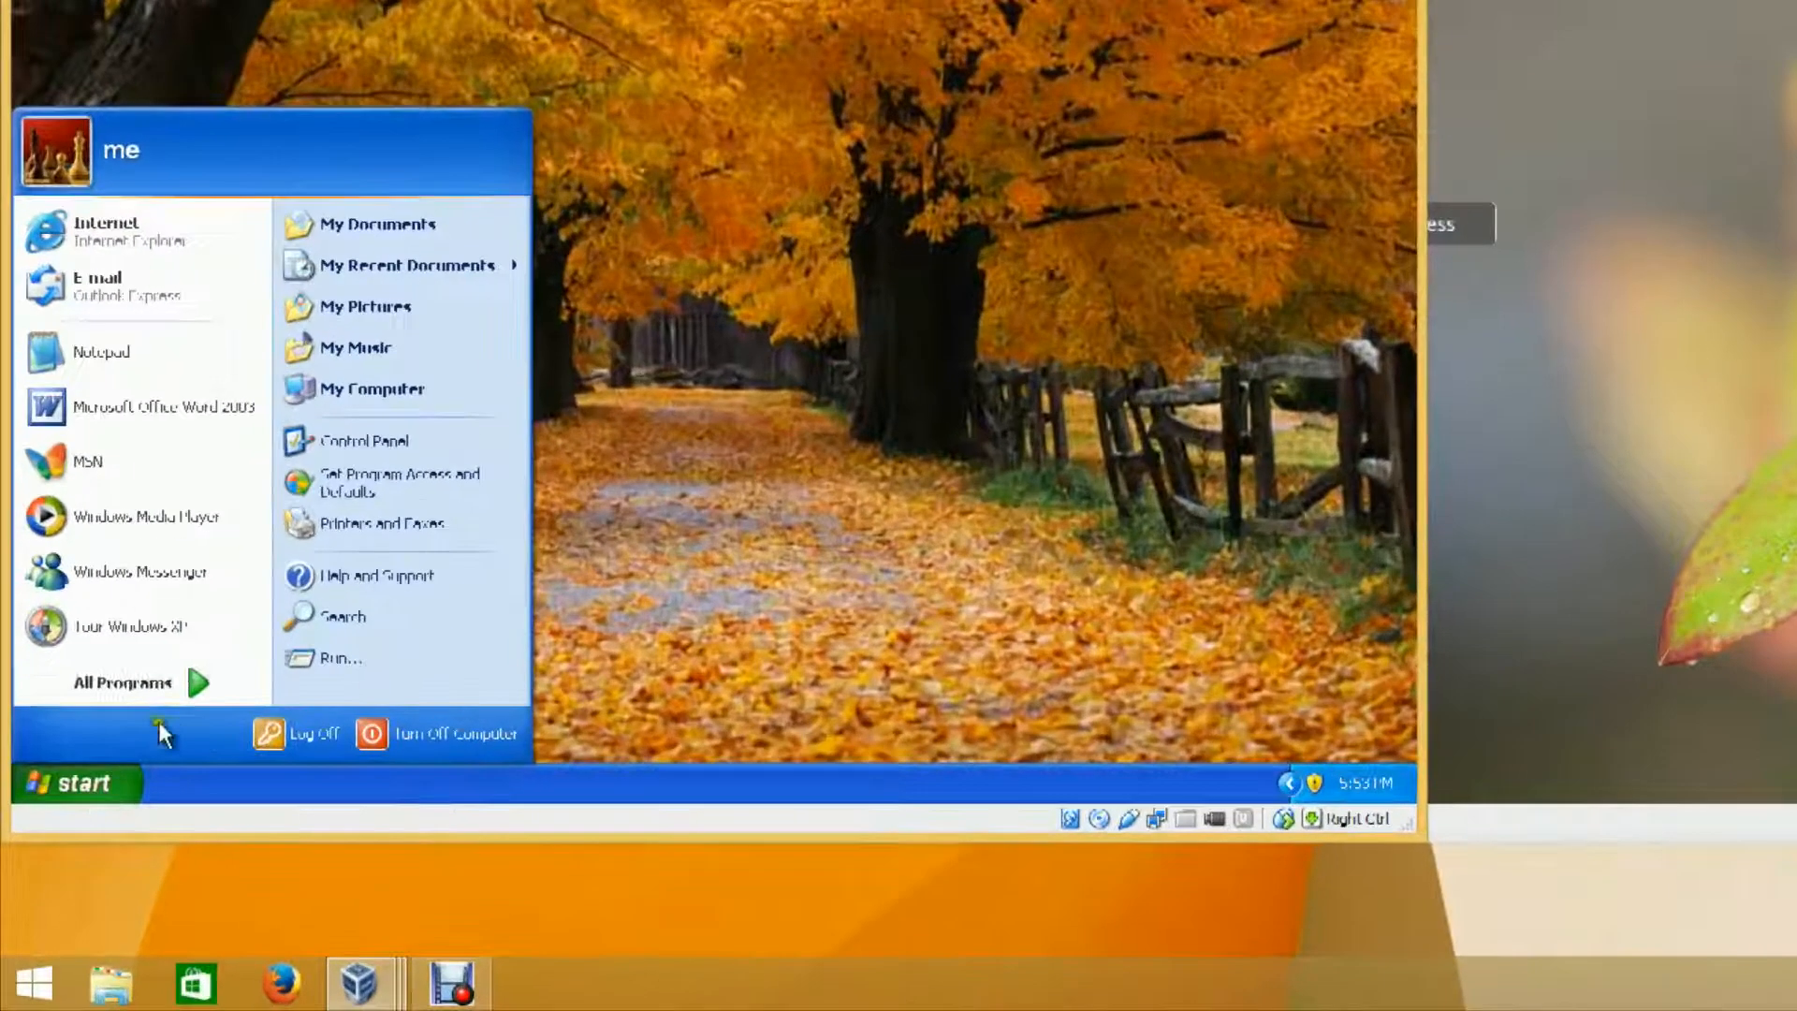
pyautogui.click(160, 686)
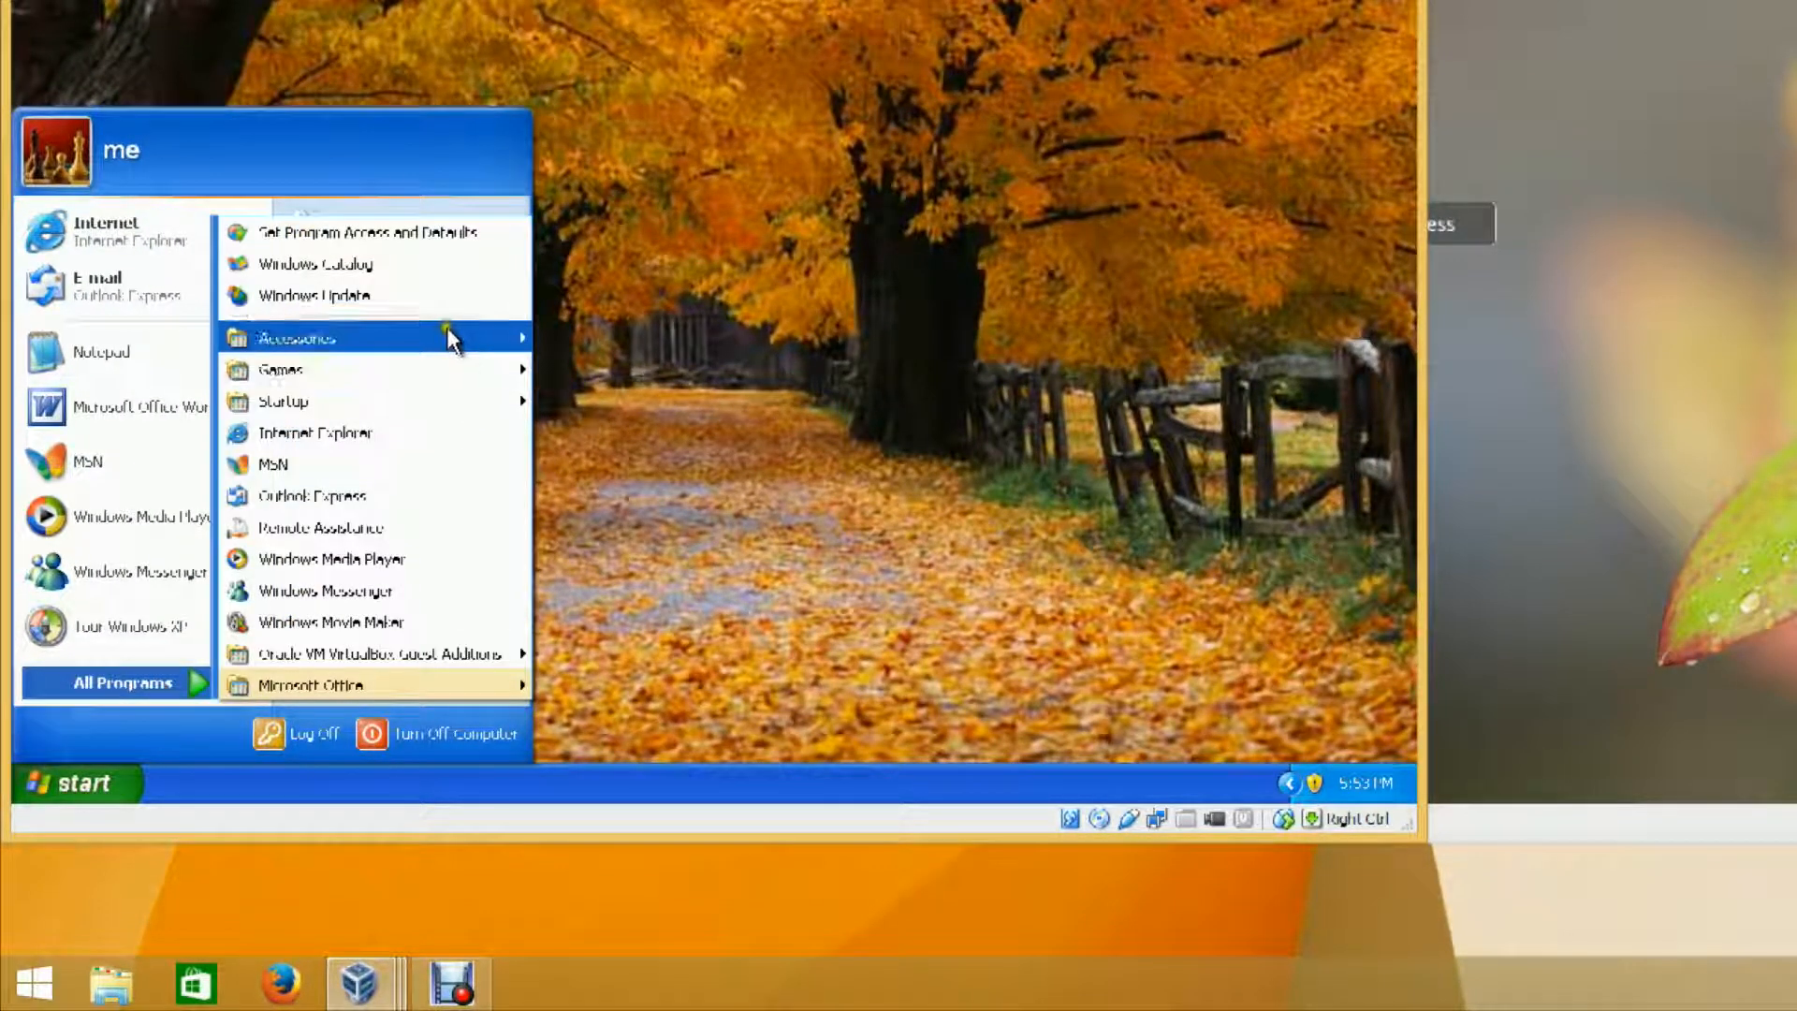
pyautogui.moveTo(446, 328)
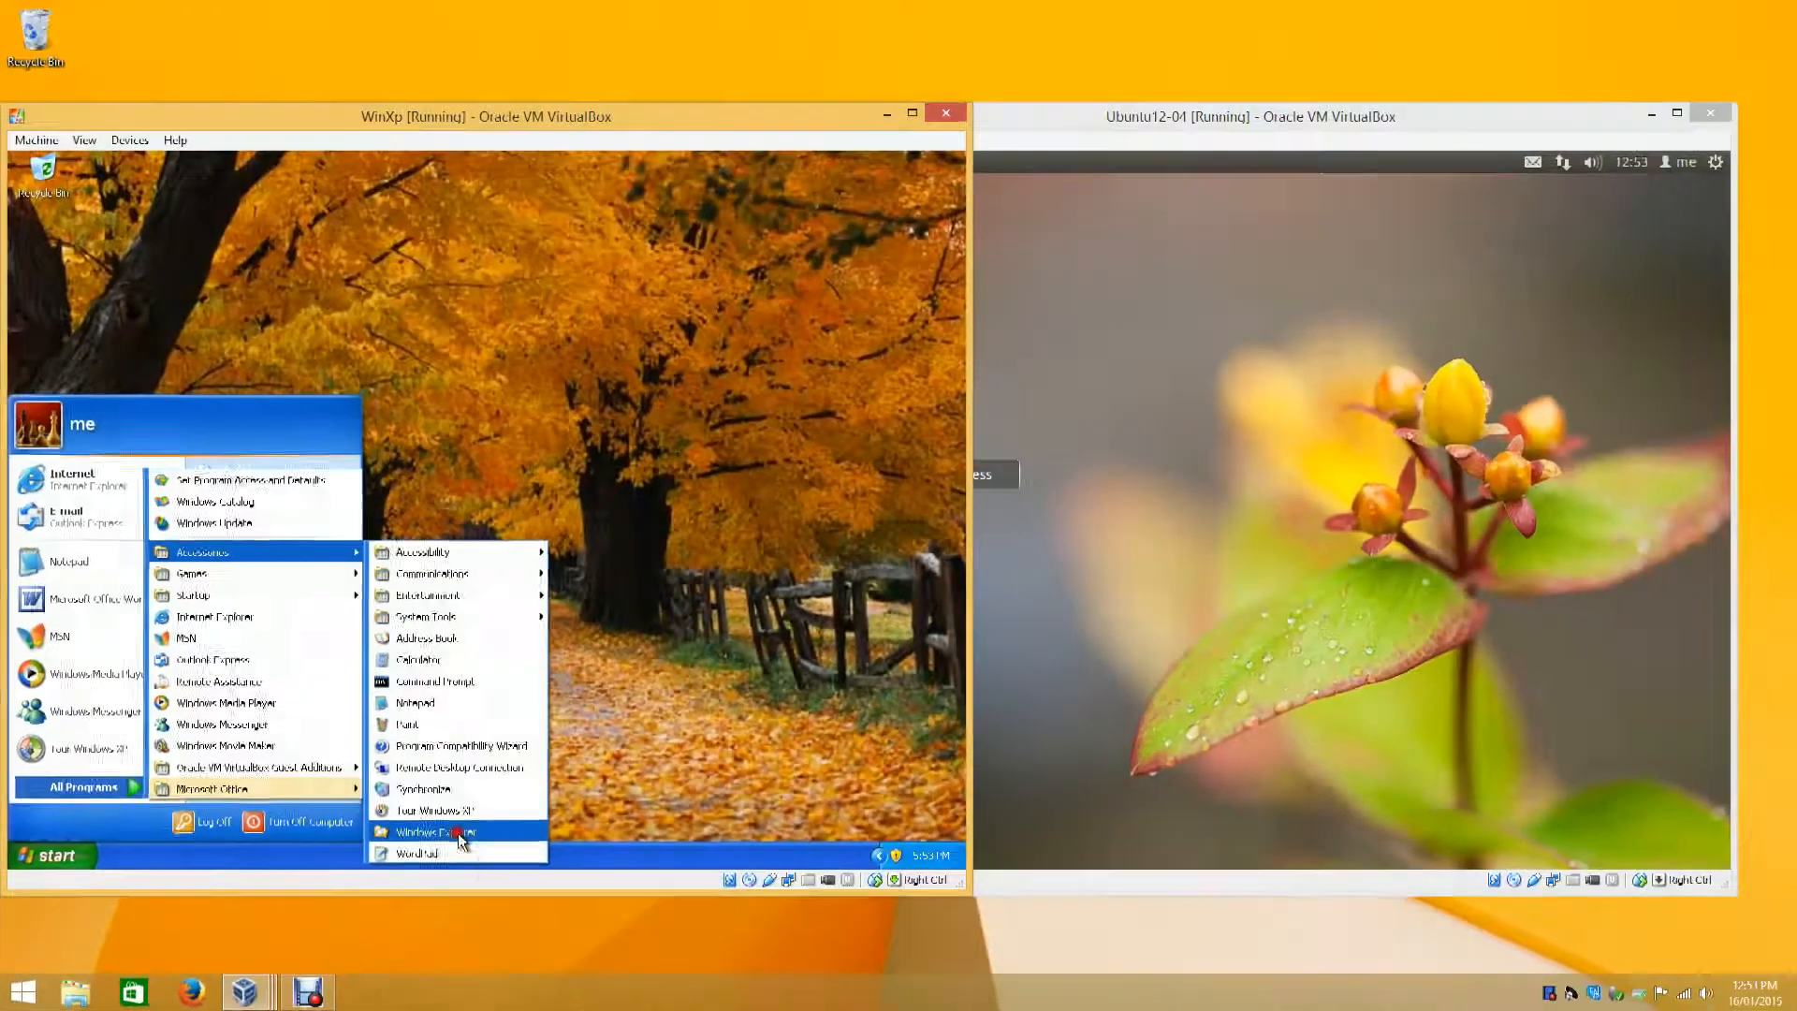
pyautogui.click(458, 833)
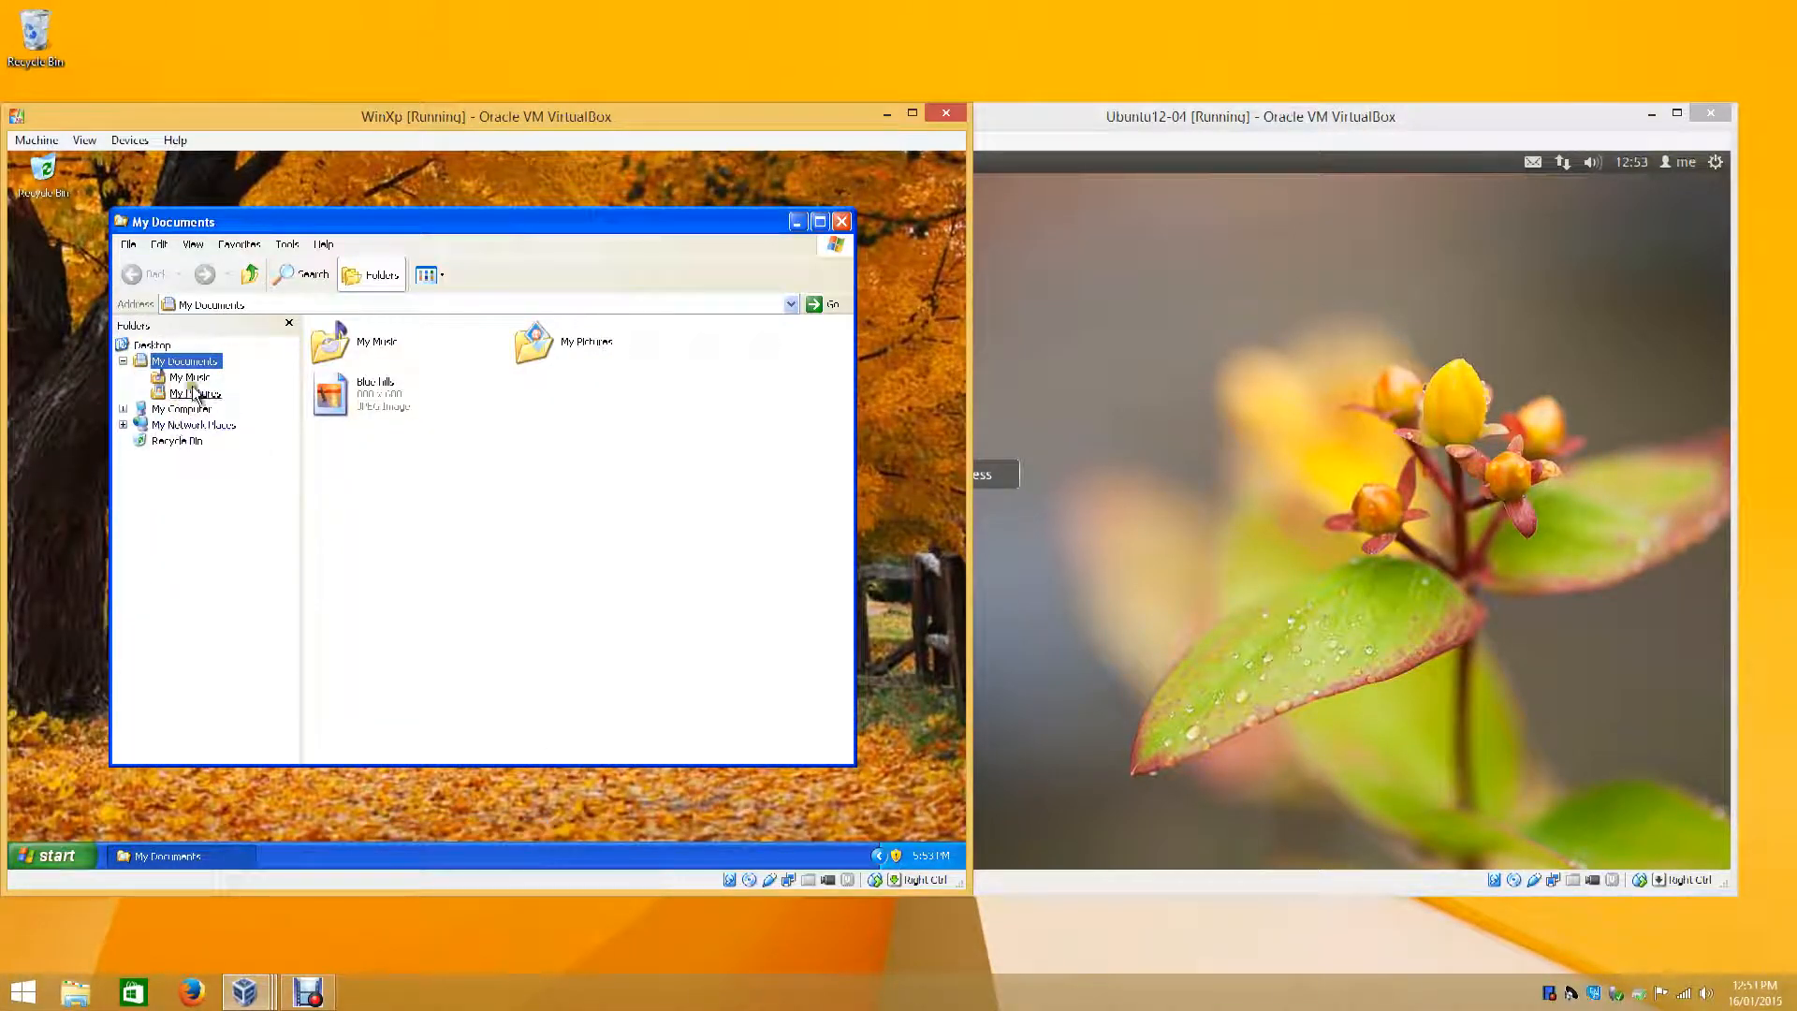
pyautogui.click(123, 412)
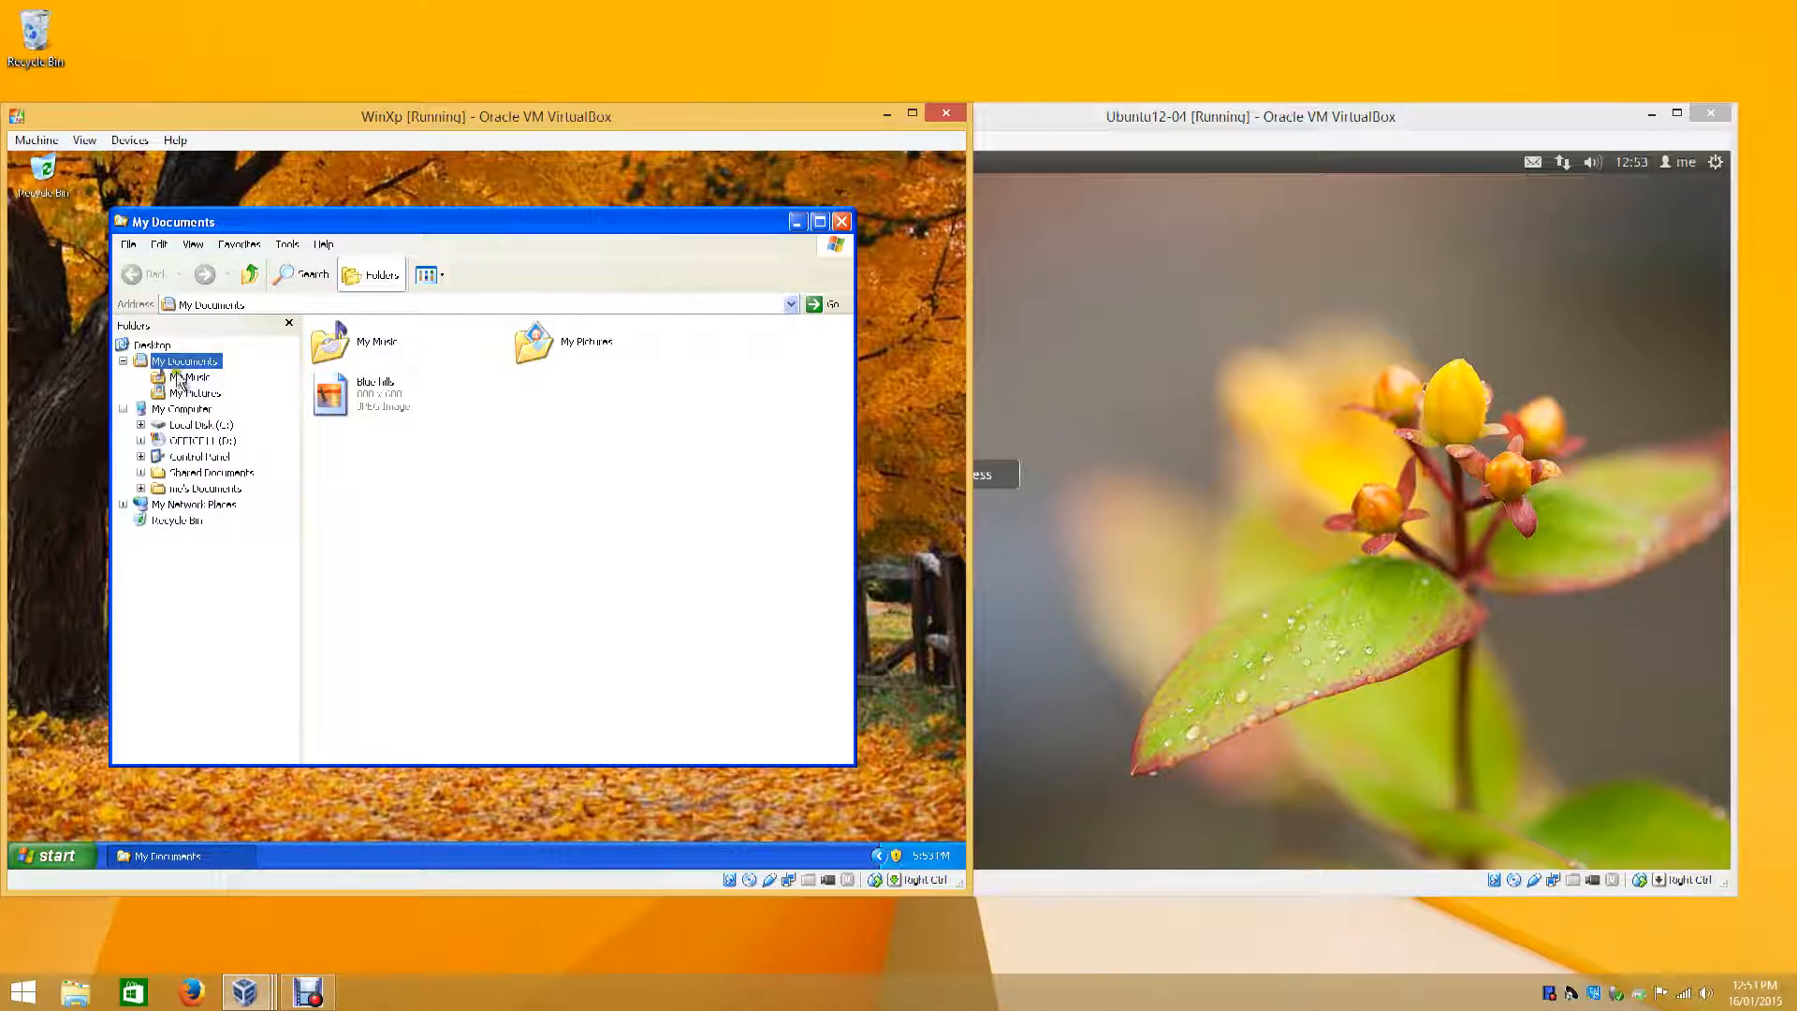
pyautogui.click(1162, 607)
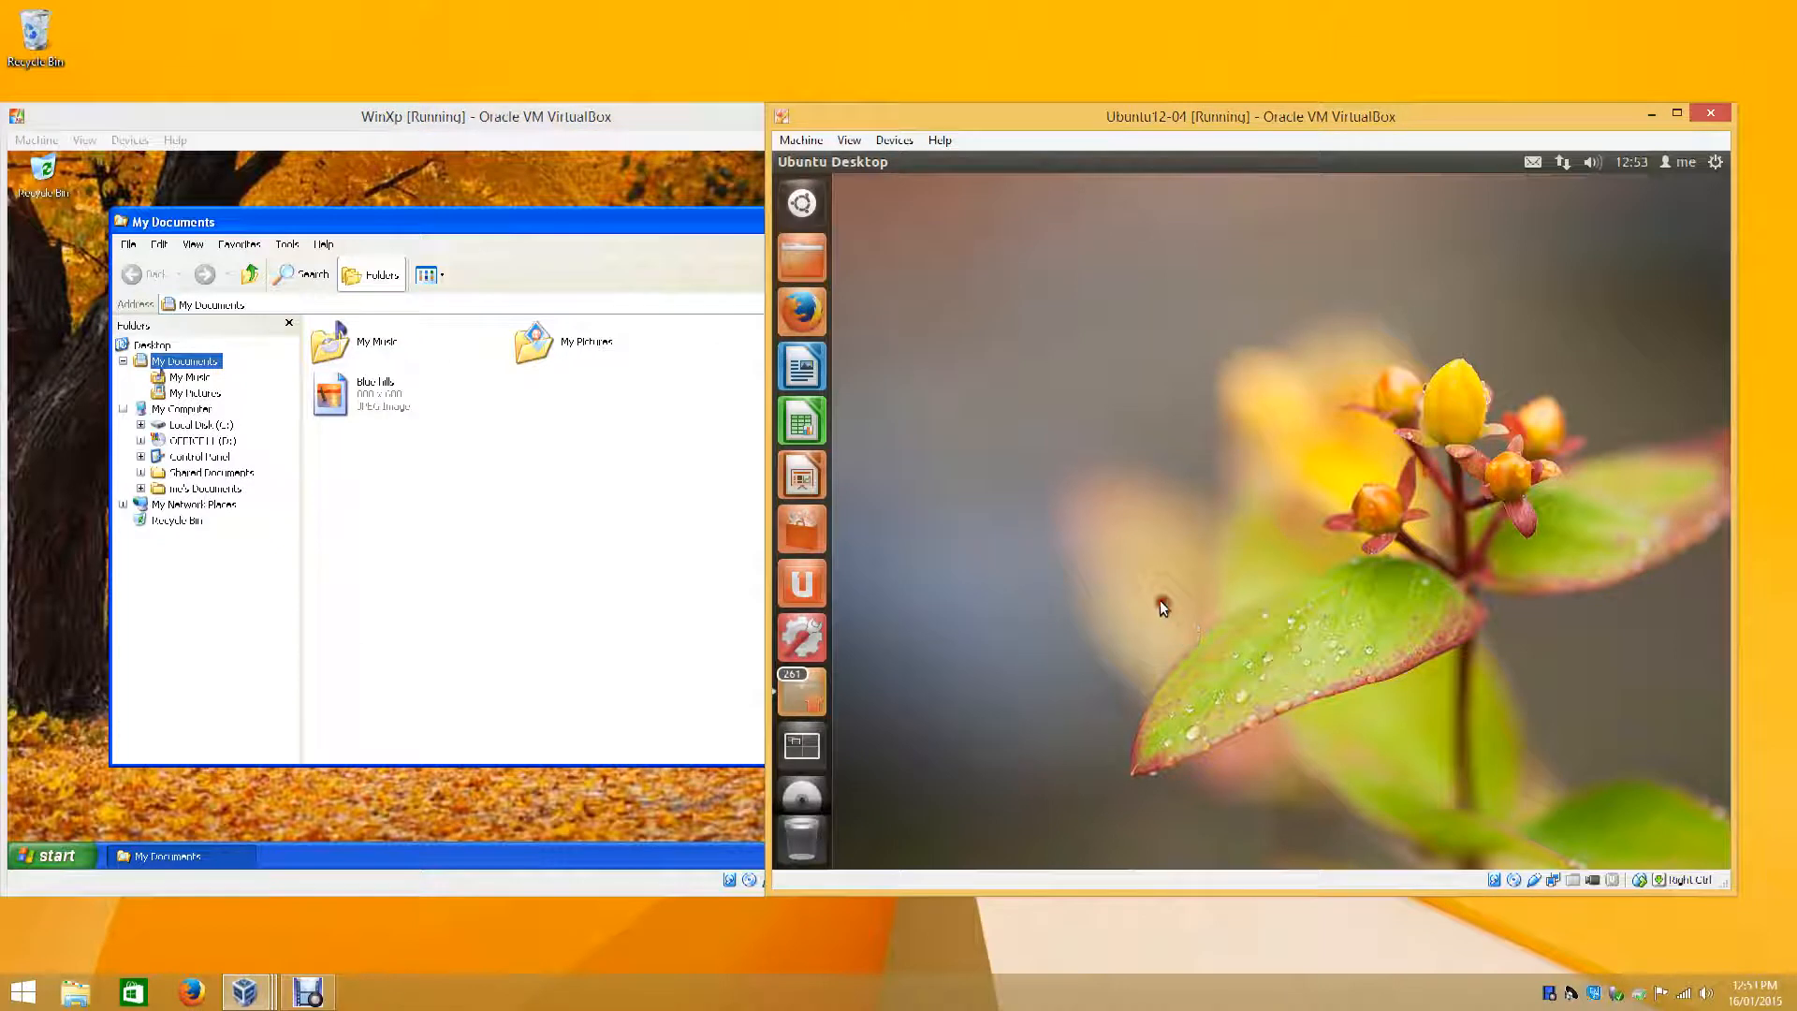
pyautogui.click(801, 256)
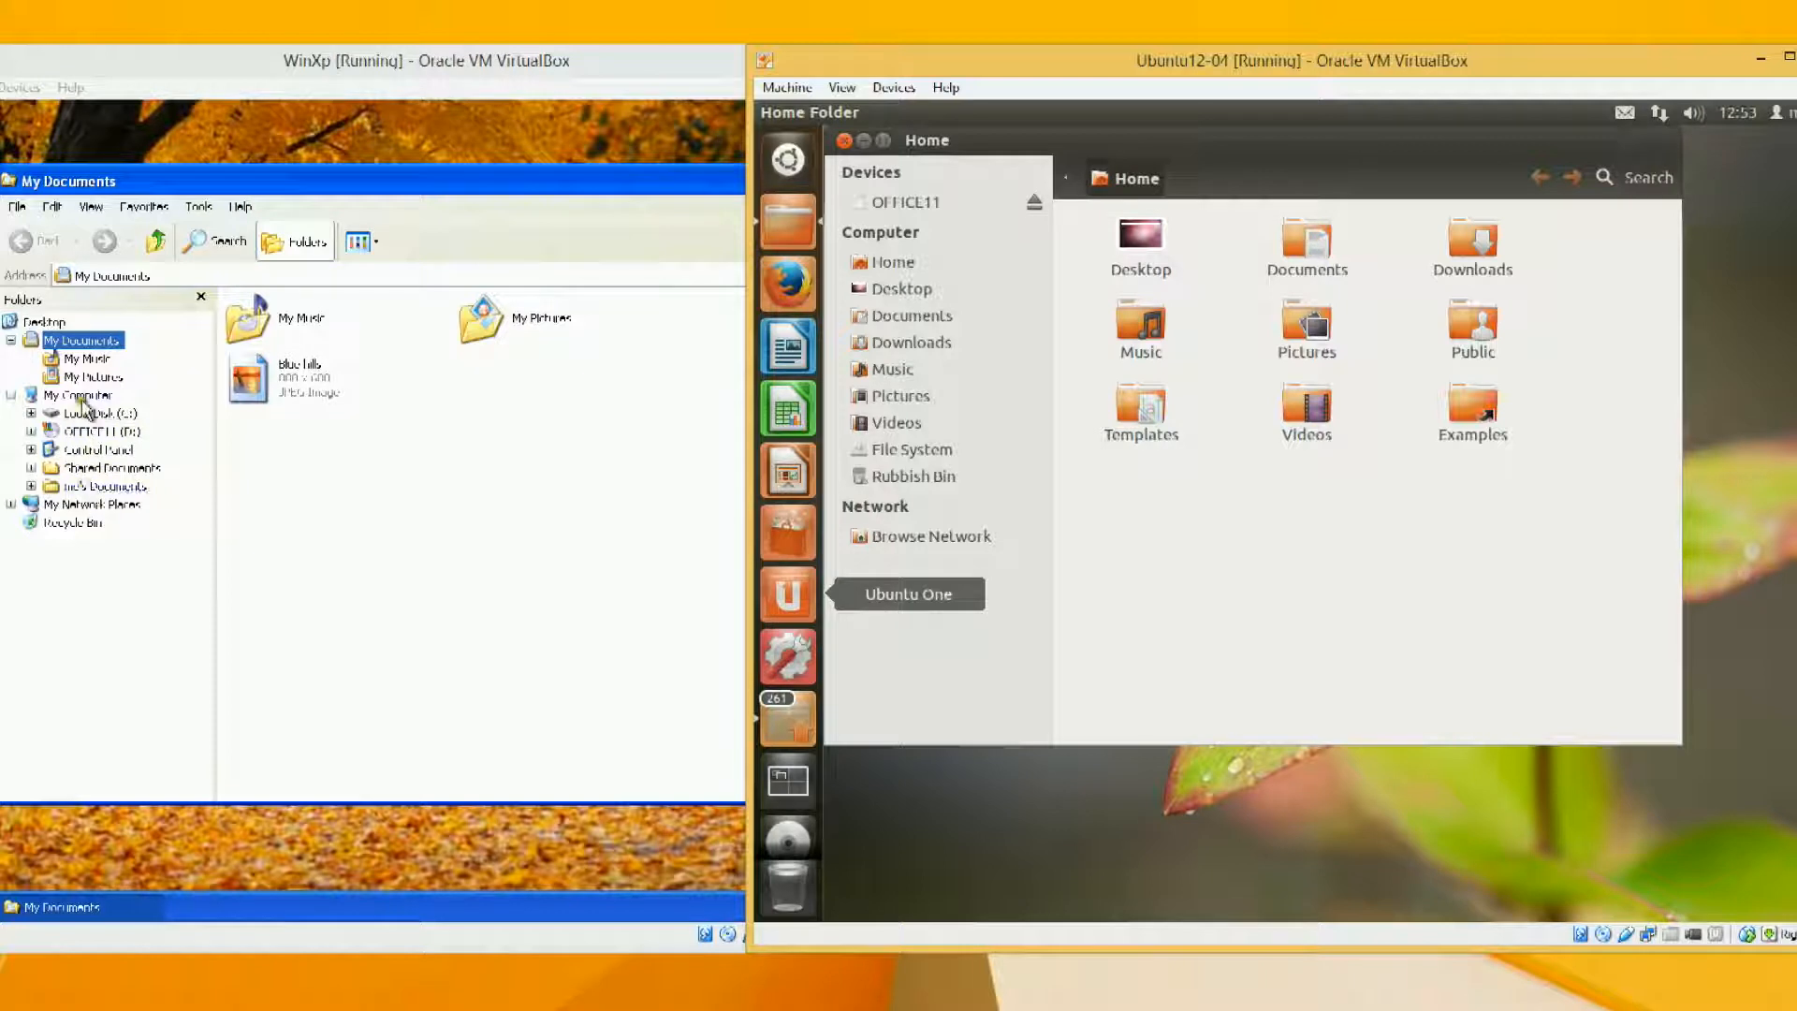
# - Examine the "me" user folder under Documents and Settings on XP's Local Disk (C:), including its My Documents and Start Menu subfolders
pyautogui.click(31, 413)
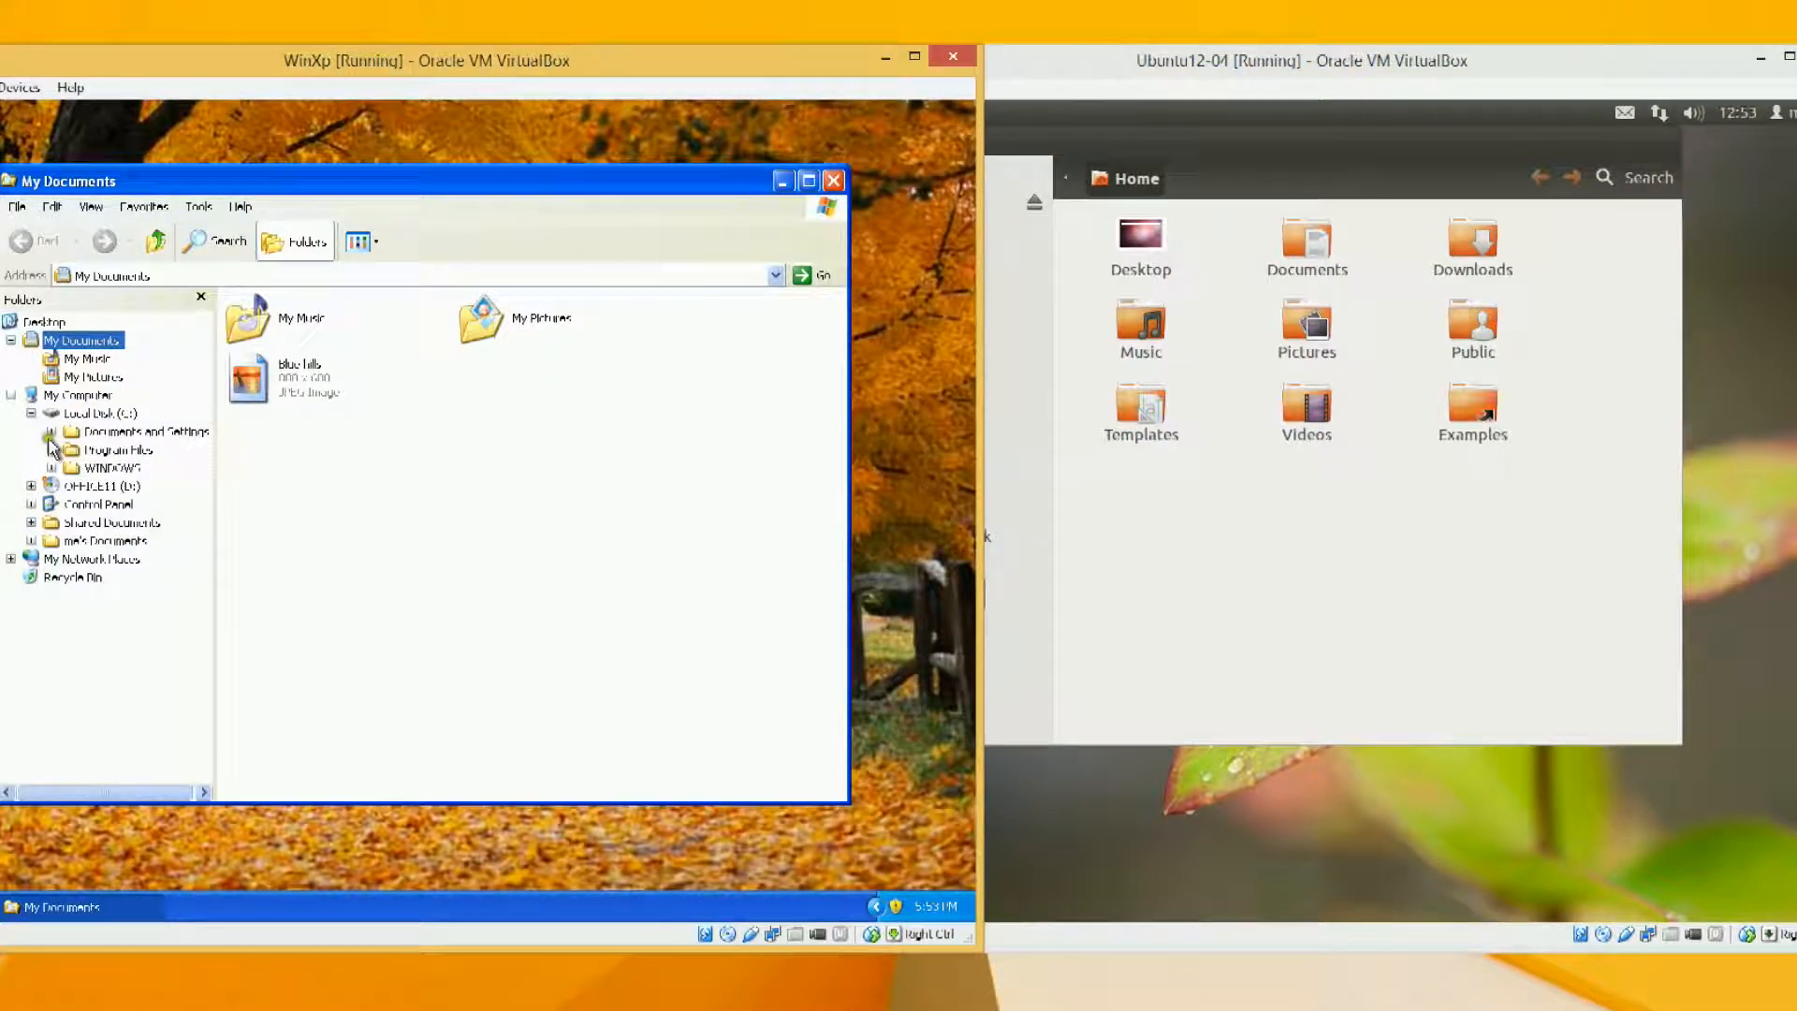
pyautogui.click(51, 432)
pyautogui.click(112, 468)
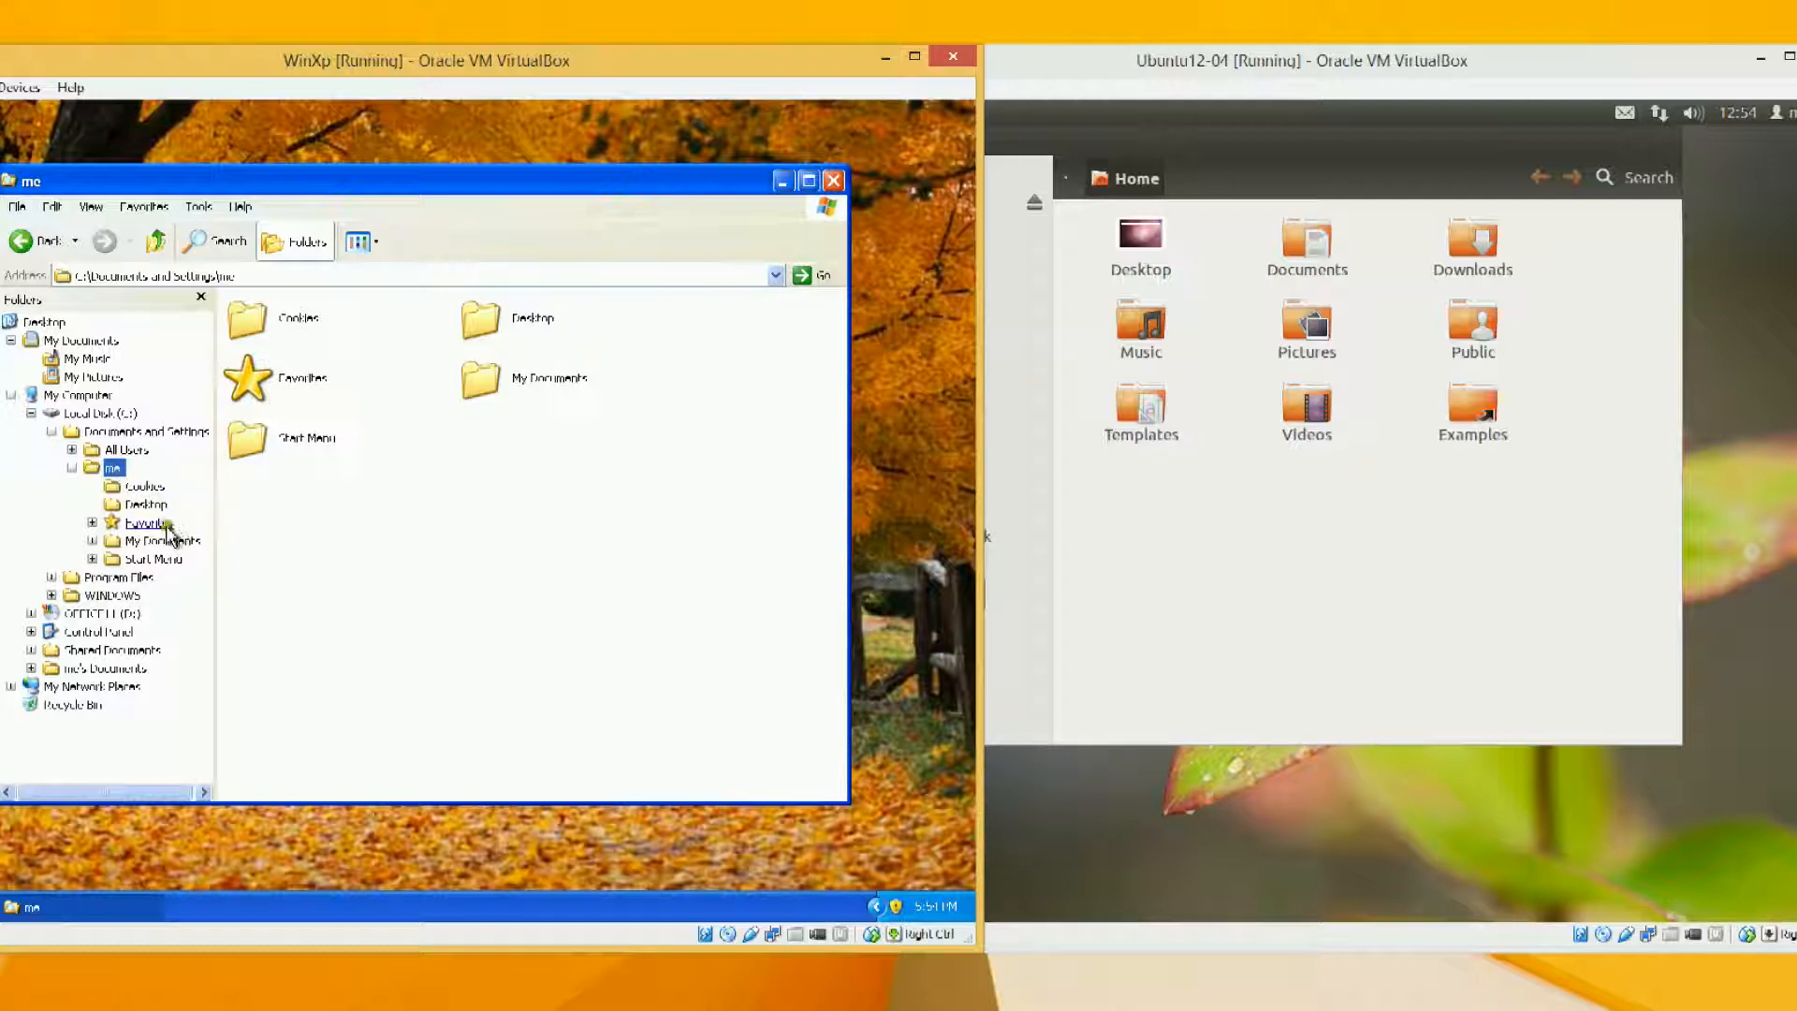
pyautogui.click(92, 540)
pyautogui.click(168, 558)
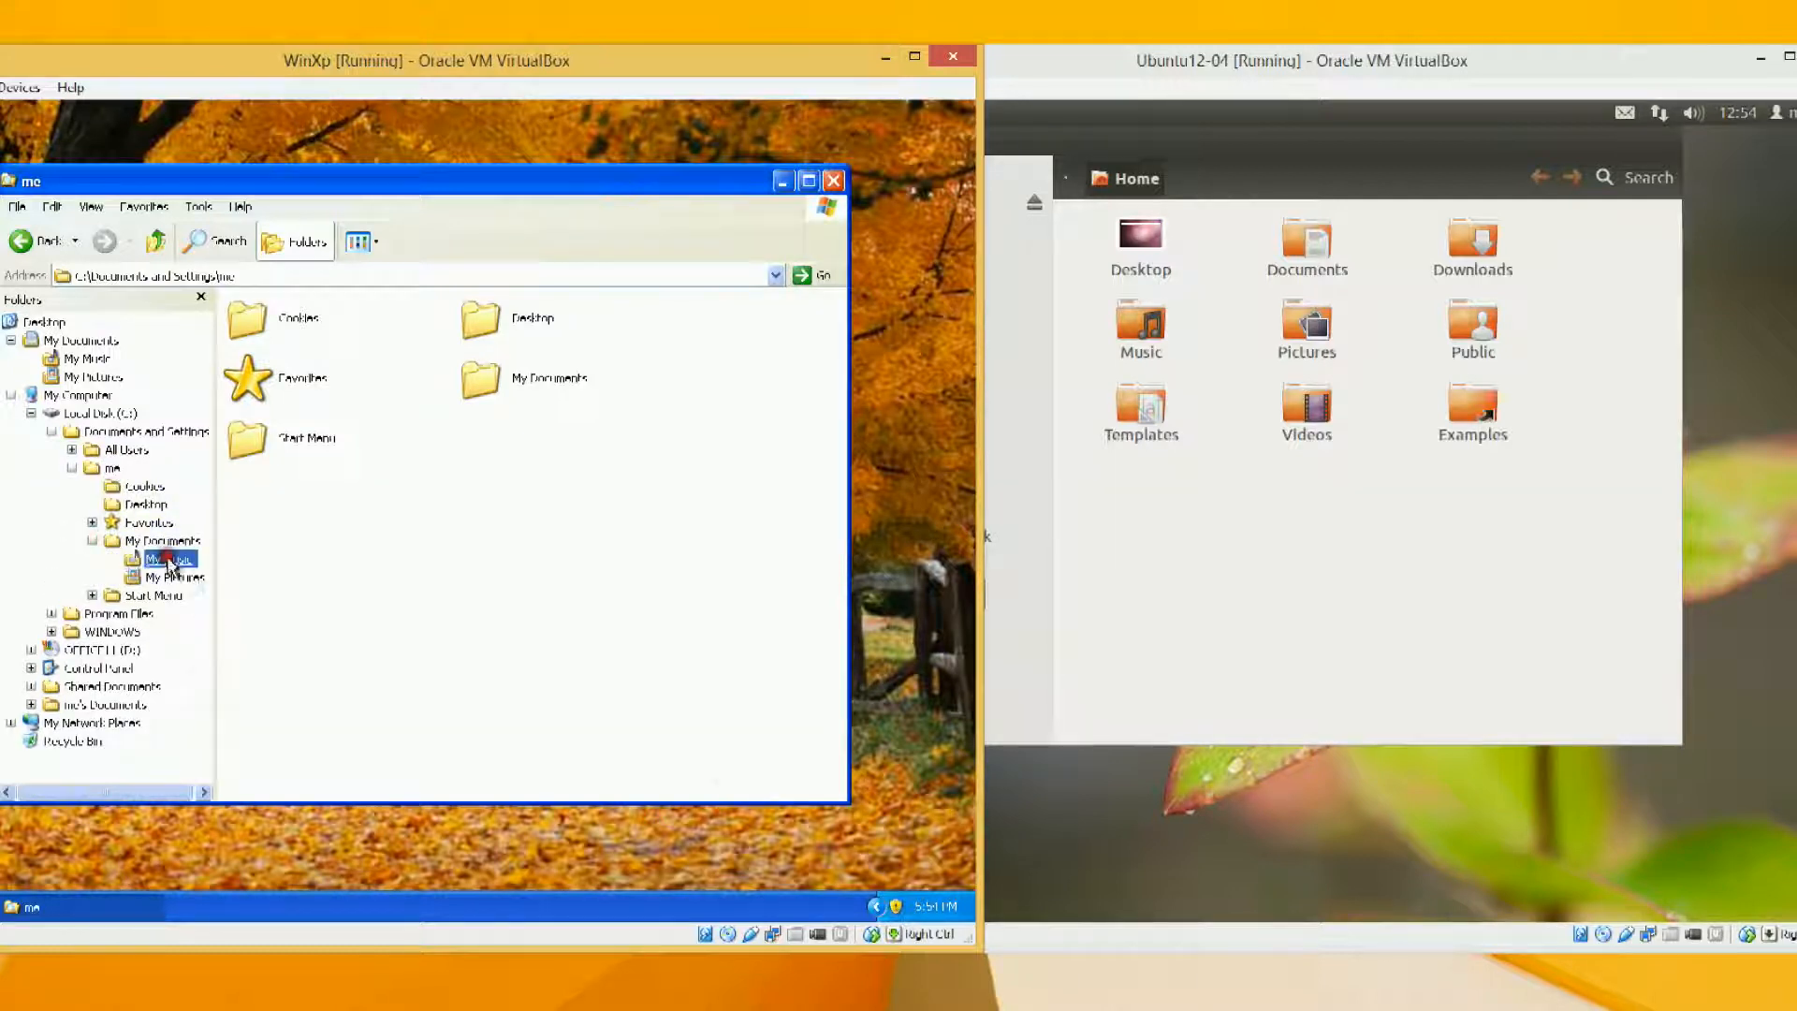
pyautogui.click(171, 576)
pyautogui.click(92, 540)
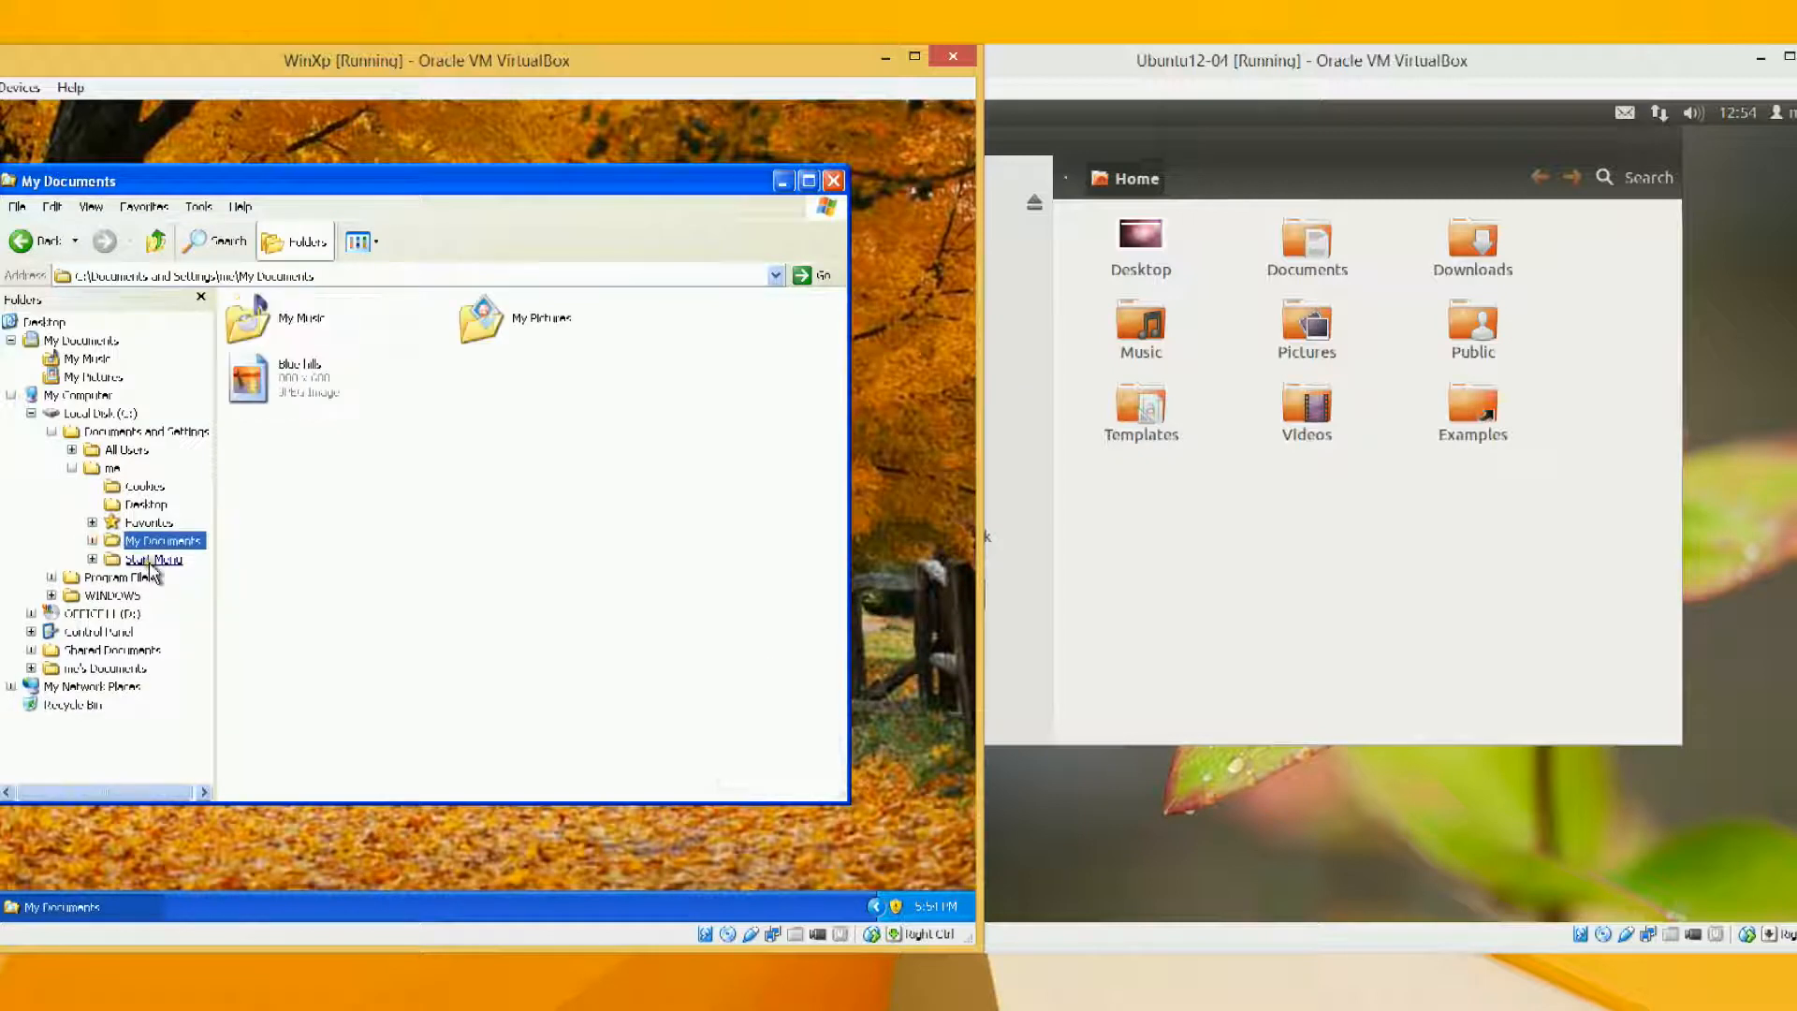
pyautogui.click(153, 564)
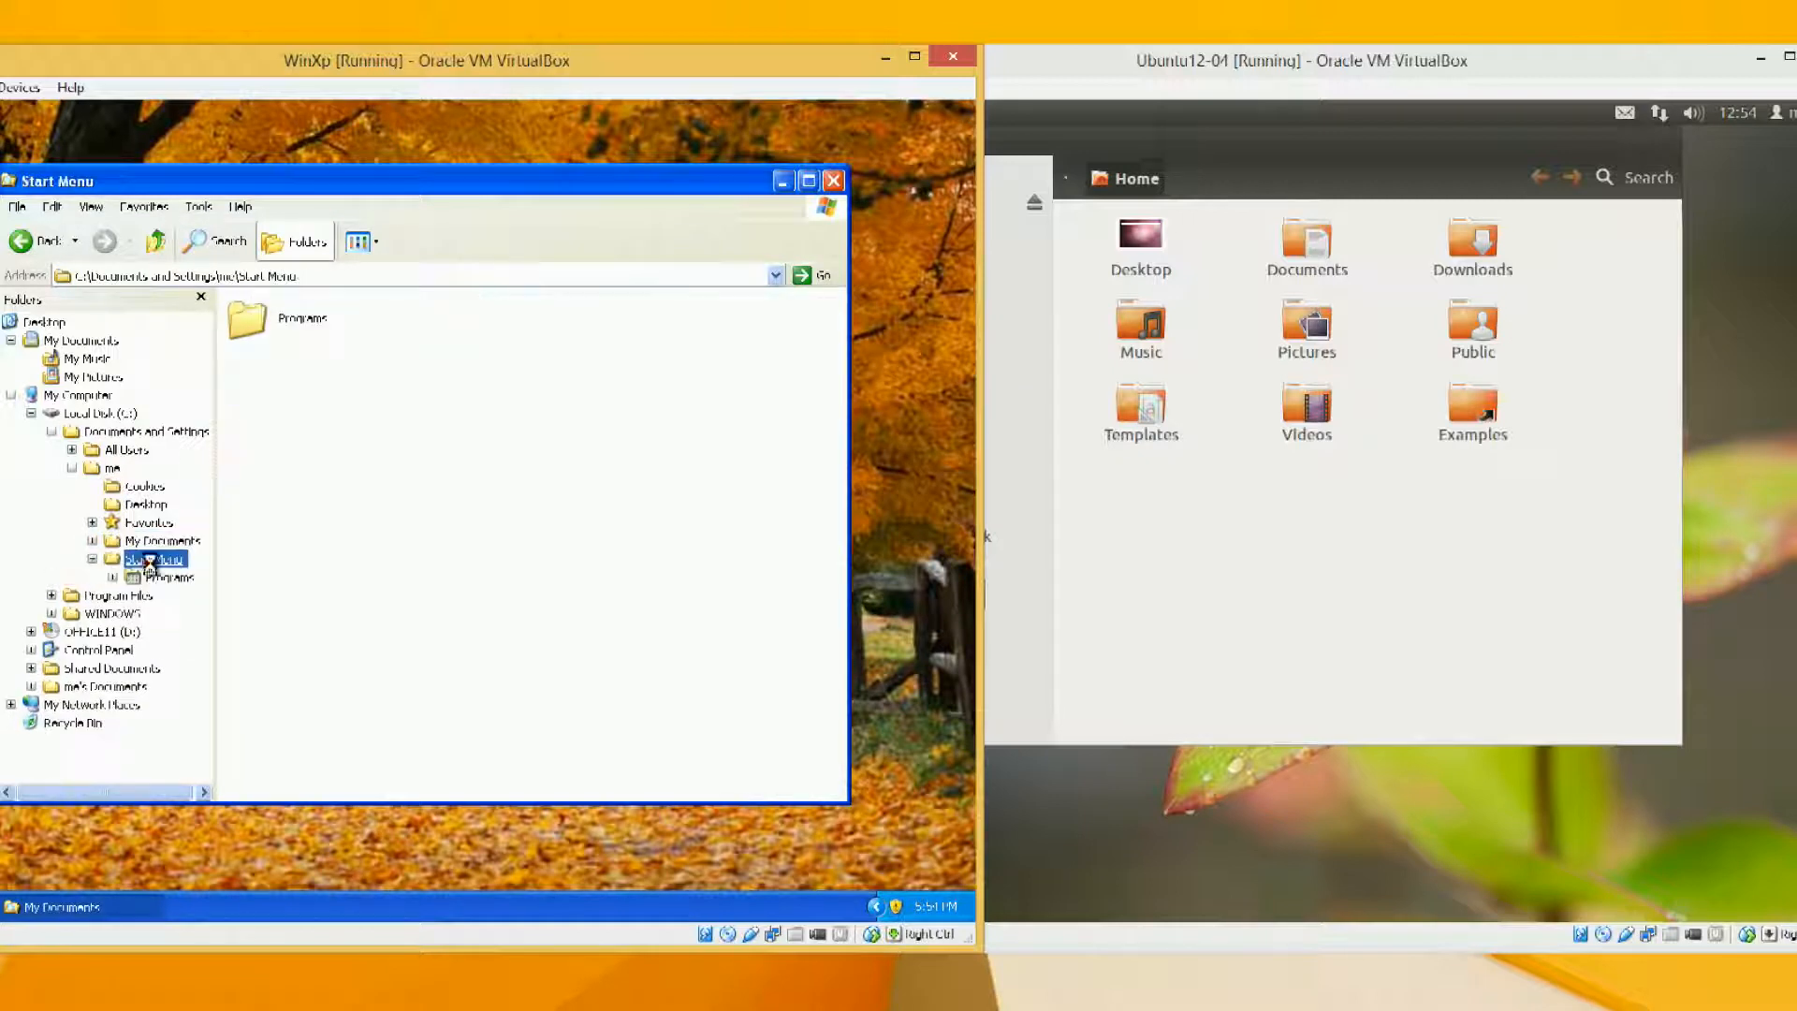
pyautogui.click(92, 558)
pyautogui.click(112, 468)
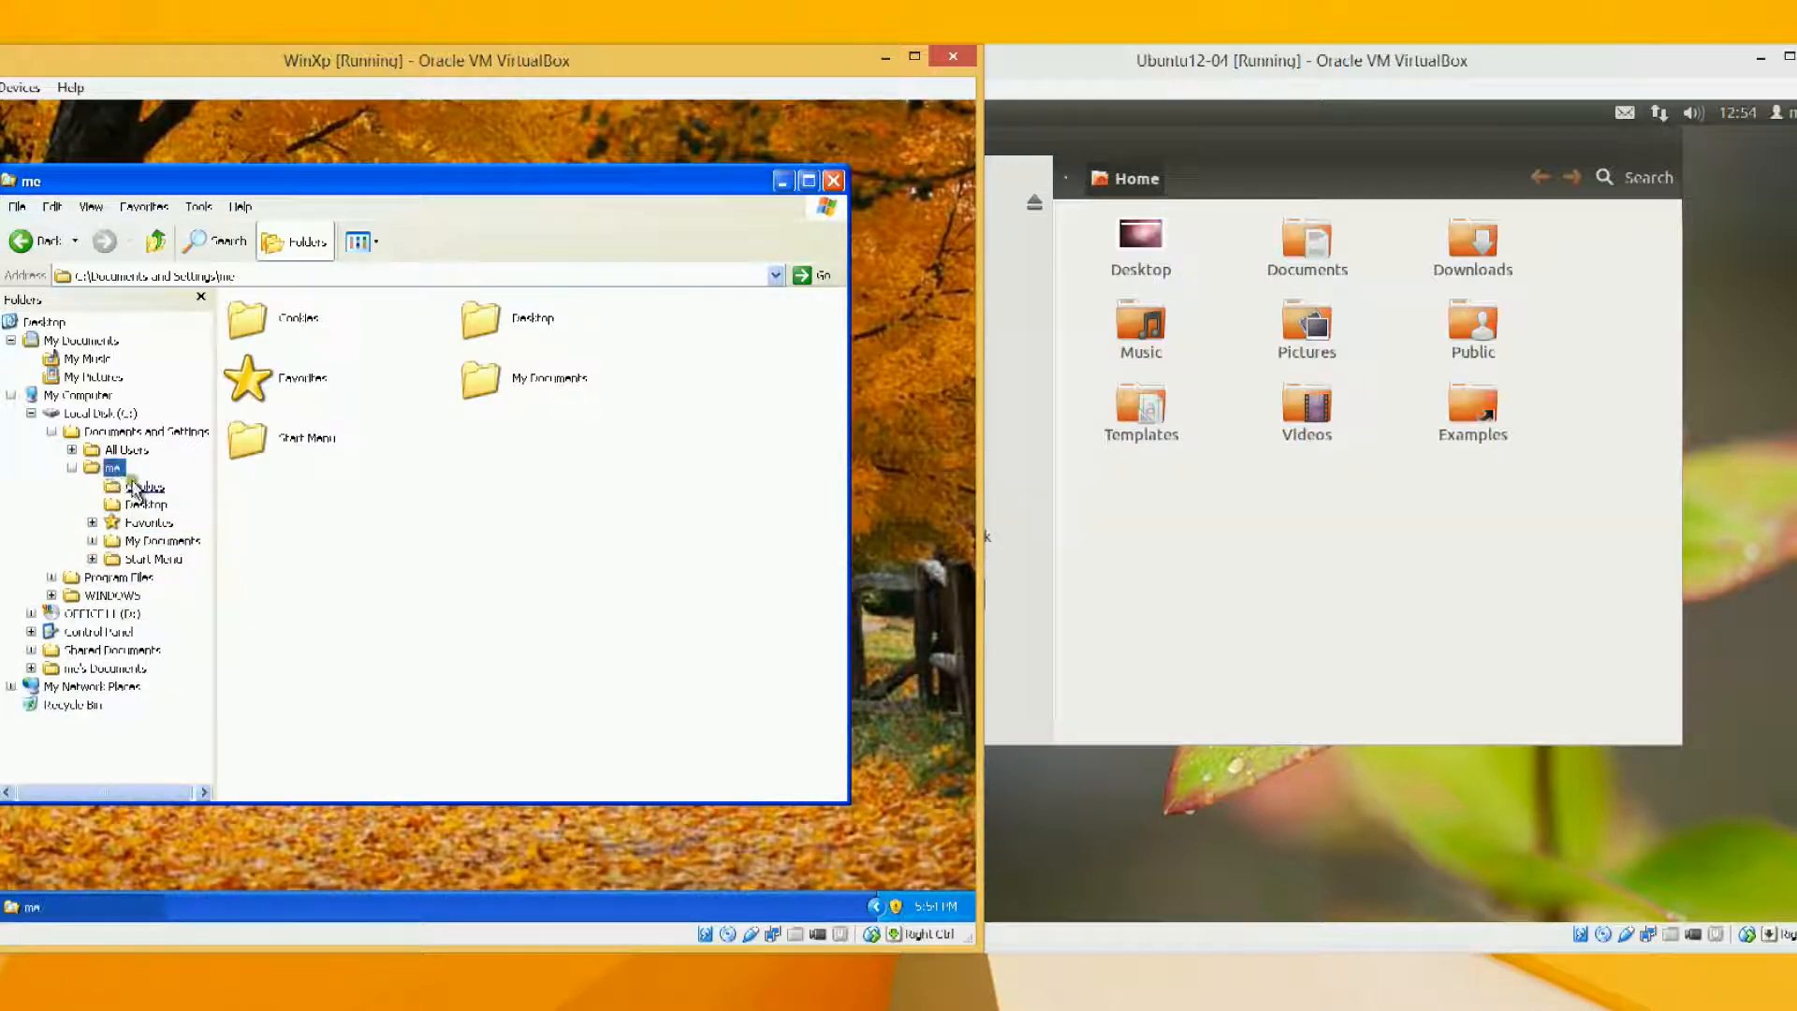
# - View the Documents folder inside Ubuntu's Home folder, and return to Home
pyautogui.click(1169, 613)
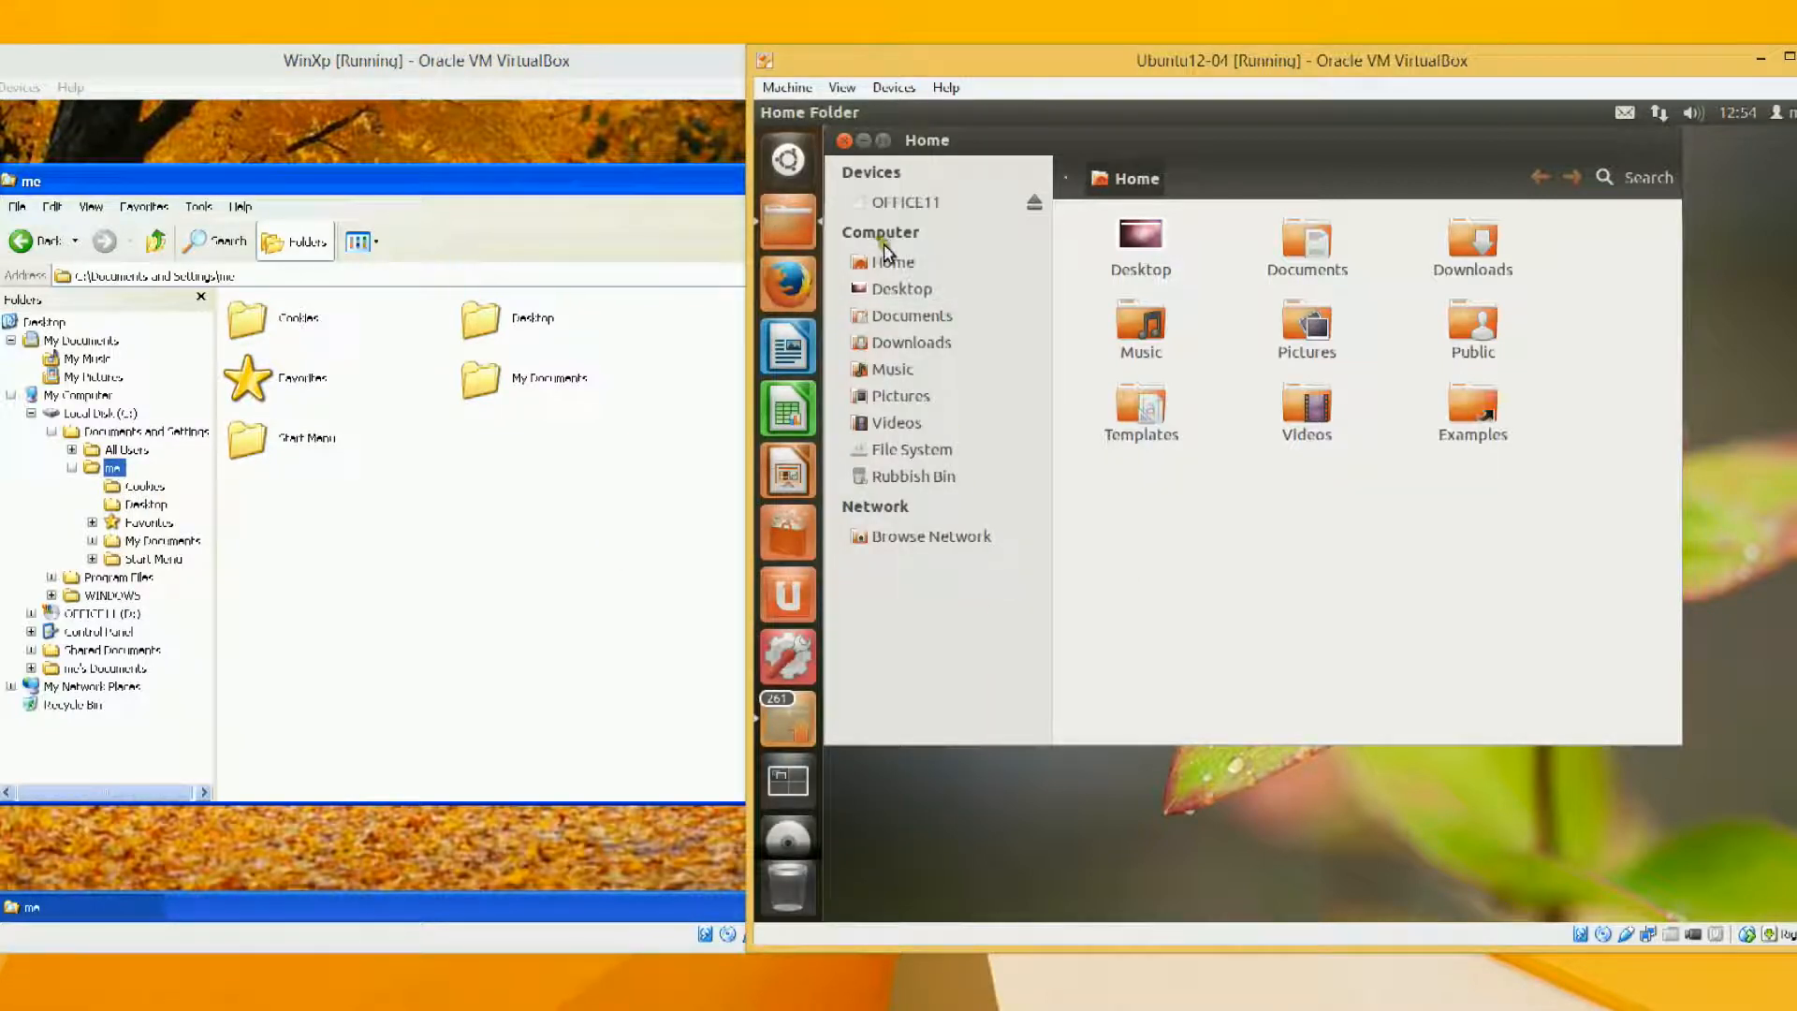
pyautogui.click(891, 267)
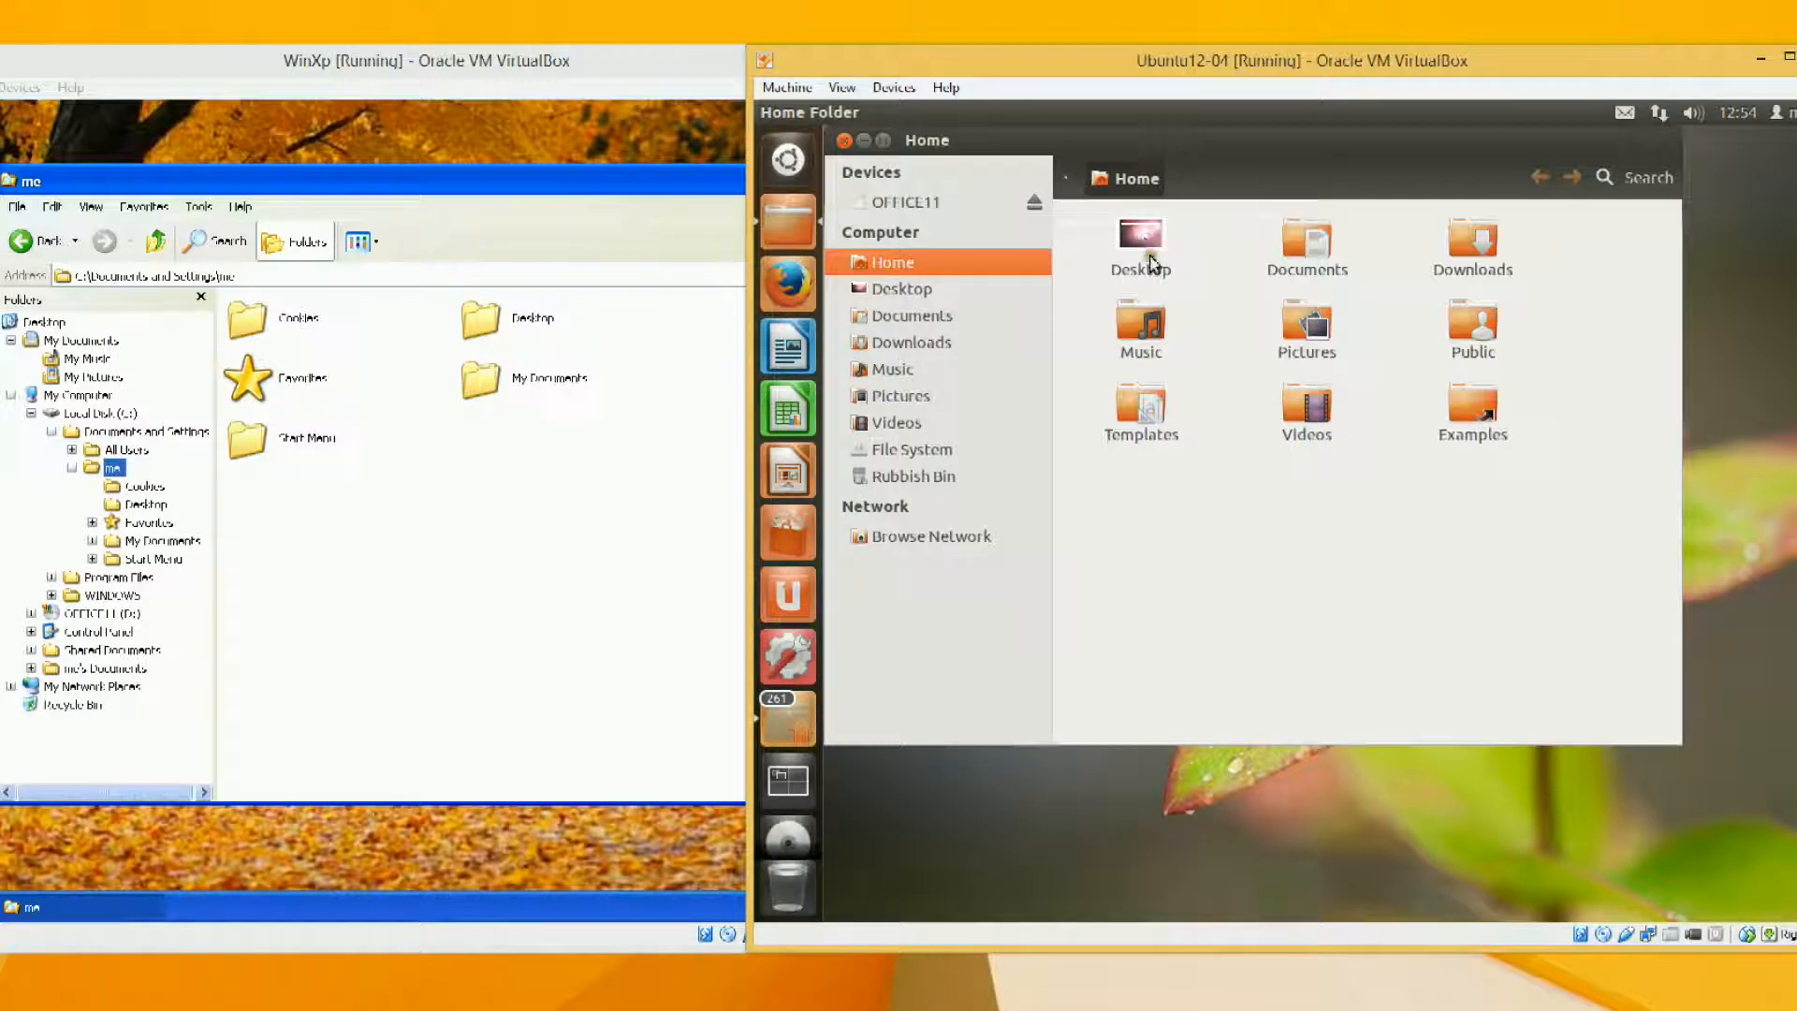
pyautogui.doubleClick(1315, 245)
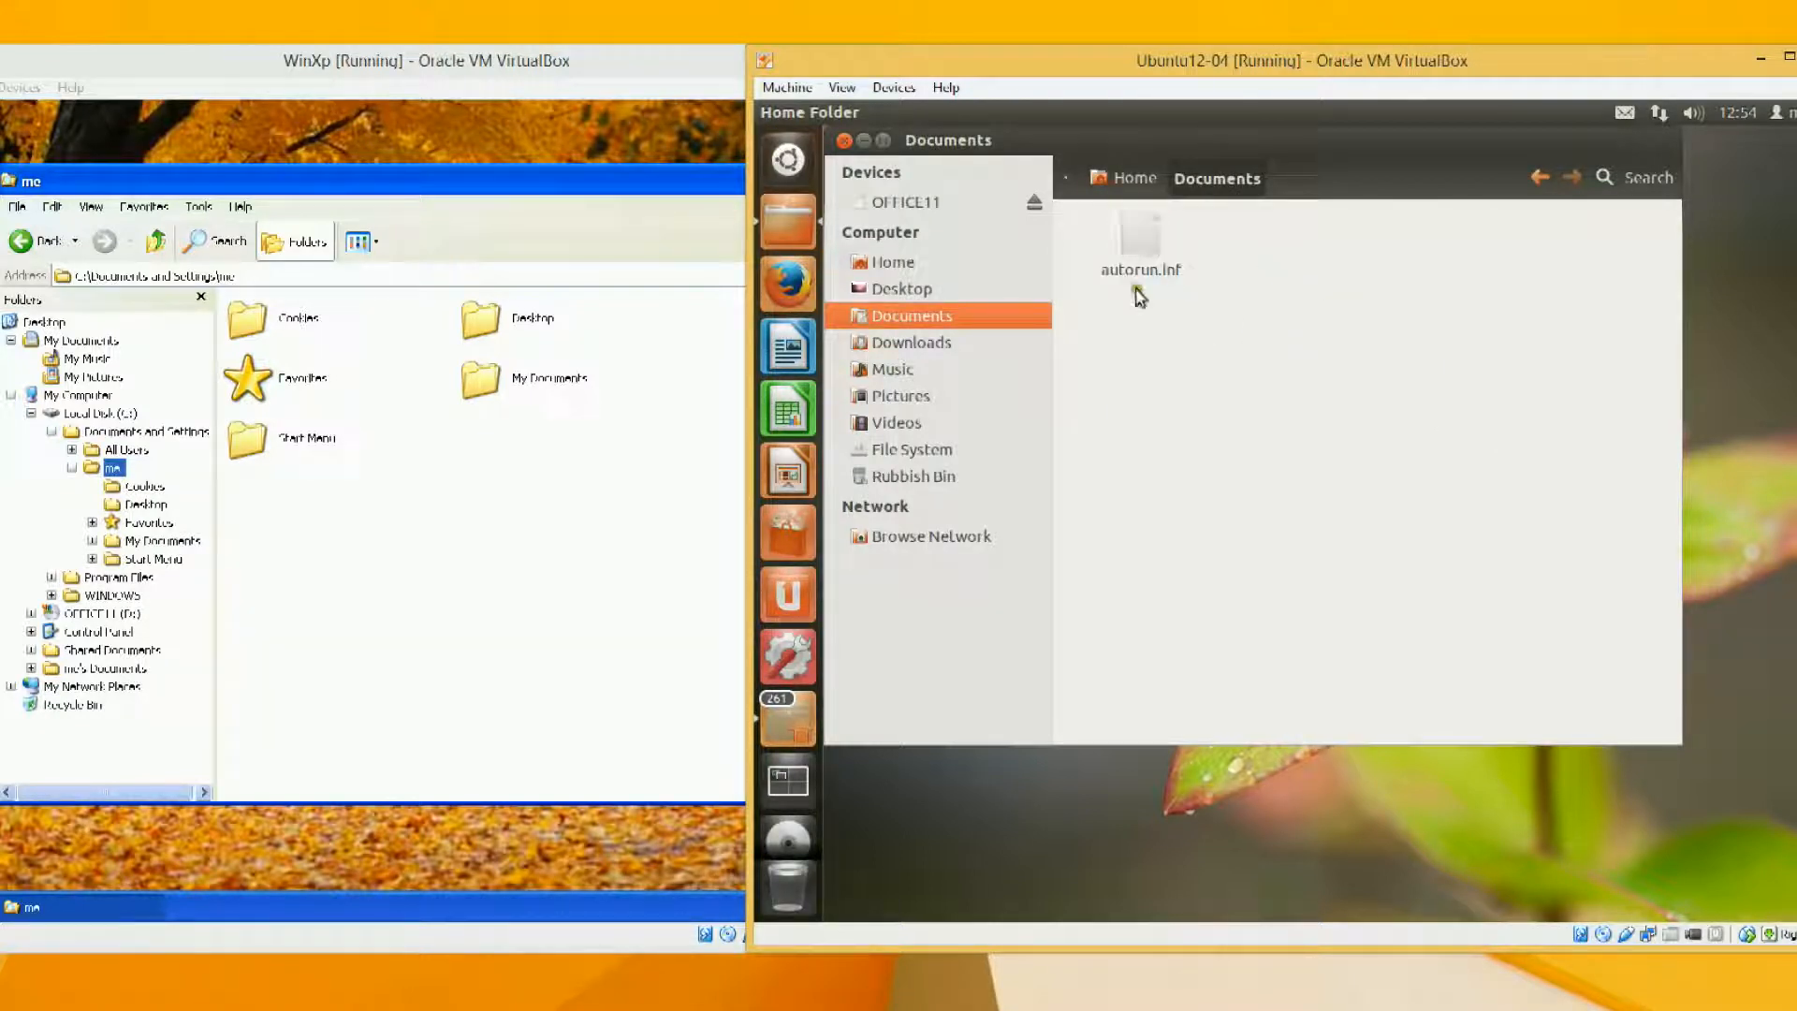
pyautogui.click(897, 263)
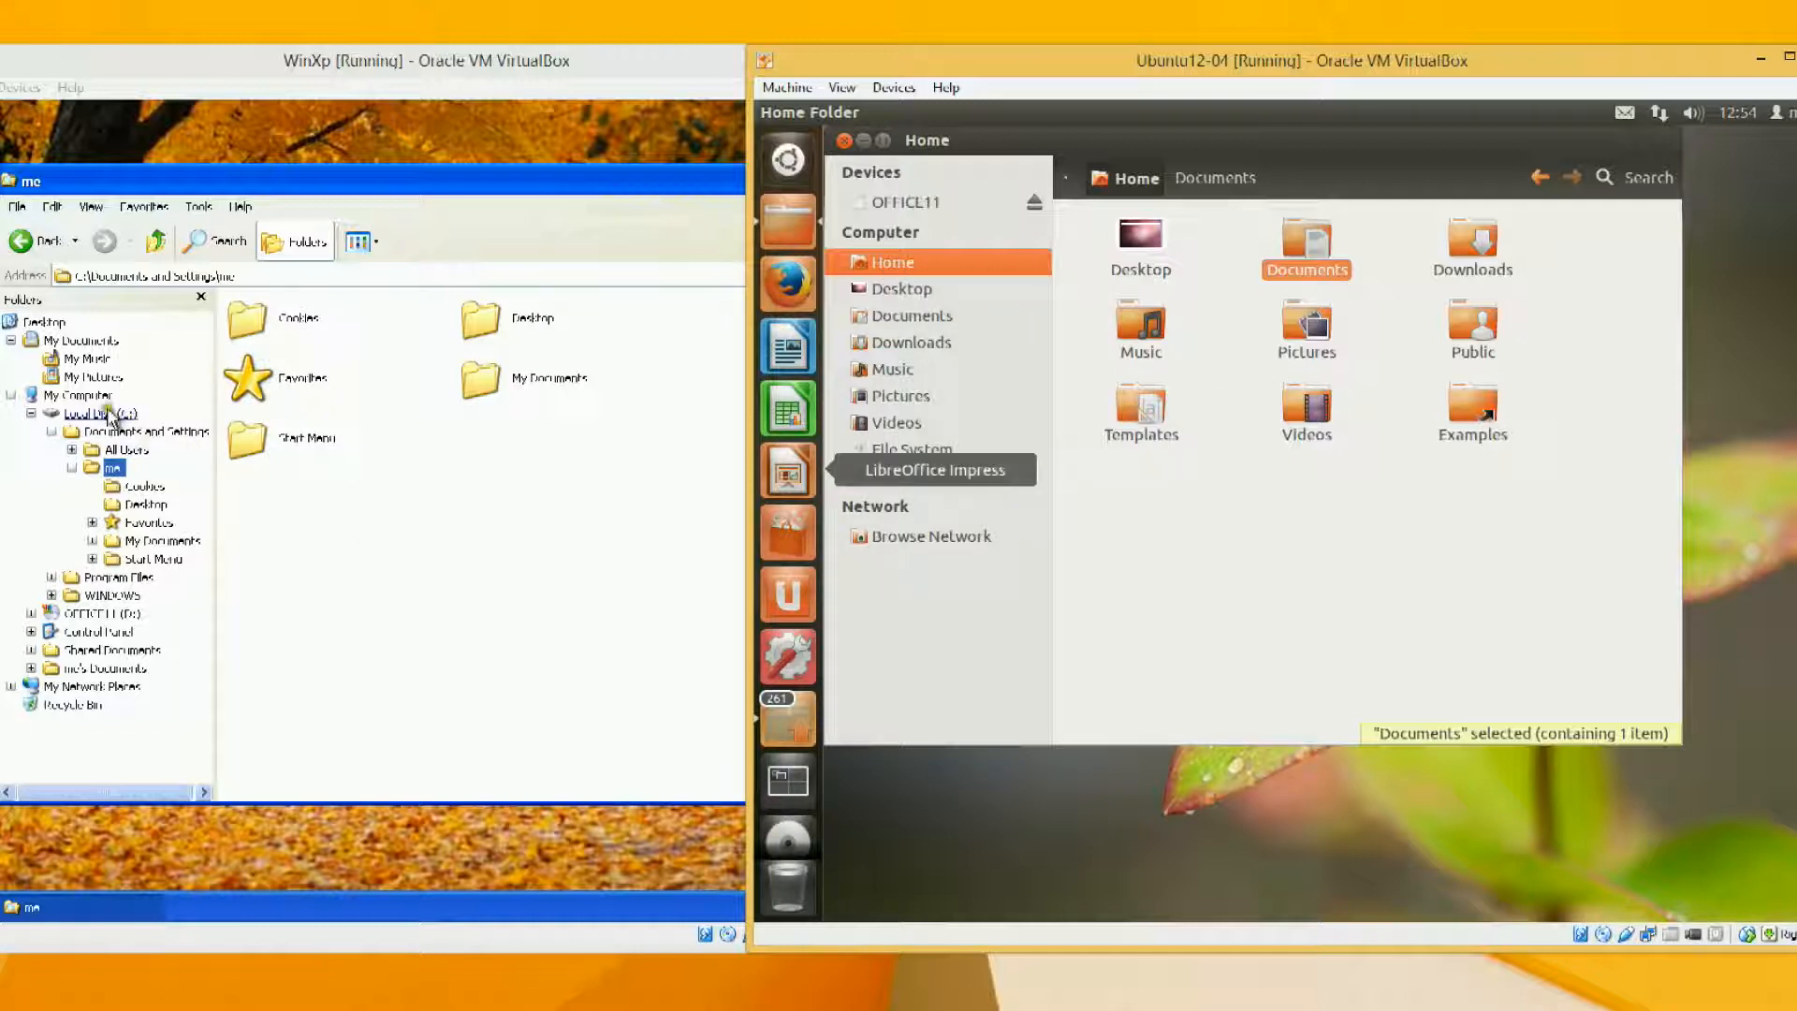
# - Compare XP's top-level My Documents with the contents of the "me" user folder
pyautogui.click(114, 469)
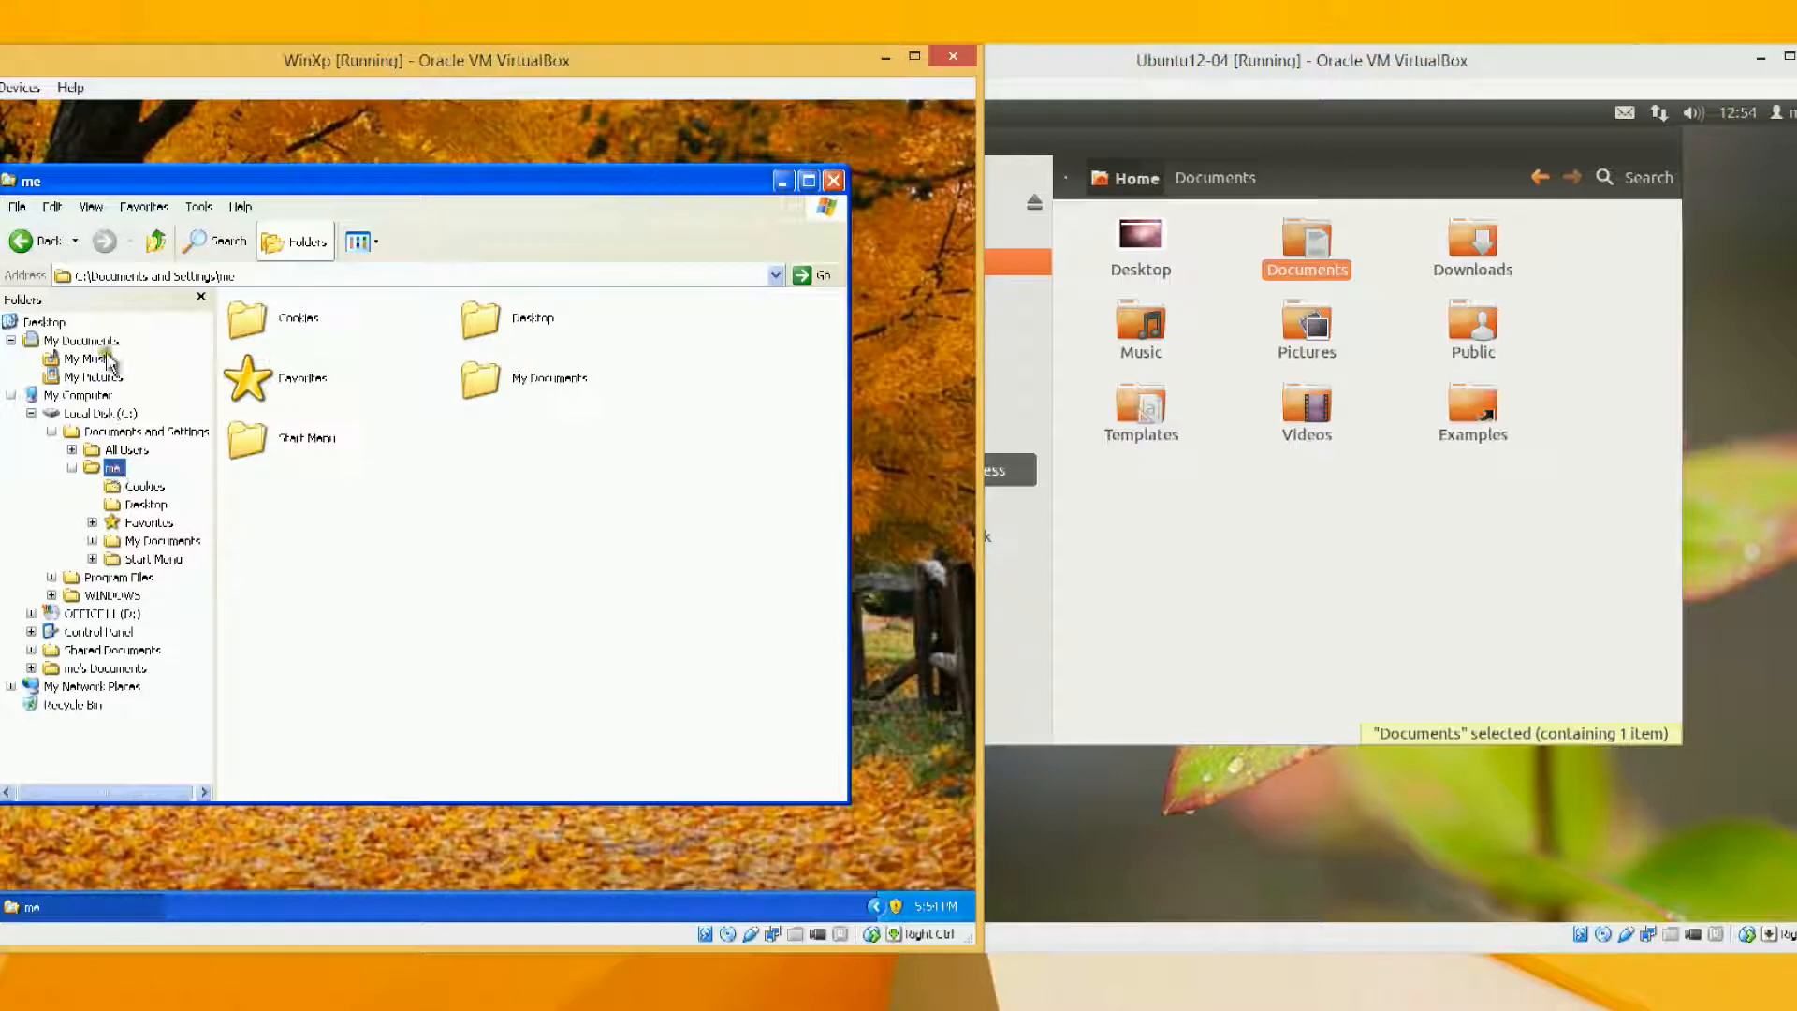
pyautogui.click(82, 340)
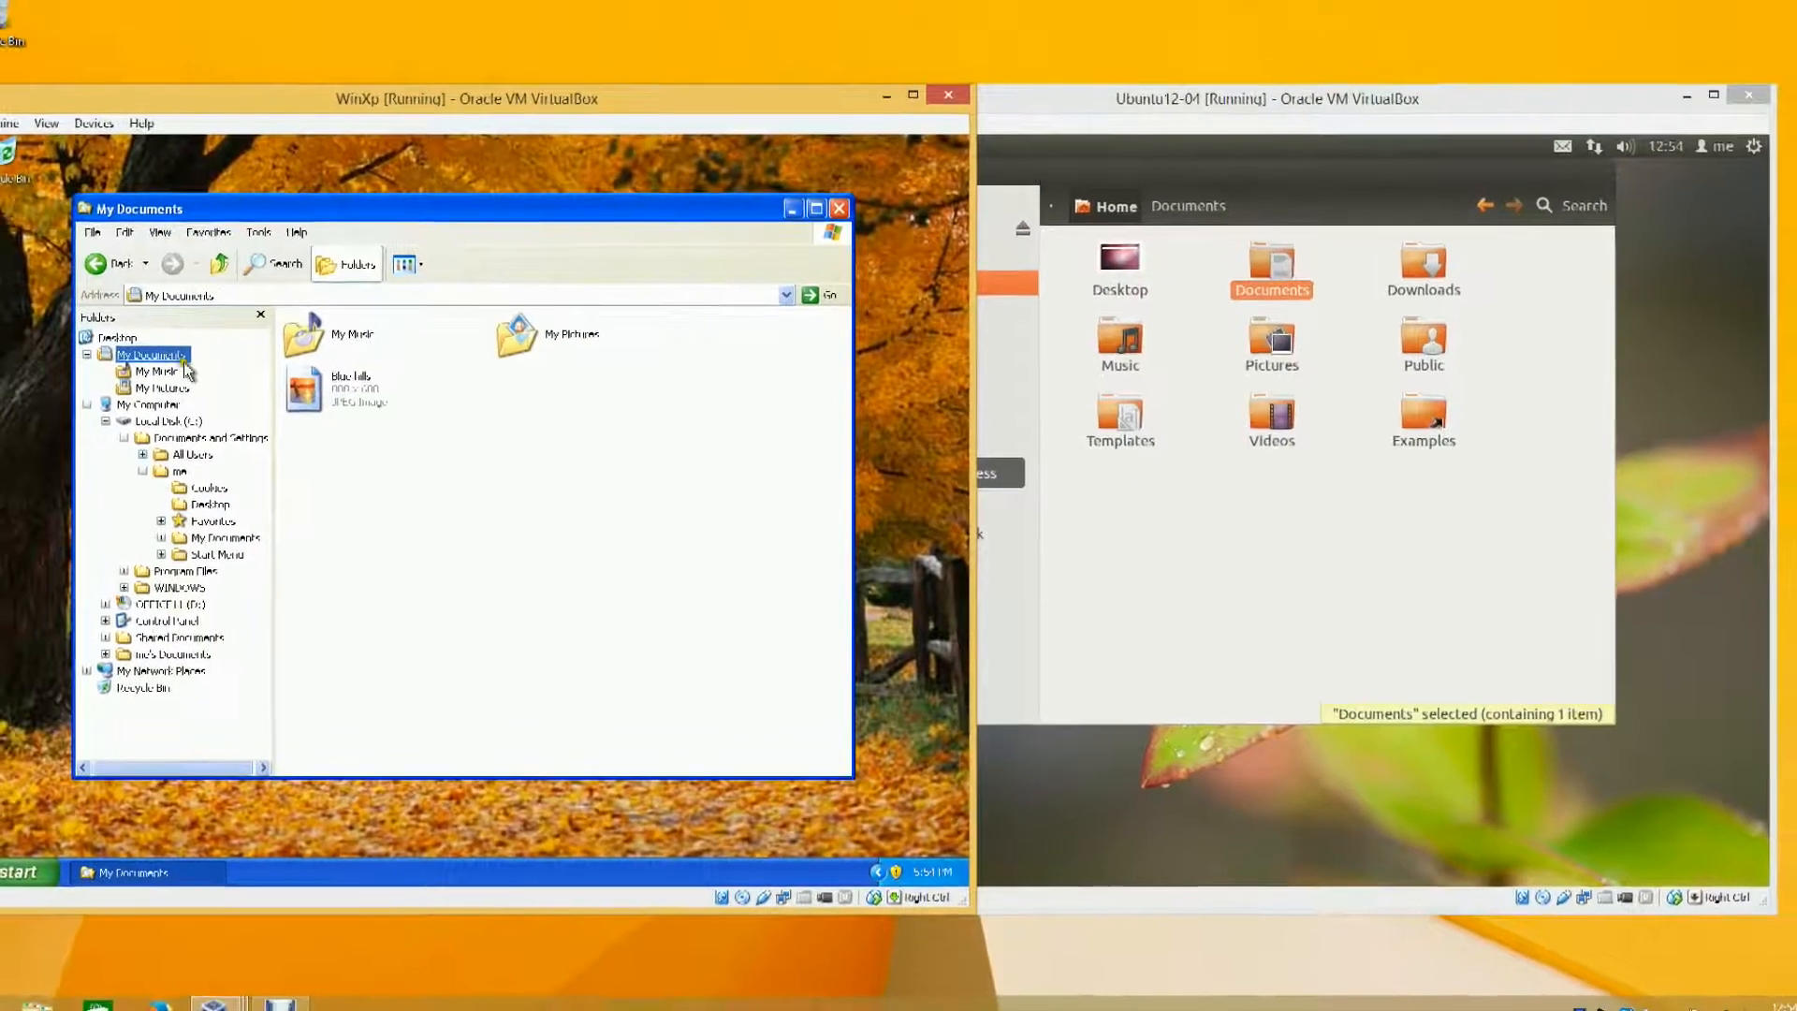
pyautogui.click(166, 470)
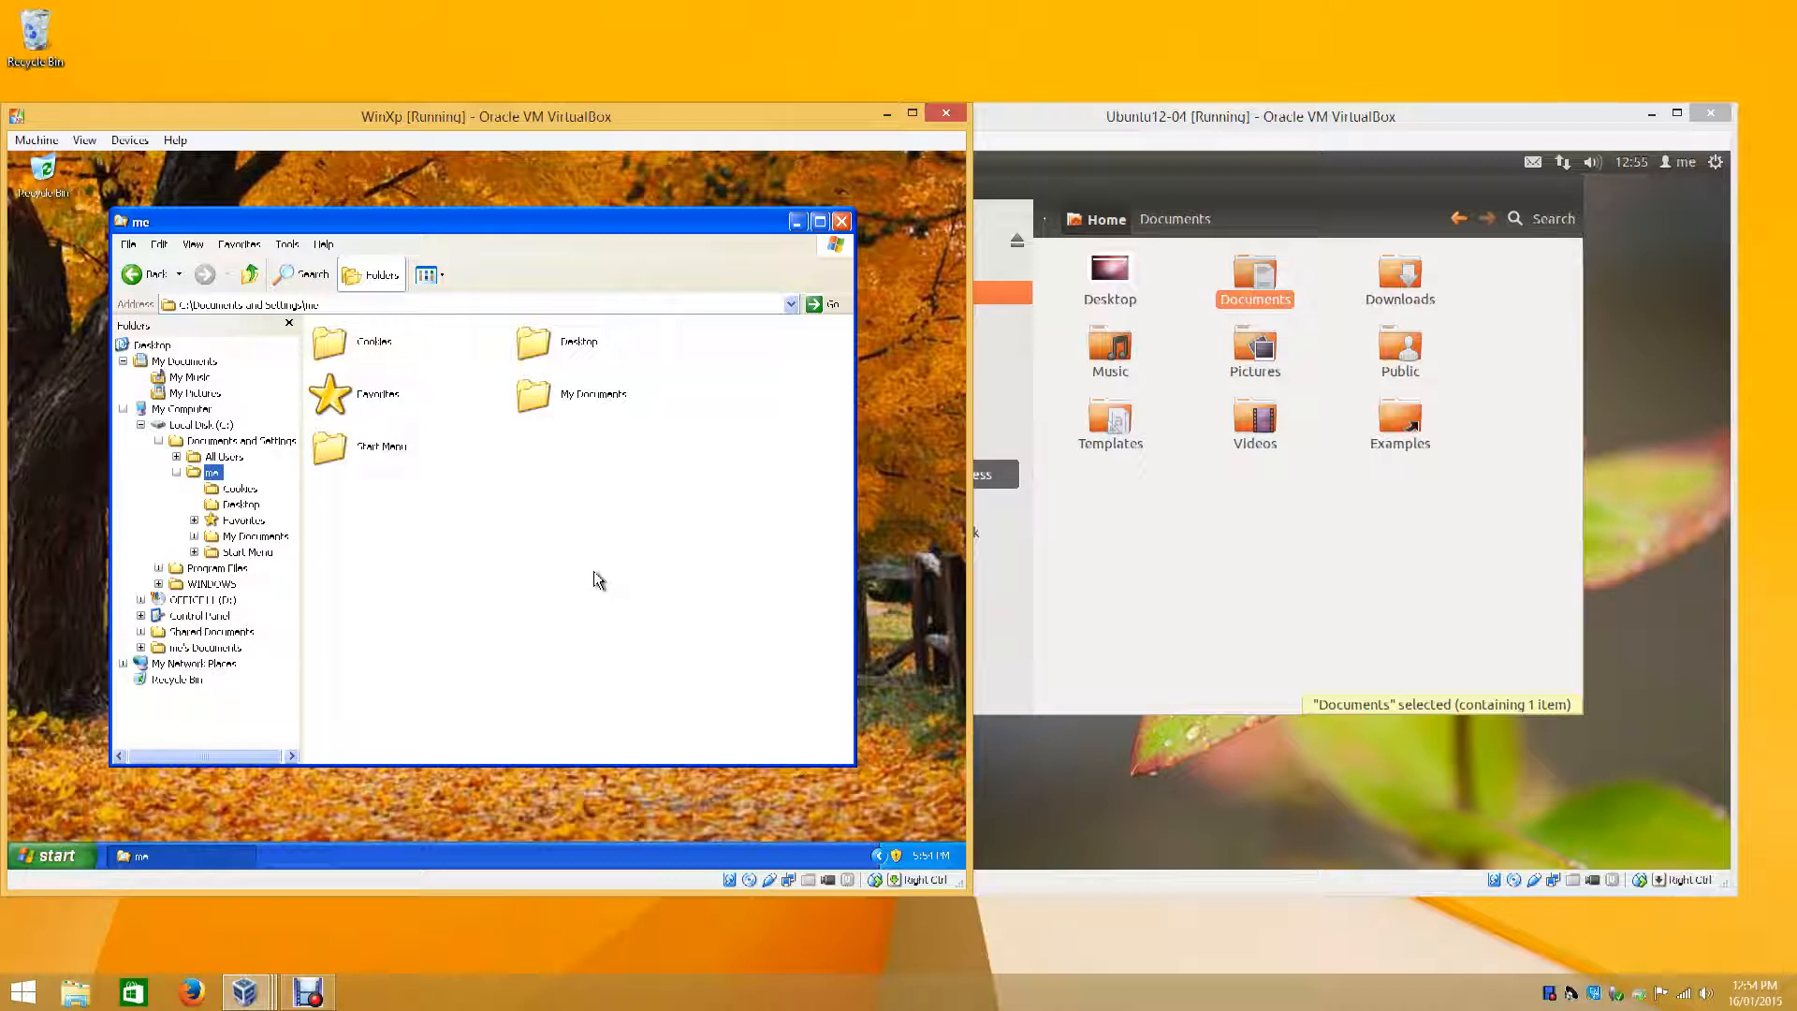
# - Copy the Sunset image from the Sample Pictures folder, reached through My Pictures in XP's My Documents
pyautogui.click(255, 537)
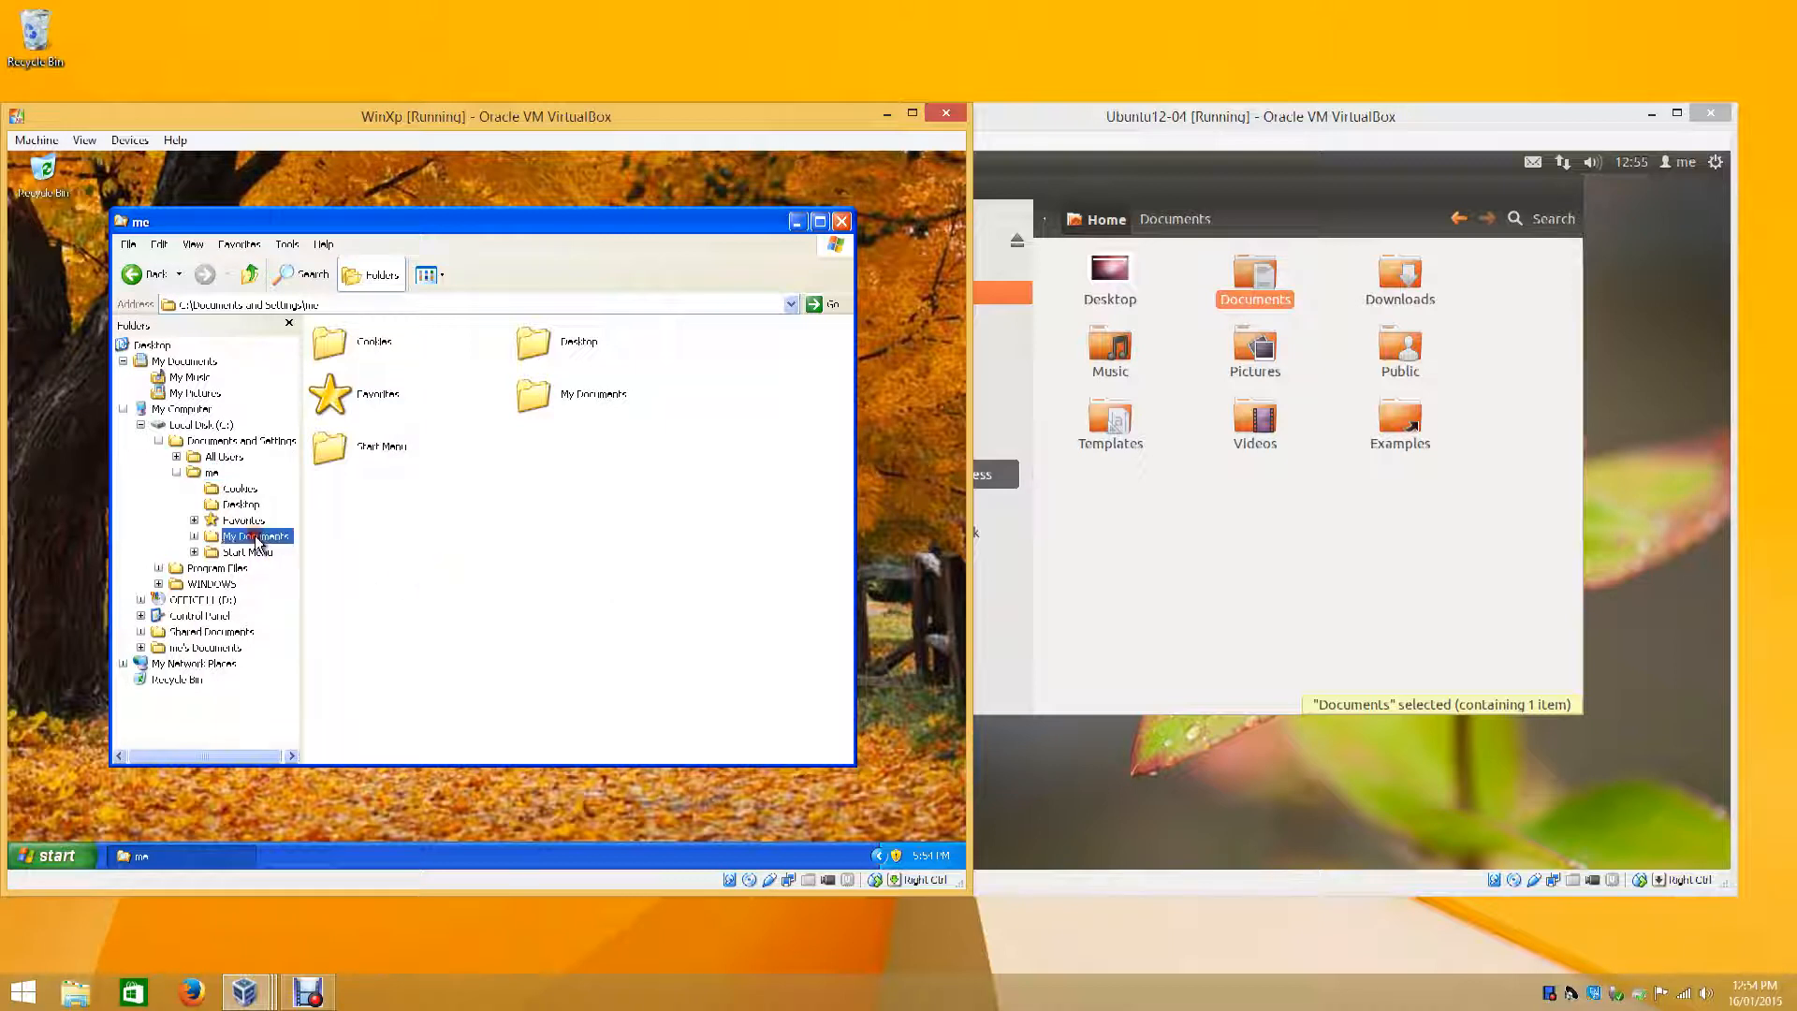
pyautogui.click(266, 568)
pyautogui.click(360, 400)
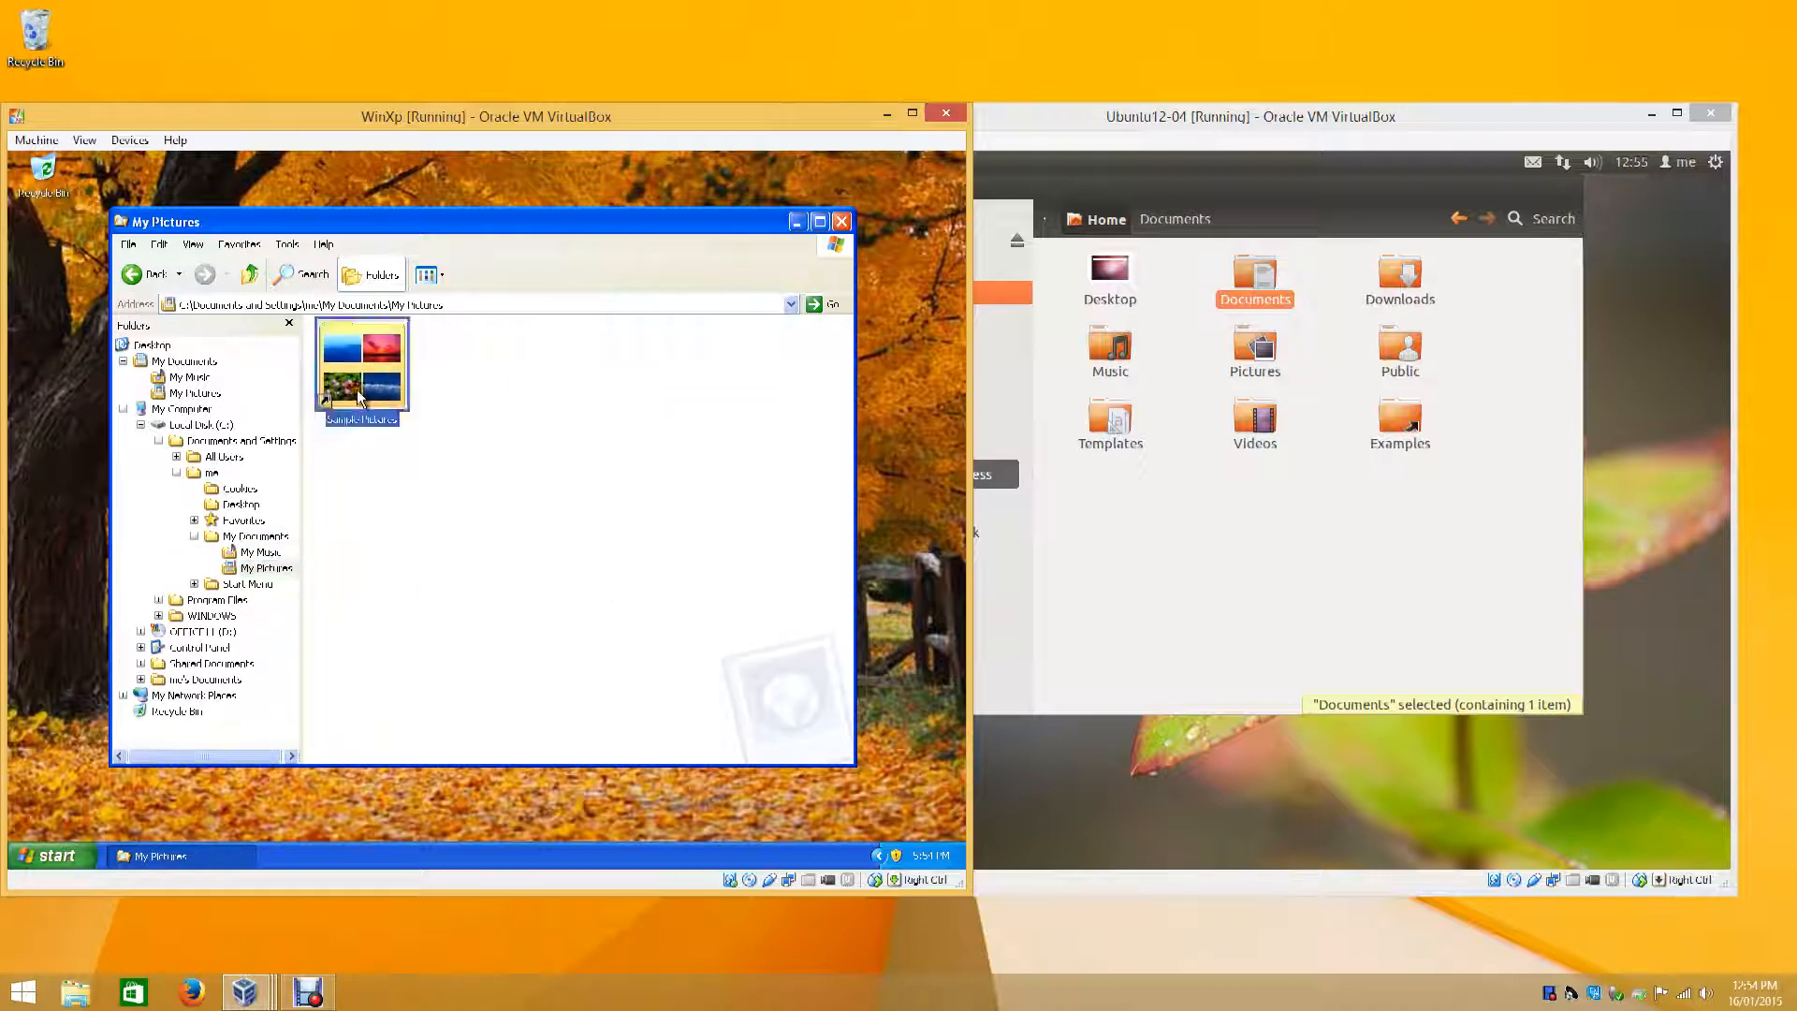
pyautogui.doubleClick(360, 399)
pyautogui.rightClick(491, 659)
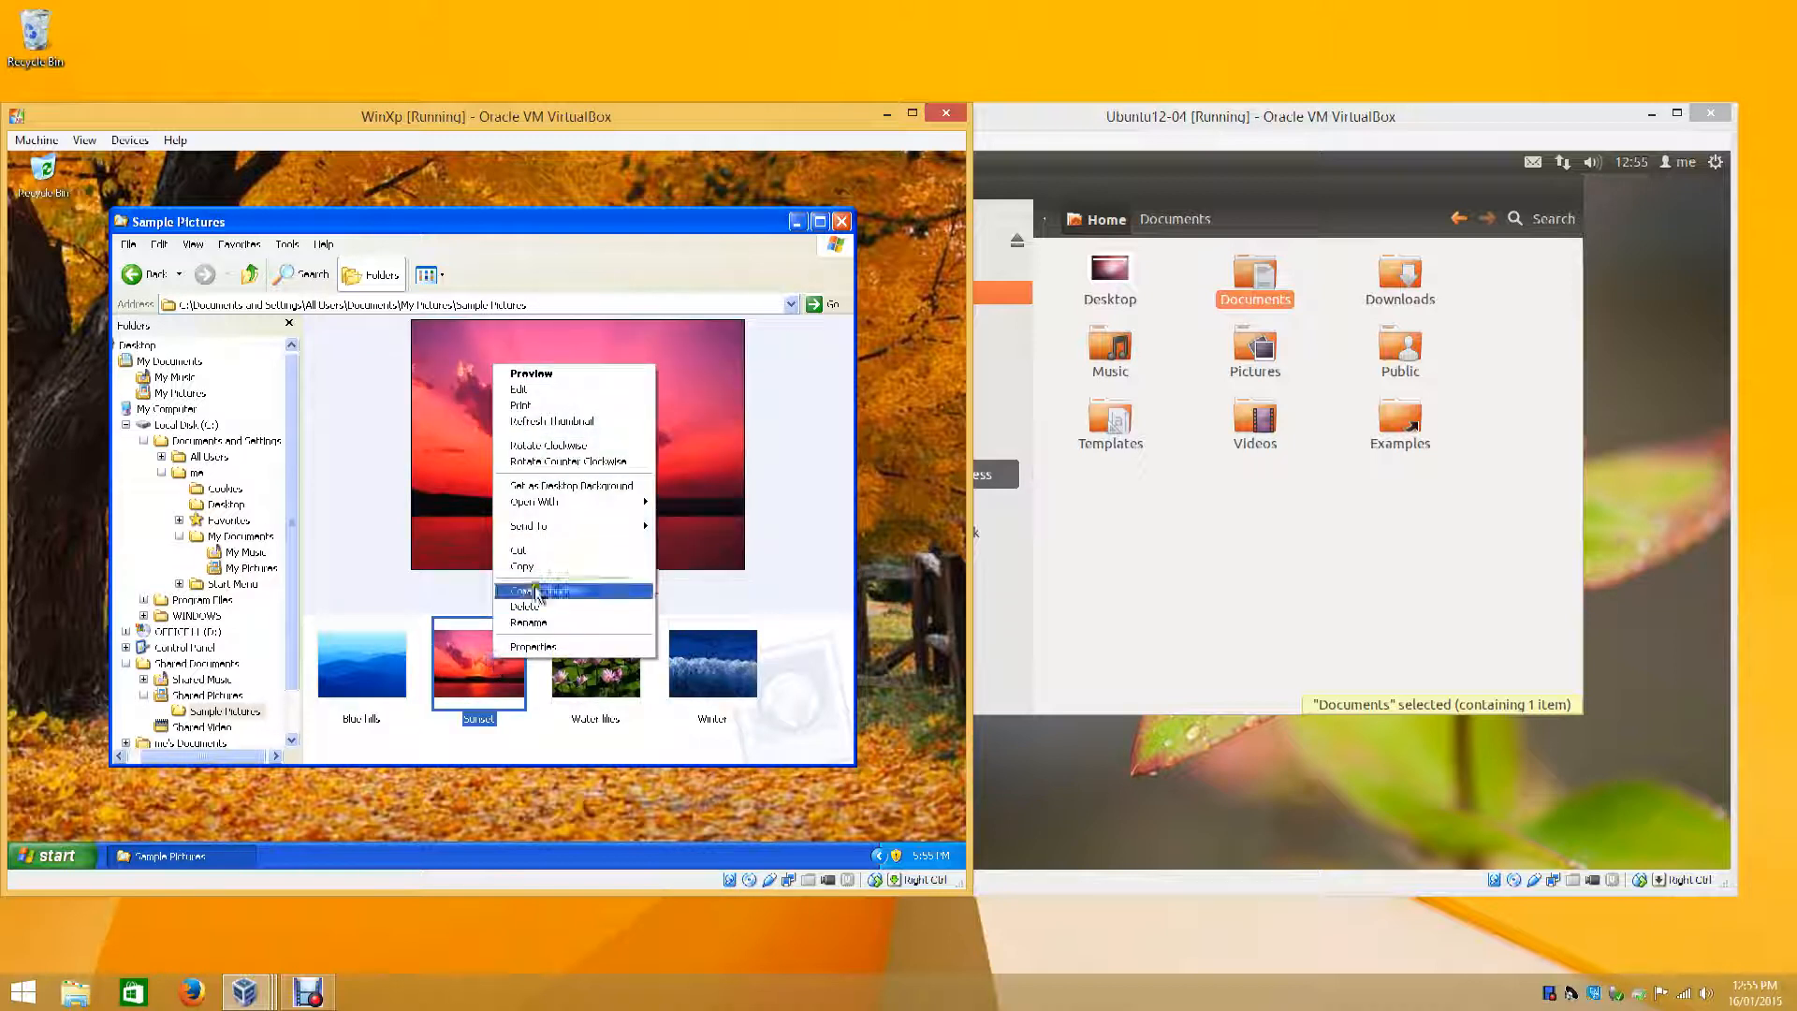
pyautogui.click(546, 567)
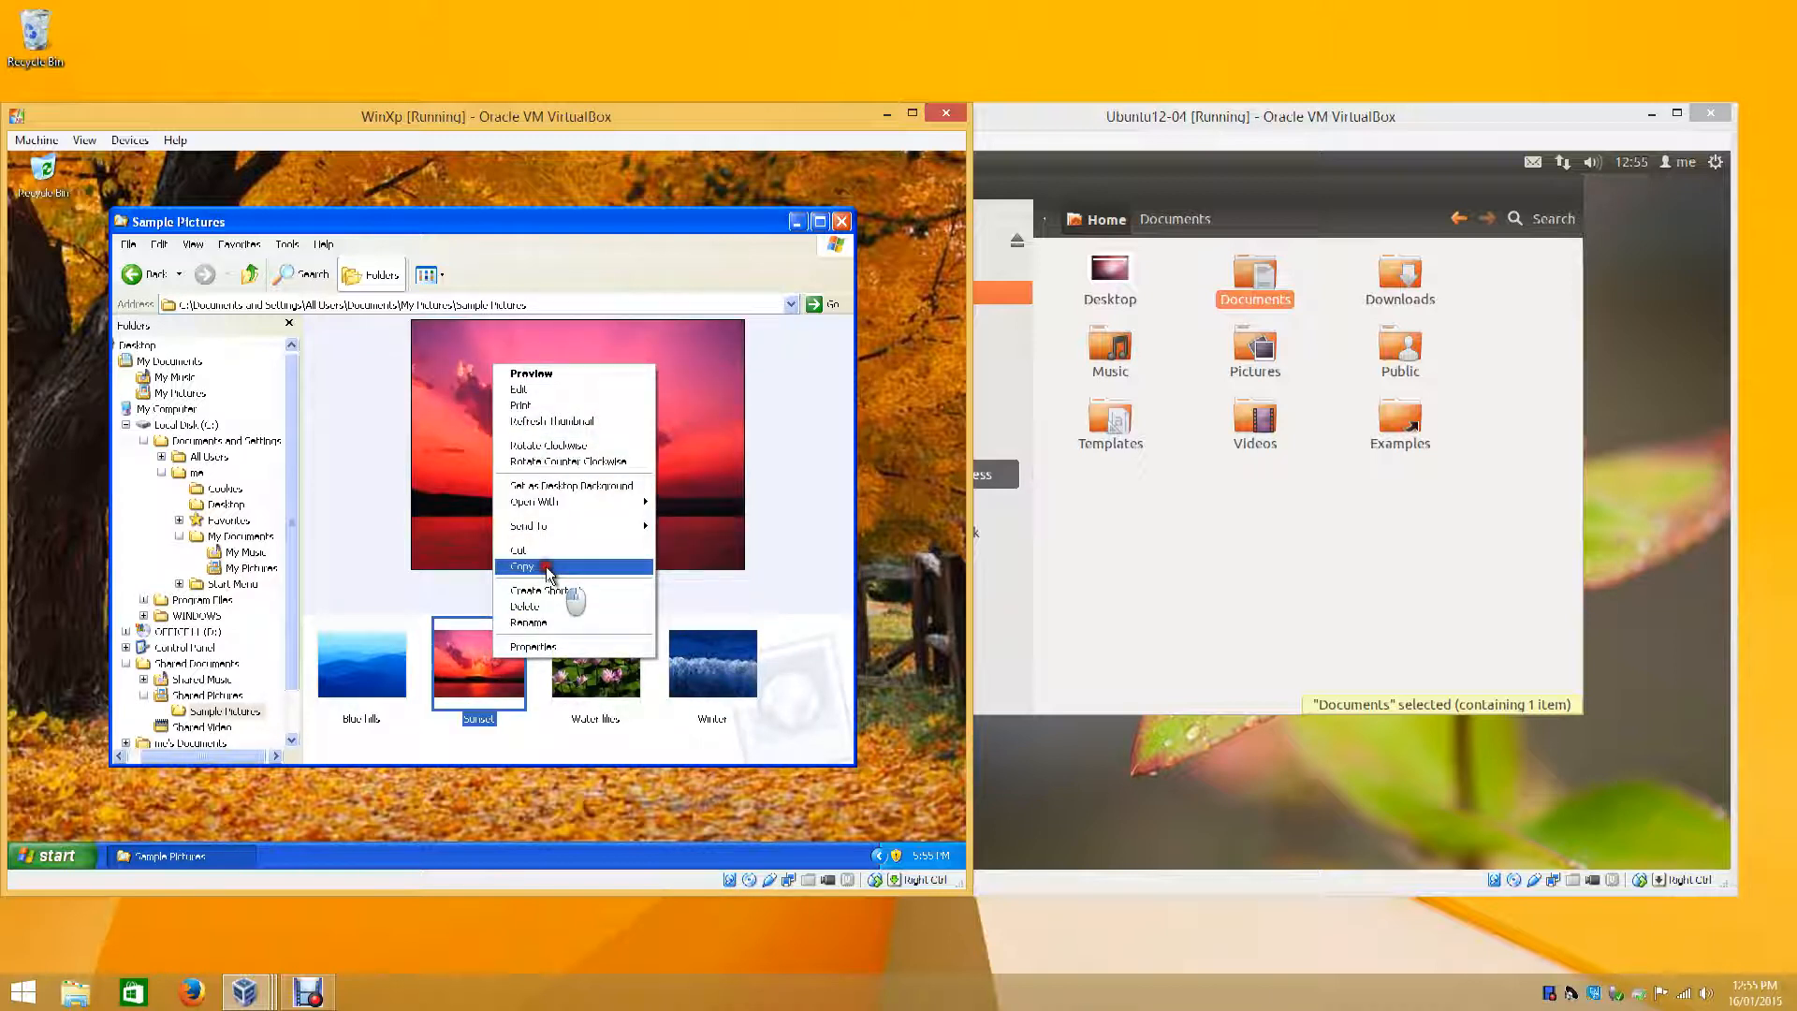
pyautogui.click(159, 244)
pyautogui.click(159, 244)
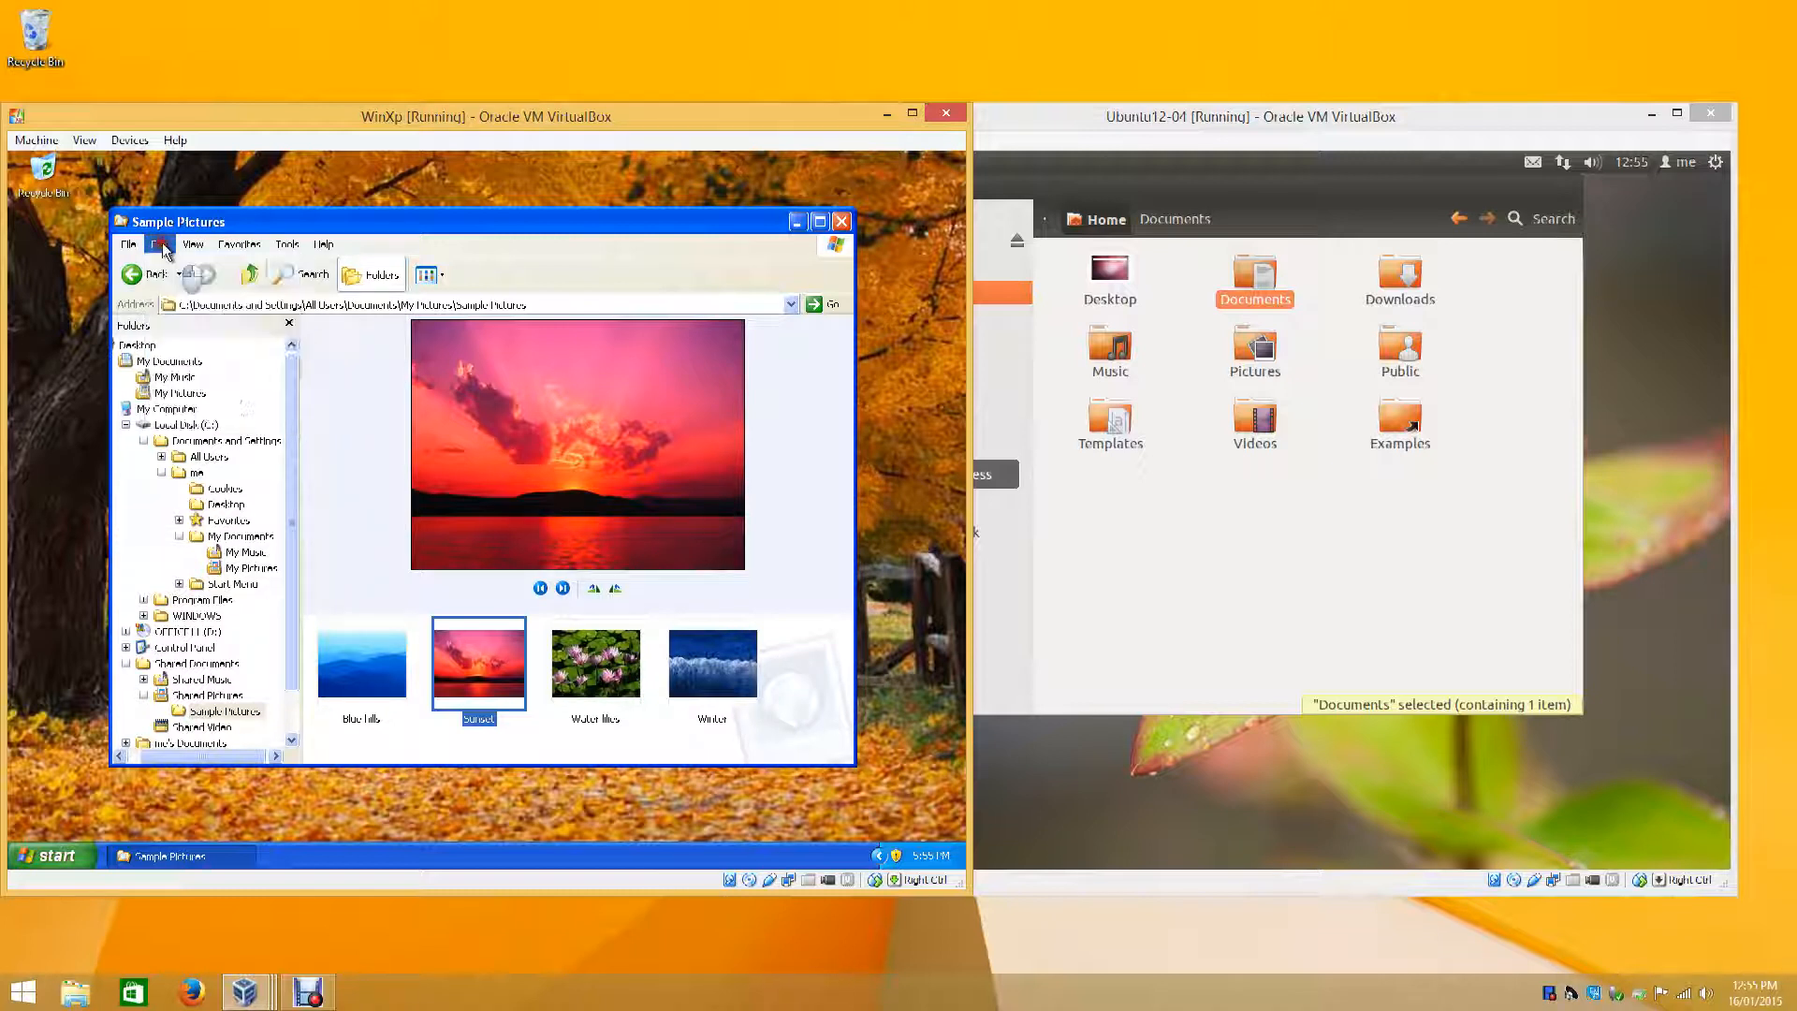
# - Paste the copied Sunset image into the Desktop folder of XP's "me" user folder and deselect it
pyautogui.click(197, 473)
pyautogui.click(228, 504)
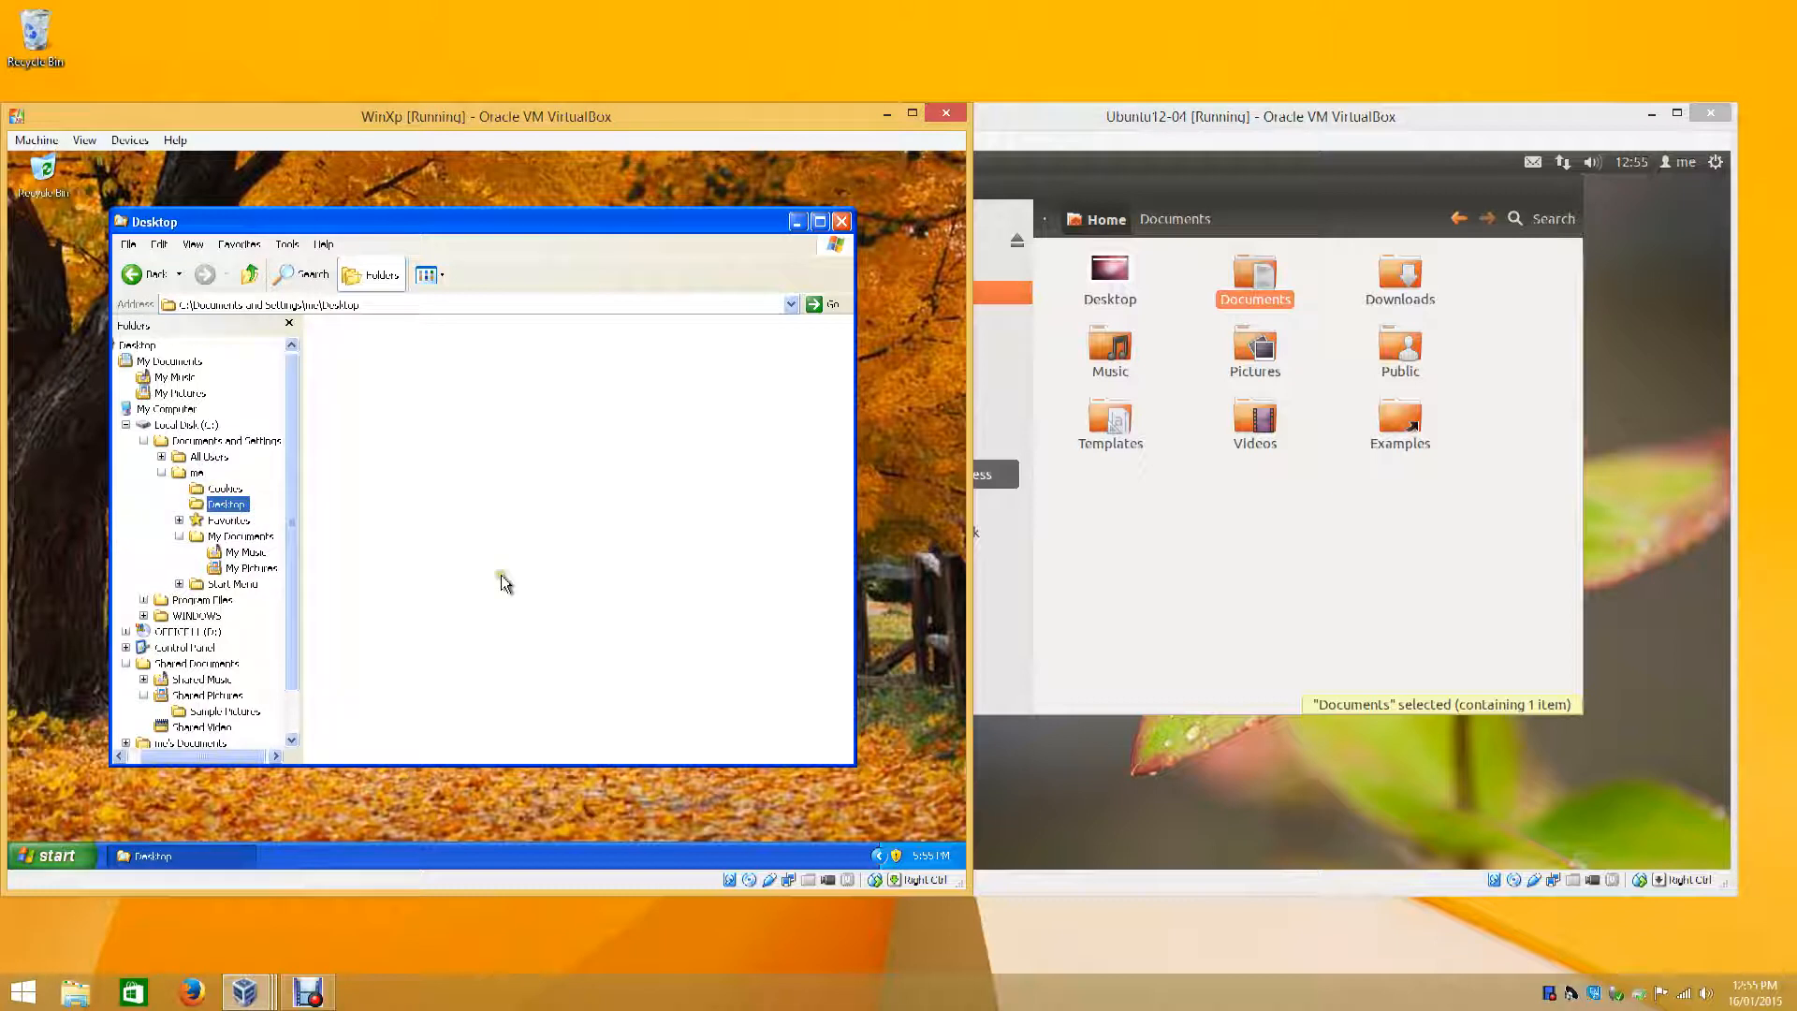
pyautogui.rightClick(429, 432)
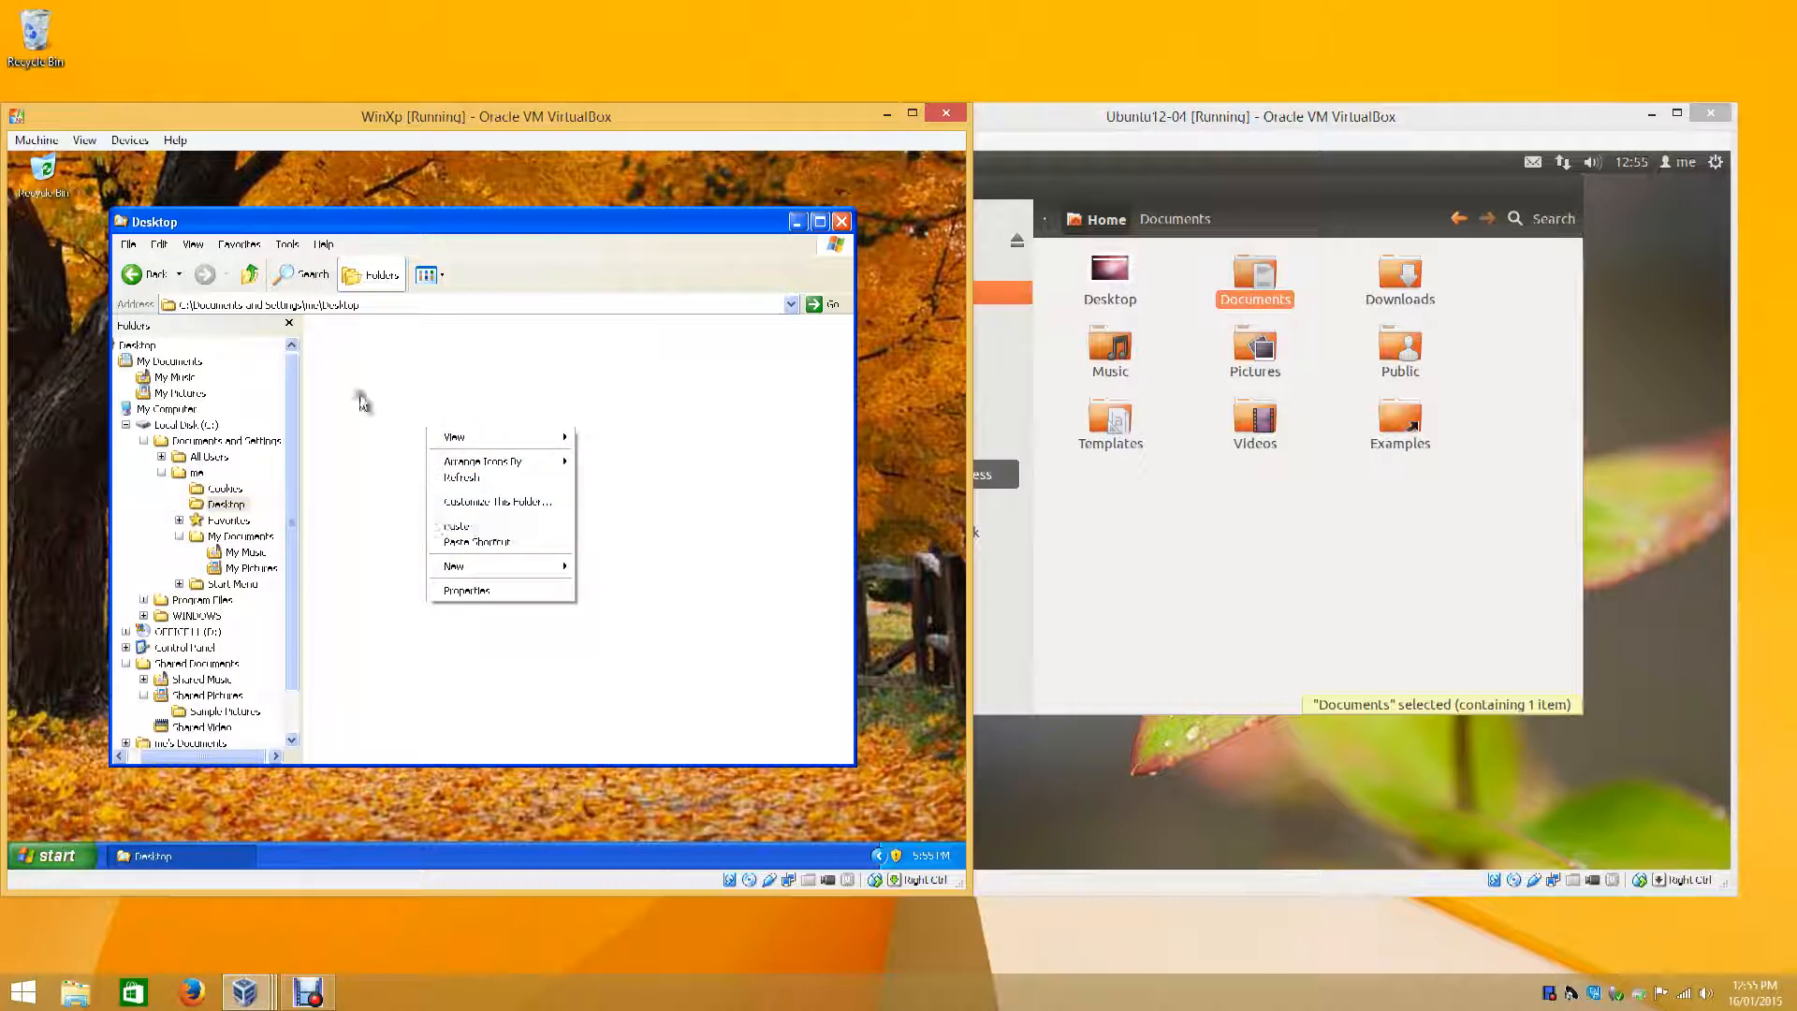
pyautogui.click(160, 244)
pyautogui.click(281, 313)
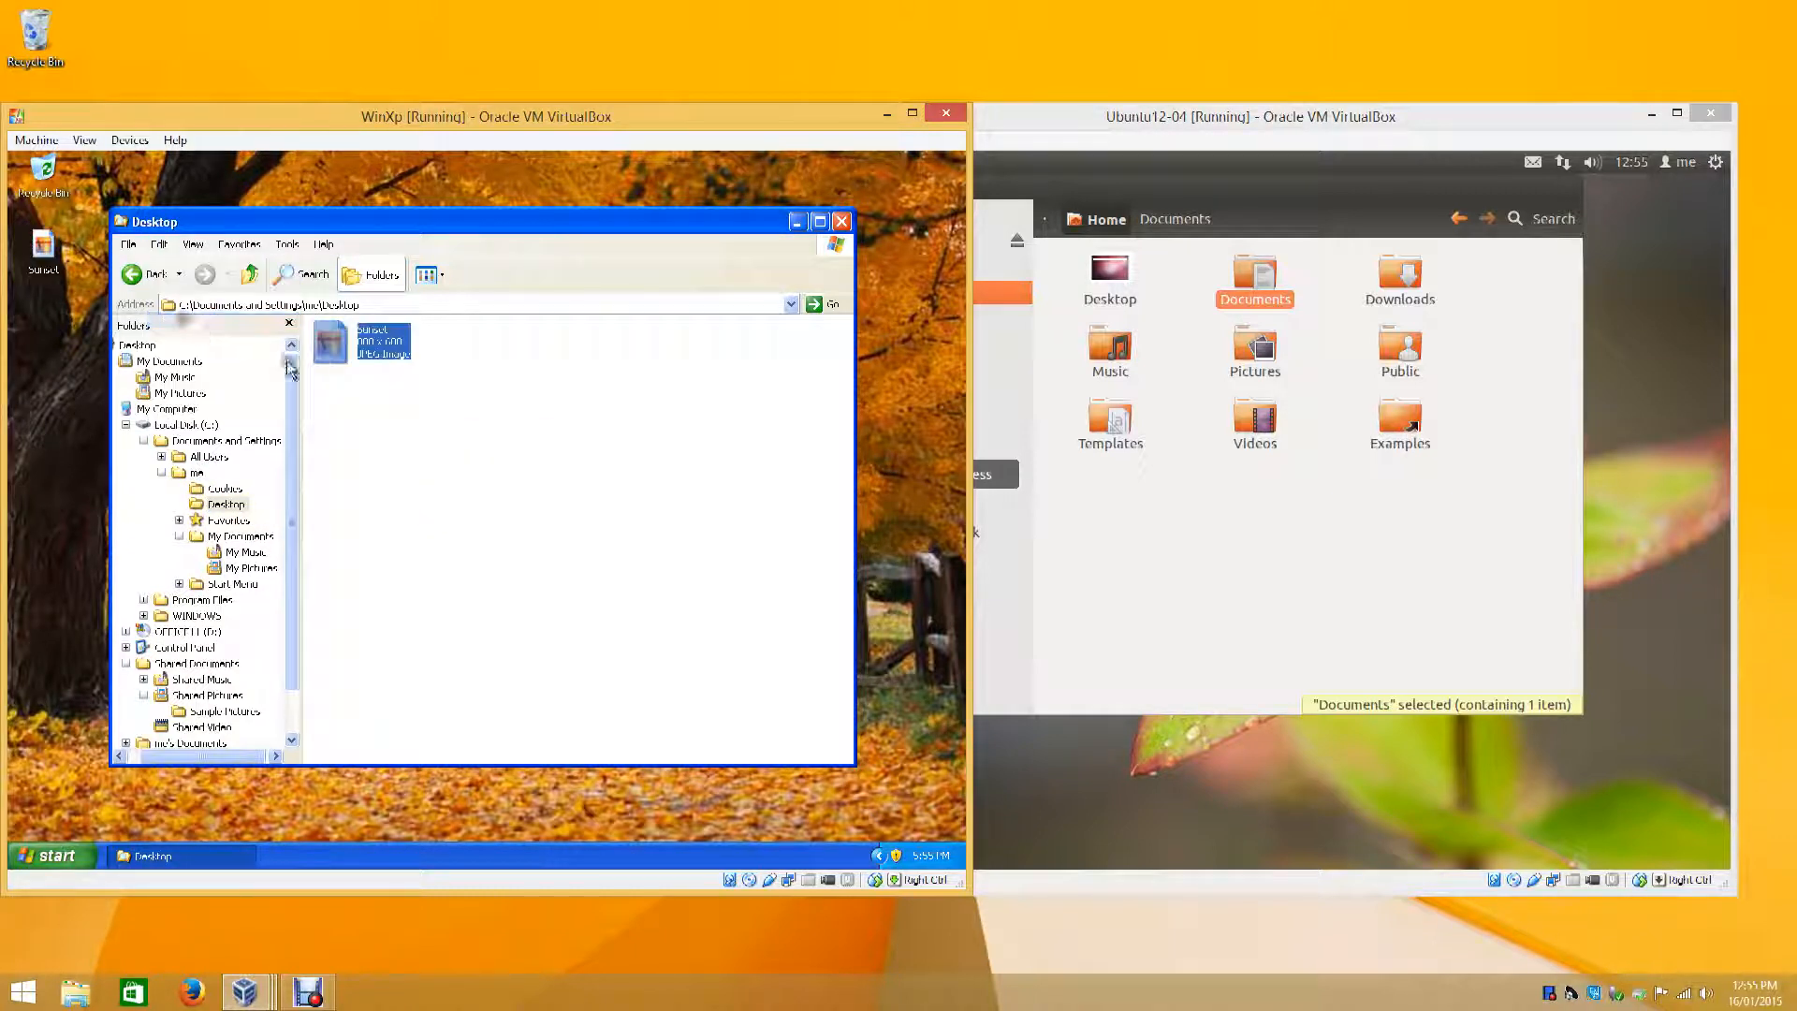
pyautogui.click(399, 470)
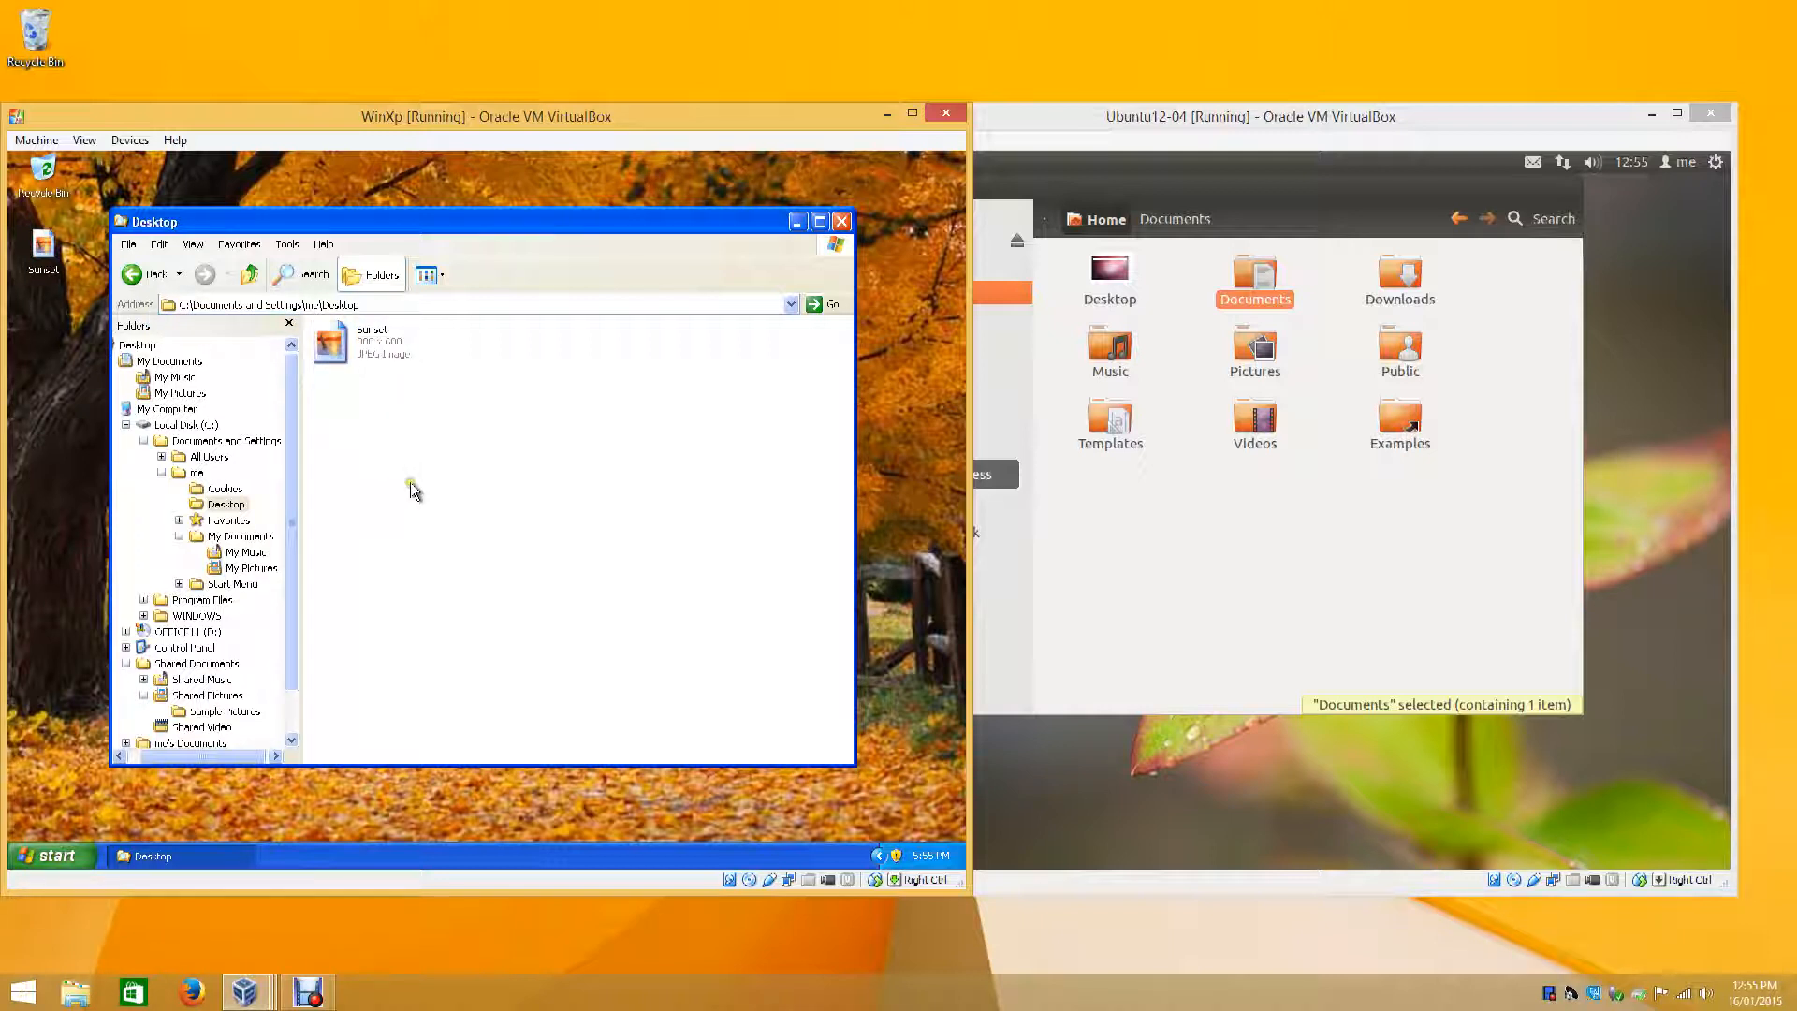
# - Close XP's Desktop folder window, and copy autorun.inf from Ubuntu's Documents folder into the Home folder
pyautogui.click(841, 221)
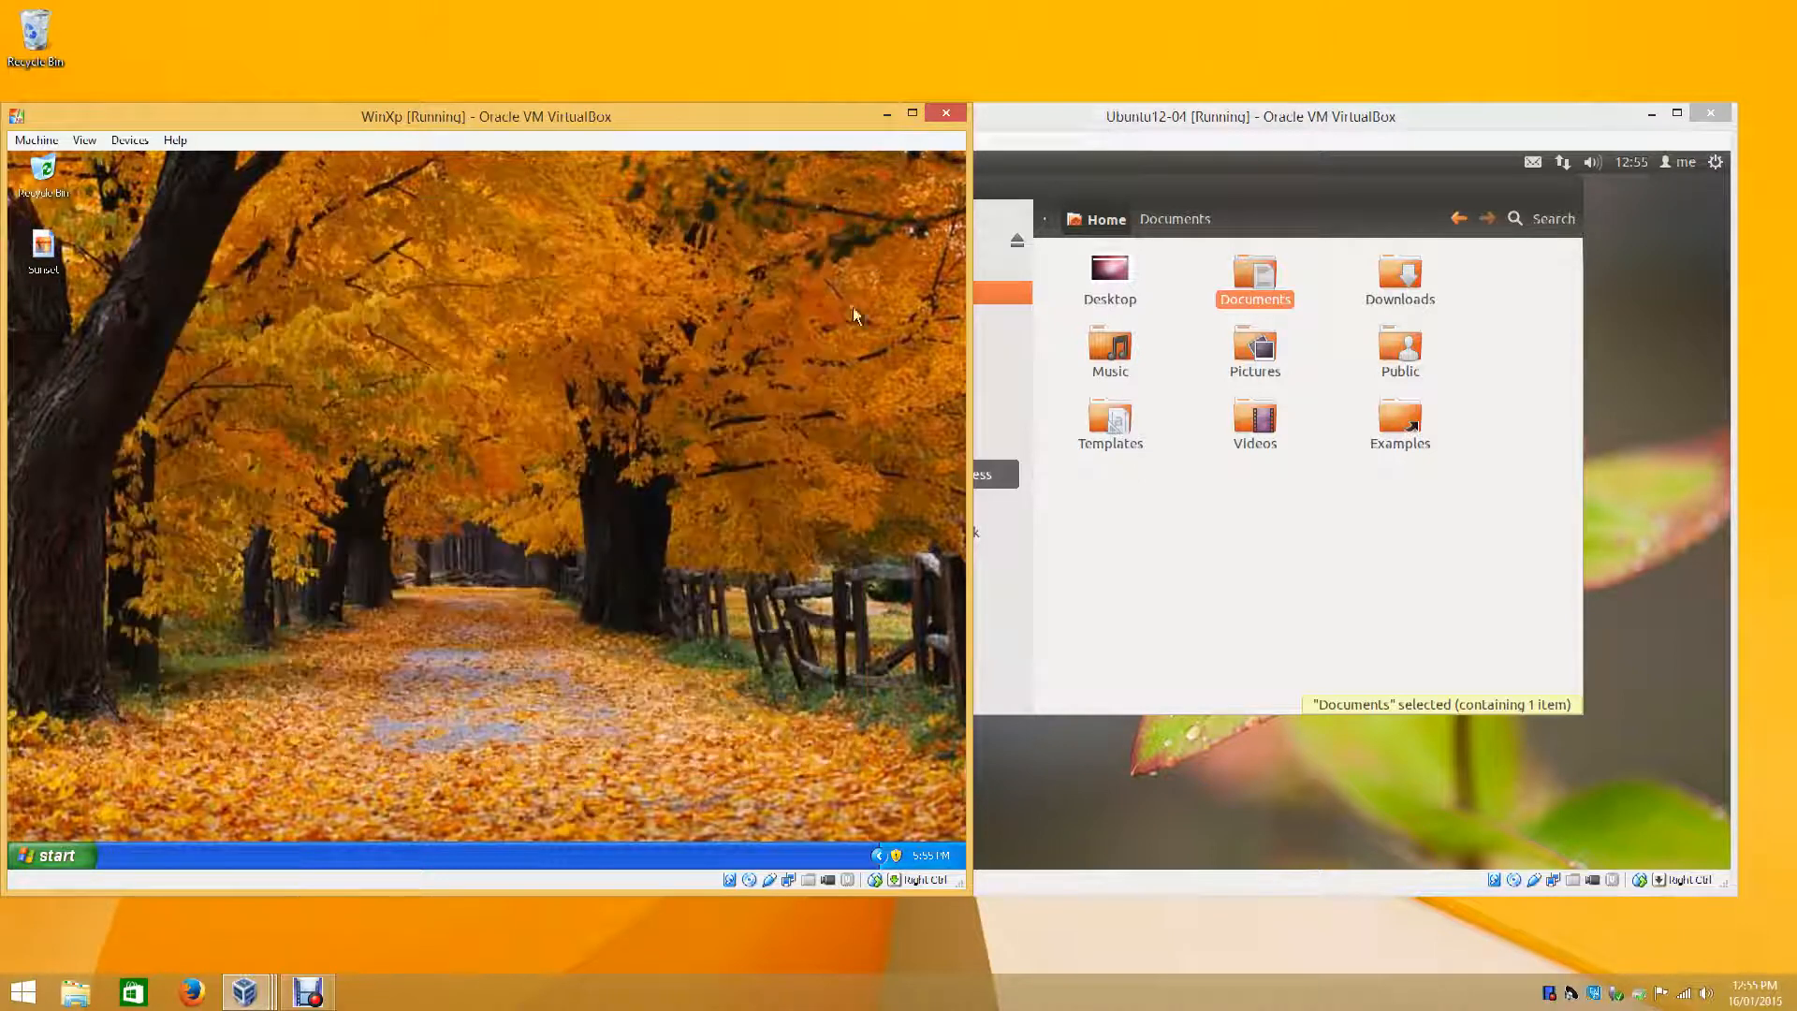
pyautogui.click(1147, 540)
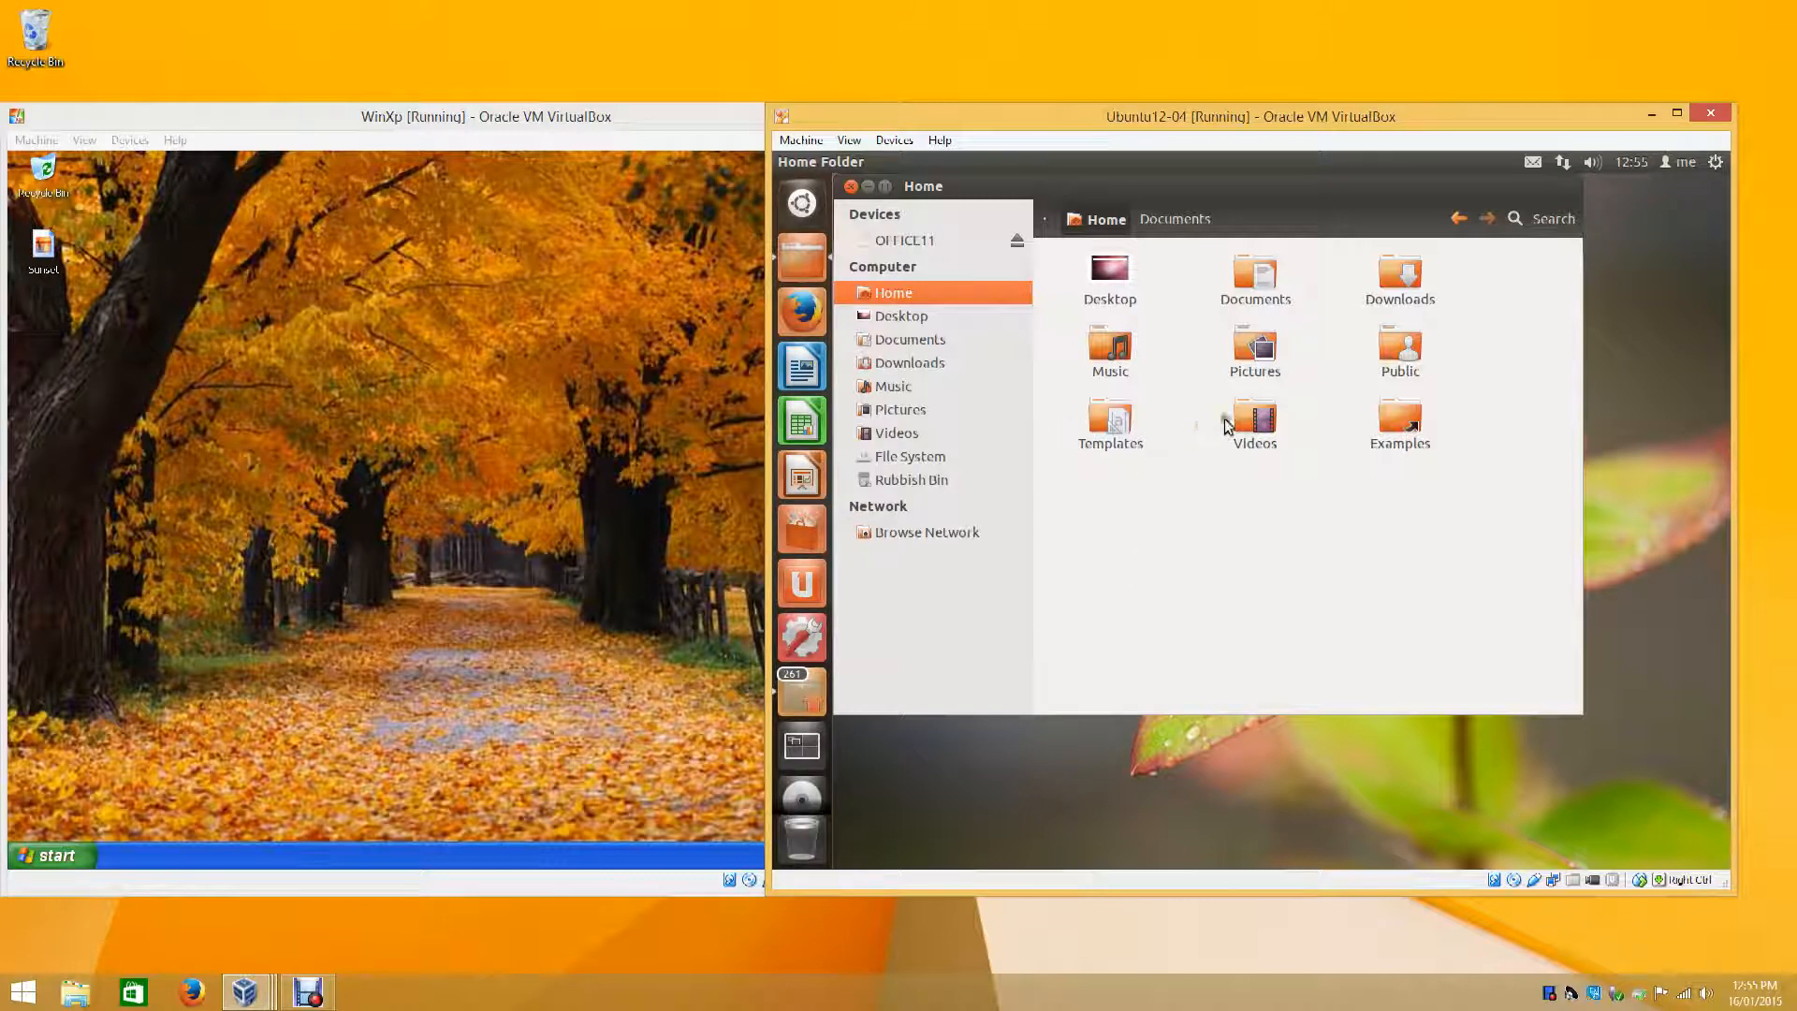
pyautogui.doubleClick(1268, 277)
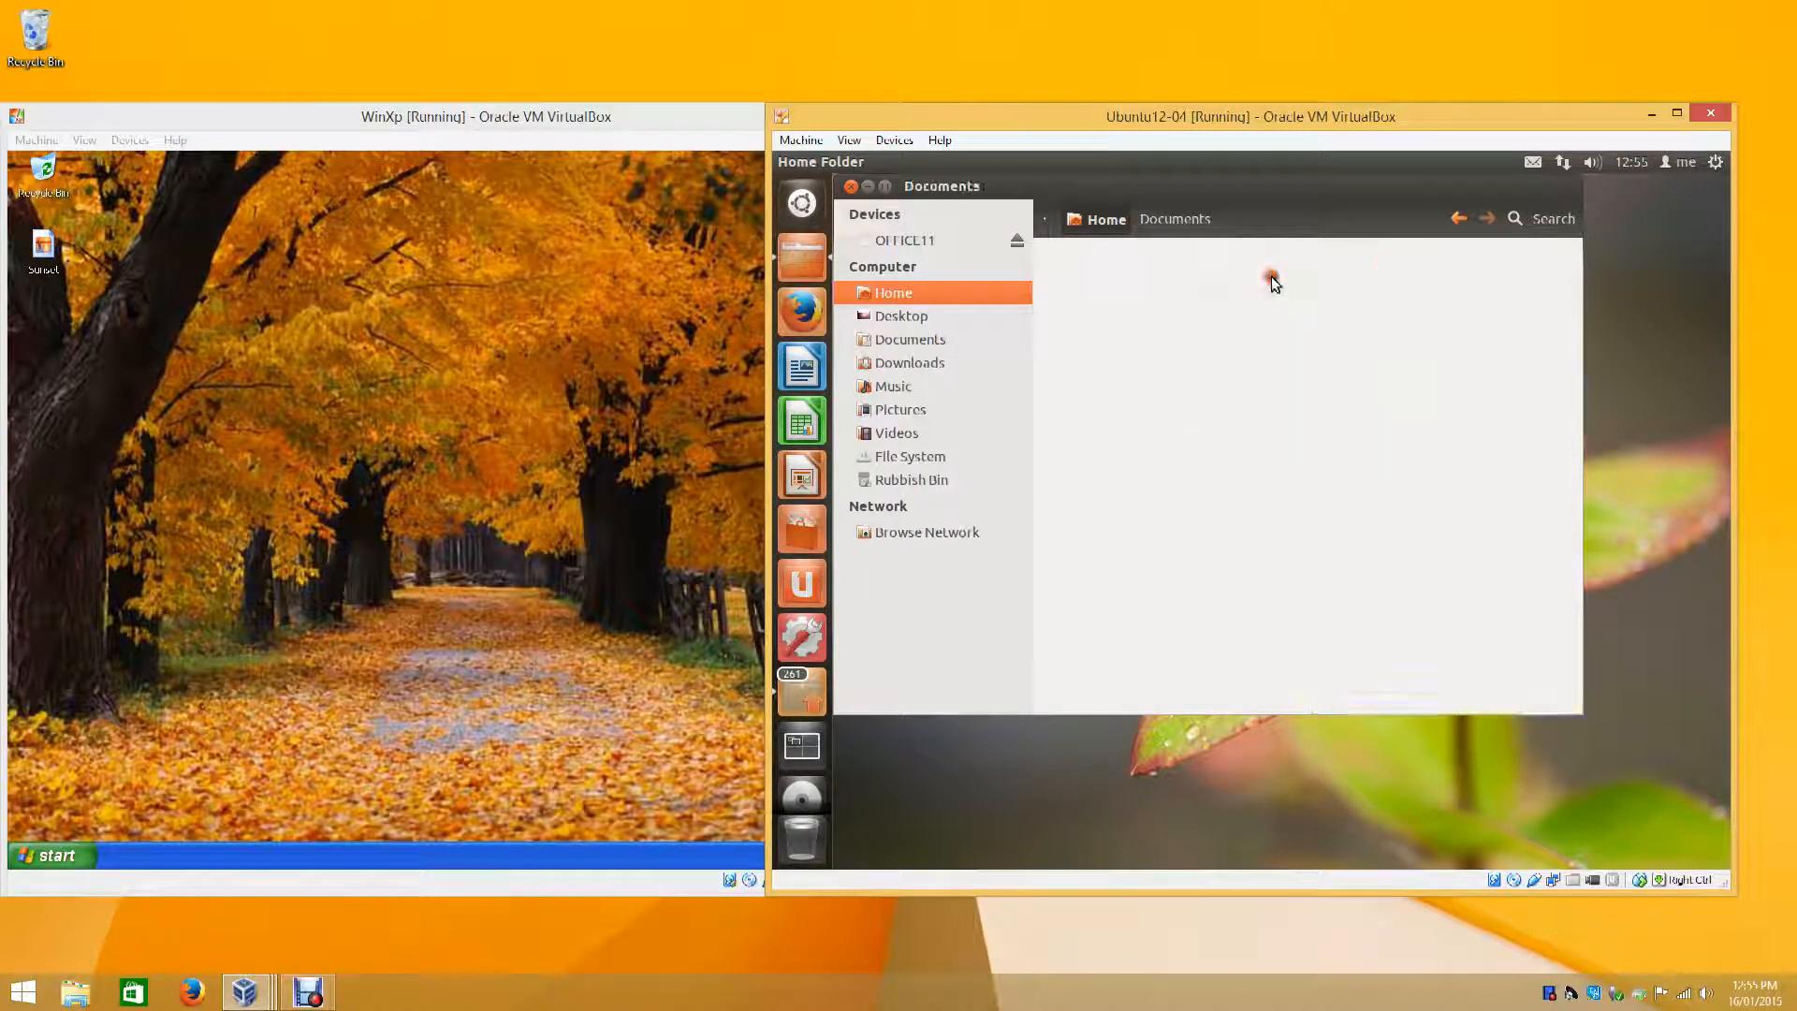
pyautogui.rightClick(1111, 270)
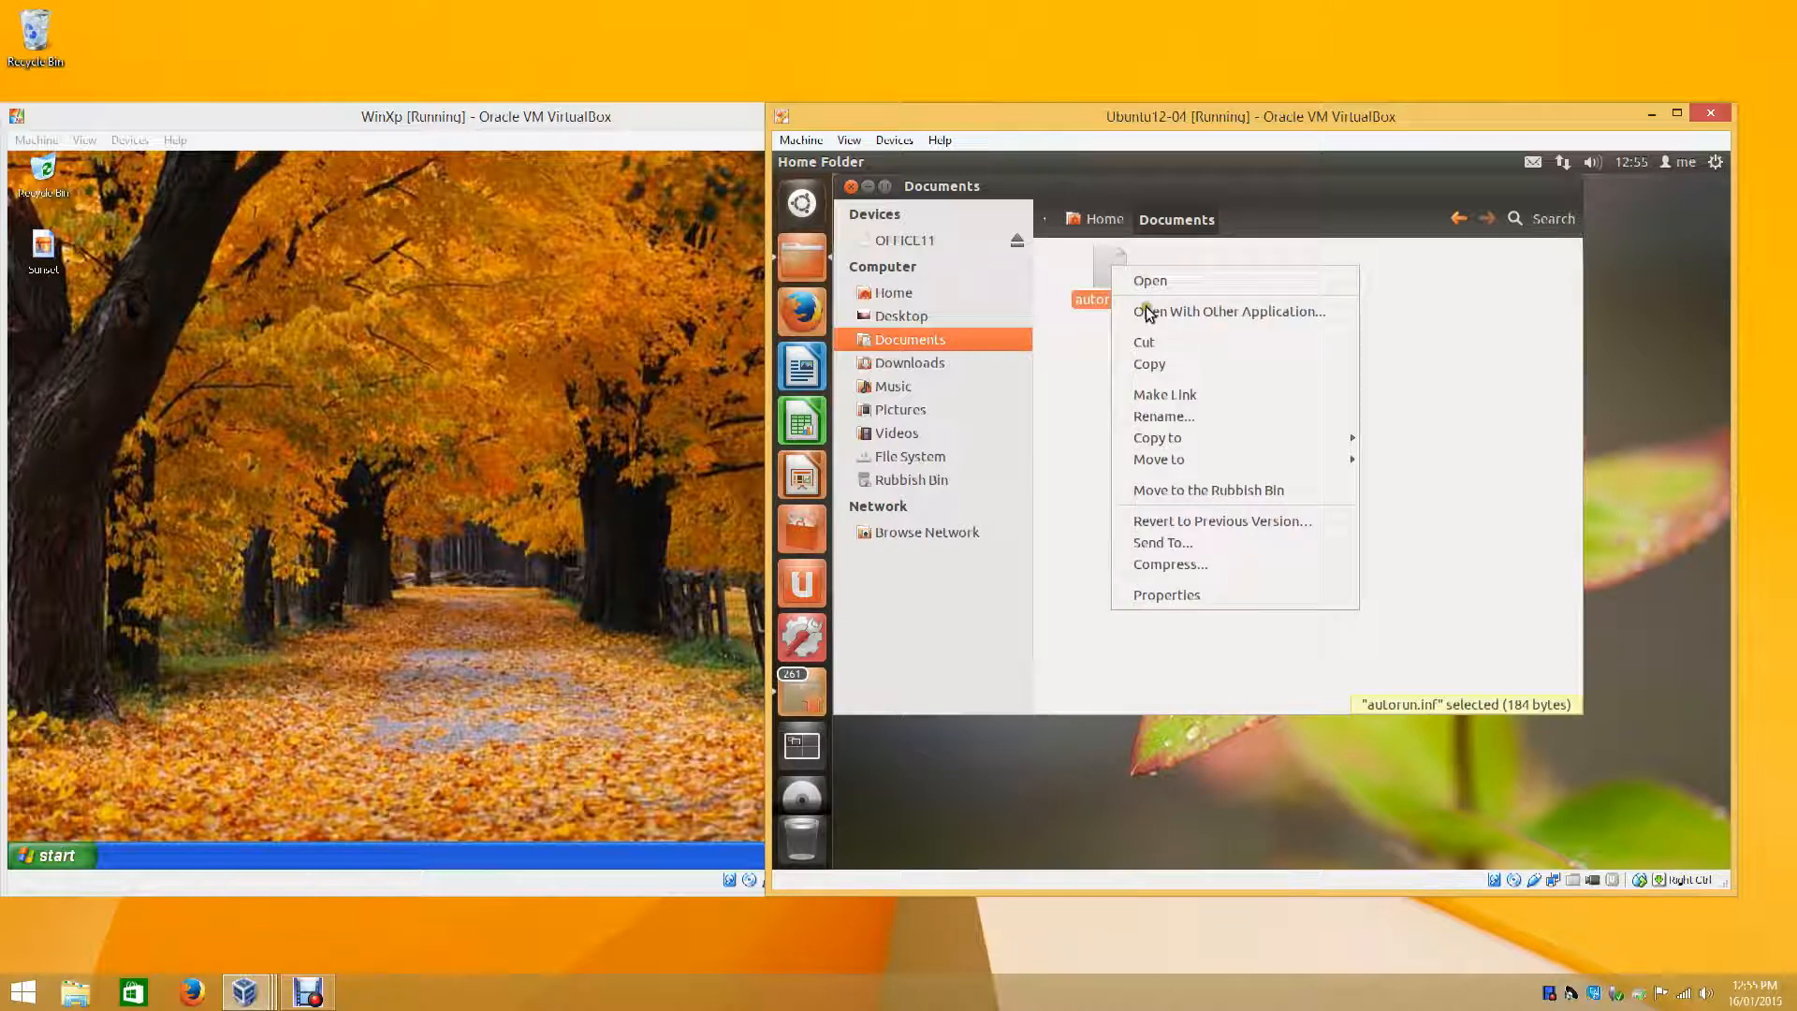
pyautogui.click(1160, 366)
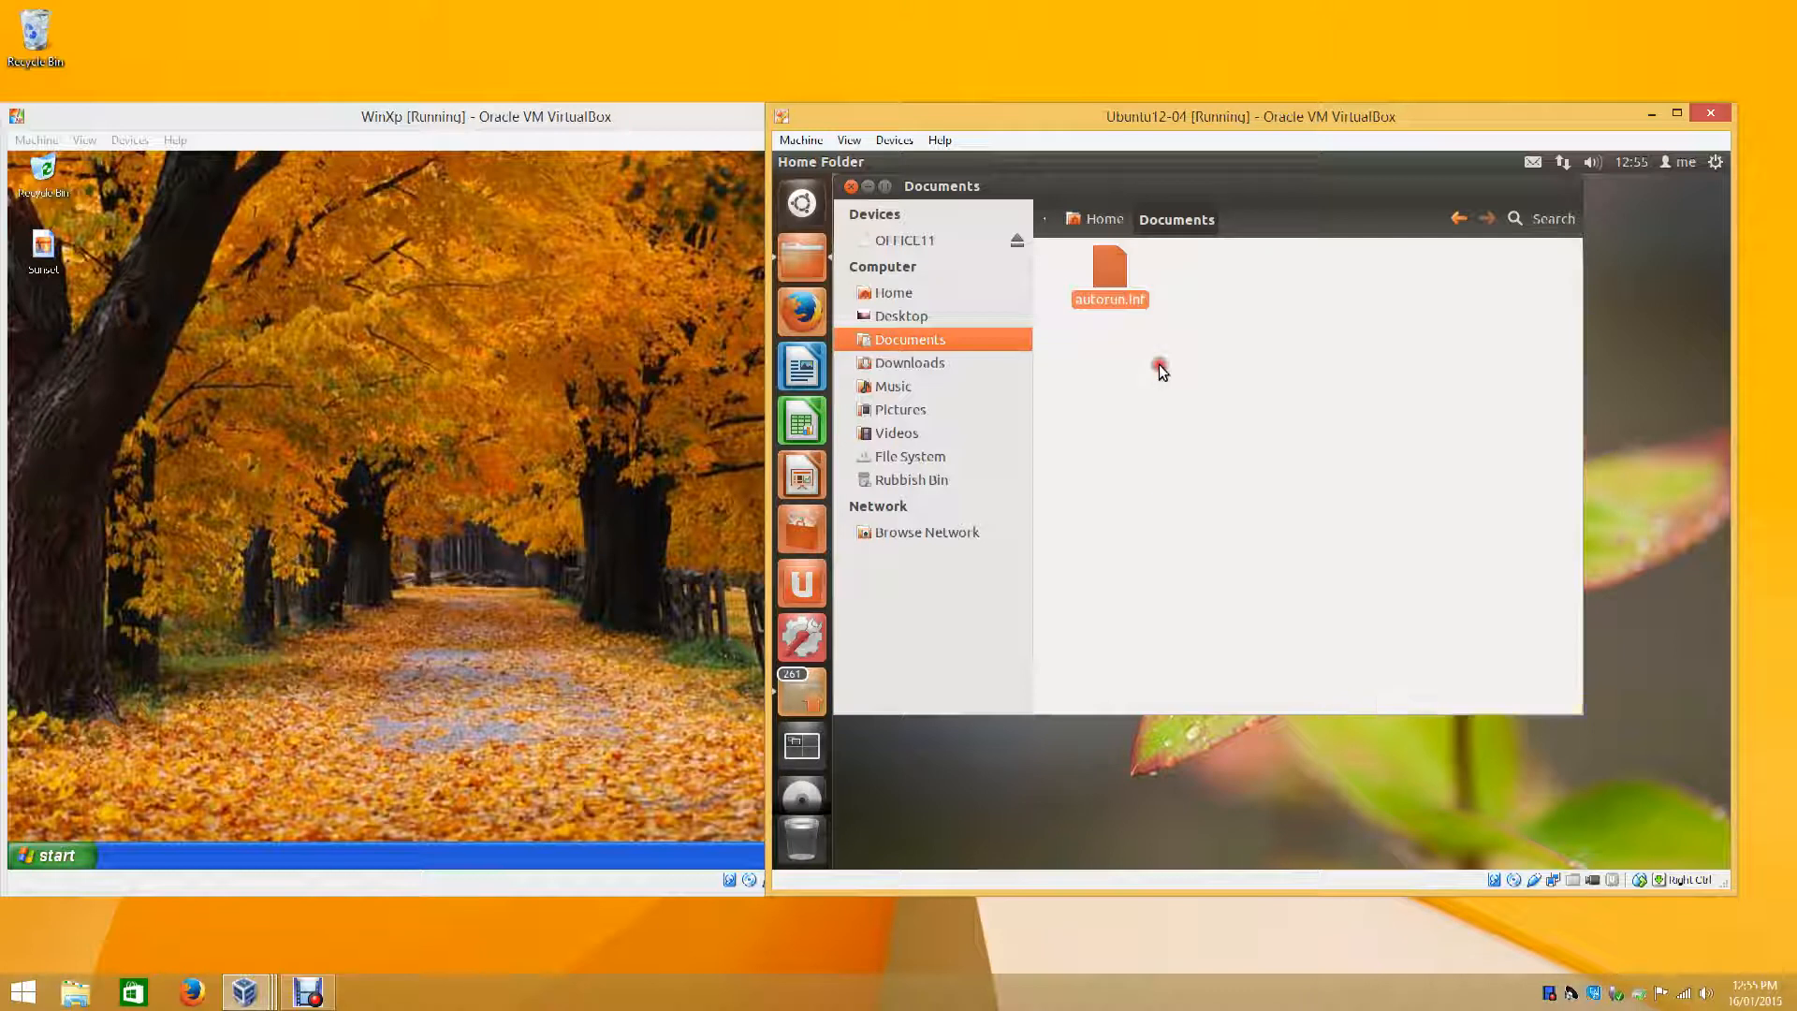
pyautogui.click(887, 294)
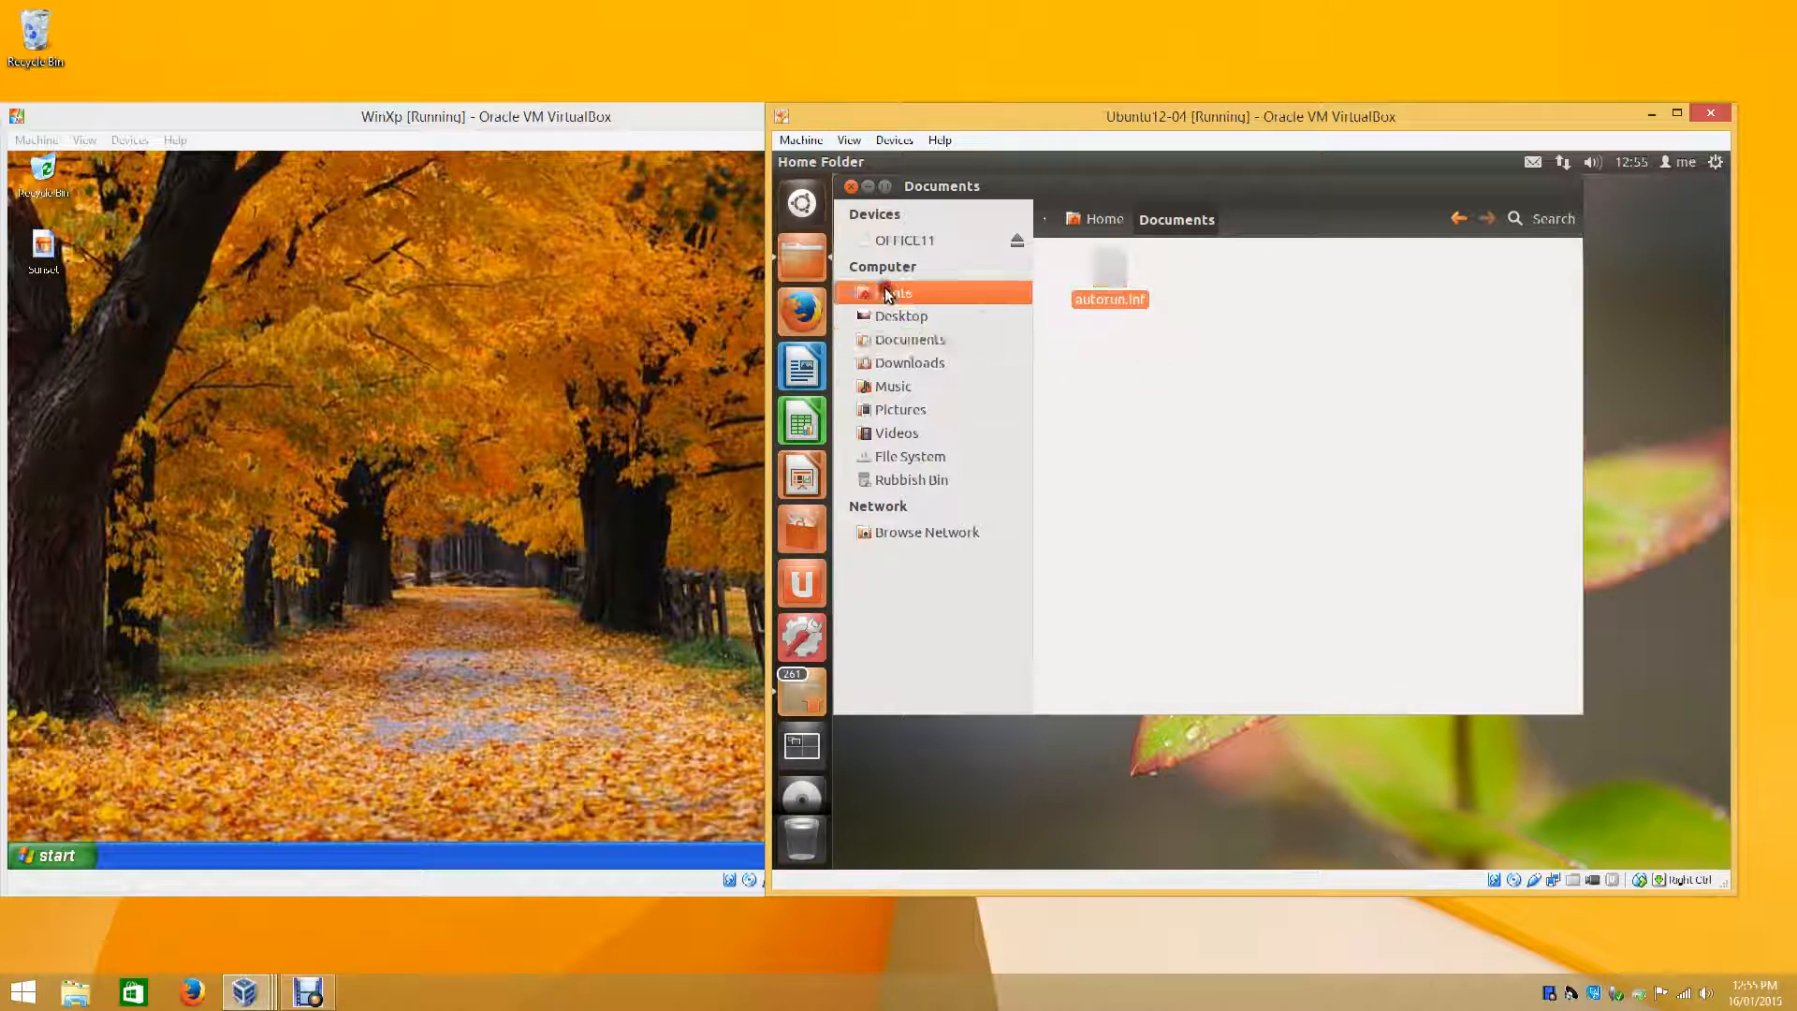
pyautogui.rightClick(1209, 510)
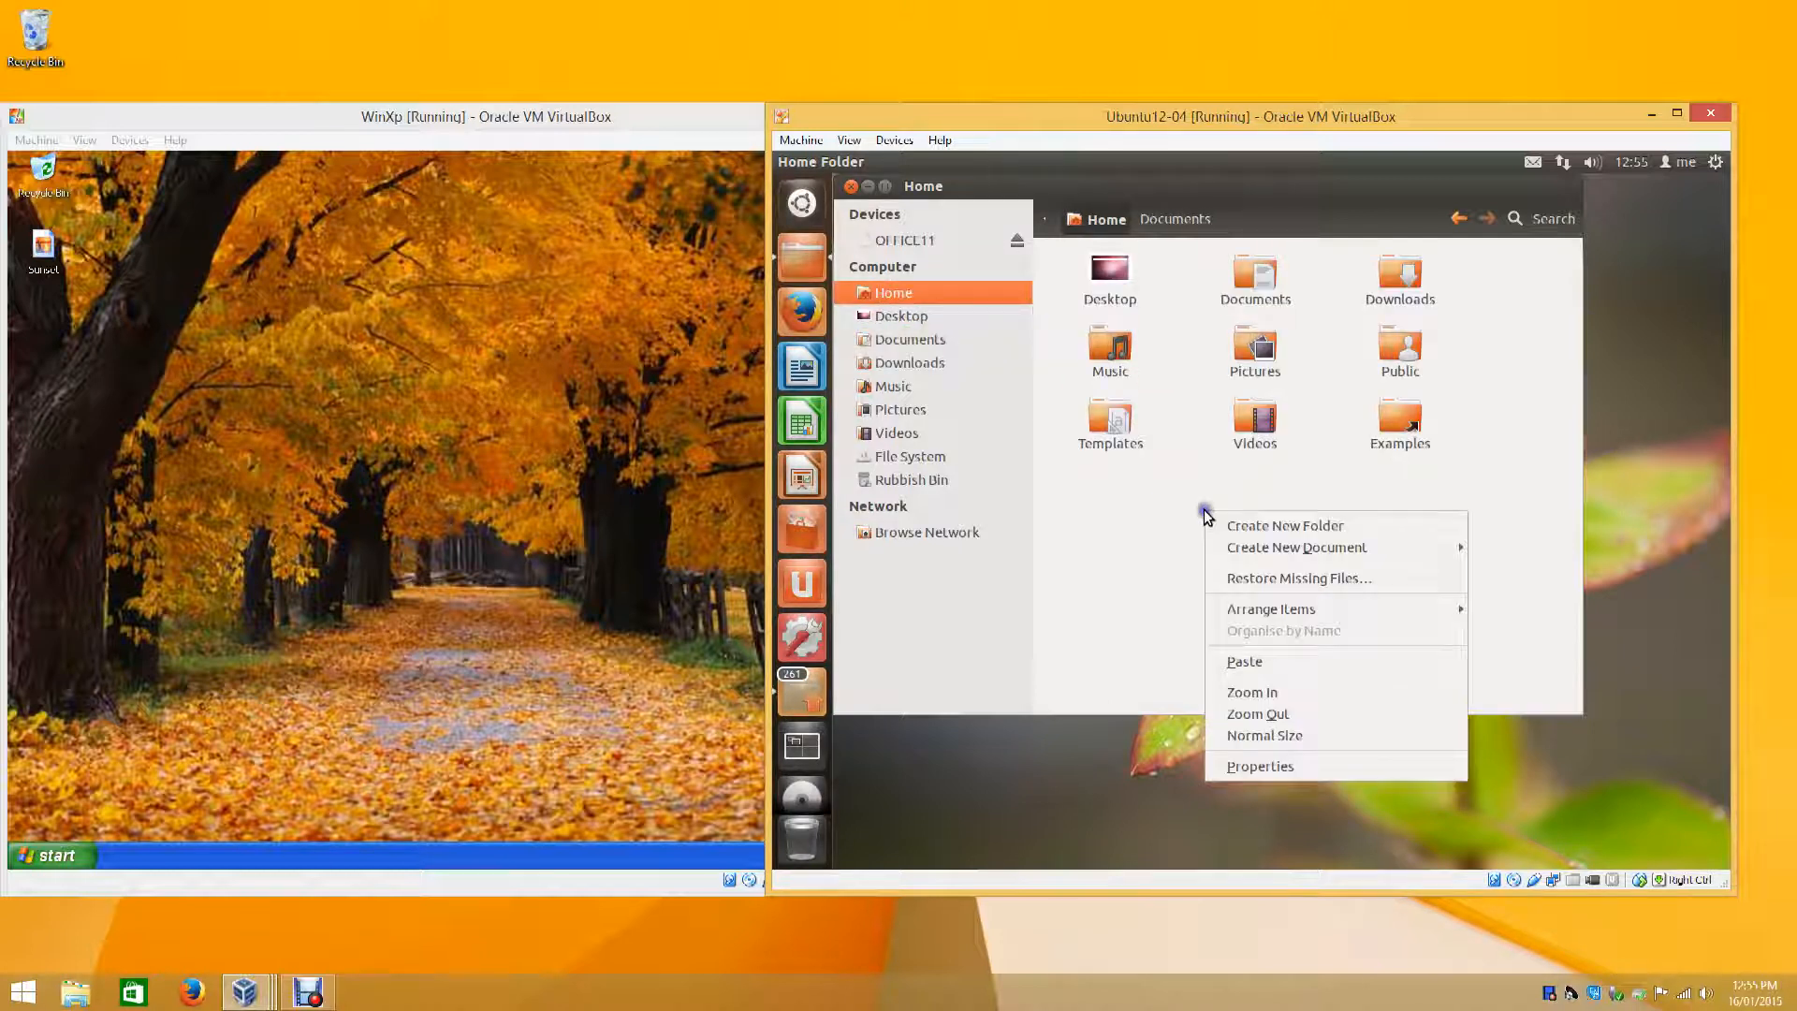
pyautogui.click(1259, 661)
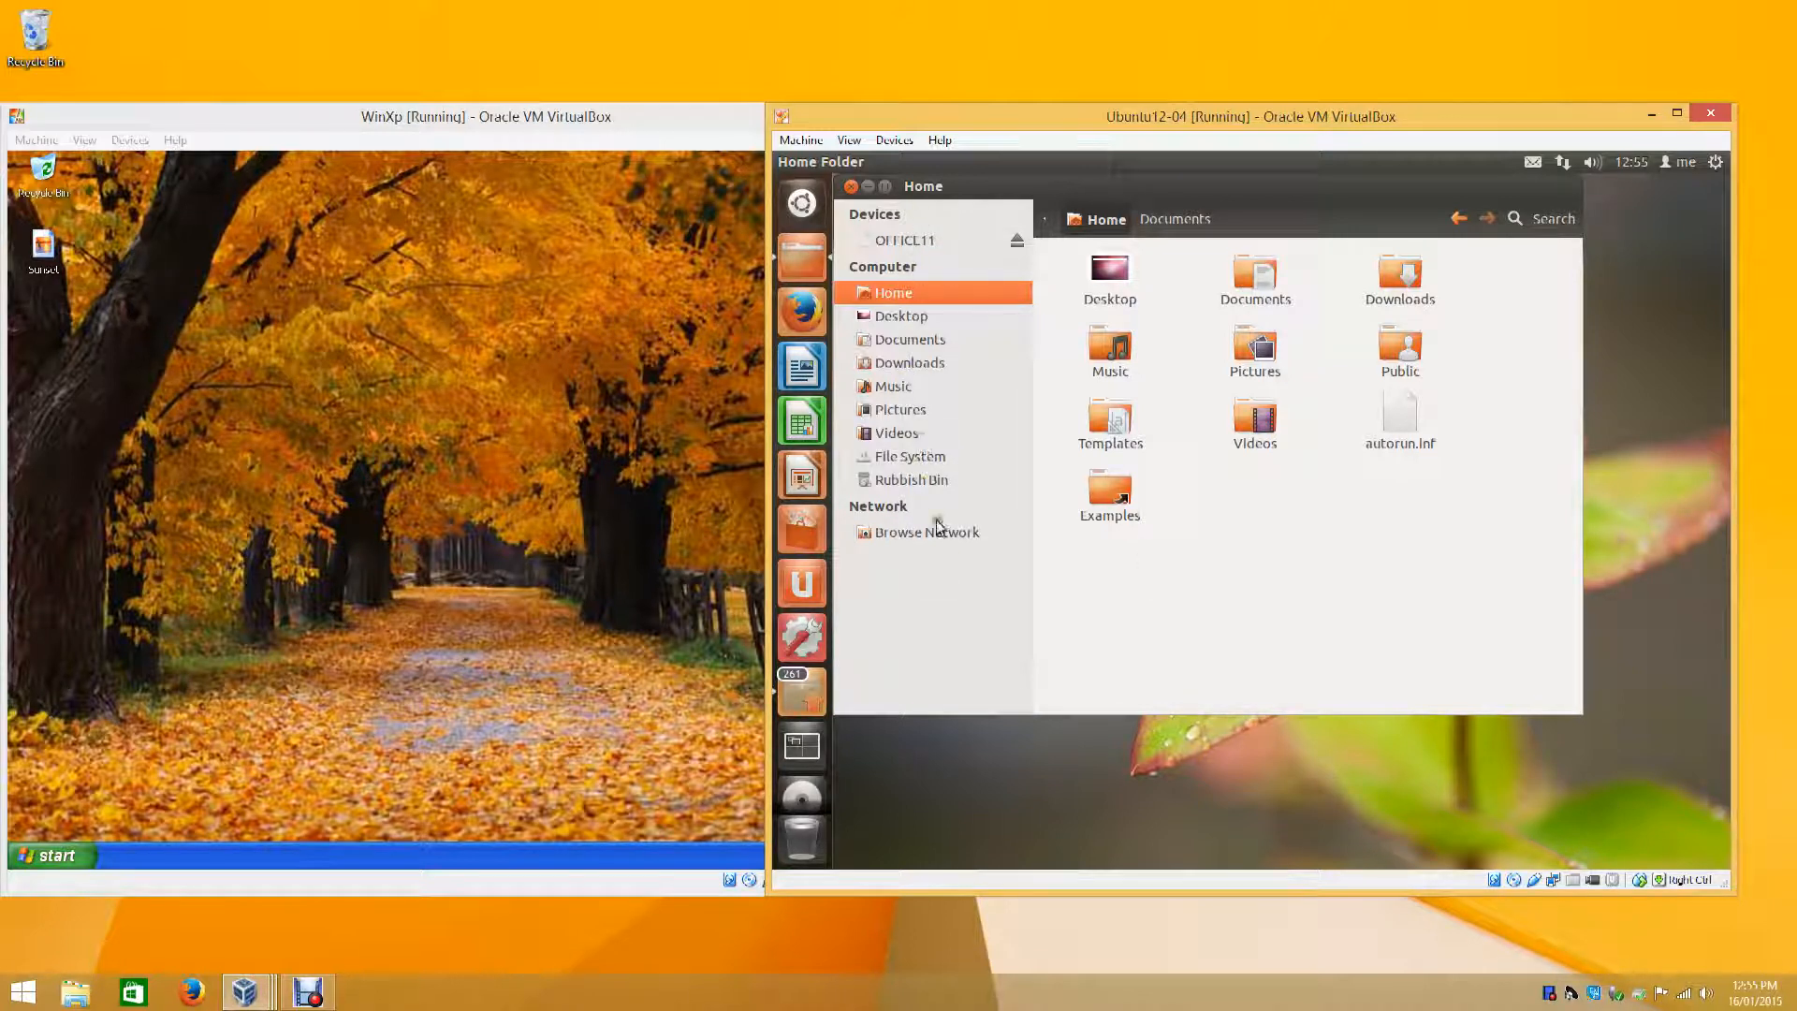
# - Open Windows Explorer in XP and expand My Computer down to the "me" folder under Documents and Settings on Local Disk (C:)
pyautogui.click(55, 854)
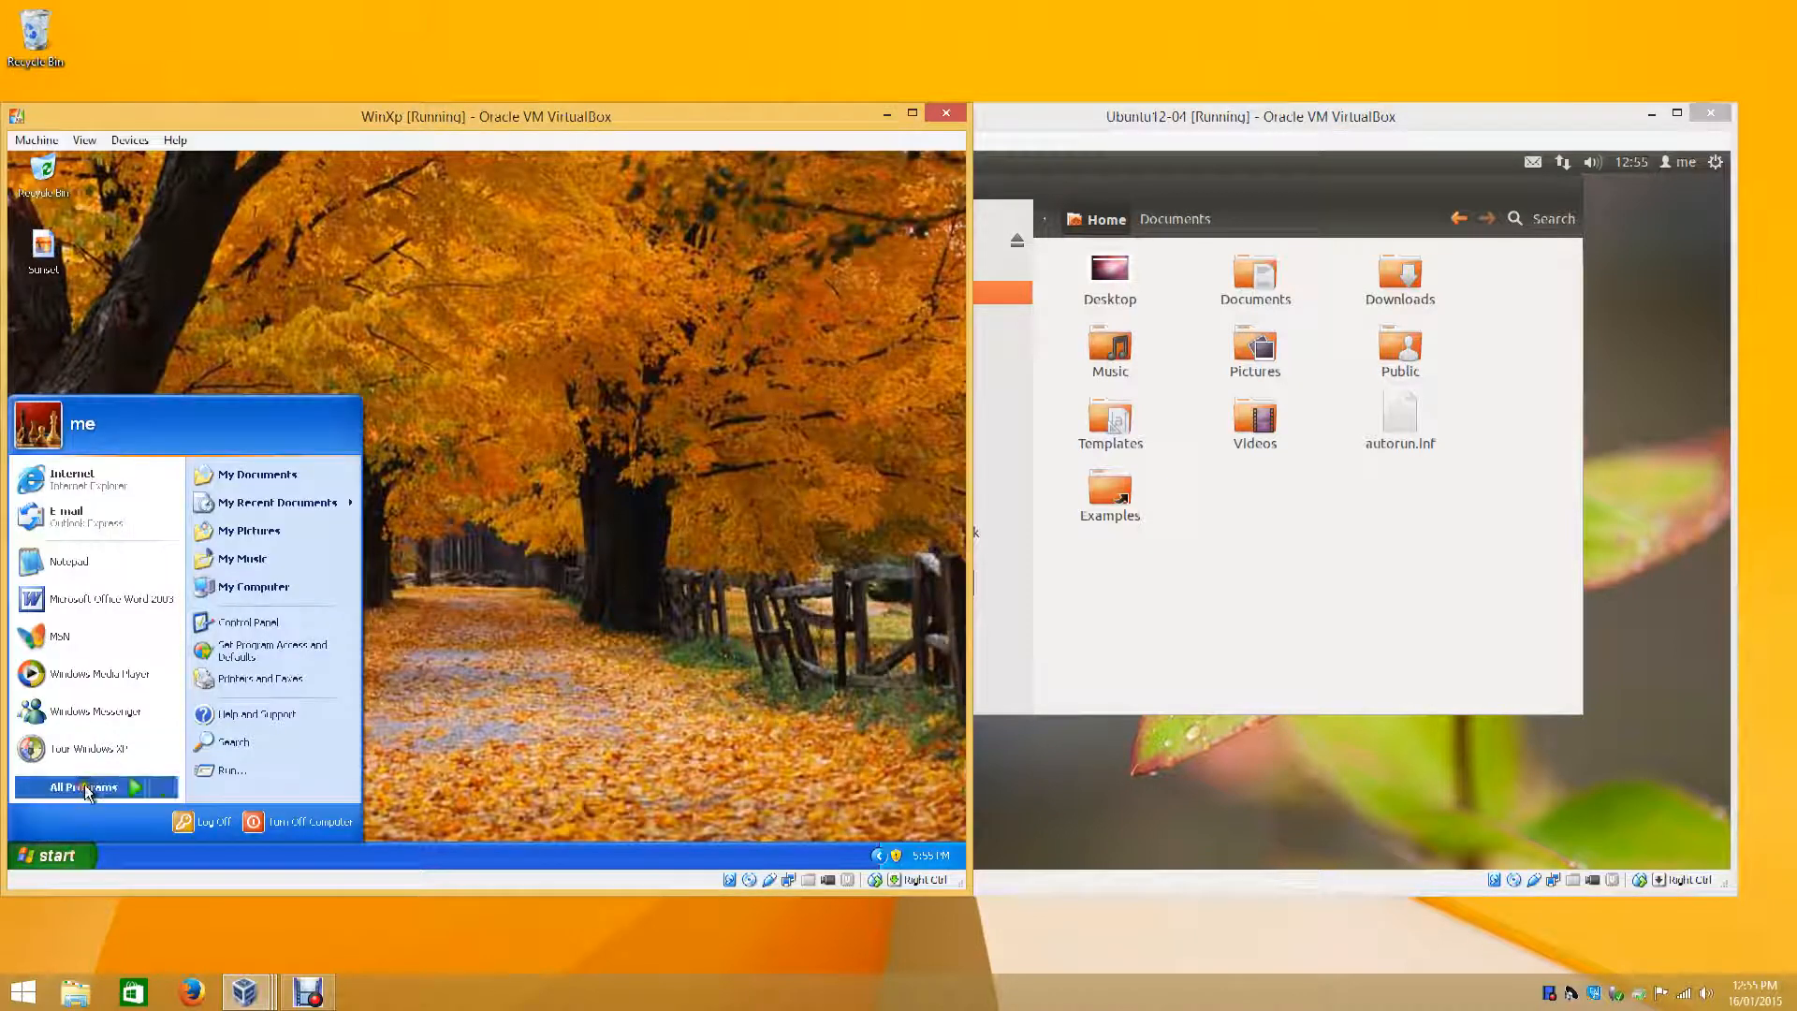
pyautogui.moveTo(85, 788)
pyautogui.moveTo(319, 553)
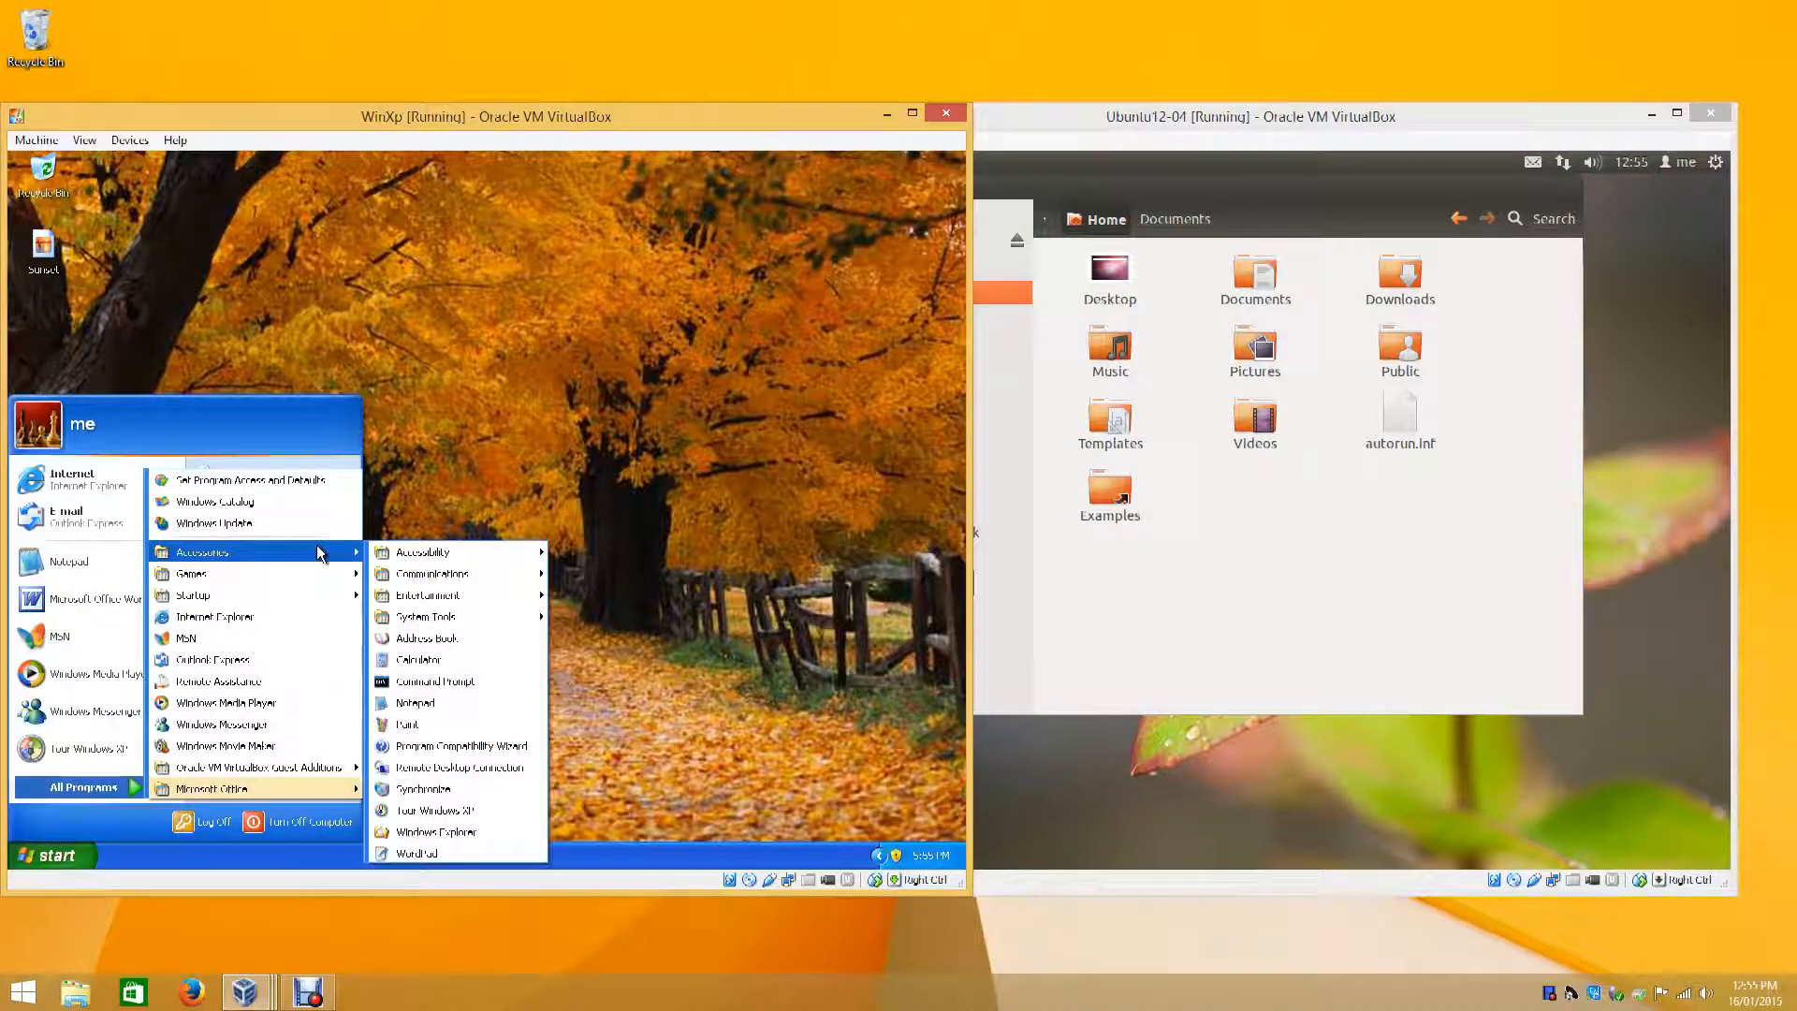
pyautogui.click(436, 832)
pyautogui.click(123, 409)
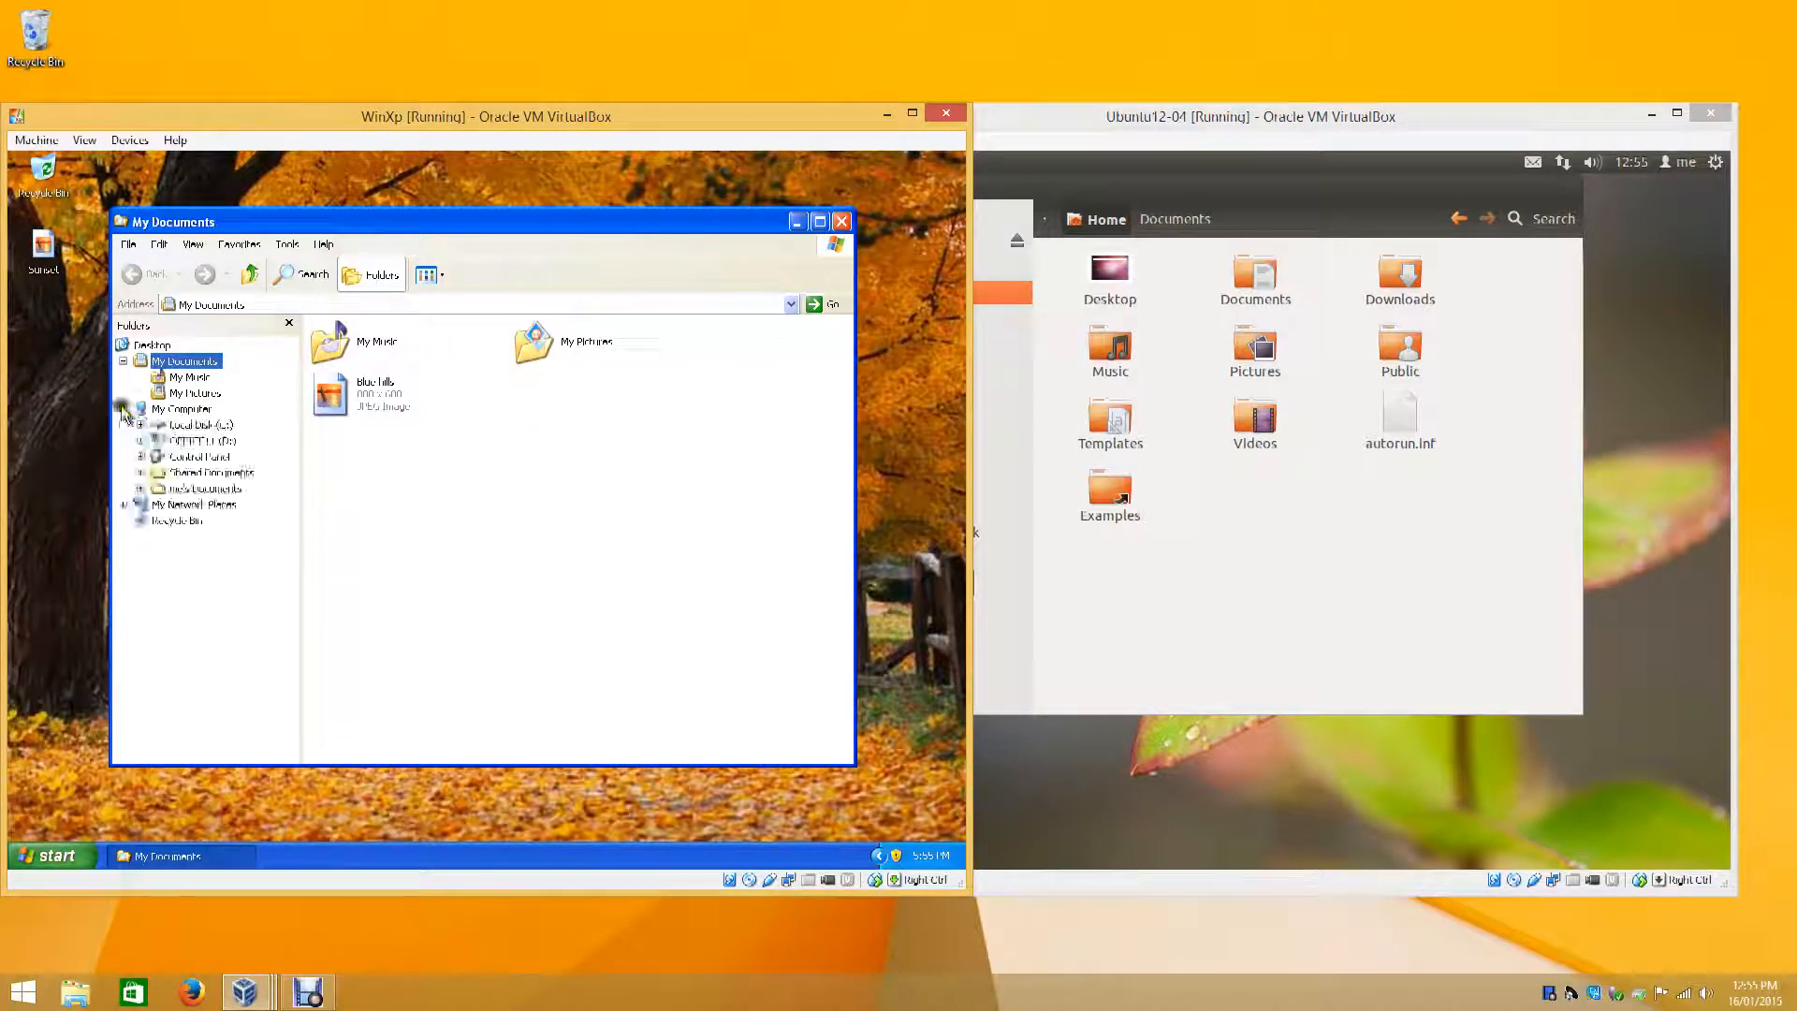
pyautogui.click(140, 424)
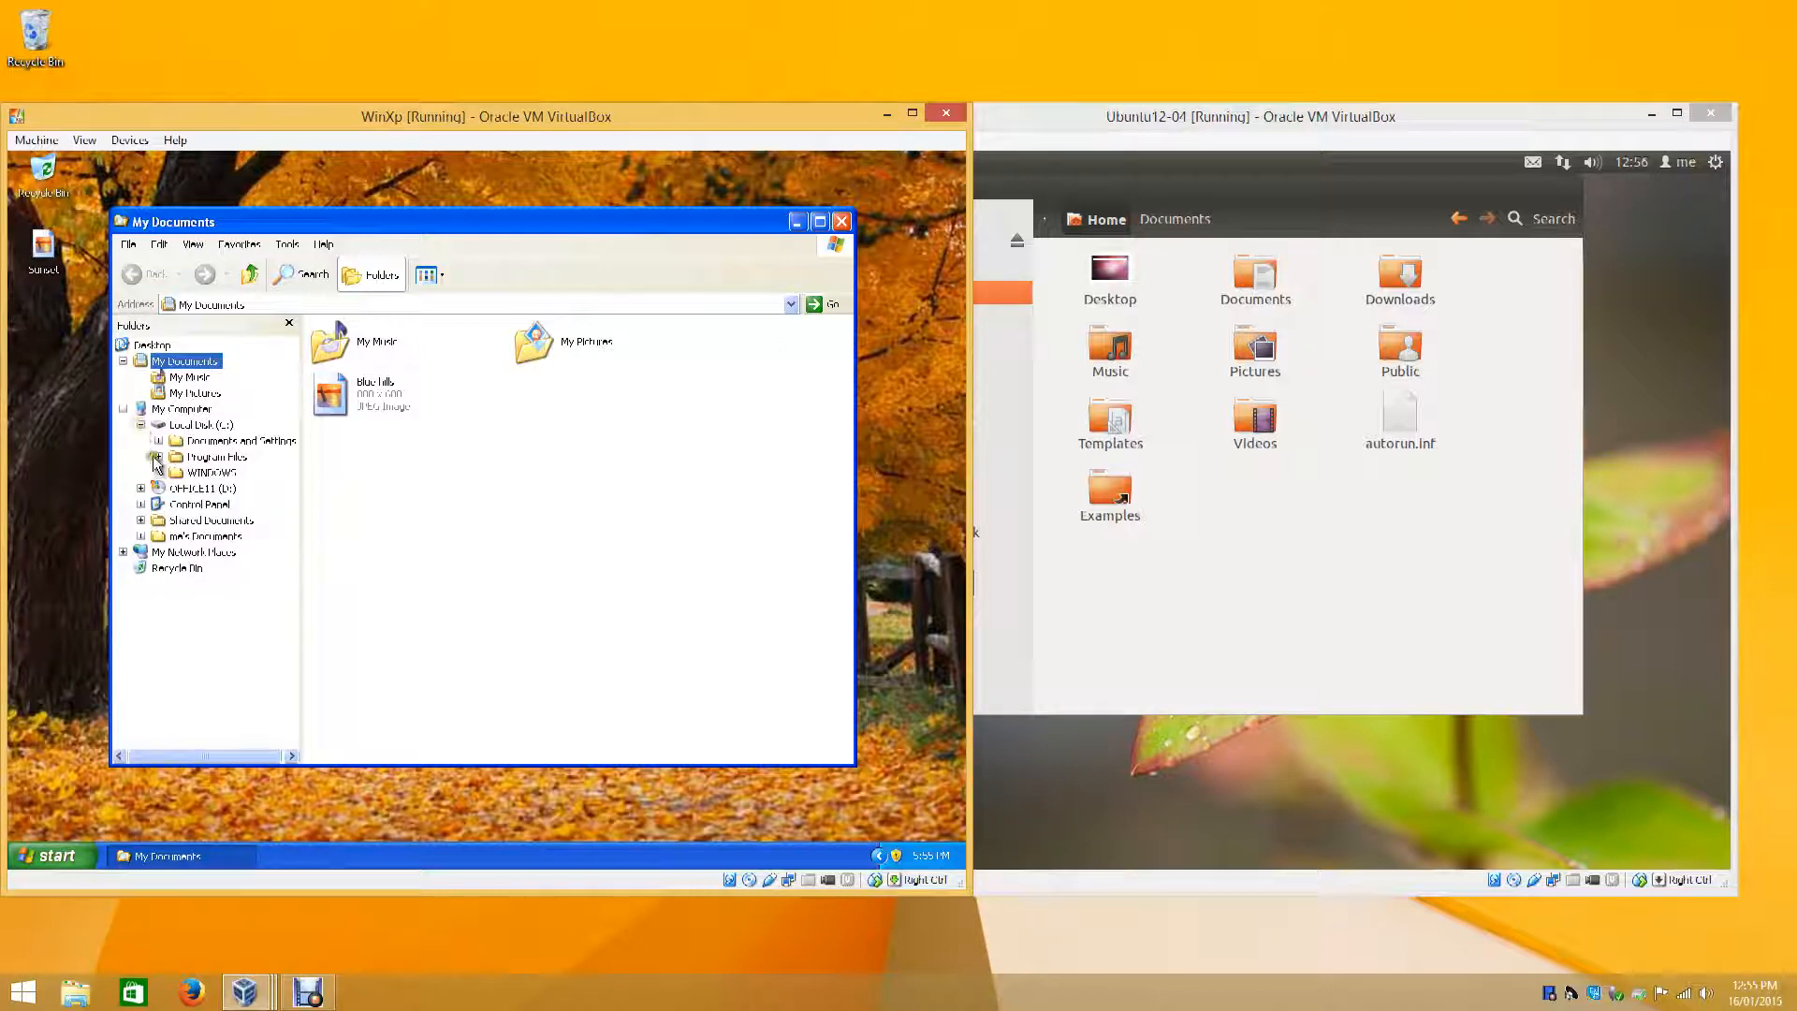
pyautogui.click(159, 441)
pyautogui.click(176, 472)
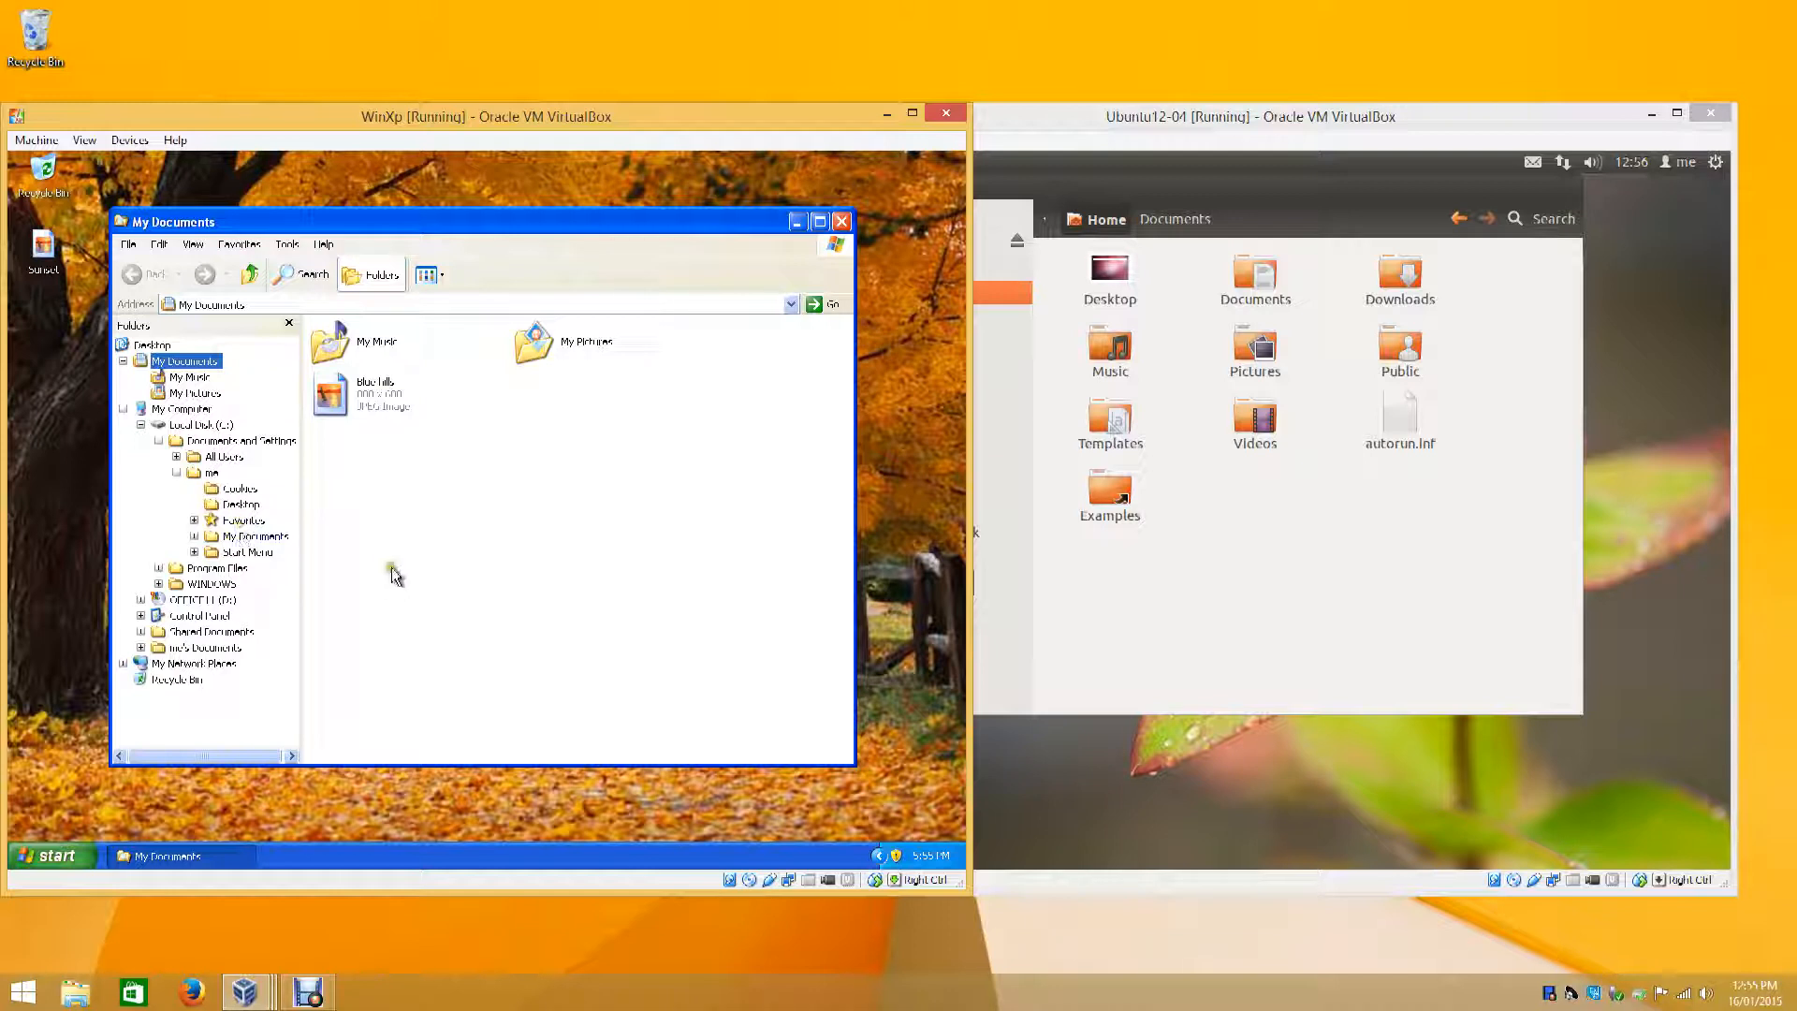
# - View the OFFICE11 disc in Ubuntu's file manager, and attach the SanDisk Cruzer USB device to open its 32 GB Filesystem
pyautogui.click(1115, 610)
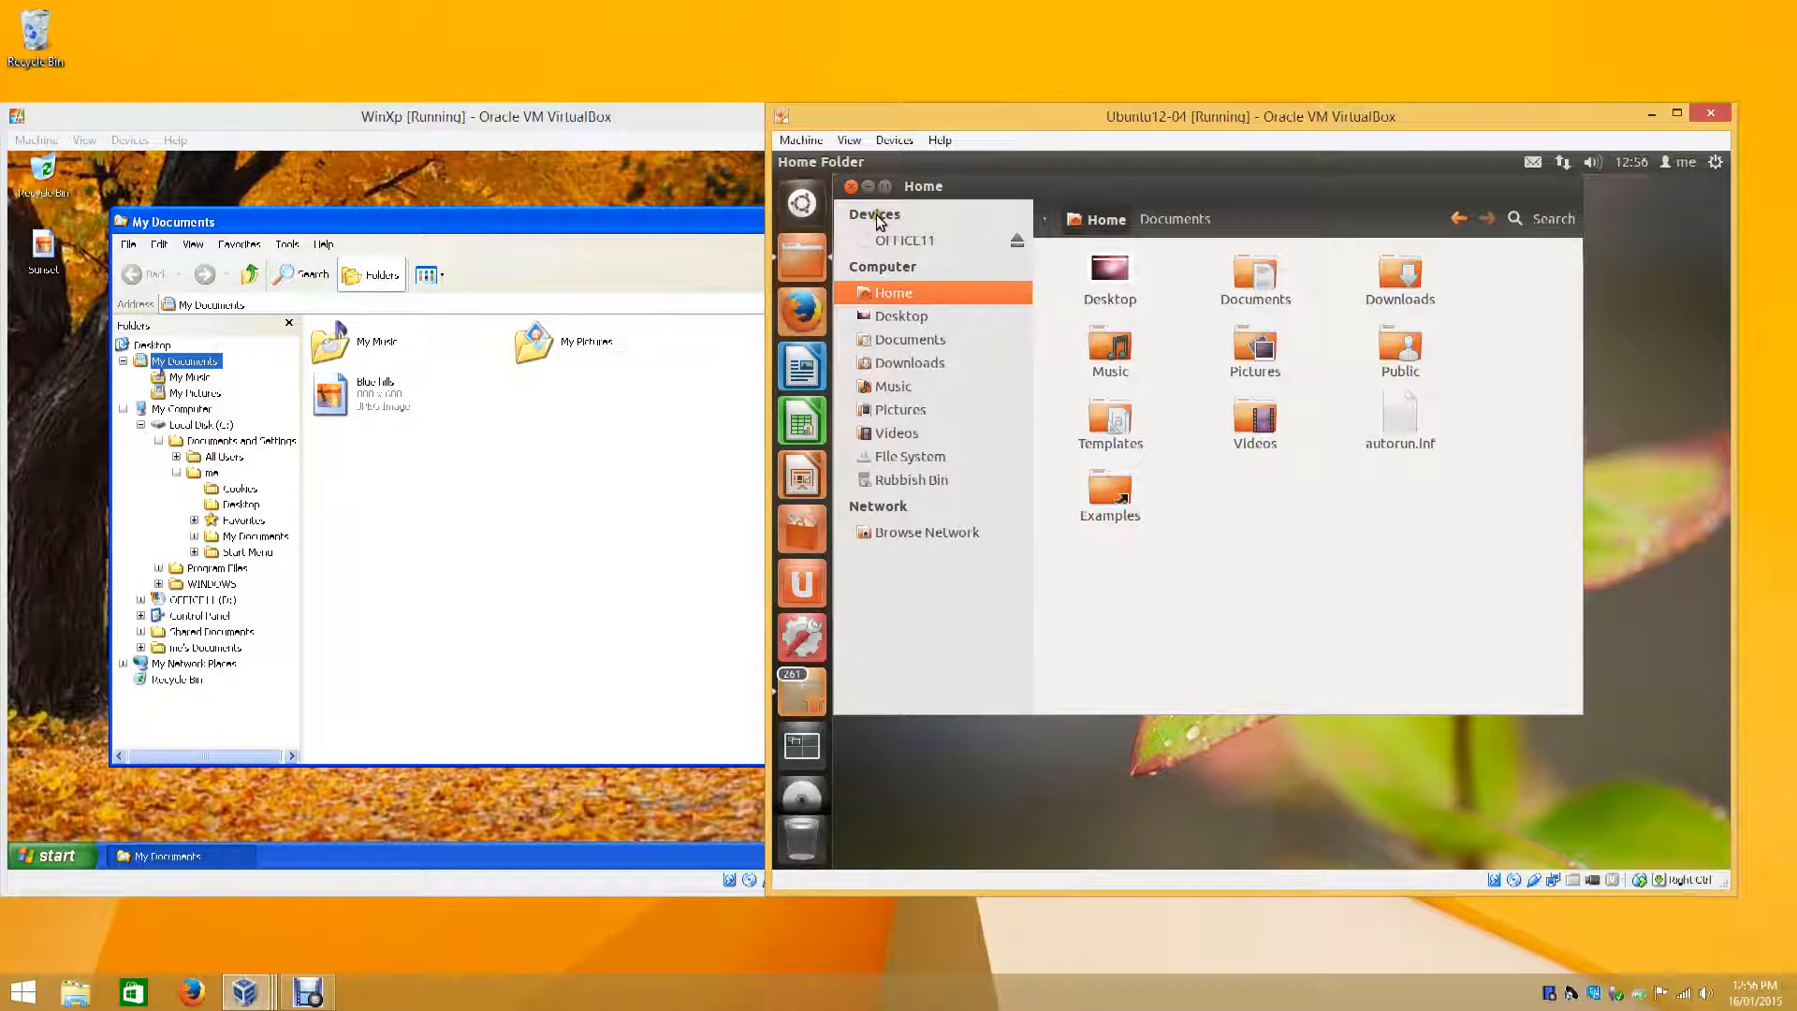
pyautogui.click(916, 238)
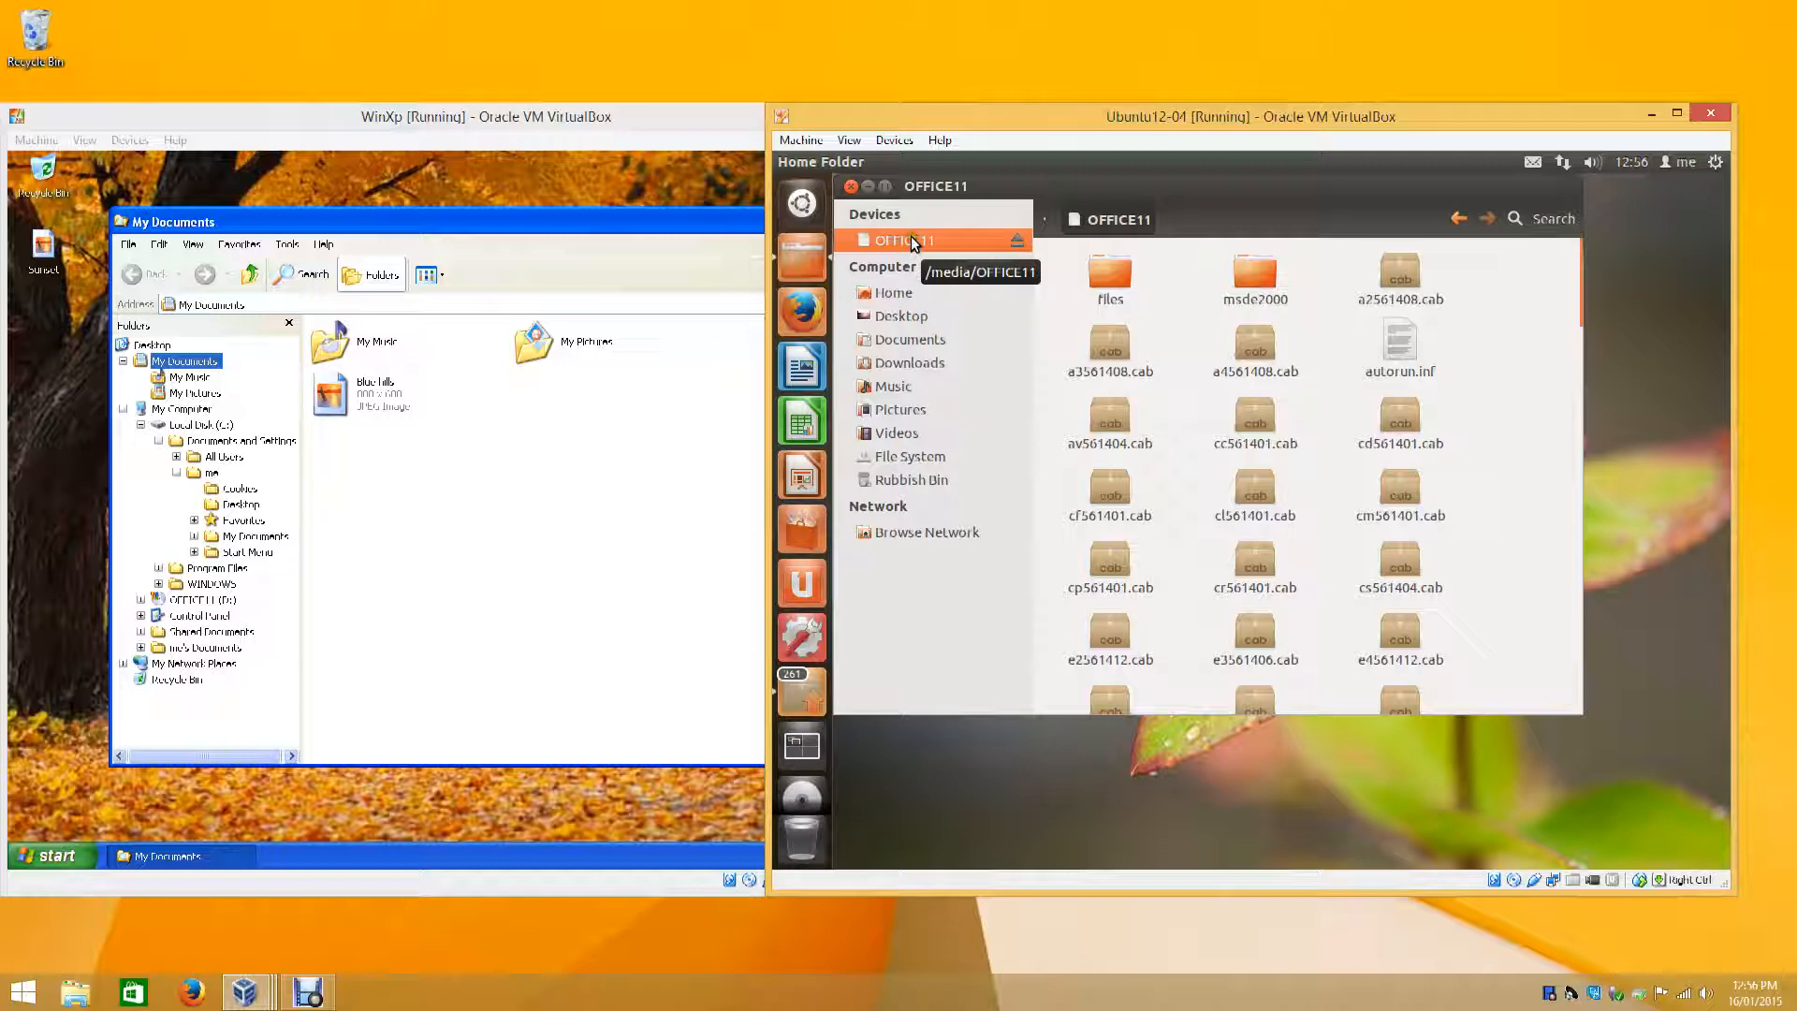
pyautogui.click(897, 140)
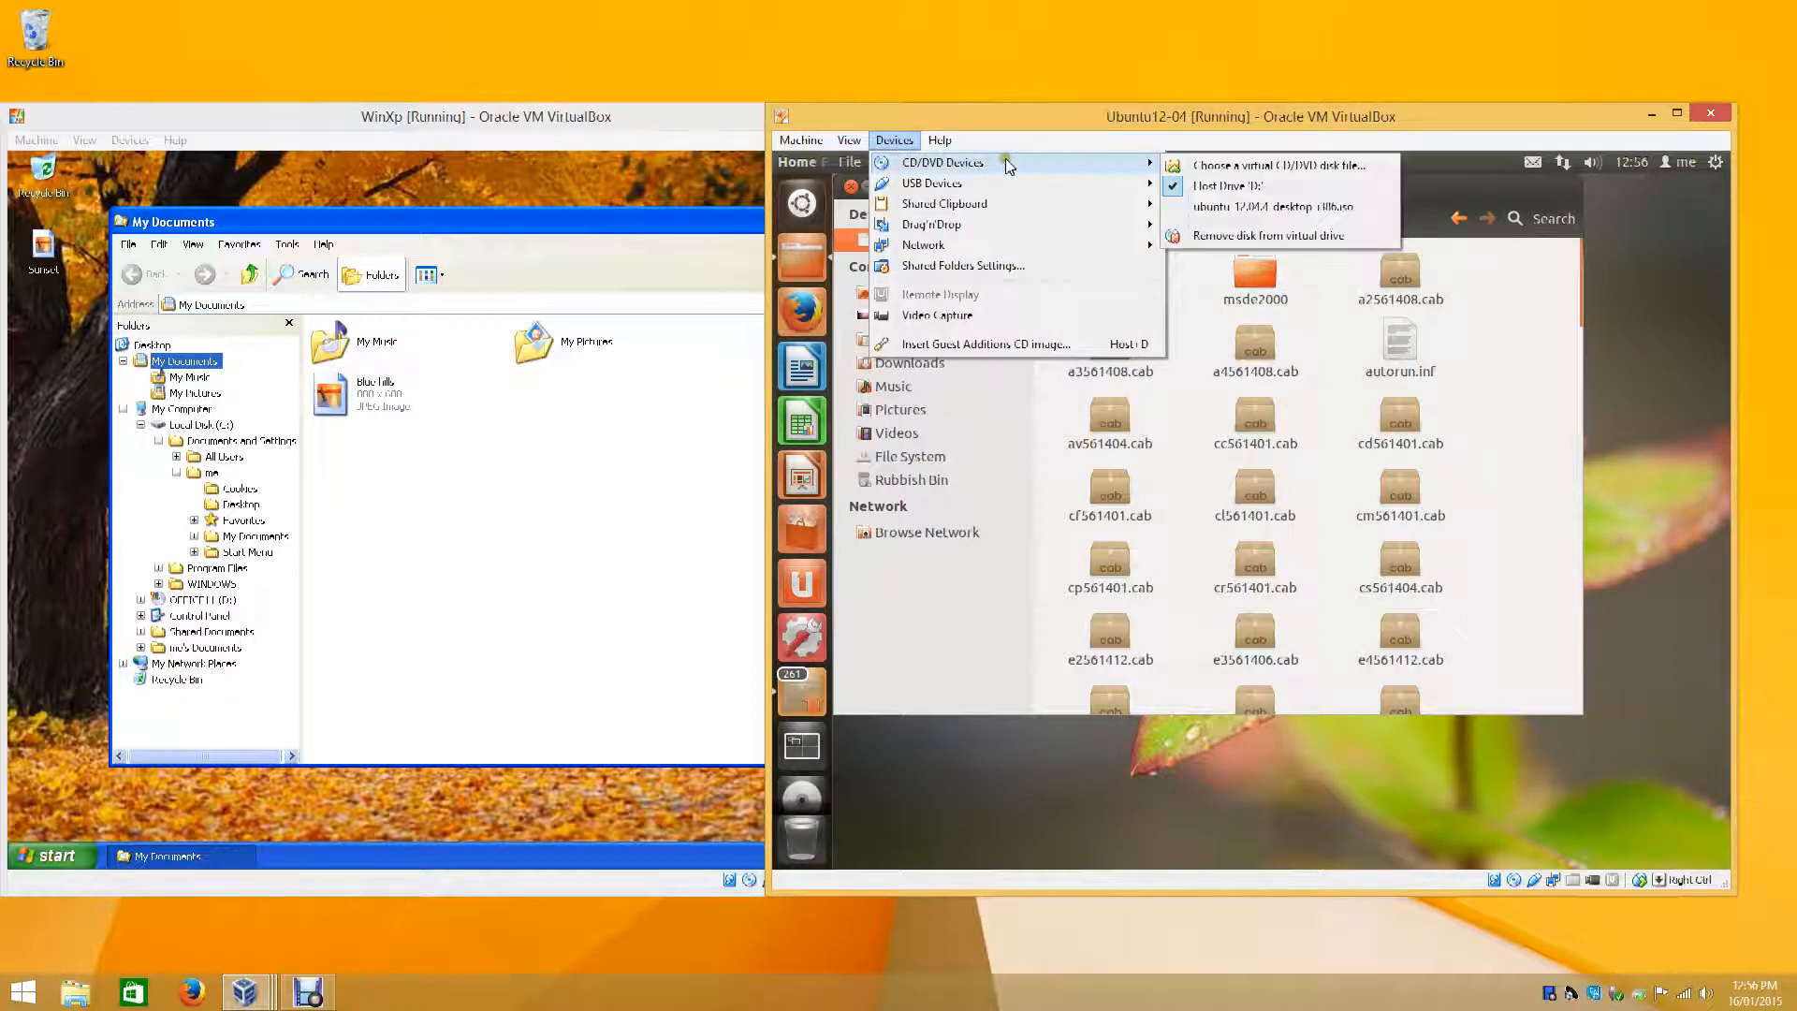
pyautogui.moveTo(1025, 179)
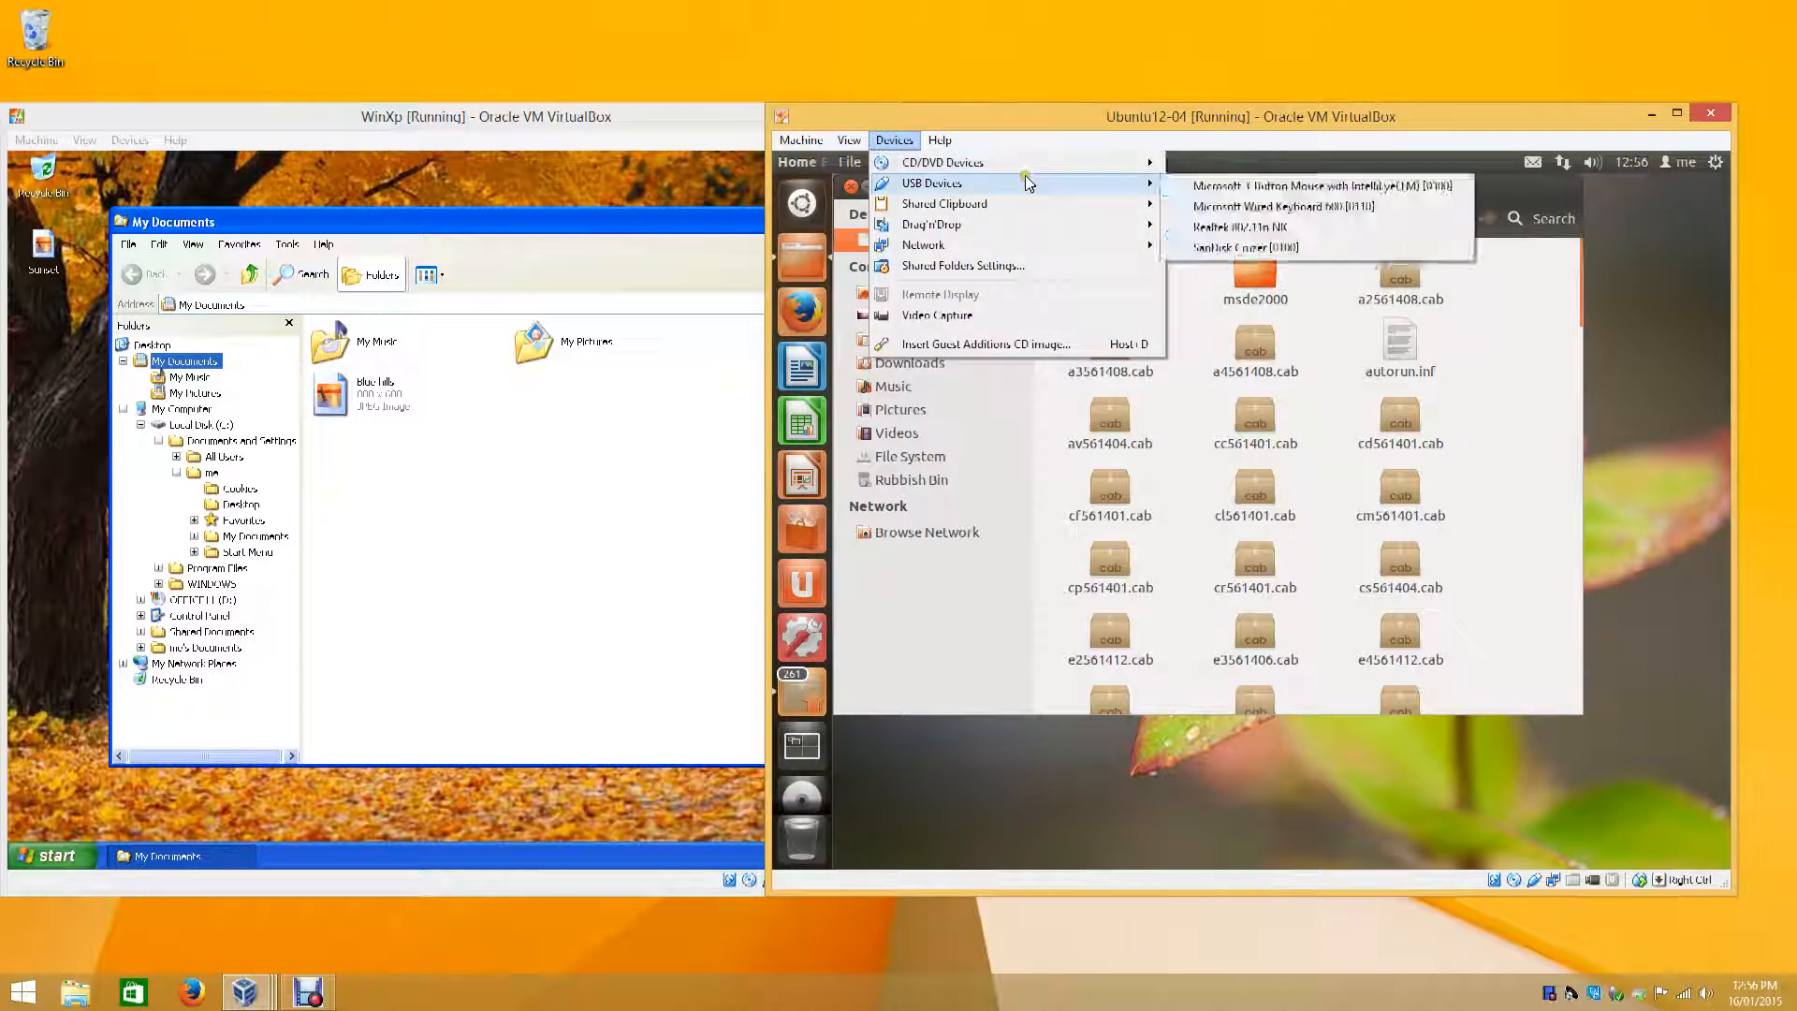
pyautogui.click(1230, 248)
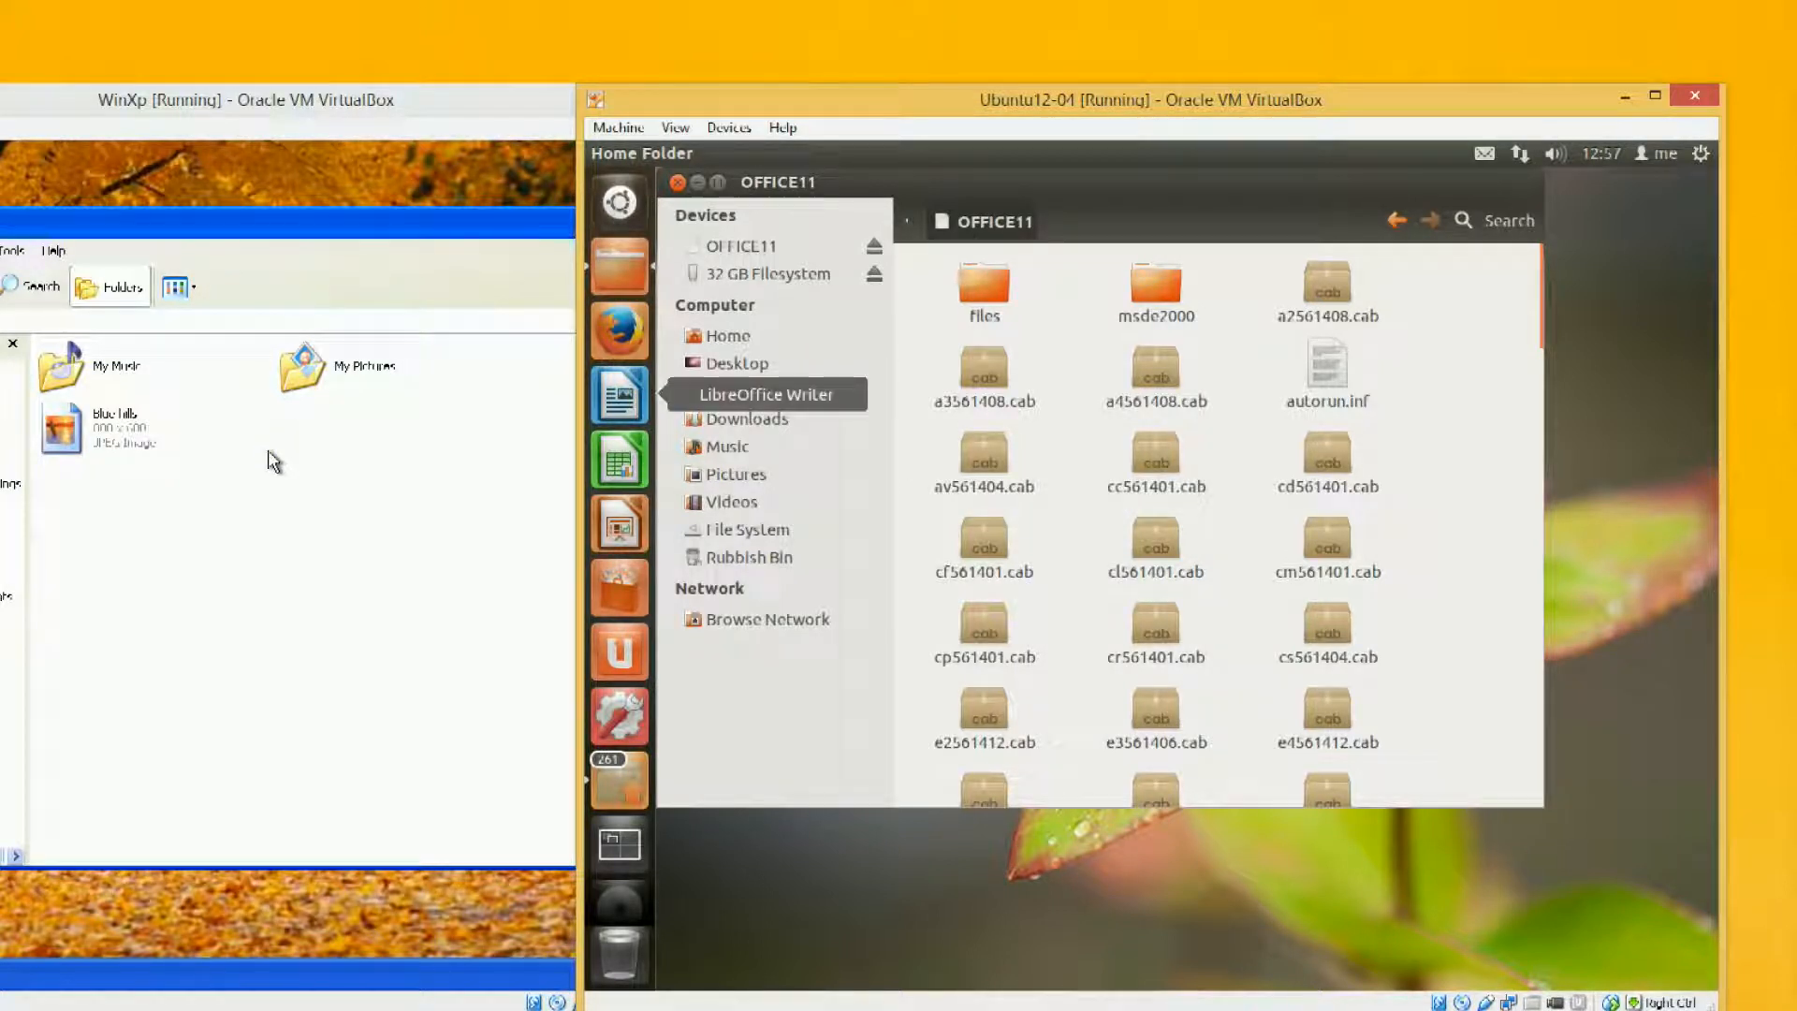
pyautogui.click(739, 273)
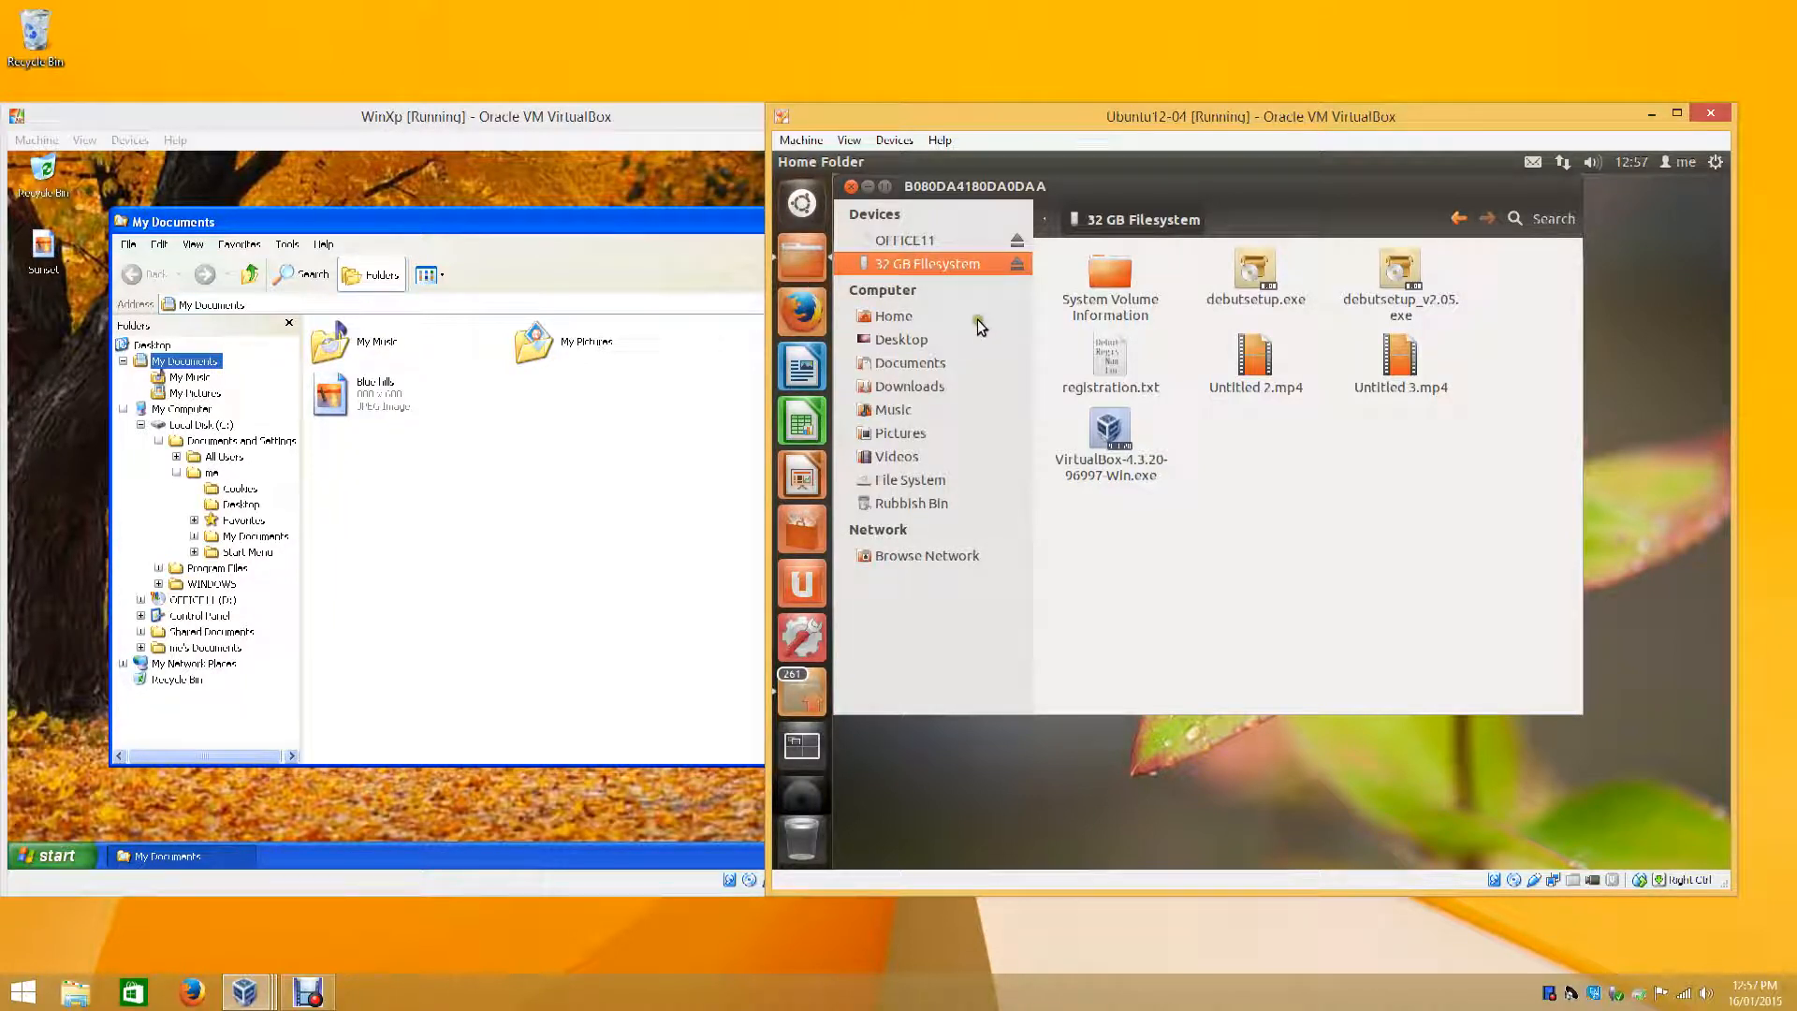
# - Compare Ubuntu's Documents and Downloads folders with My Documents in XP's "me" user folder
pyautogui.click(910, 365)
pyautogui.click(916, 388)
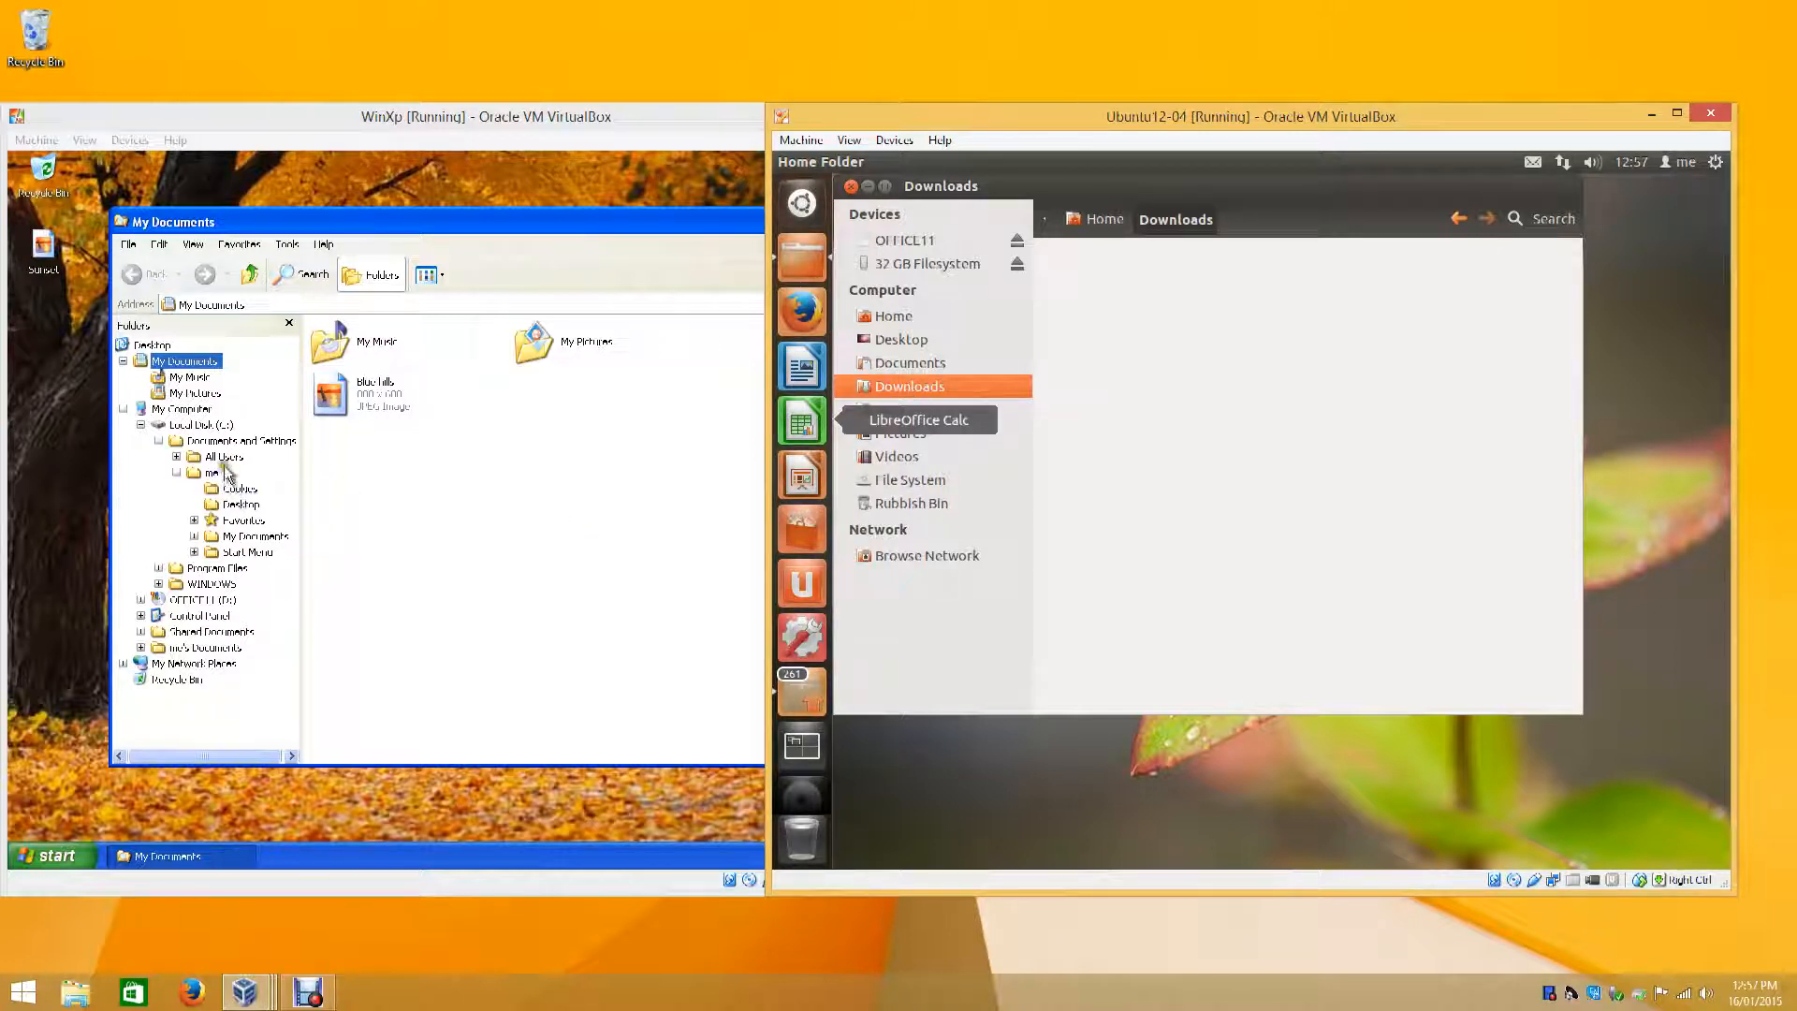
pyautogui.click(253, 536)
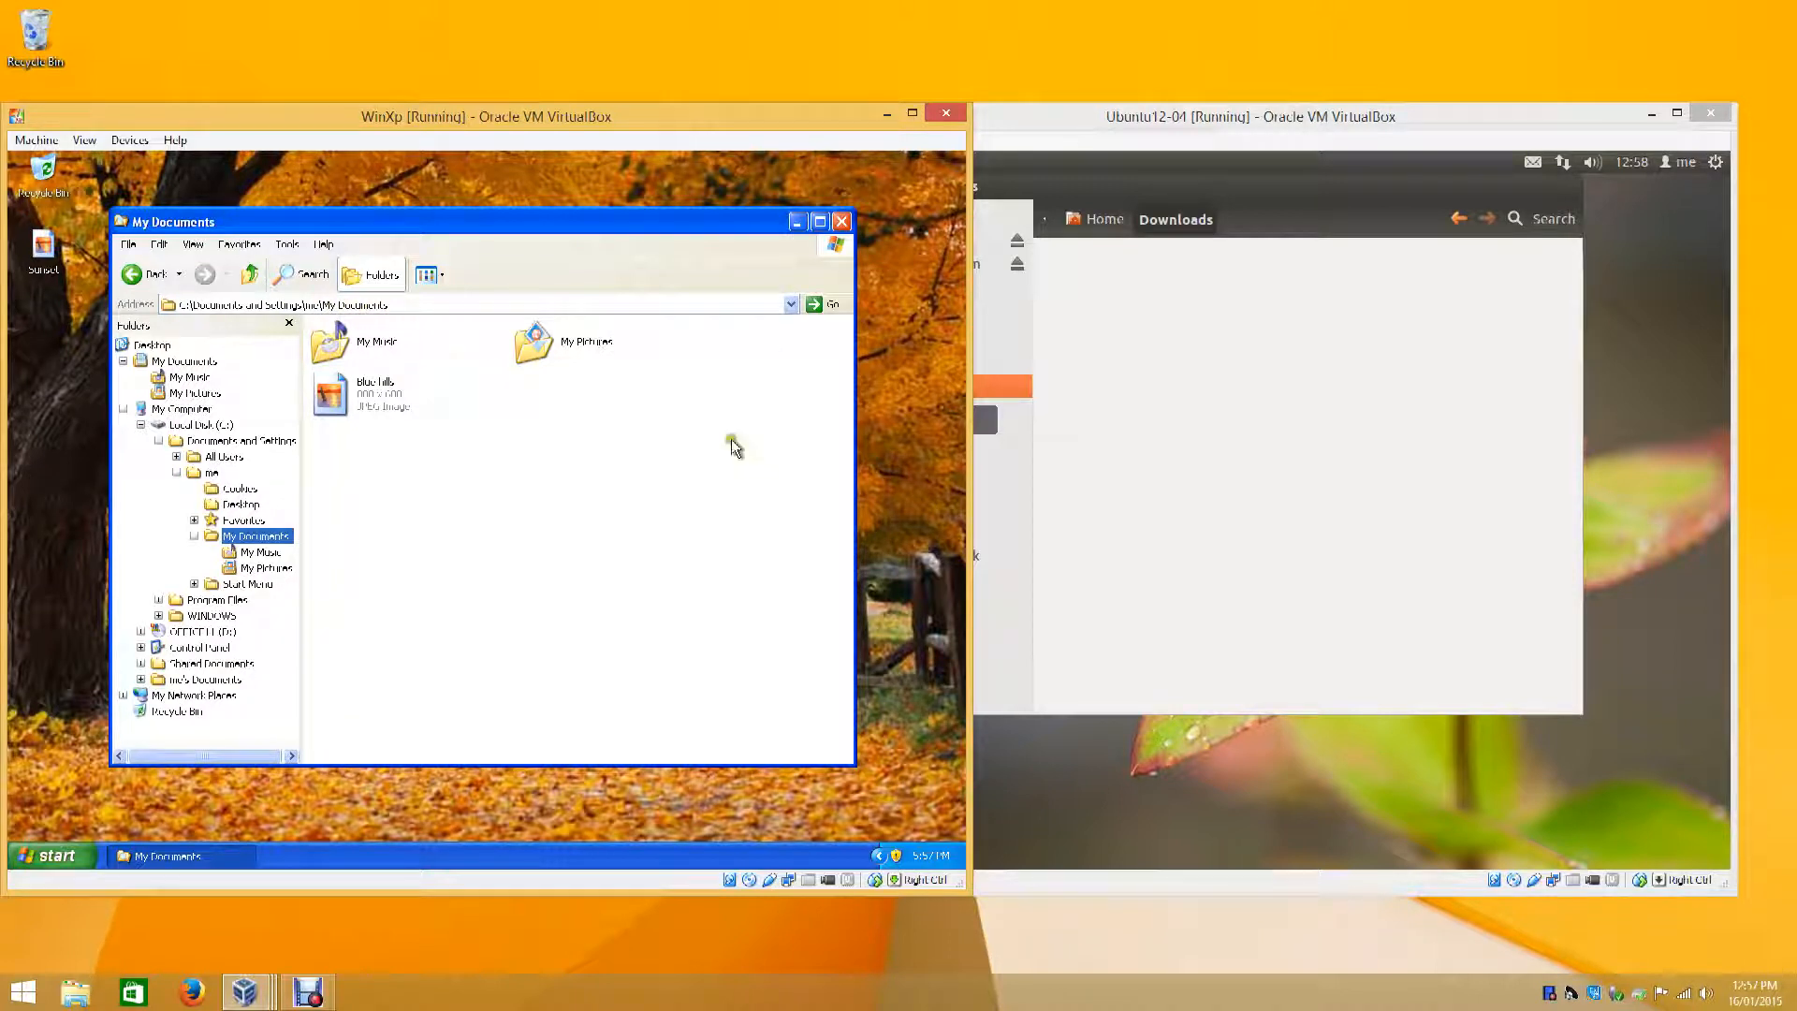
pyautogui.click(984, 419)
pyautogui.click(917, 363)
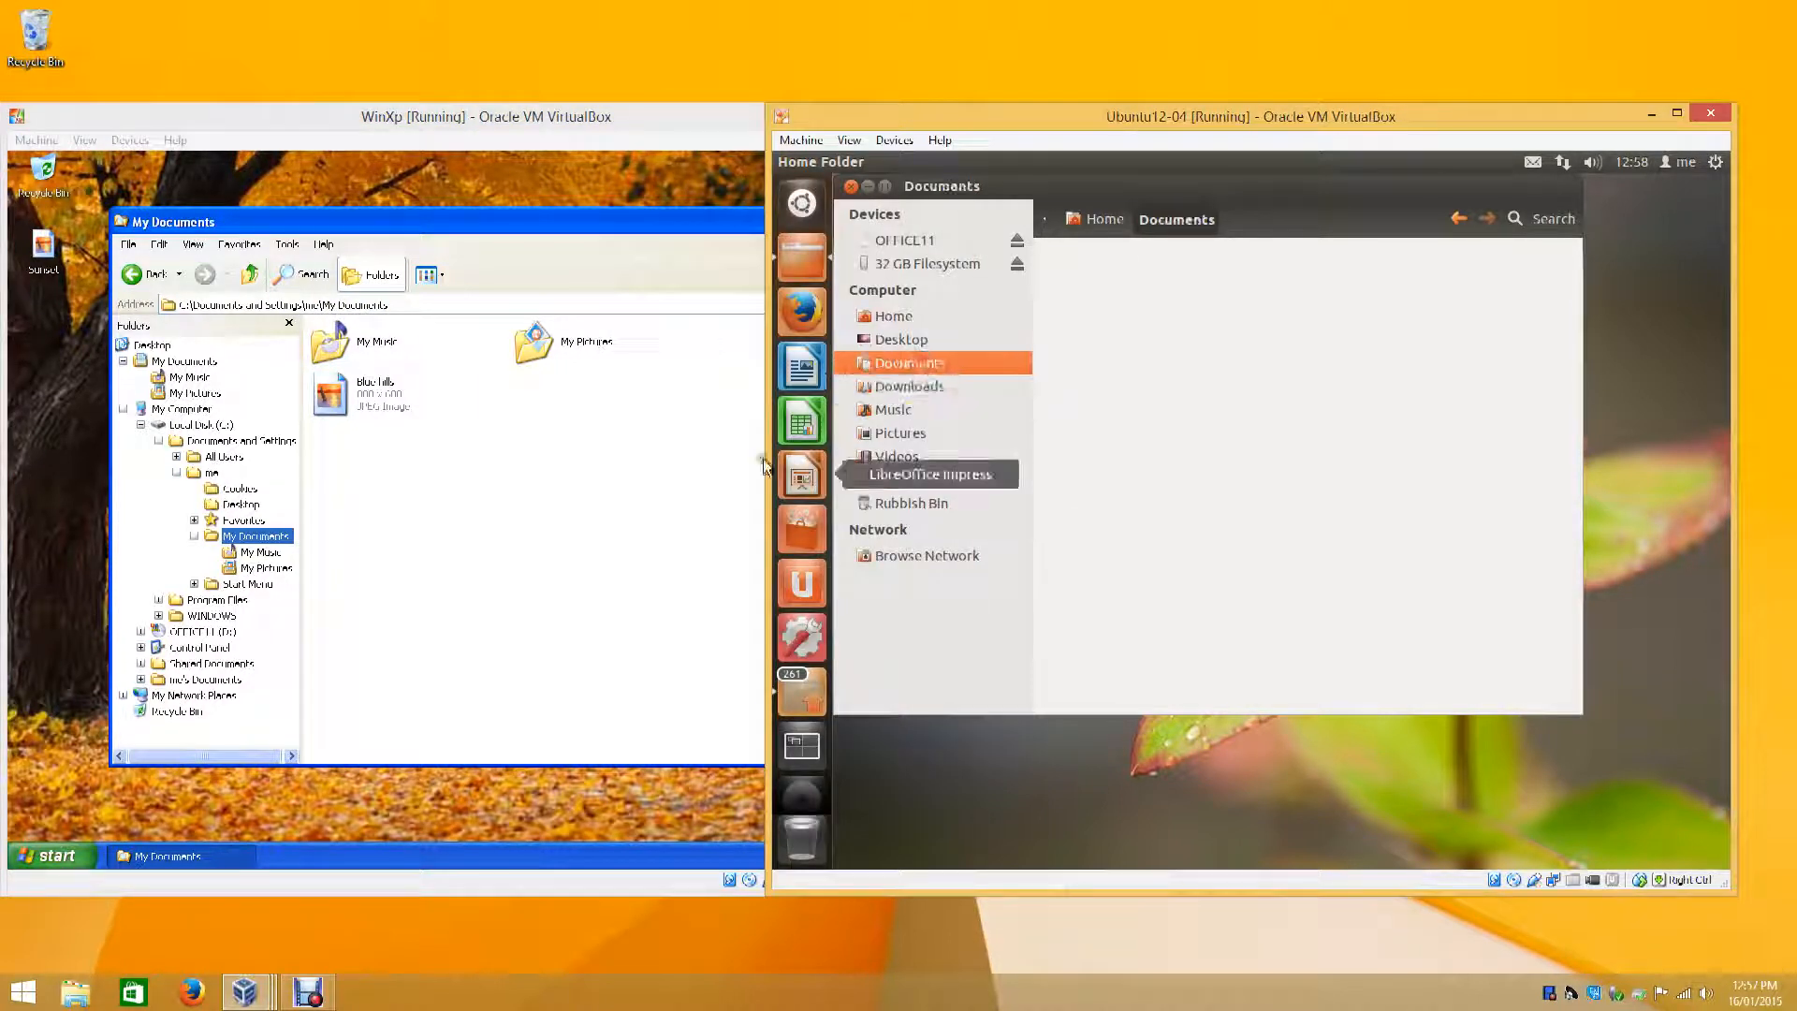
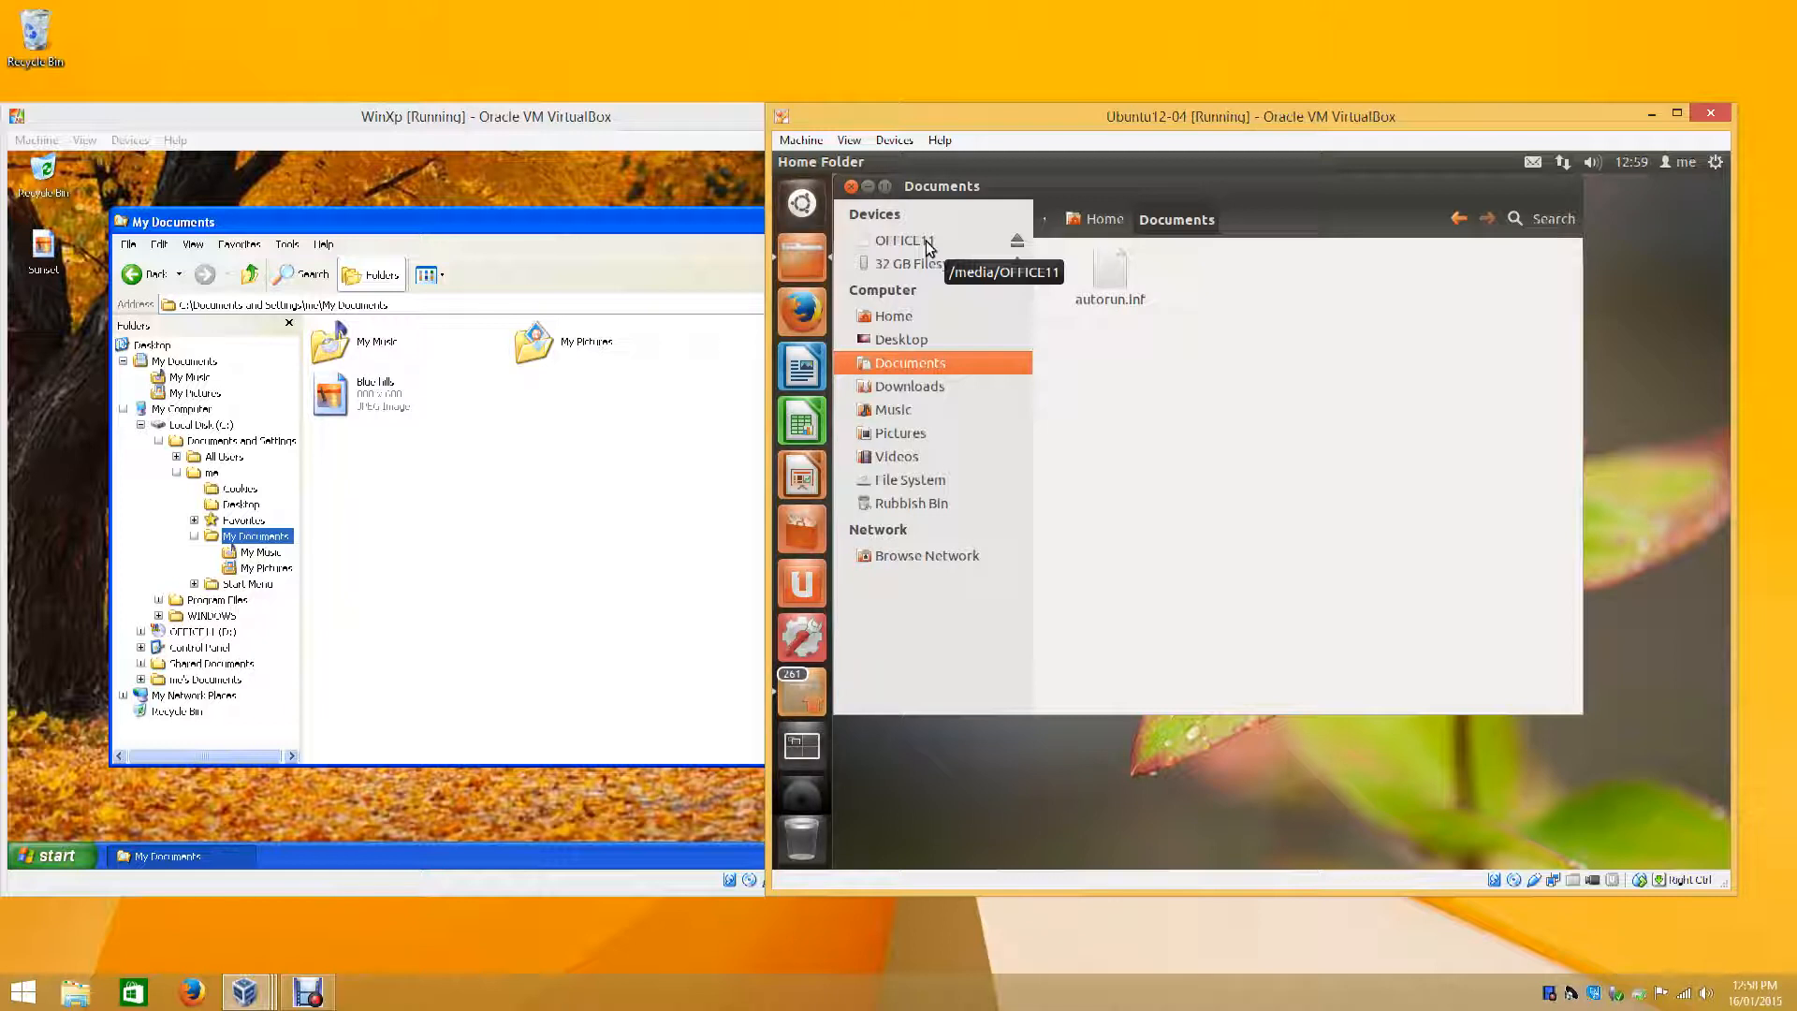
# - Close Ubuntu's file manager and XP's My Documents window
pyautogui.click(850, 186)
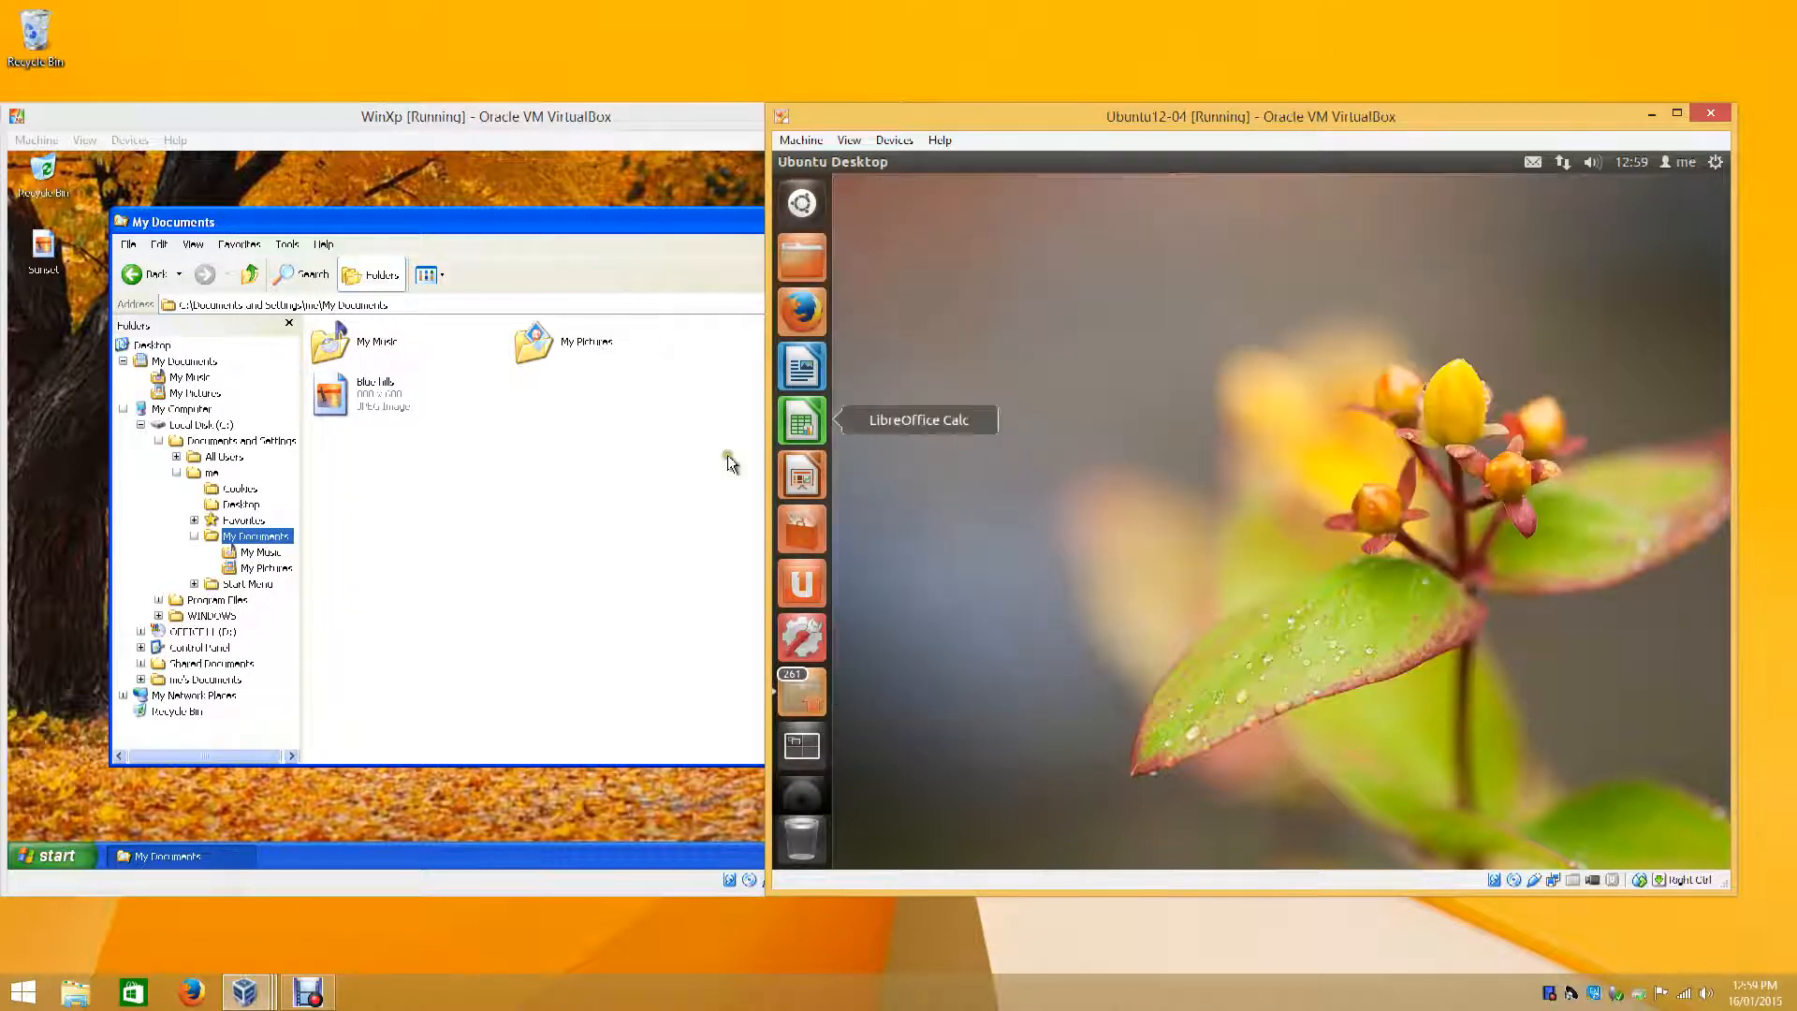
pyautogui.click(731, 464)
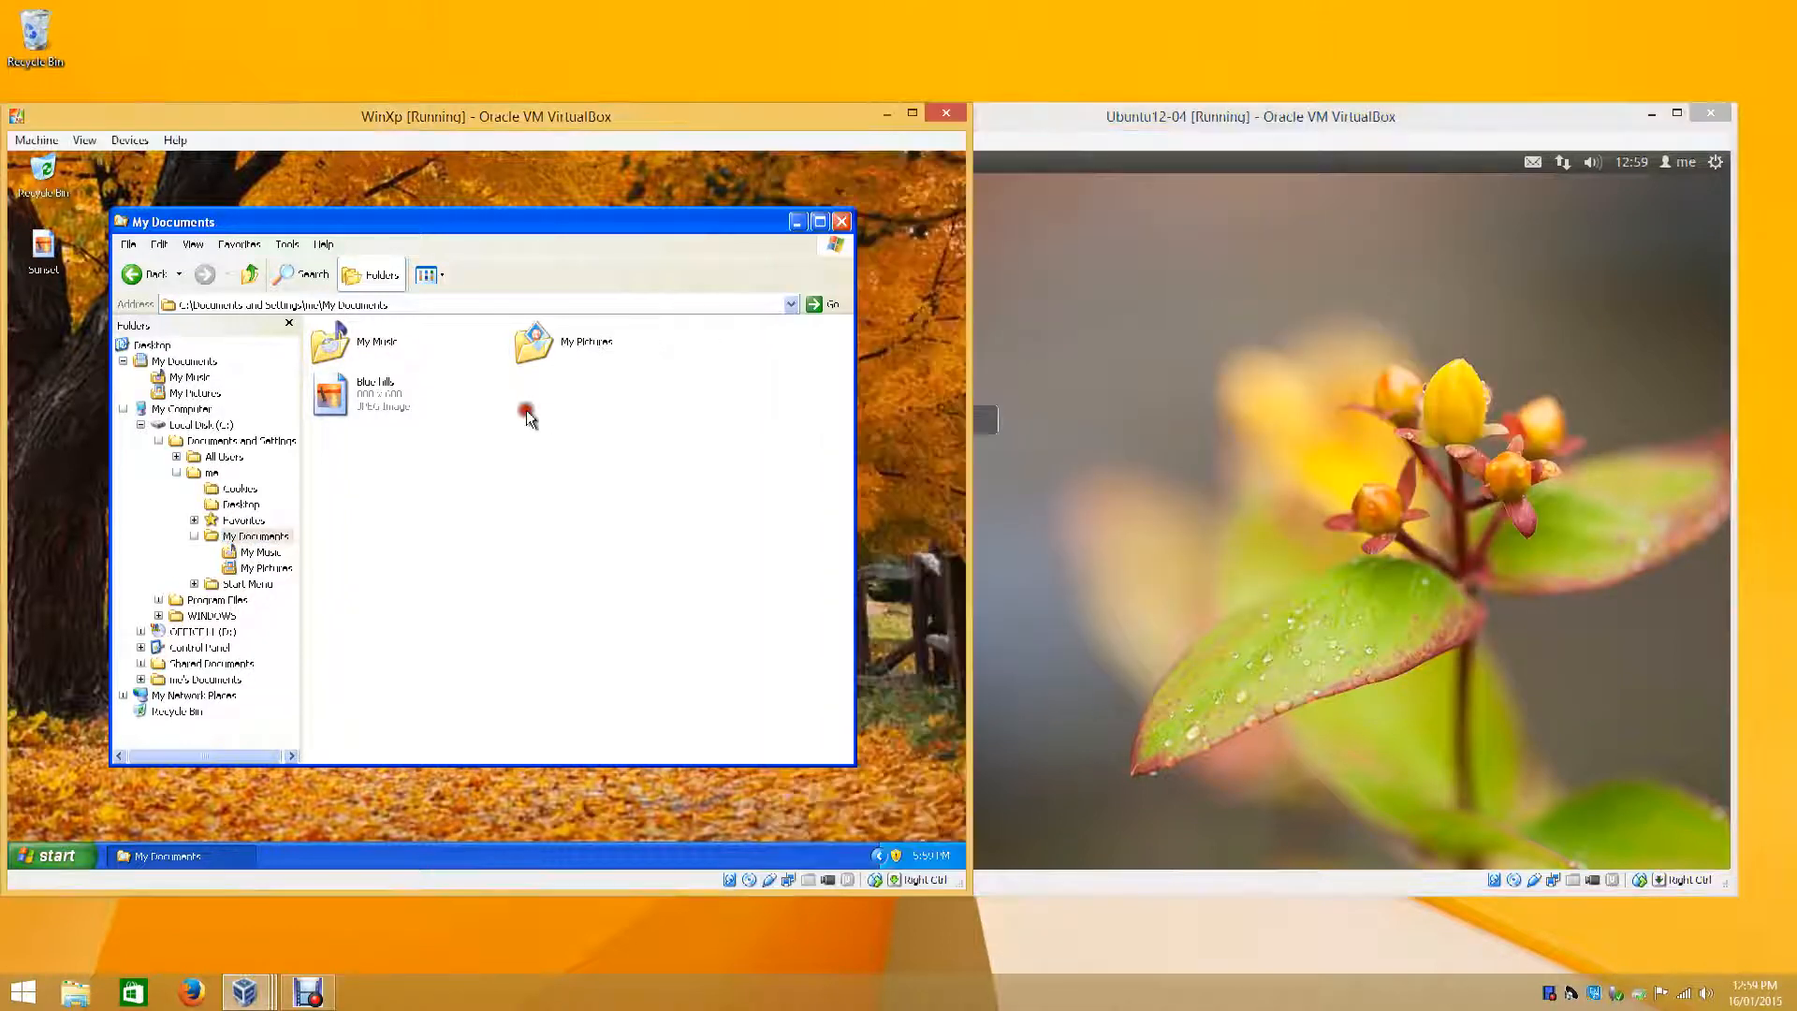
pyautogui.click(841, 223)
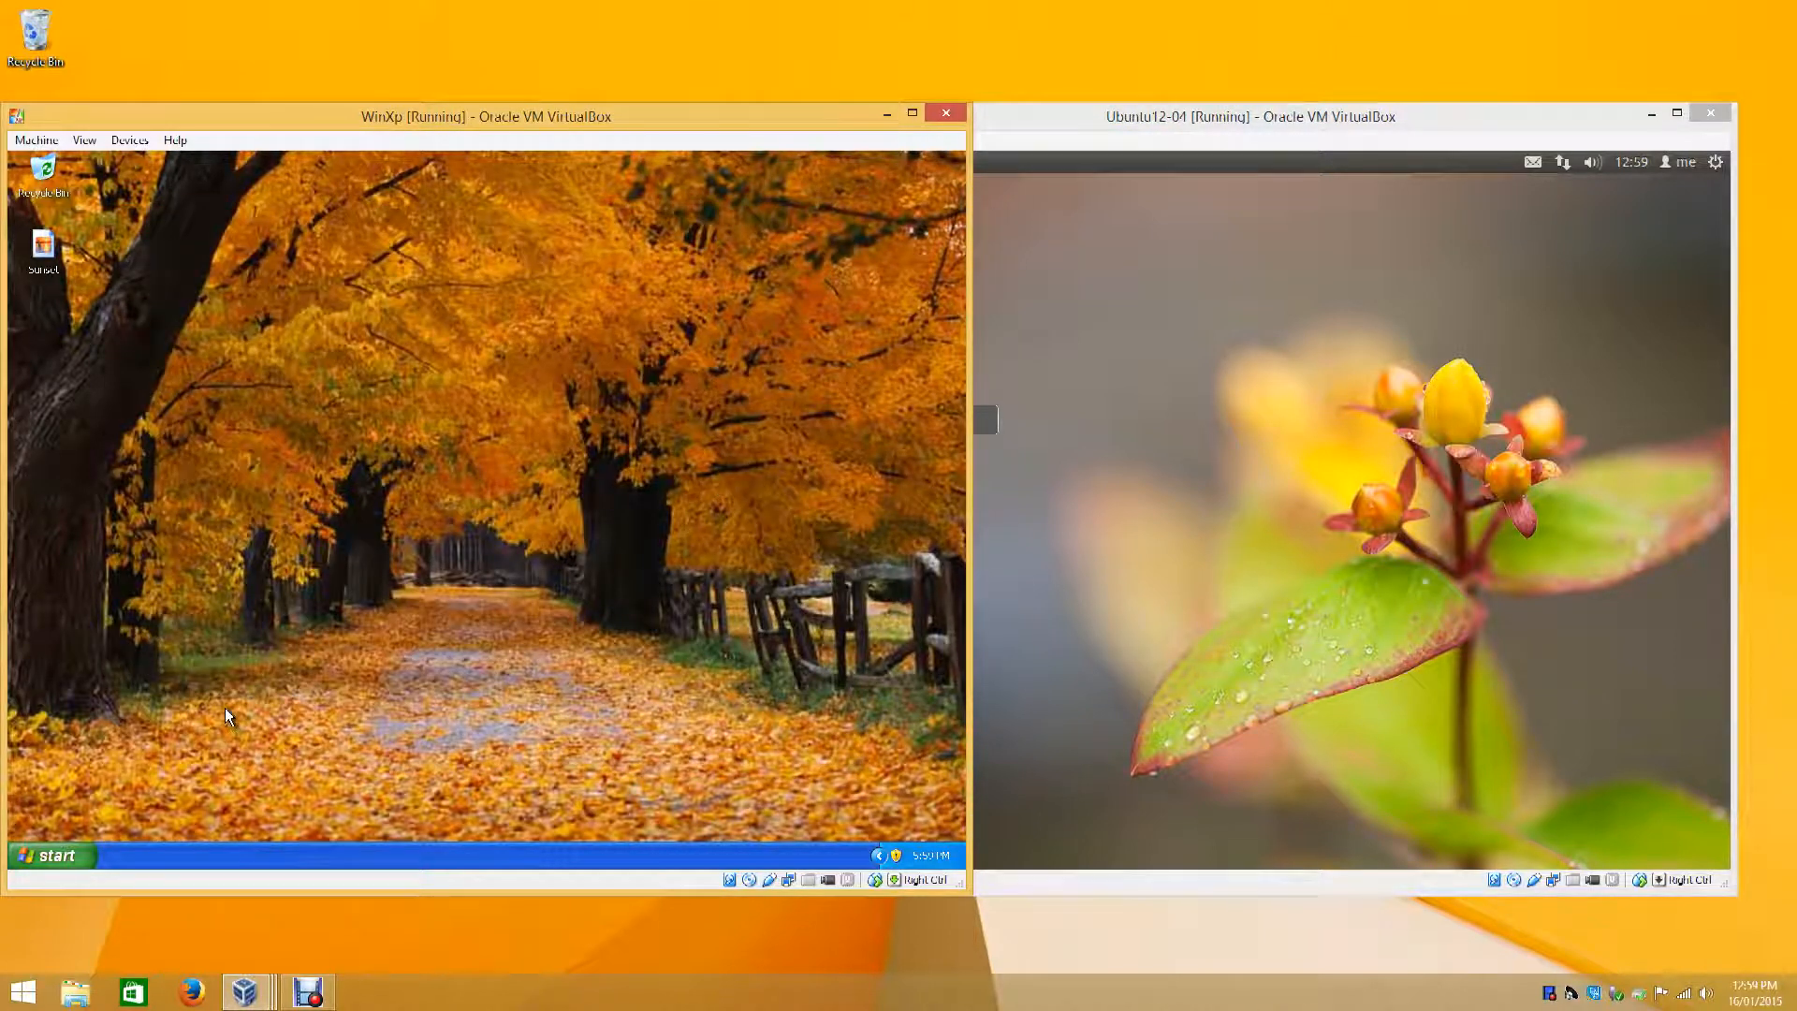
# - Open XP's command prompt by running cmd, and make its window taller and shift it toward the middle of the desktop
pyautogui.click(56, 855)
pyautogui.click(229, 782)
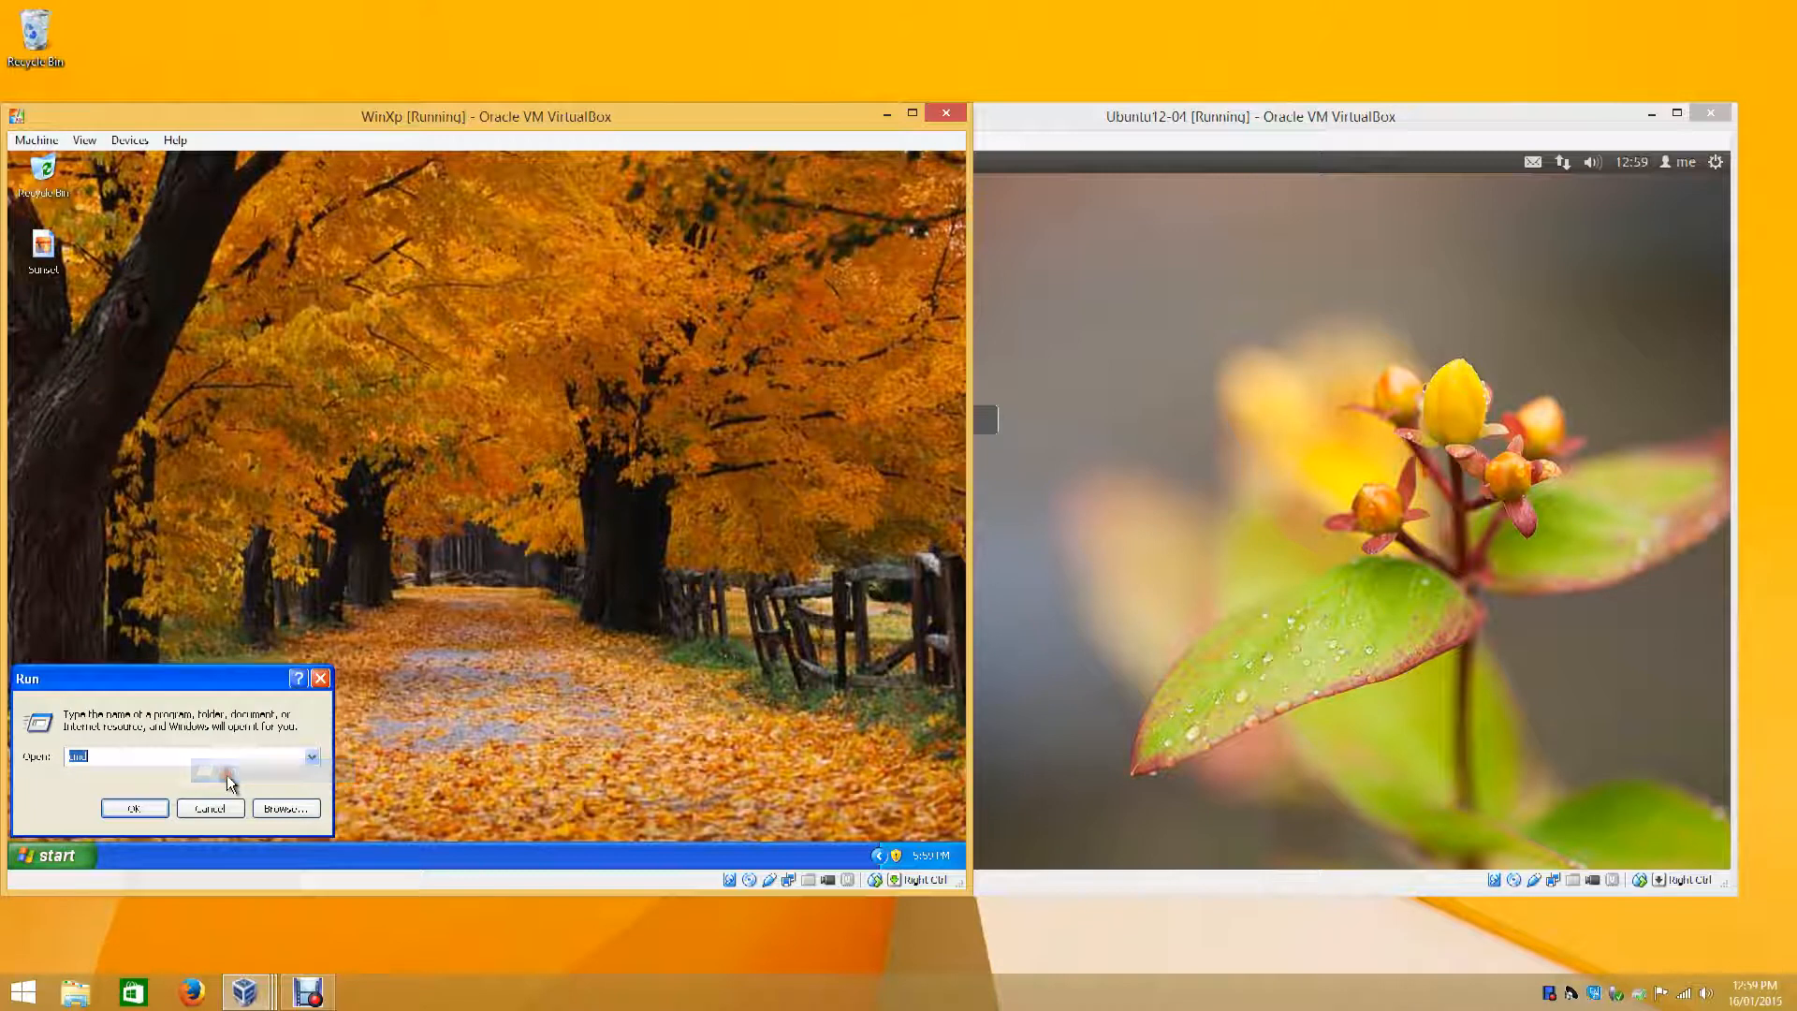
pyautogui.click(134, 808)
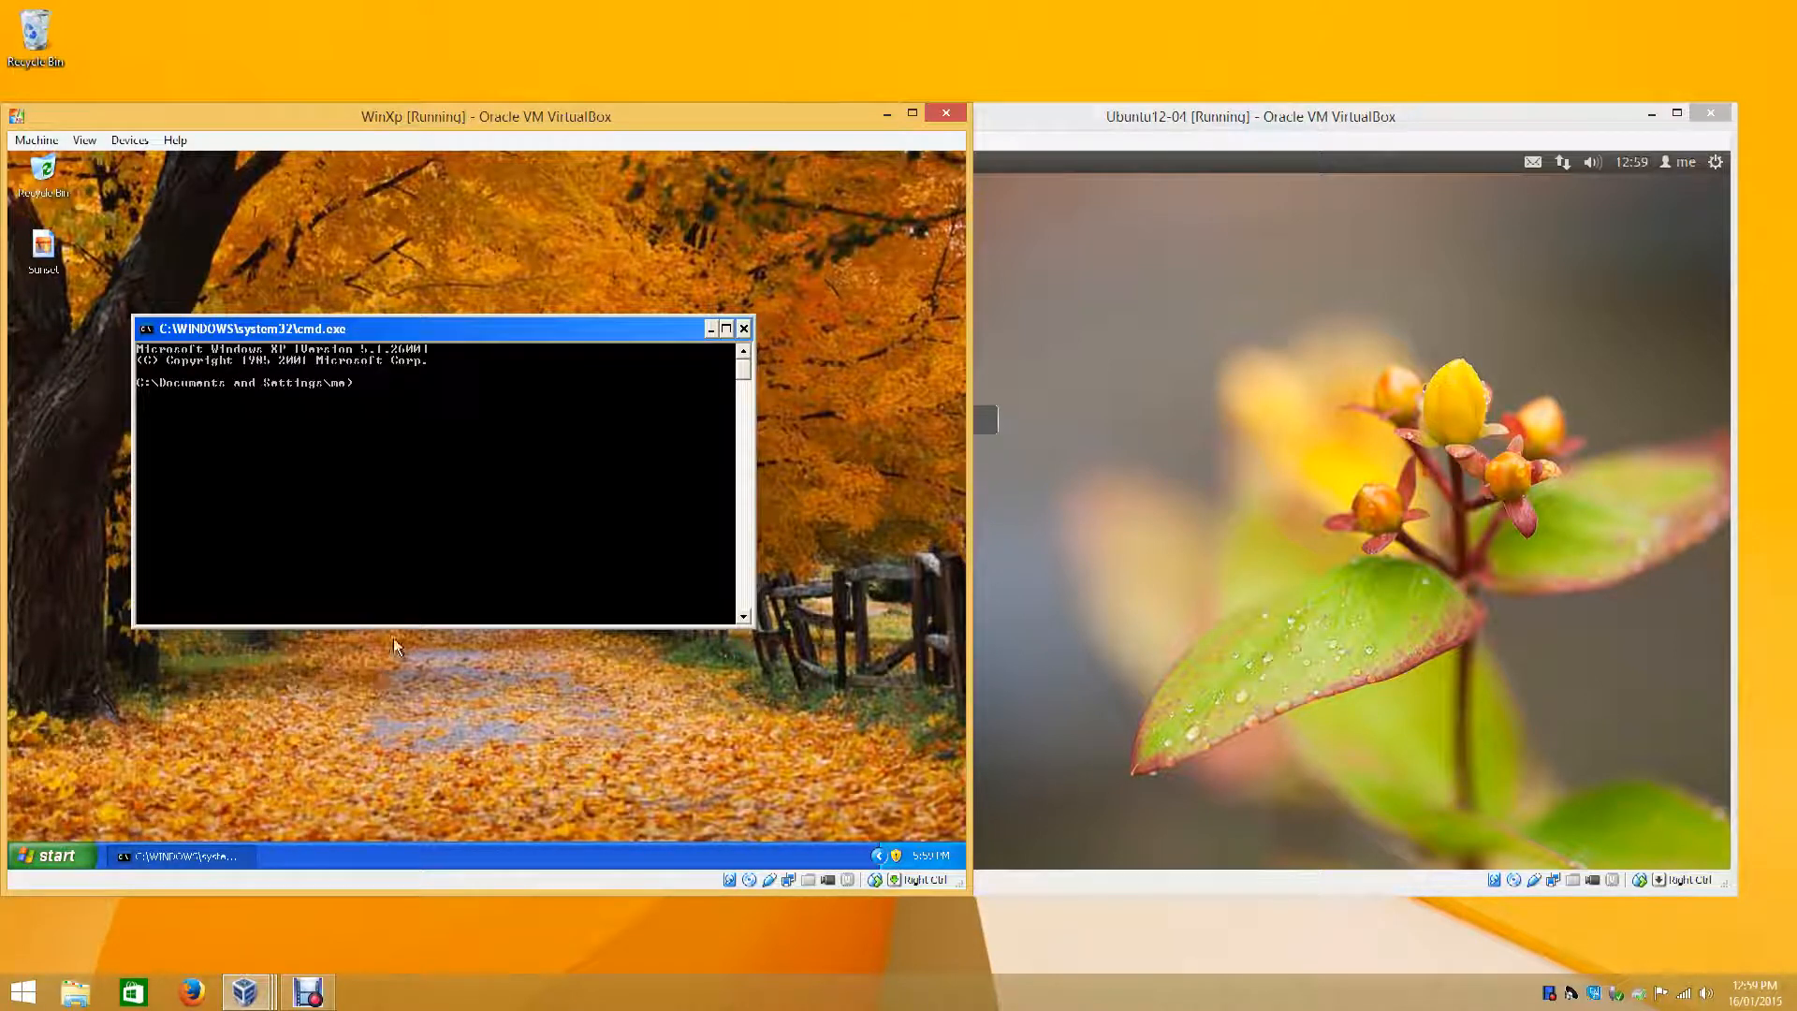
pyautogui.moveTo(458, 627); pyautogui.dragTo(468, 751)
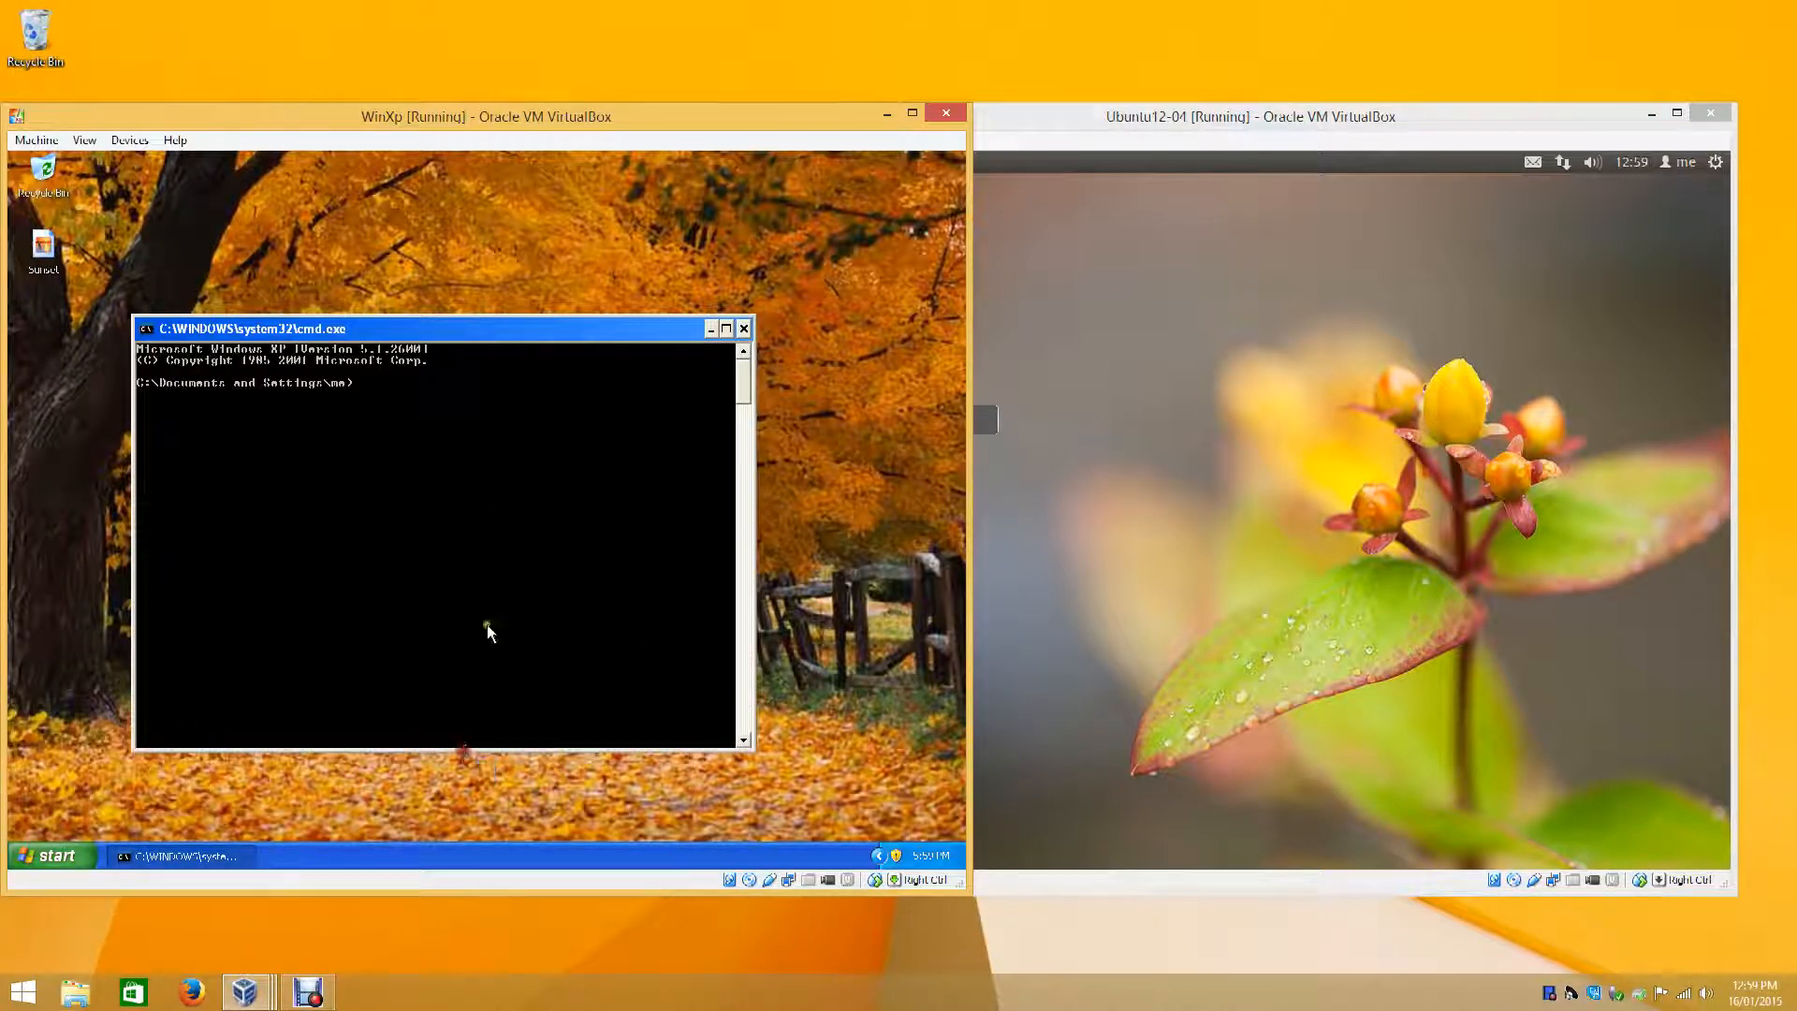
pyautogui.moveTo(489, 331); pyautogui.dragTo(639, 316)
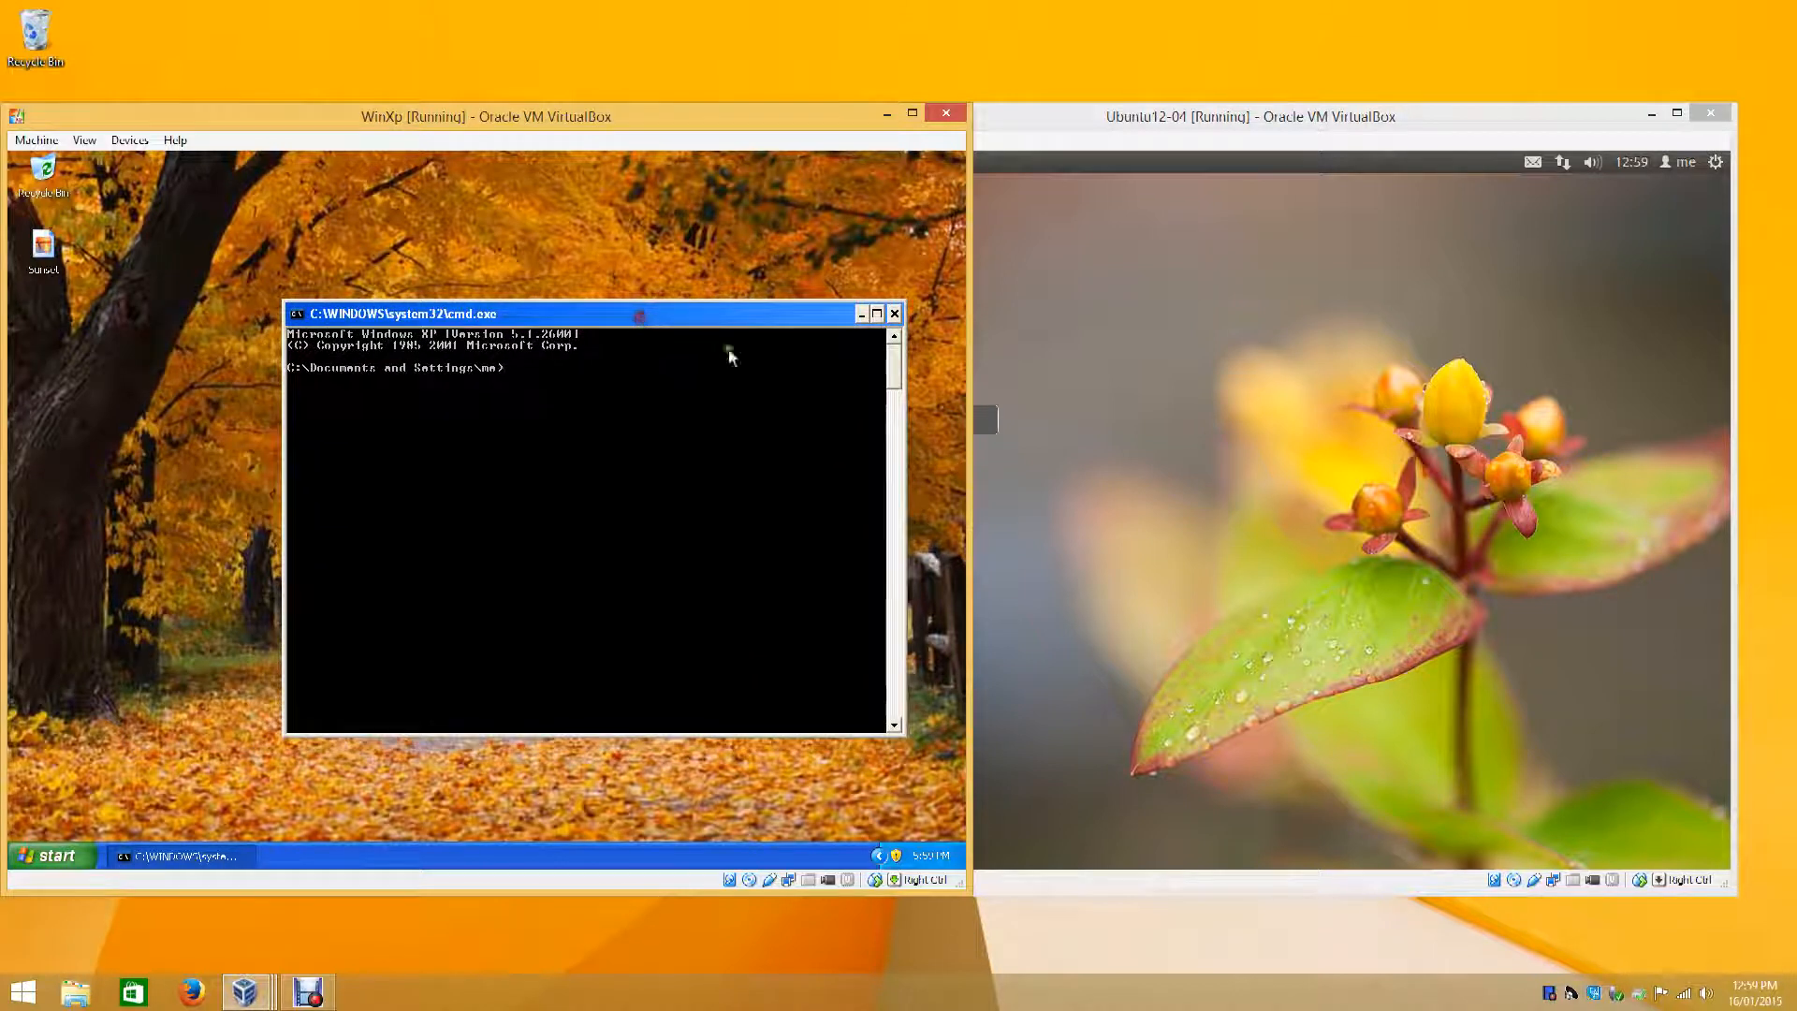
# - Open the Terminal in Ubuntu, move its window away from the launcher and enlarge it slightly
pyautogui.click(1176, 446)
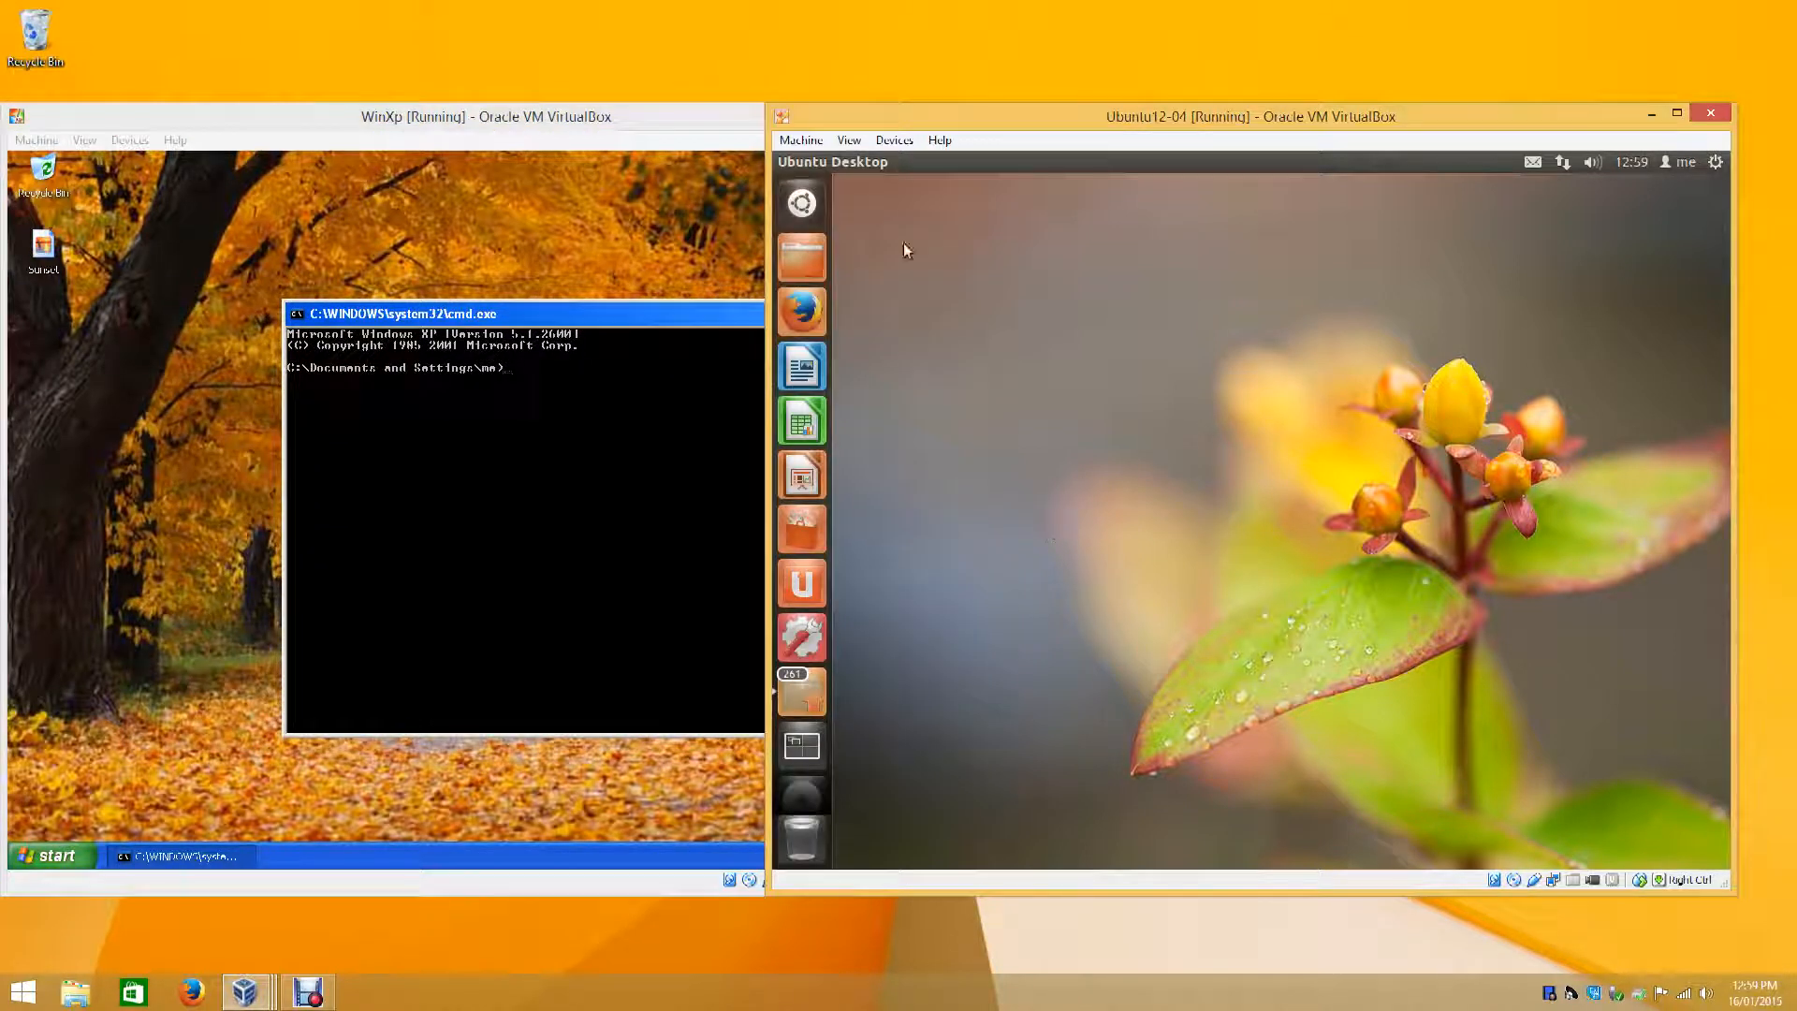
pyautogui.click(803, 202)
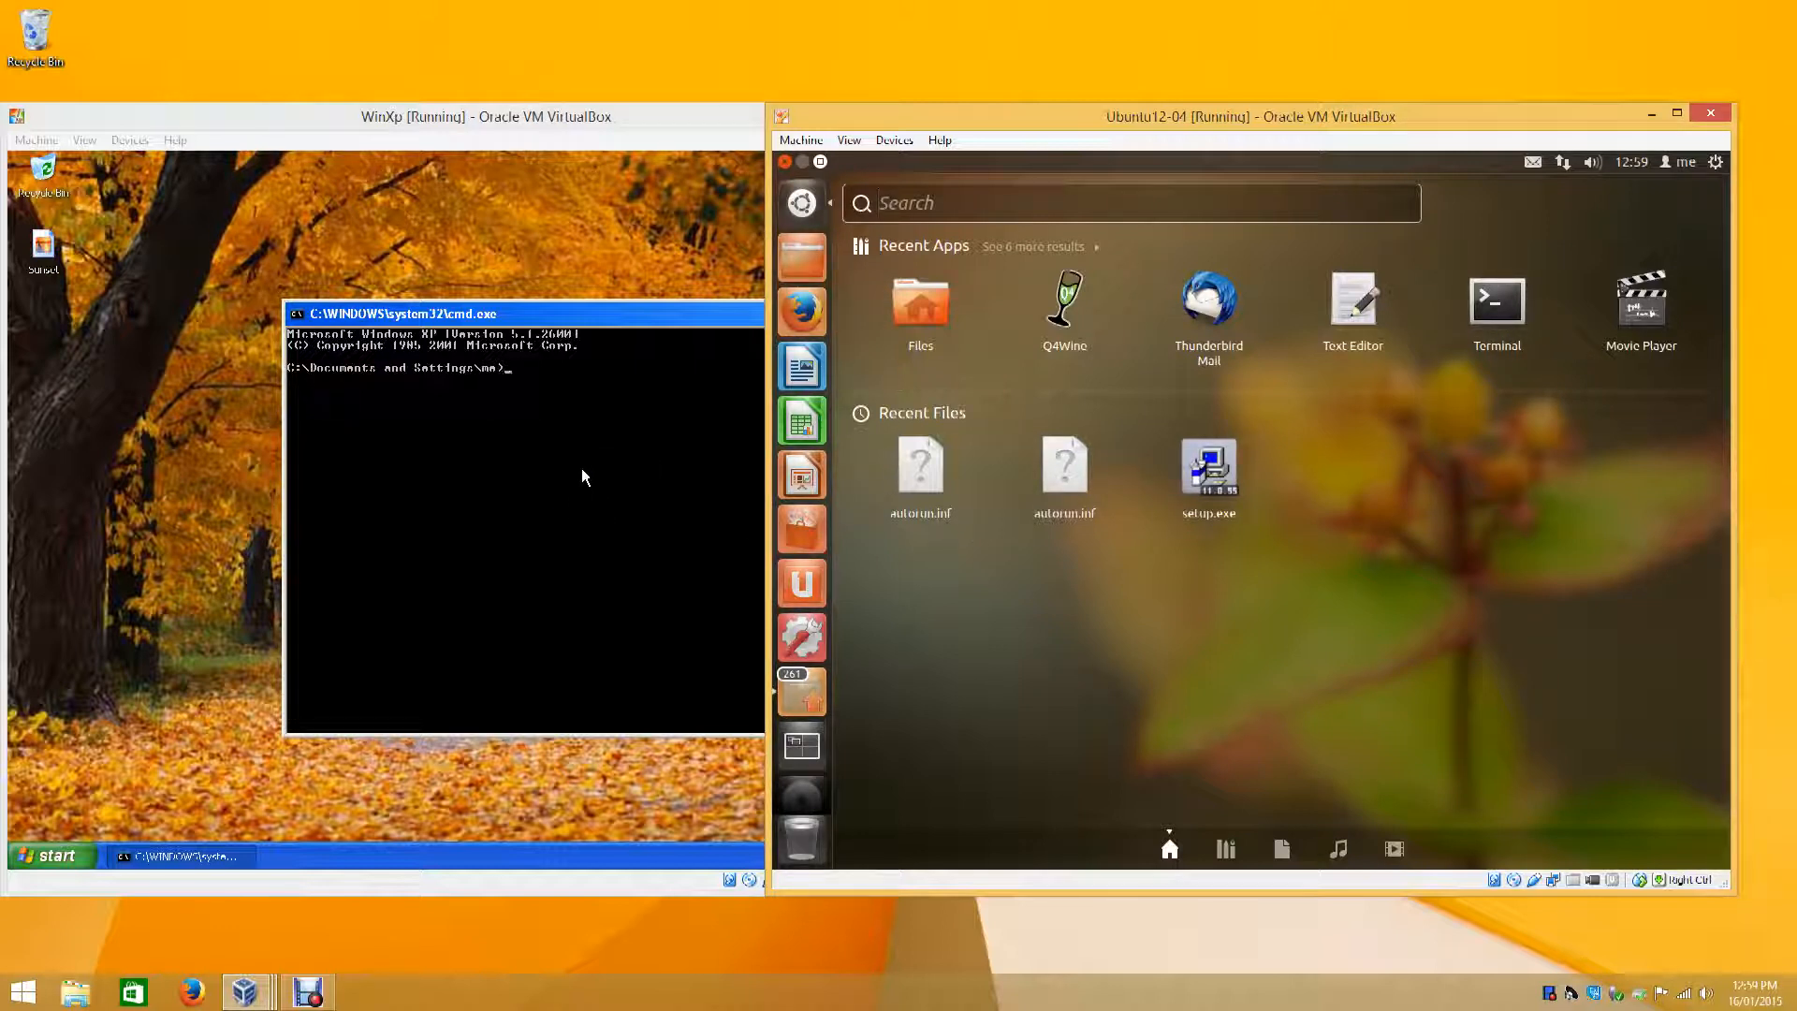
pyautogui.click(1502, 314)
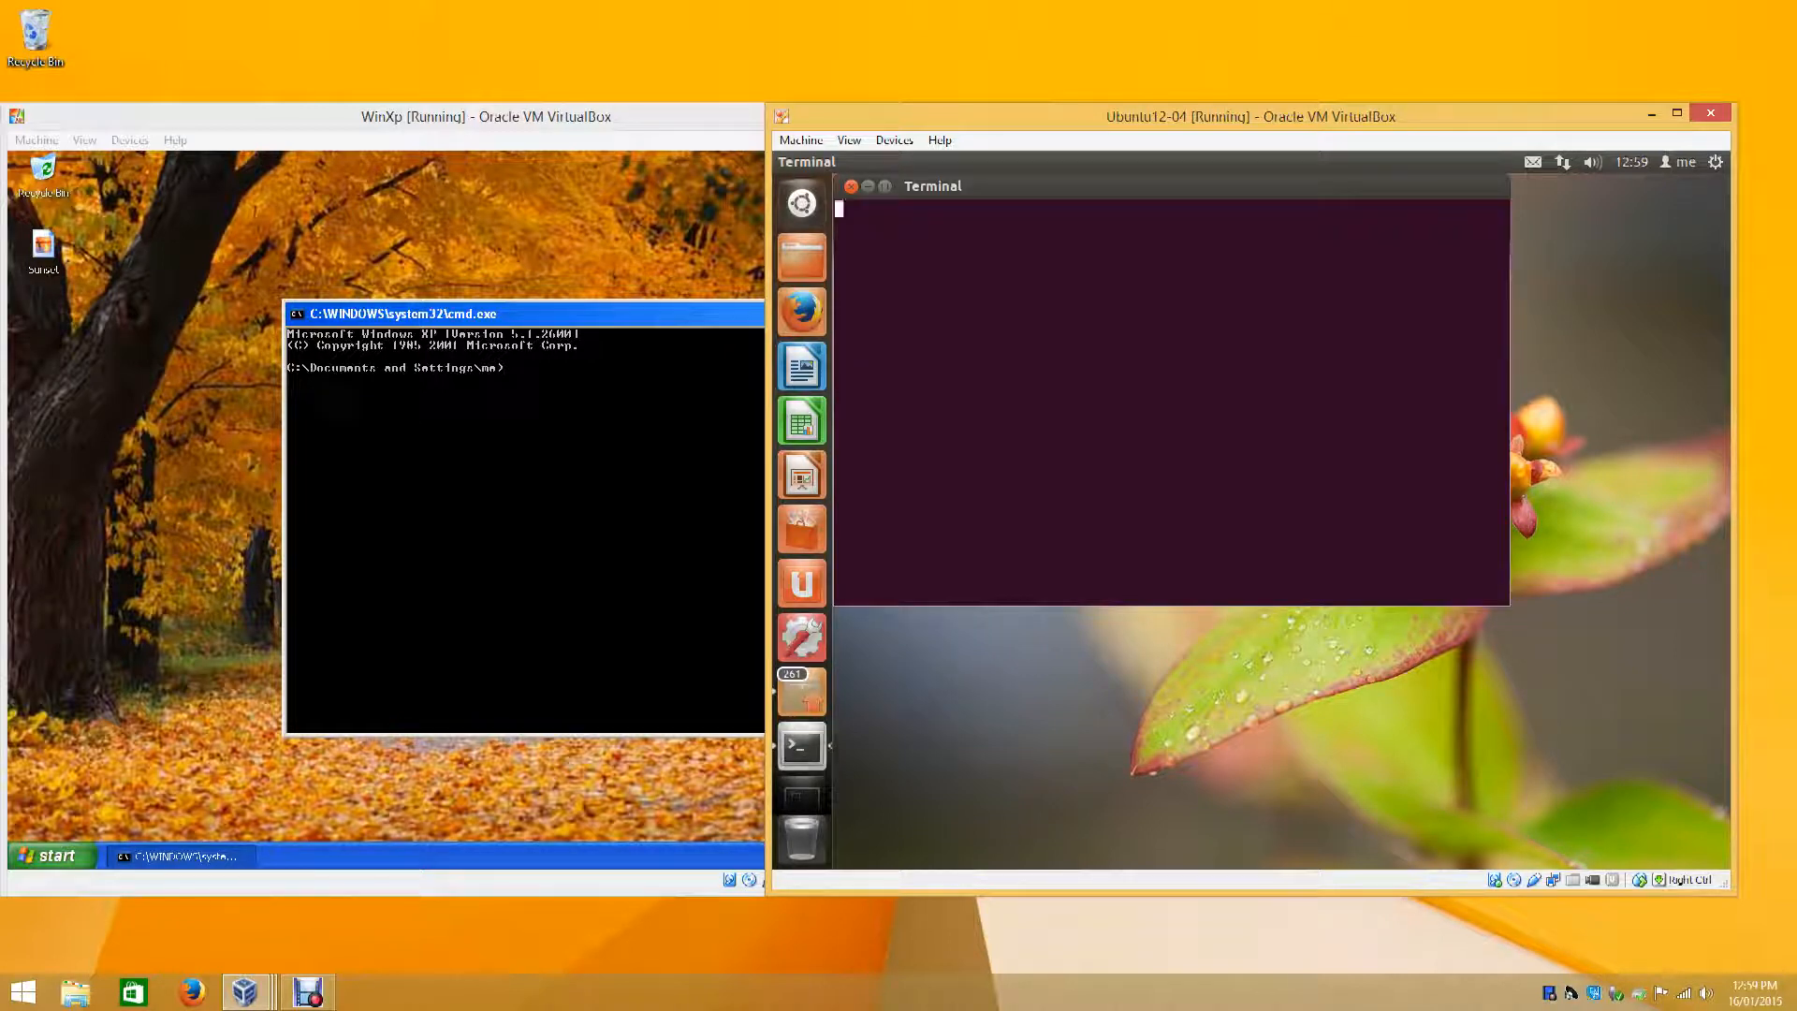
pyautogui.moveTo(1157, 189); pyautogui.dragTo(1212, 273)
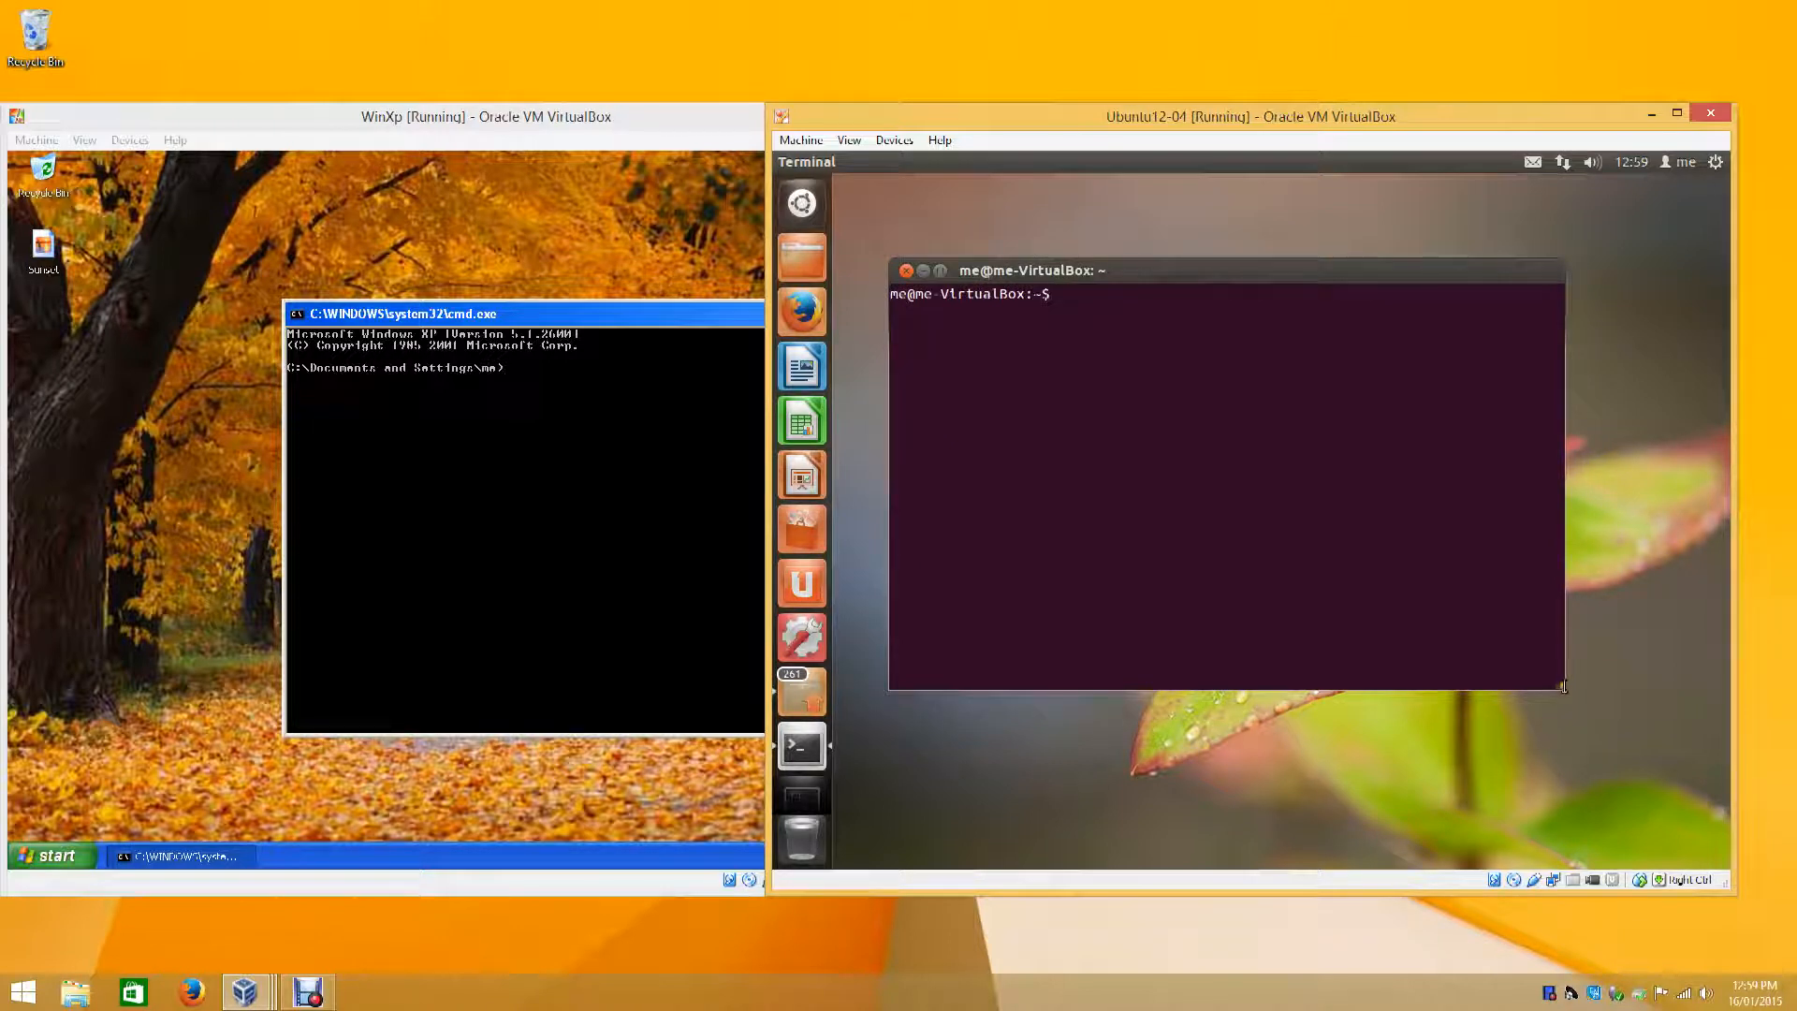
pyautogui.moveTo(1568, 697); pyautogui.dragTo(1575, 735)
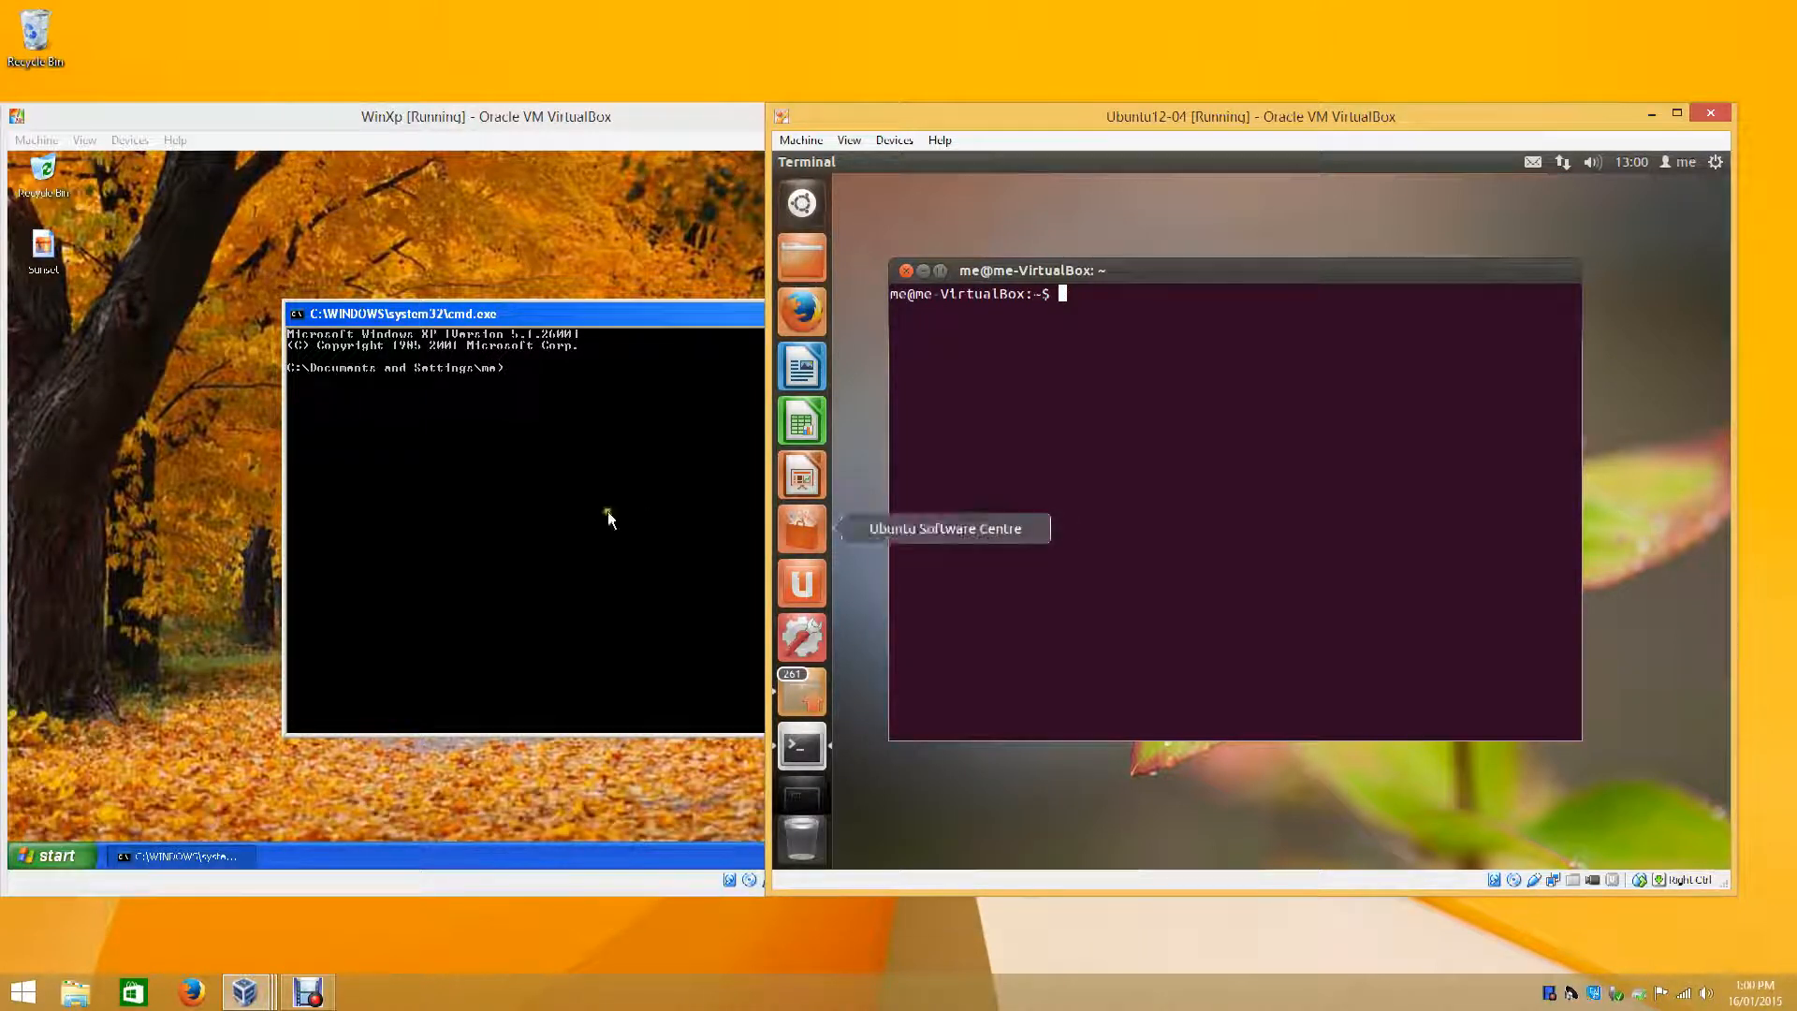
# - List the contents of the current user folder in XP's command prompt with dir
pyautogui.click(582, 509)
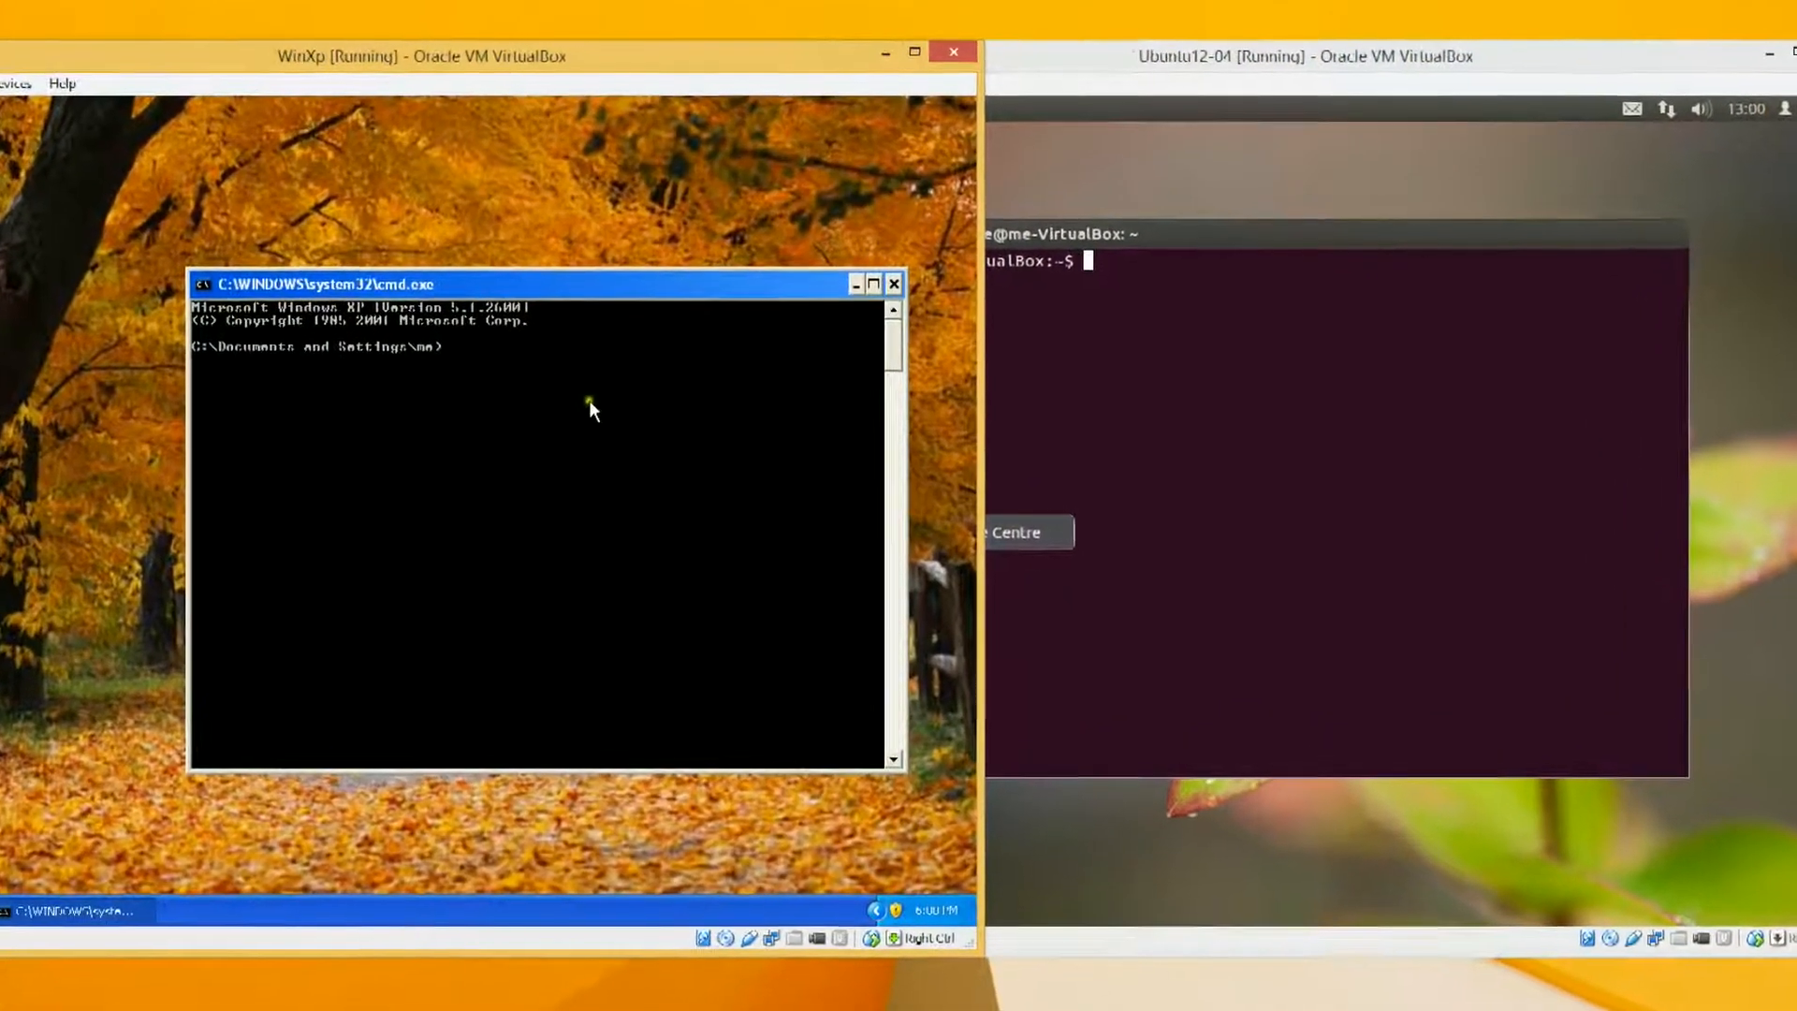
pyautogui.write('dir')
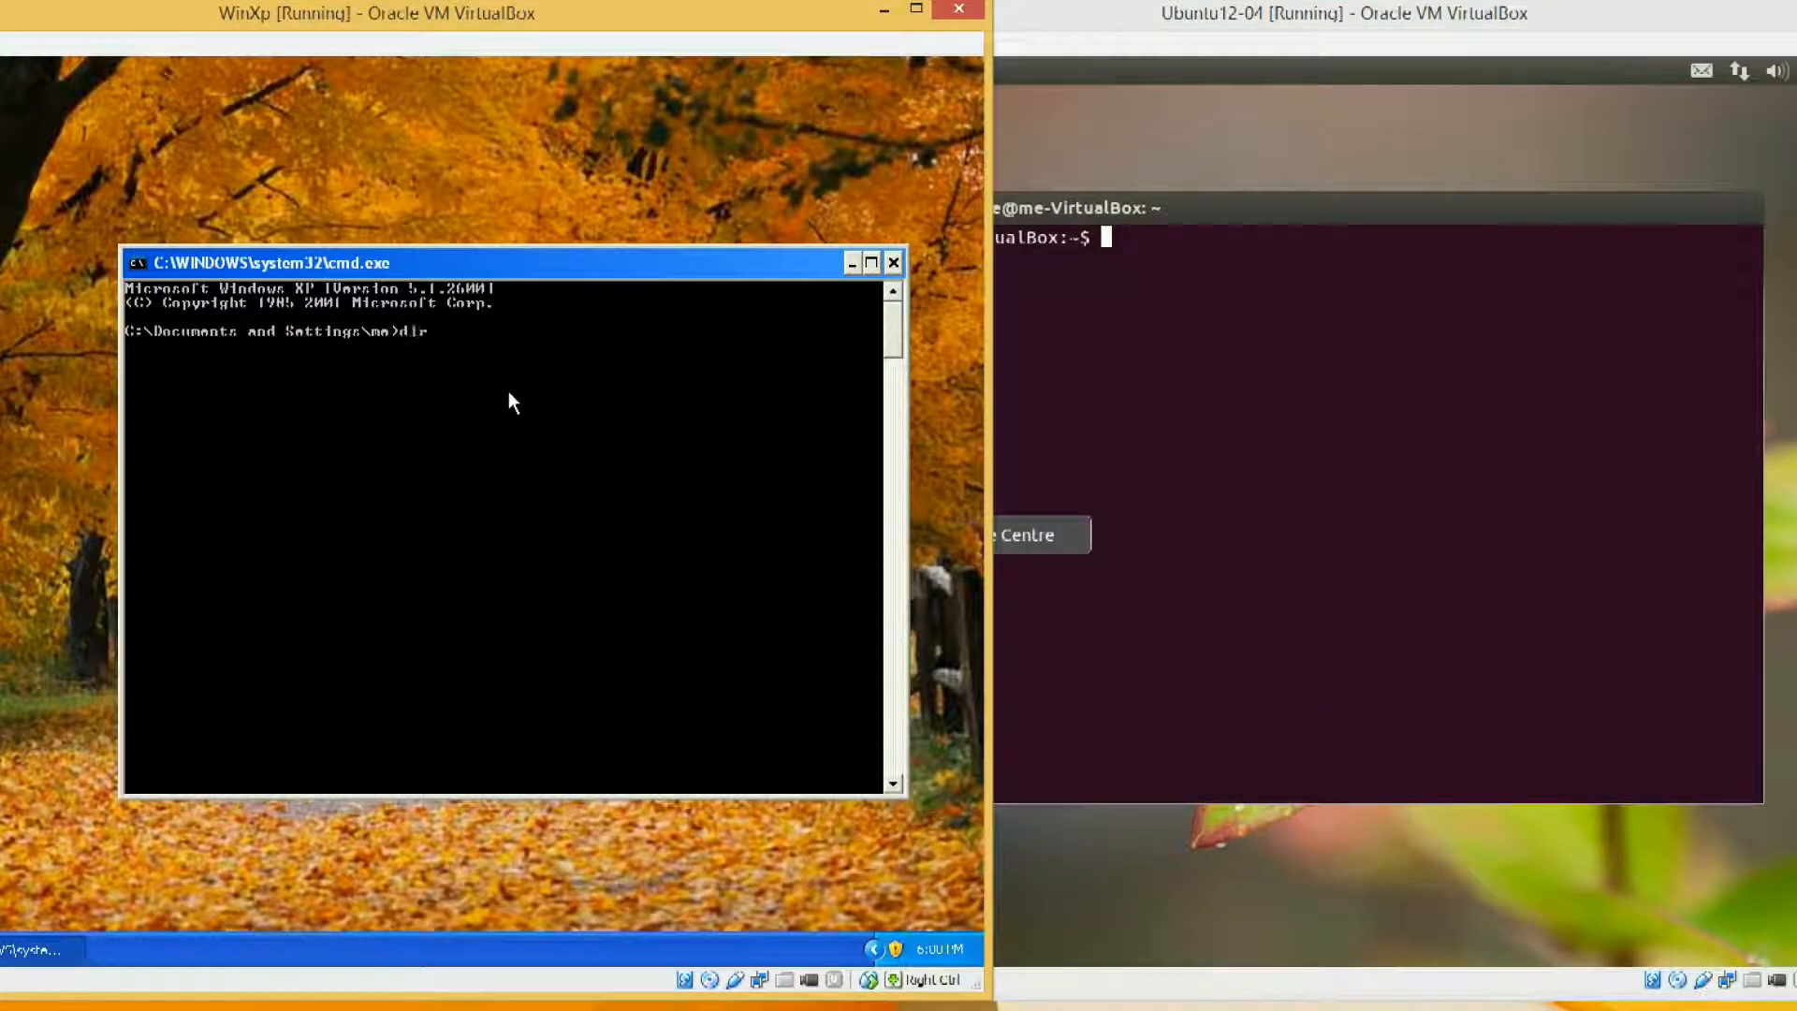
pyautogui.press('Return')
# - List the home folder in Ubuntu's Terminal with ls, with dir and with ls again, and compare how the entries are coloured
pyautogui.click(1161, 456)
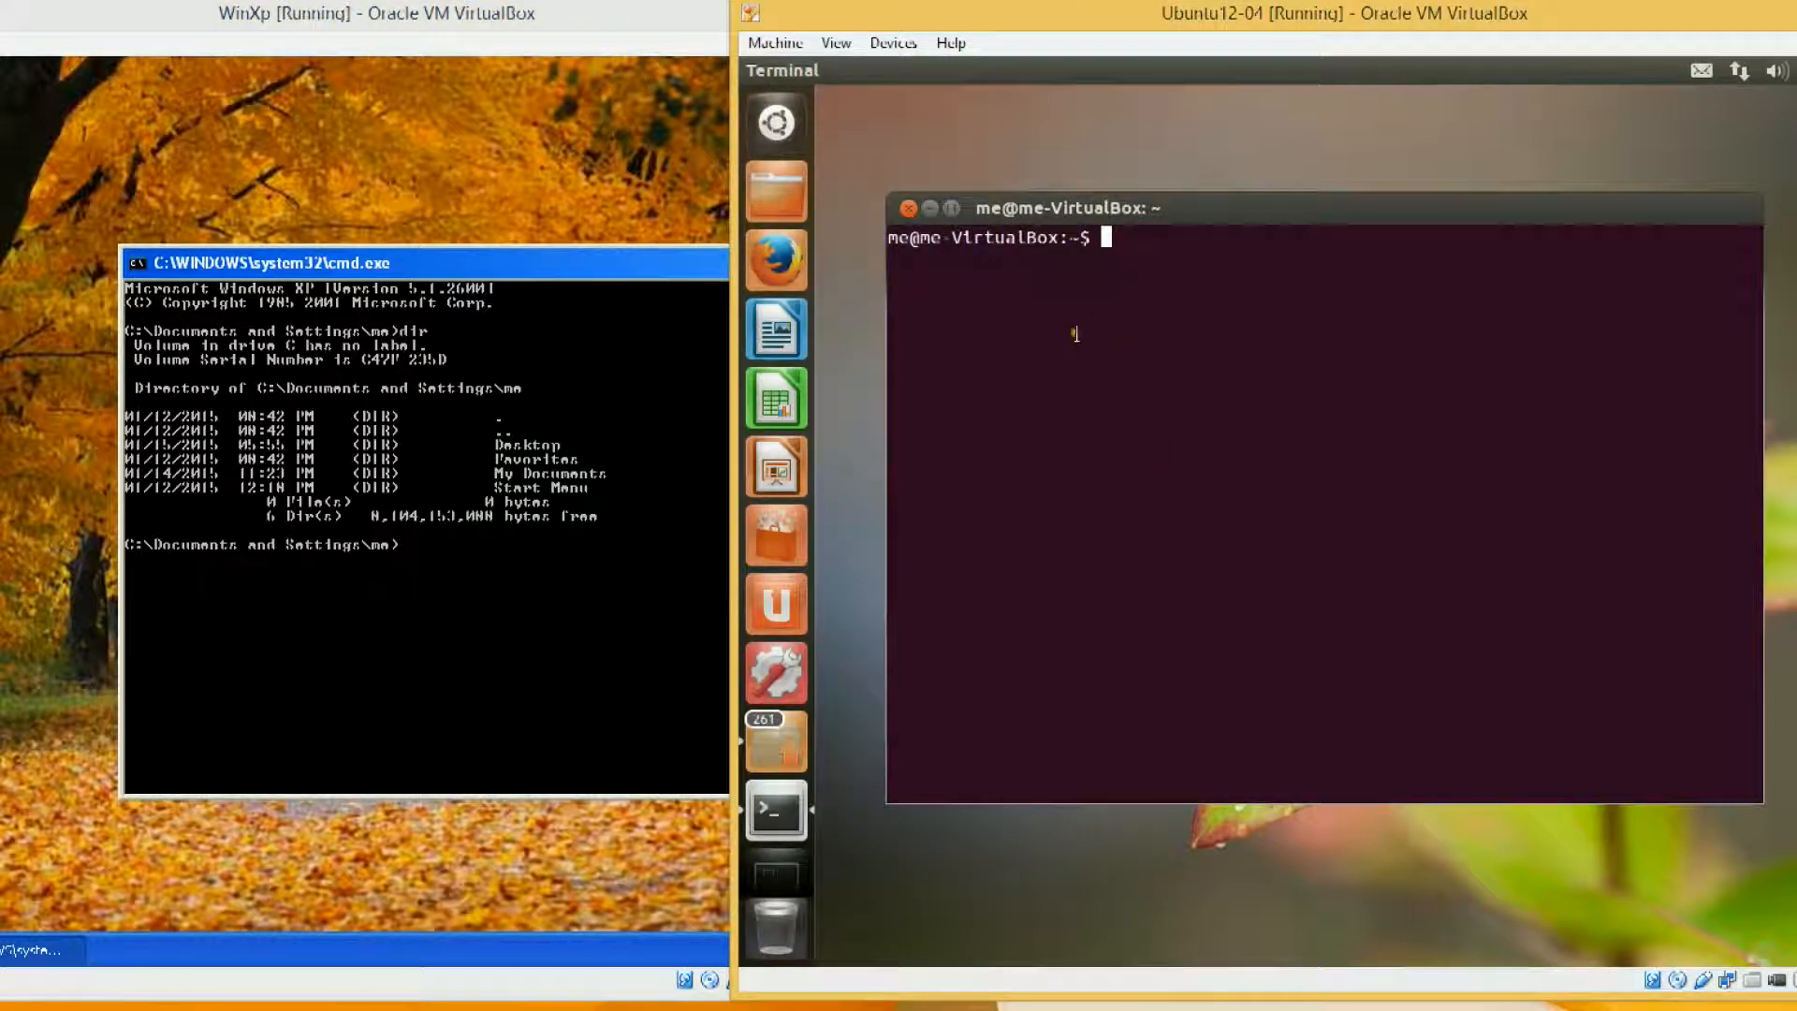
pyautogui.write('ls')
pyautogui.press('Return')
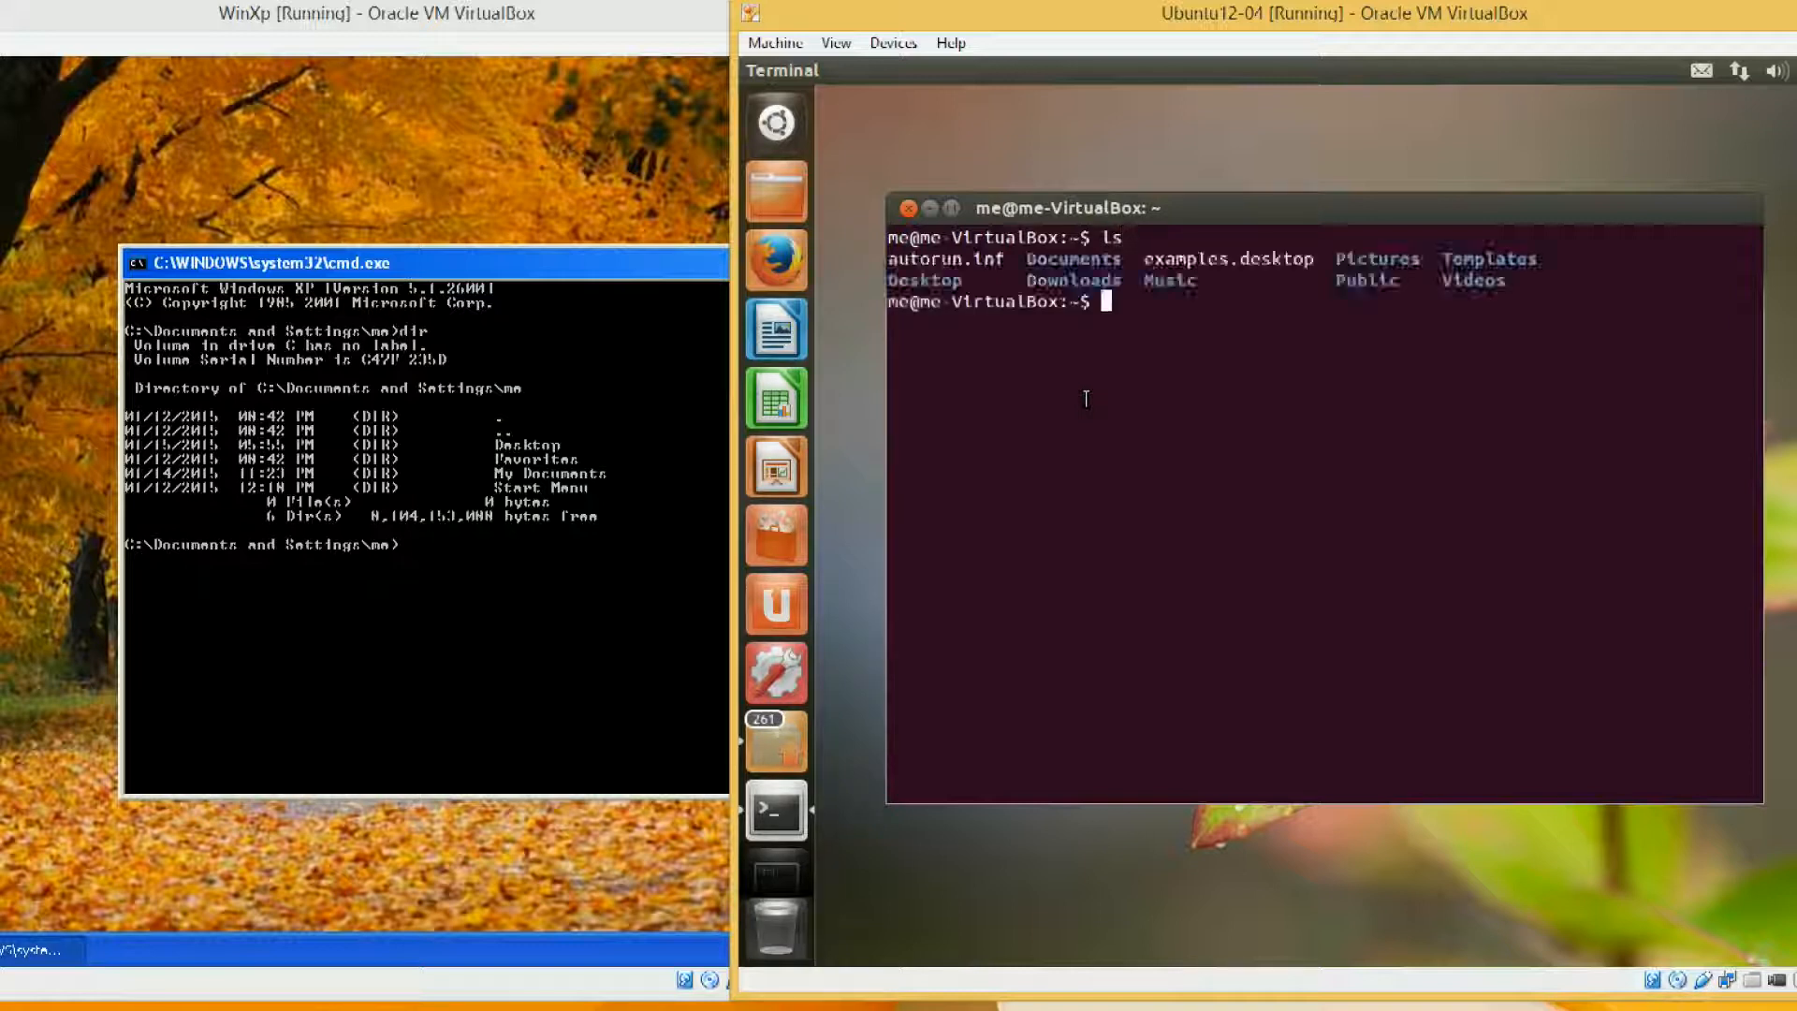
pyautogui.write('dir')
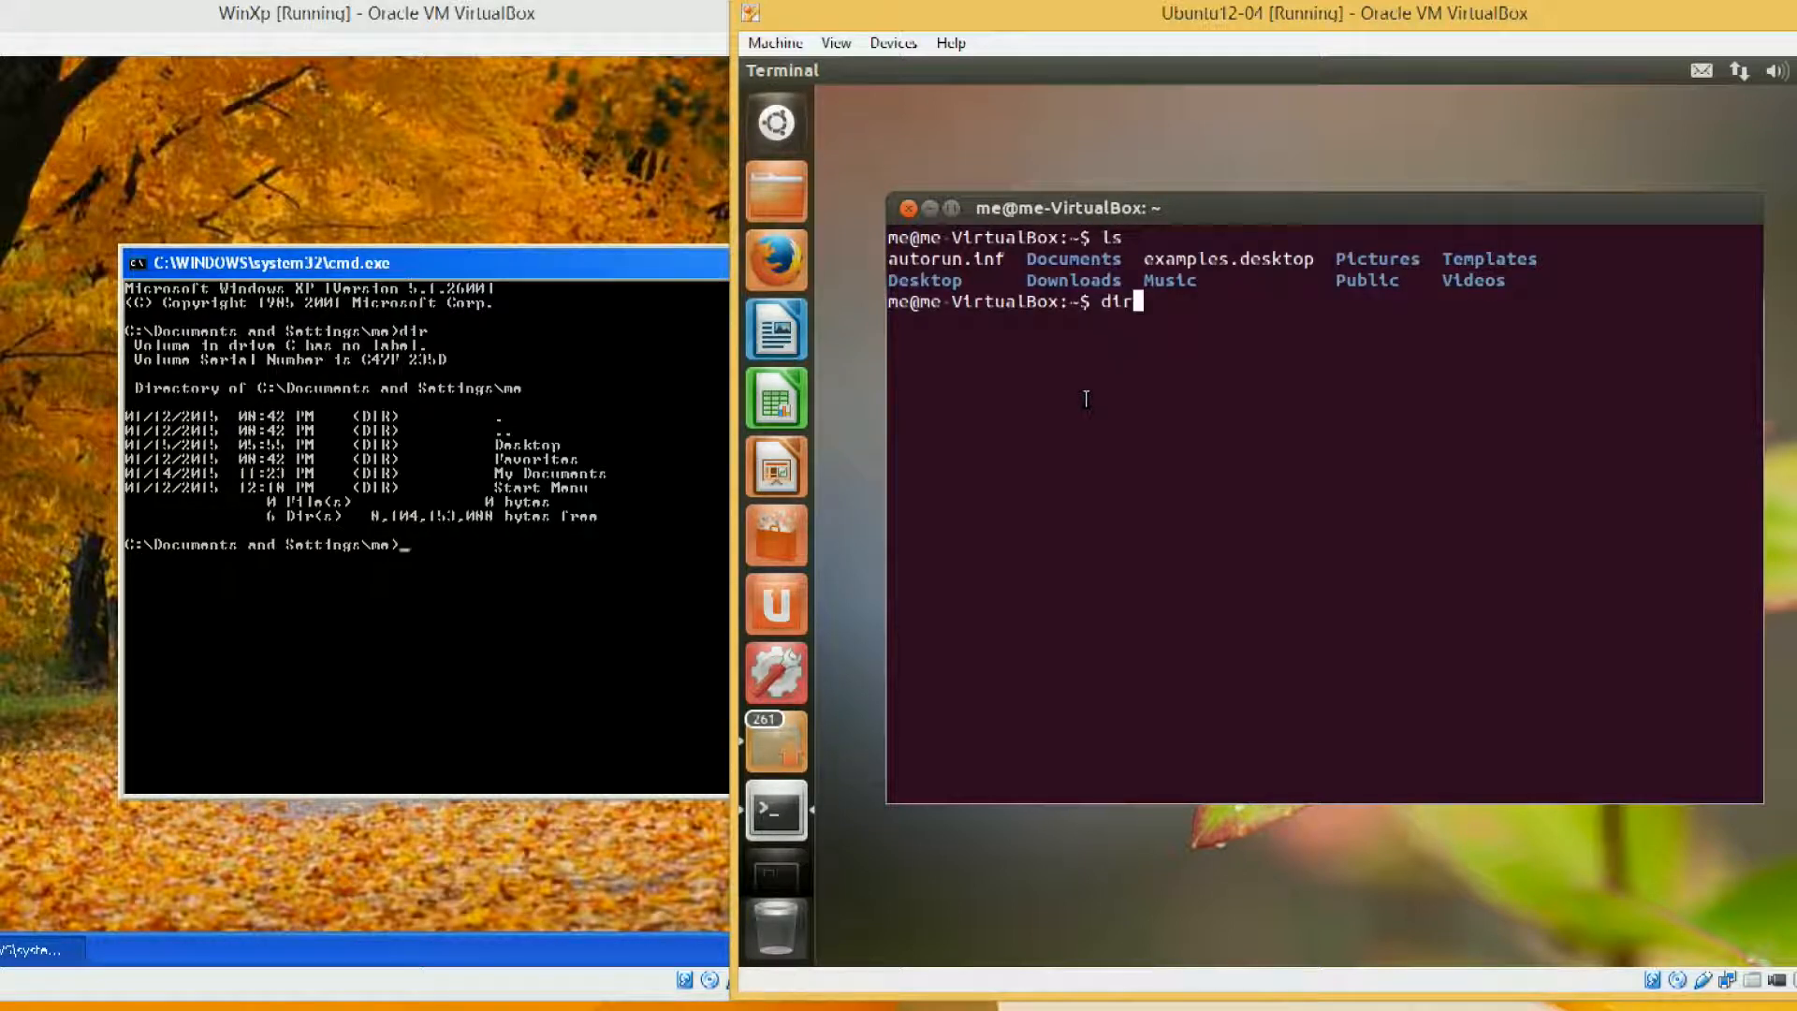
pyautogui.press('Return')
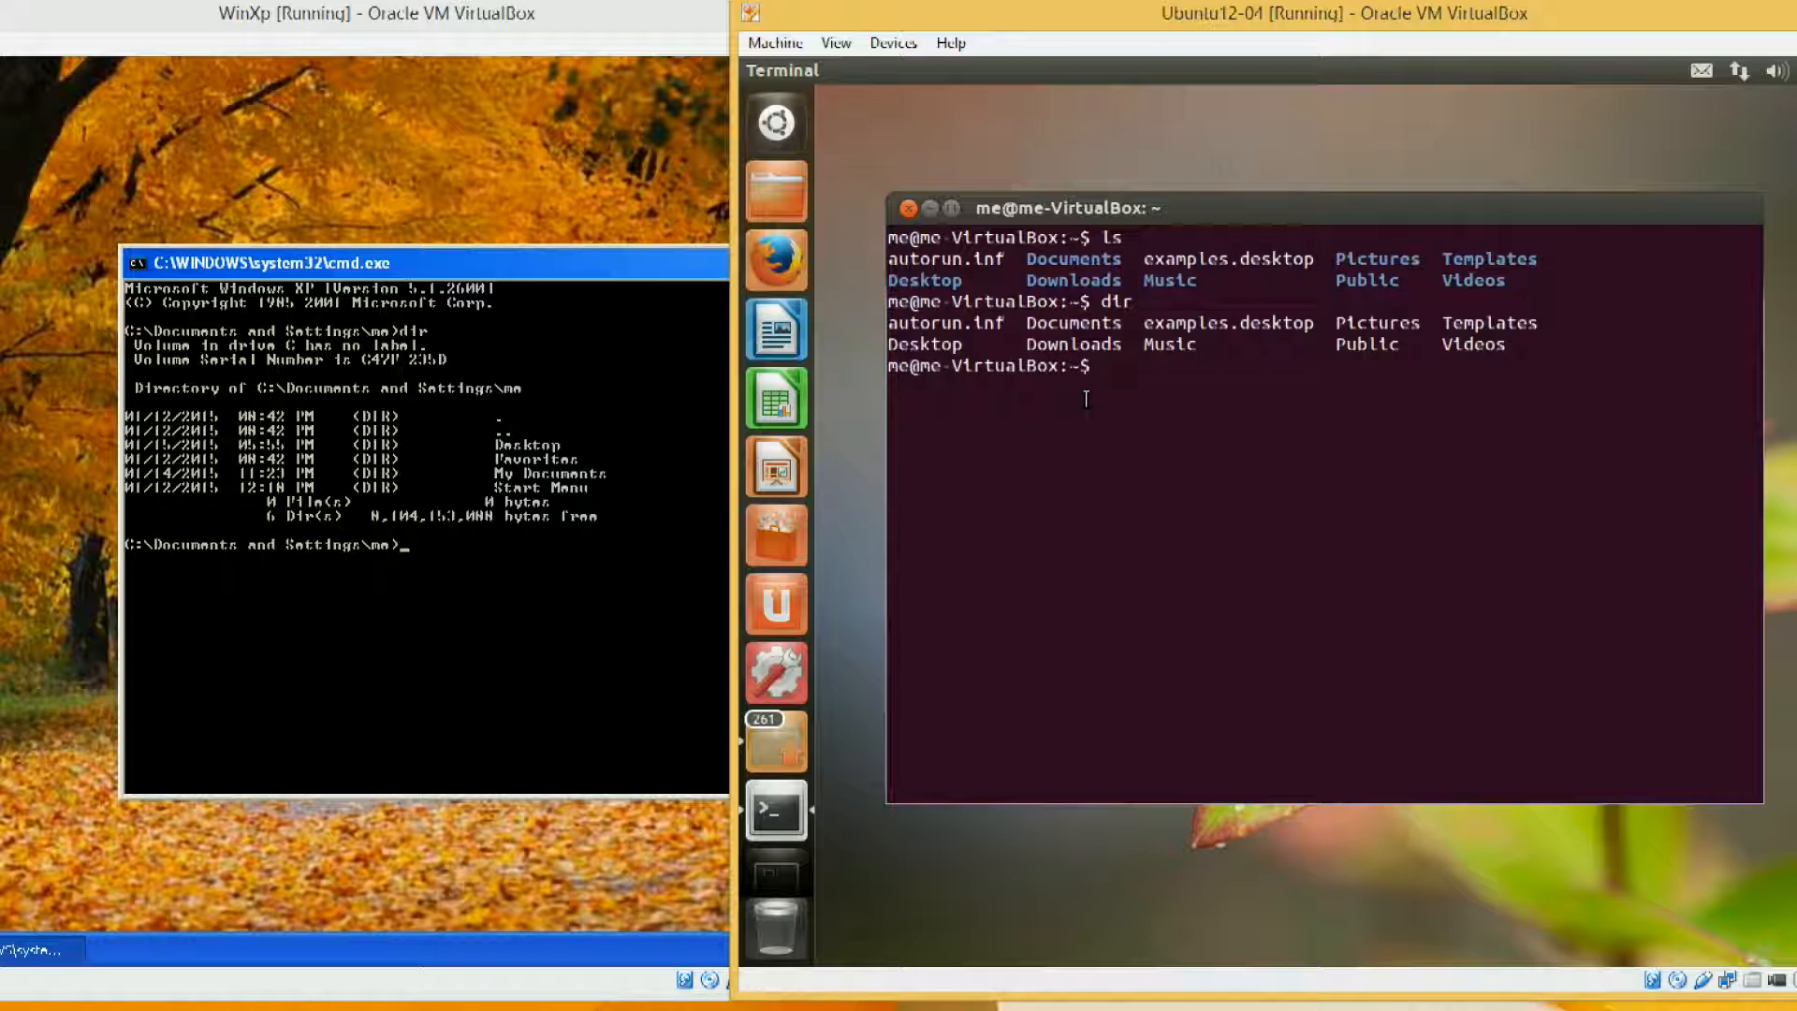
pyautogui.write('ls')
pyautogui.press('Return')
pyautogui.moveTo(1027, 388); pyautogui.dragTo(1283, 386)
pyautogui.moveTo(916, 387); pyautogui.dragTo(1007, 390)
pyautogui.click(1176, 459)
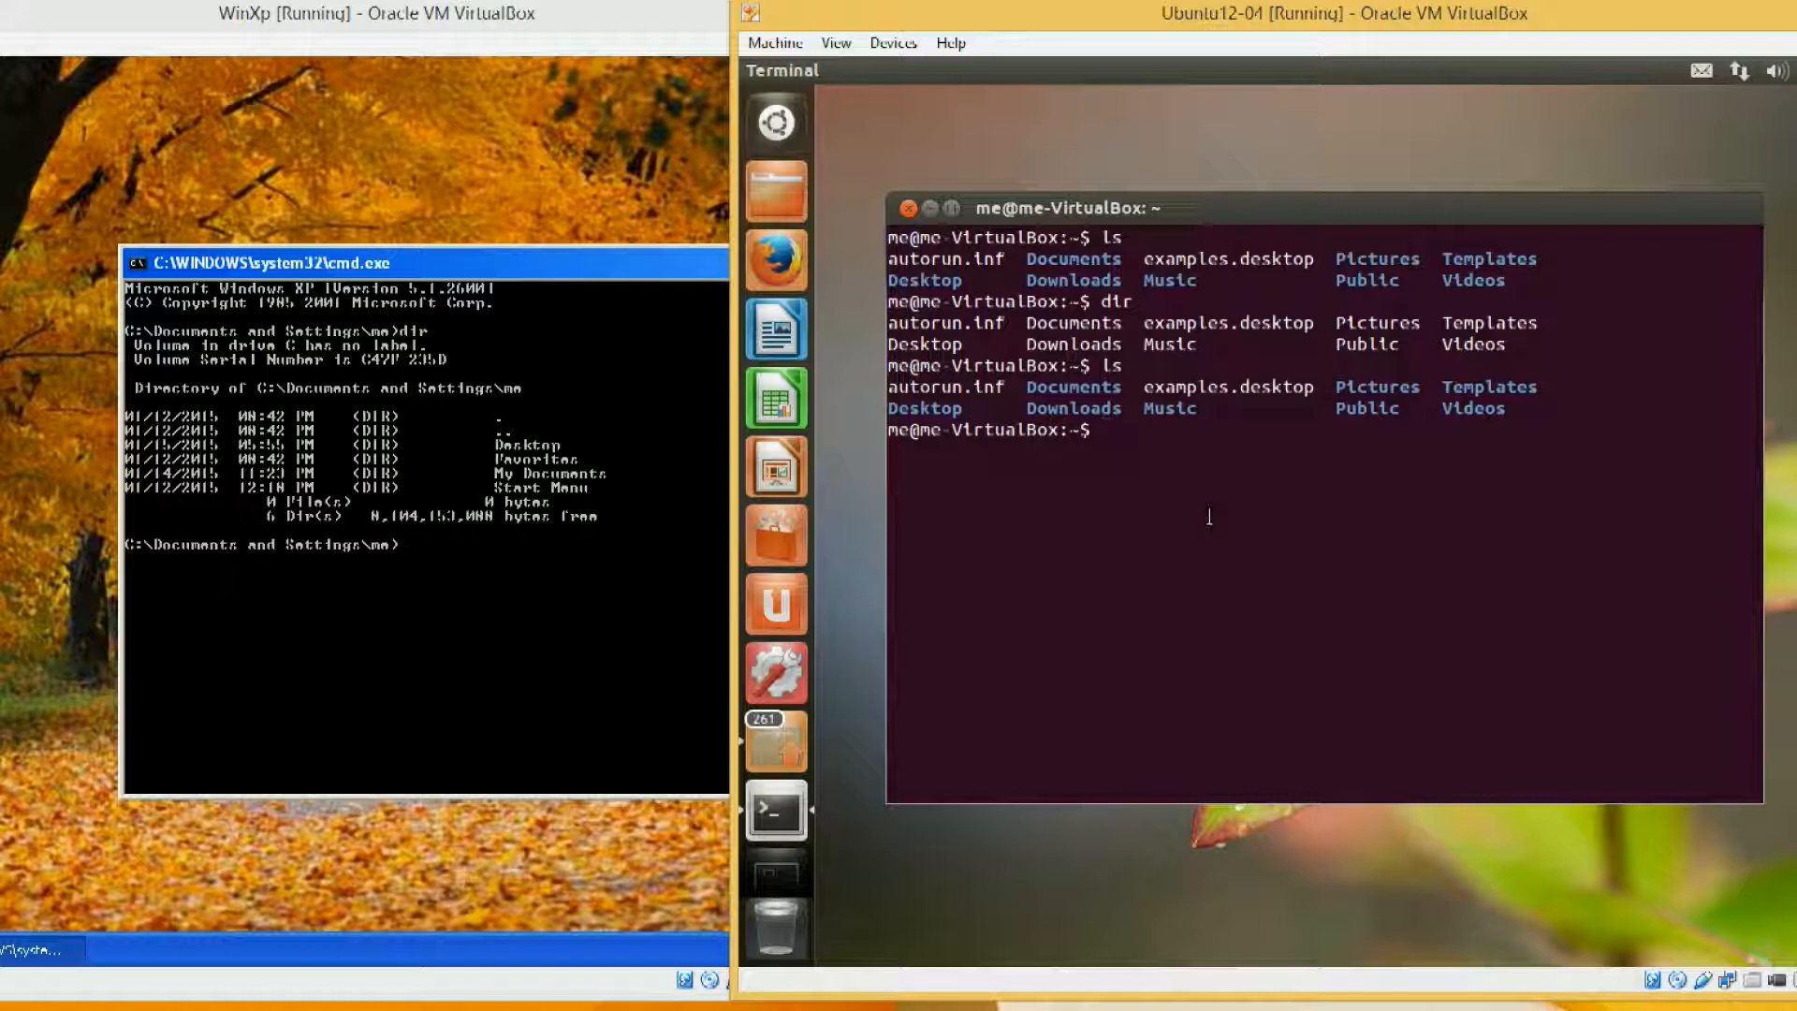
# - Clear Ubuntu's Terminal with clear and XP's command prompt with cls
pyautogui.write('clear')
pyautogui.press('Return')
pyautogui.click(569, 665)
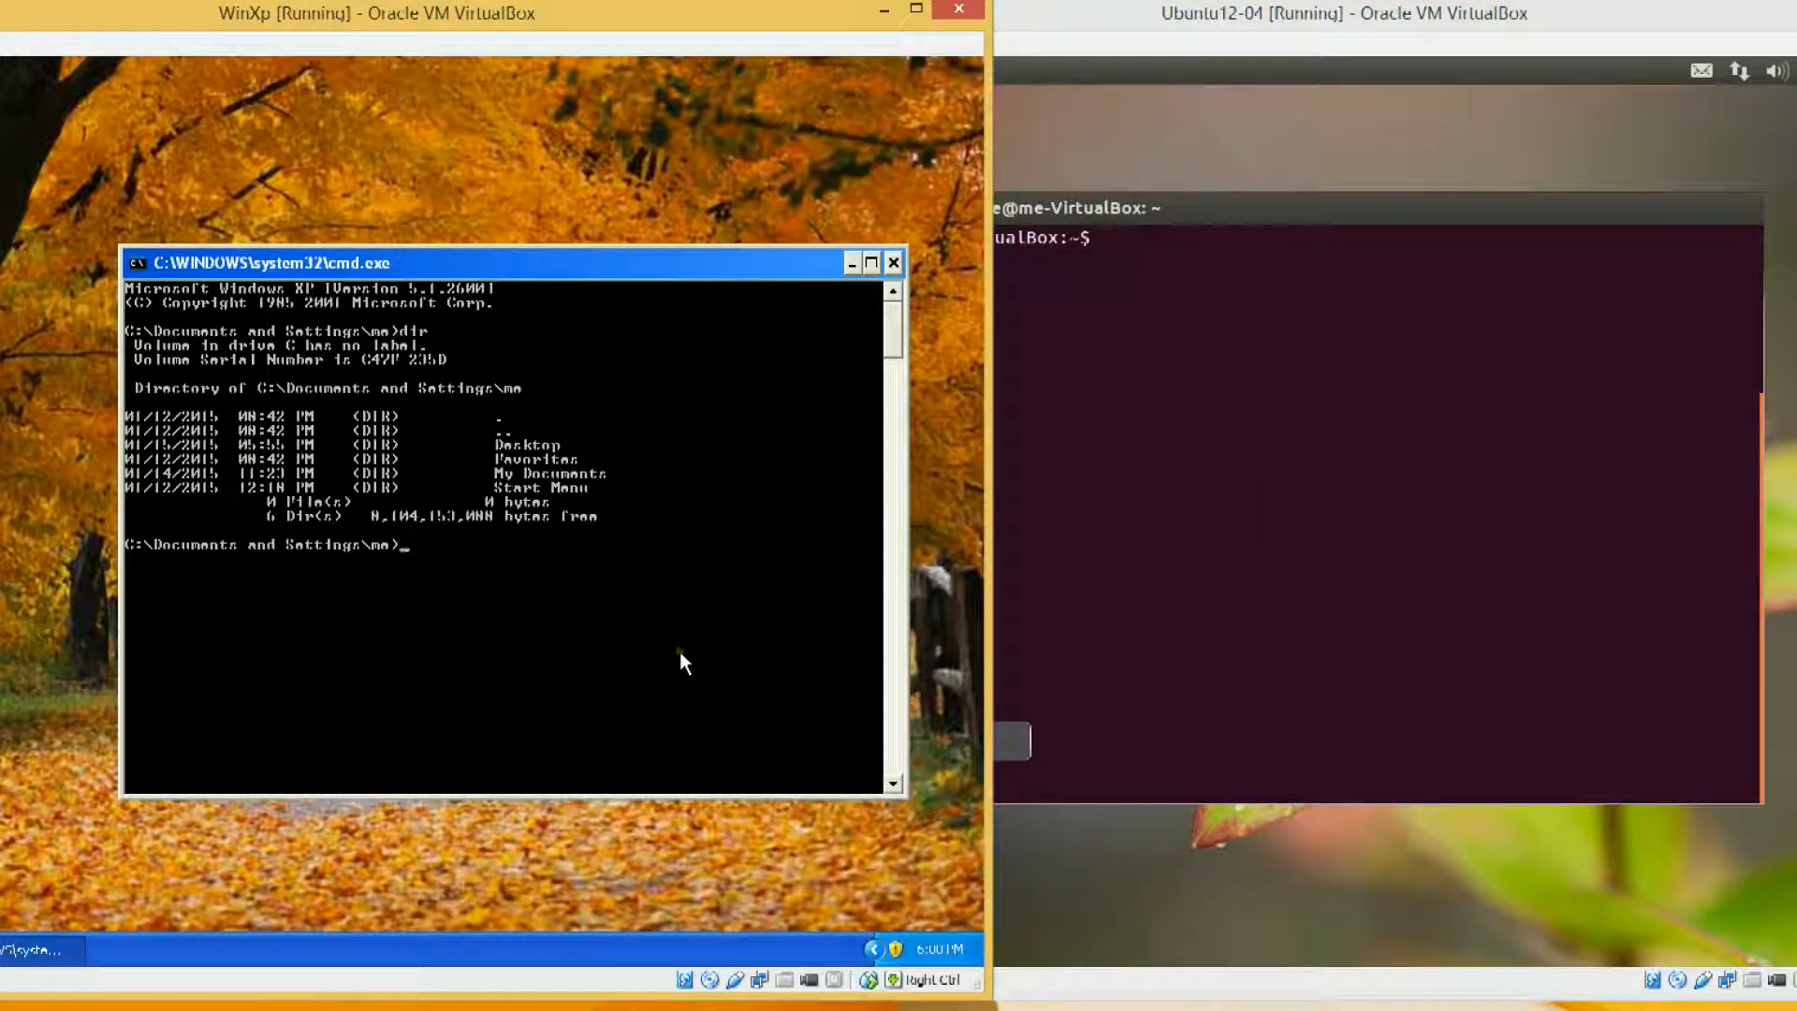
pyautogui.write('cls')
pyautogui.press('Return')
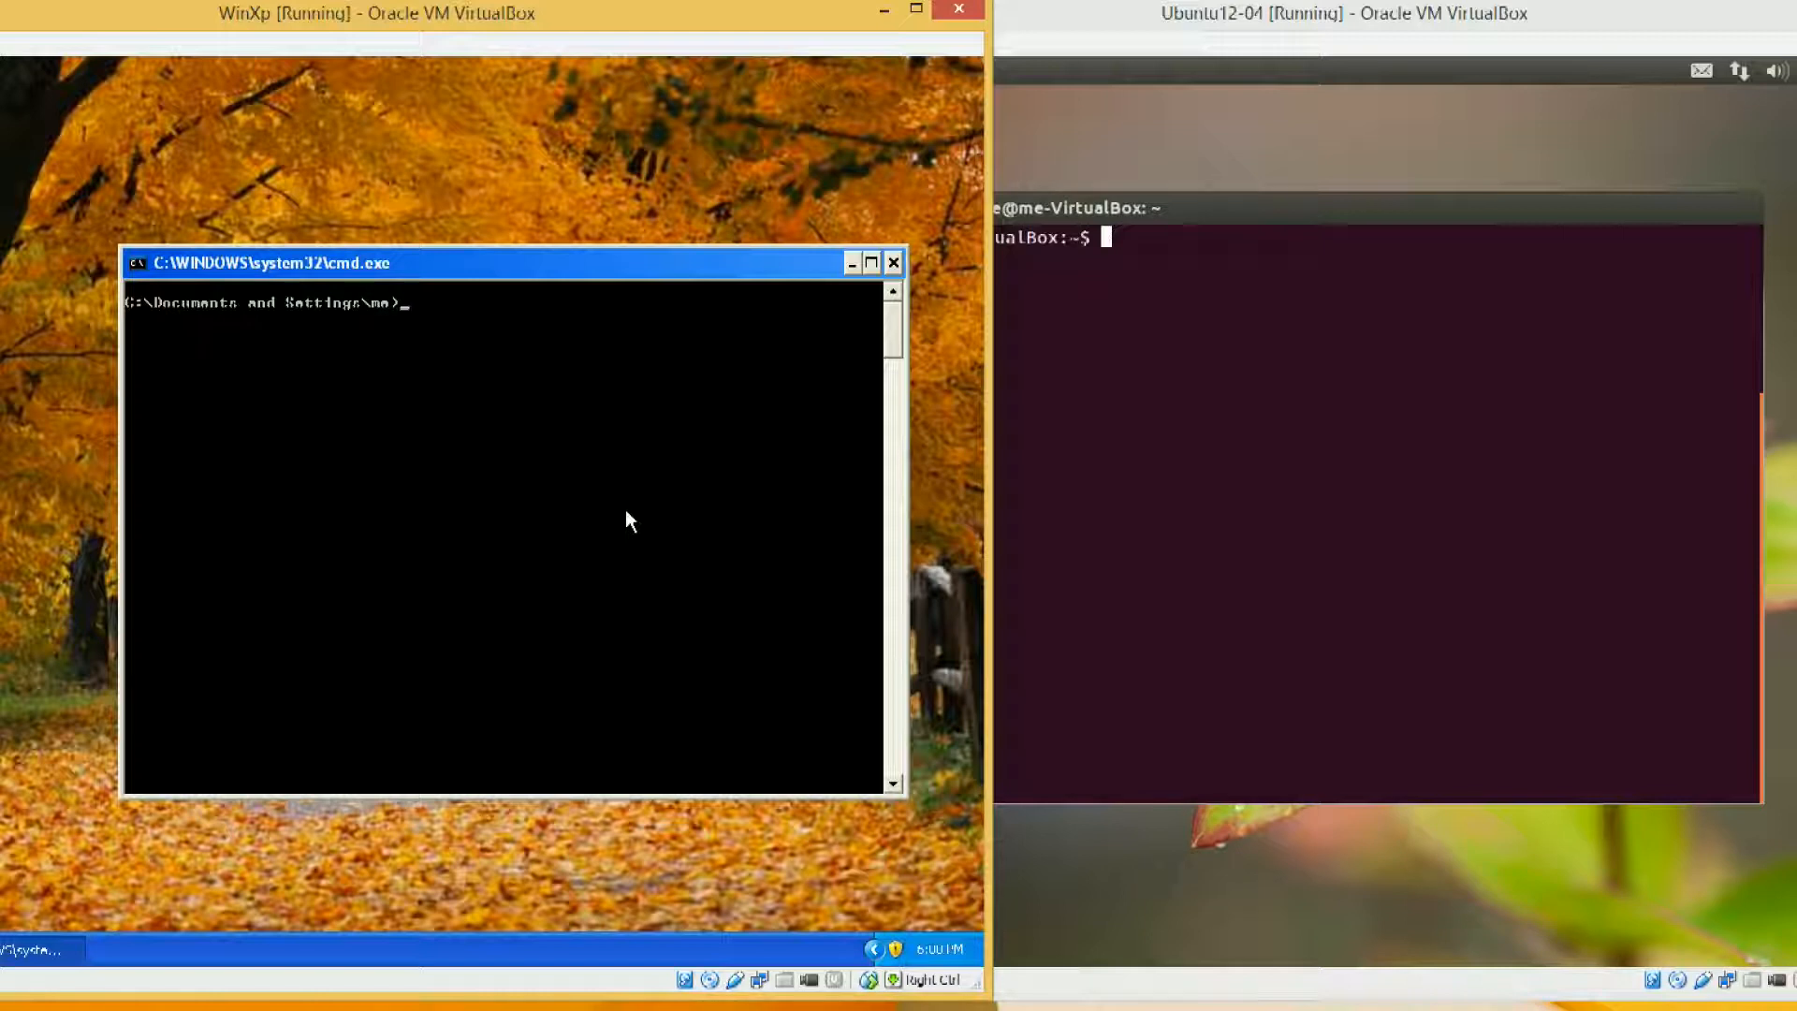
# - Go up one folder with cd .. in XP's command prompt and in Ubuntu's Terminal
pyautogui.write('cd ..')
pyautogui.press('Return')
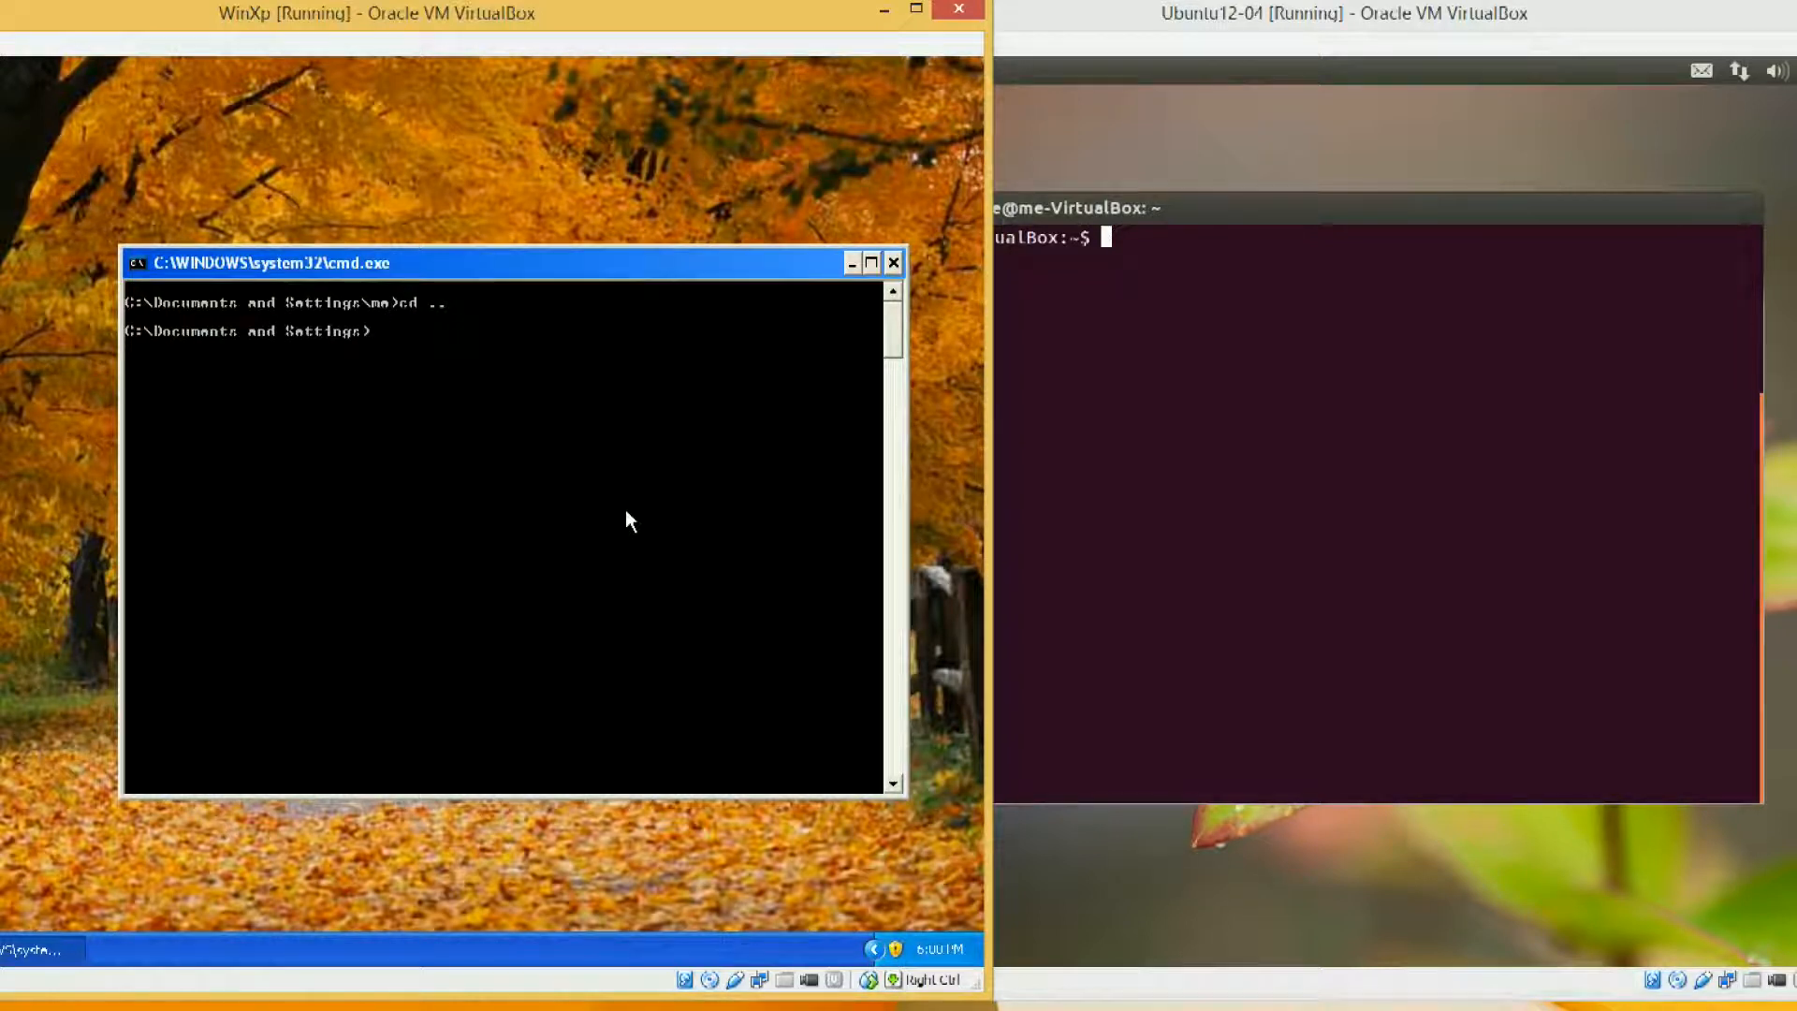
pyautogui.click(1215, 504)
pyautogui.write('cd ..')
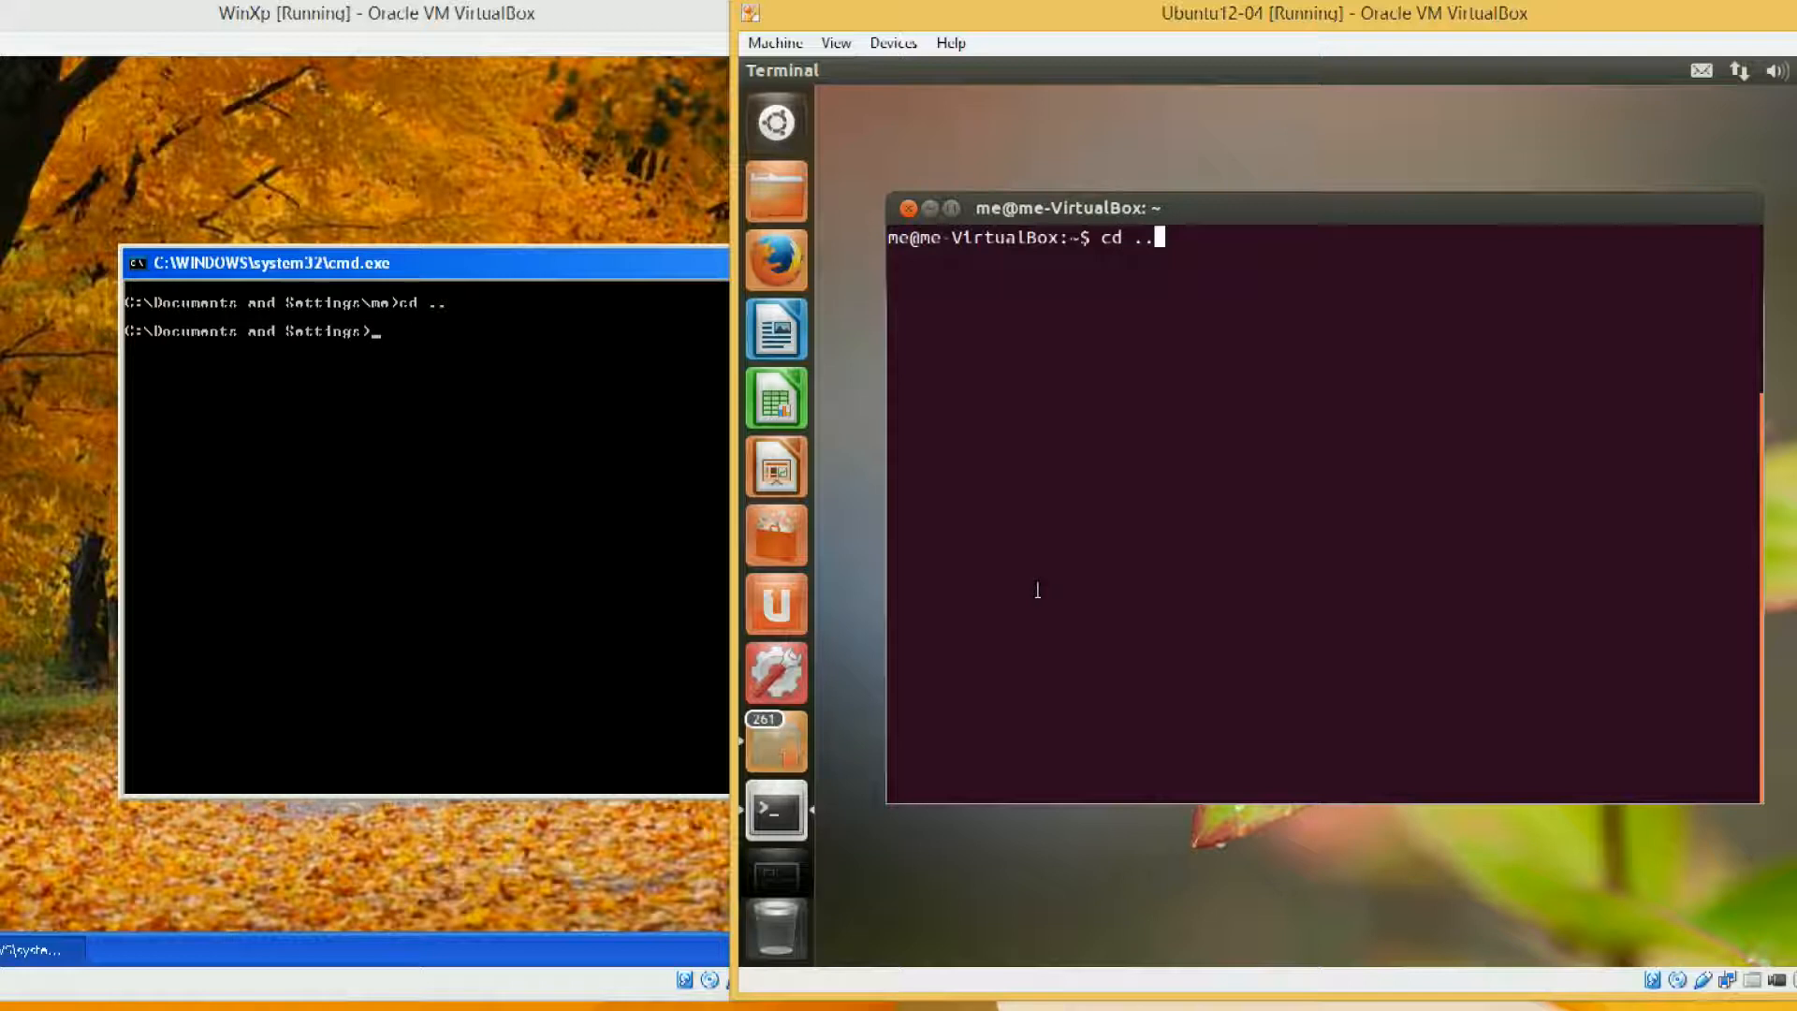
pyautogui.press('Return')
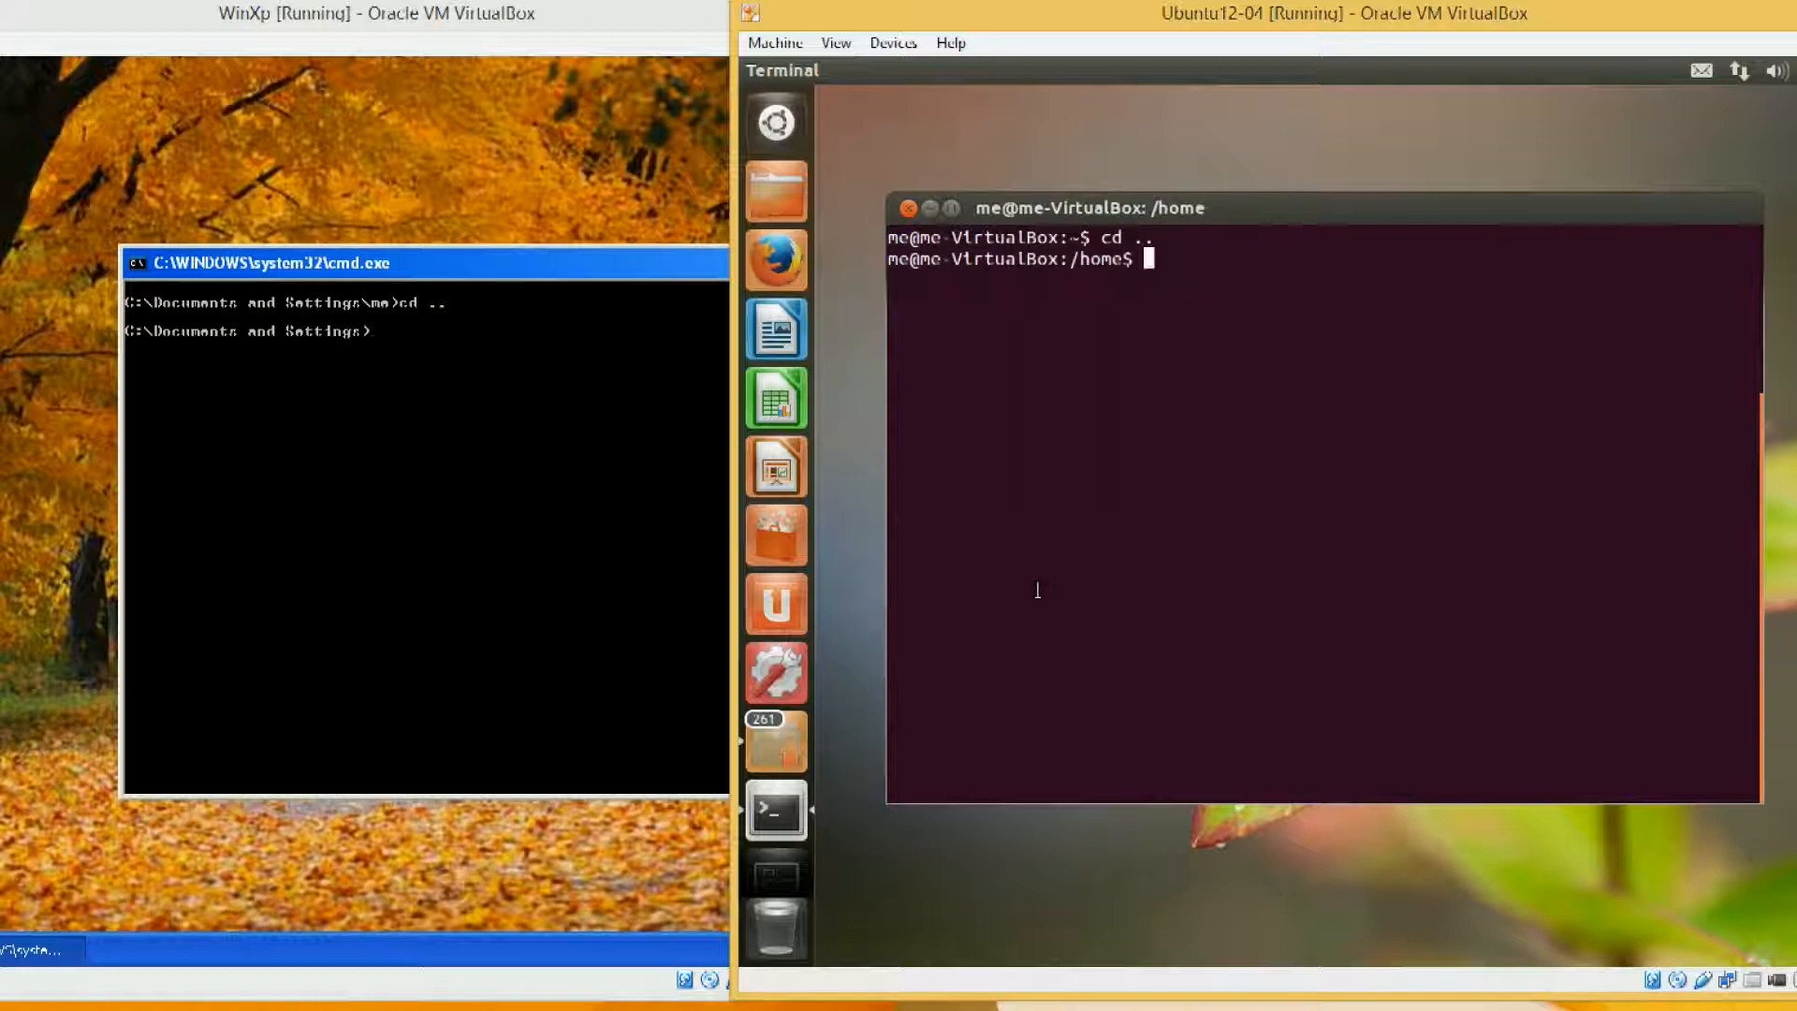
# - List the parent folder's contents with ls in Ubuntu's Terminal and with dir in XP's command prompt
pyautogui.write('ls')
pyautogui.press('Return')
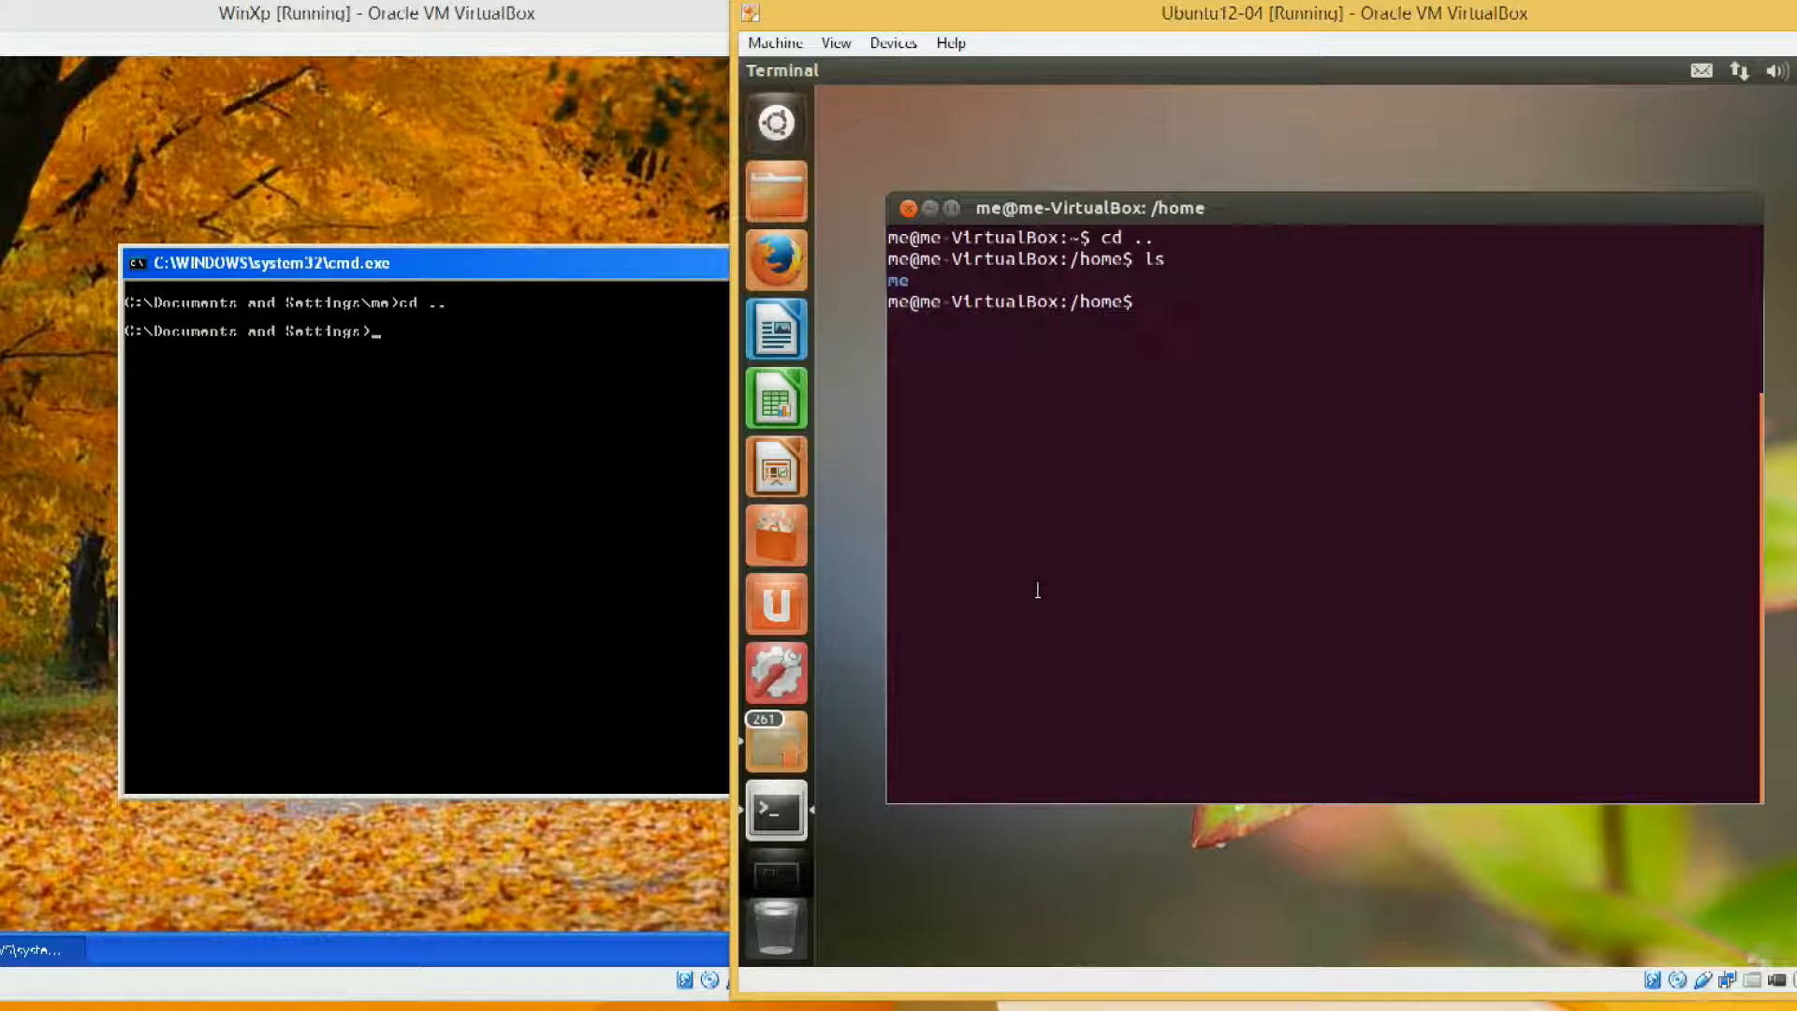
pyautogui.click(352, 671)
pyautogui.write('dir')
pyautogui.press('Return')
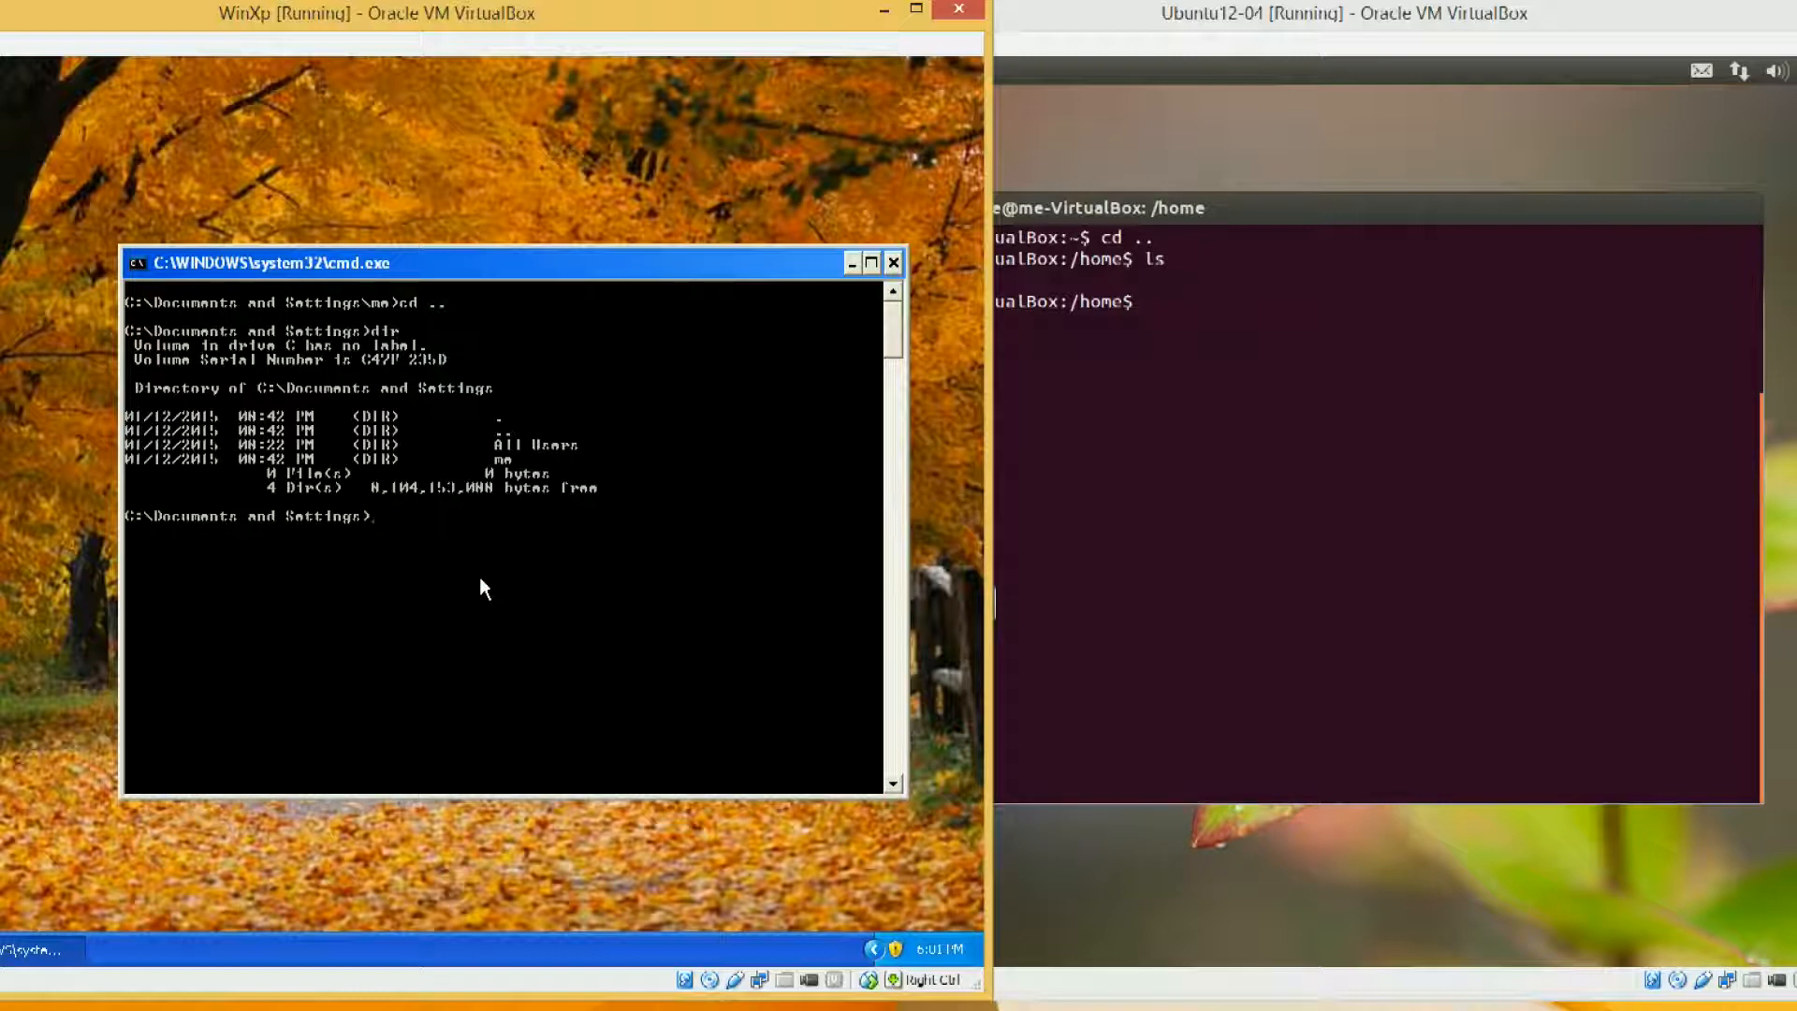
# - Compare the copy commands by running copy in XP's command prompt and cp in Ubuntu's Terminal, both without arguments
pyautogui.write('copy')
pyautogui.click(1144, 594)
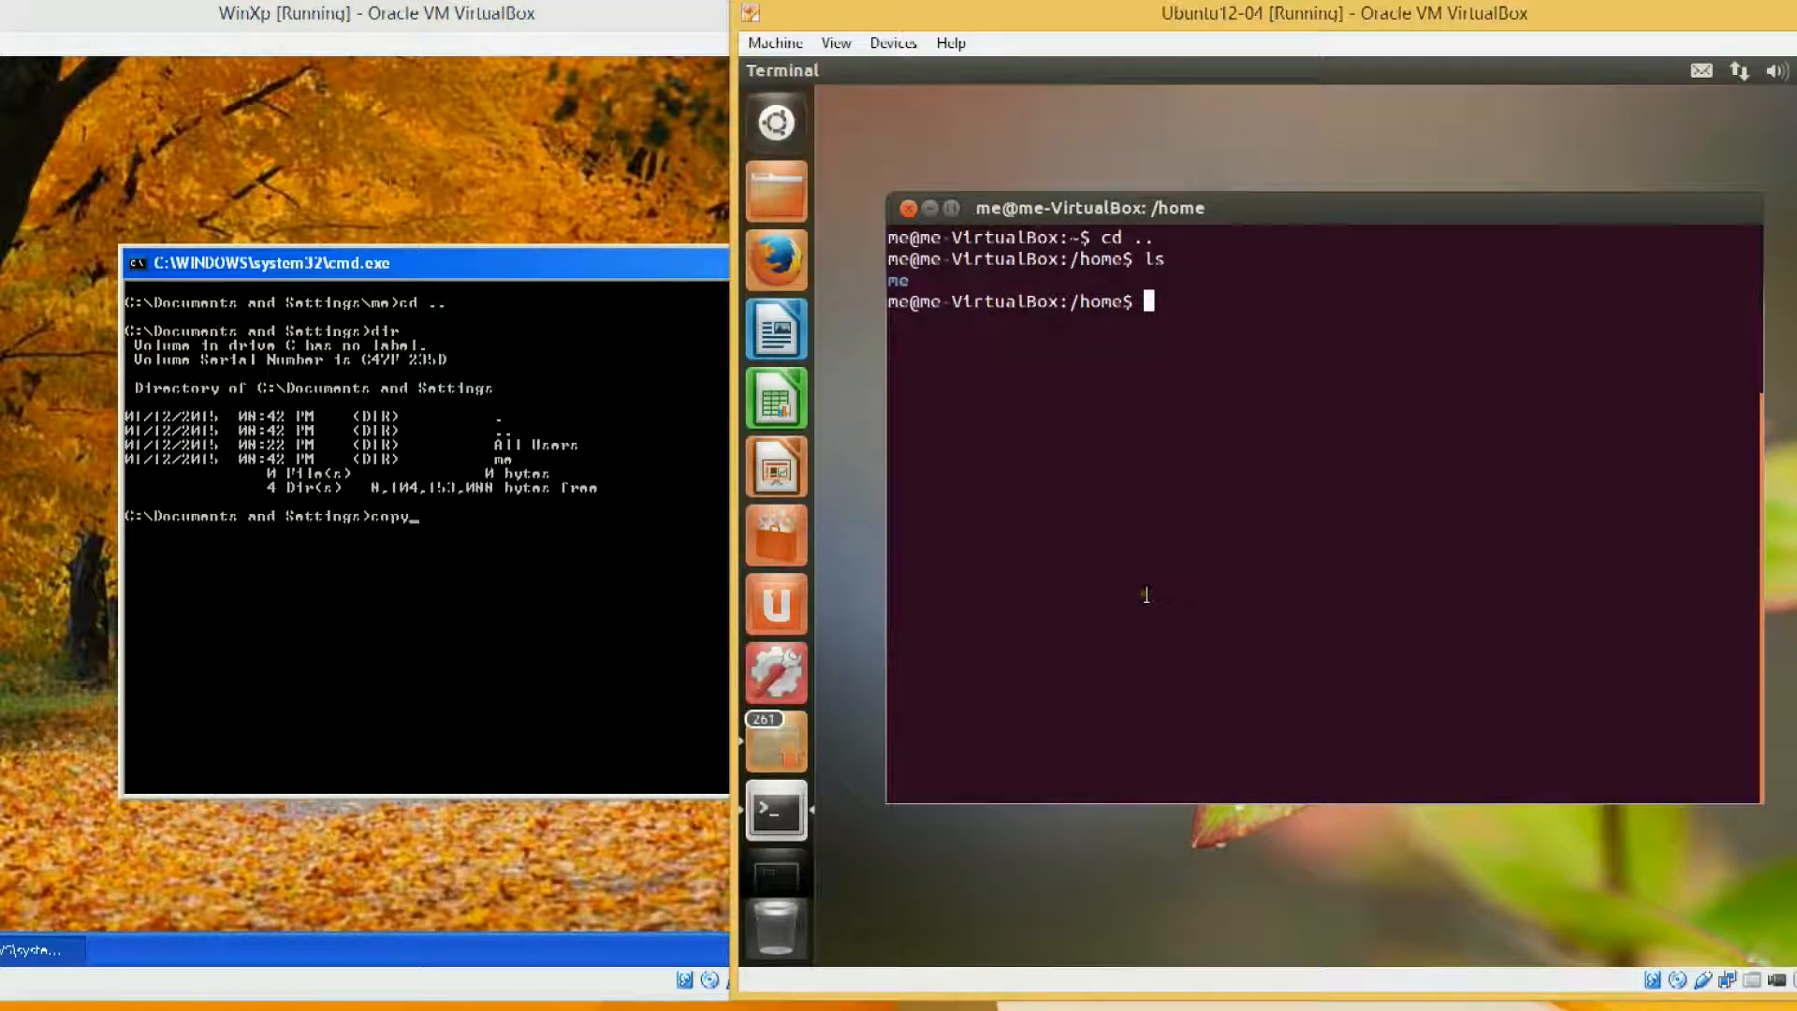
pyautogui.write('cp')
pyautogui.click(597, 682)
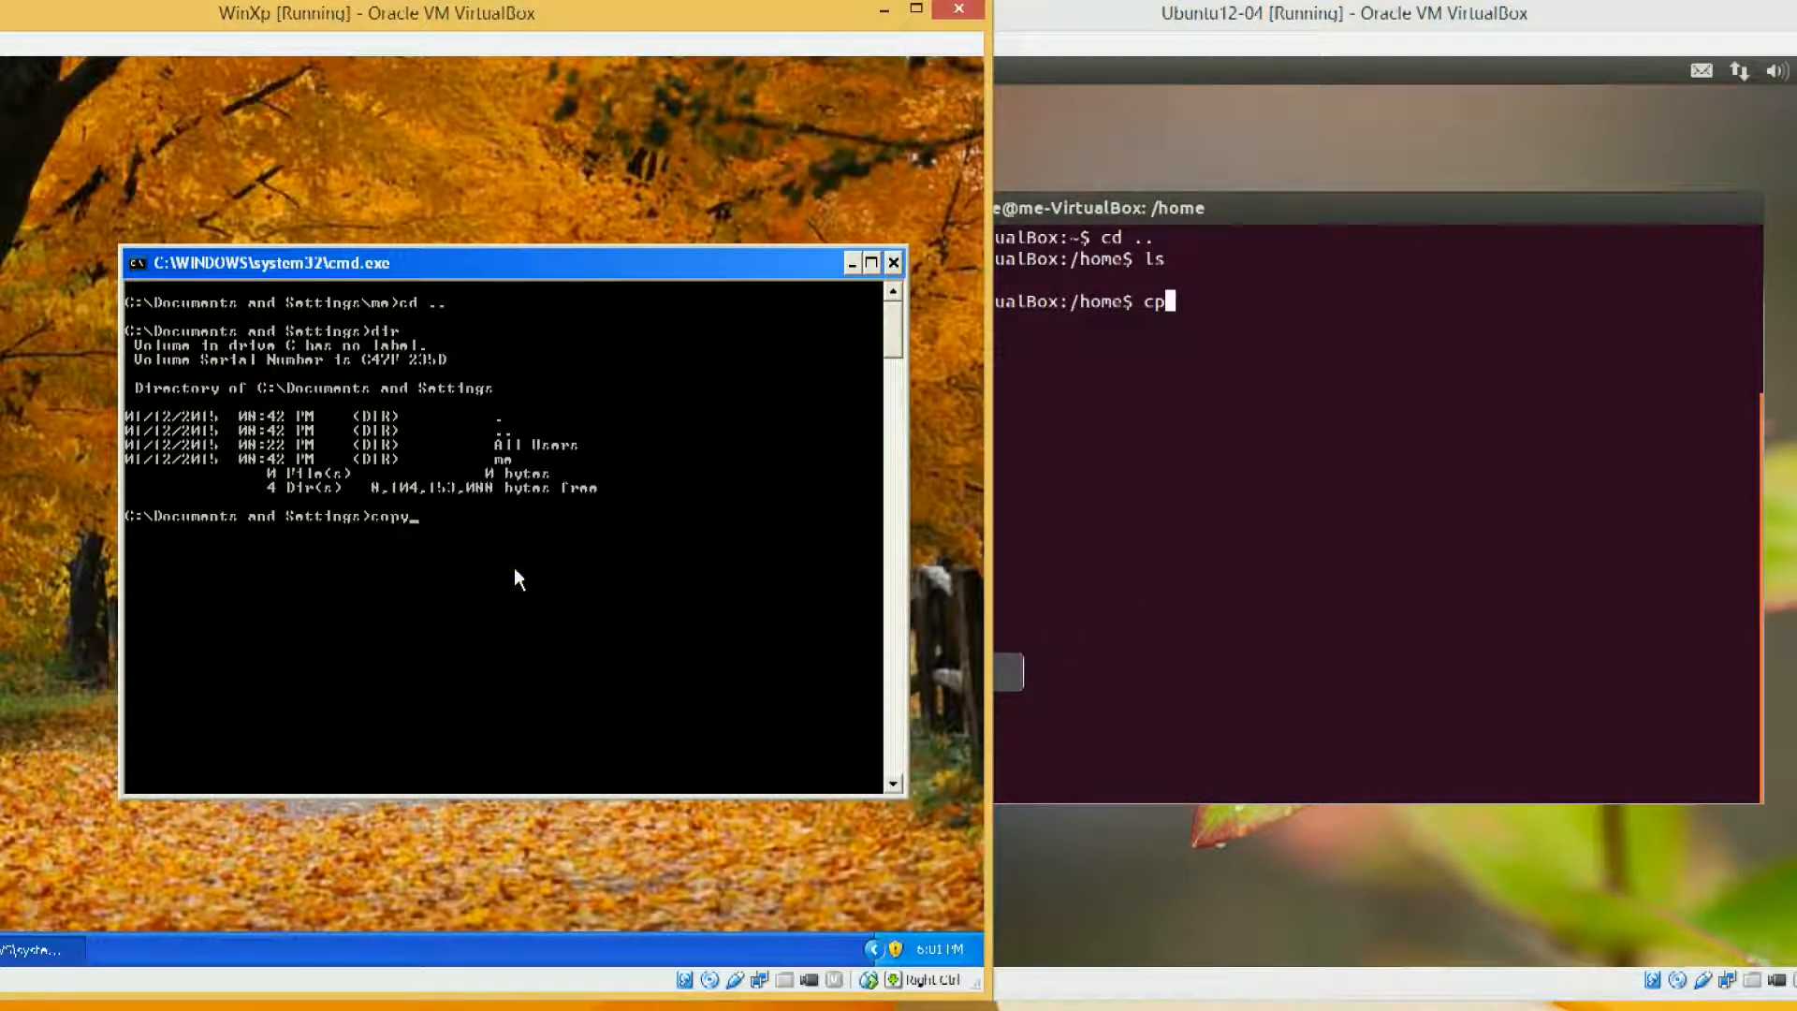
pyautogui.press('Return')
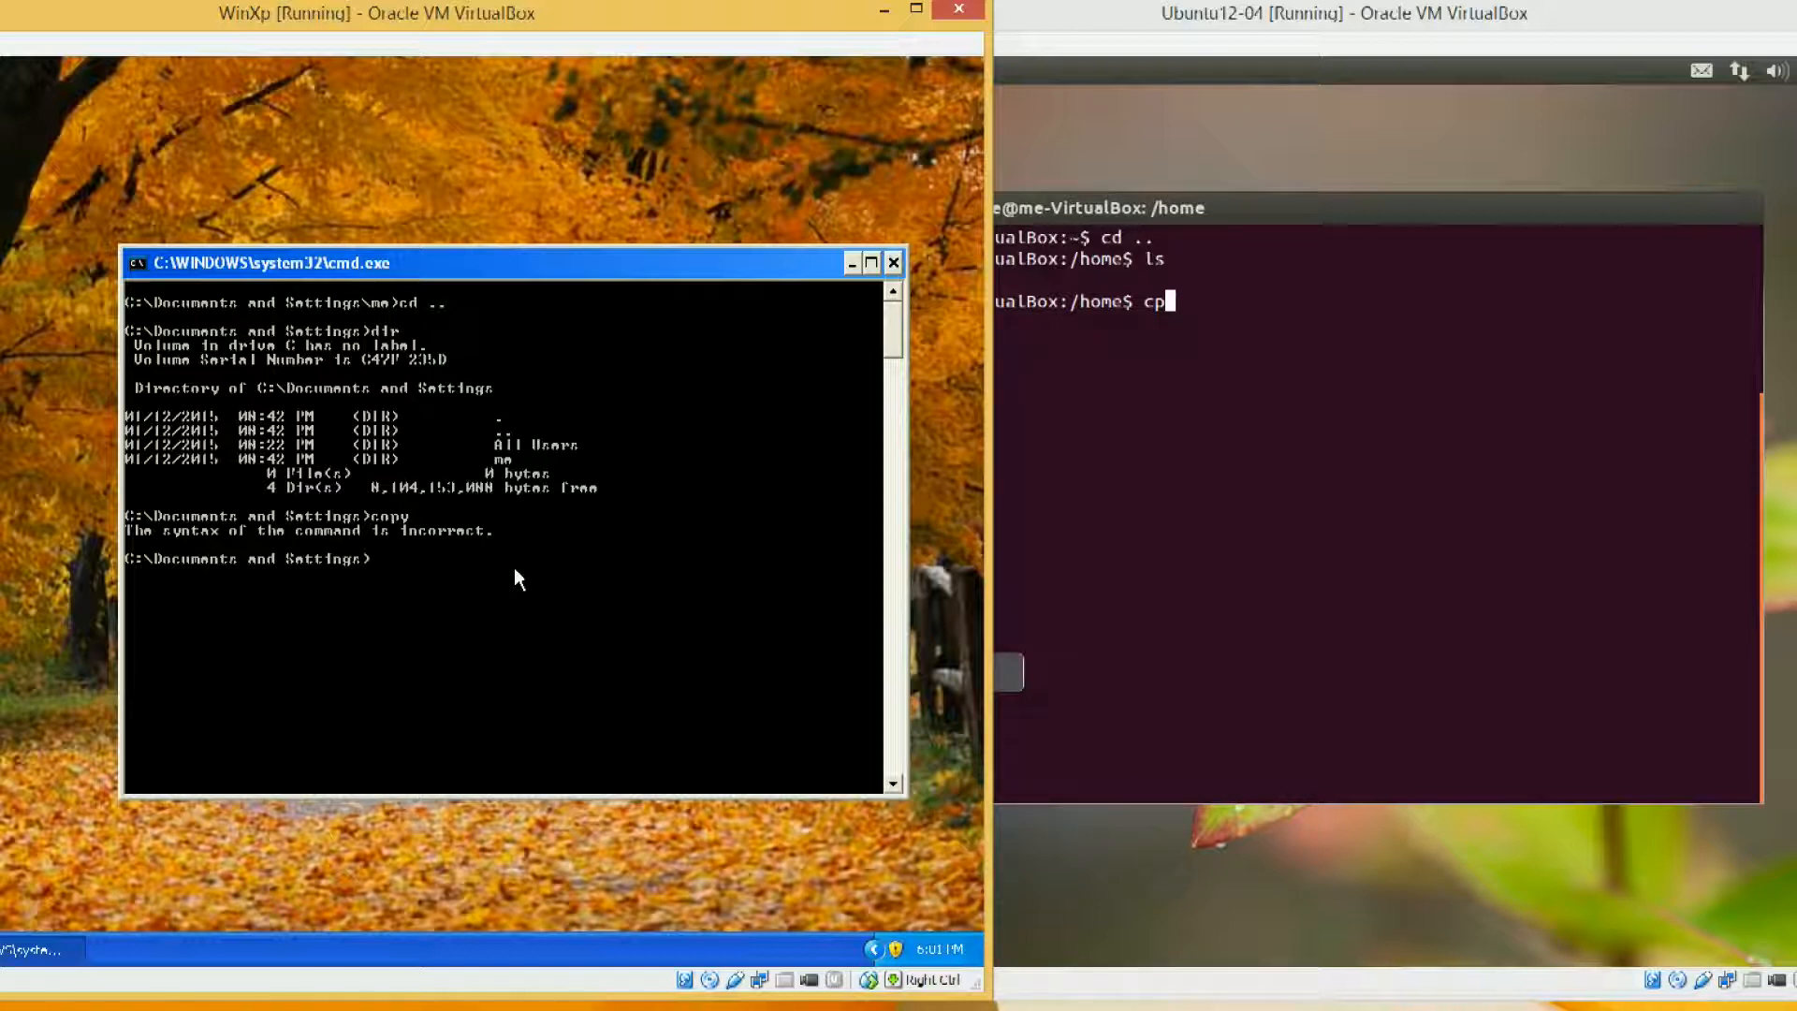
pyautogui.click(1107, 522)
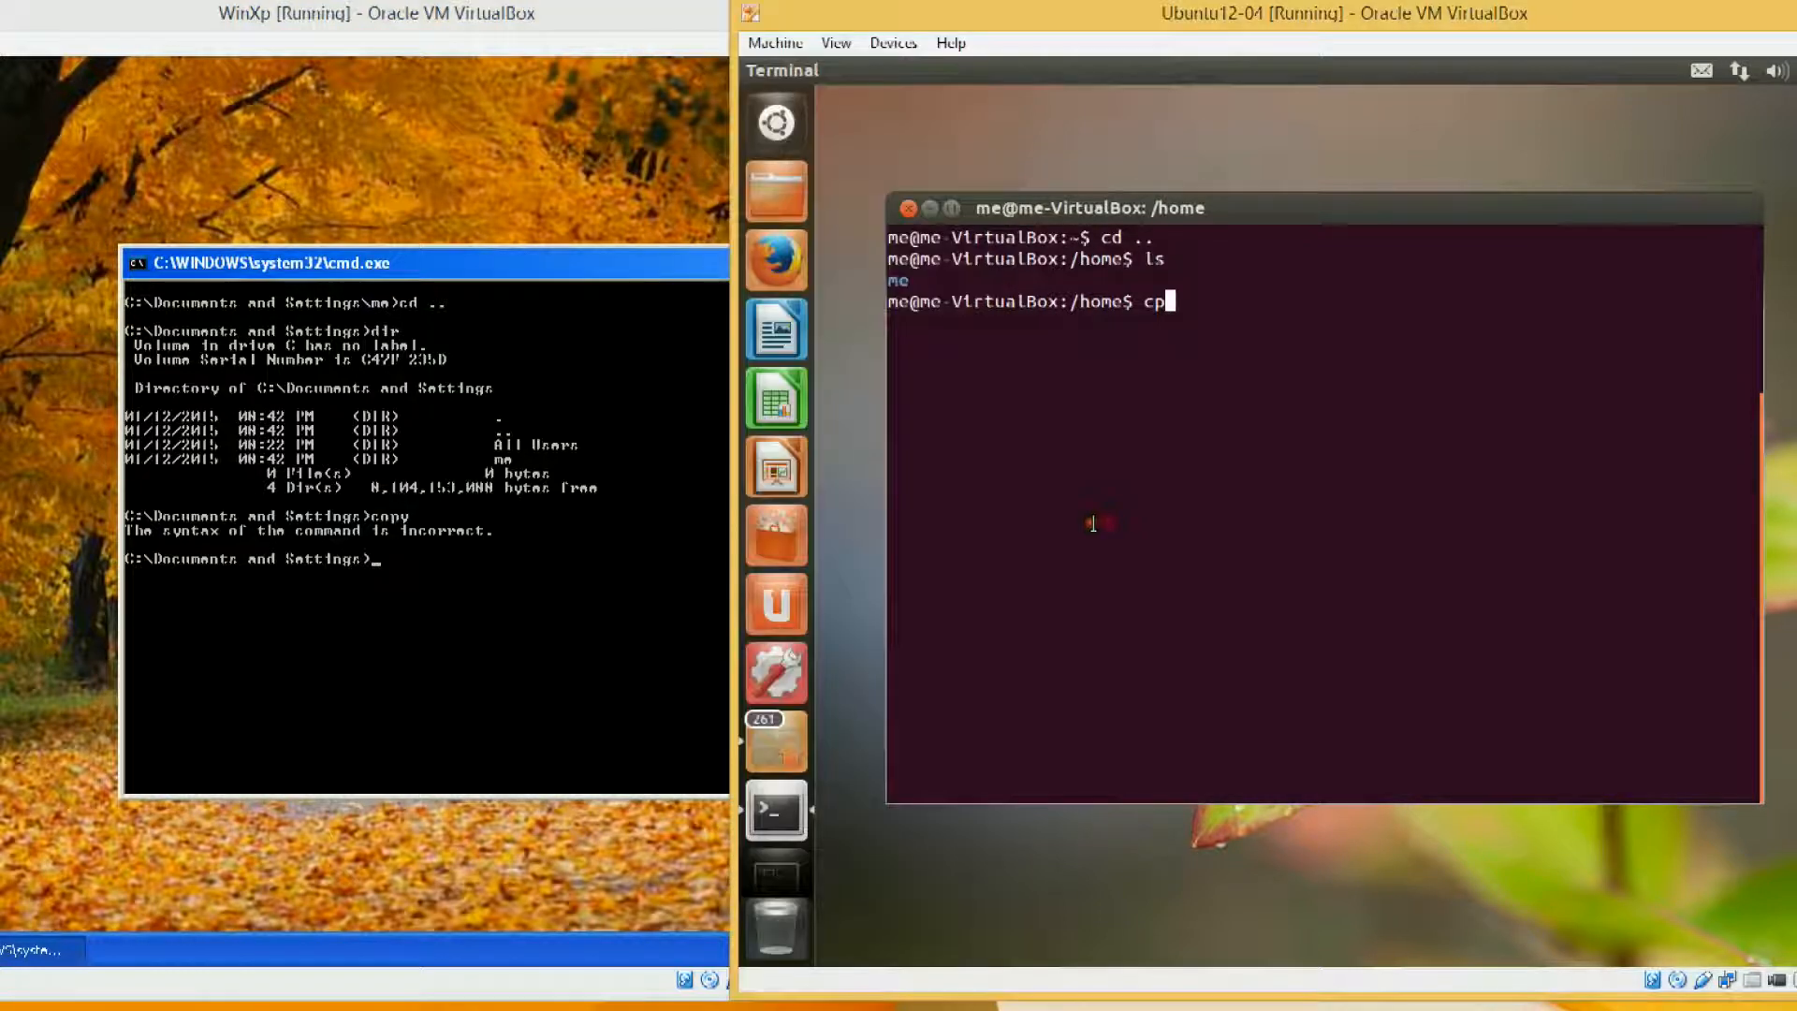
pyautogui.press('Return')
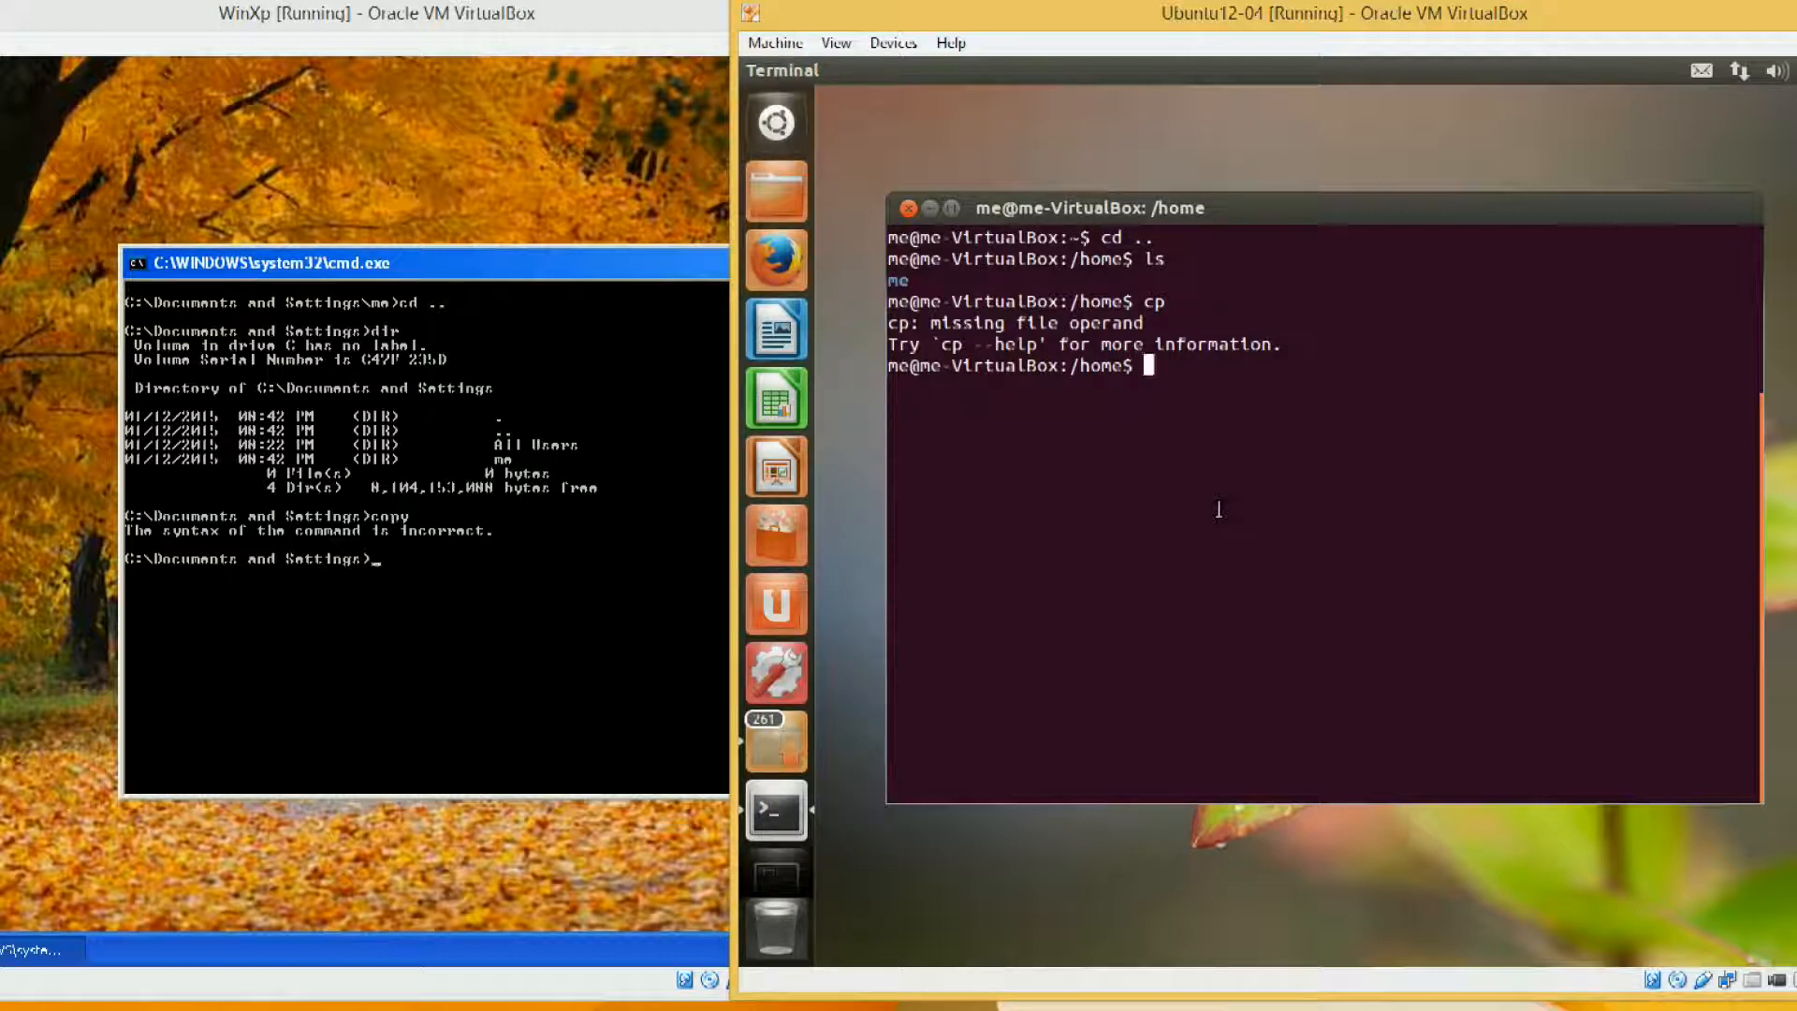
# - Clear Ubuntu's Terminal, run cp --help and look over the help text down to the GNU software help address
pyautogui.moveTo(887, 344); pyautogui.dragTo(1280, 359)
pyautogui.click(1237, 355)
pyautogui.write('clear')
pyautogui.press('Return')
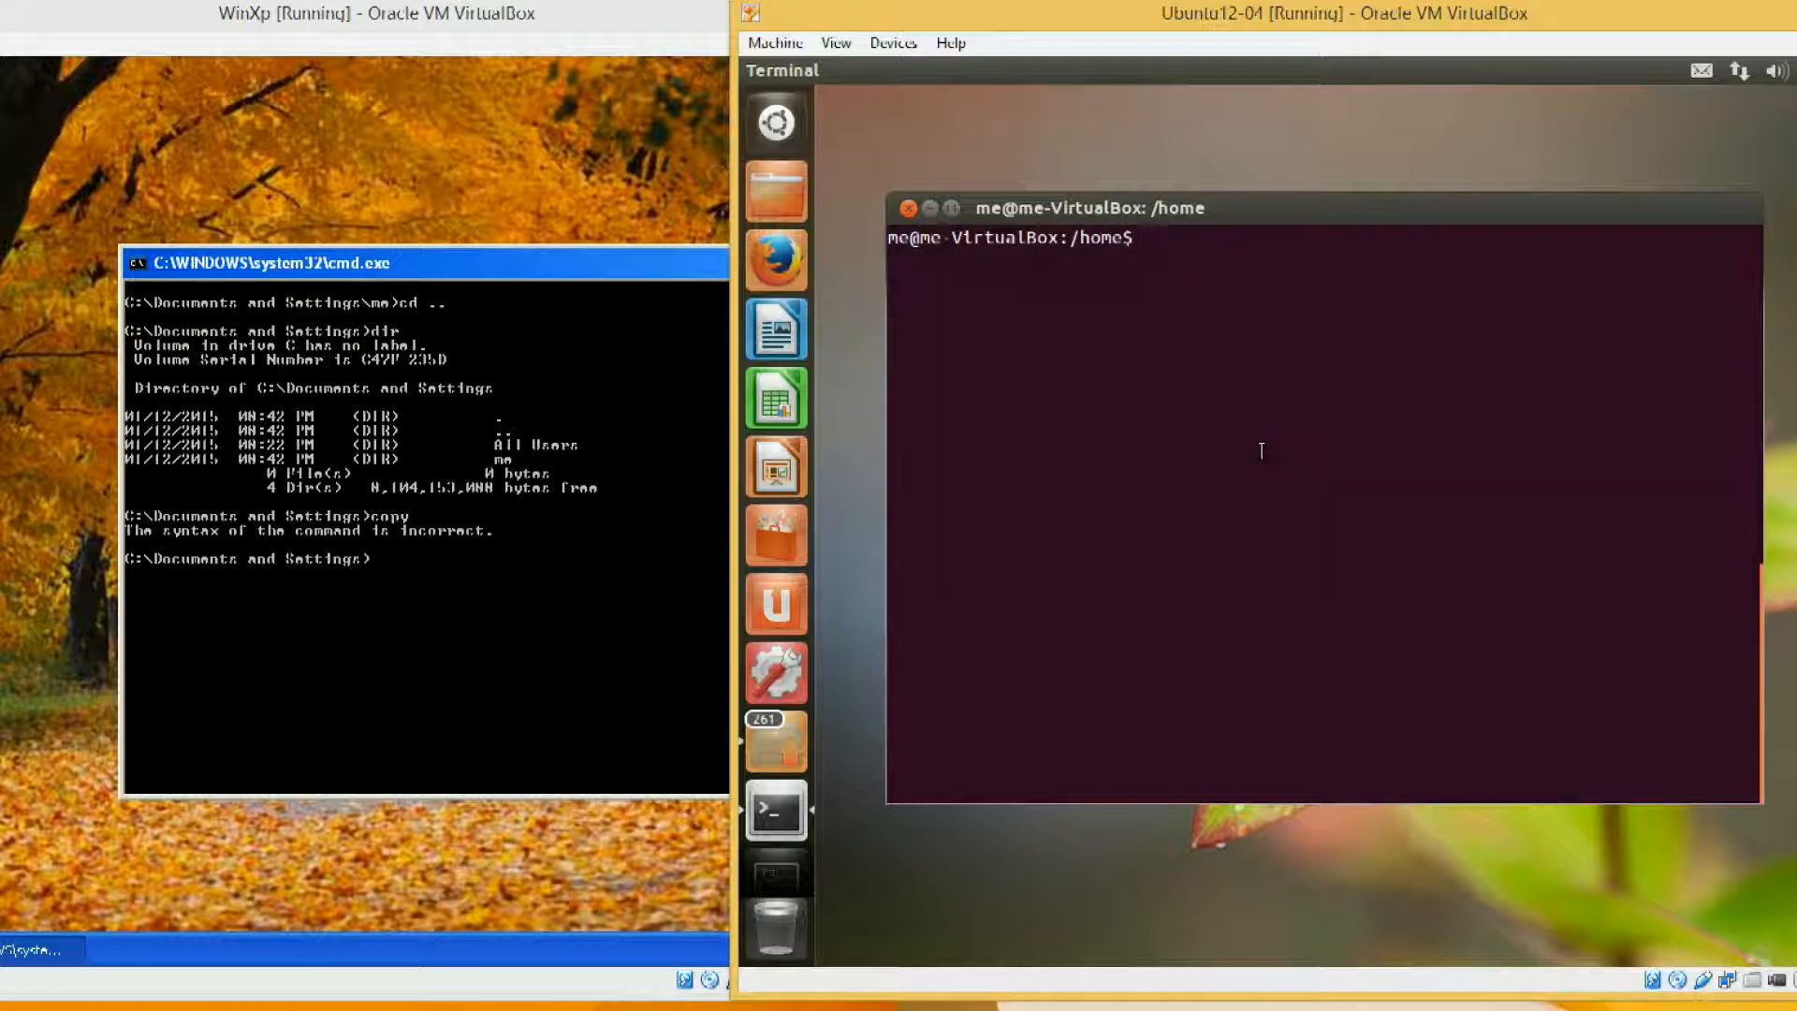
pyautogui.write('cp --help')
pyautogui.press('Return')
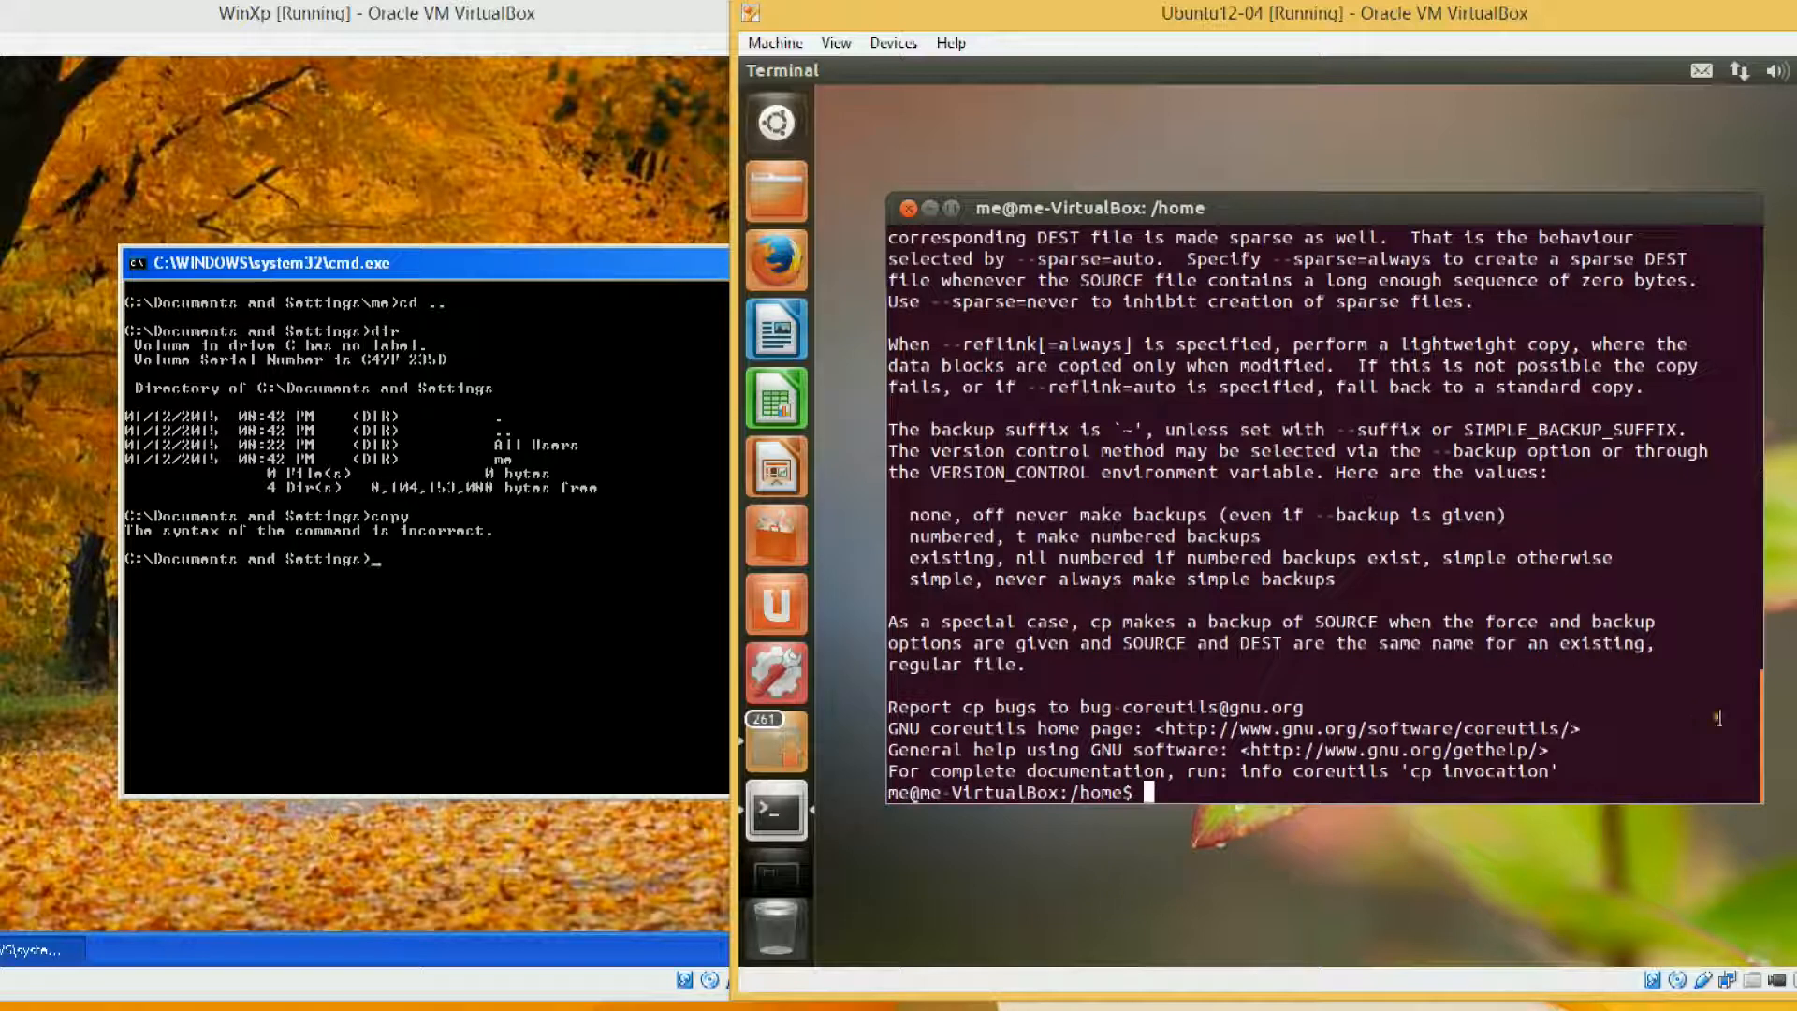
pyautogui.scroll(2, 1771, 716)
pyautogui.moveTo(1772, 716)
pyautogui.mouseDown()
pyautogui.moveTo(1788, 454)
pyautogui.moveTo(1774, 713)
pyautogui.mouseUp()
pyautogui.moveTo(1240, 749); pyautogui.dragTo(1403, 749)
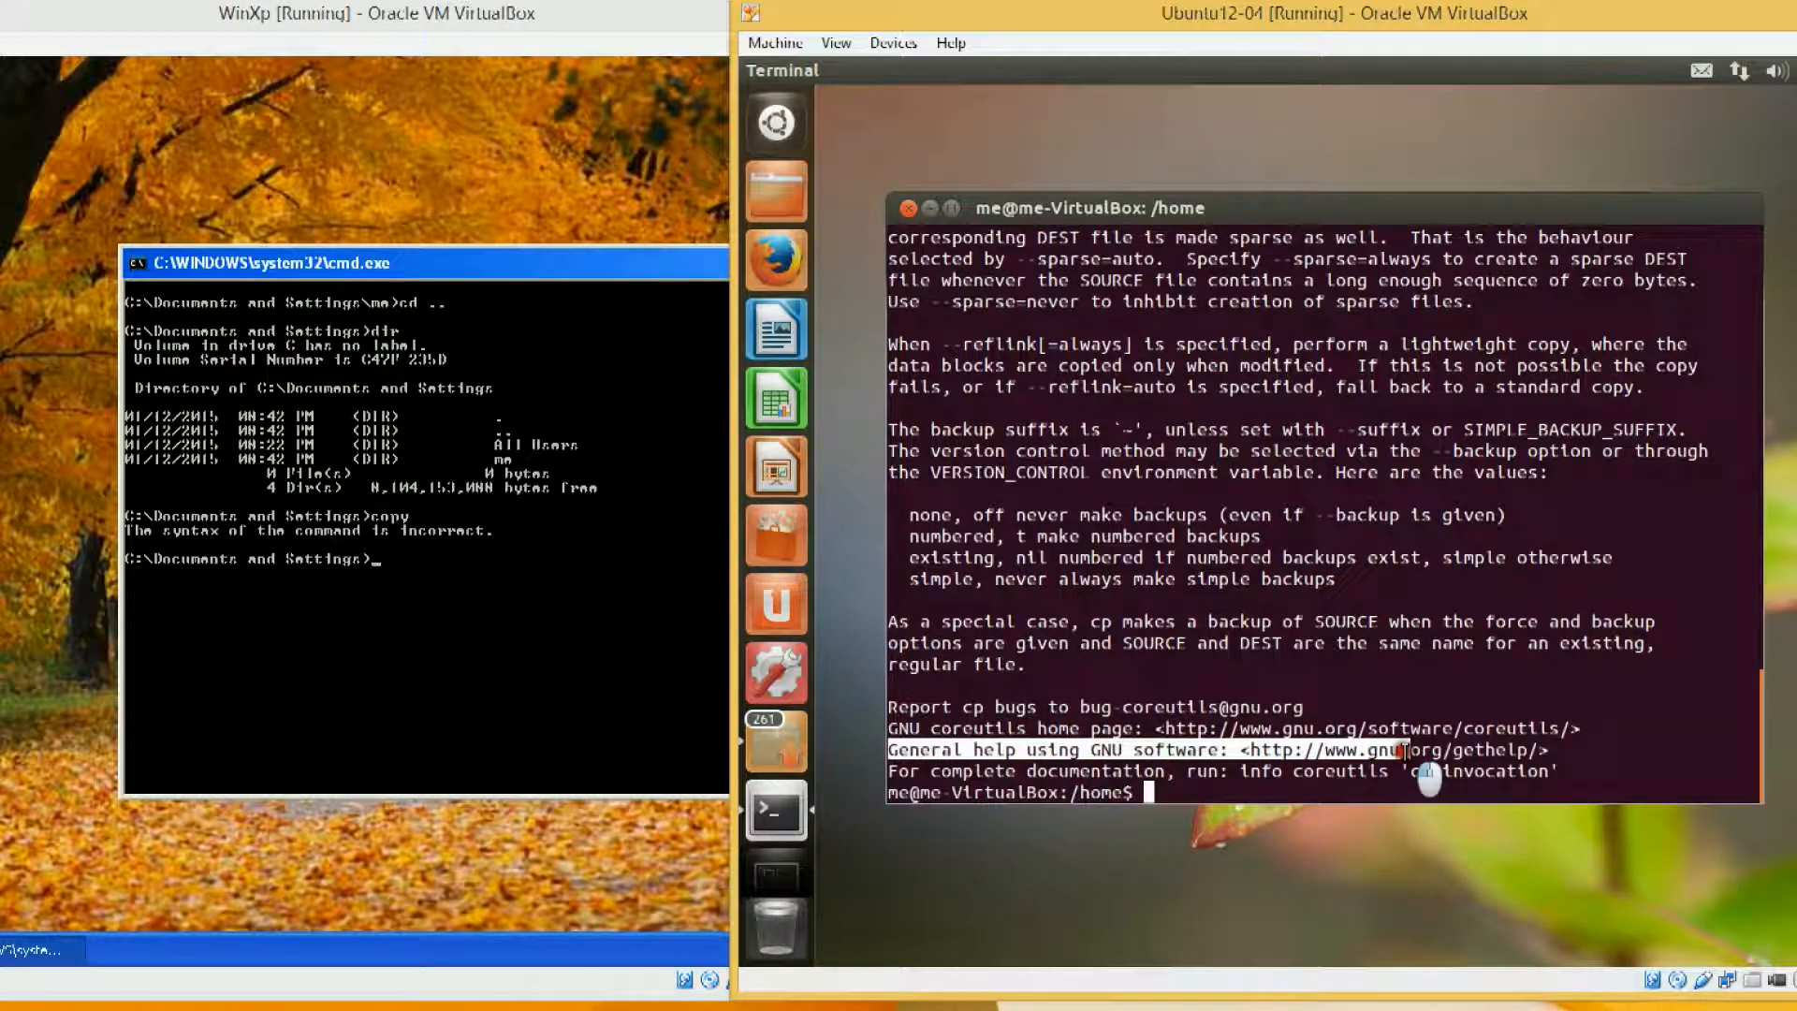
pyautogui.click(1384, 691)
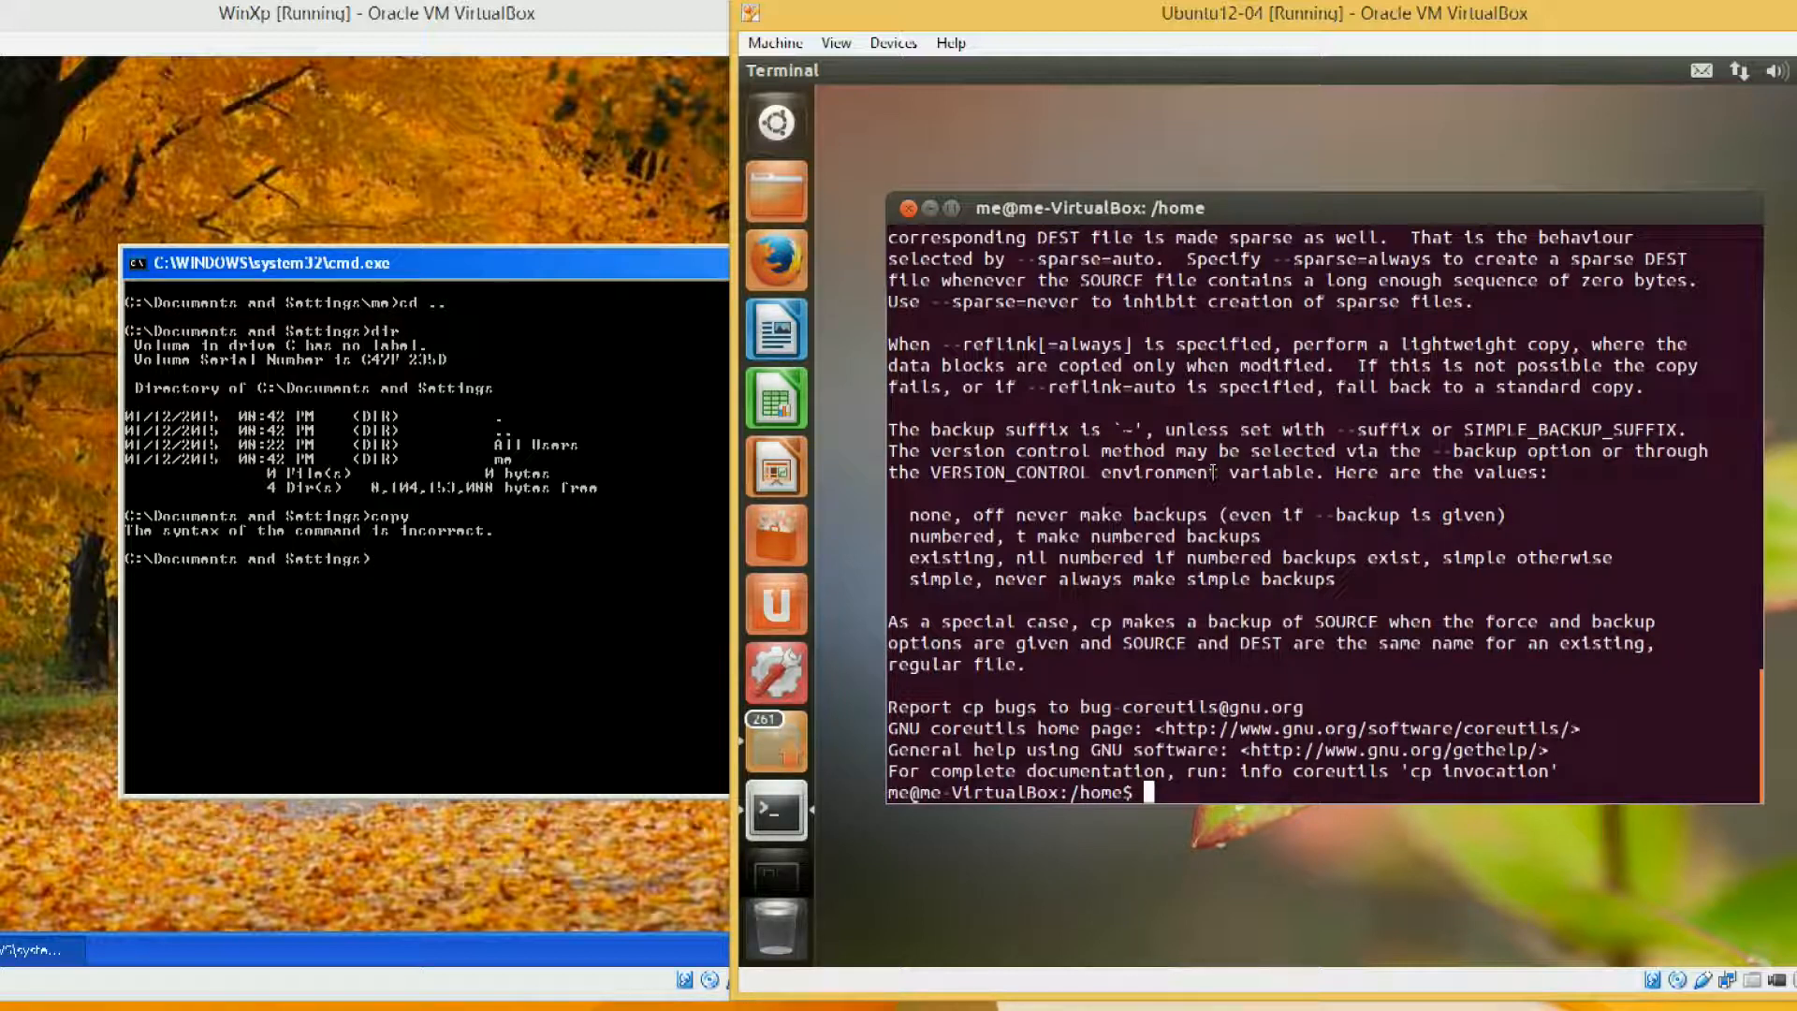
# - Show the help for the copy command in XP's command prompt with copy /?
pyautogui.click(548, 644)
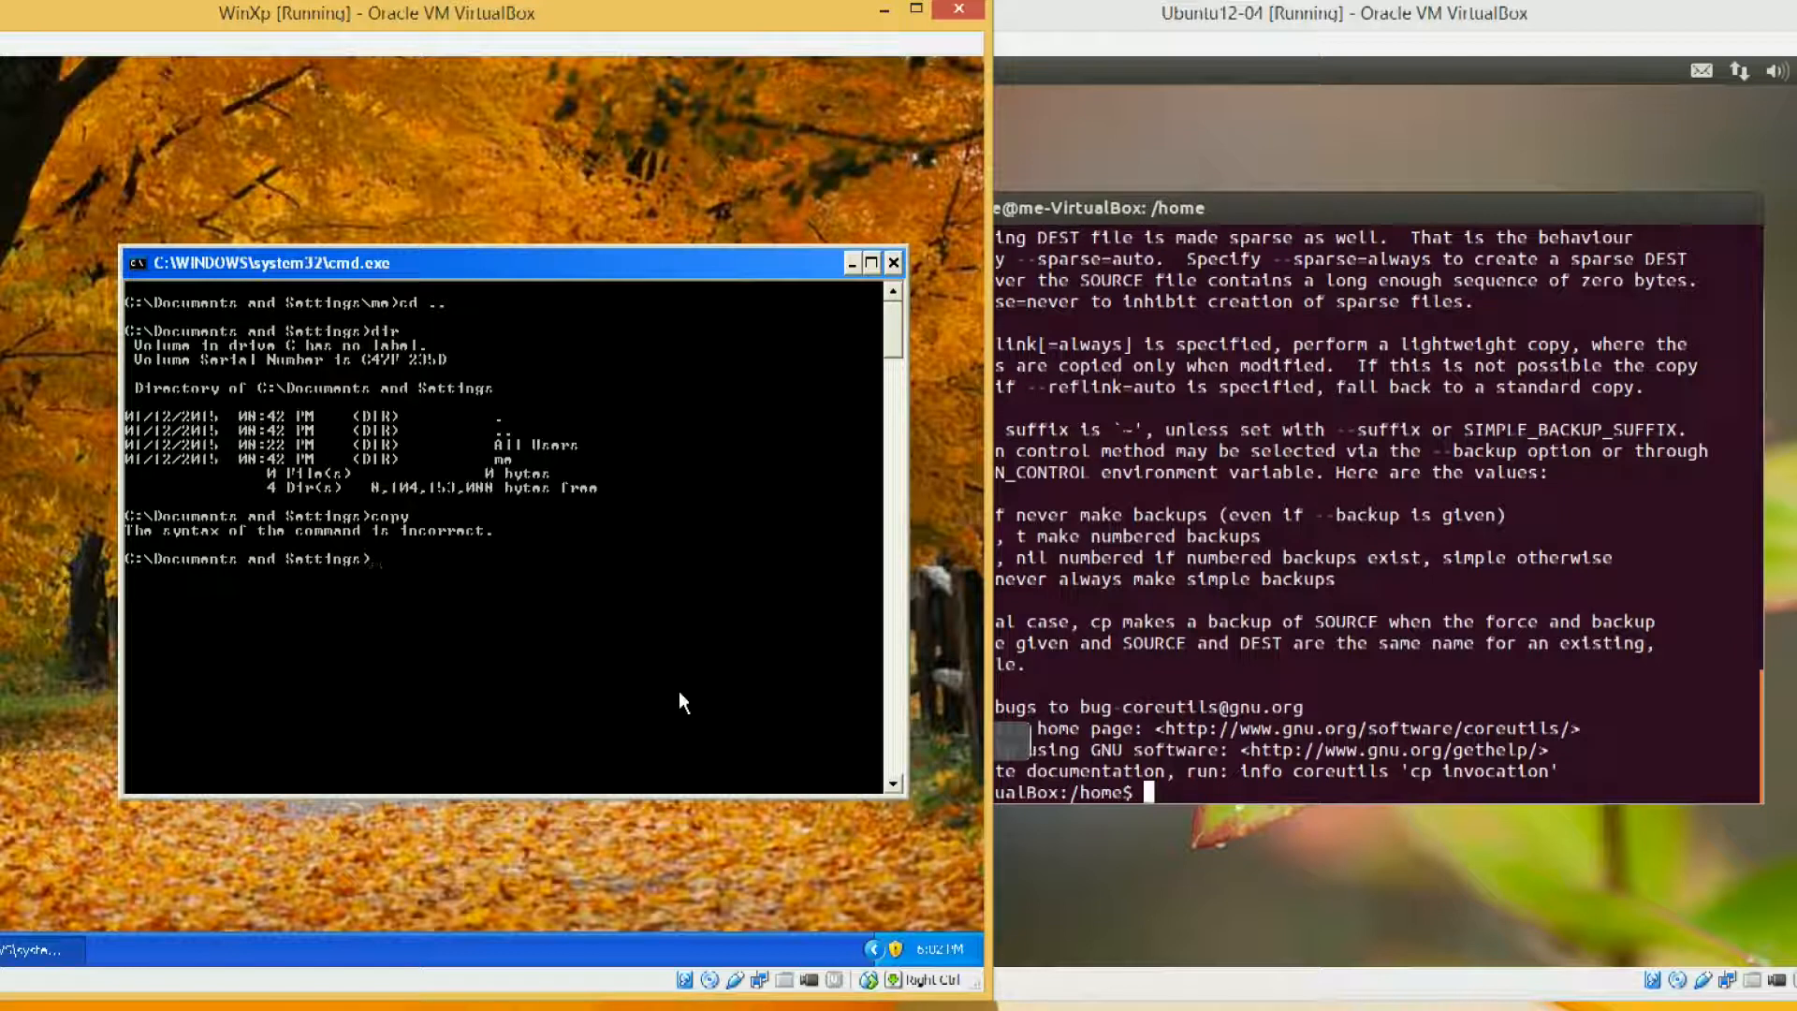
pyautogui.write('copy /?')
pyautogui.press('Return')
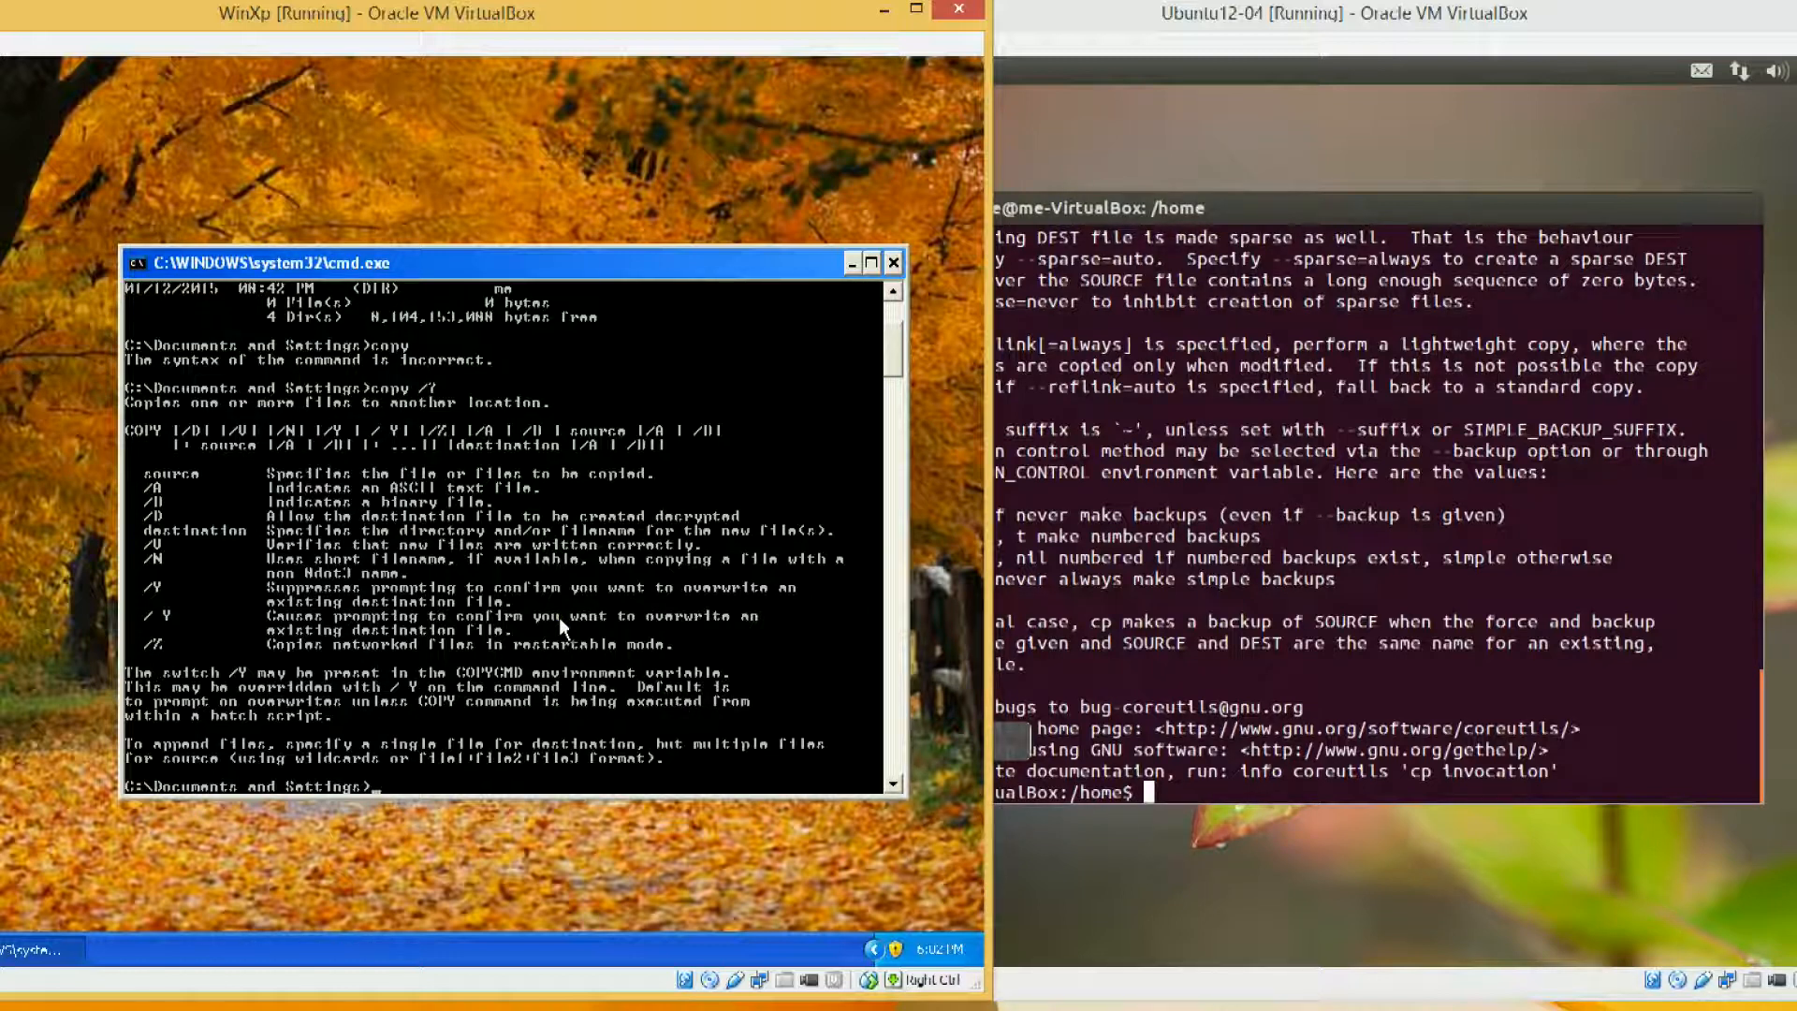
# - Clear Ubuntu's Terminal, run ls --help and look through the listed options
pyautogui.click(1216, 697)
pyautogui.write('clear')
pyautogui.press('Return')
pyautogui.write('ls --')
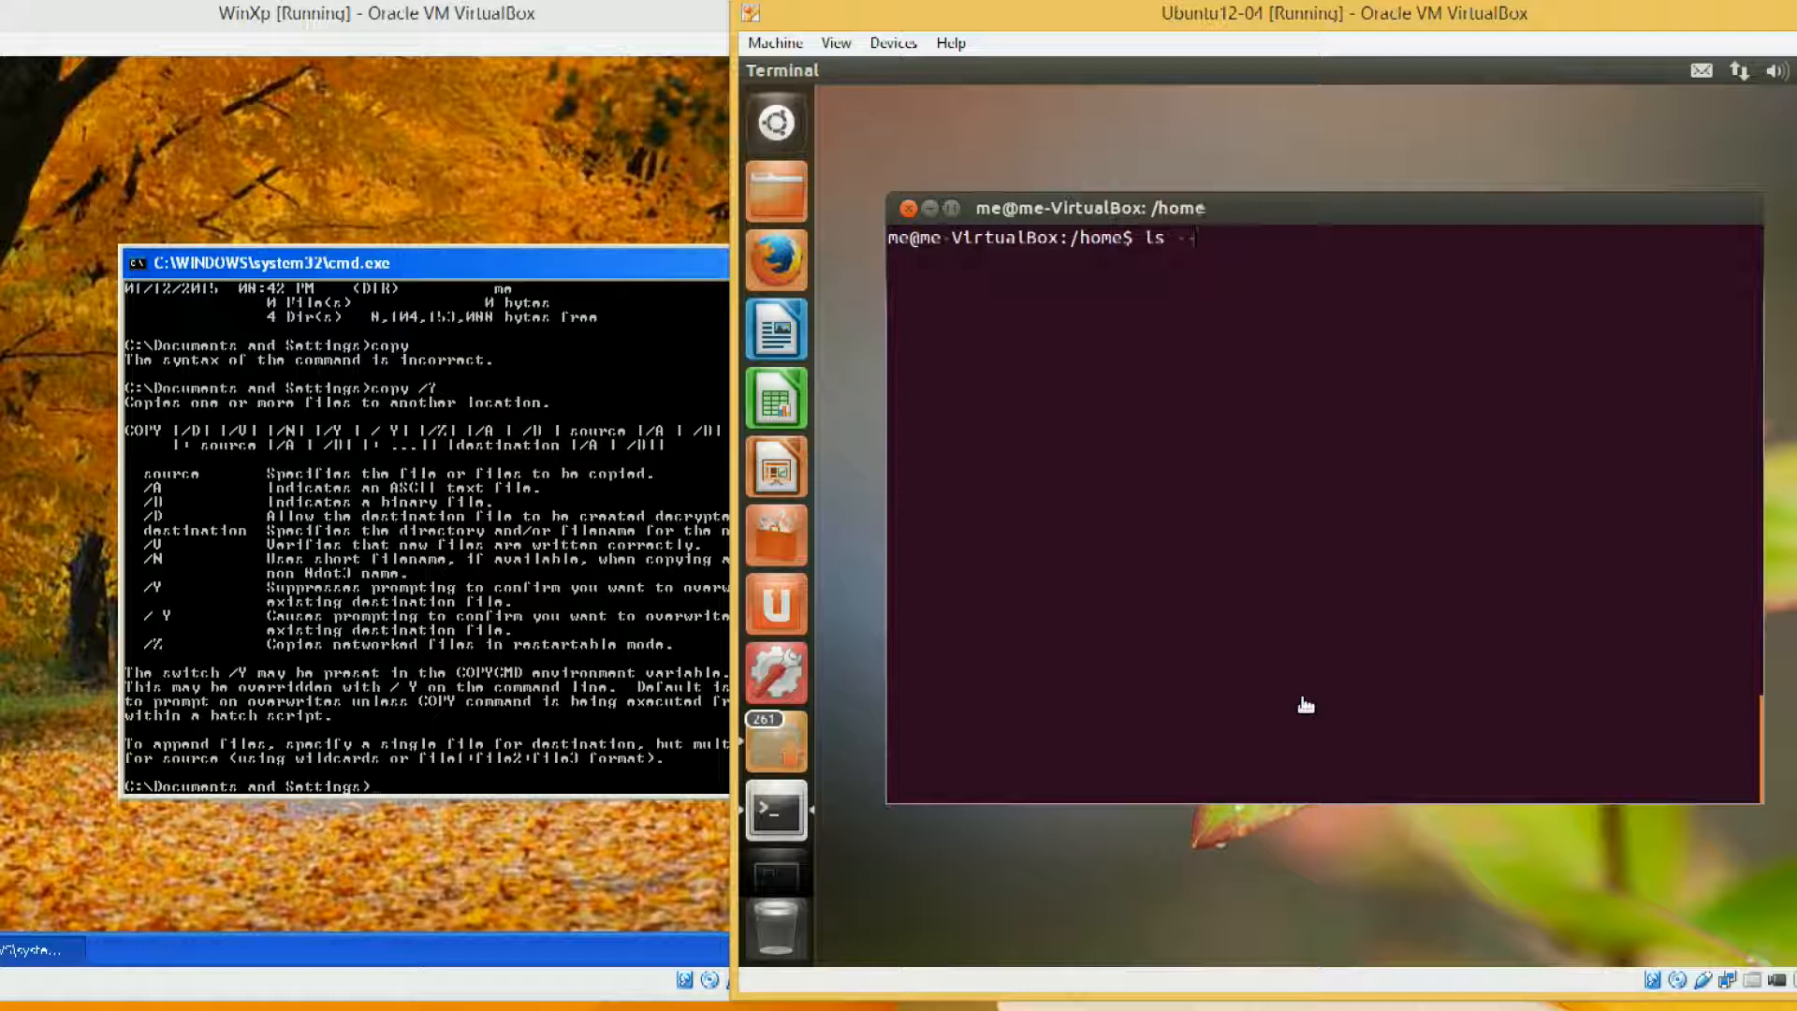
pyautogui.write('help')
pyautogui.press('Return')
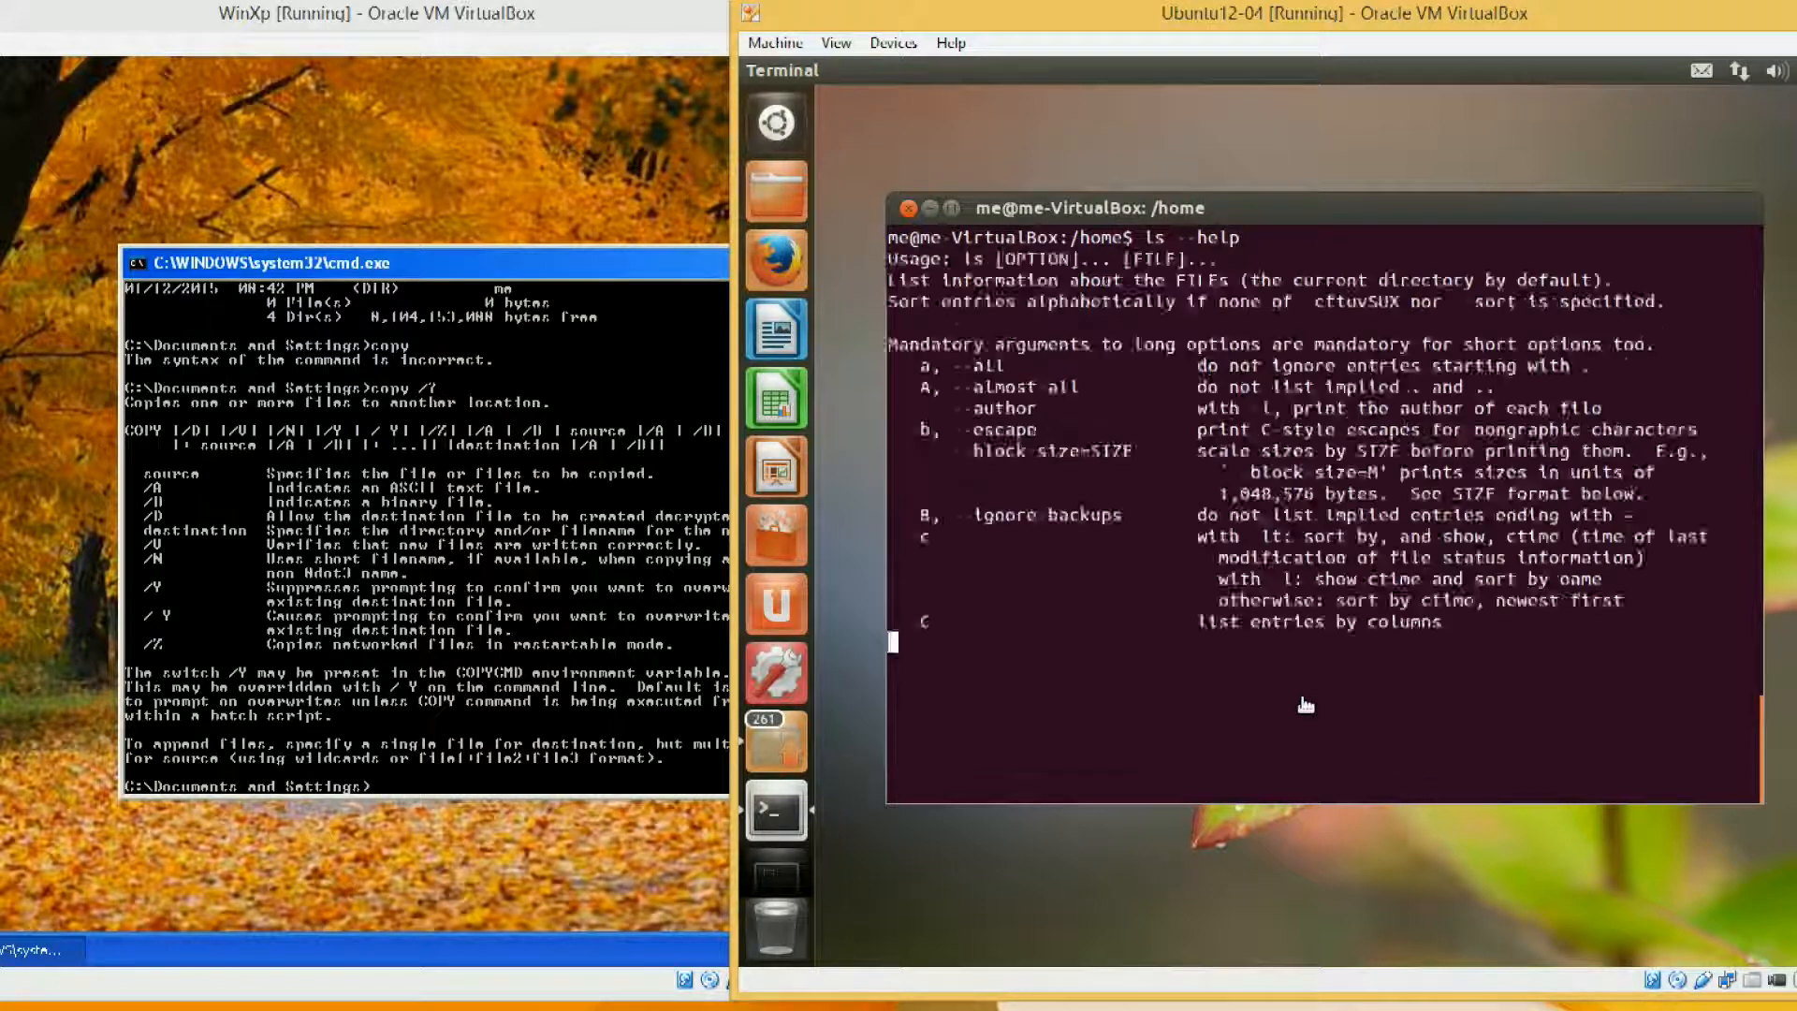
pyautogui.scroll(10, 1335, 566)
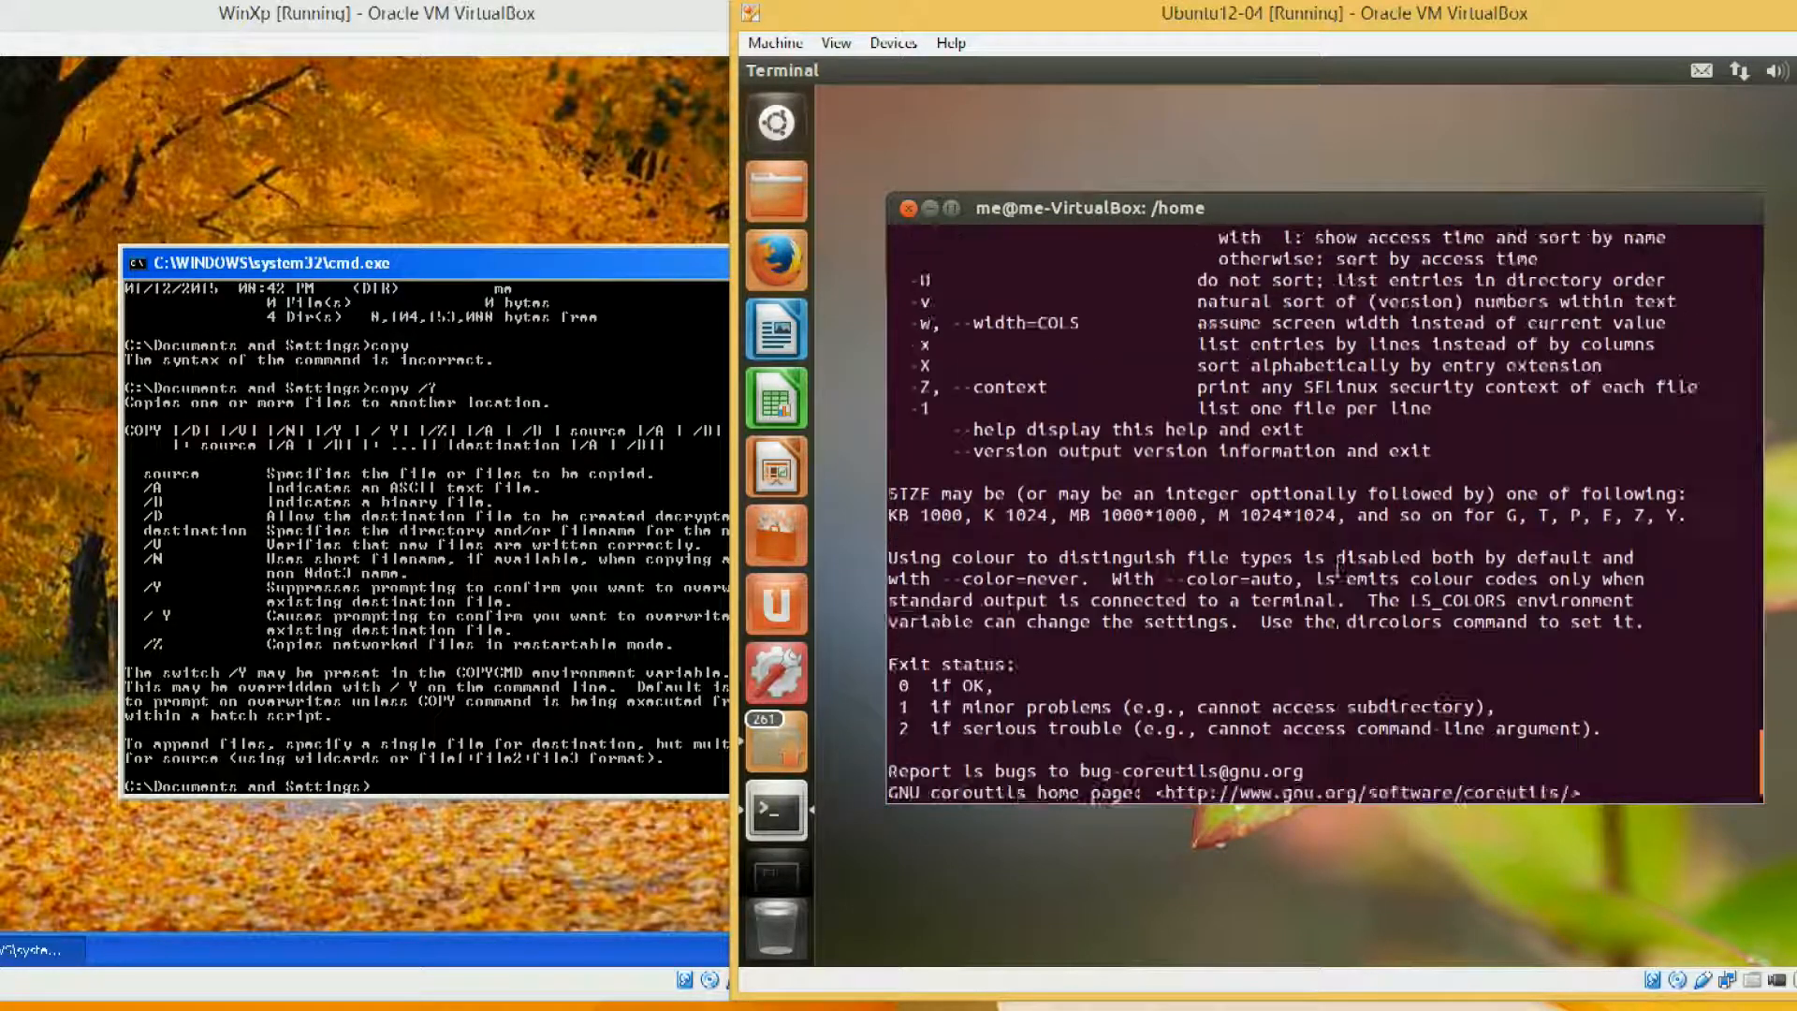
pyautogui.scroll(1, 1338, 568)
pyautogui.scroll(-10, 1337, 568)
pyautogui.scroll(-3, 1337, 568)
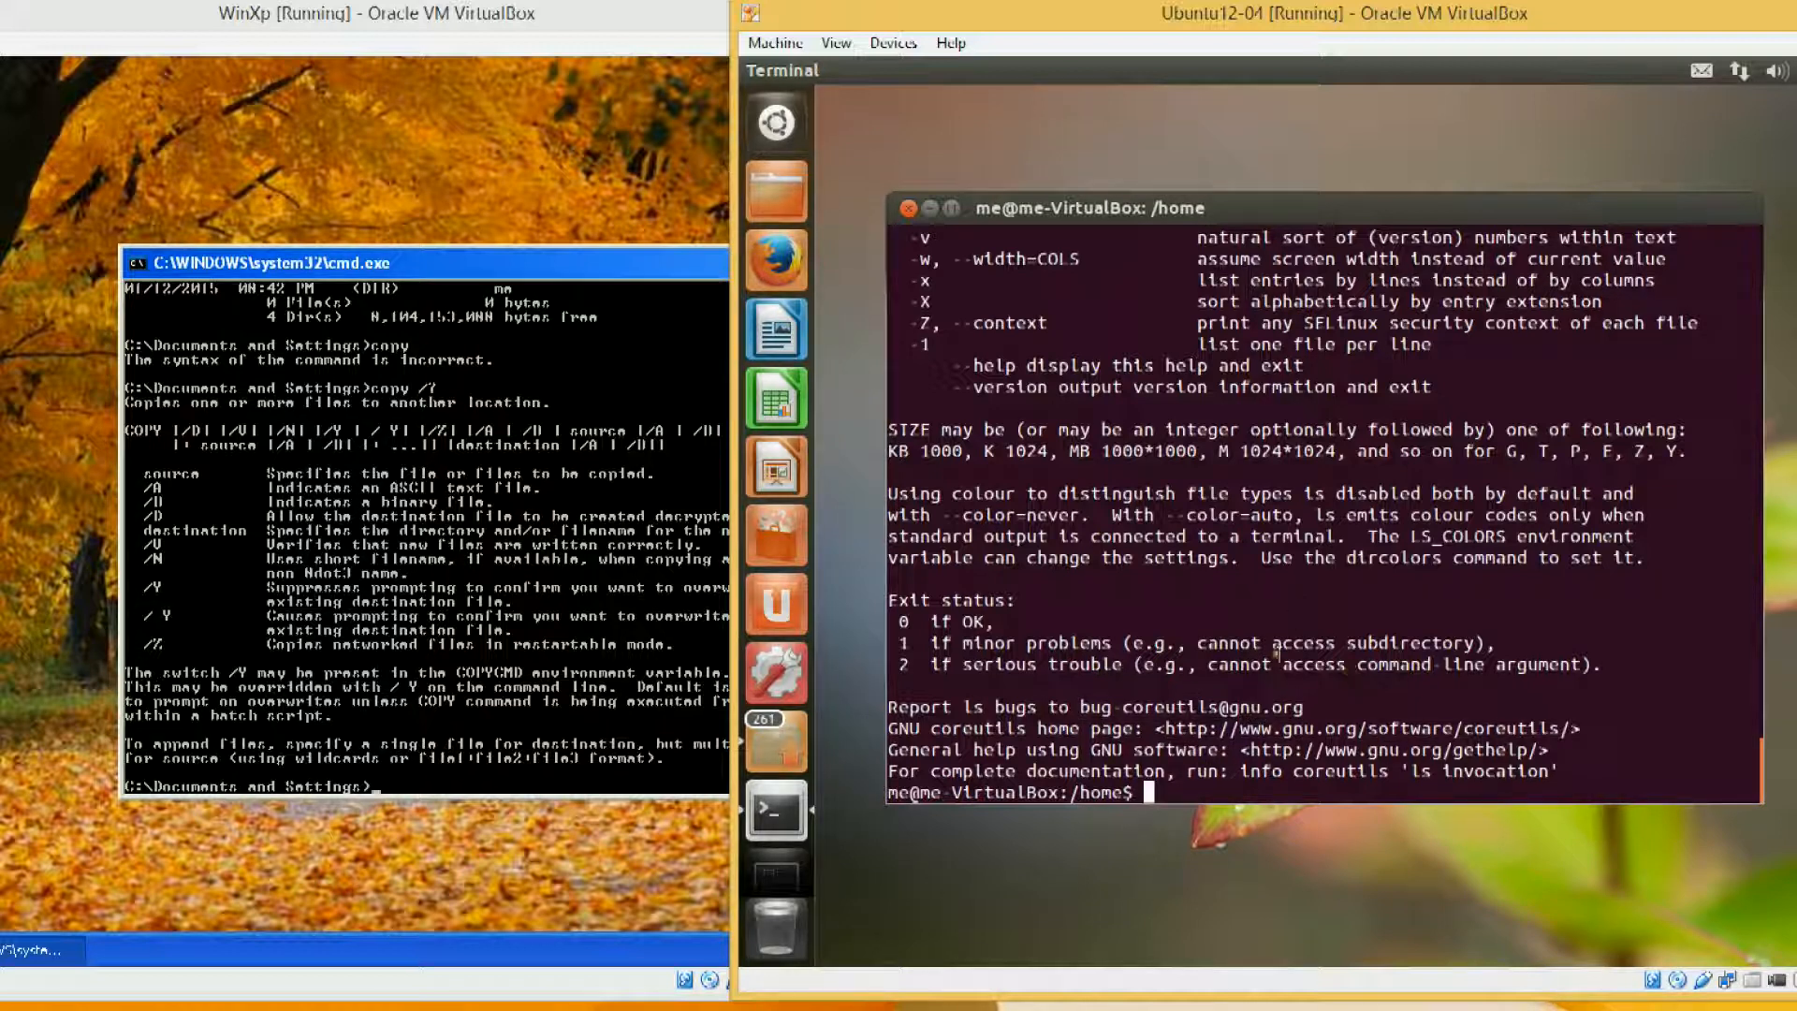
# - Clear Ubuntu's Terminal, go up from /home with cd .. and list the root directory with ls
pyautogui.write('clear')
pyautogui.press('Return')
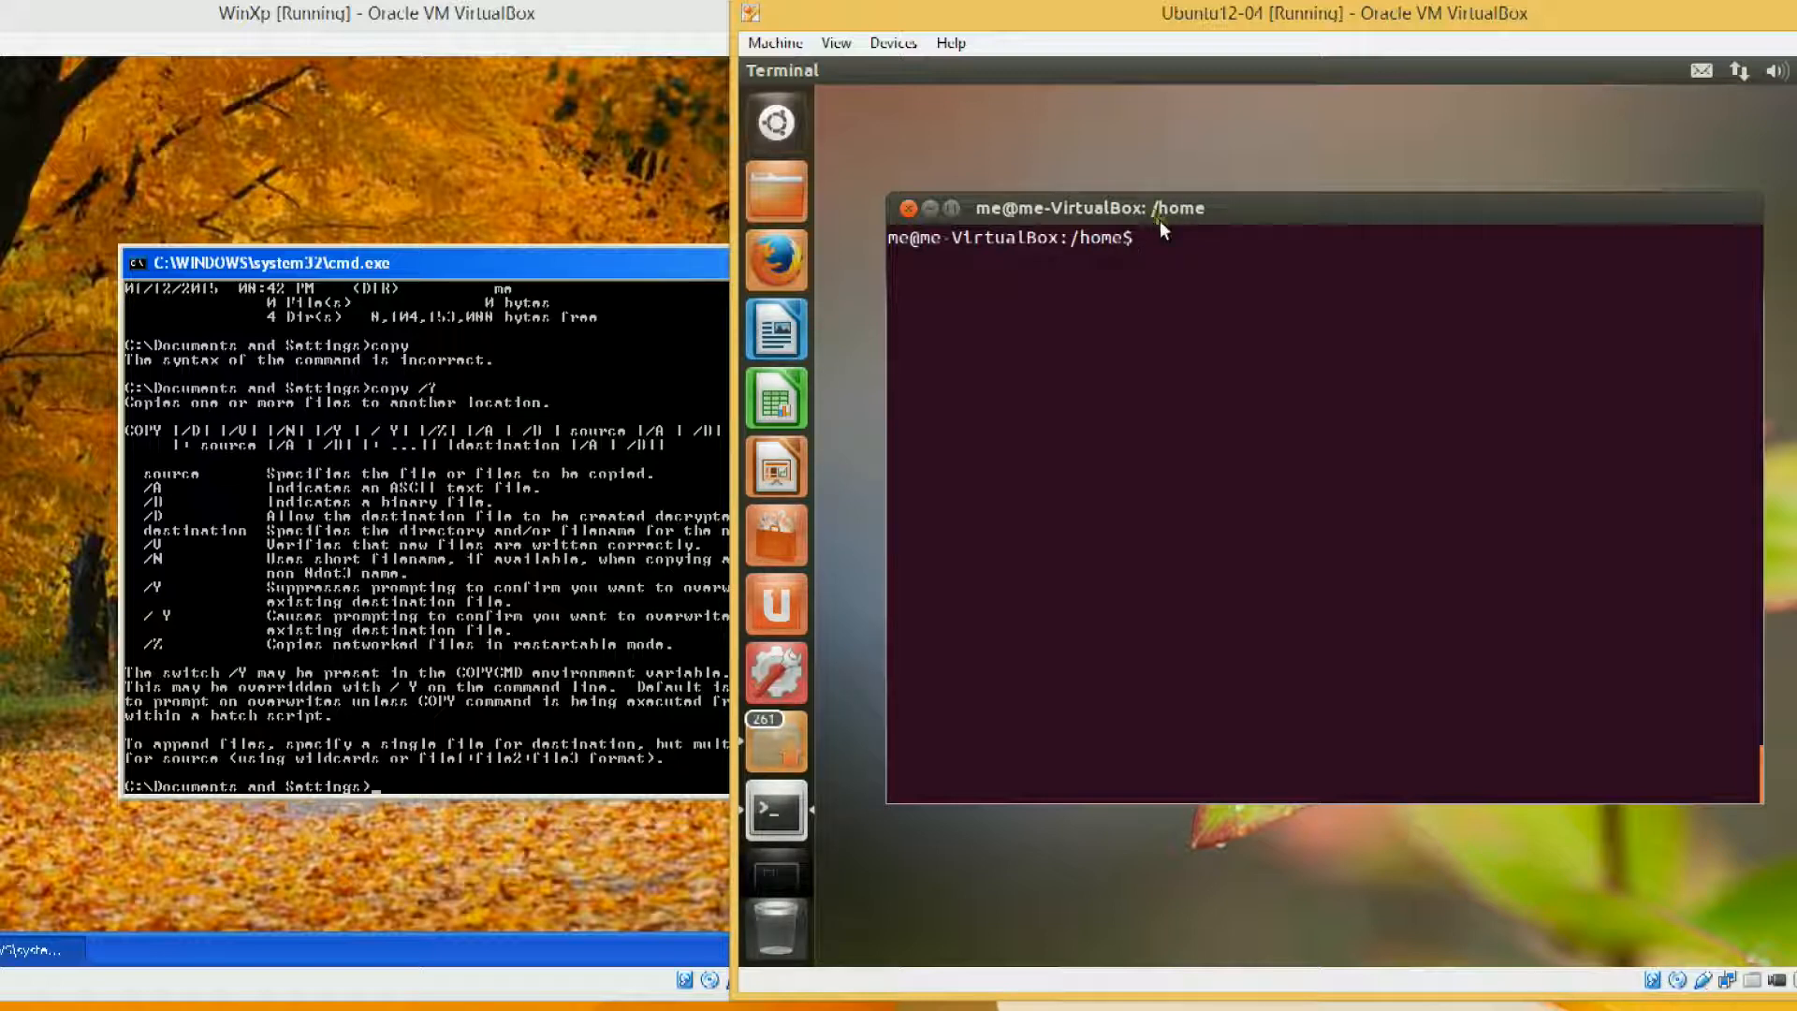
pyautogui.write('cd ..')
pyautogui.press('Return')
pyautogui.write('ls')
pyautogui.press('Return')
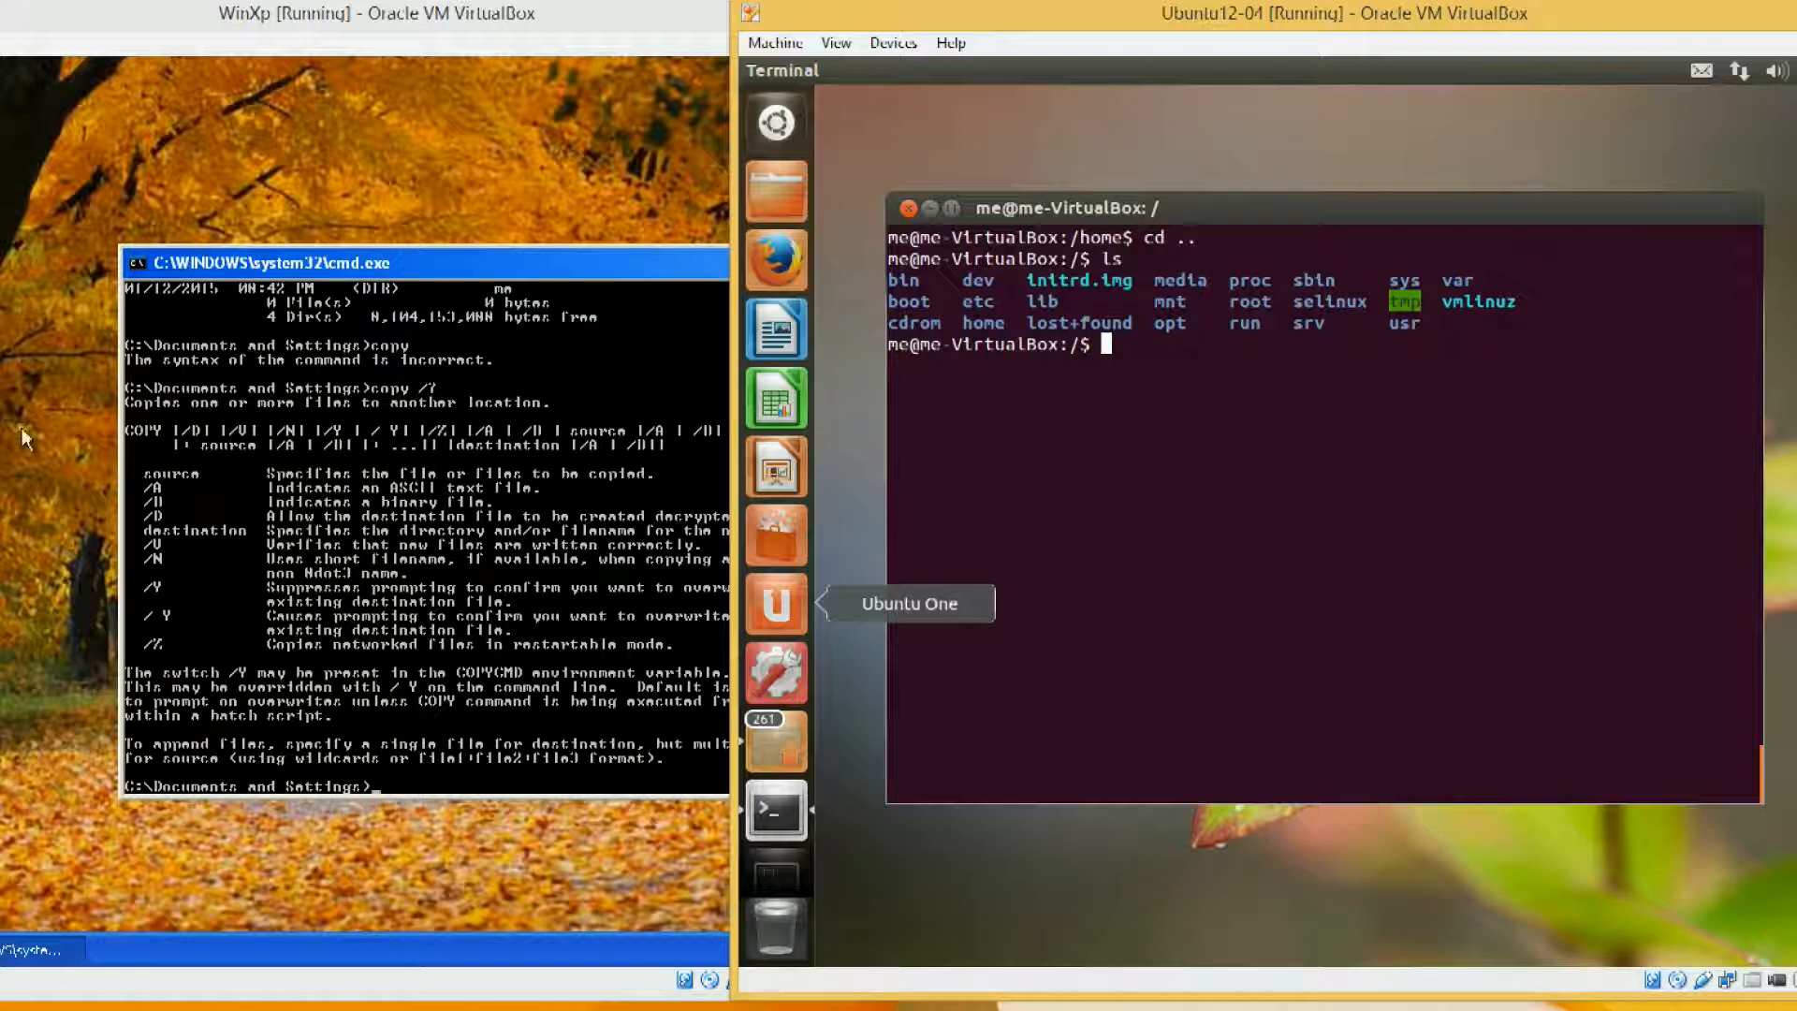
# - Clear XP's command prompt with cls and run cd .. twice to go up to the root of drive C
pyautogui.click(458, 627)
pyautogui.write('c')
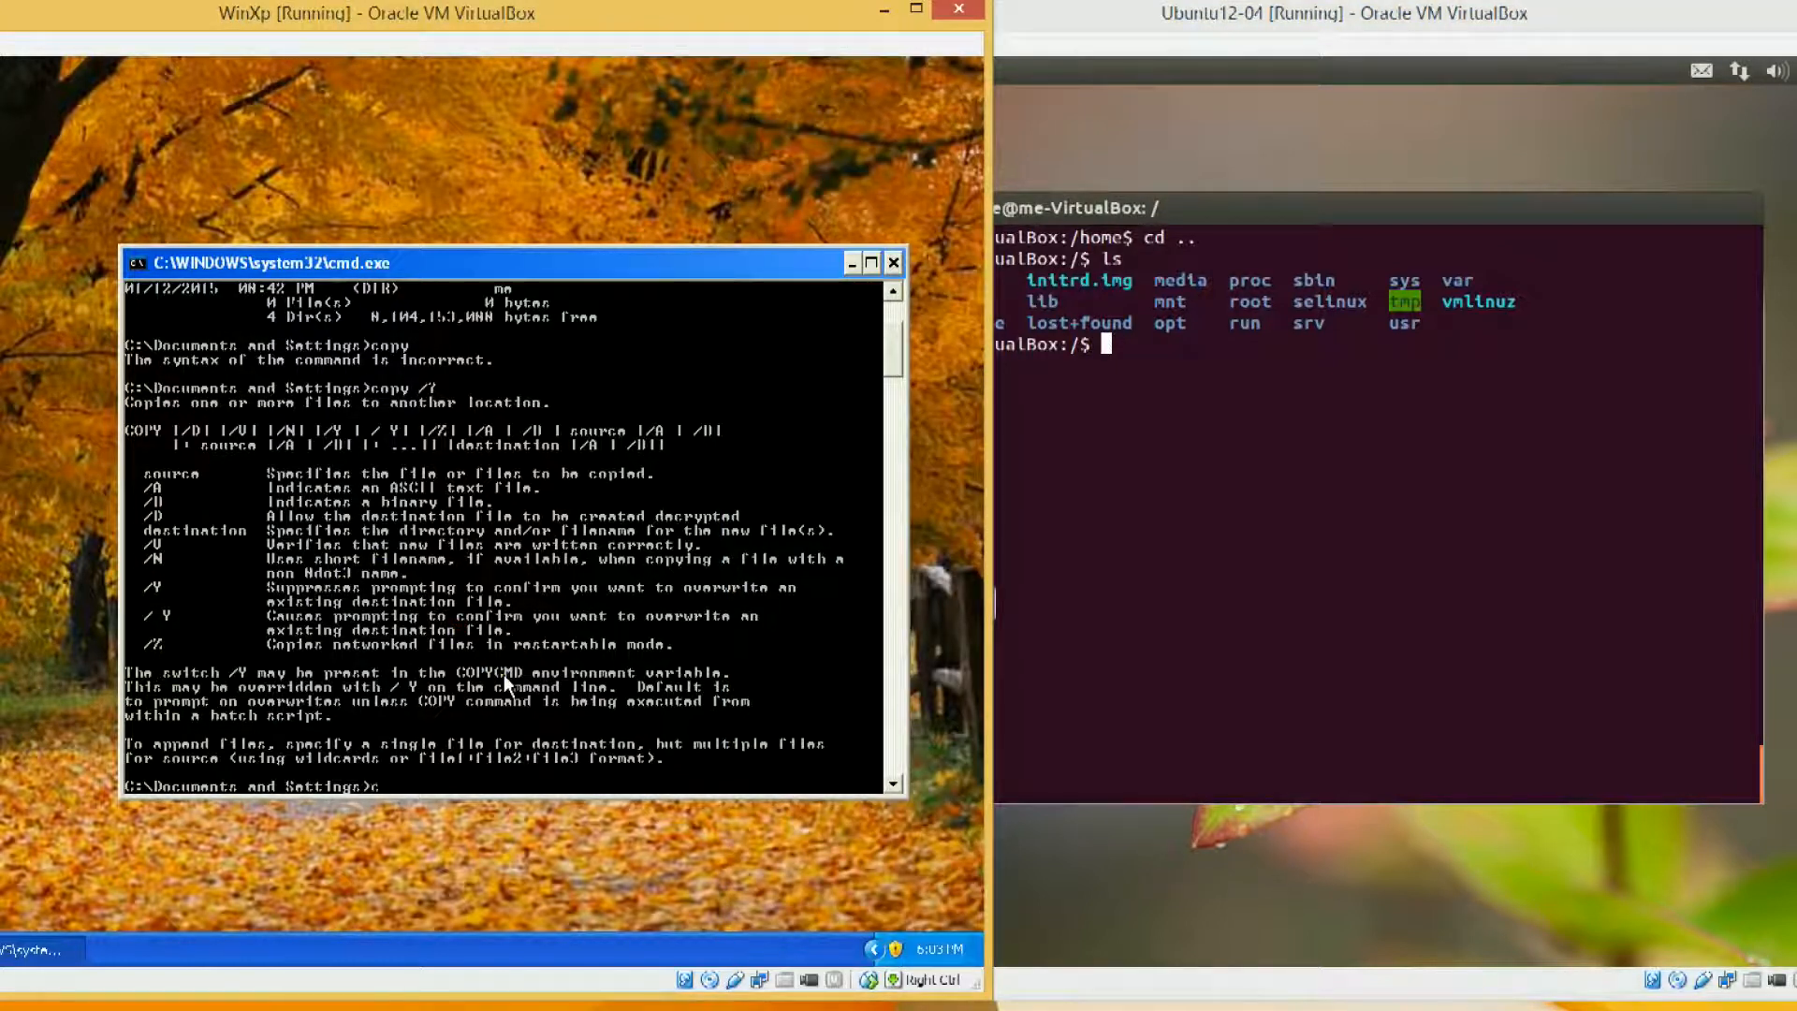
pyautogui.write('ls')
pyautogui.press('Return')
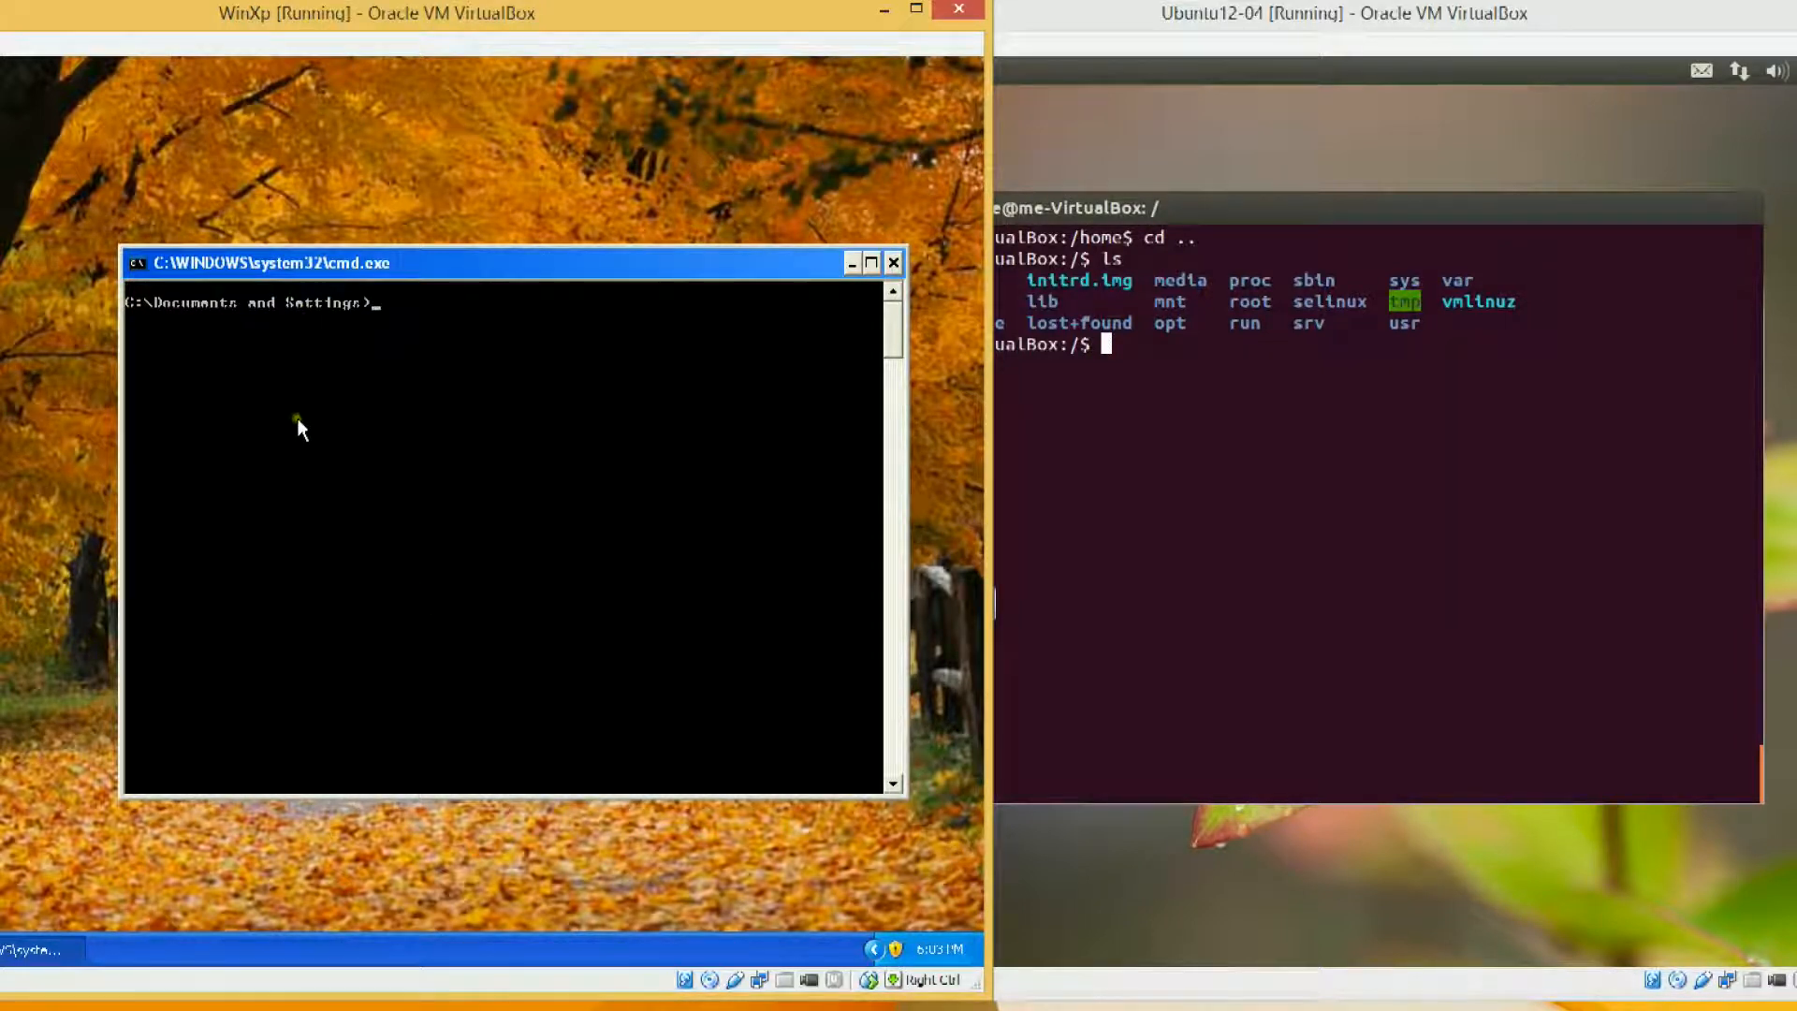
pyautogui.write('cd ..')
pyautogui.press('Return')
pyautogui.write('cd ..')
pyautogui.press('Return')
# - Clear Ubuntu's Terminal and try to go above the root directory with cd ..
pyautogui.click(1183, 422)
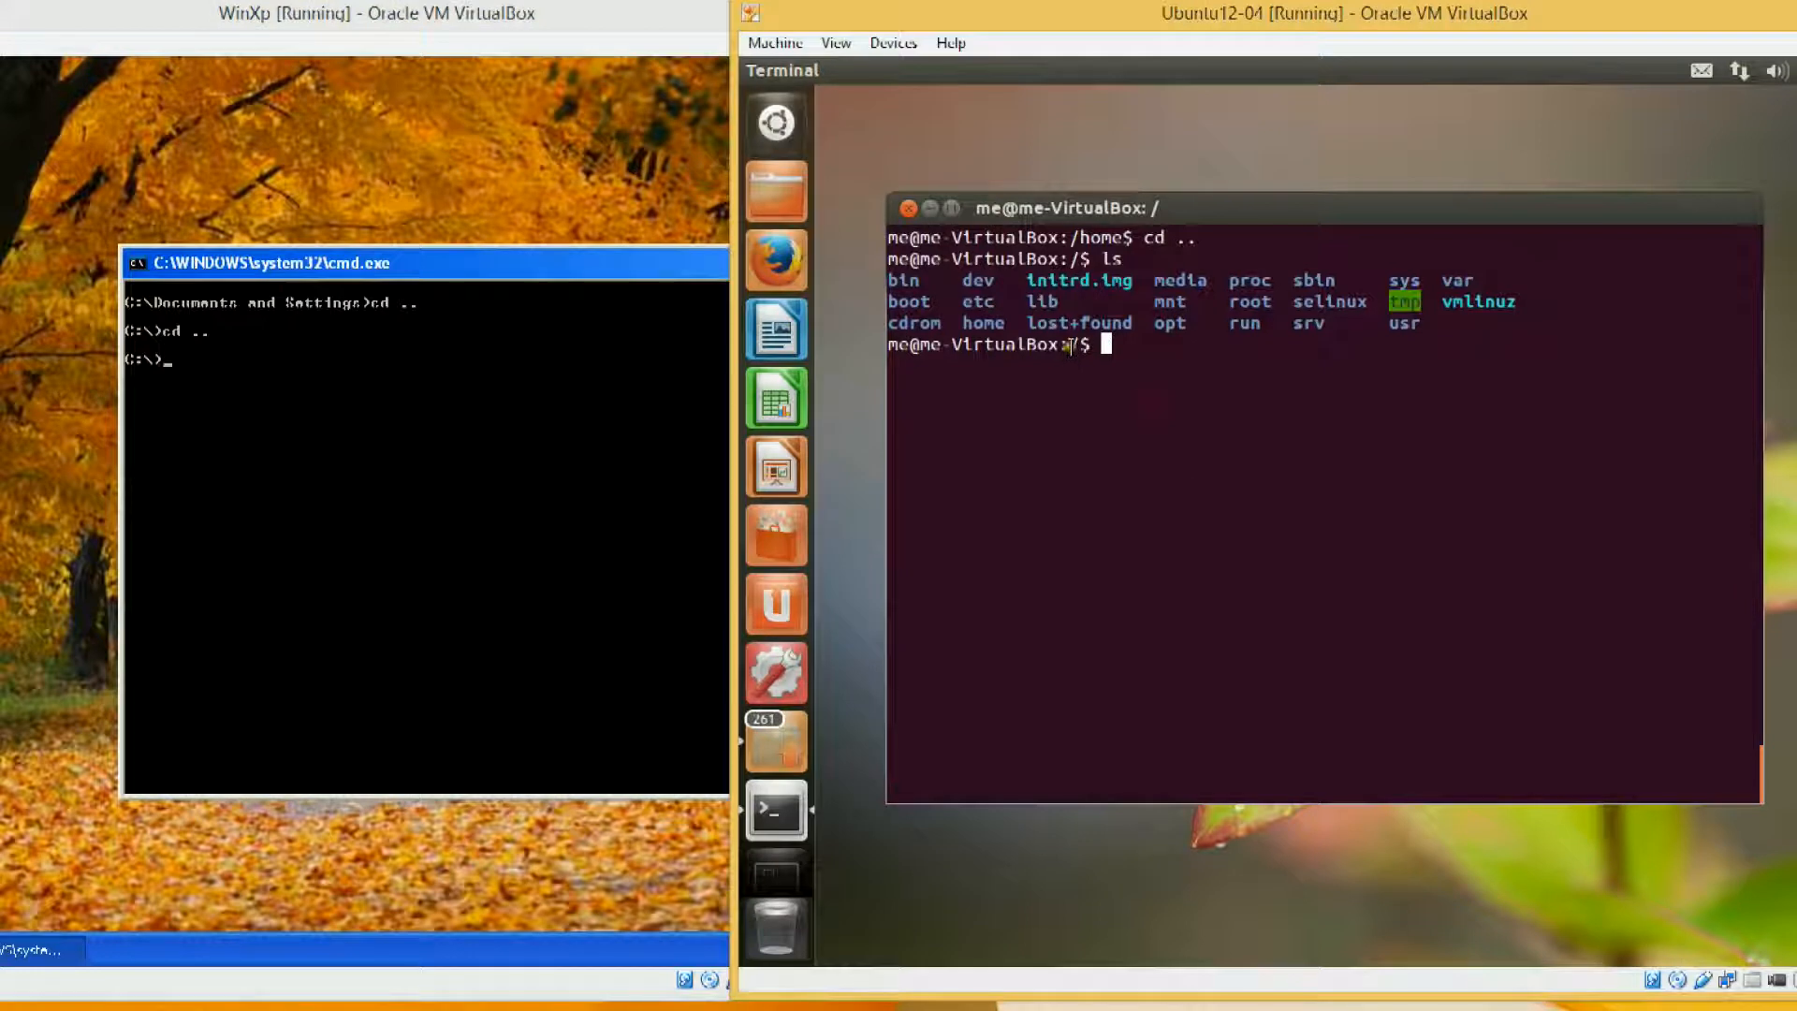
pyautogui.write('clear')
pyautogui.press('Return')
pyautogui.write('cd ..')
pyautogui.press('Return')
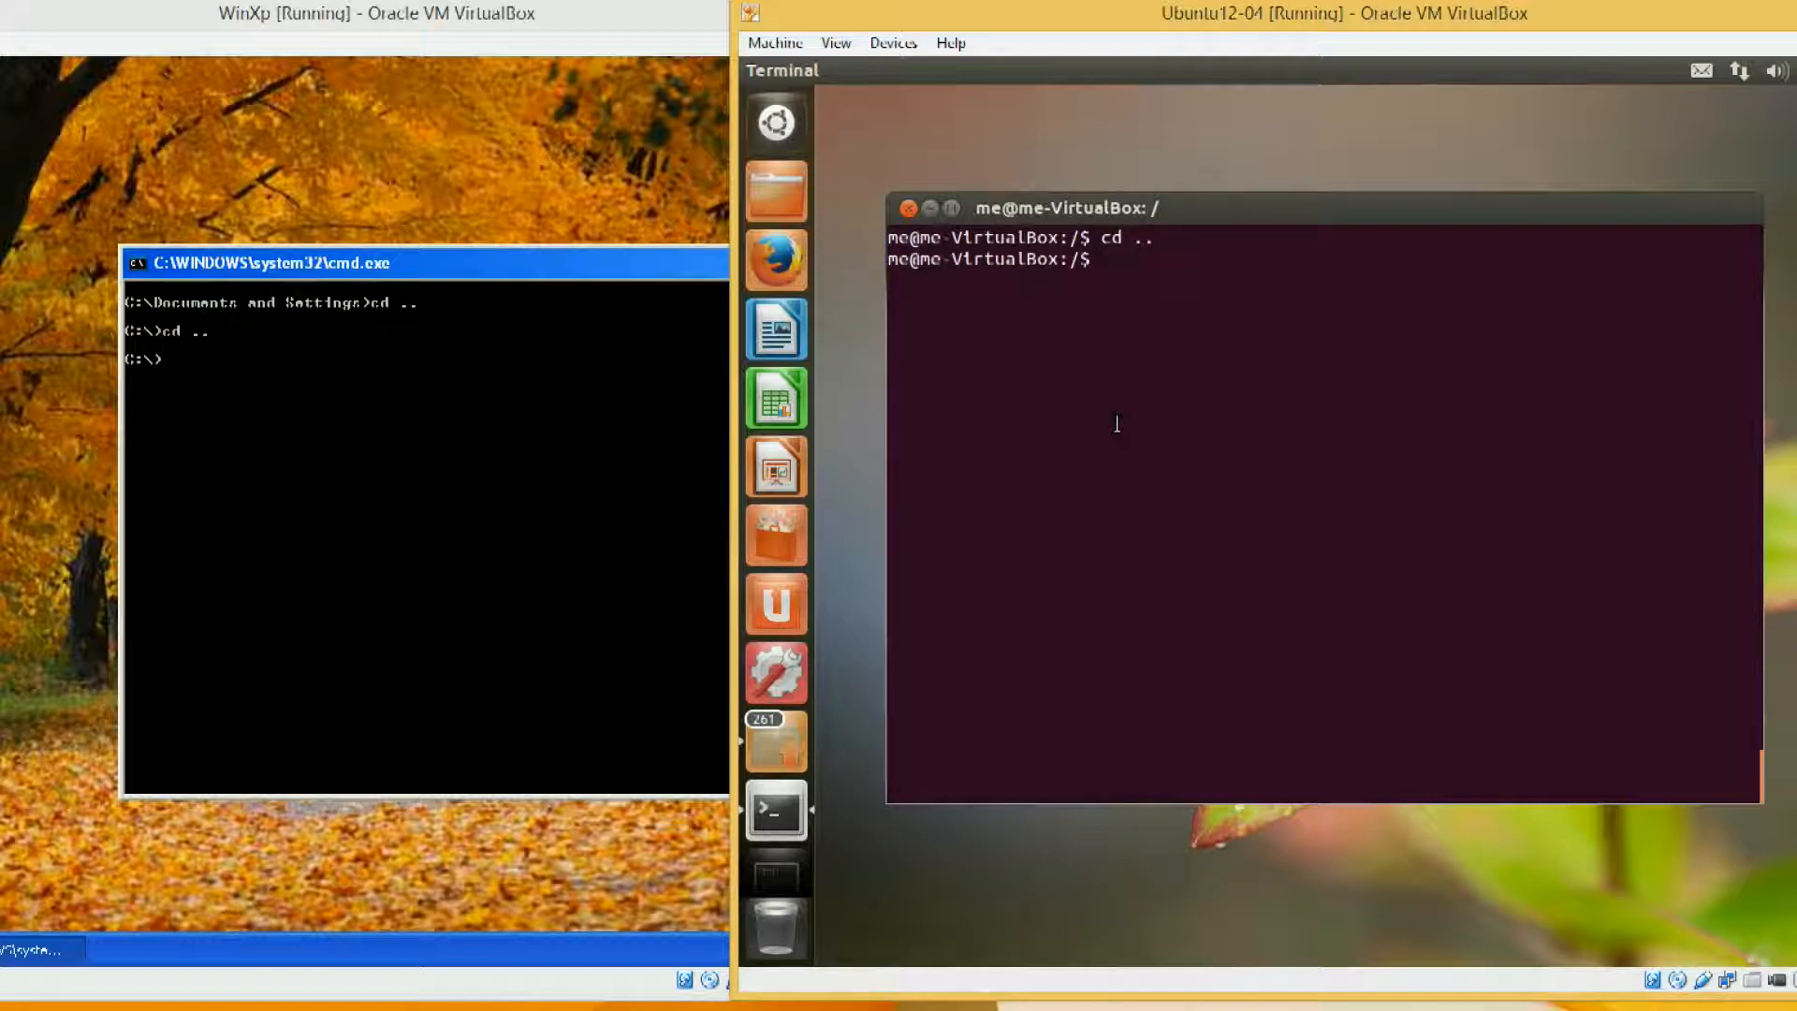
# - Print Ubuntu's working directory with pwd, try cd .. from the root again and recheck the location with pwd
pyautogui.write('pwd')
pyautogui.press('Return')
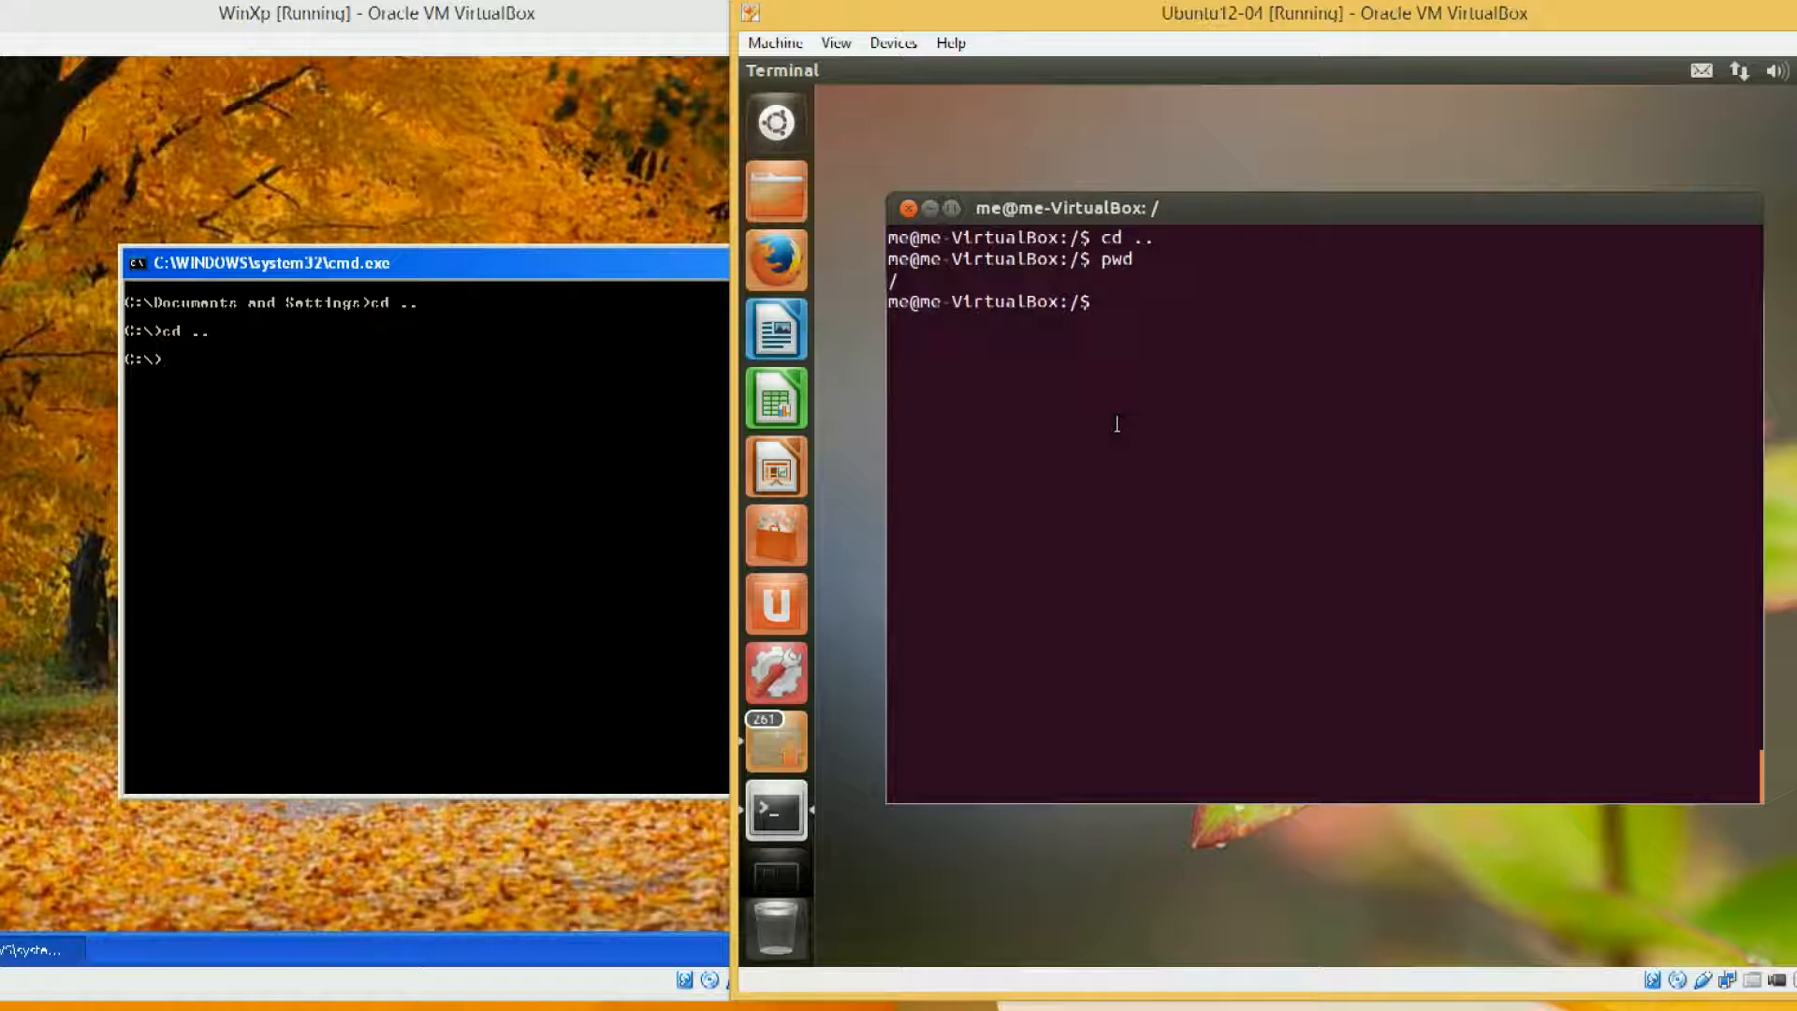
pyautogui.write('cd ..')
pyautogui.press('Return')
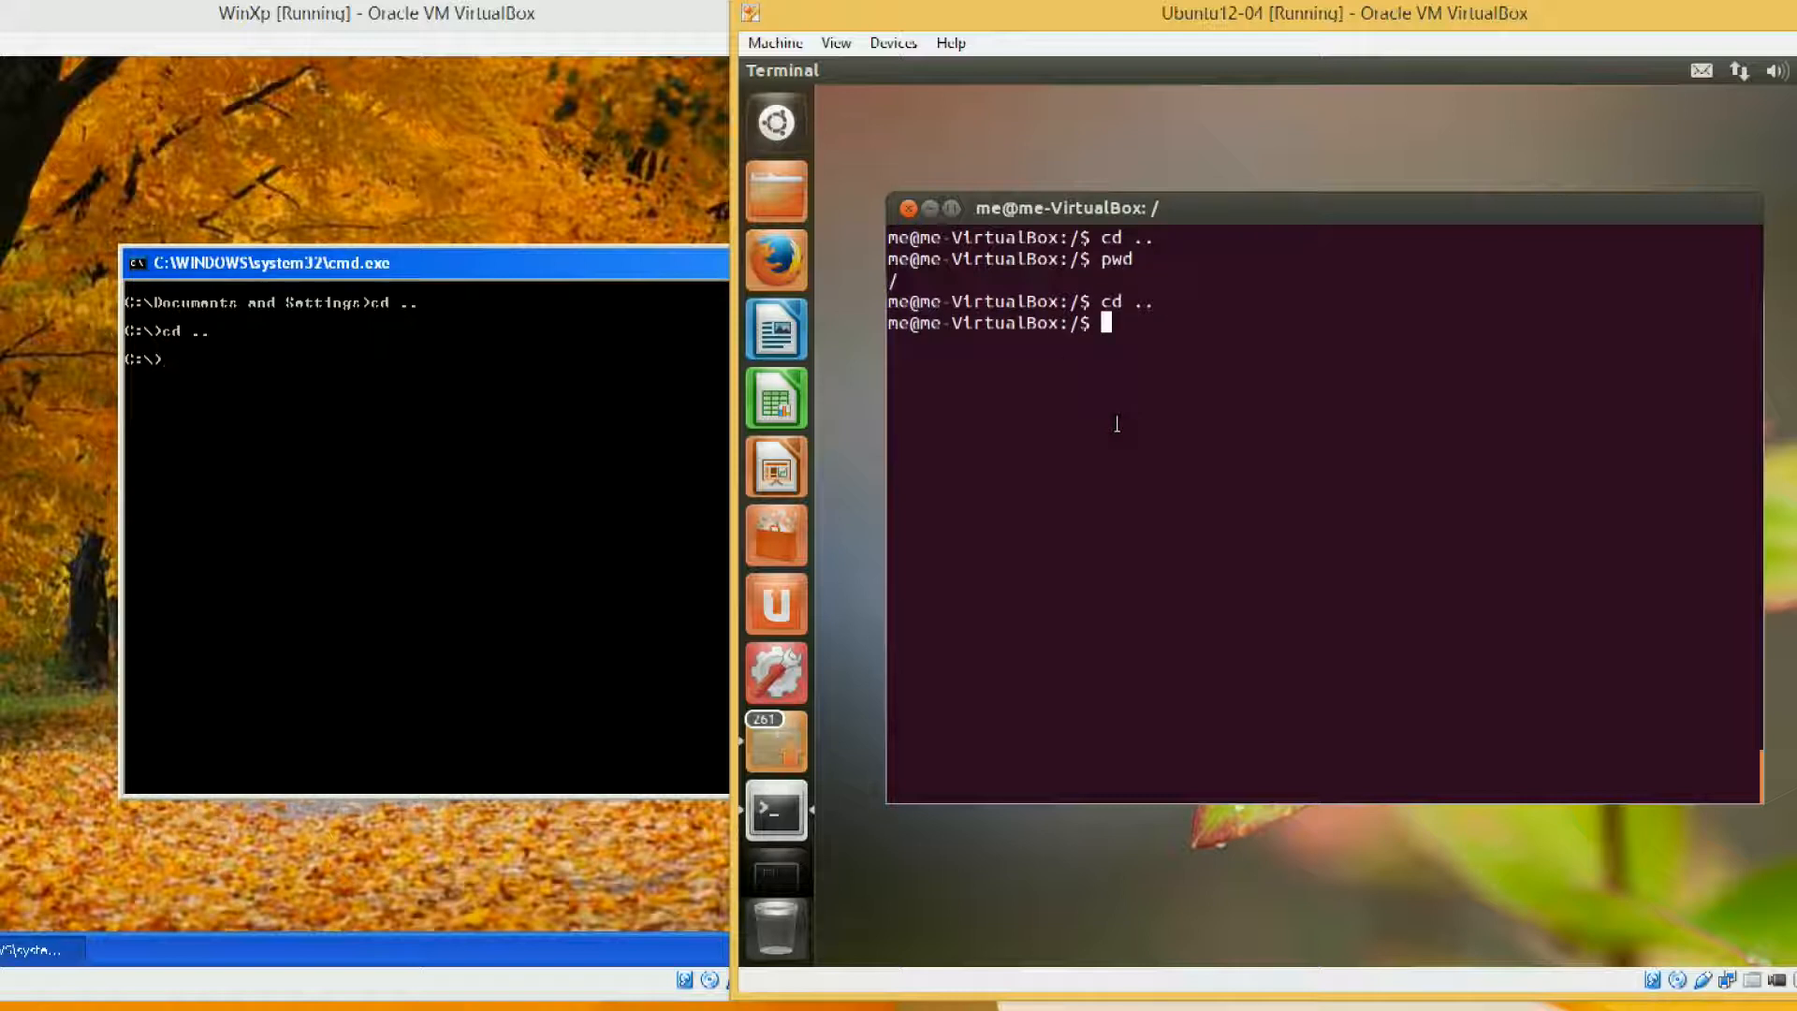
pyautogui.write('pwd')
pyautogui.press('Return')
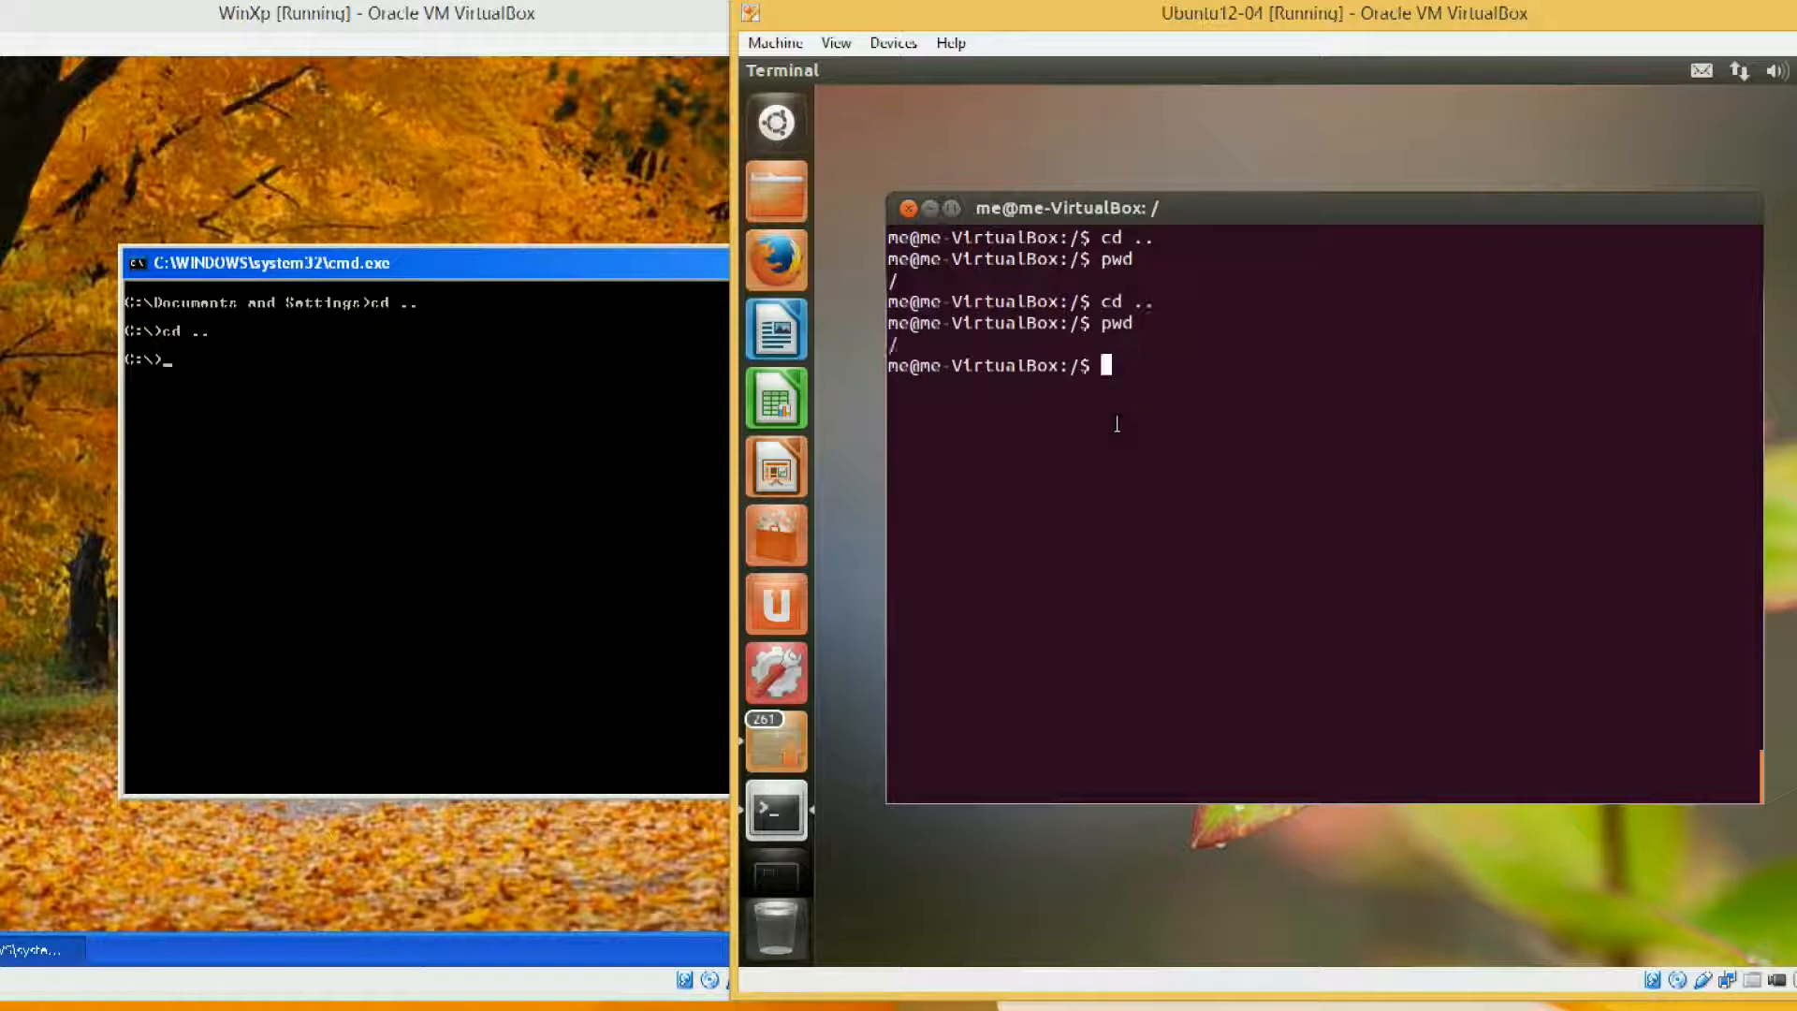
# - Close Ubuntu's Terminal and XP's command prompt to return both machines to their desktops
pyautogui.click(202, 368)
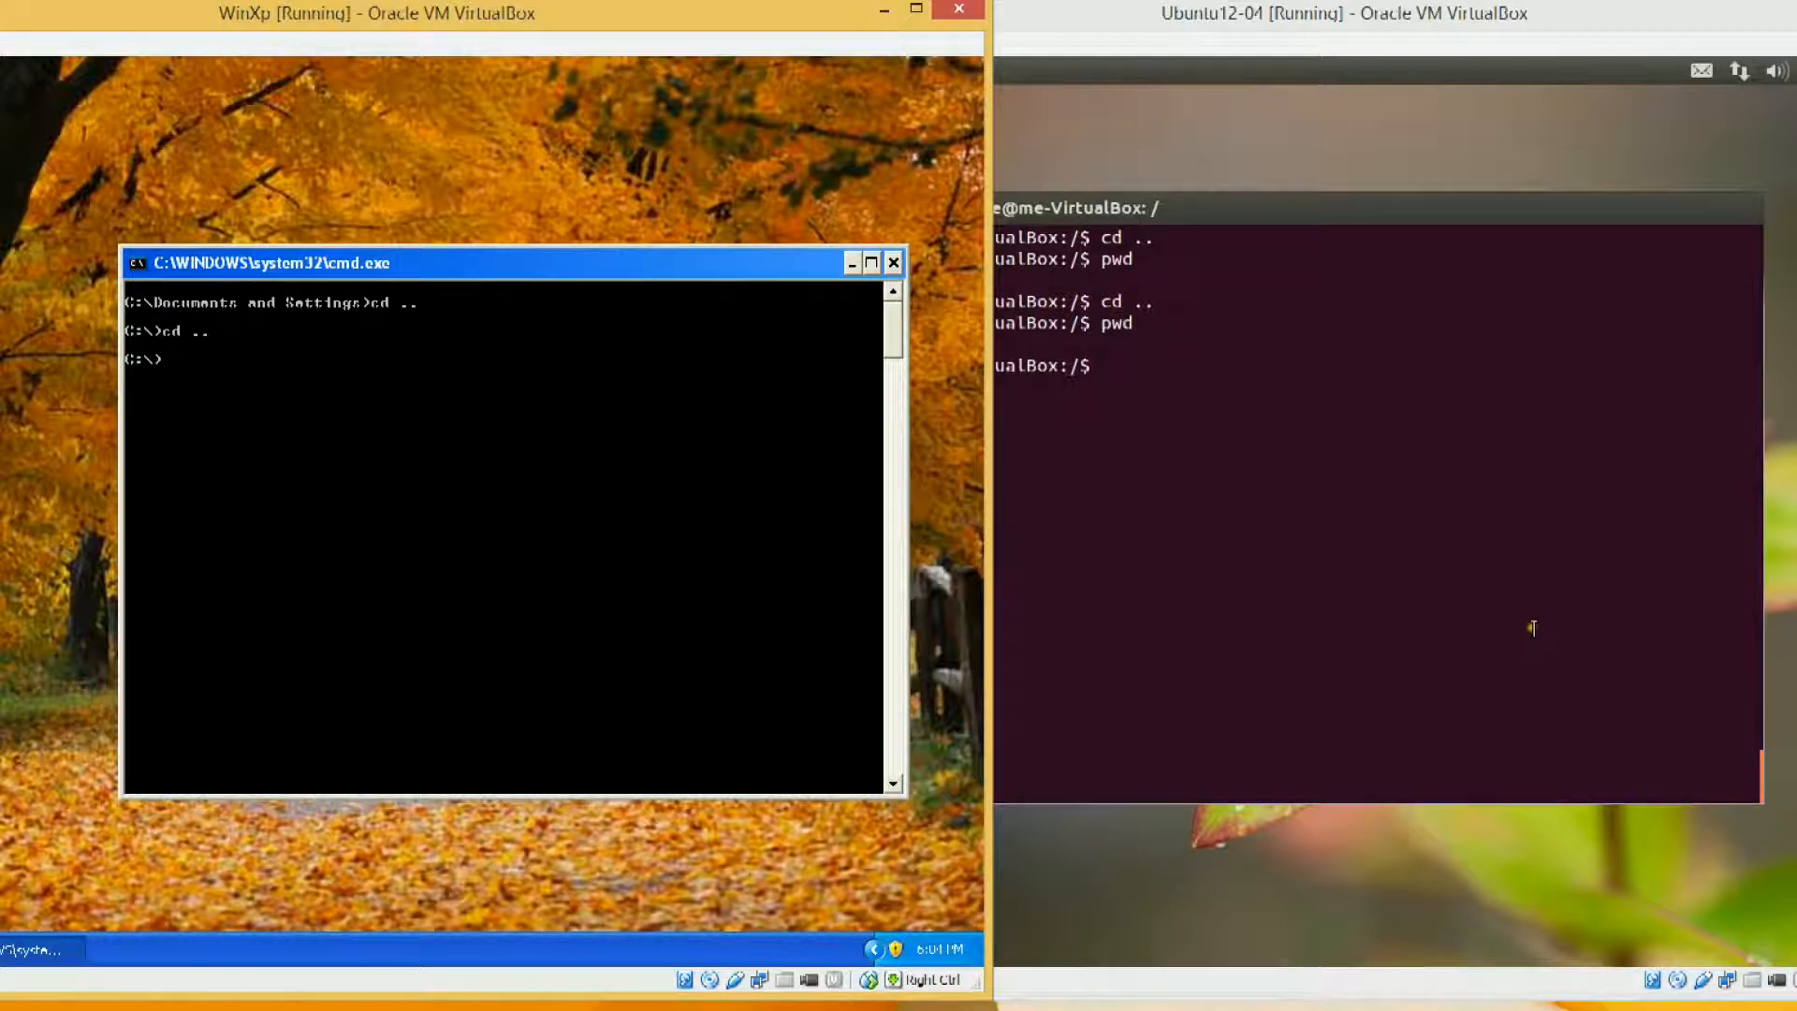
pyautogui.click(1432, 685)
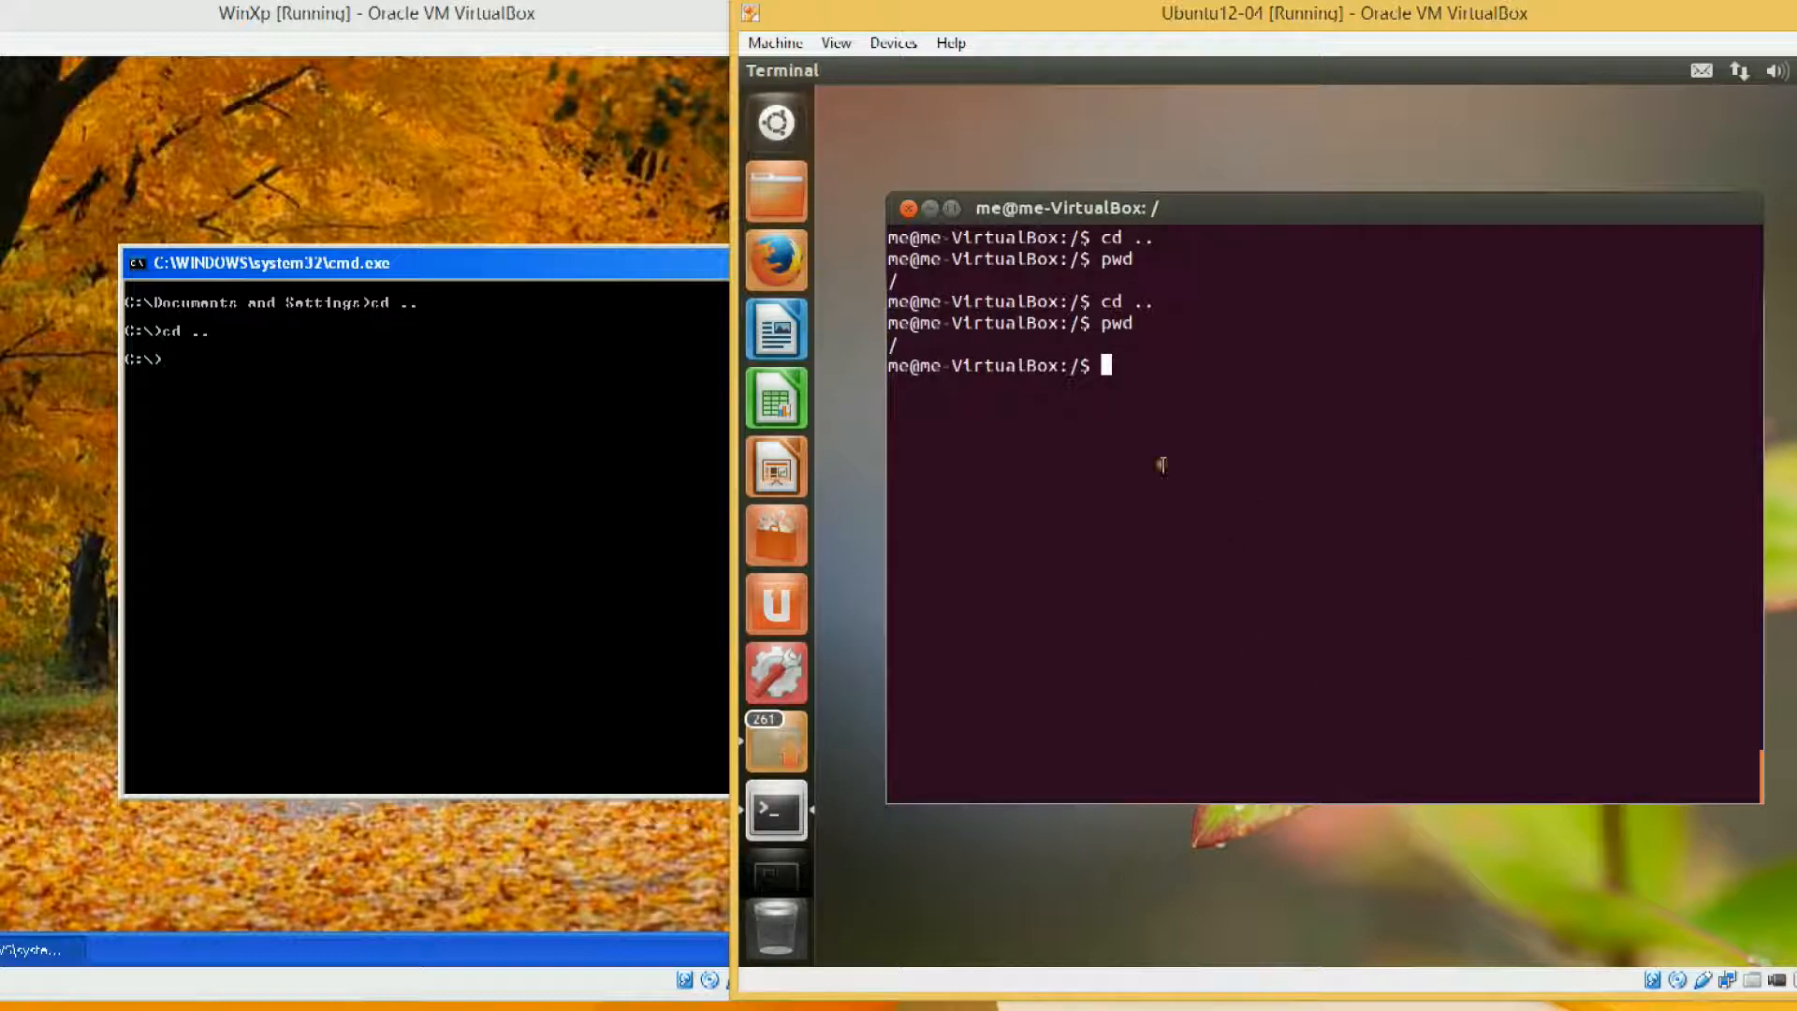
pyautogui.click(909, 212)
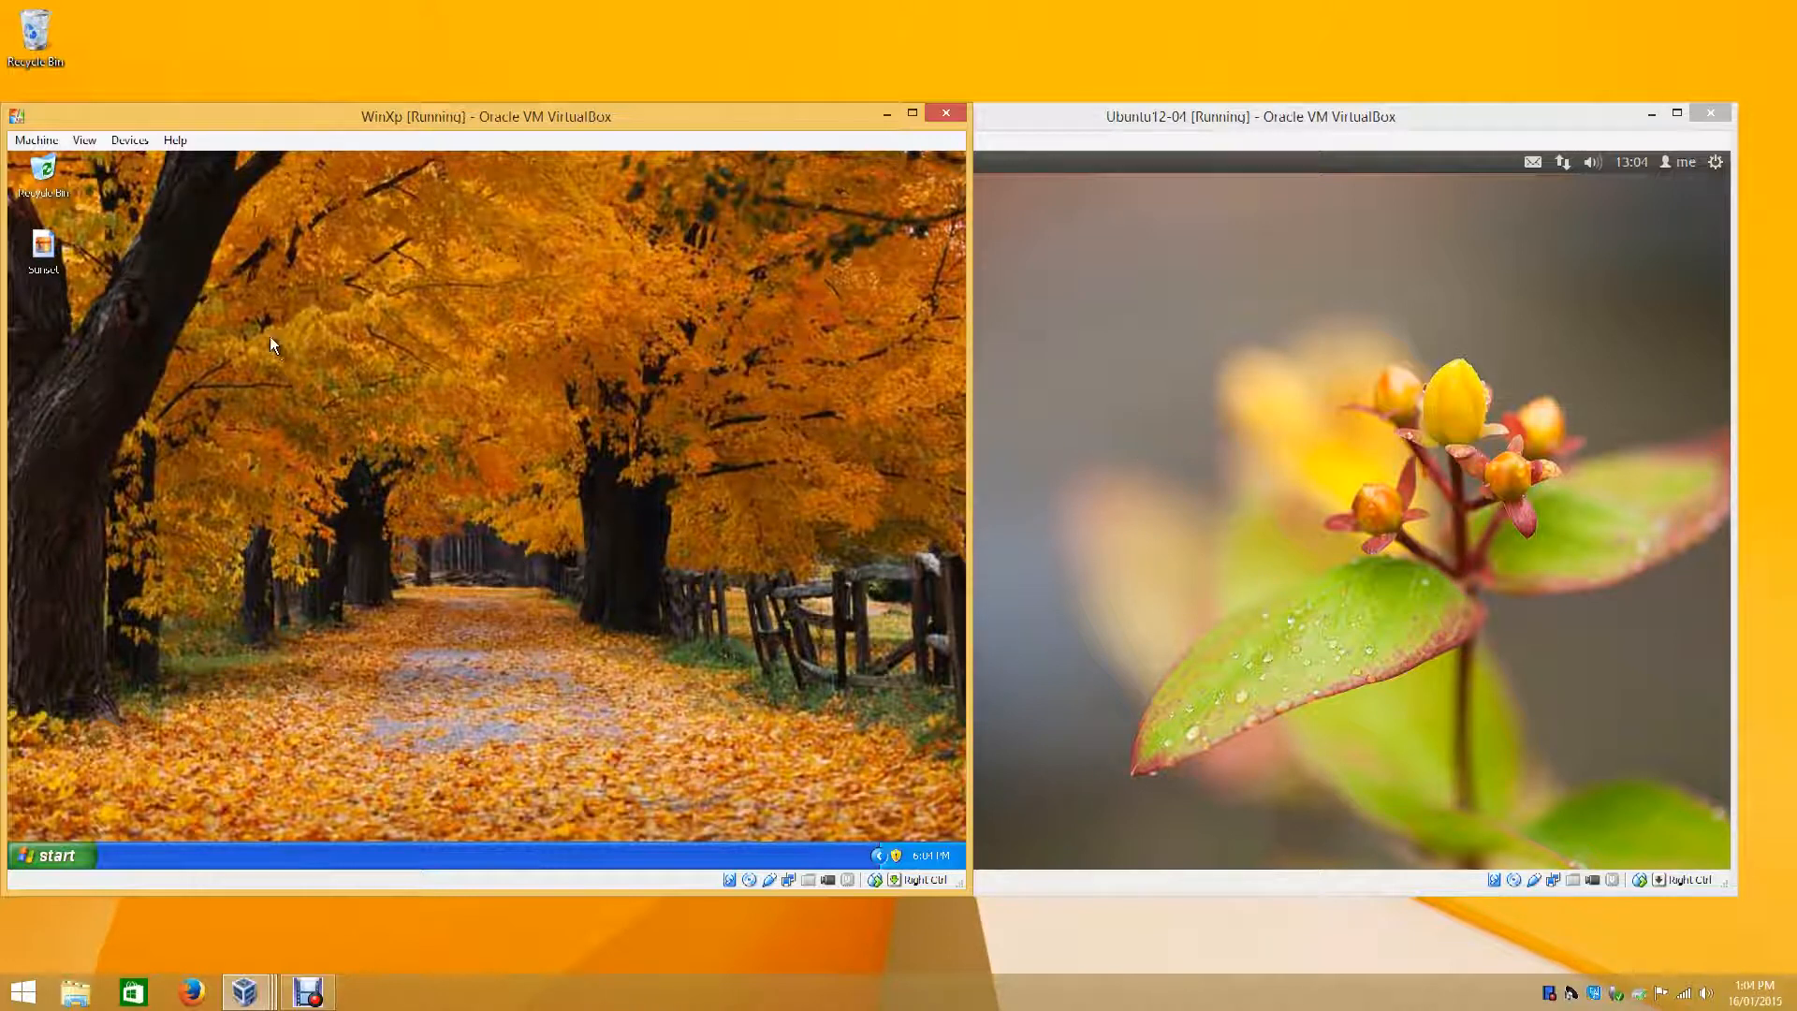
pyautogui.moveTo(1117, 354); pyautogui.dragTo(1456, 593)
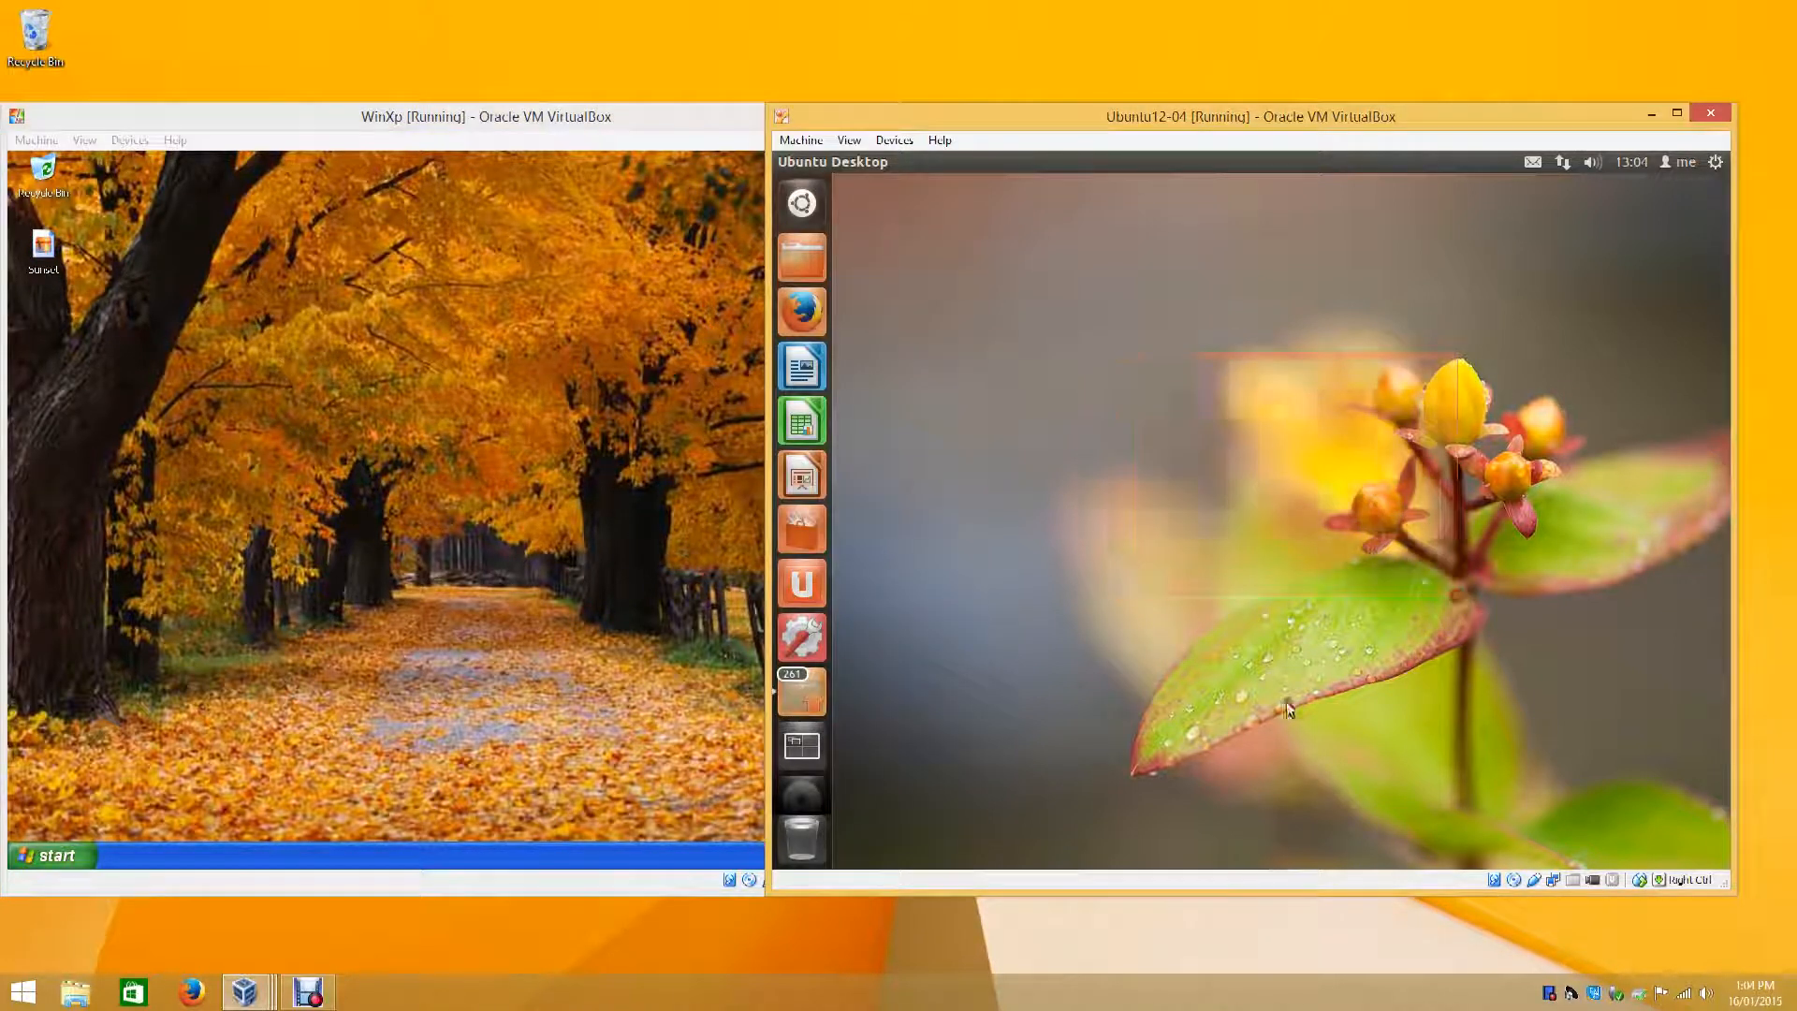
pyautogui.click(202, 380)
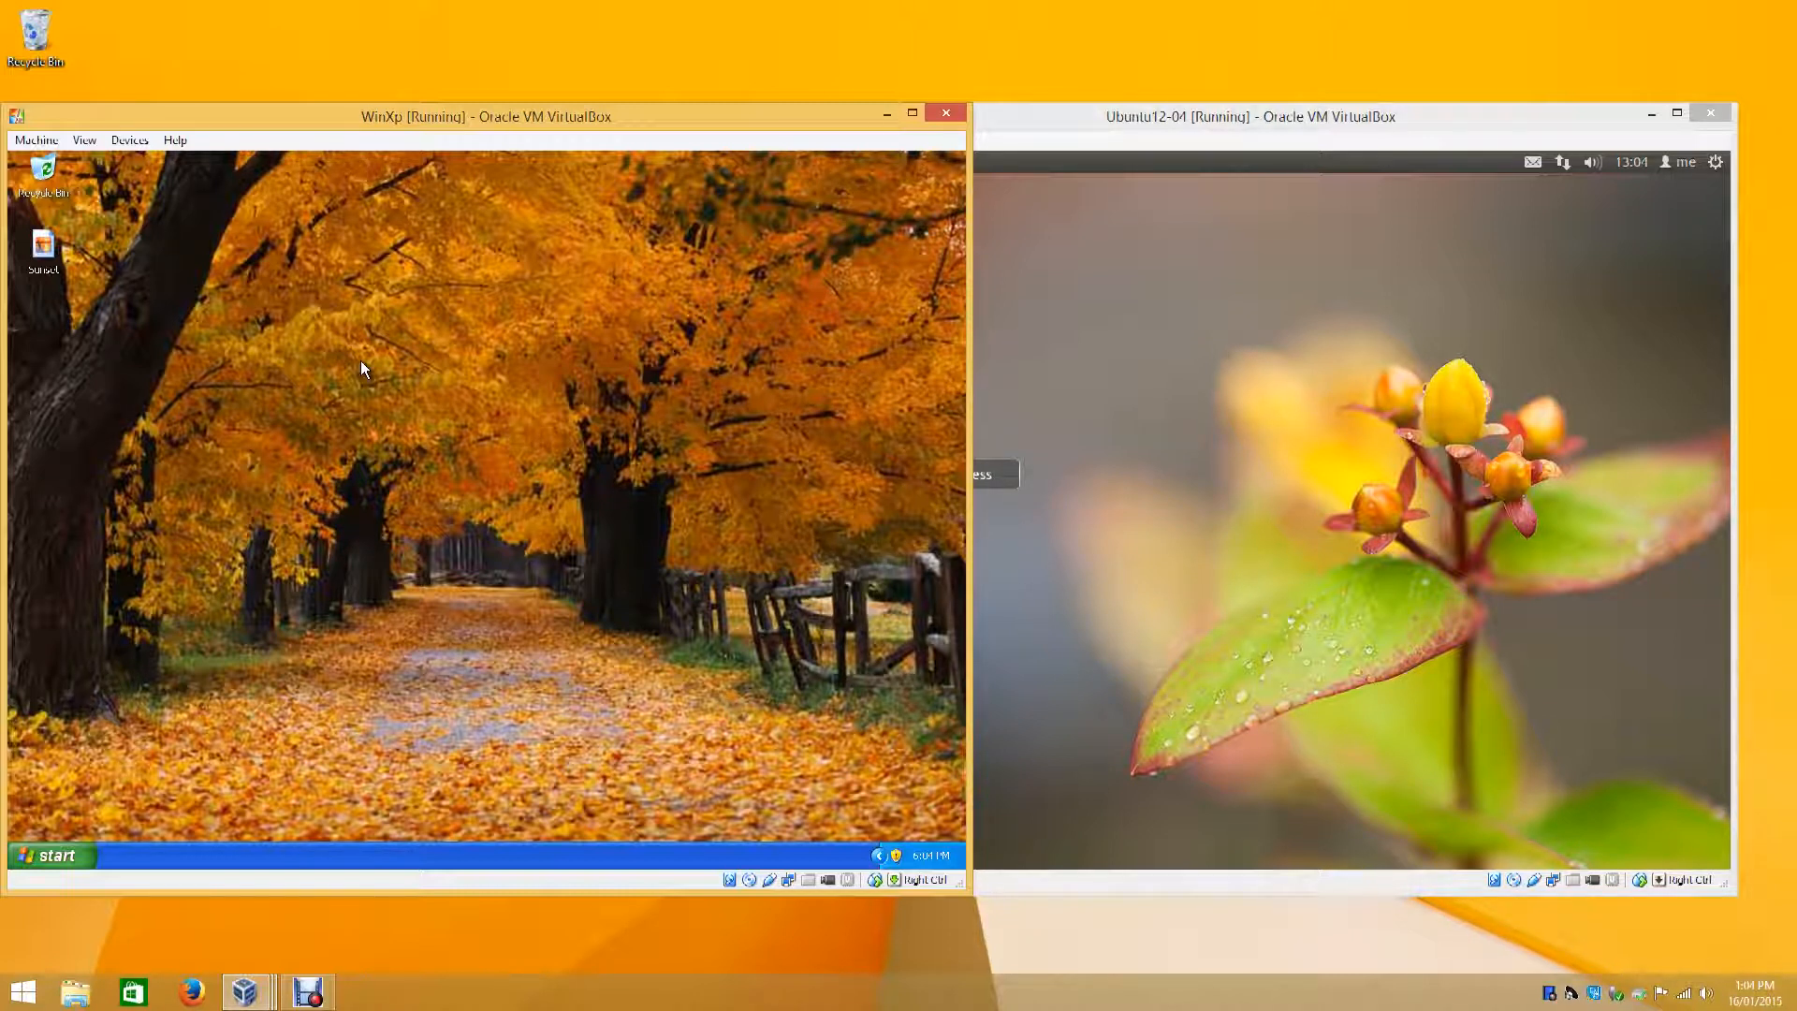
pyautogui.click(1282, 529)
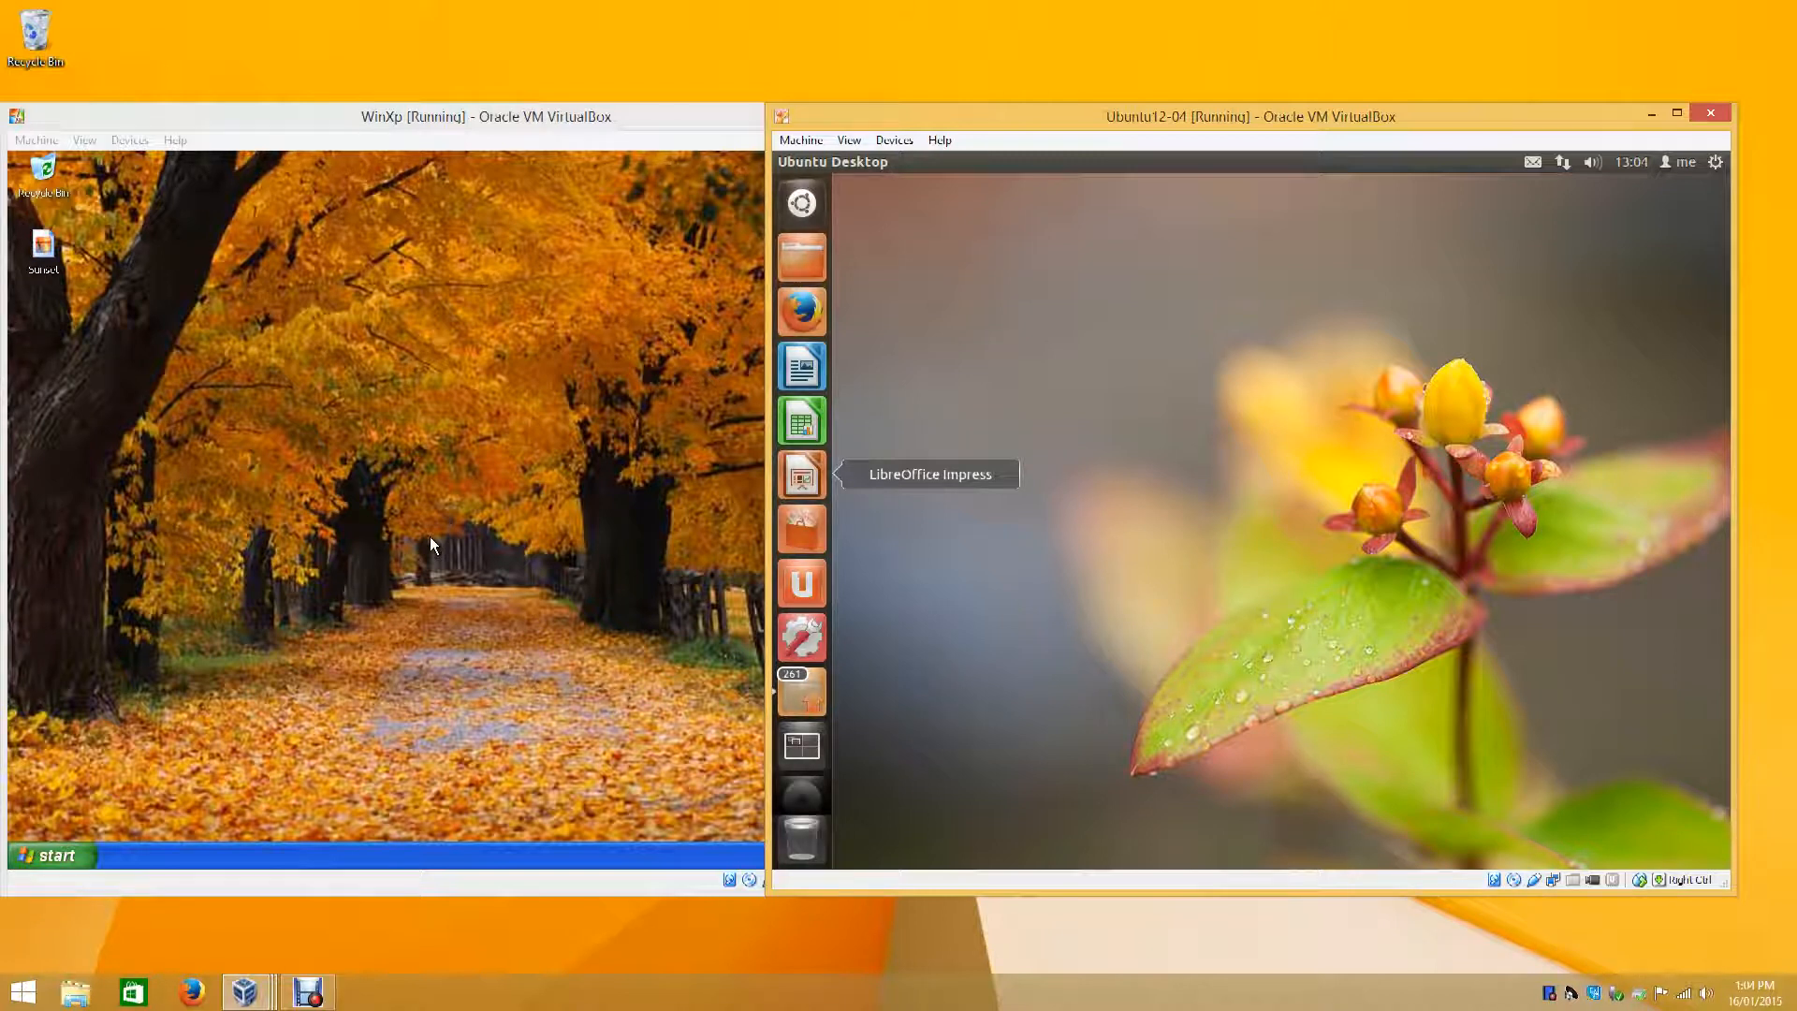
pyautogui.click(458, 483)
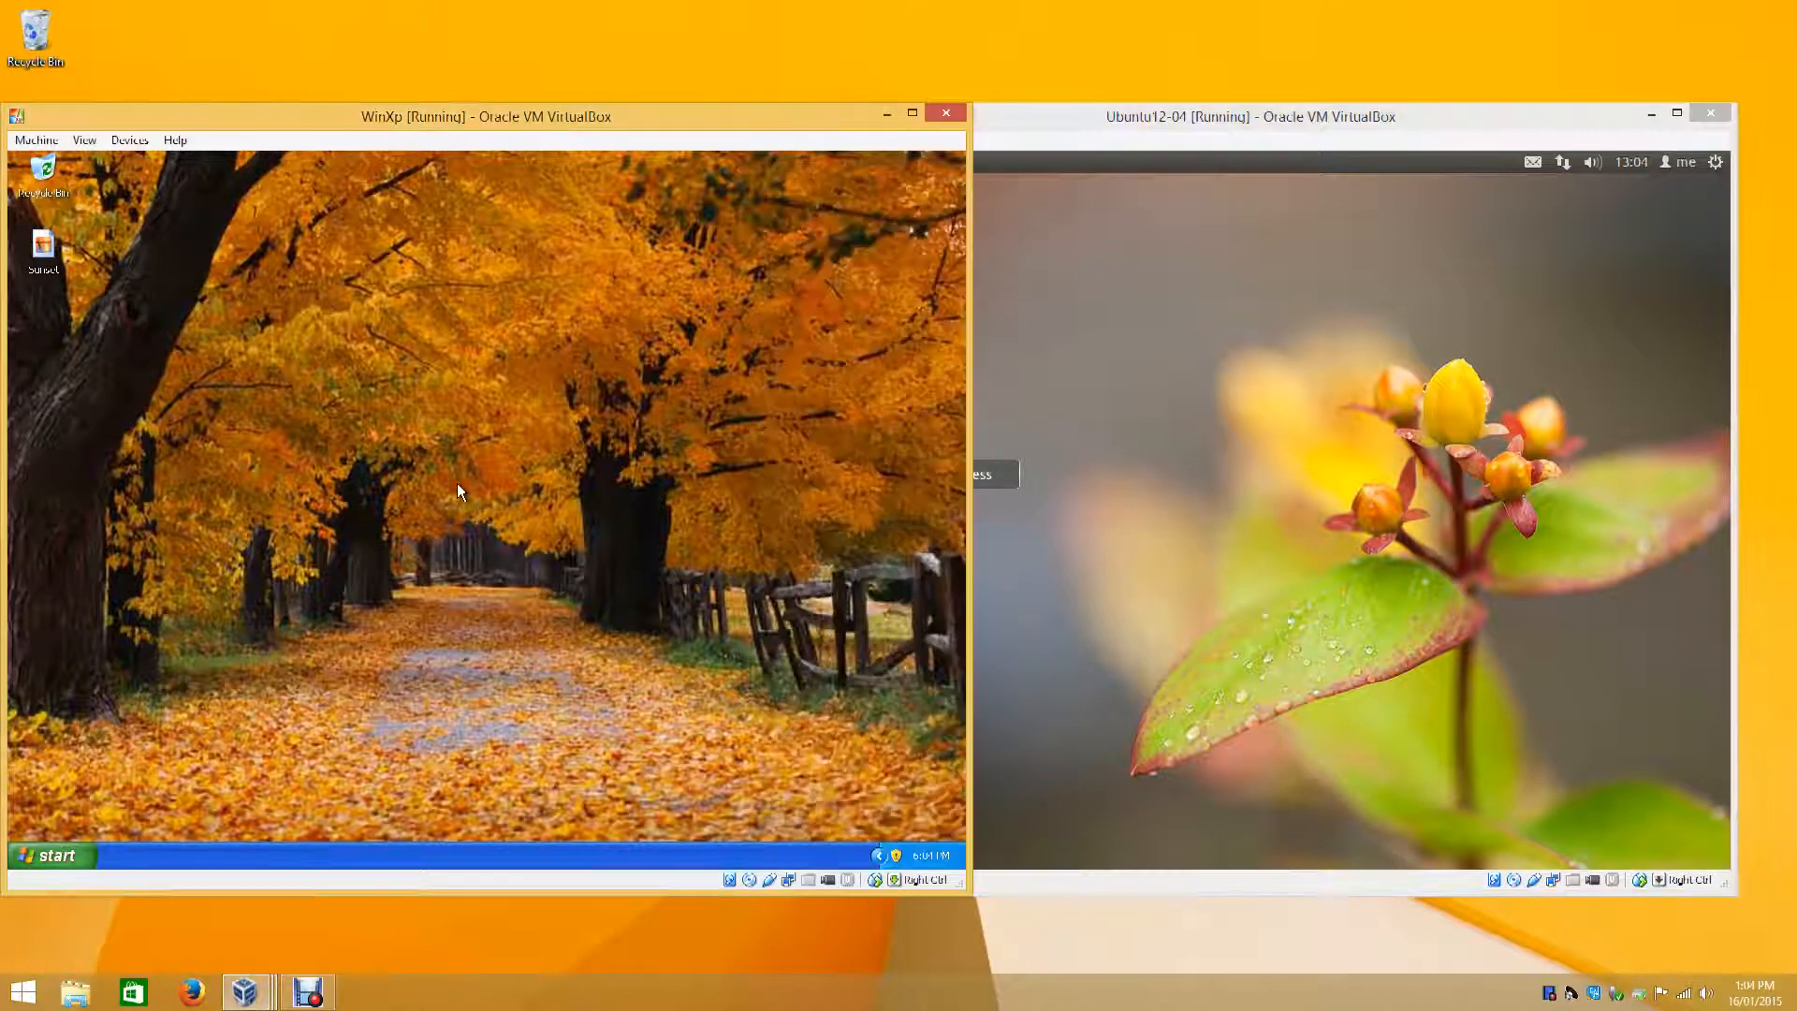
pyautogui.click(1271, 540)
pyautogui.click(531, 497)
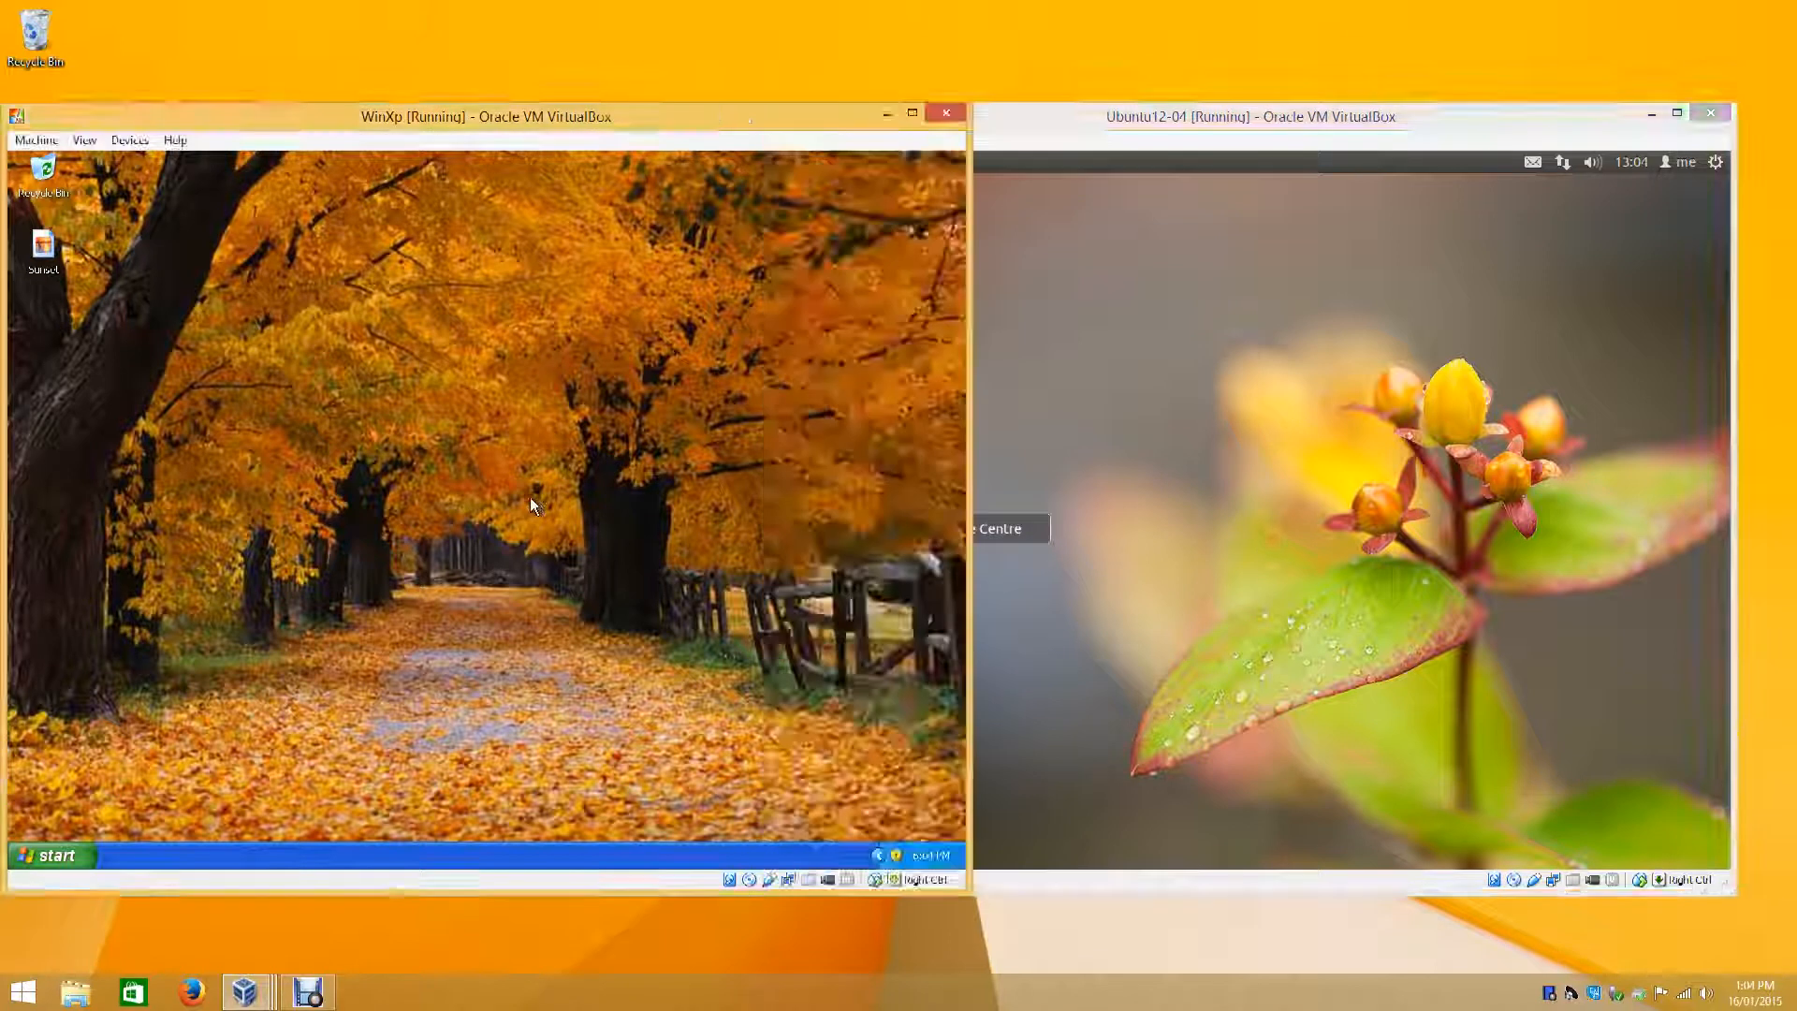
pyautogui.click(1282, 530)
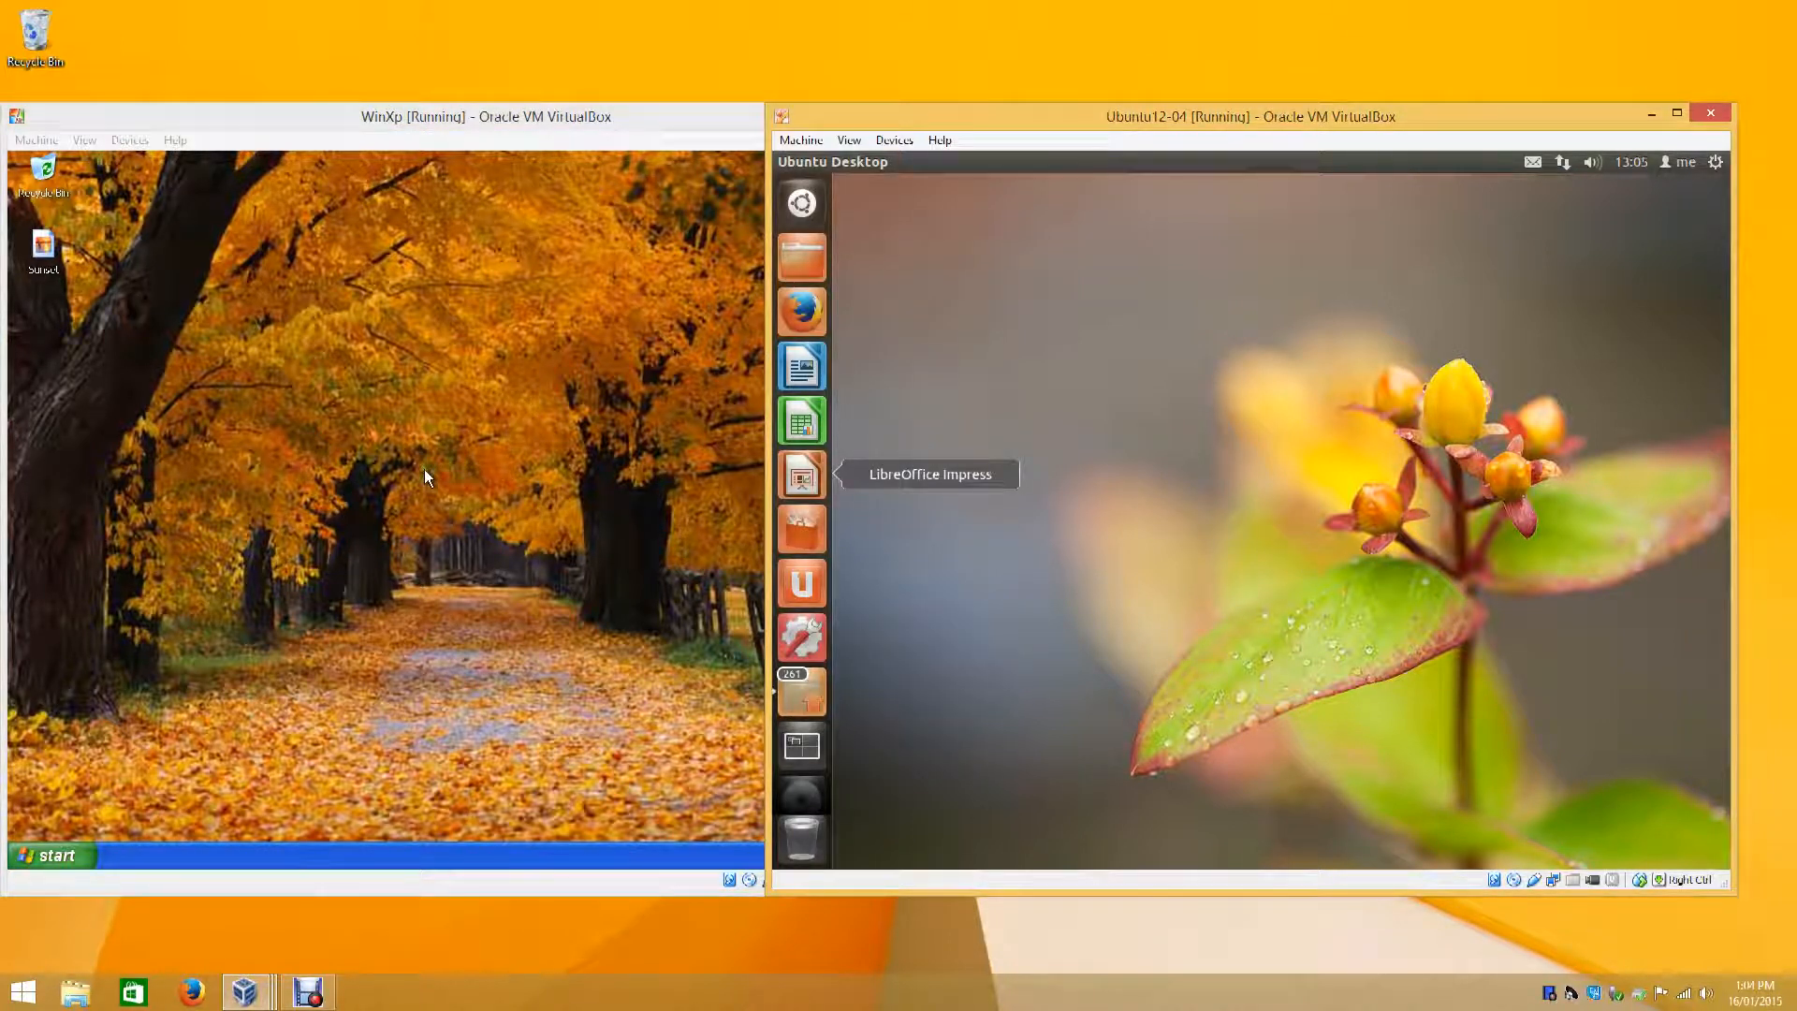